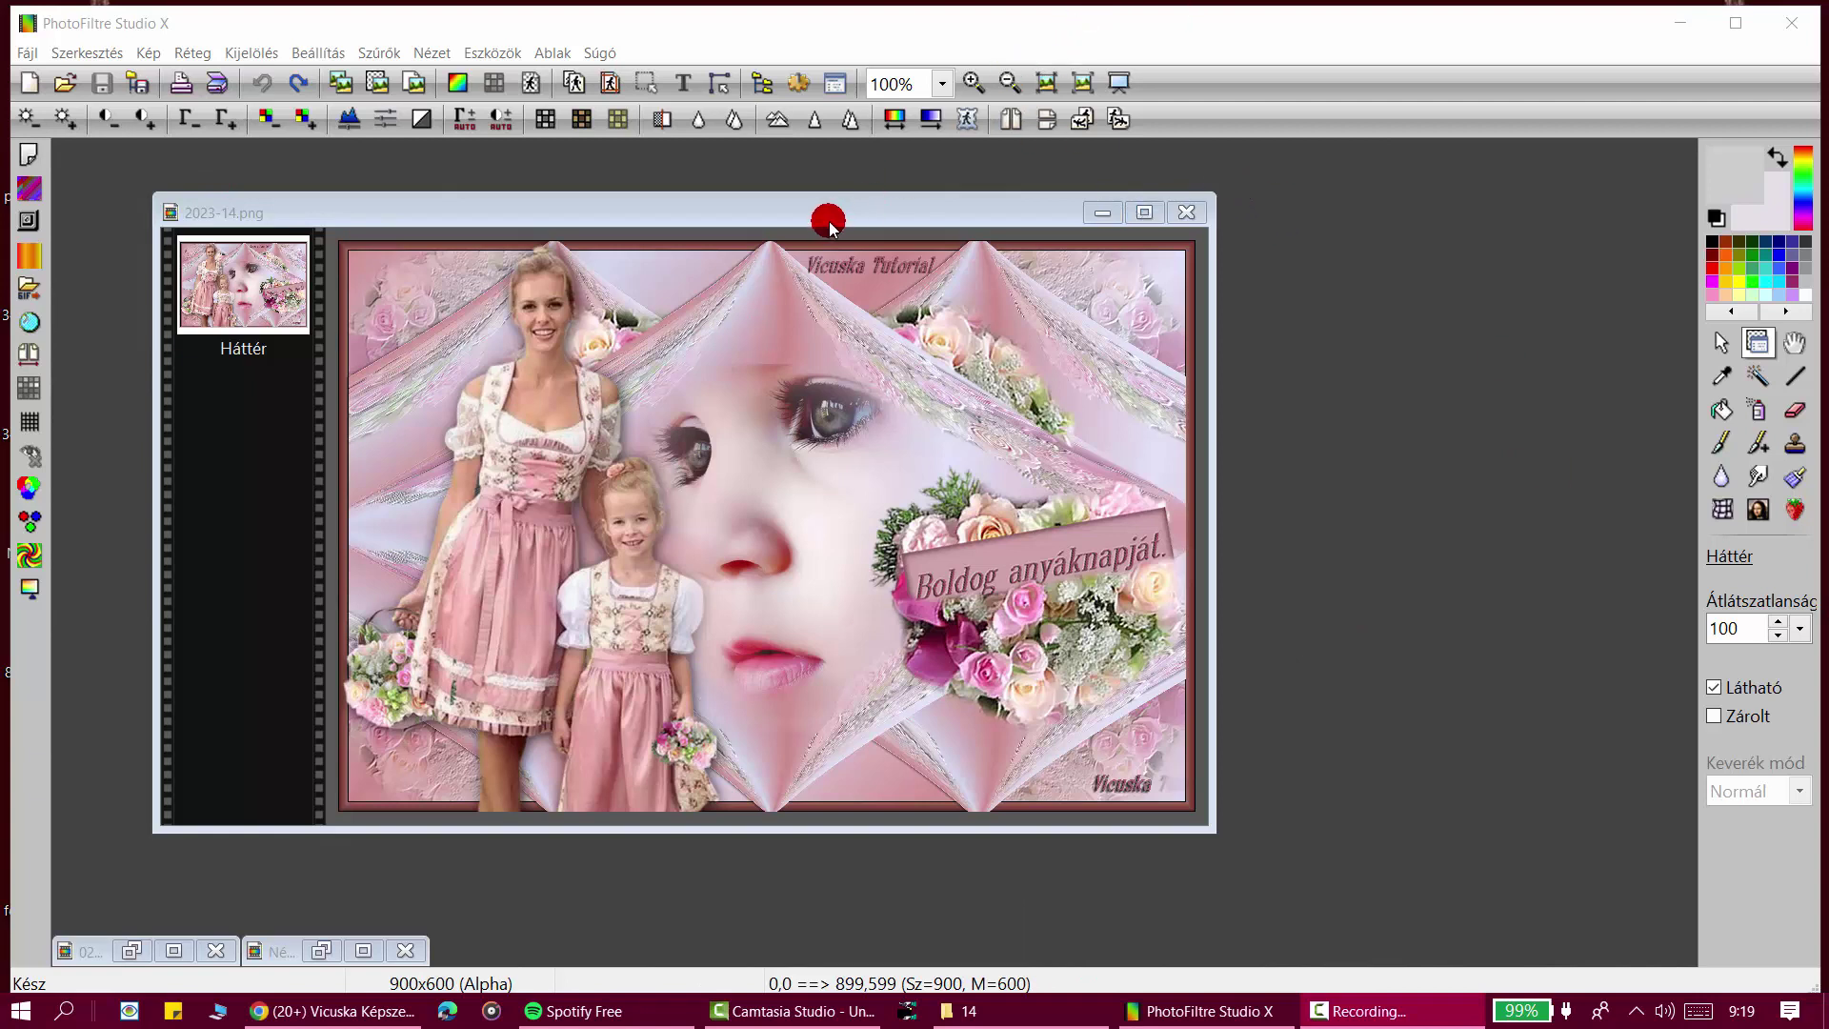
Step: Create a new transparent 900 × 600 pixel image and arrange its window beside the finished sample picture 2023-14.png
{"action": "left_click_drag", "start_coordinate": [829, 224], "coordinate": [762, 236]}
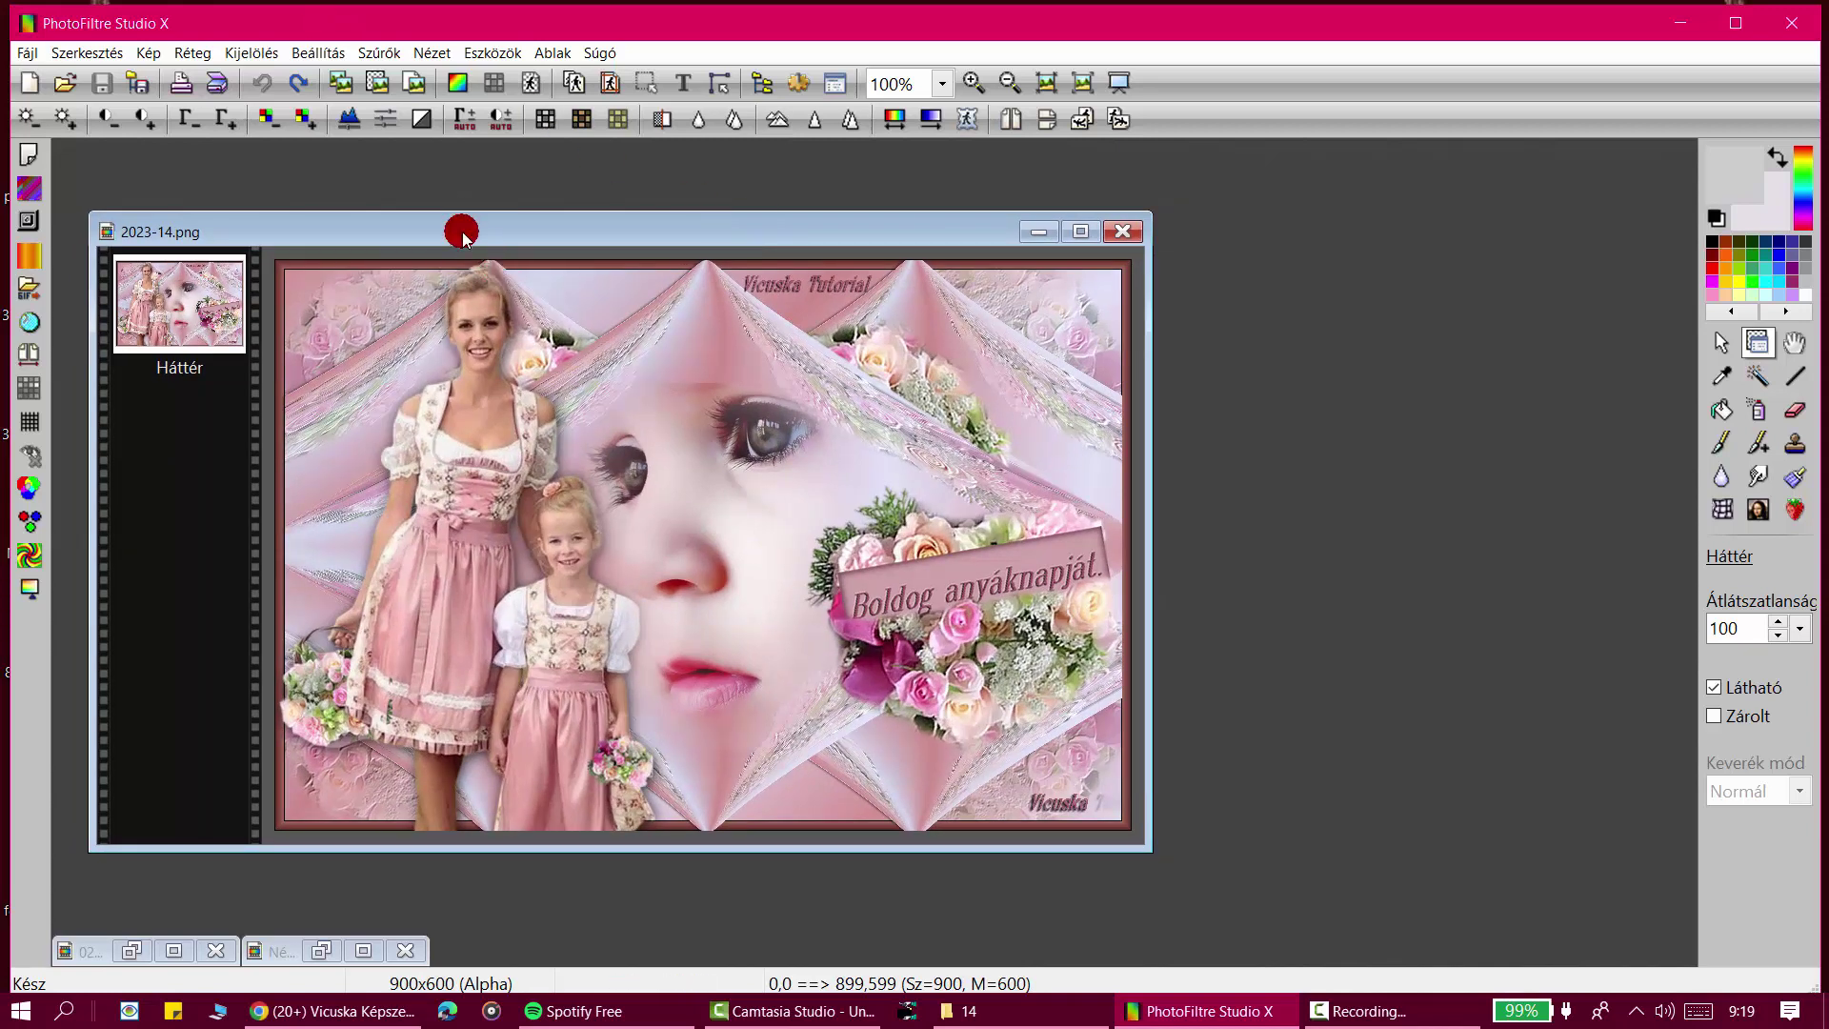
{"action": "left_click_drag", "start_coordinate": [461, 228], "coordinate": [430, 234]}
{"action": "left_click", "coordinate": [31, 86]}
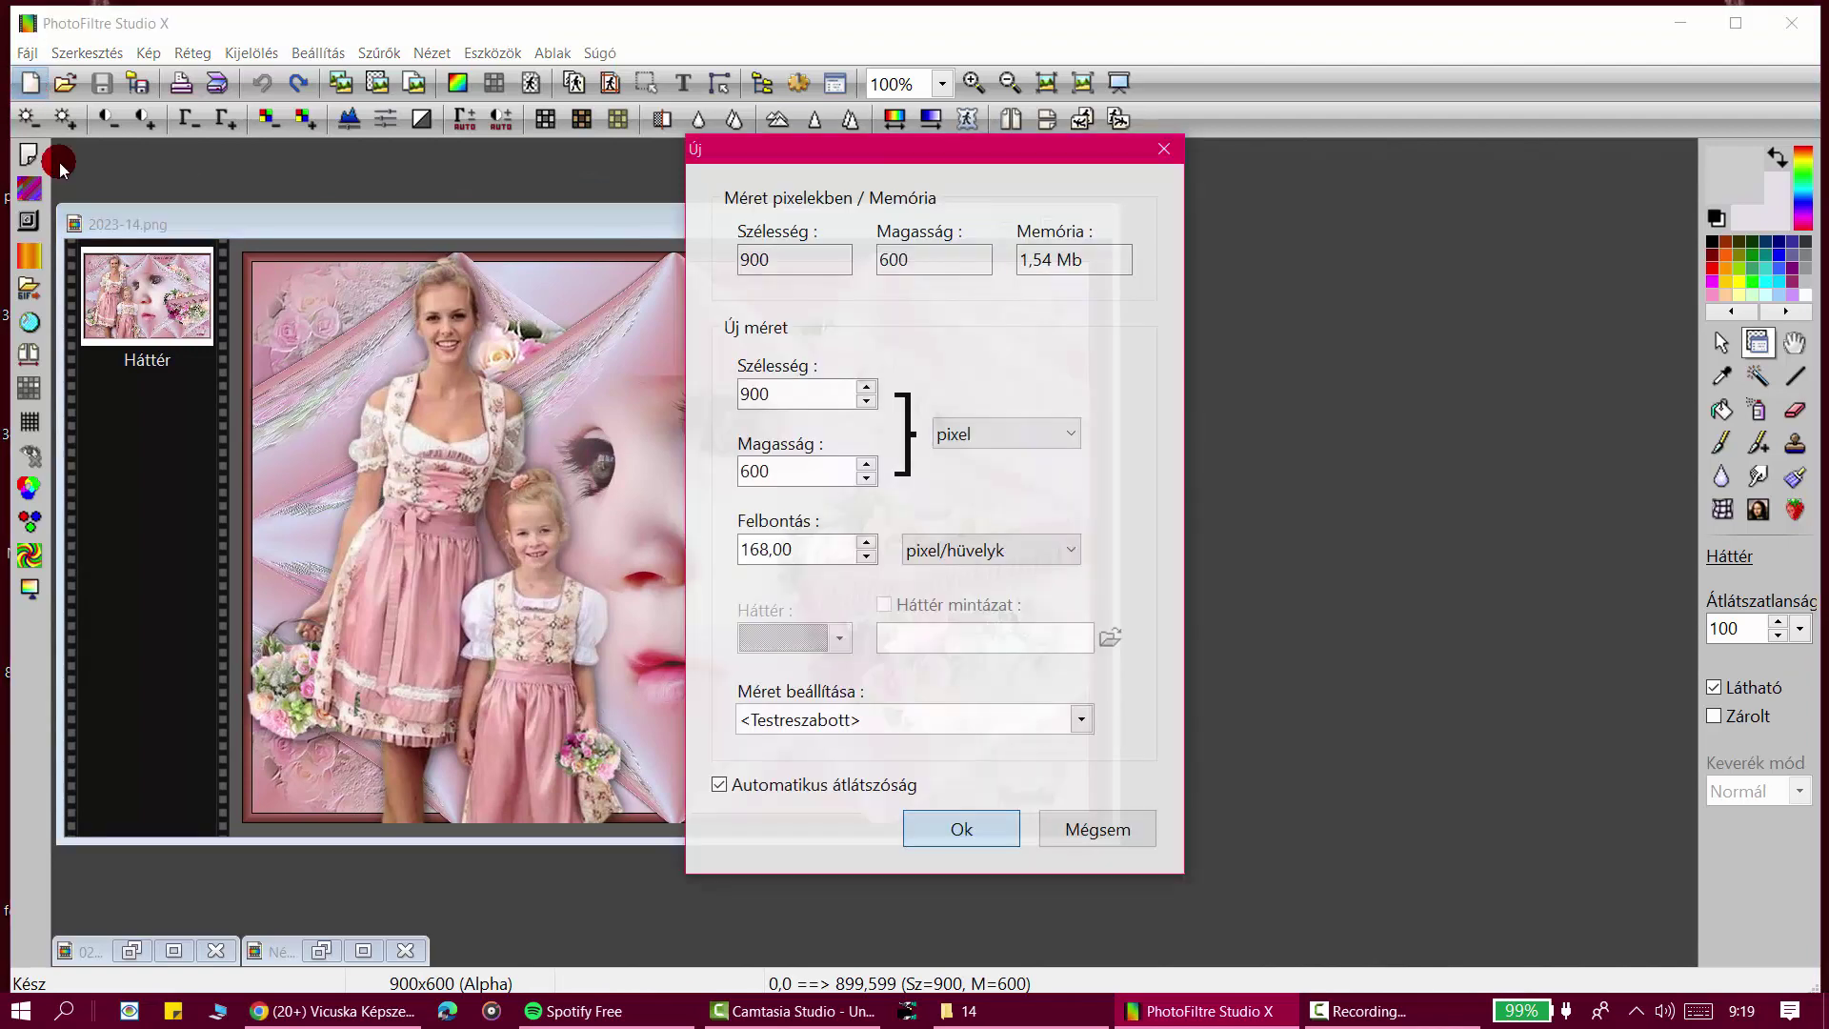
{"action": "left_click", "coordinate": [991, 843]}
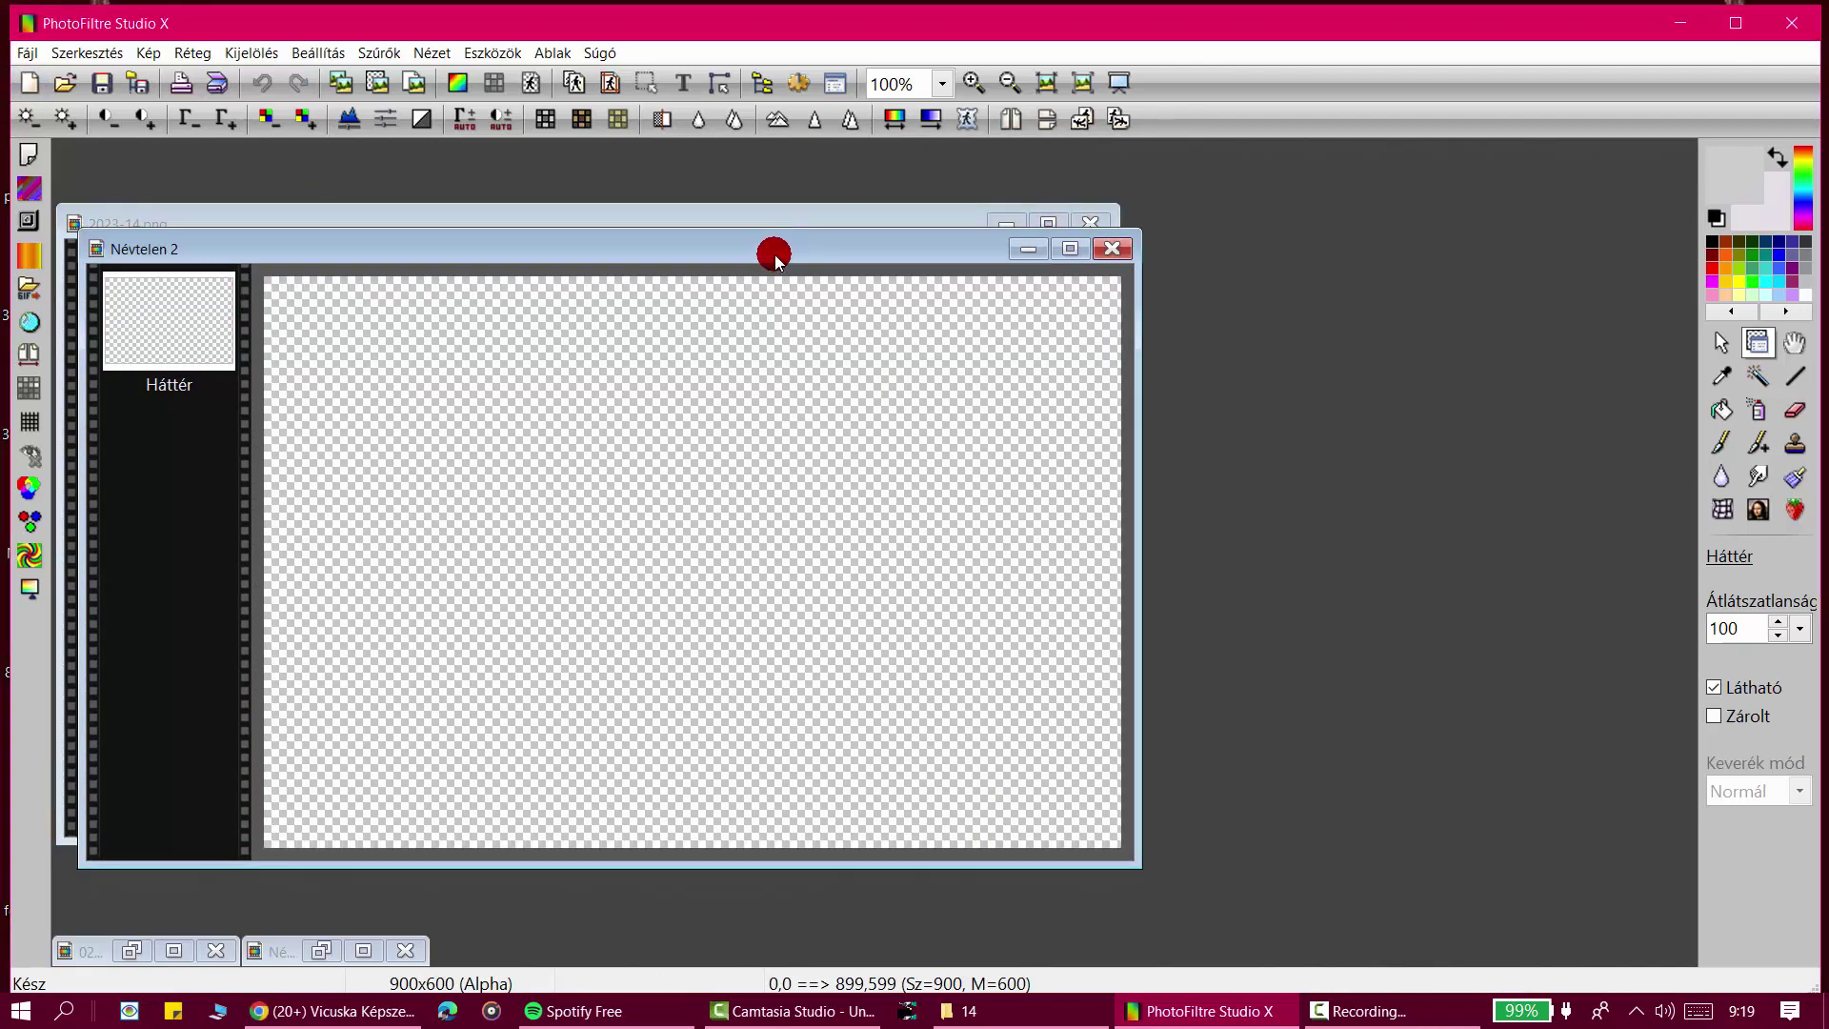
{"action": "left_click_drag", "start_coordinate": [777, 257], "coordinate": [1207, 270]}
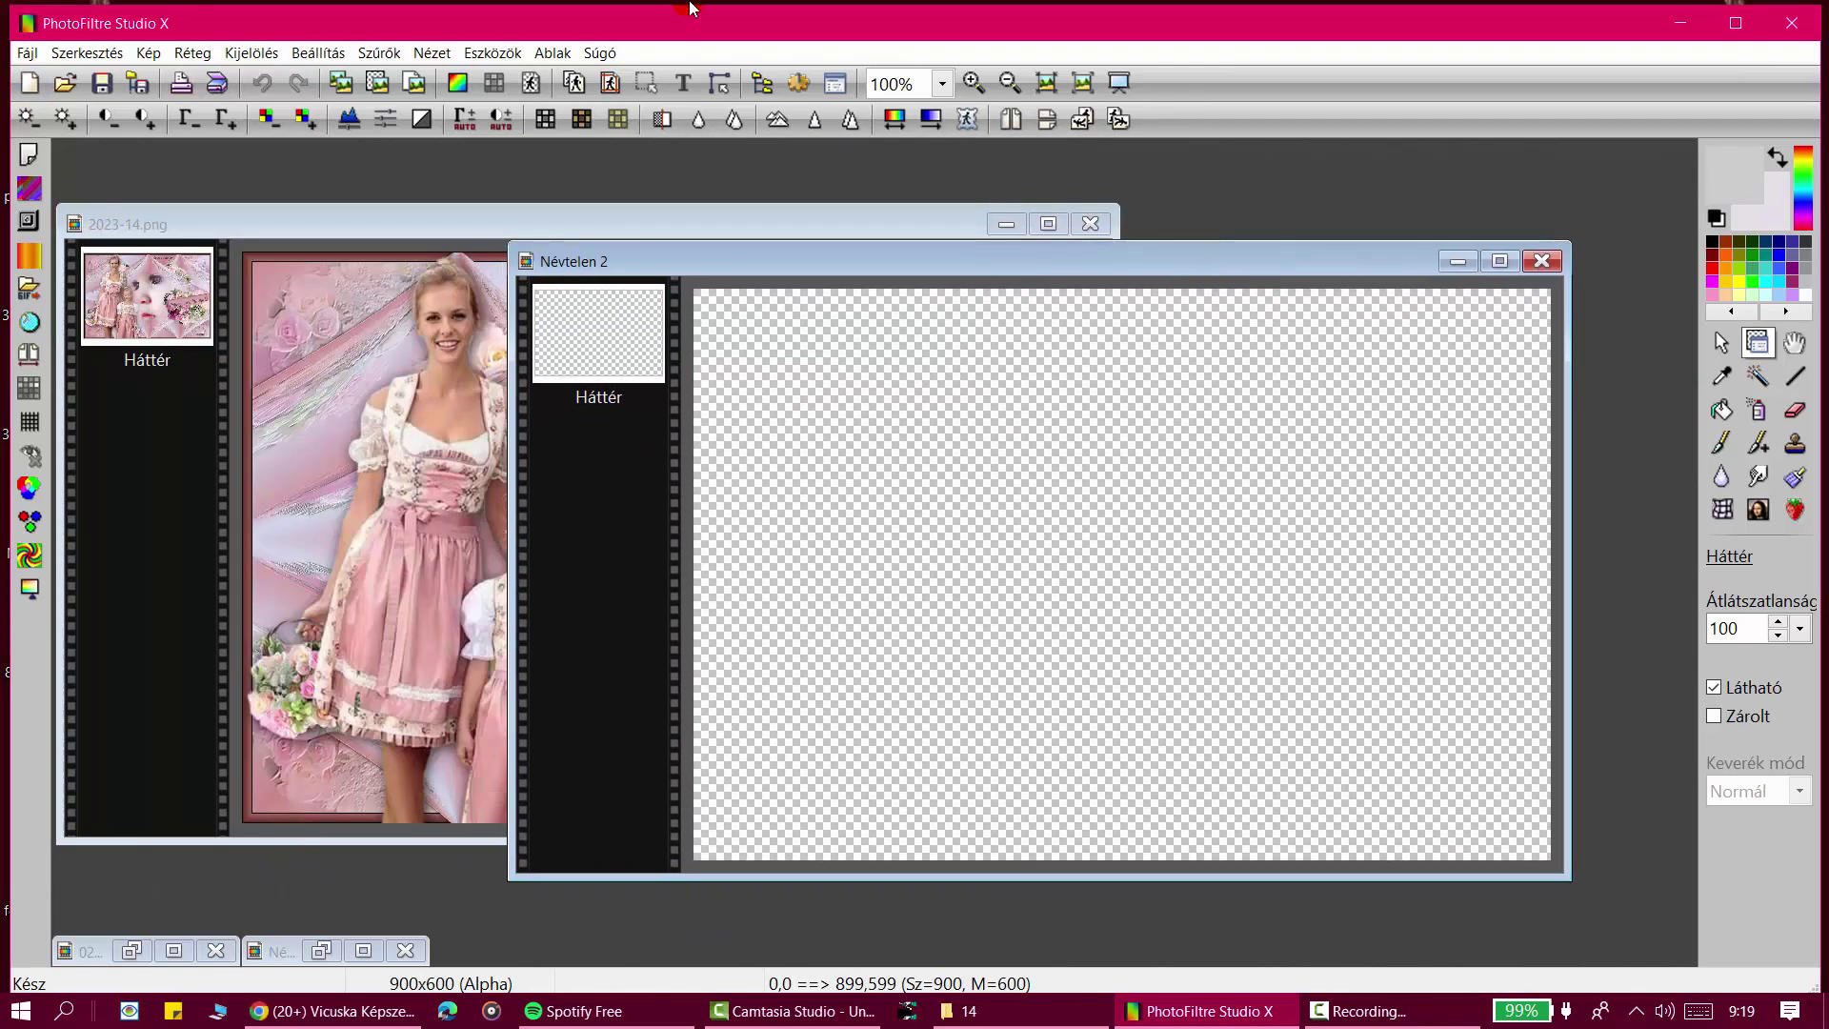
{"action": "left_click", "coordinate": [554, 54]}
{"action": "left_click", "coordinate": [570, 73]}
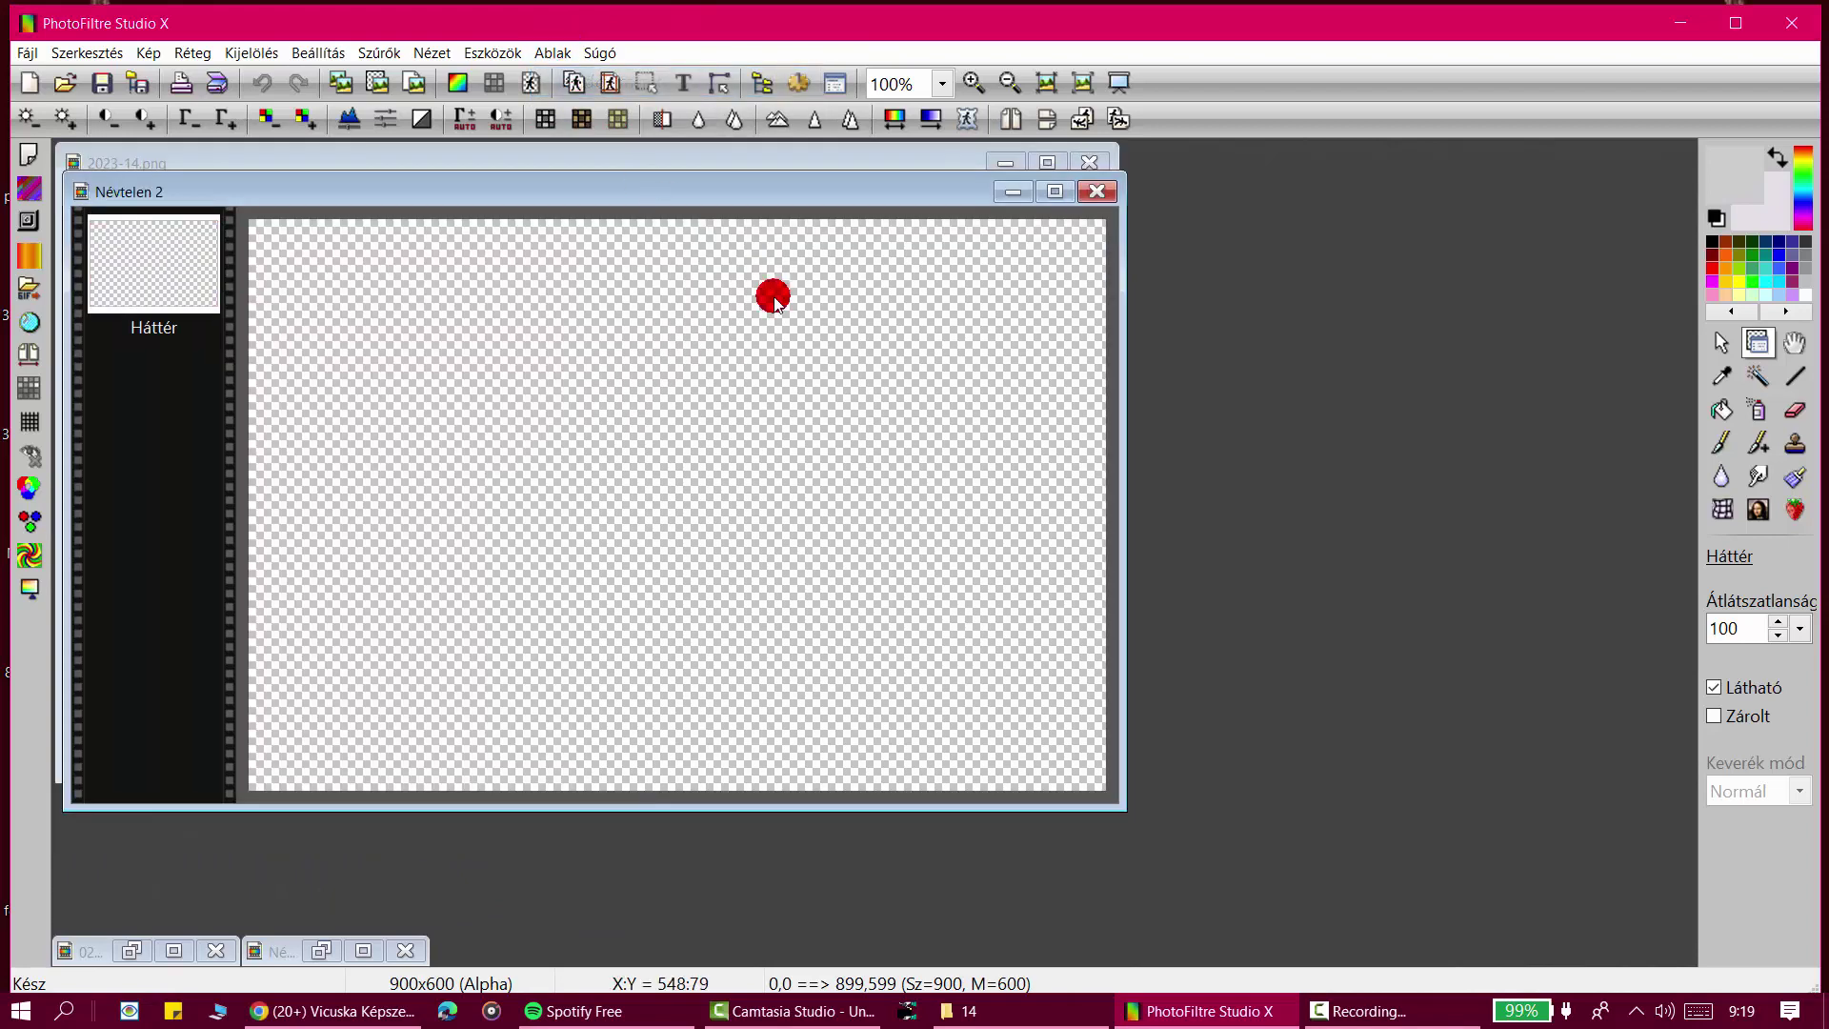
{"action": "left_click_drag", "start_coordinate": [702, 202], "coordinate": [1012, 235]}
Step: Fill the whole new transparent image with the light grey foreground colour and reposition its window
{"action": "left_click", "coordinate": [1721, 409]}
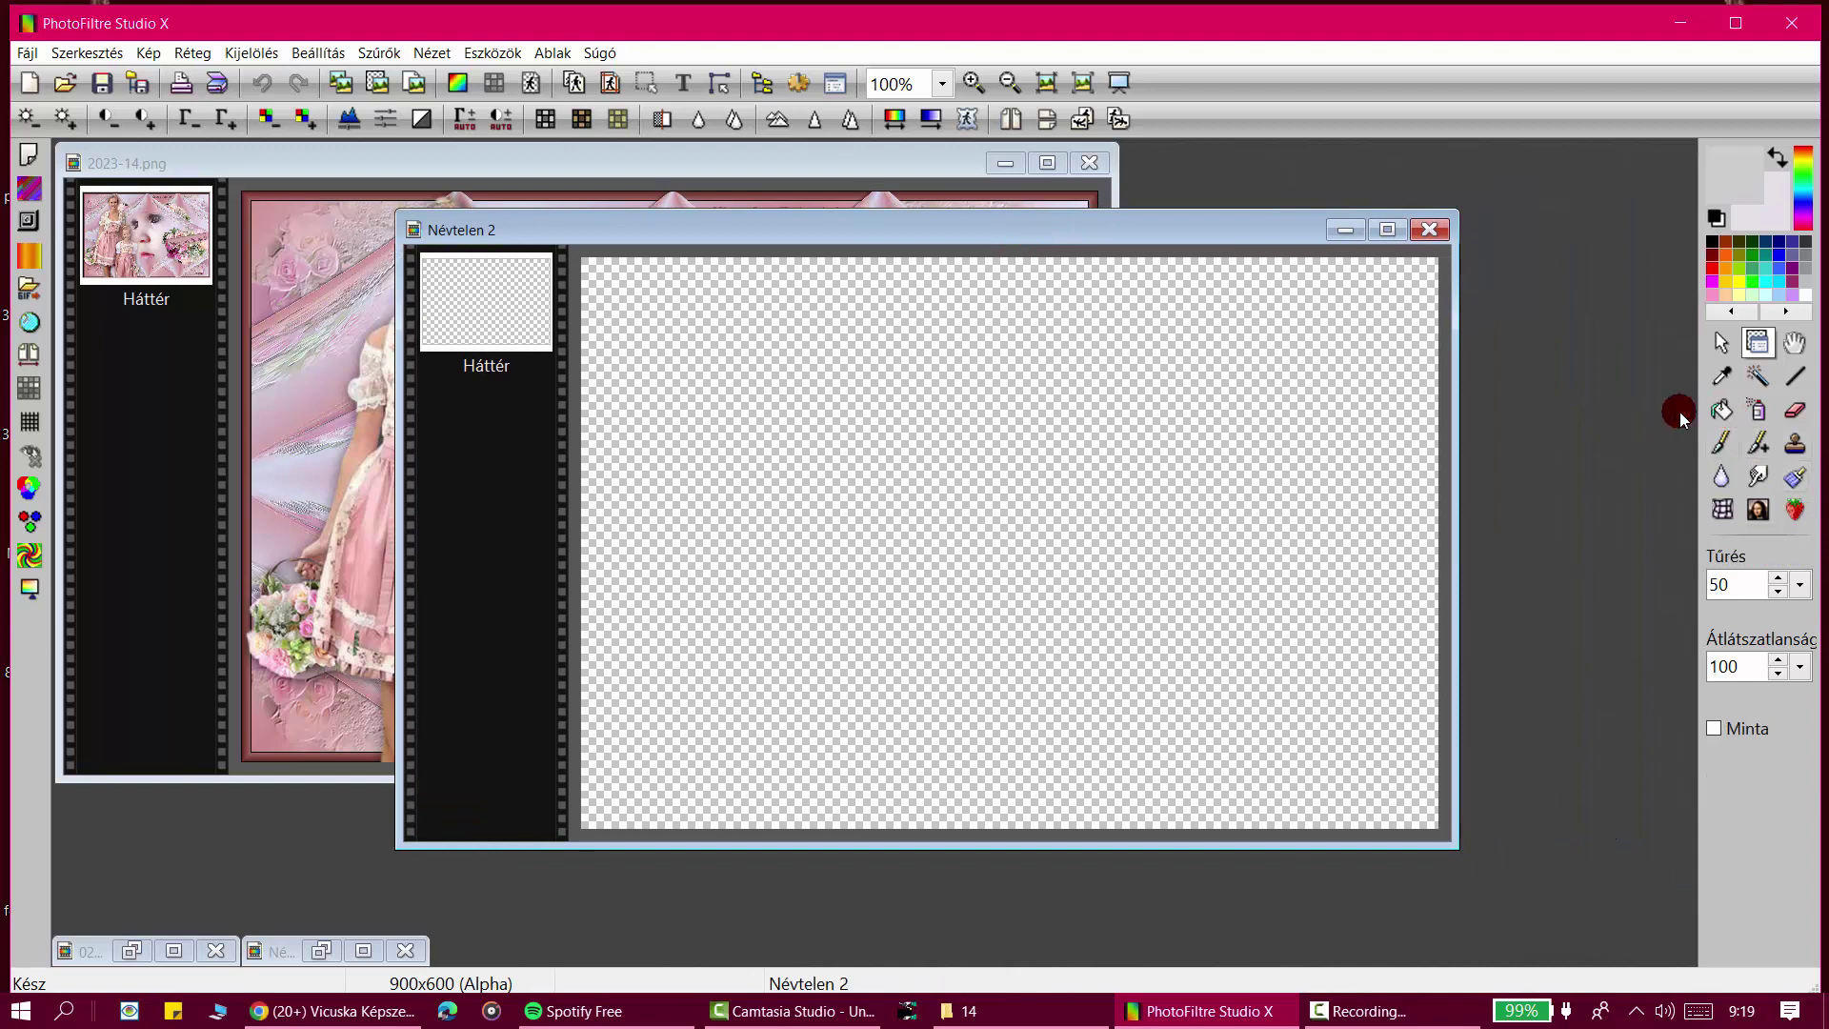
{"action": "left_click", "coordinate": [910, 450]}
{"action": "left_click_drag", "start_coordinate": [953, 232], "coordinate": [1075, 171]}
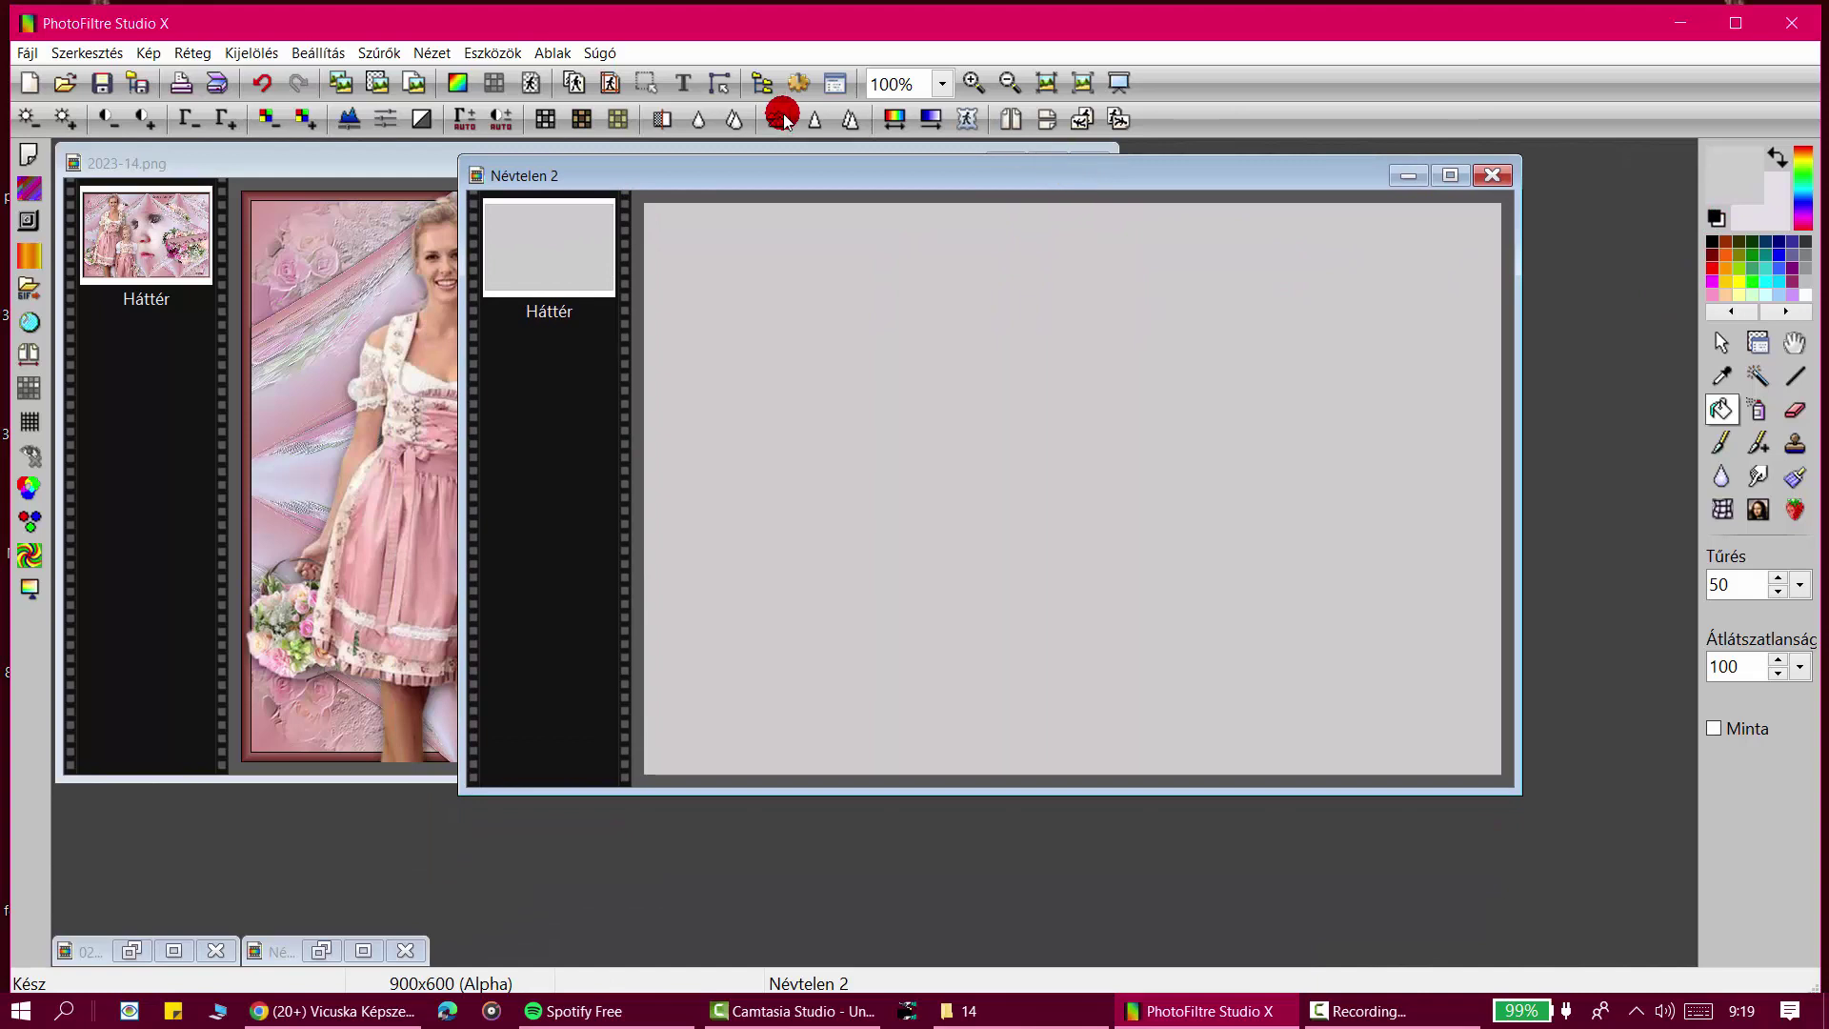
{"action": "left_click", "coordinate": [468, 153]}
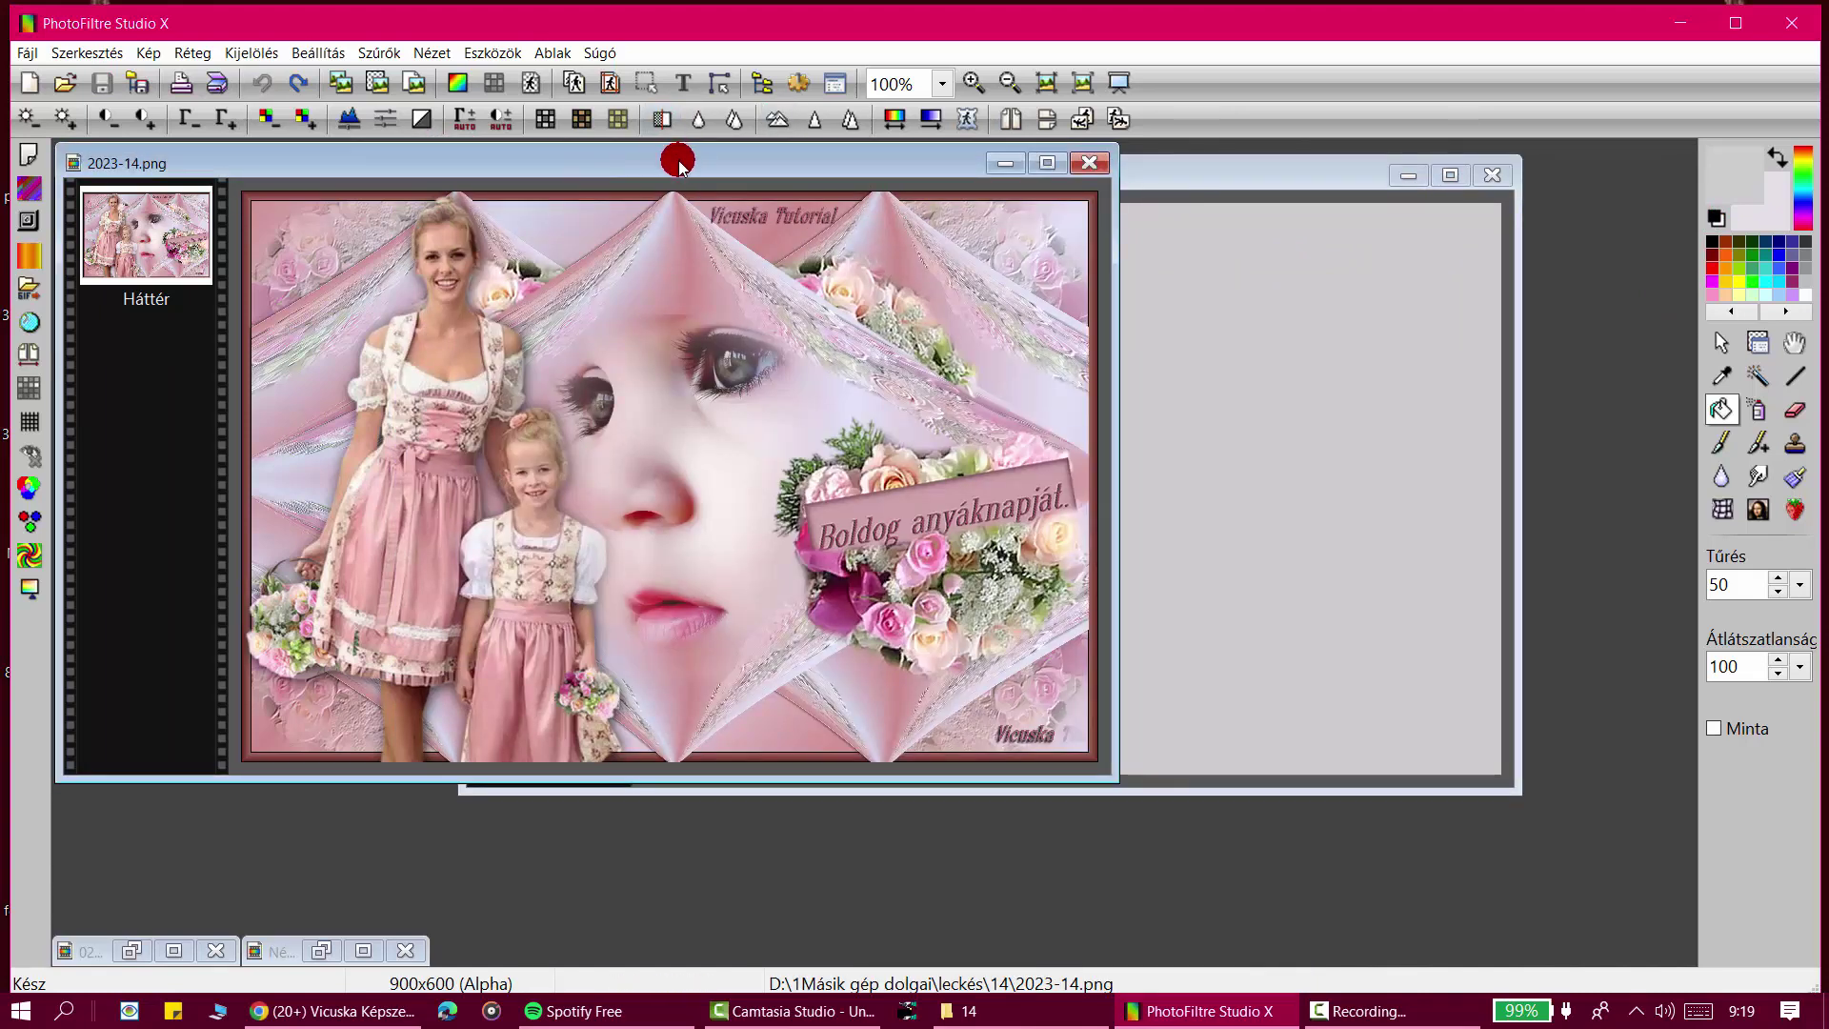
{"action": "left_click_drag", "start_coordinate": [679, 166], "coordinate": [680, 187]}
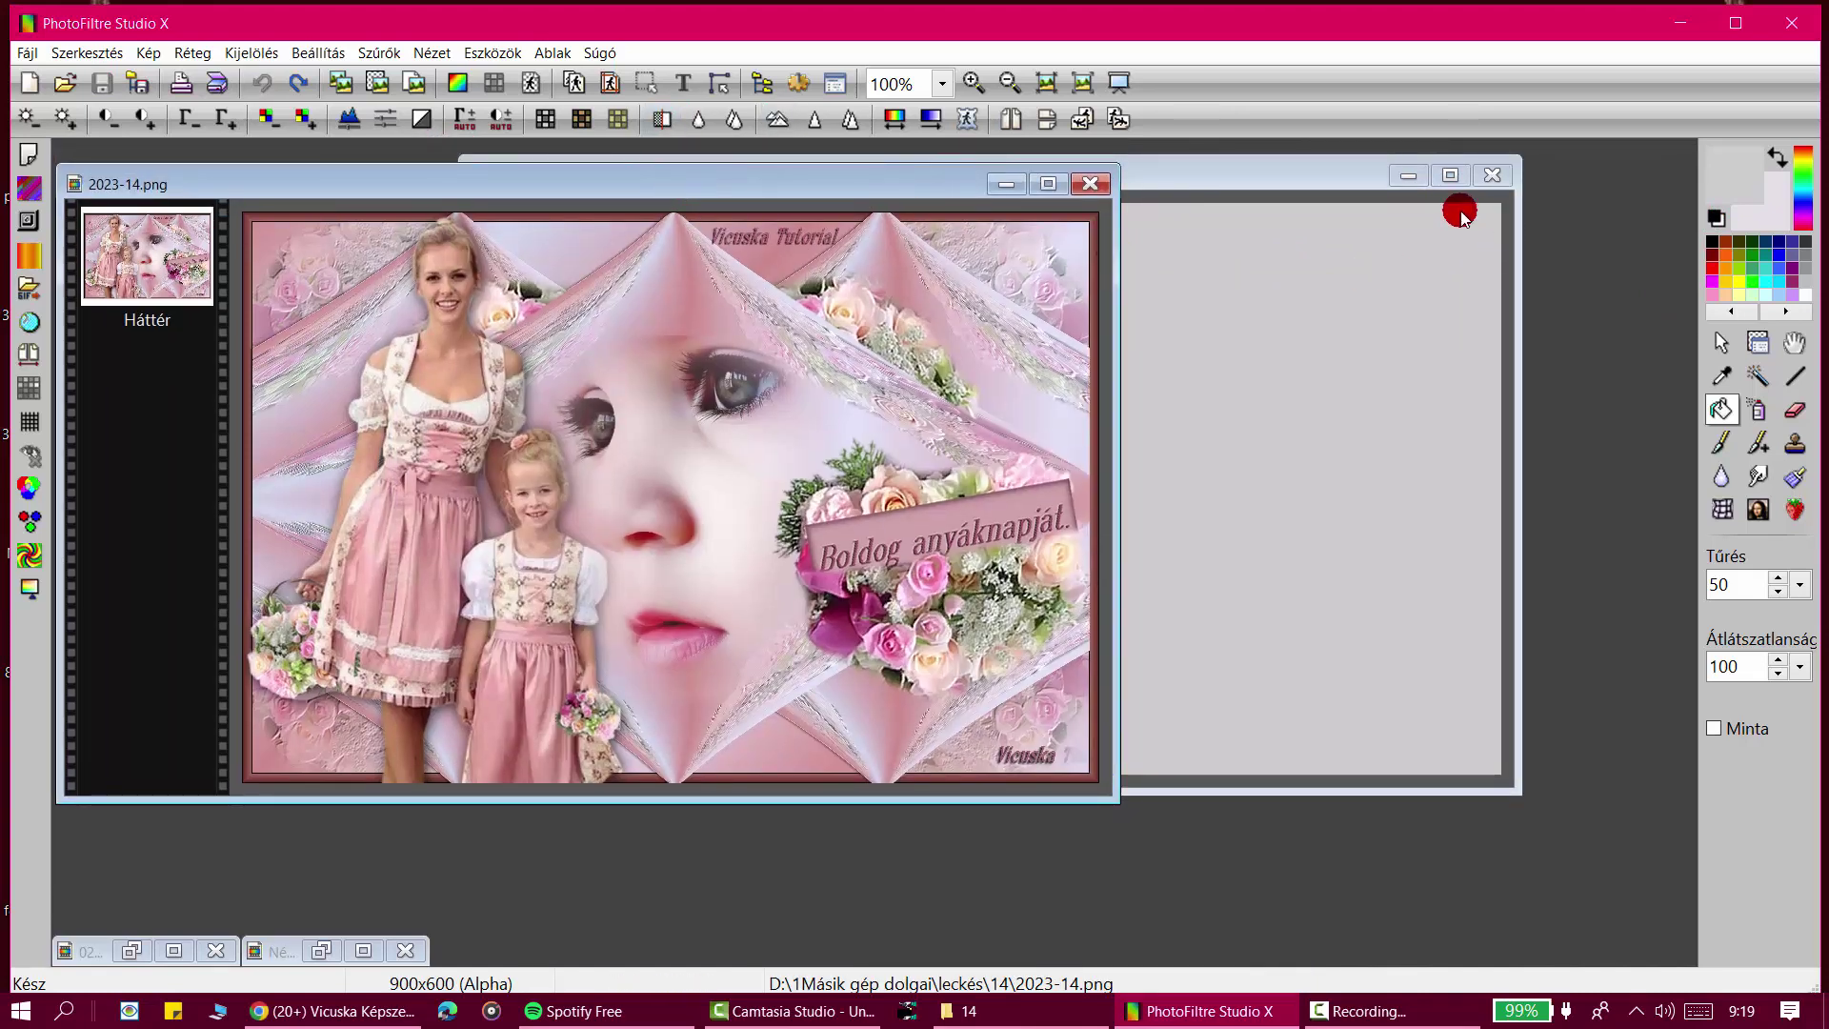
{"action": "left_click", "coordinate": [1312, 181]}
{"action": "left_click_drag", "start_coordinate": [1306, 177], "coordinate": [1265, 203]}
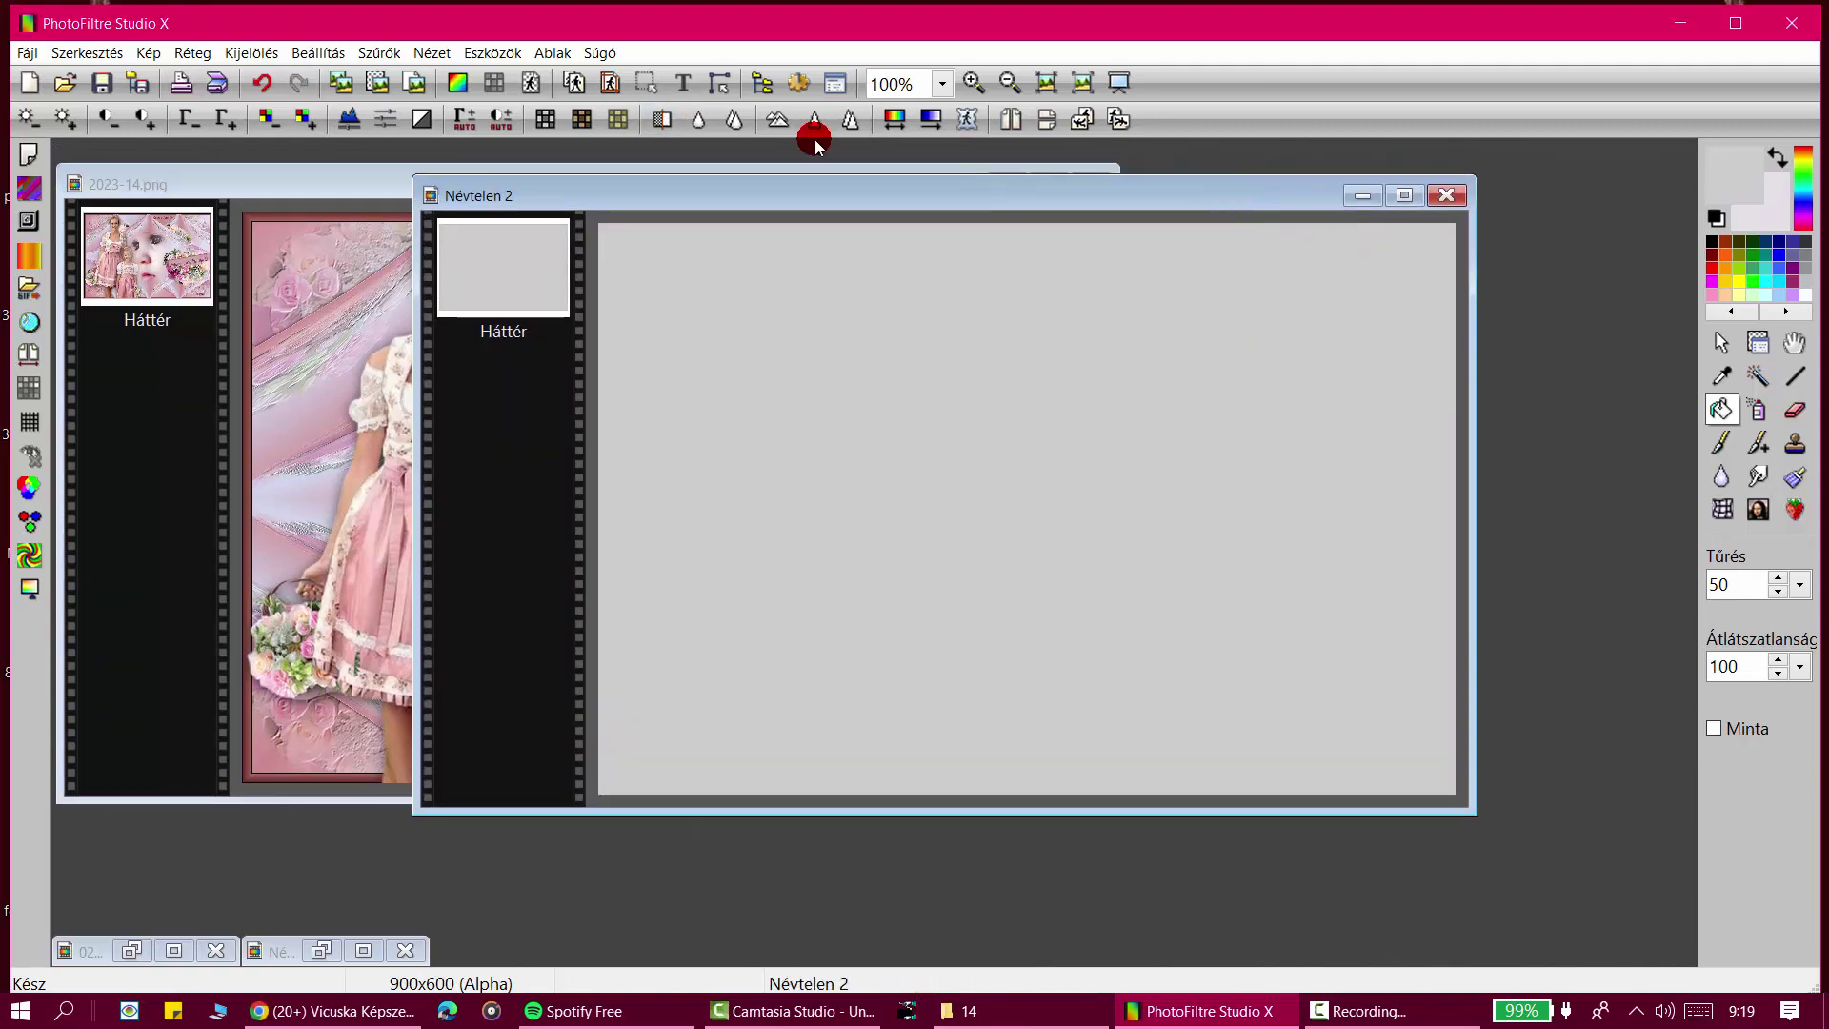
{"action": "left_click", "coordinate": [22, 269]}
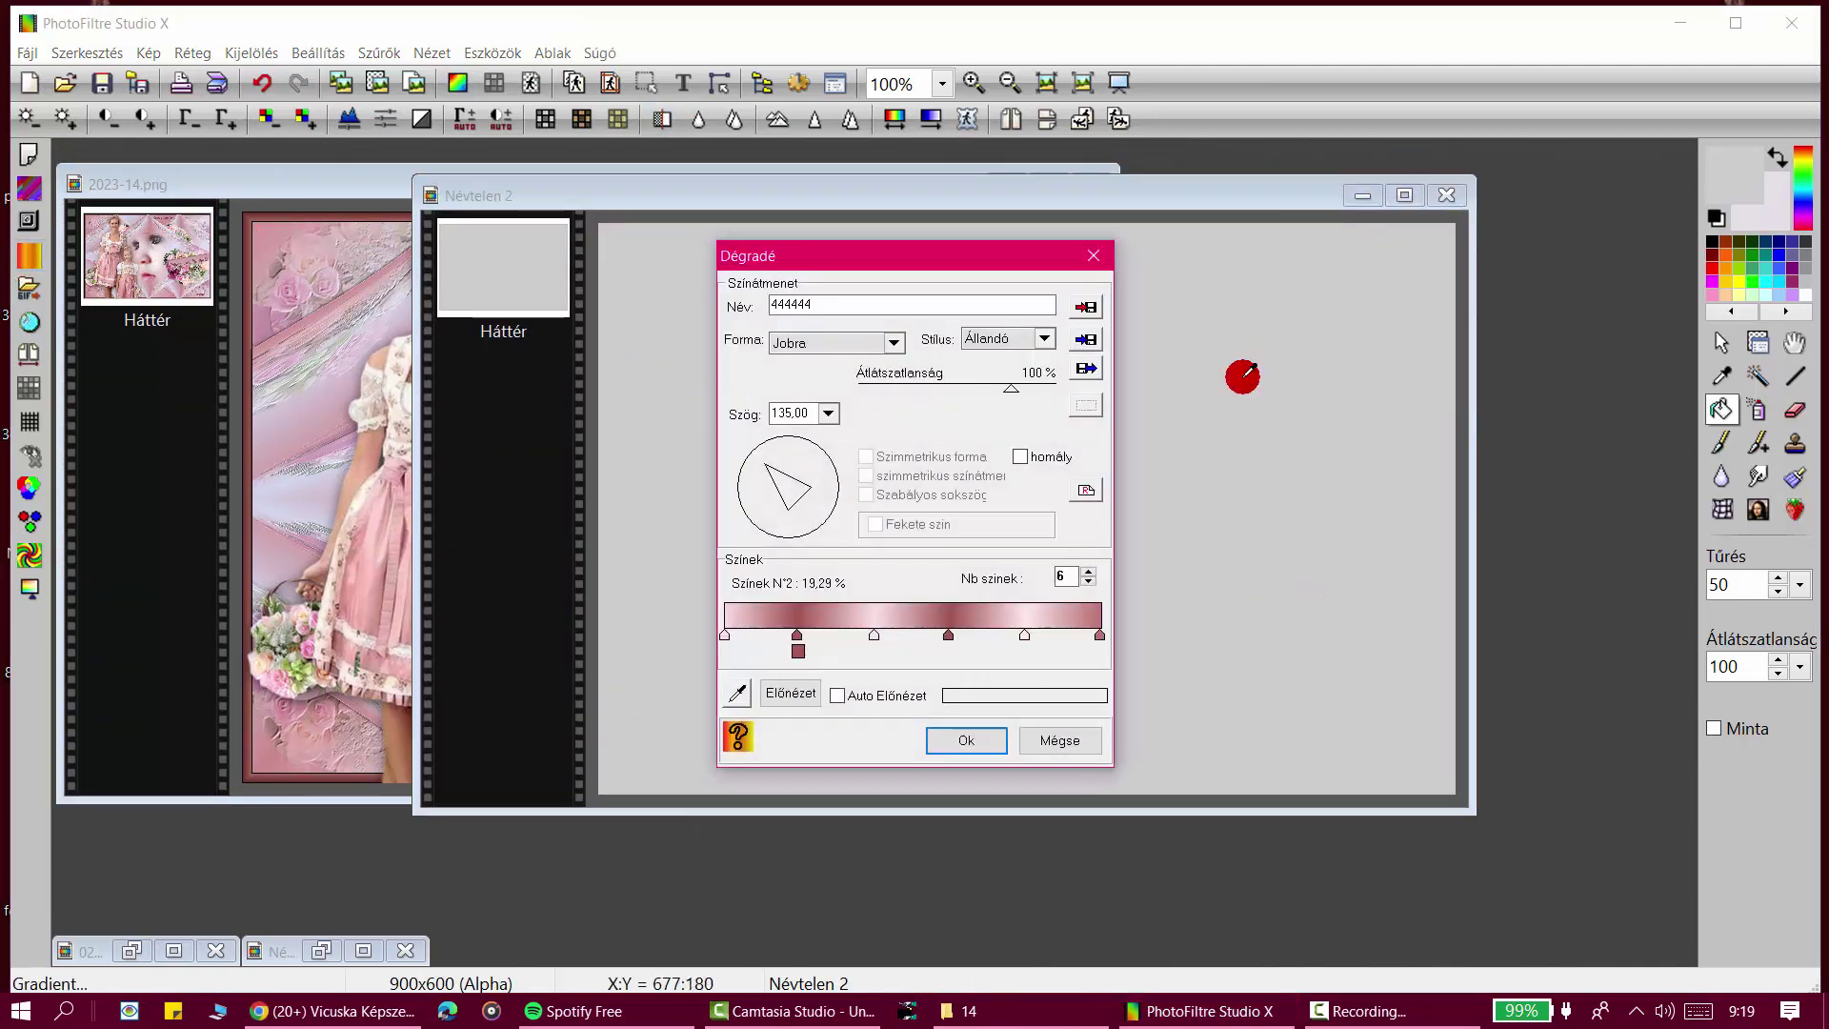
{"action": "left_click", "coordinate": [1091, 259]}
Step: Start the Gradient filter on 2023-14.png and sample the woman's white blouse as the colour for gradient stops 1, 3 and 5
{"action": "left_click", "coordinate": [275, 191]}
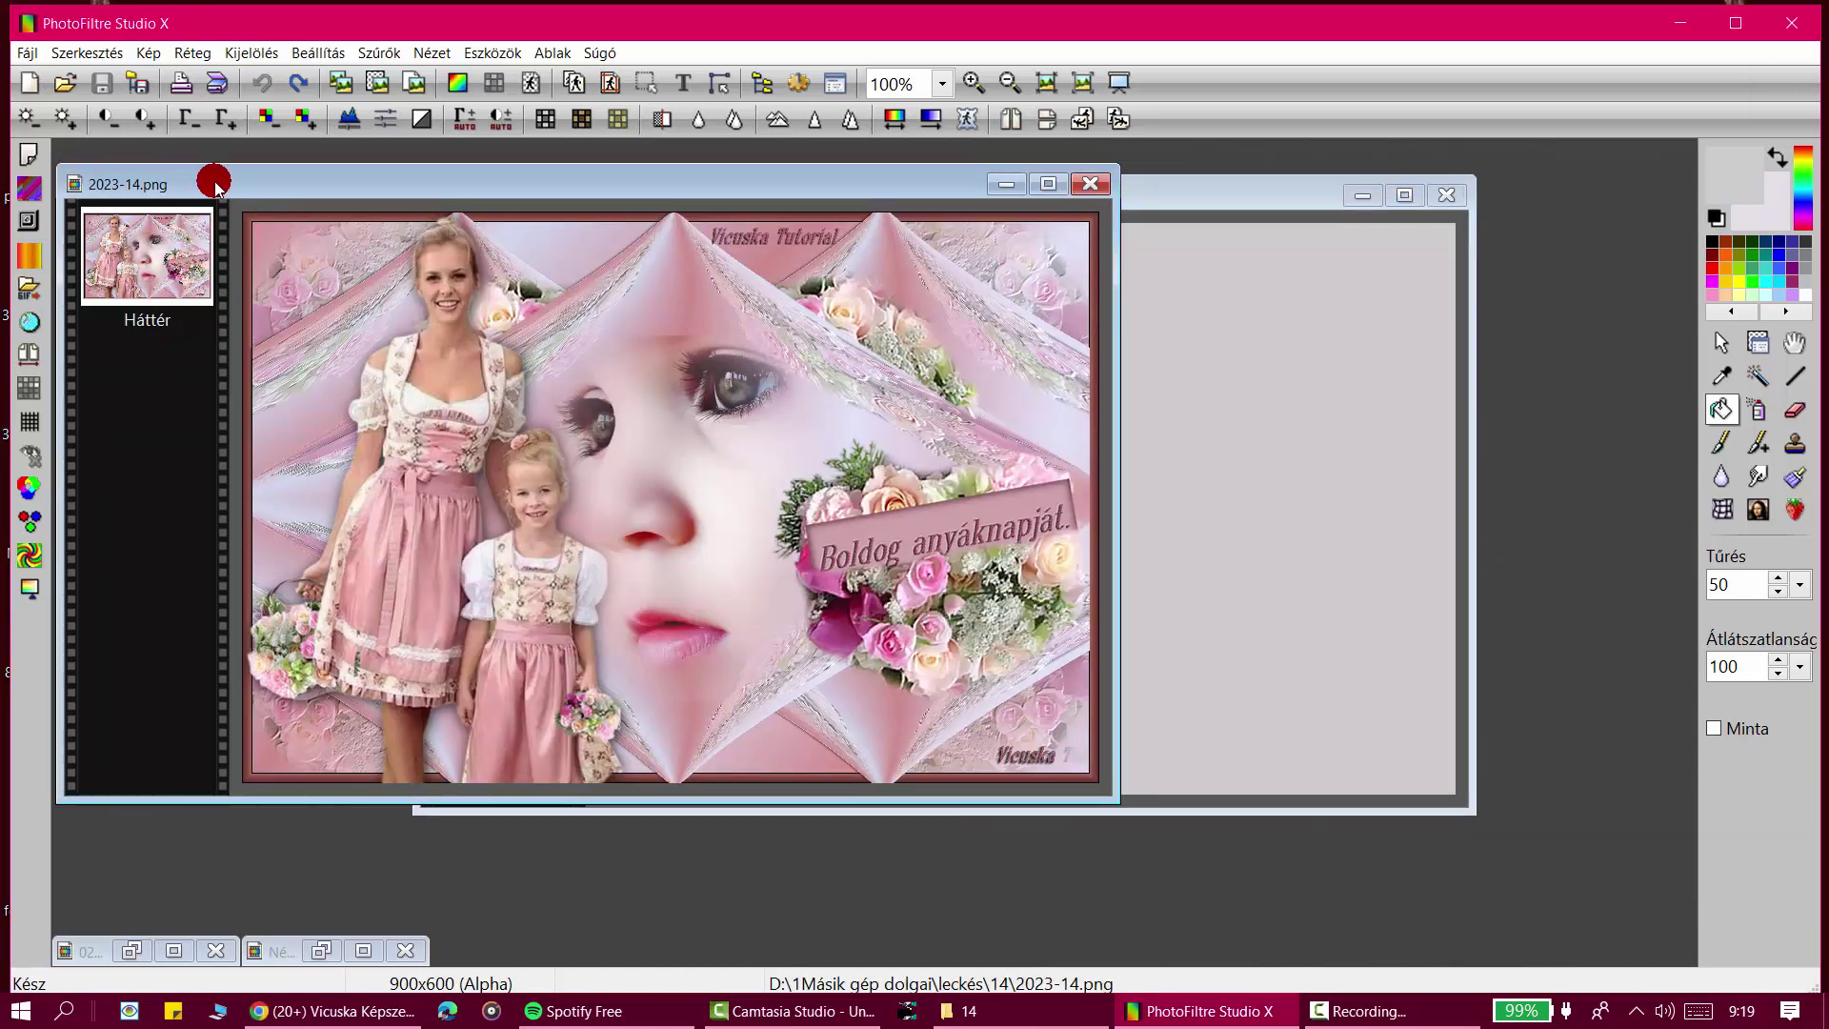
{"action": "left_click_drag", "start_coordinate": [214, 184], "coordinate": [217, 195]}
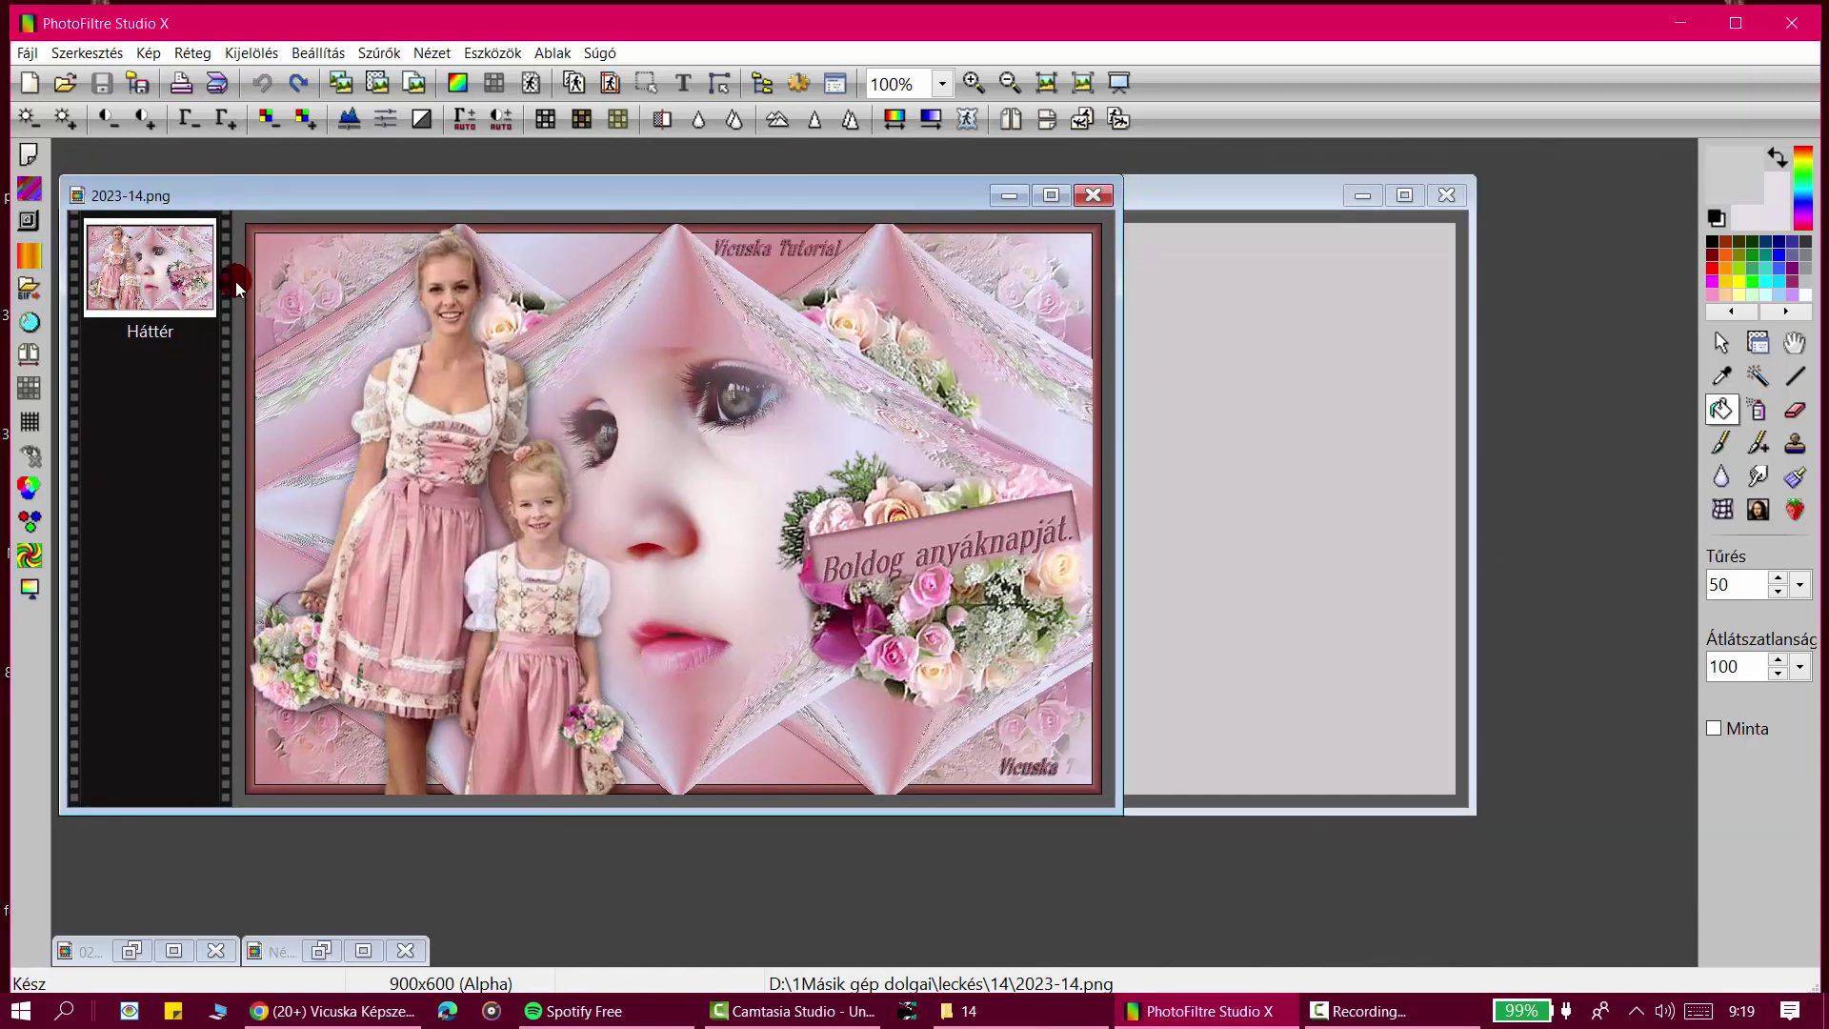
{"action": "left_click", "coordinate": [19, 256]}
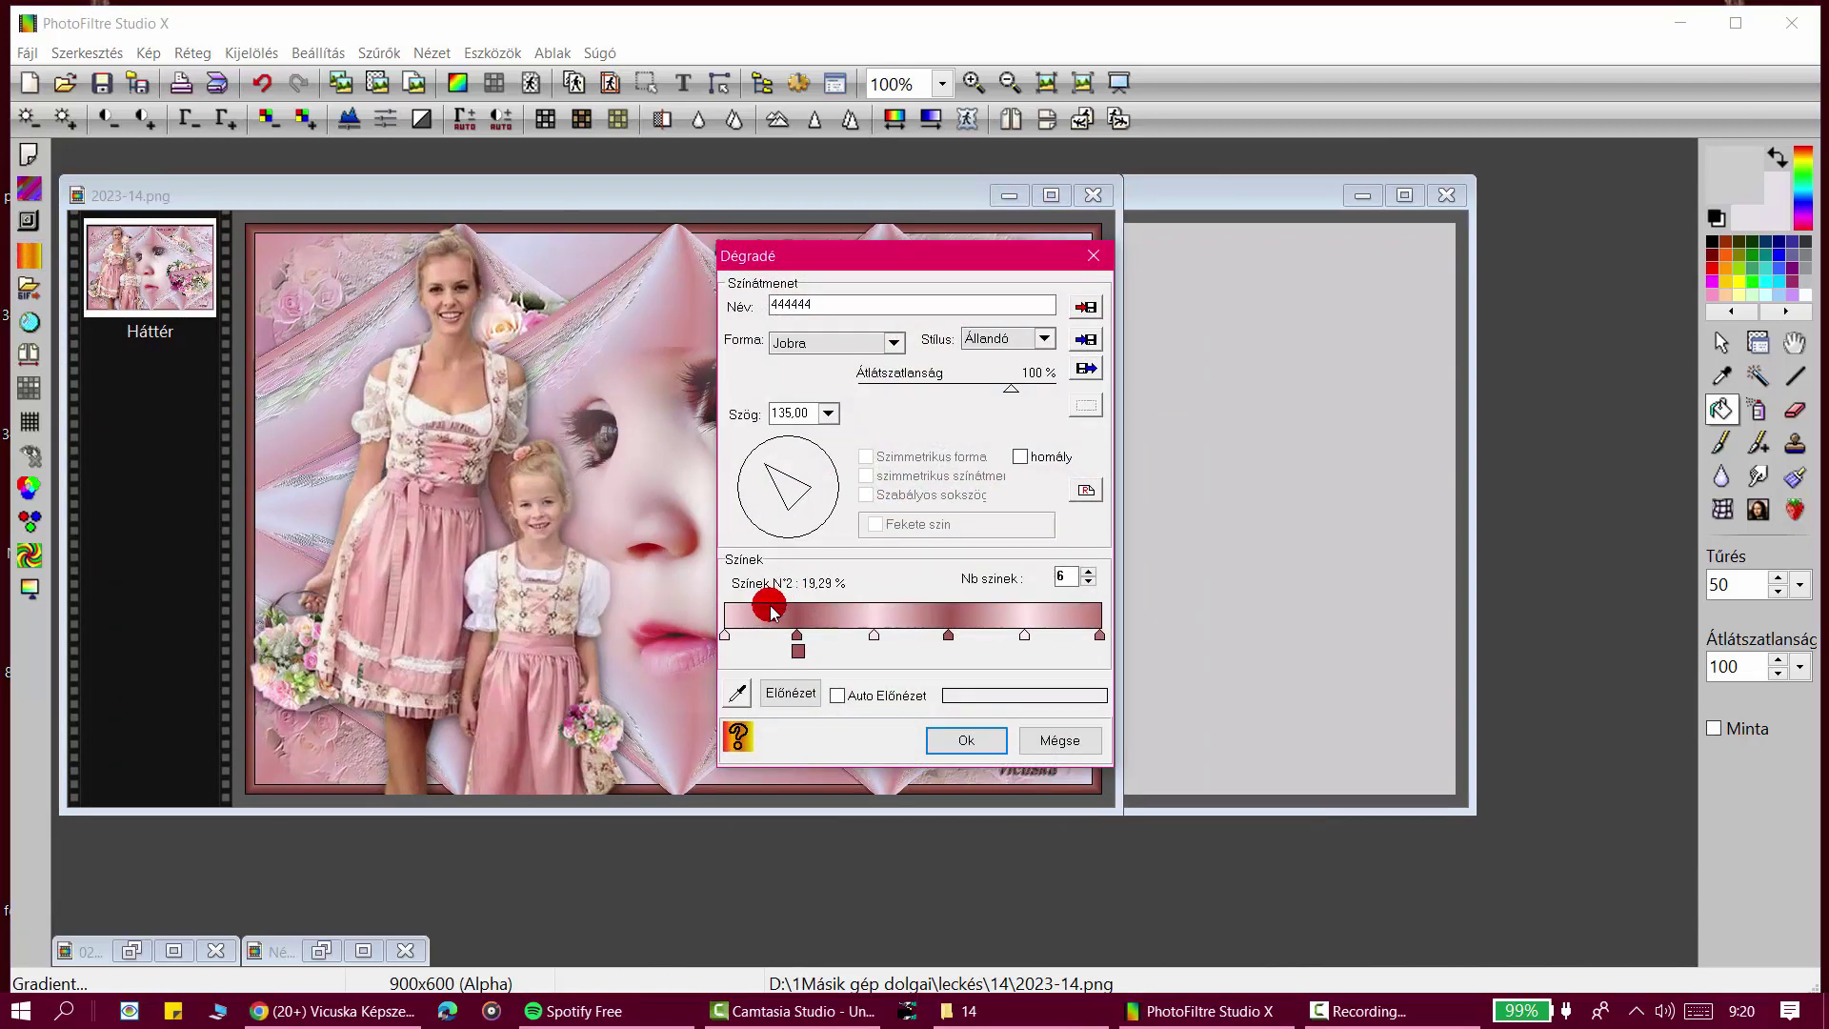
{"action": "left_click", "coordinate": [427, 427]}
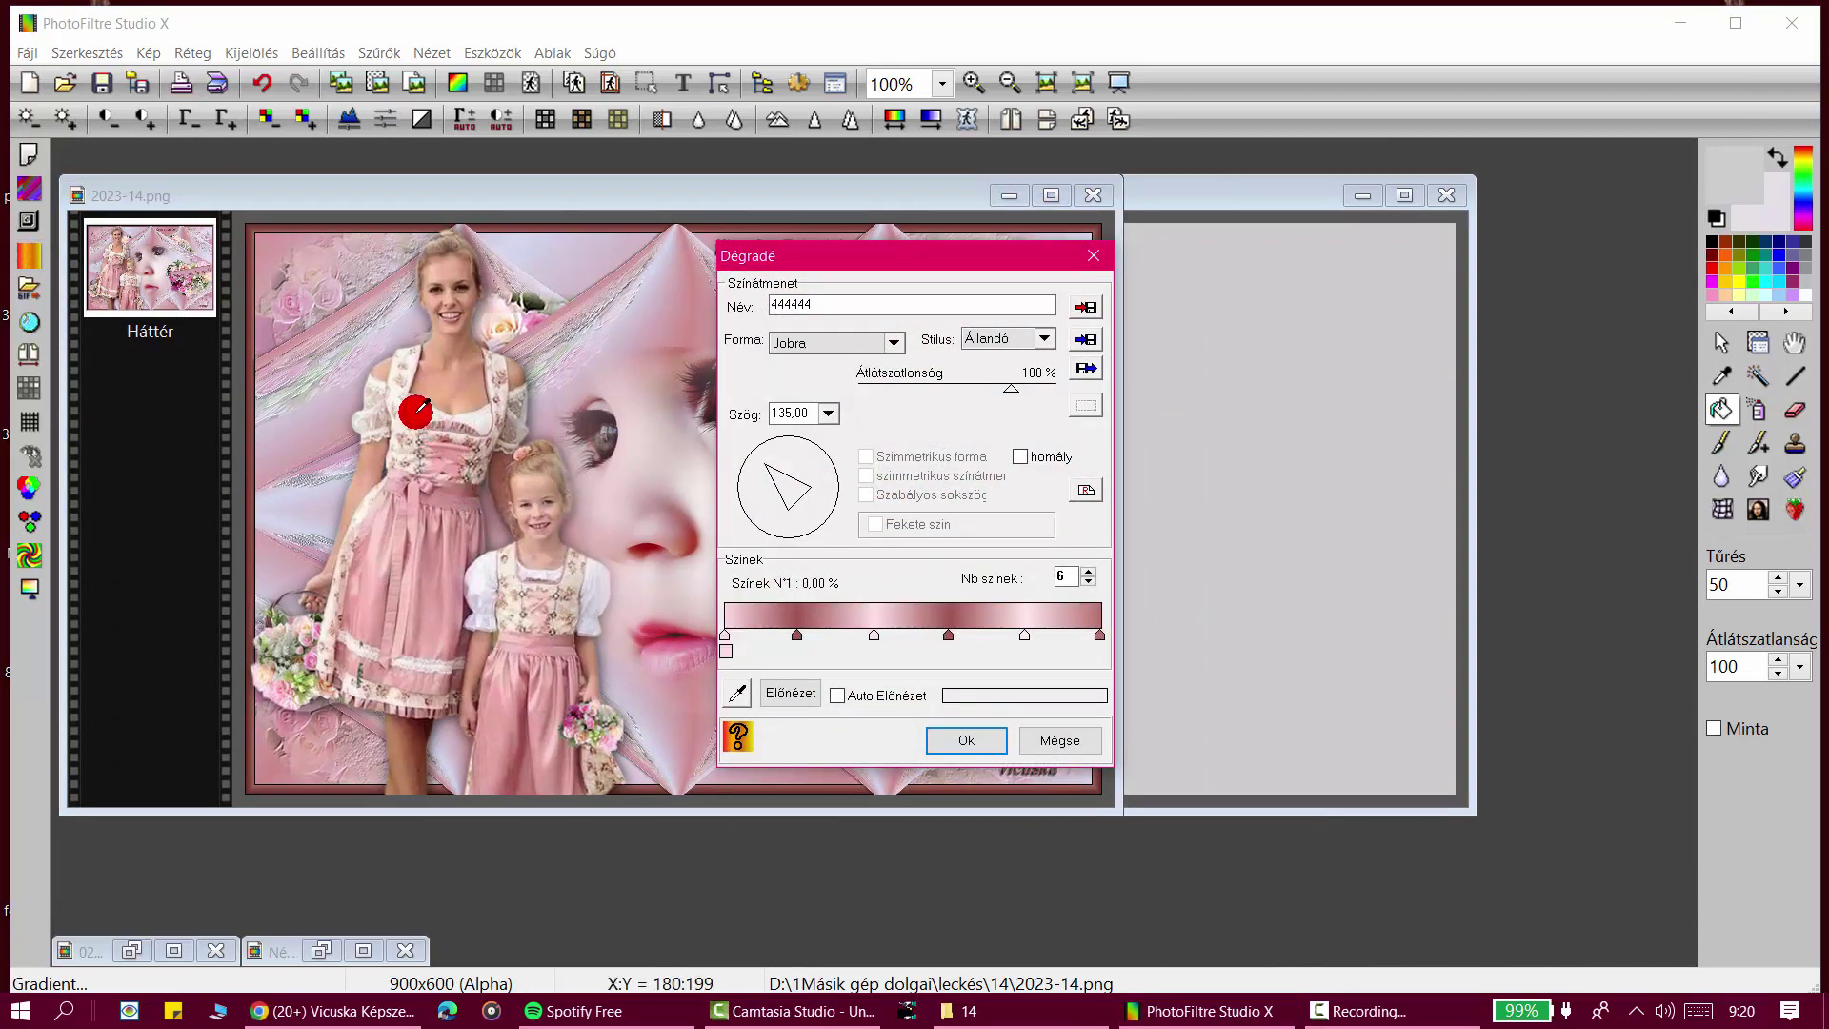
{"action": "left_click", "coordinate": [417, 409]}
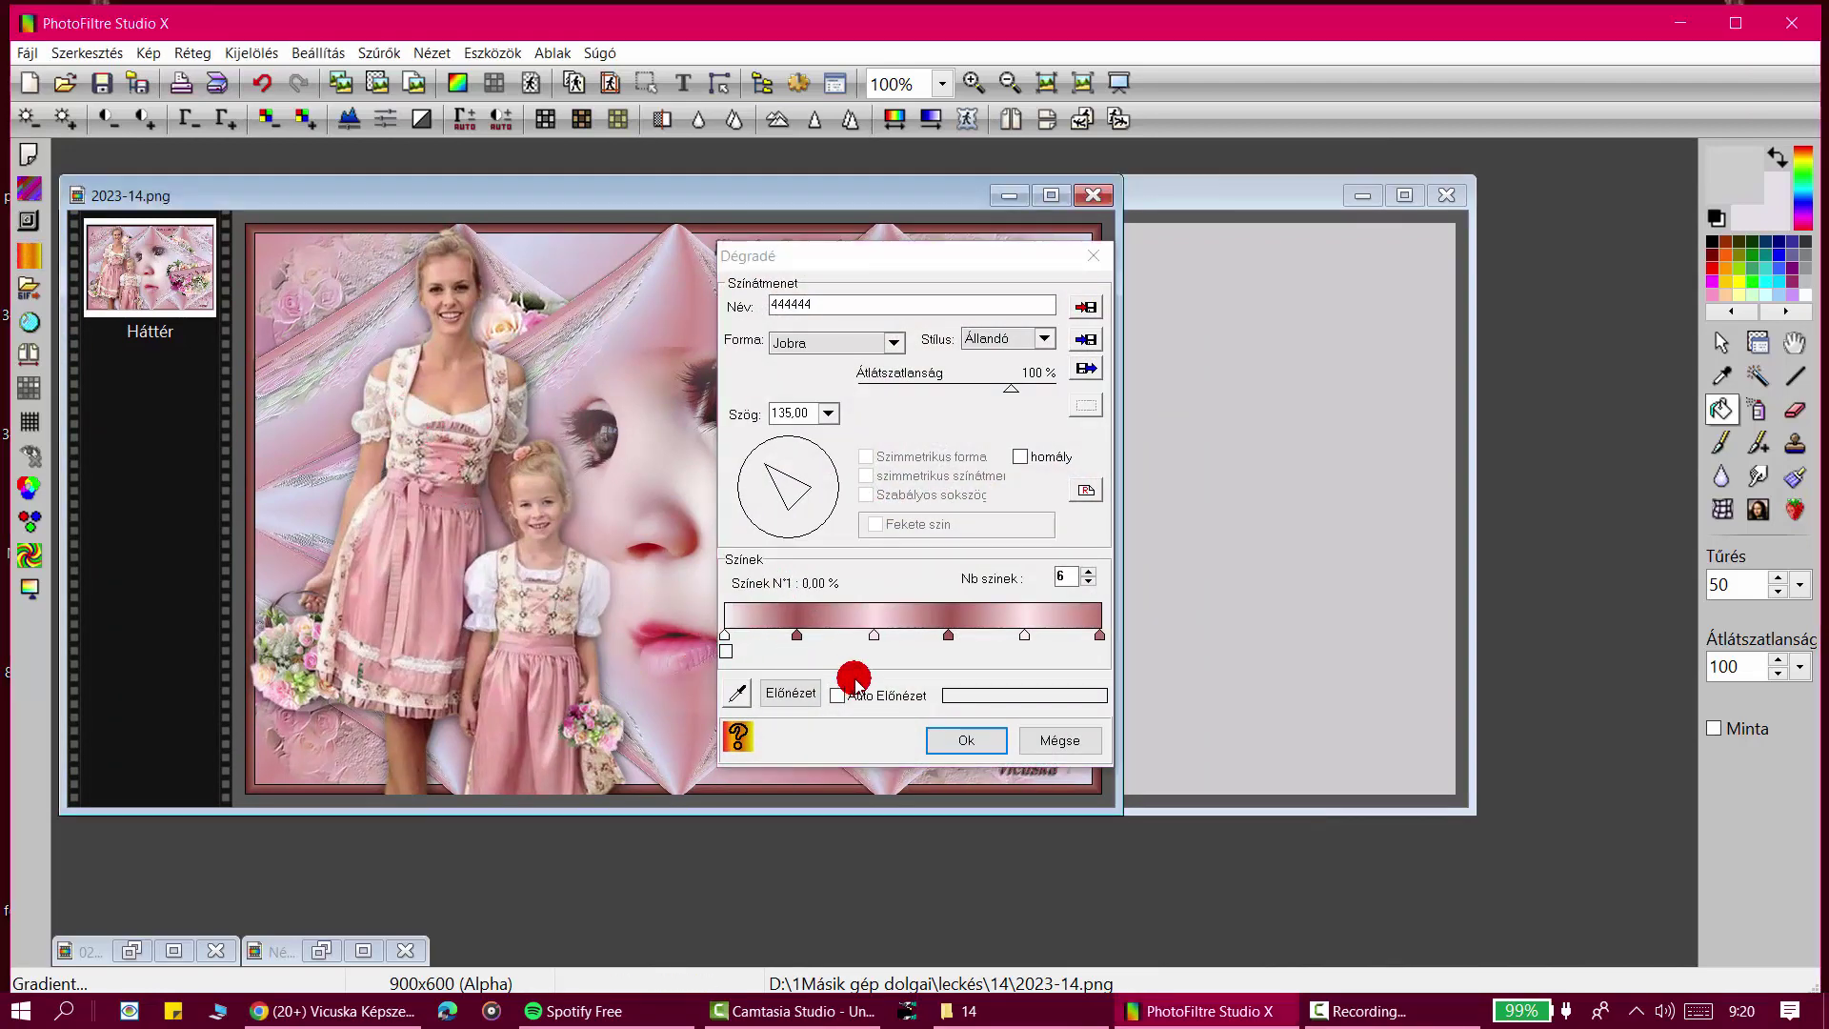
{"action": "left_click", "coordinate": [875, 637]}
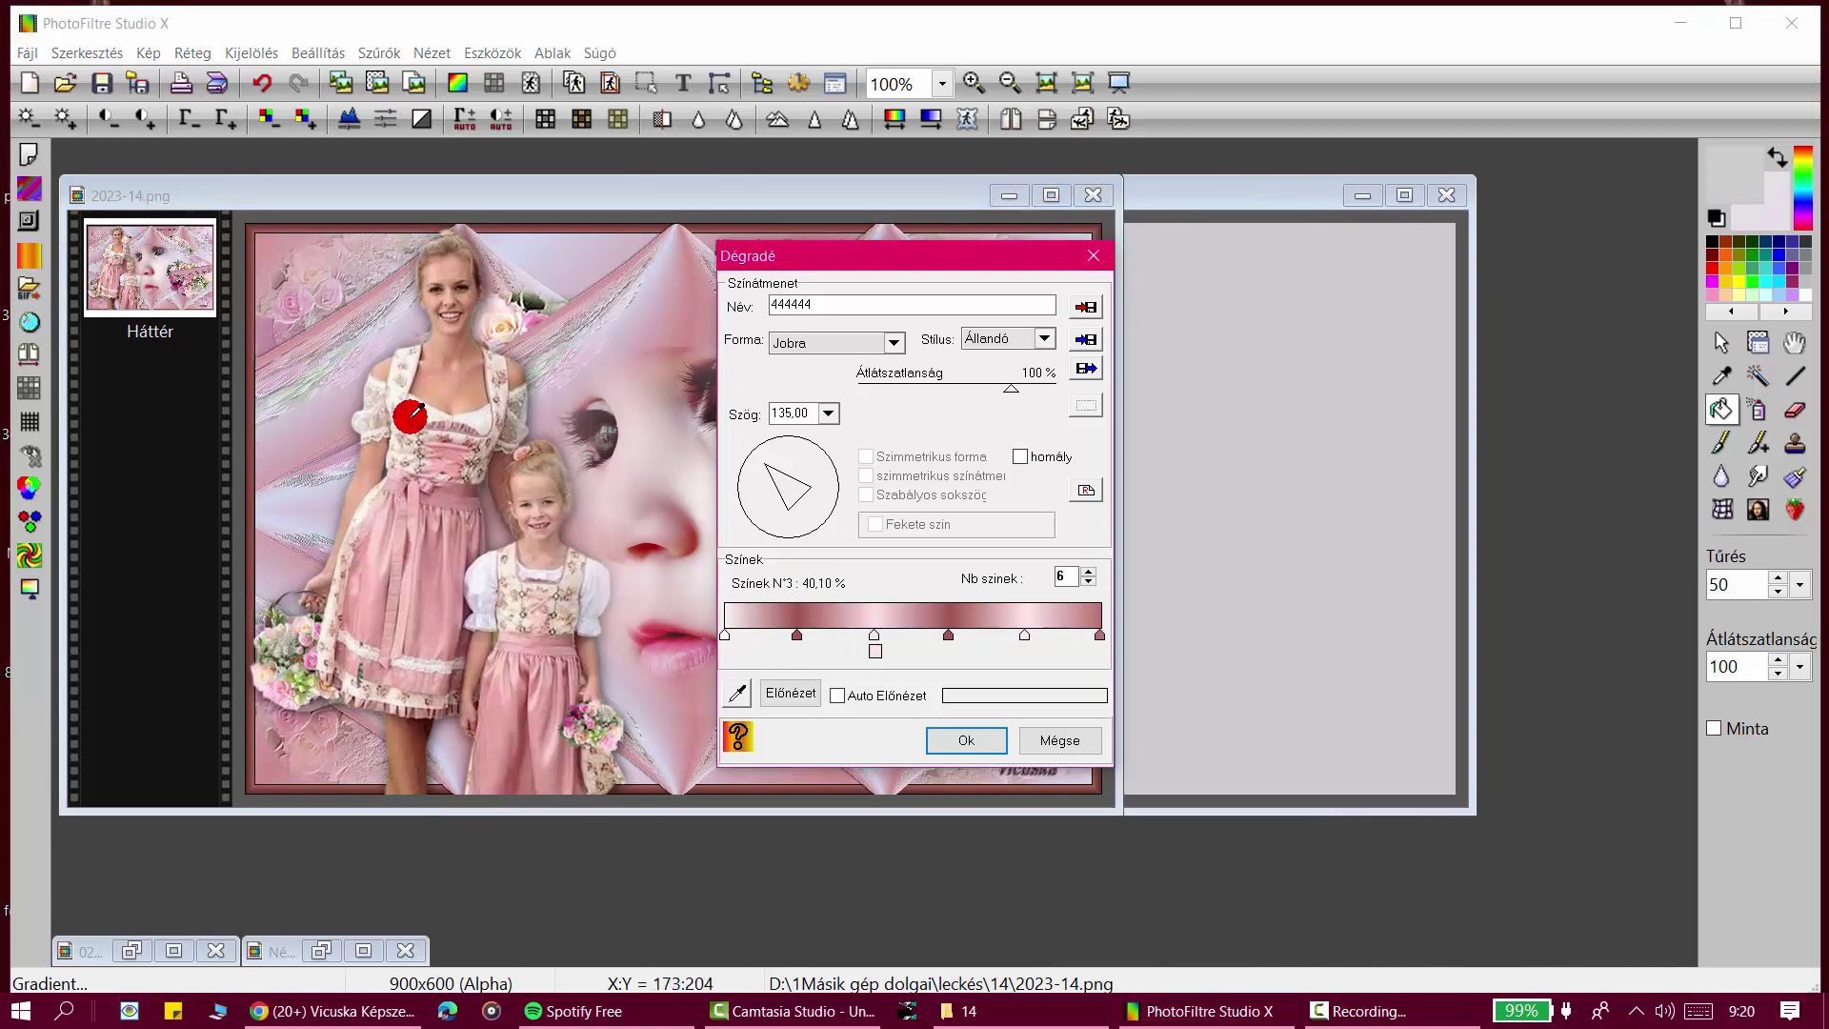
{"action": "left_click", "coordinate": [1024, 635]}
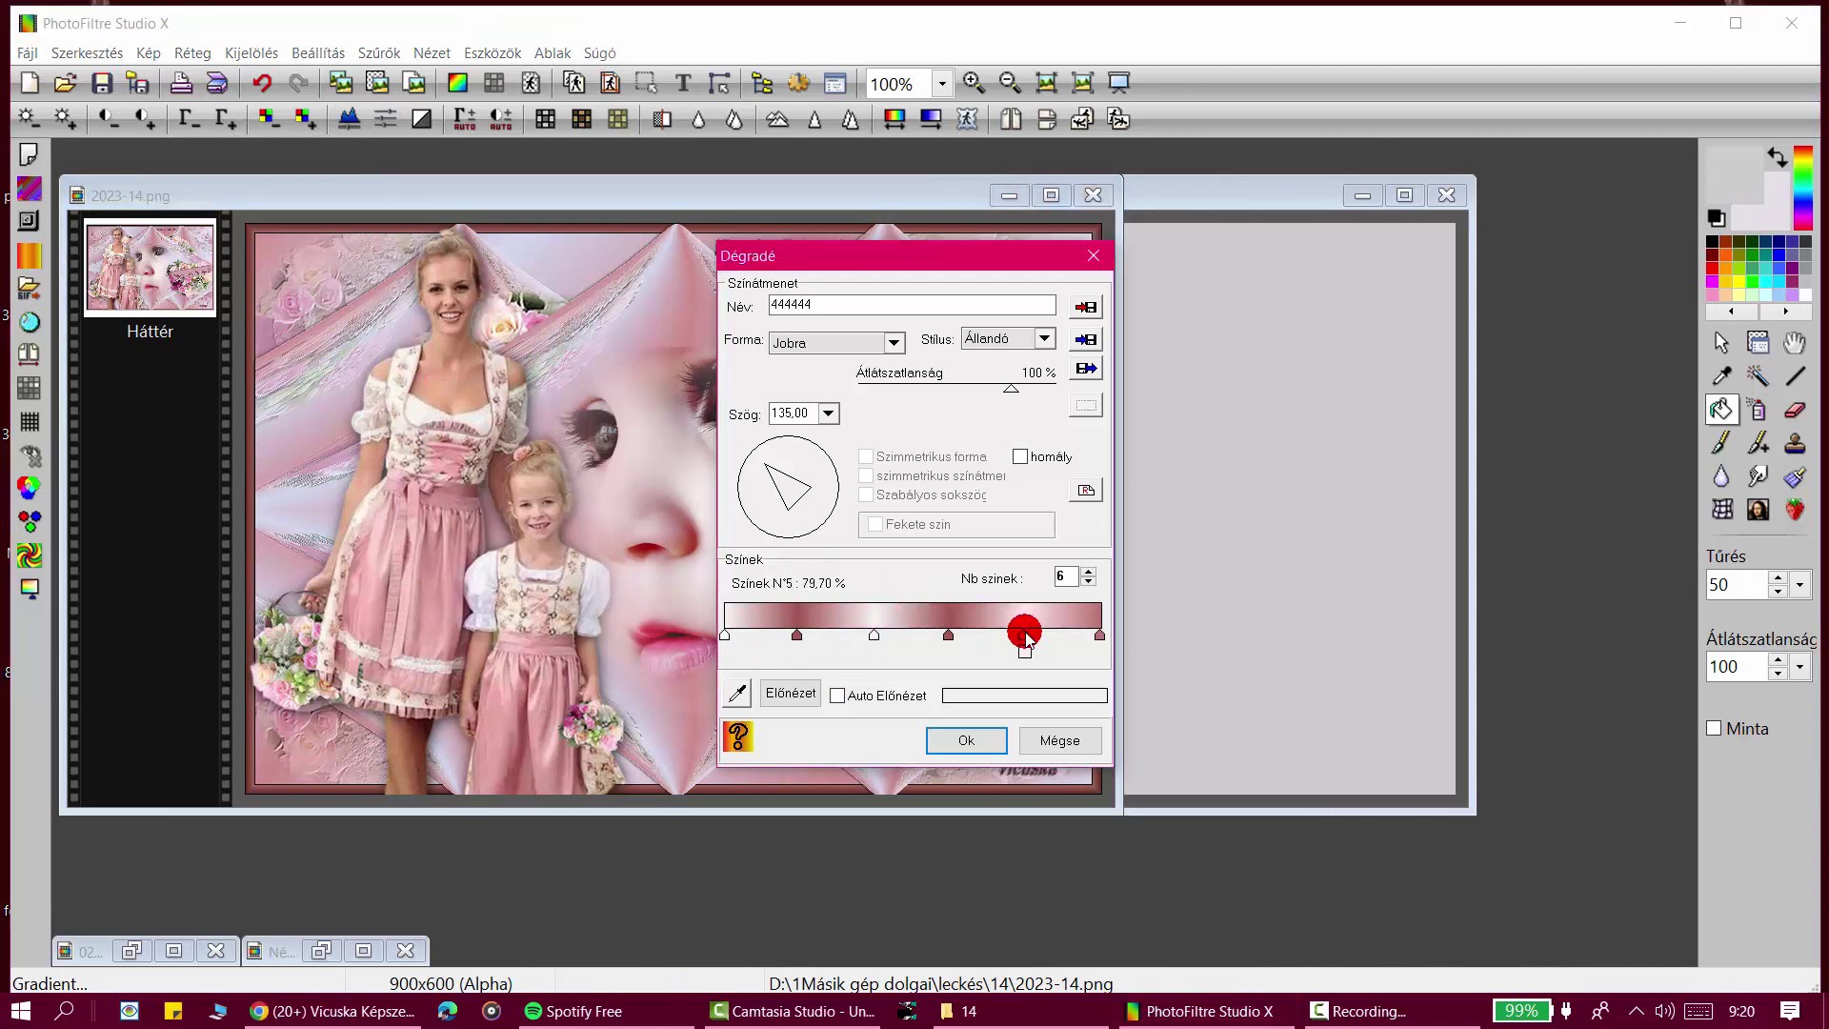
{"action": "left_click", "coordinate": [412, 405]}
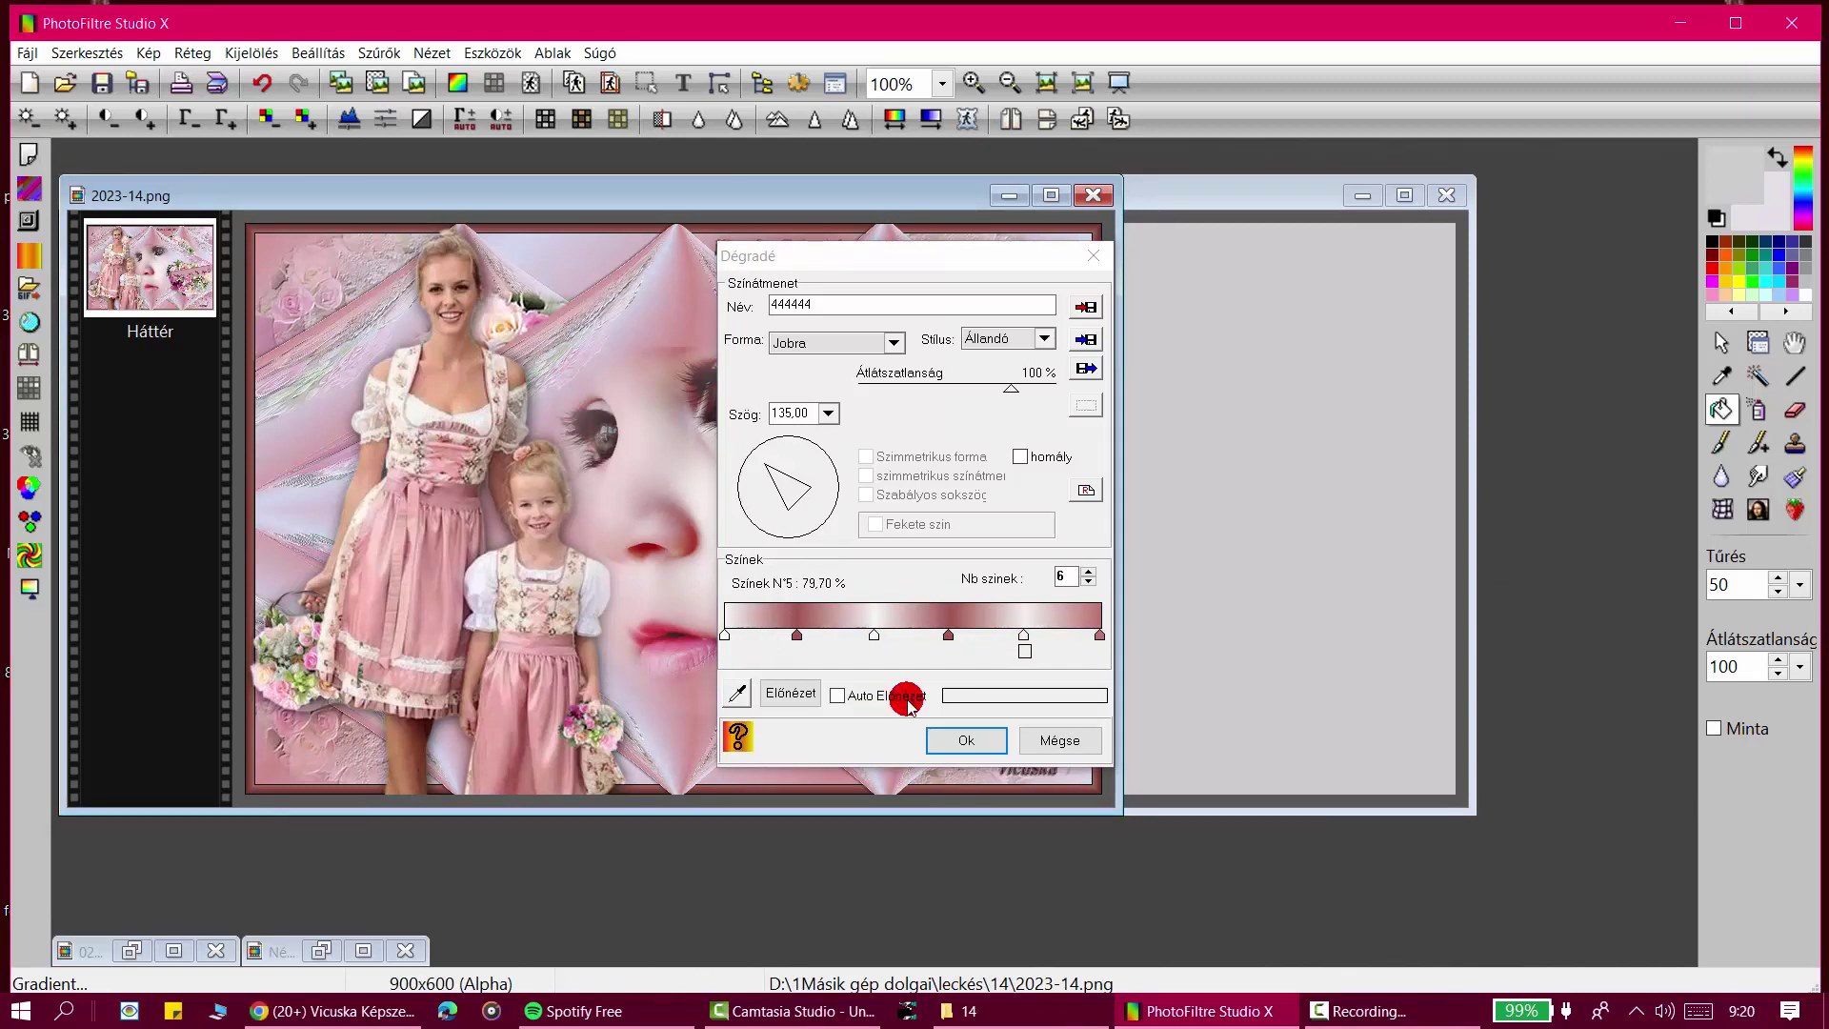
Step: Sample the dark rose of the girl's skirt as the colour for gradient stops 2, 4 and 6
{"action": "left_click", "coordinate": [797, 635]}
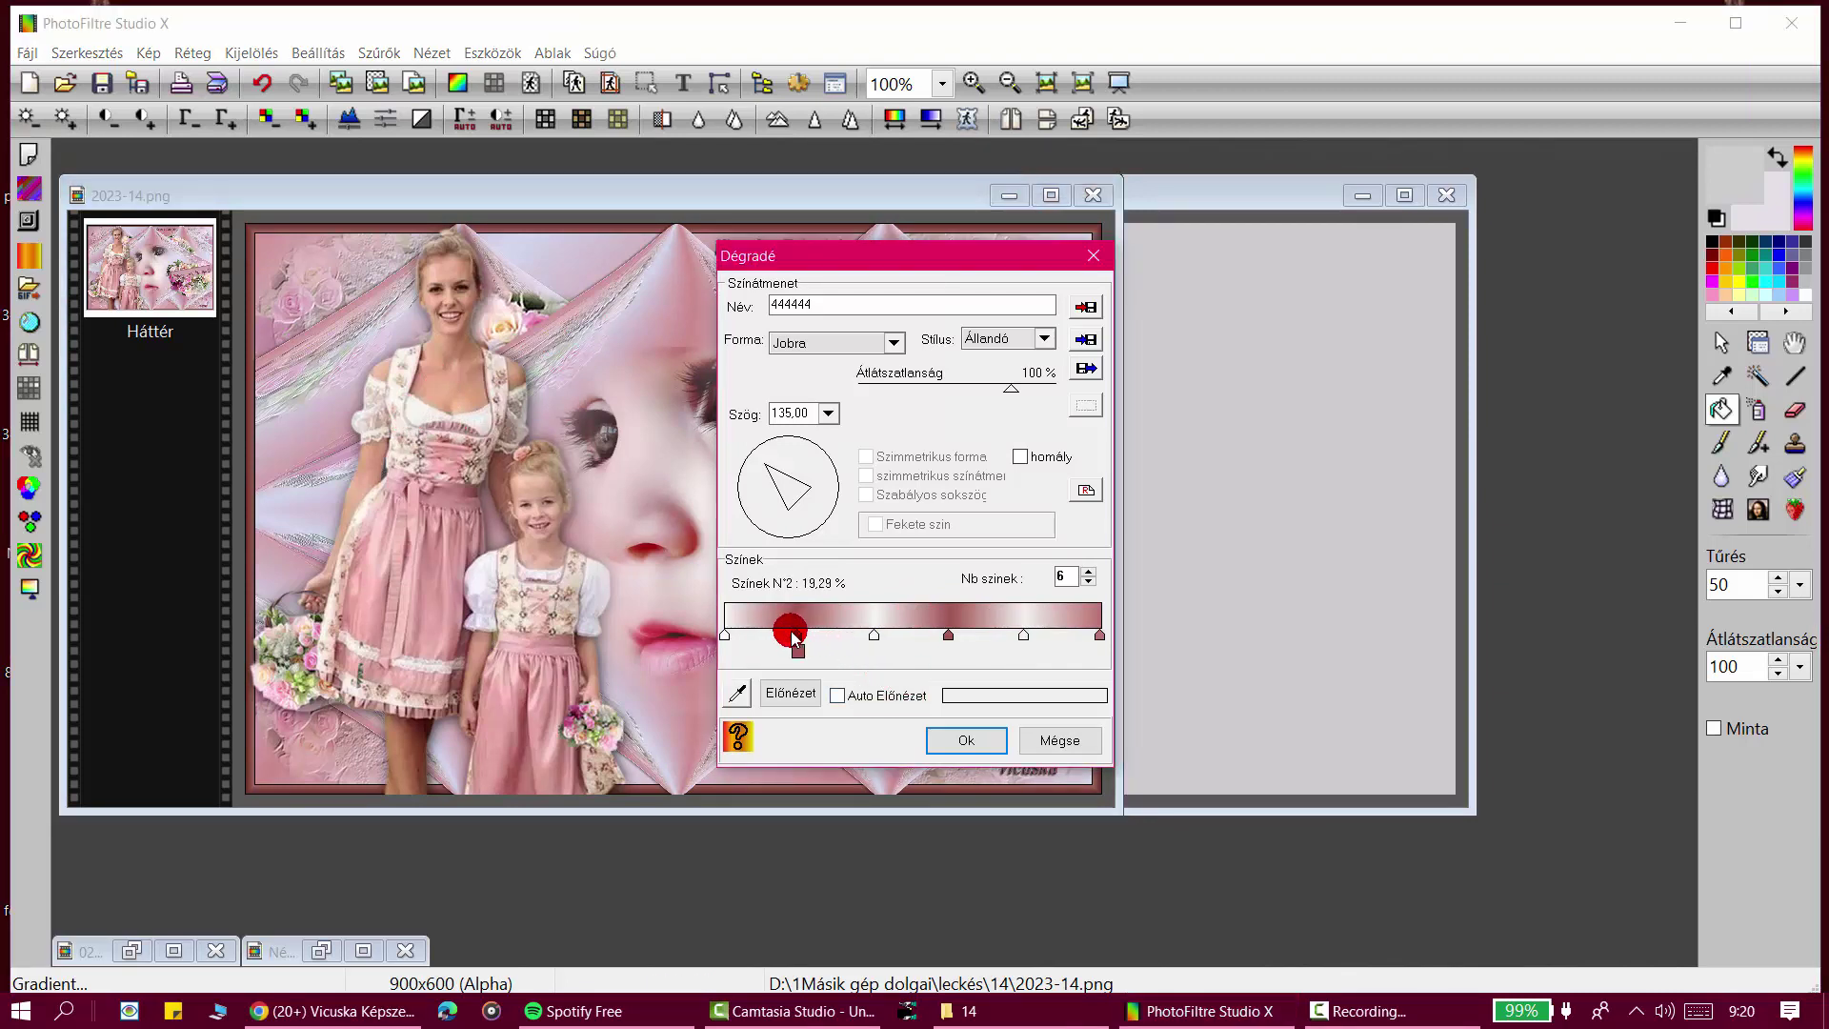
{"action": "left_click", "coordinate": [520, 762]}
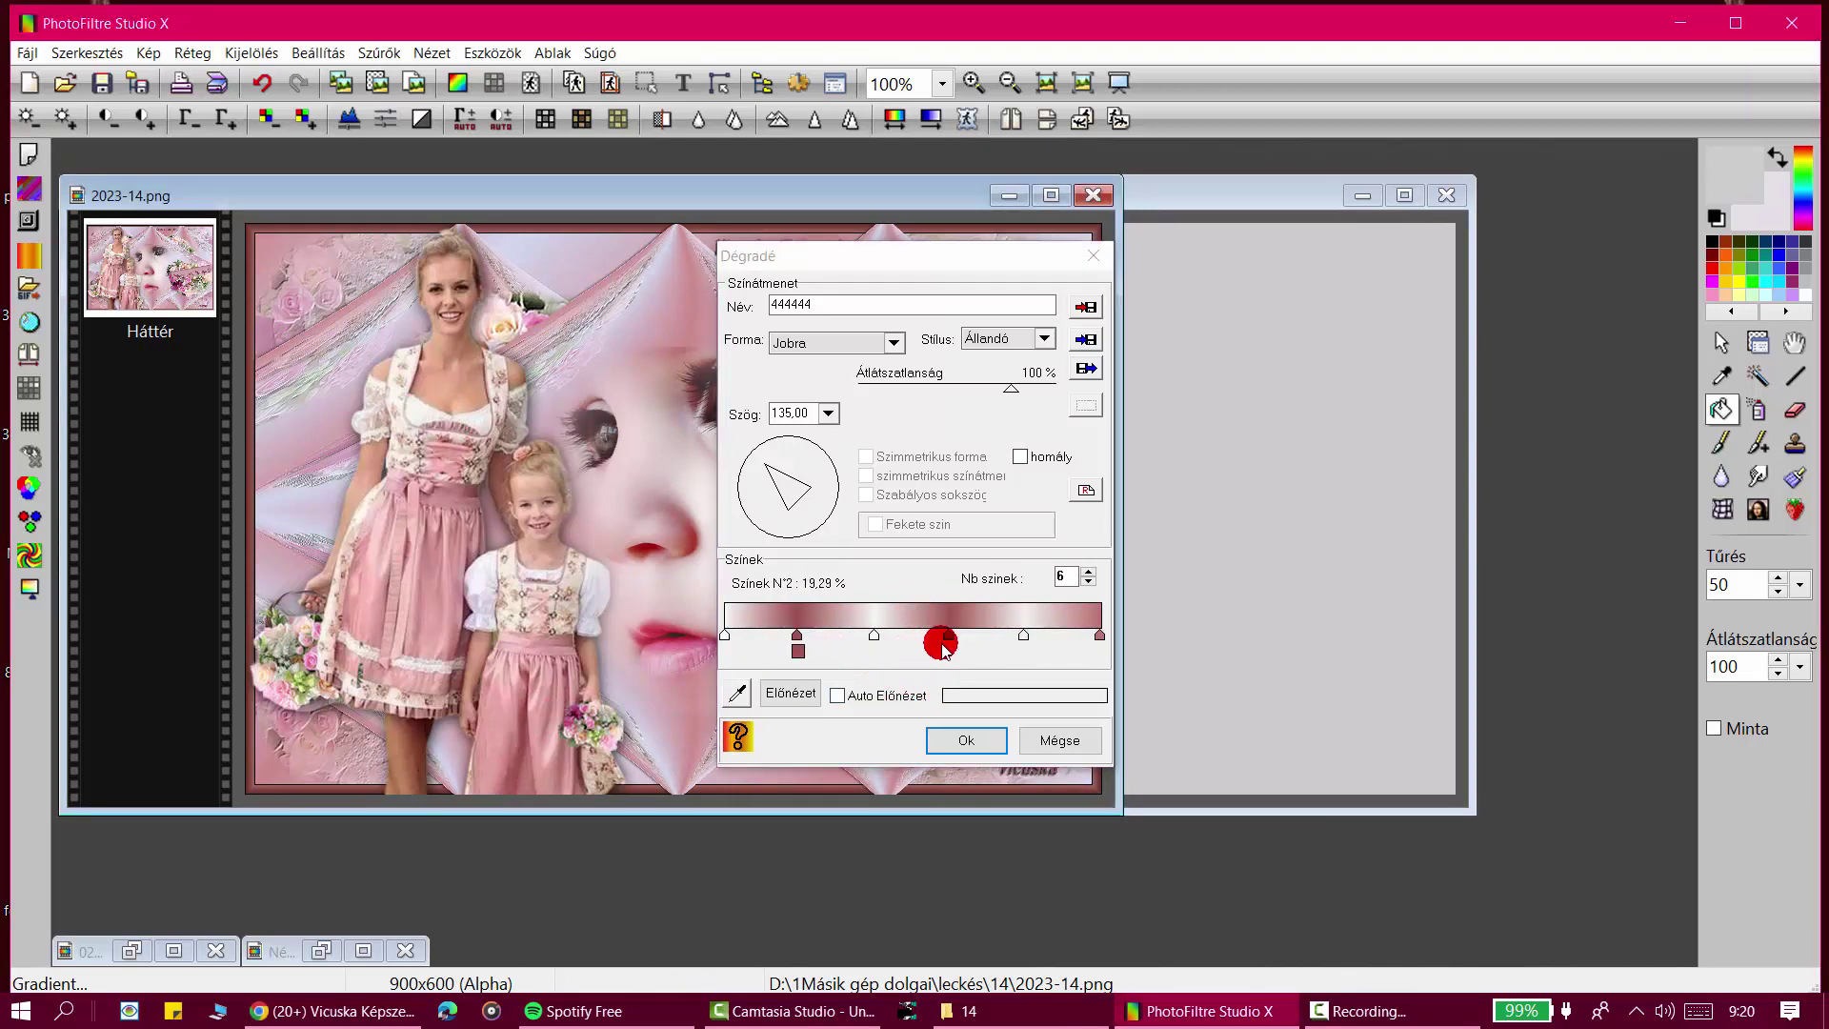
{"action": "left_click", "coordinate": [946, 638]}
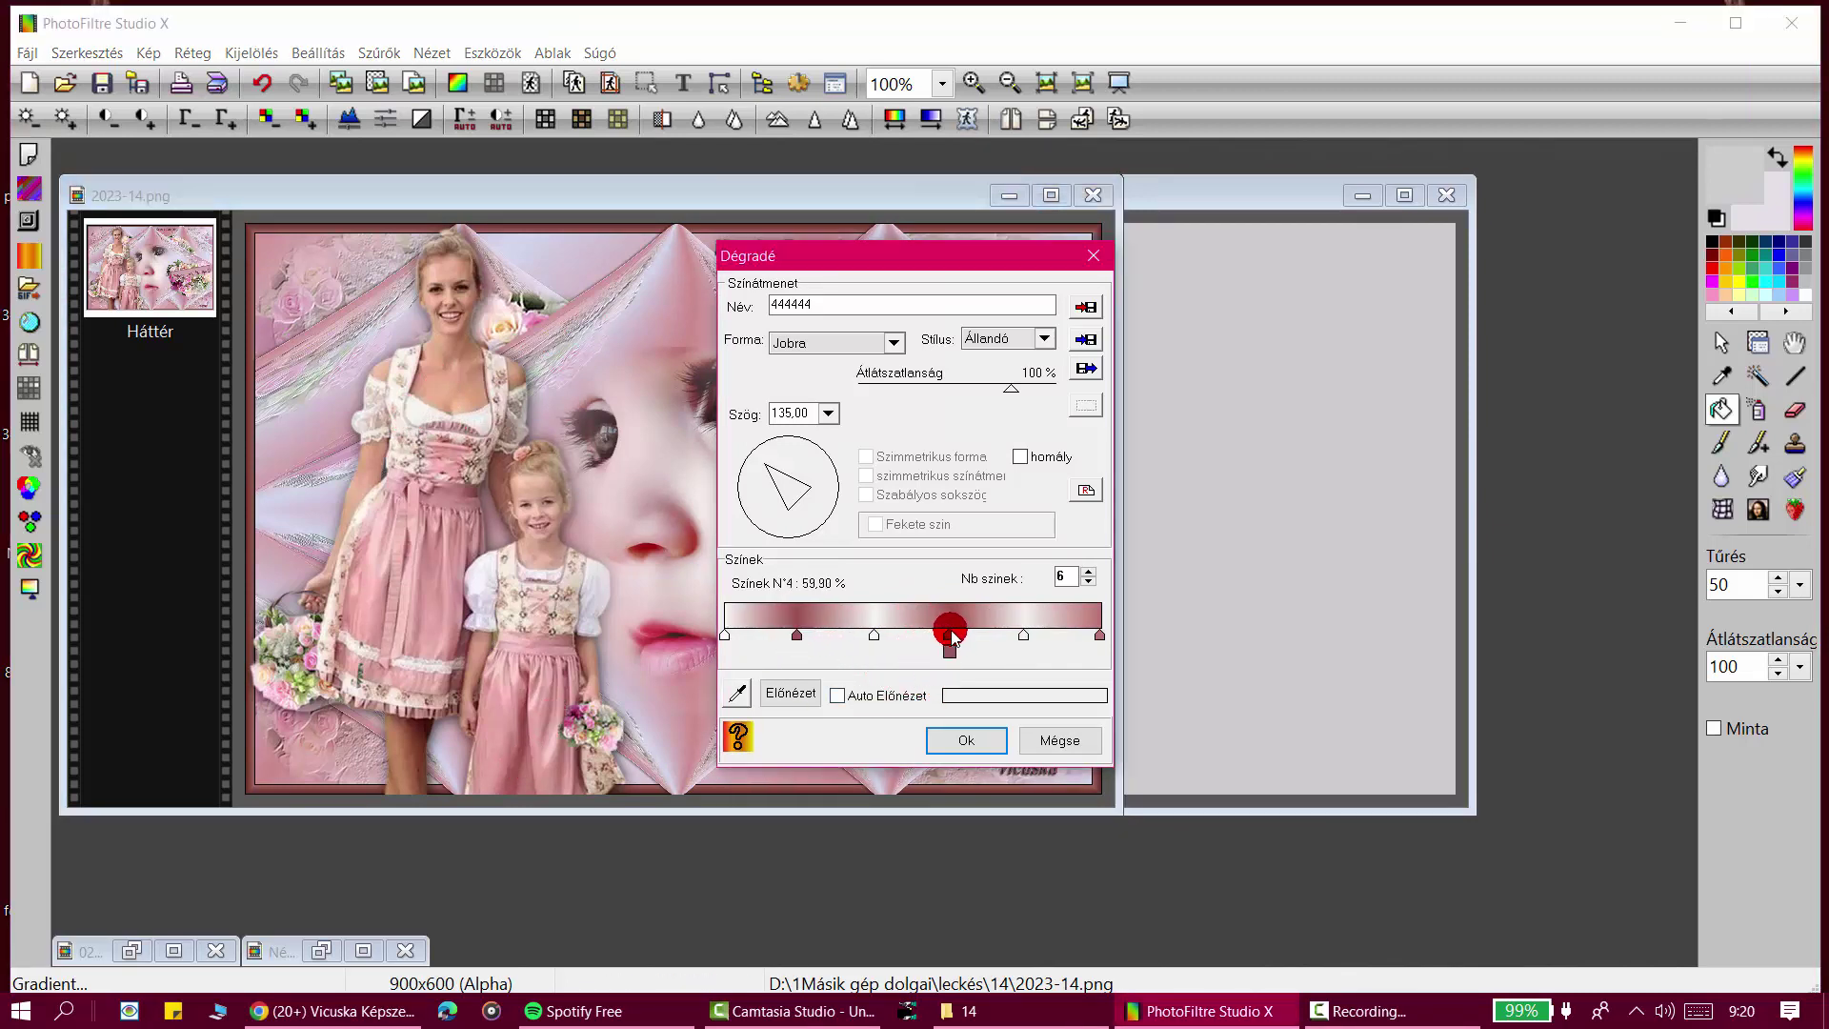
{"action": "left_click", "coordinate": [520, 760]}
{"action": "left_click", "coordinate": [1100, 635]}
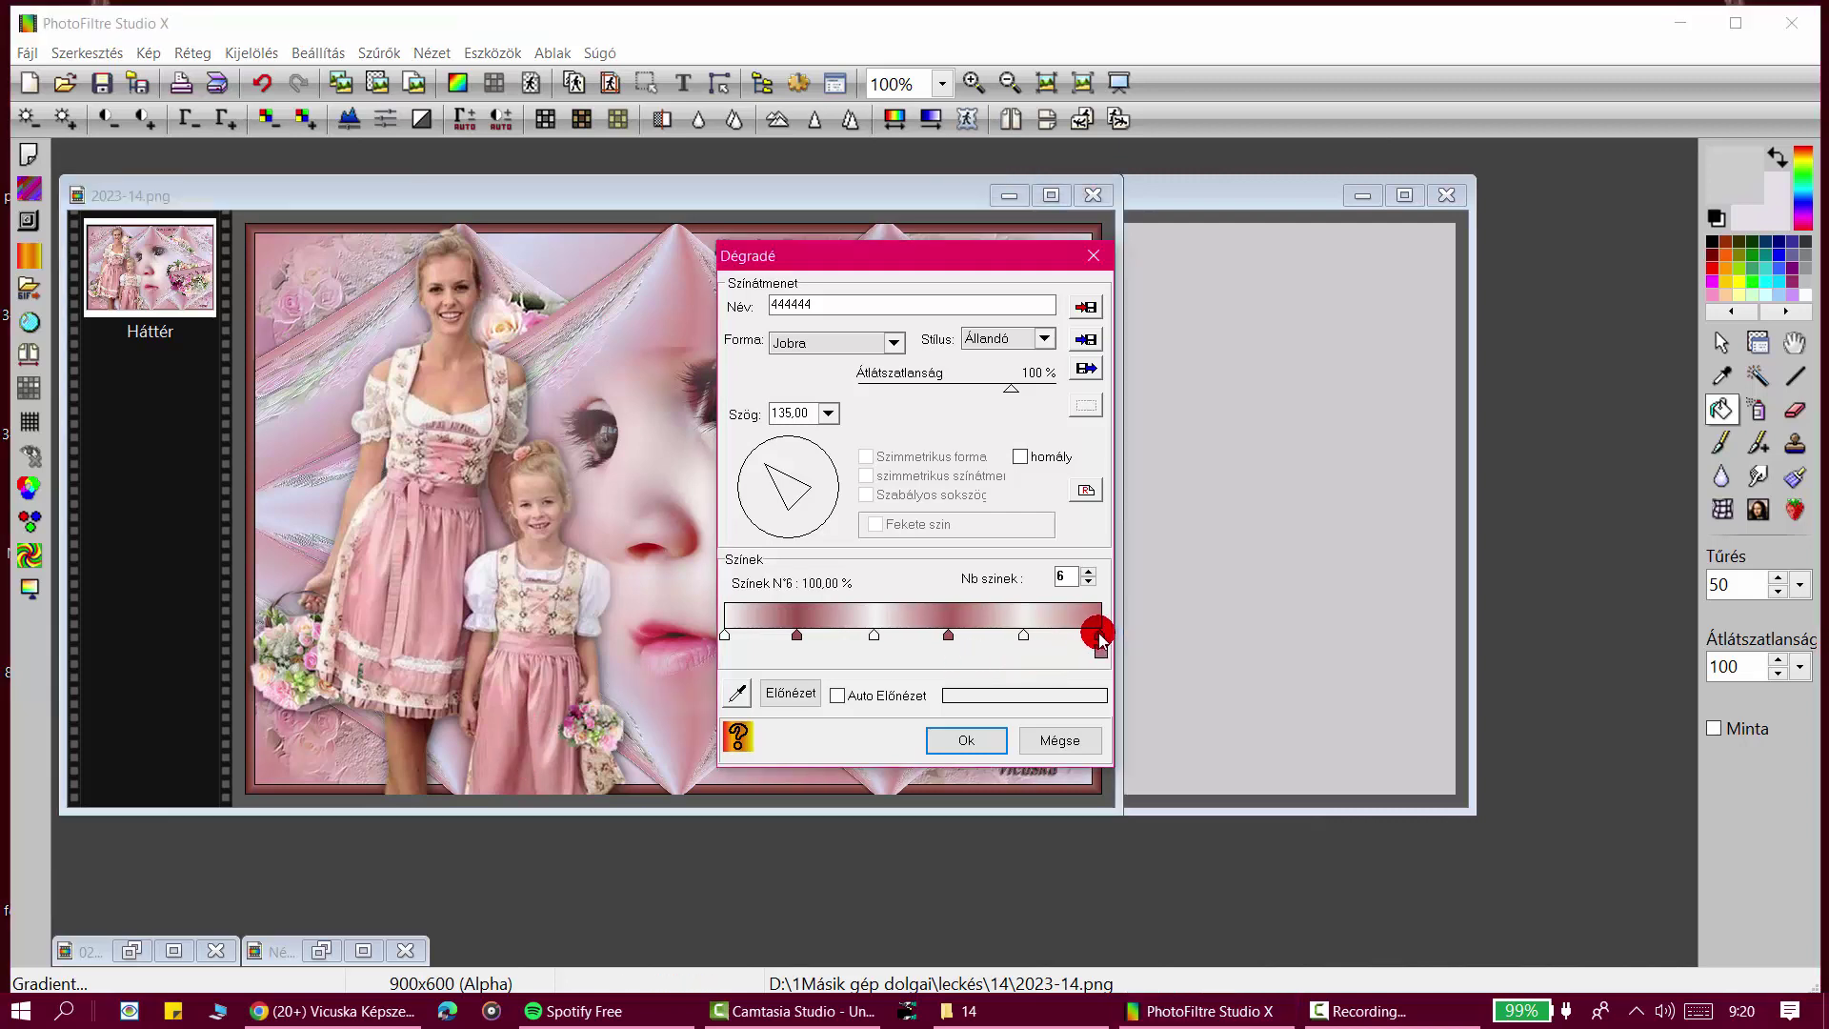
{"action": "left_click", "coordinate": [520, 759]}
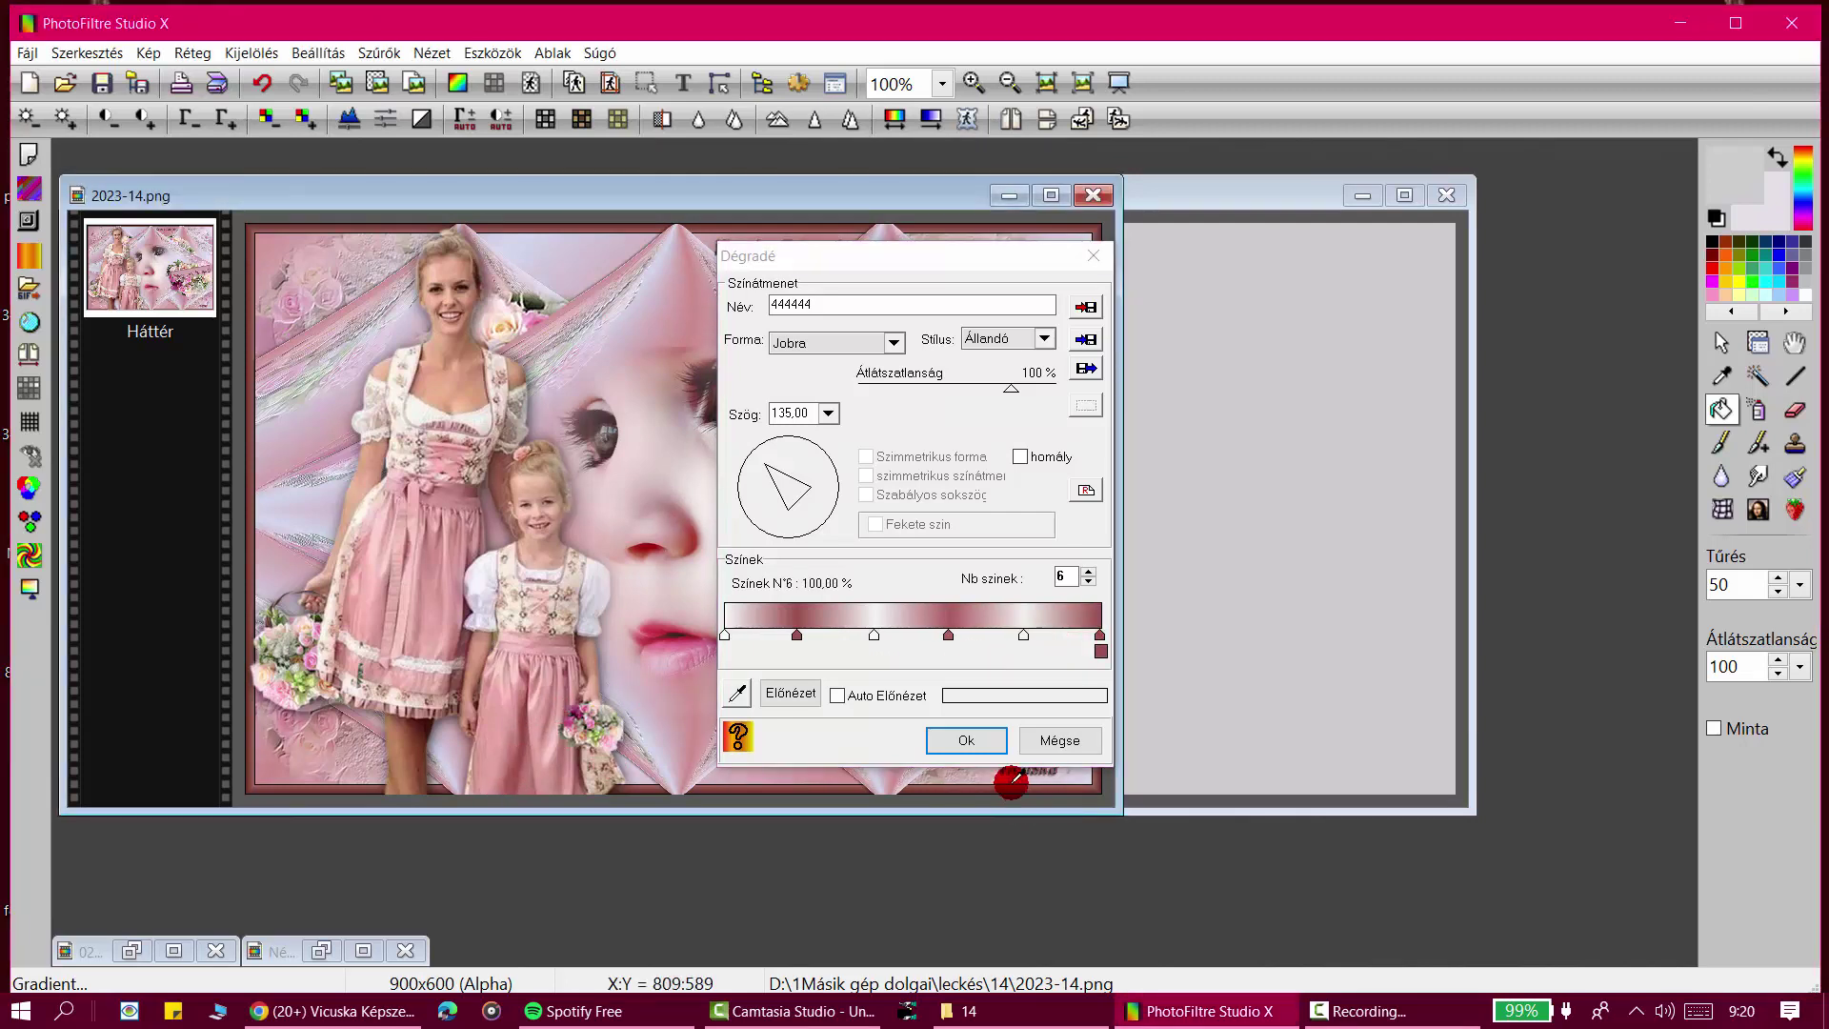
Step: Apply the gradient to the sample picture, undo it there to keep only the settings, and bring the new grey image forward
{"action": "left_click", "coordinate": [962, 741]}
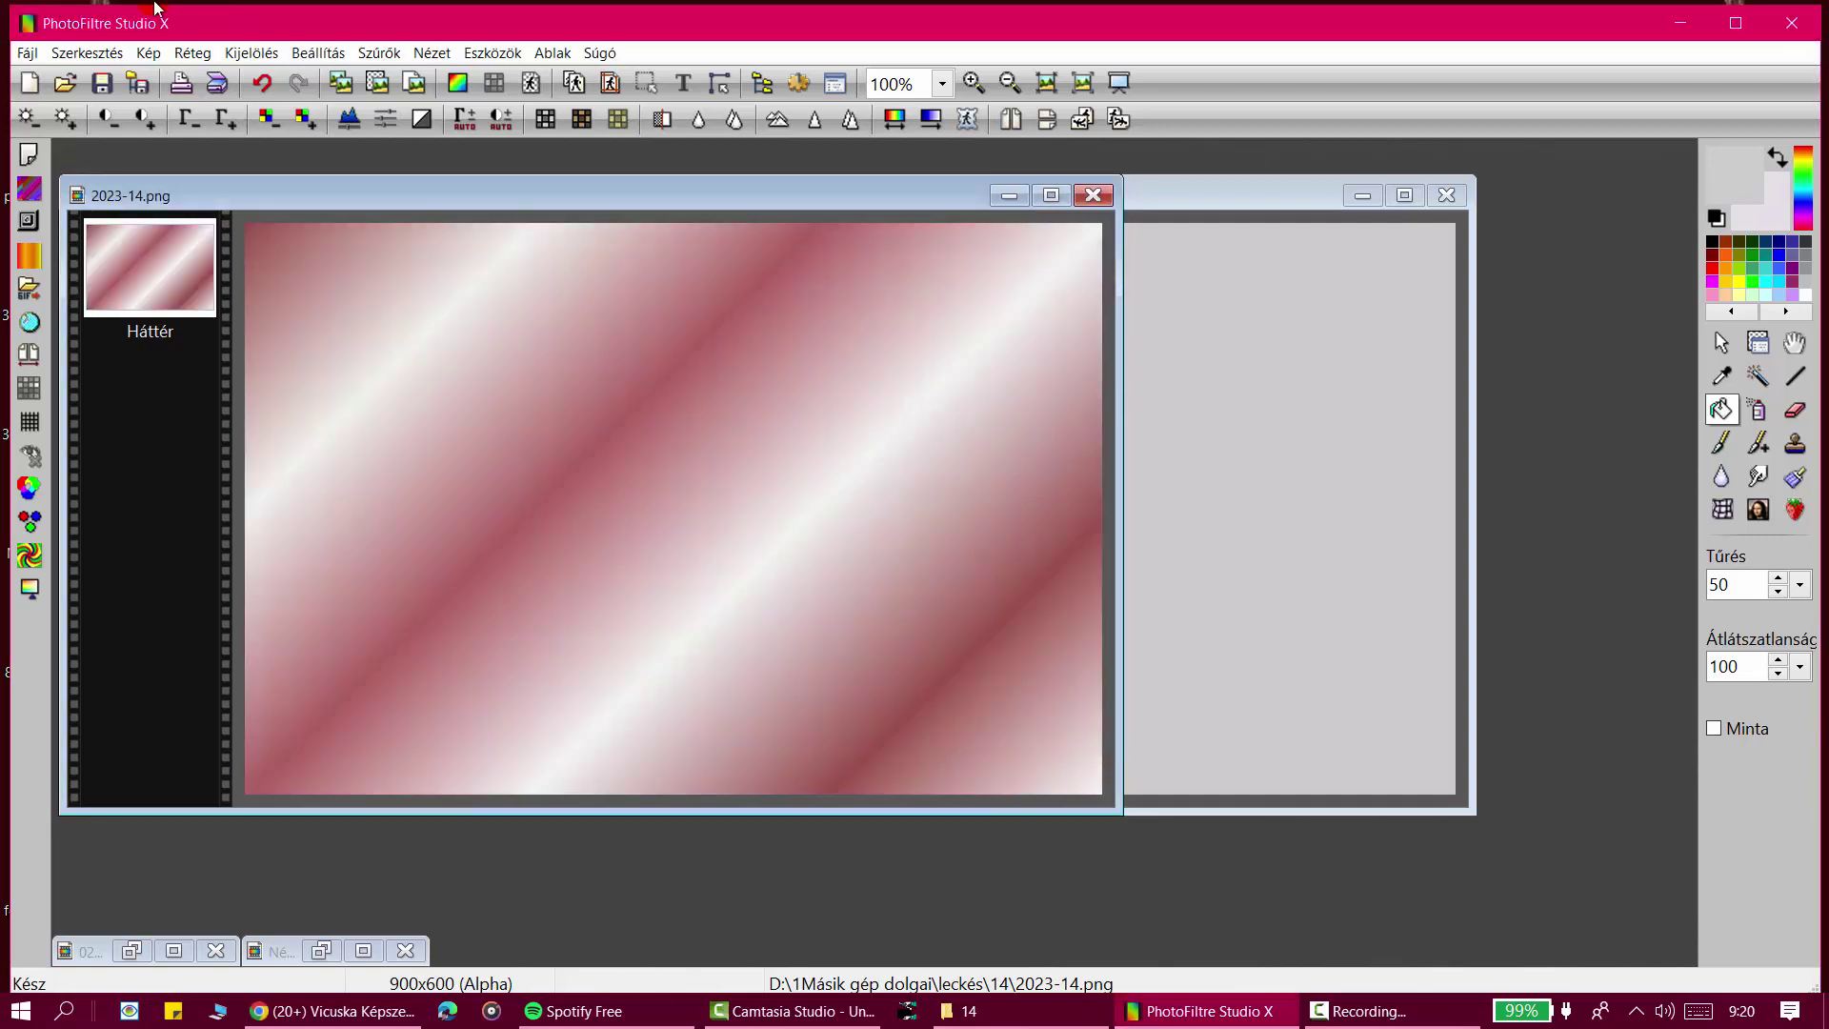
{"action": "left_click", "coordinate": [259, 86]}
{"action": "left_click", "coordinate": [1143, 195]}
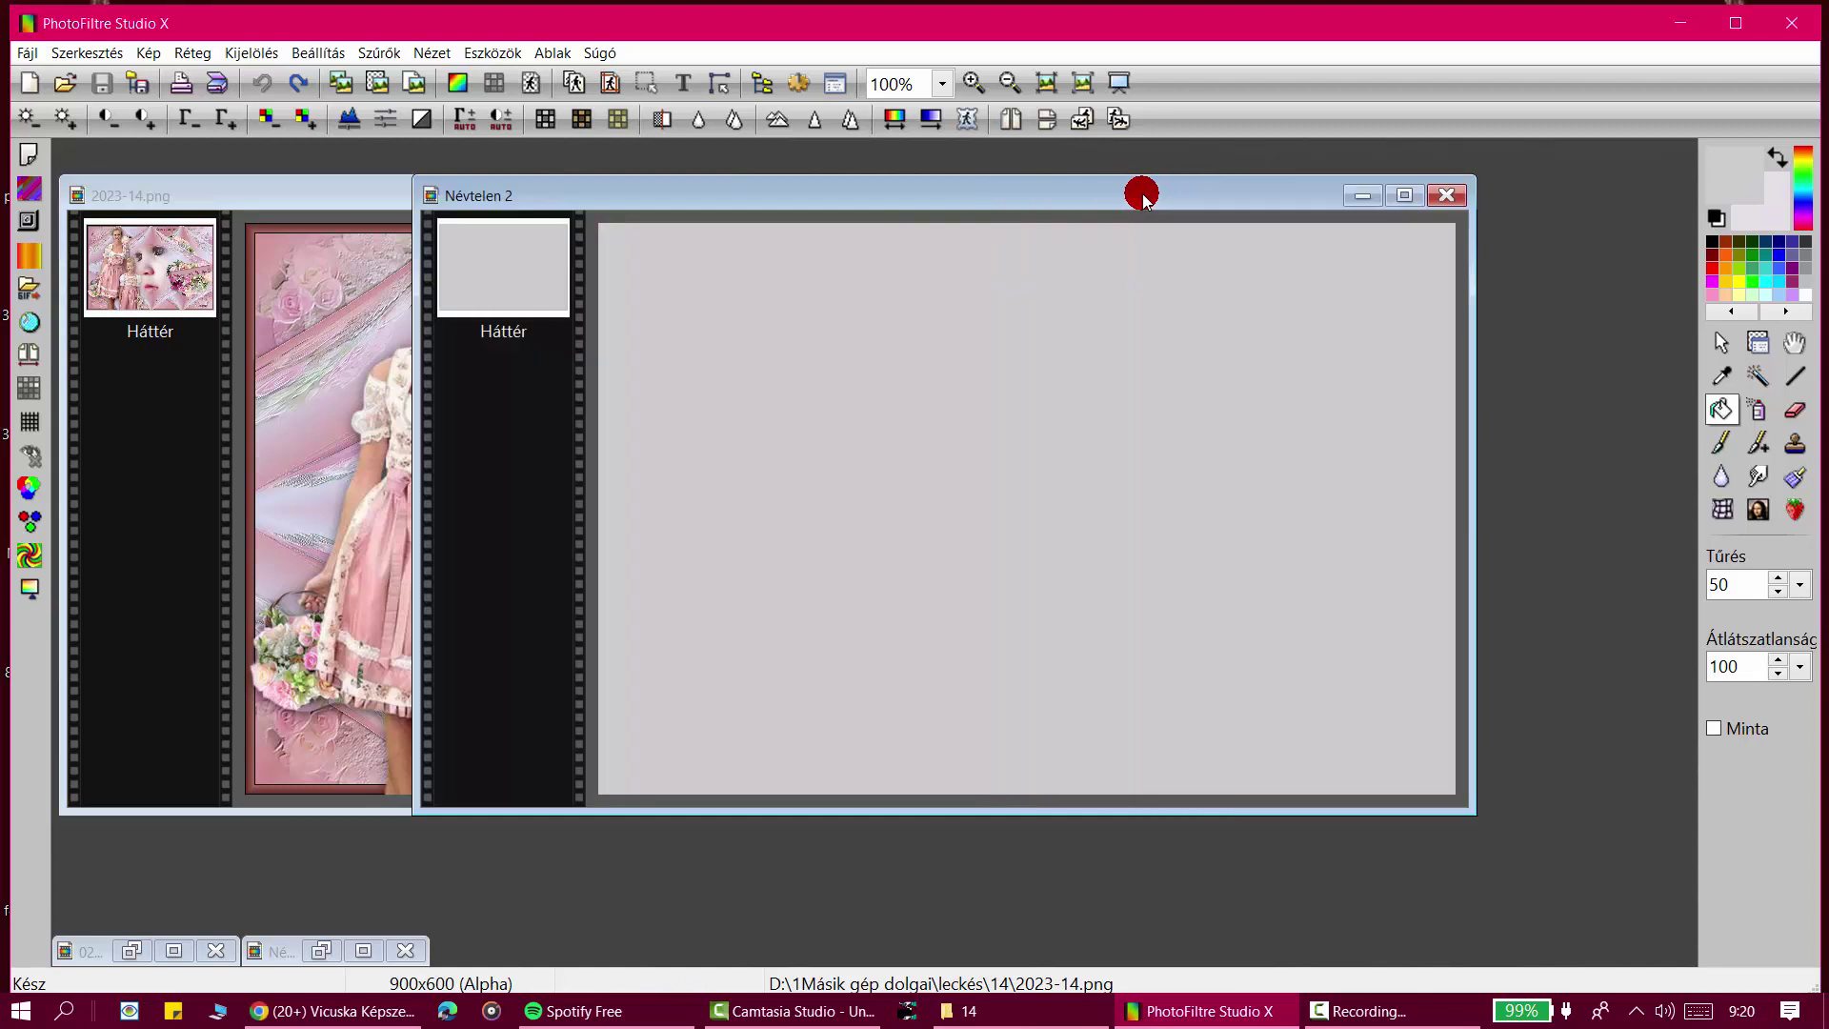
{"action": "left_click_drag", "start_coordinate": [1143, 194], "coordinate": [1101, 198]}
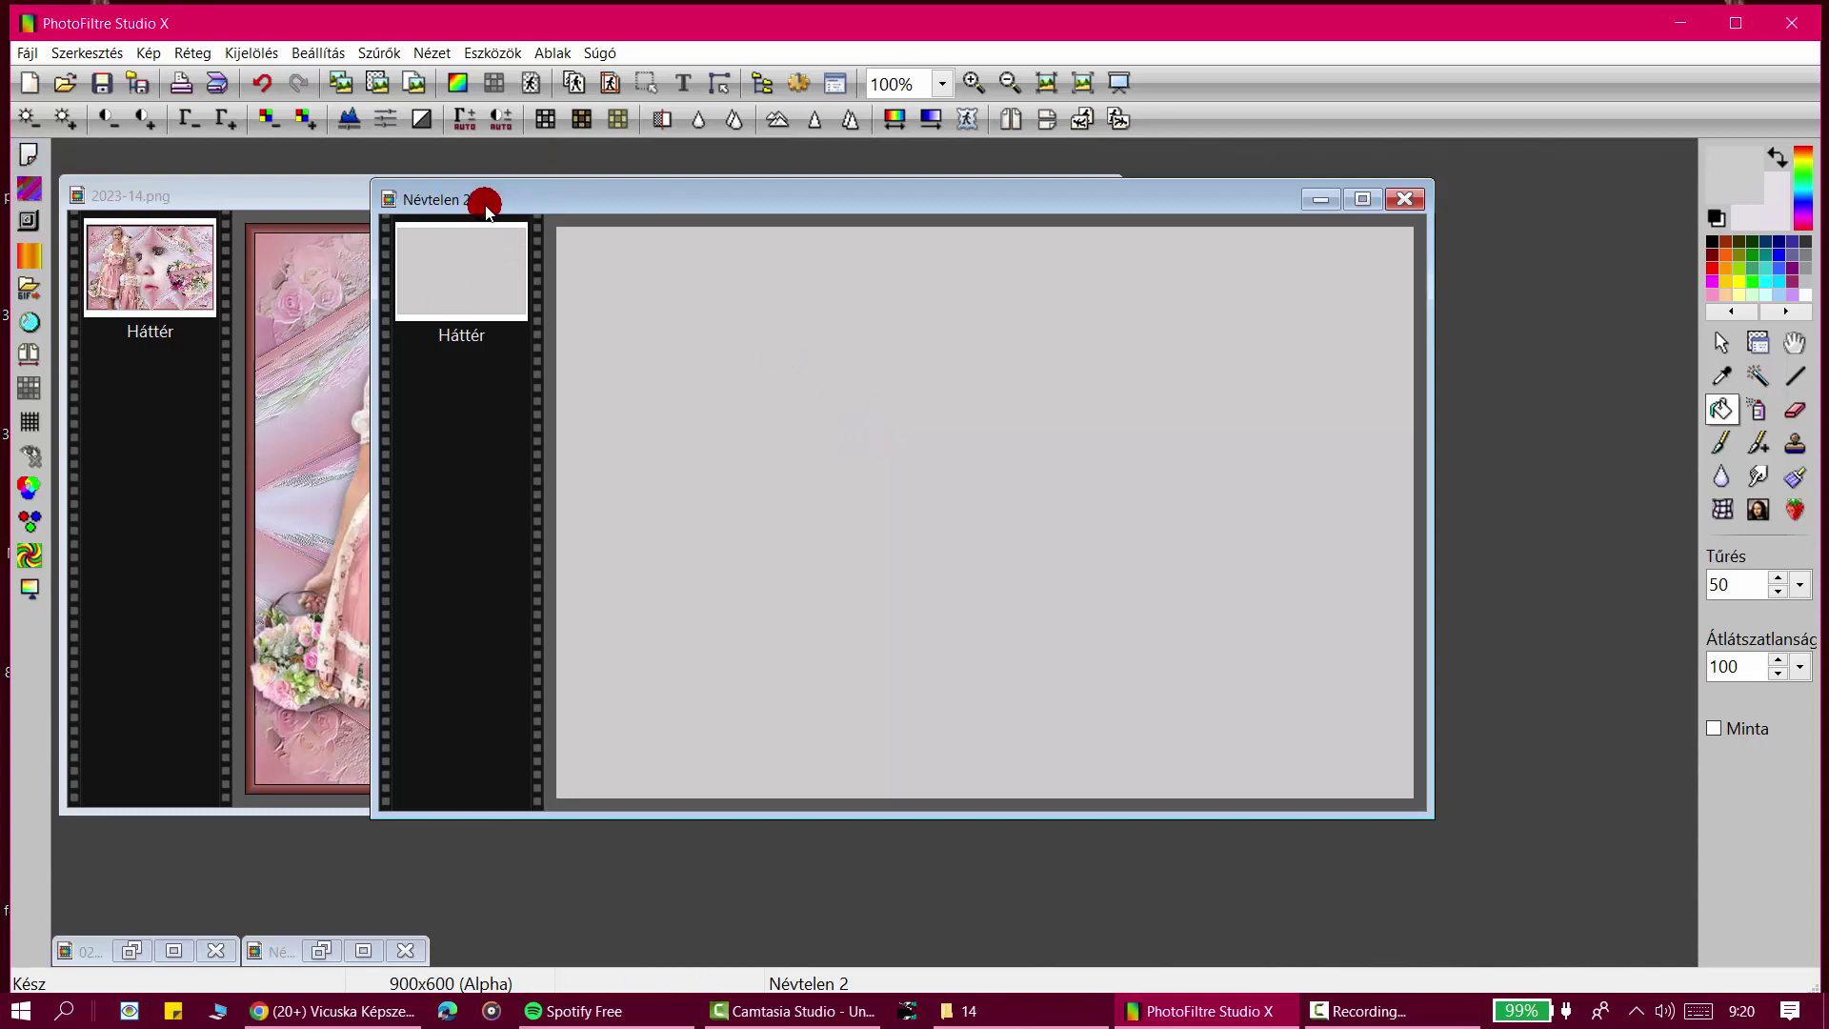
Step: Fill the new image with the rose and white six-colour gradient, using the Jobra shape at a 135° angle
{"action": "left_click", "coordinate": [42, 257]}
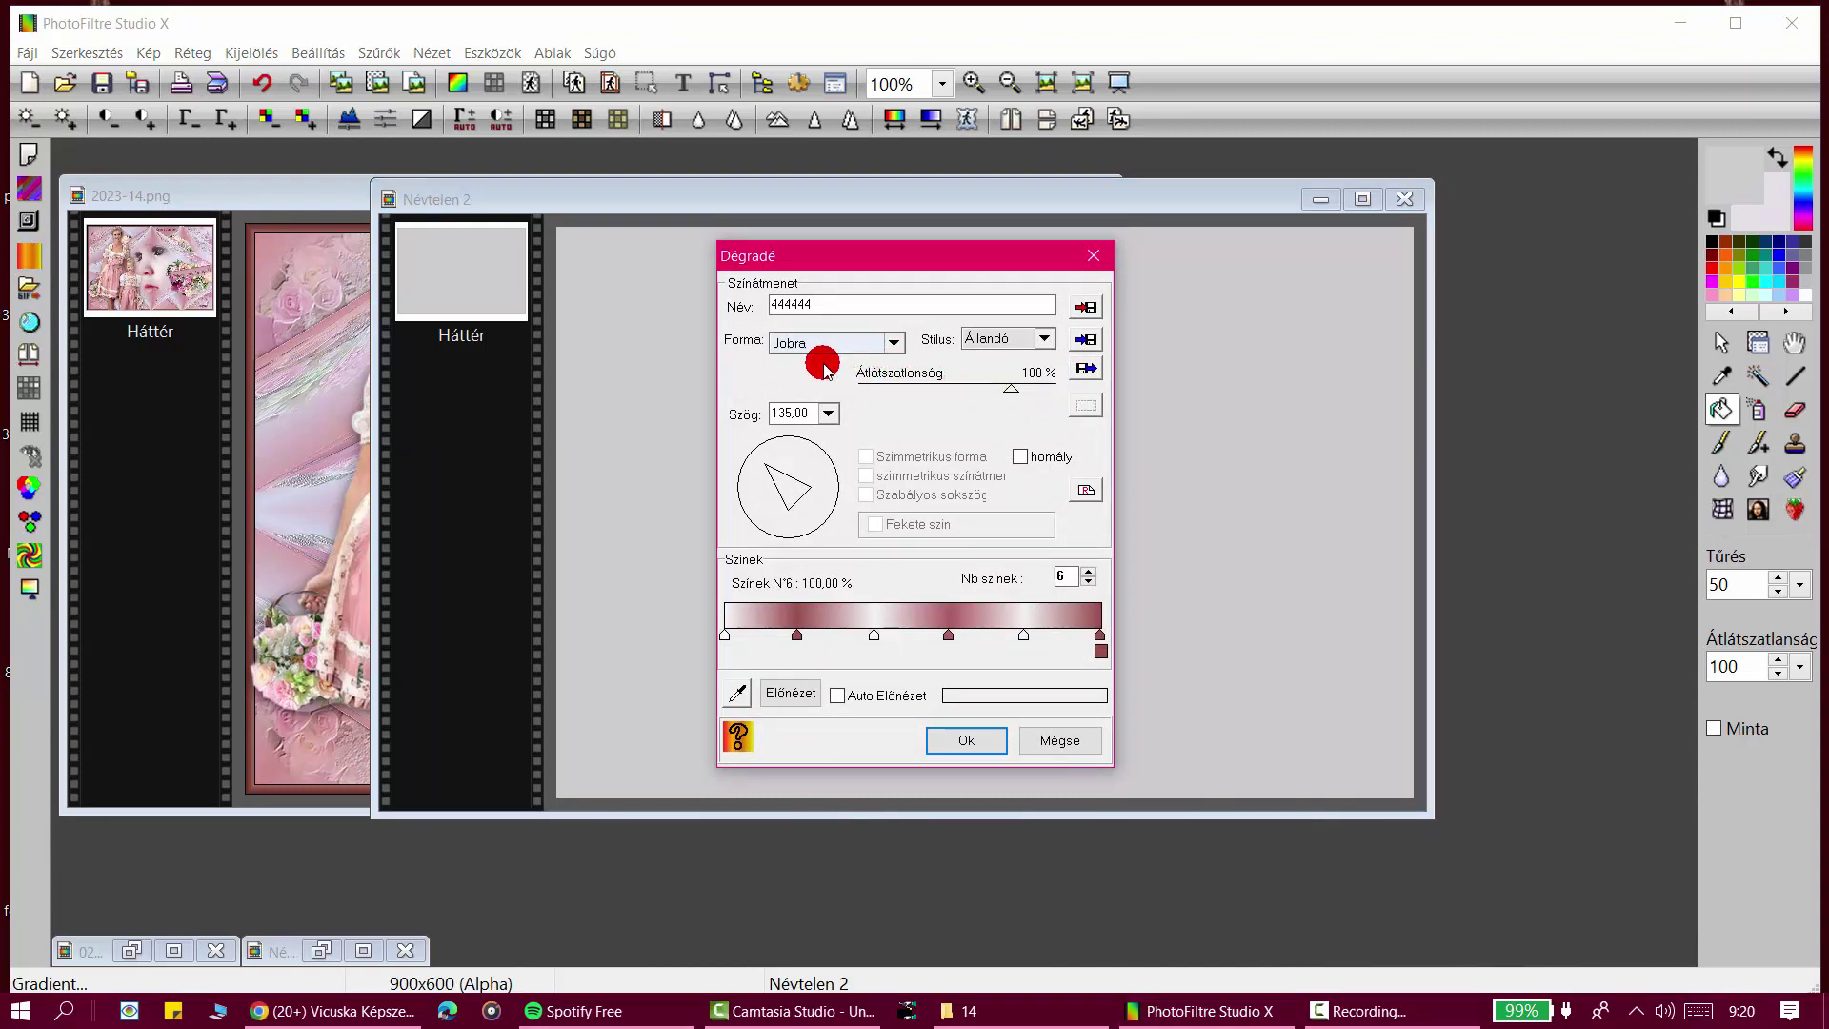
{"action": "left_click", "coordinate": [968, 740]}
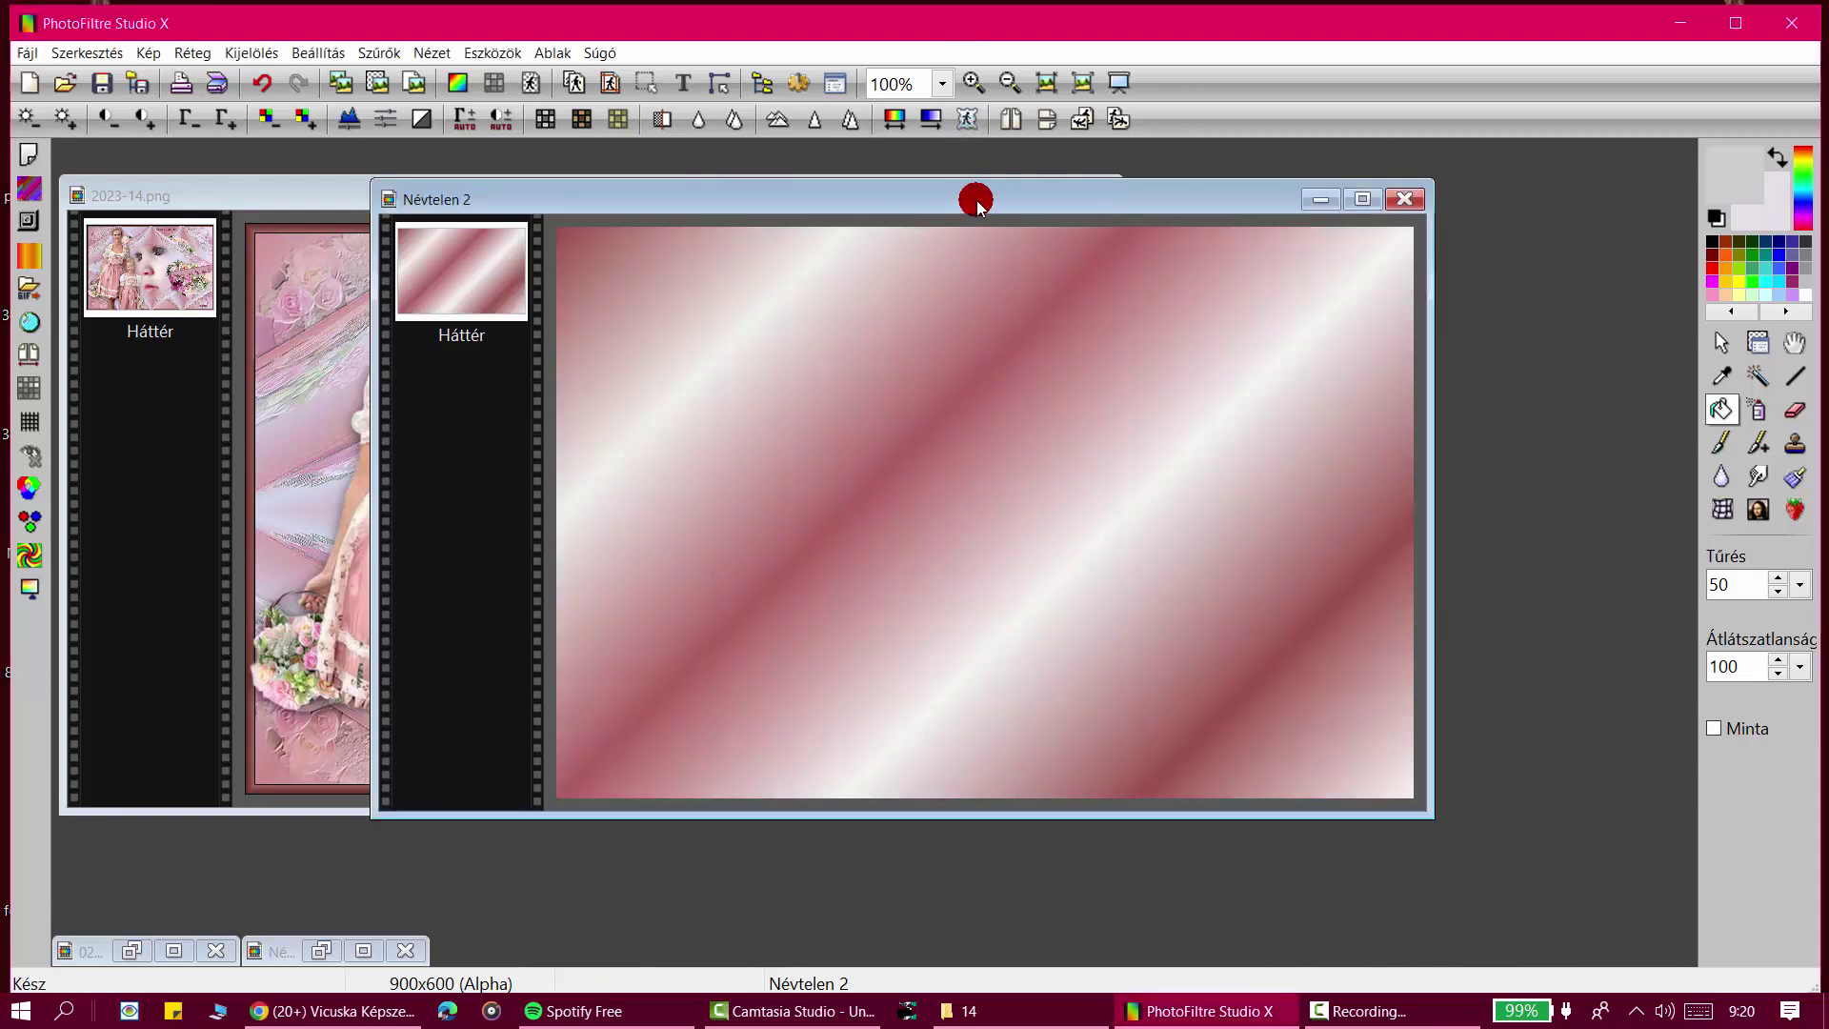
{"action": "left_click_drag", "start_coordinate": [972, 197], "coordinate": [1054, 198]}
Step: Restore the minimized untitled image with the rose corners and close it without saving
{"action": "left_click", "coordinate": [315, 952]}
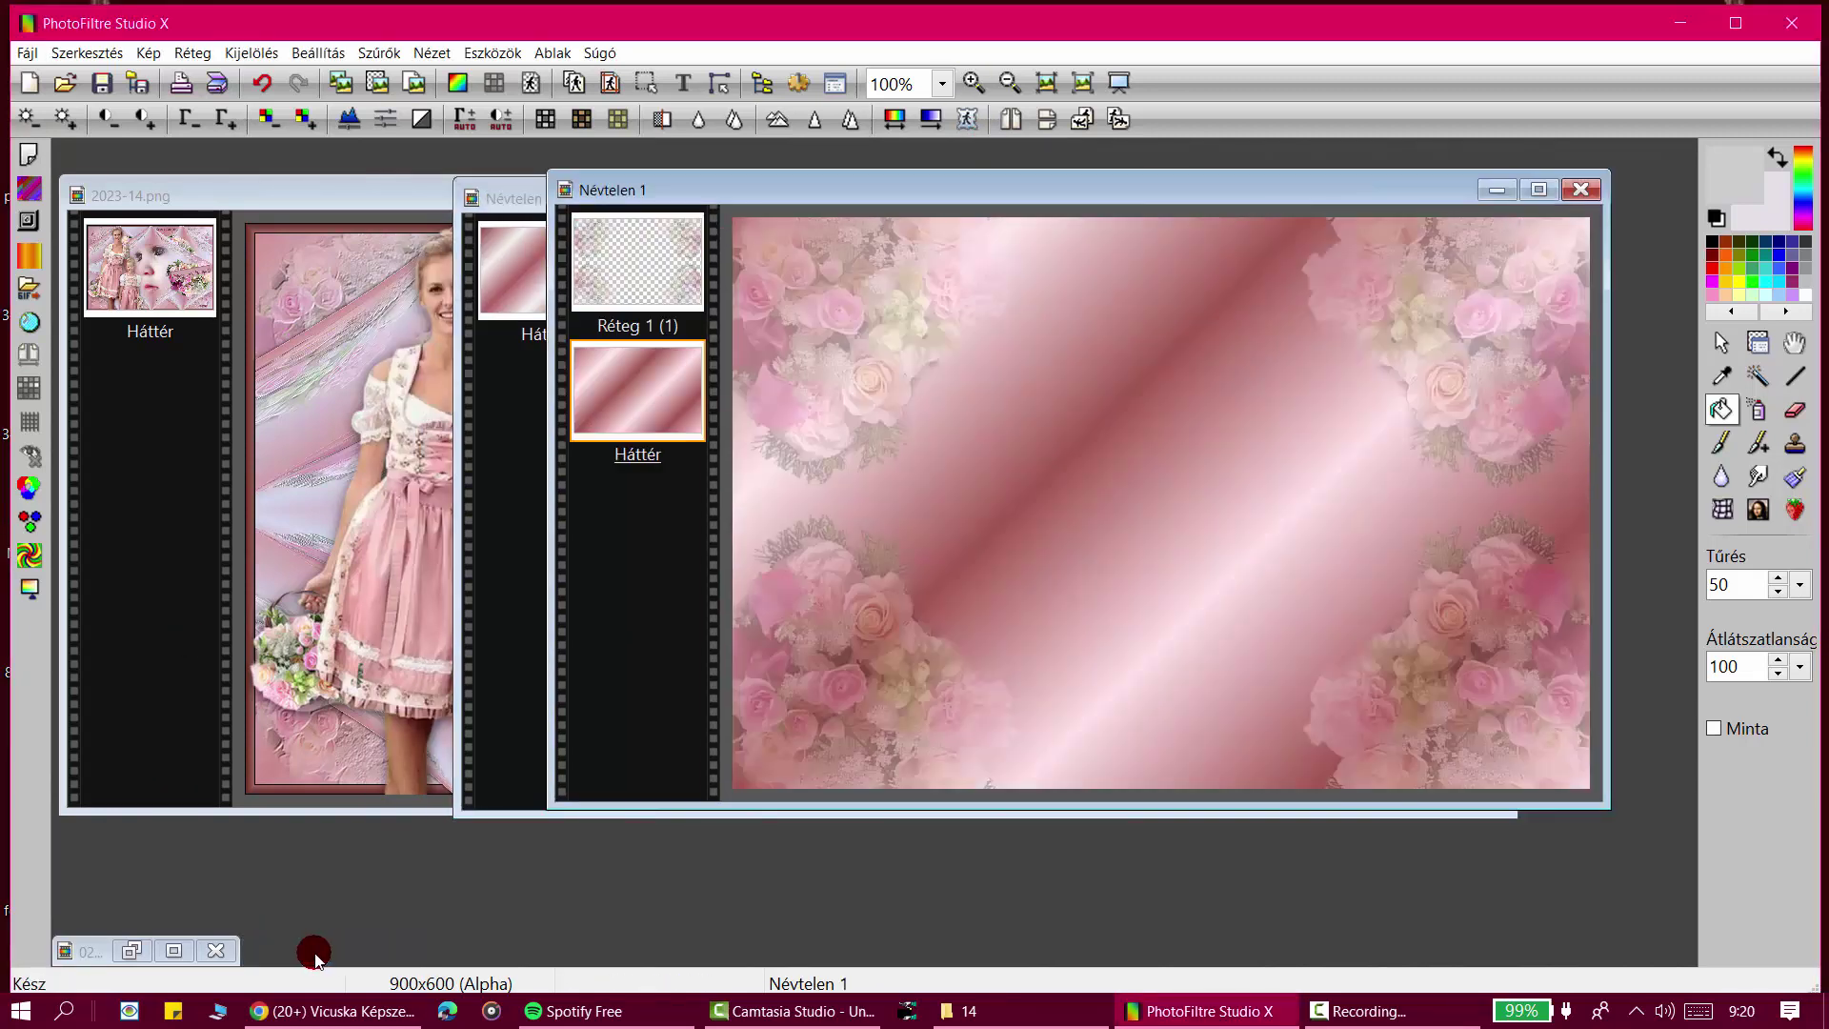
{"action": "left_click", "coordinate": [1578, 190]}
{"action": "left_click", "coordinate": [989, 615]}
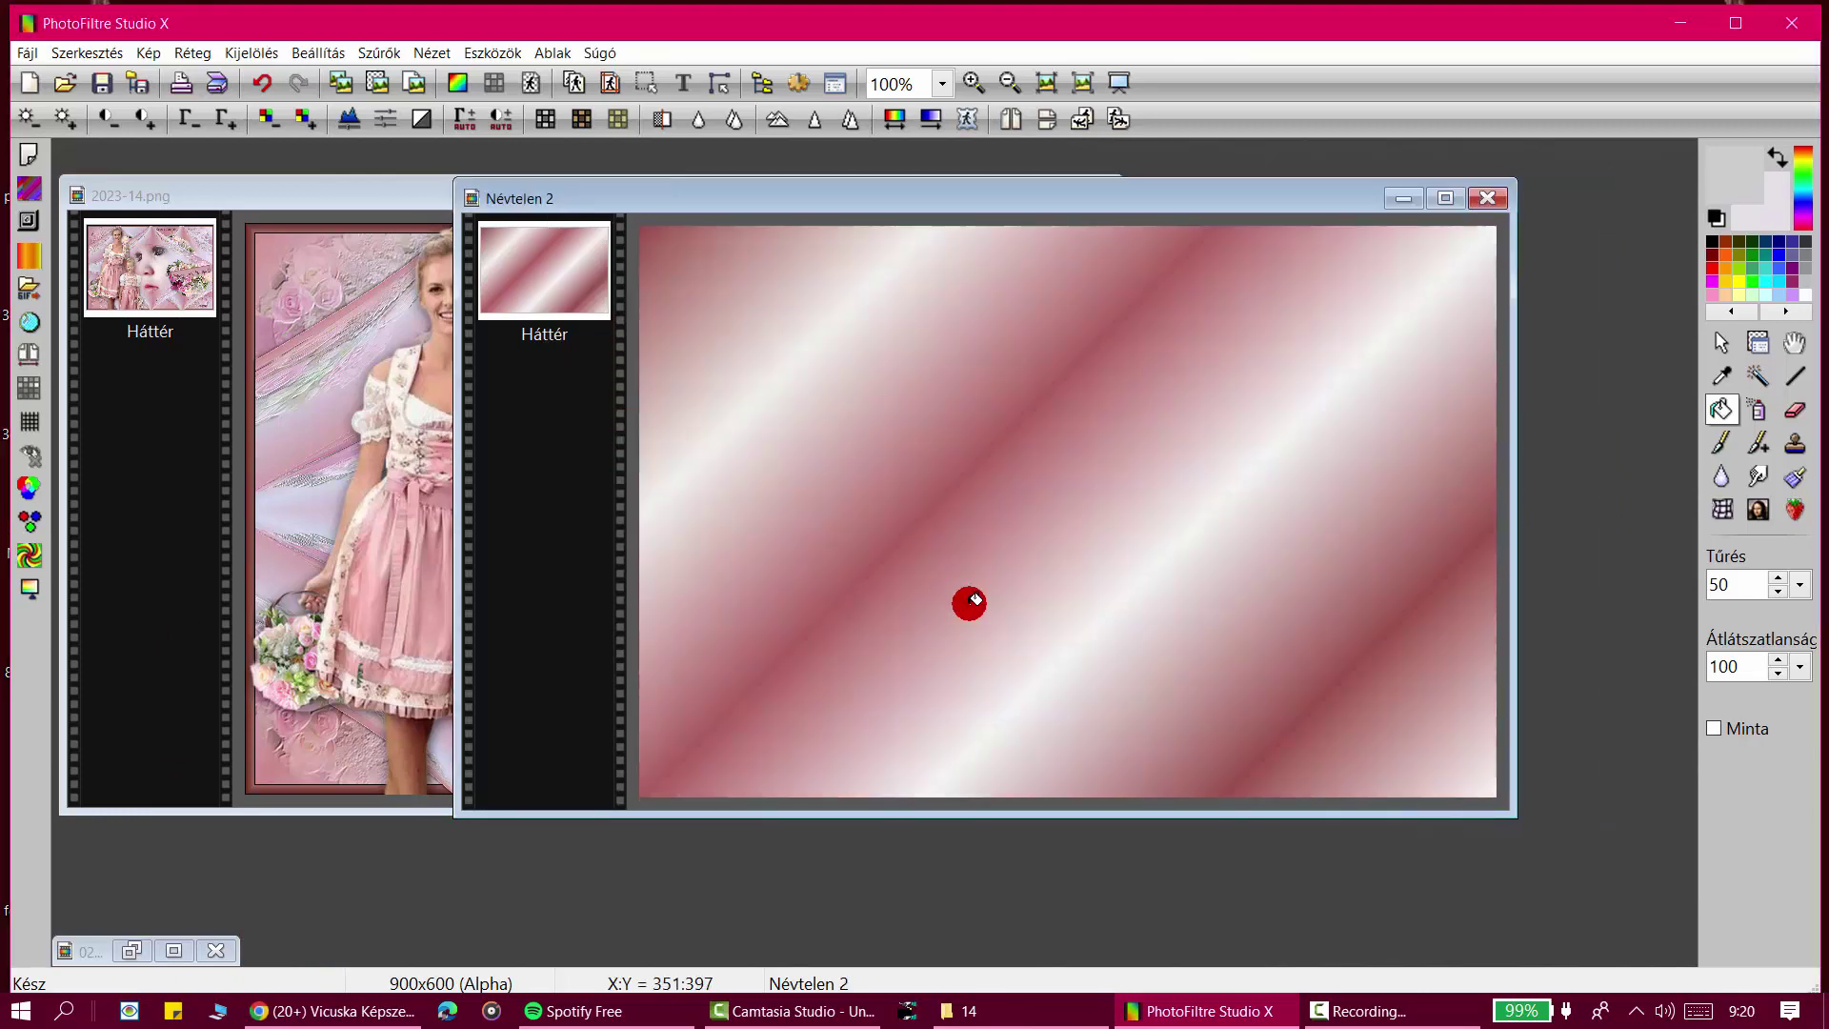
Step: Copy the flower bouquet from 020-removebg-preview.png and paste it as a new layer onto the gradient image
{"action": "left_click", "coordinate": [129, 951]}
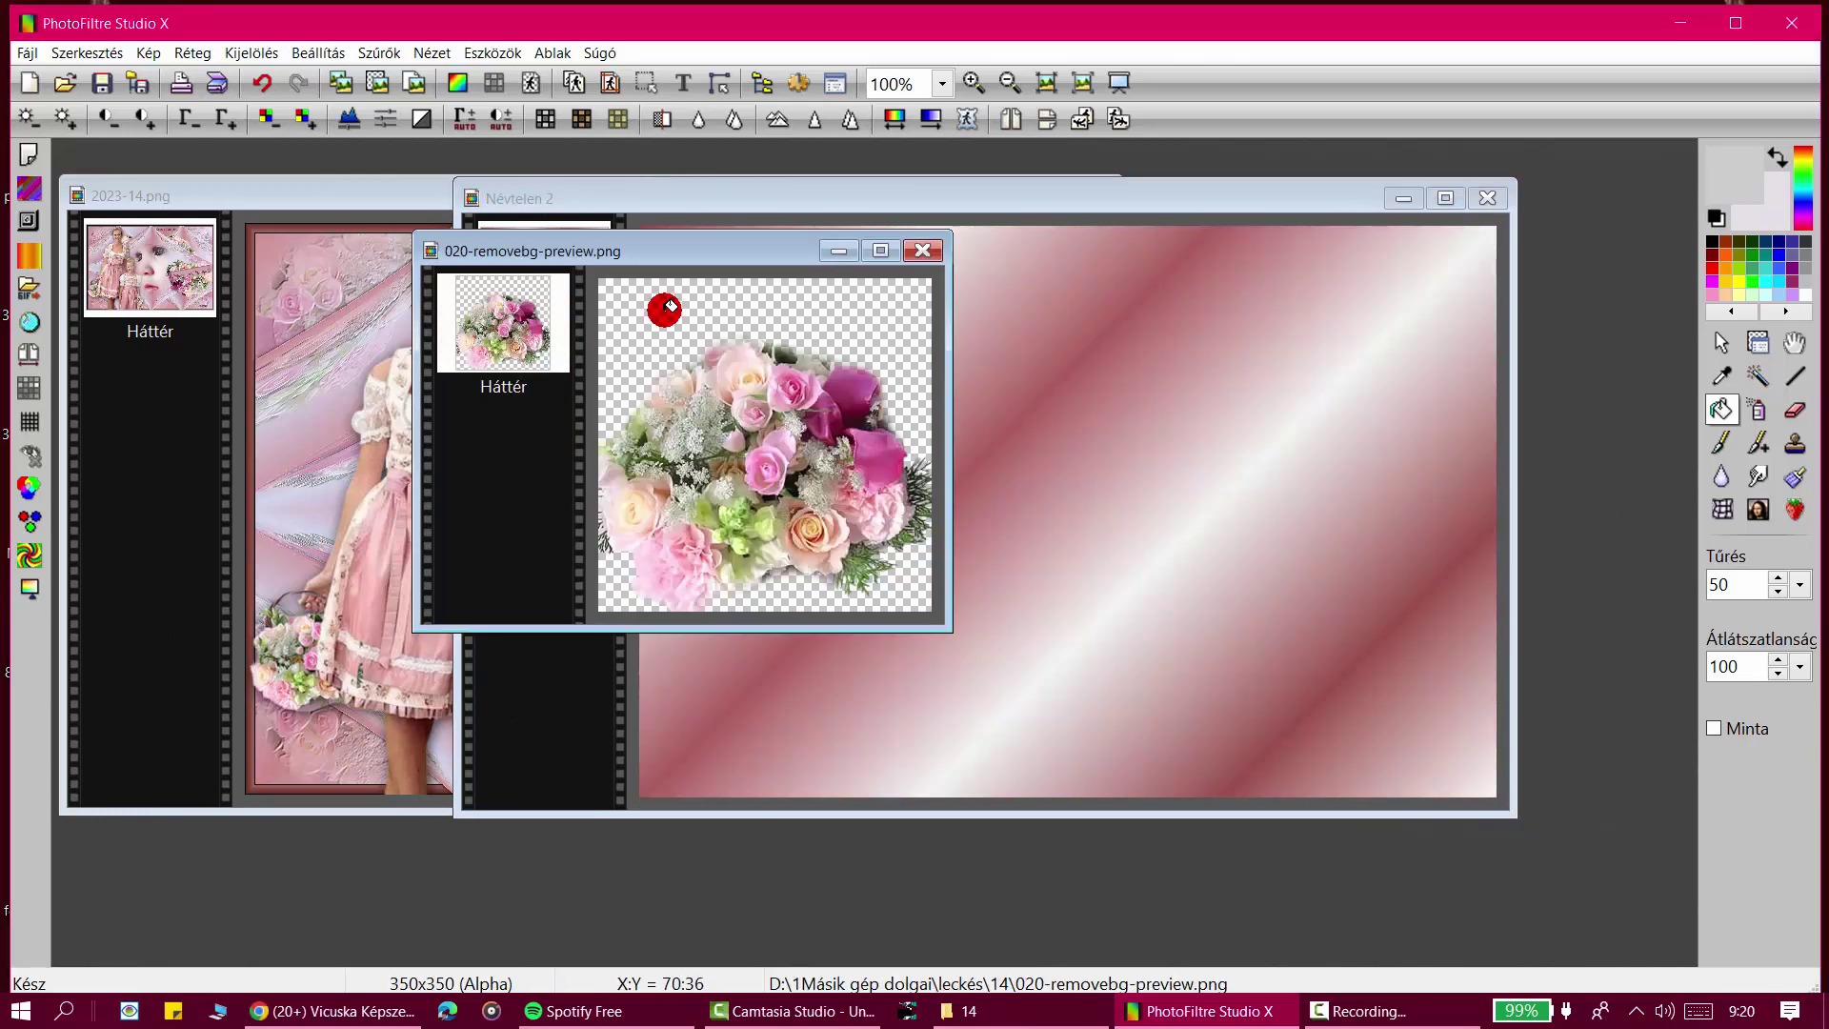
{"action": "right_click", "coordinate": [698, 246]}
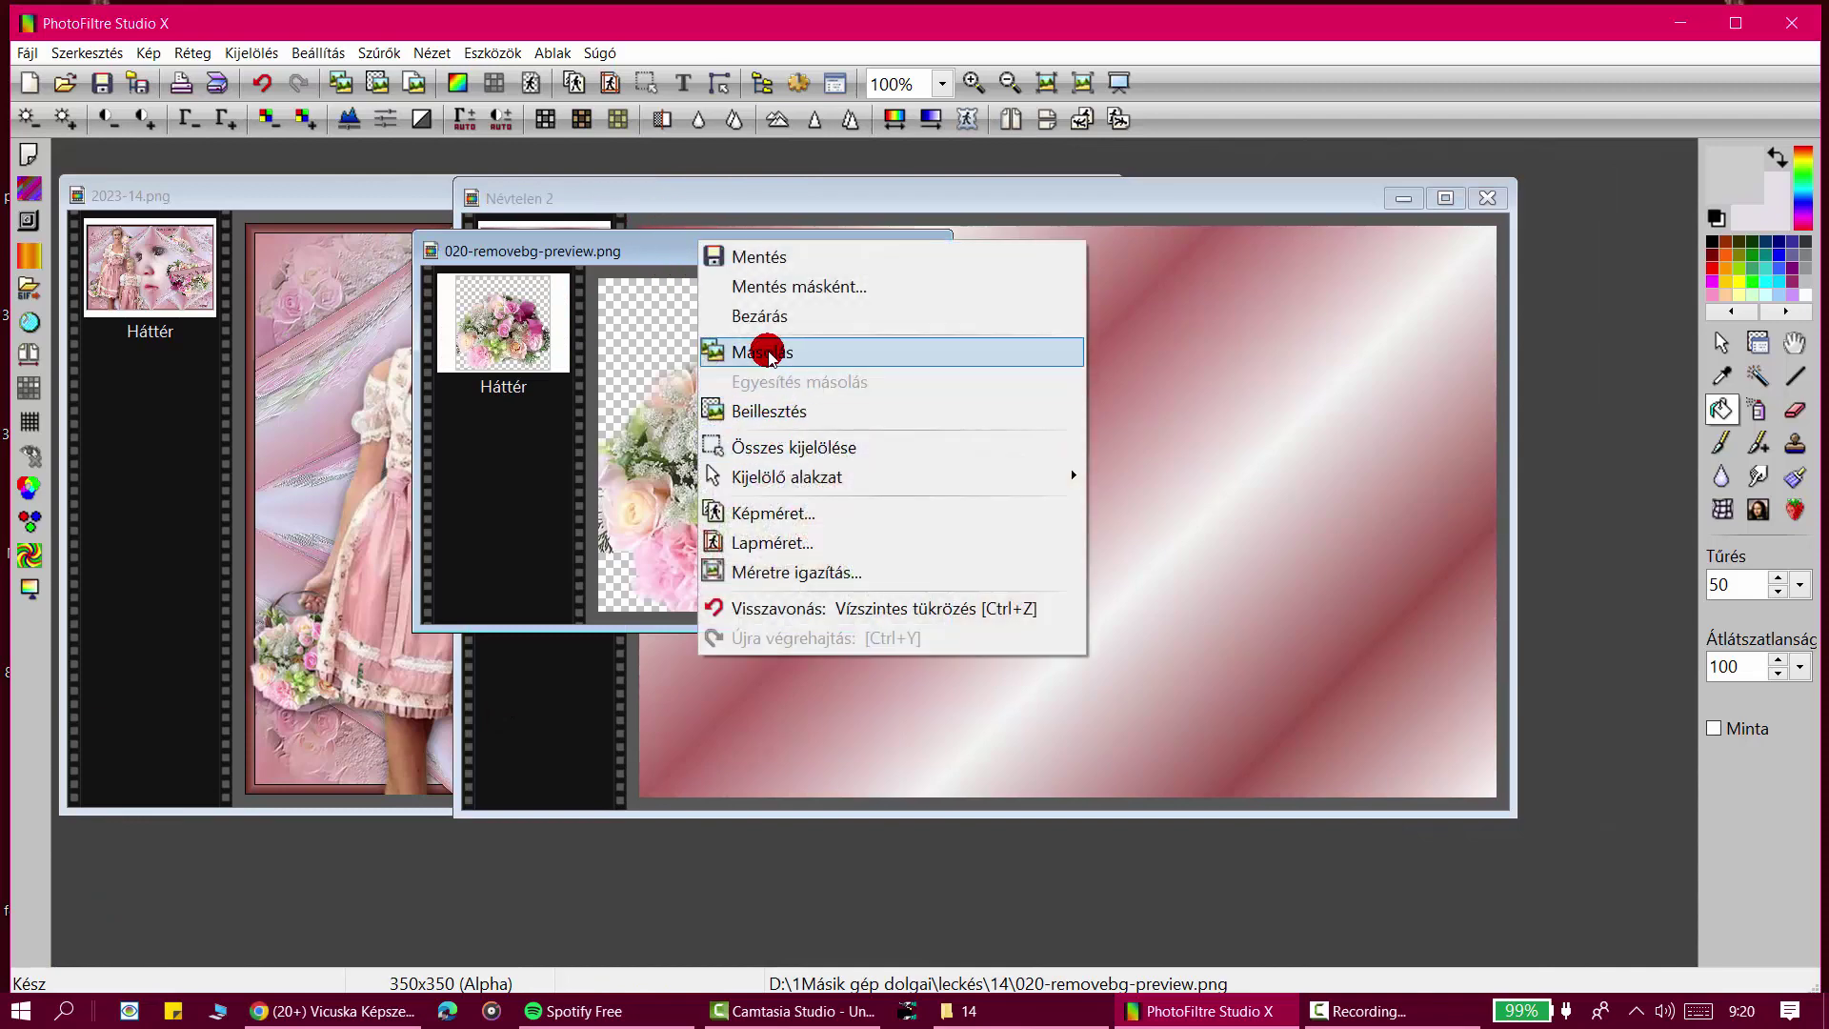
{"action": "left_click", "coordinate": [763, 355]}
{"action": "right_click", "coordinate": [897, 189]}
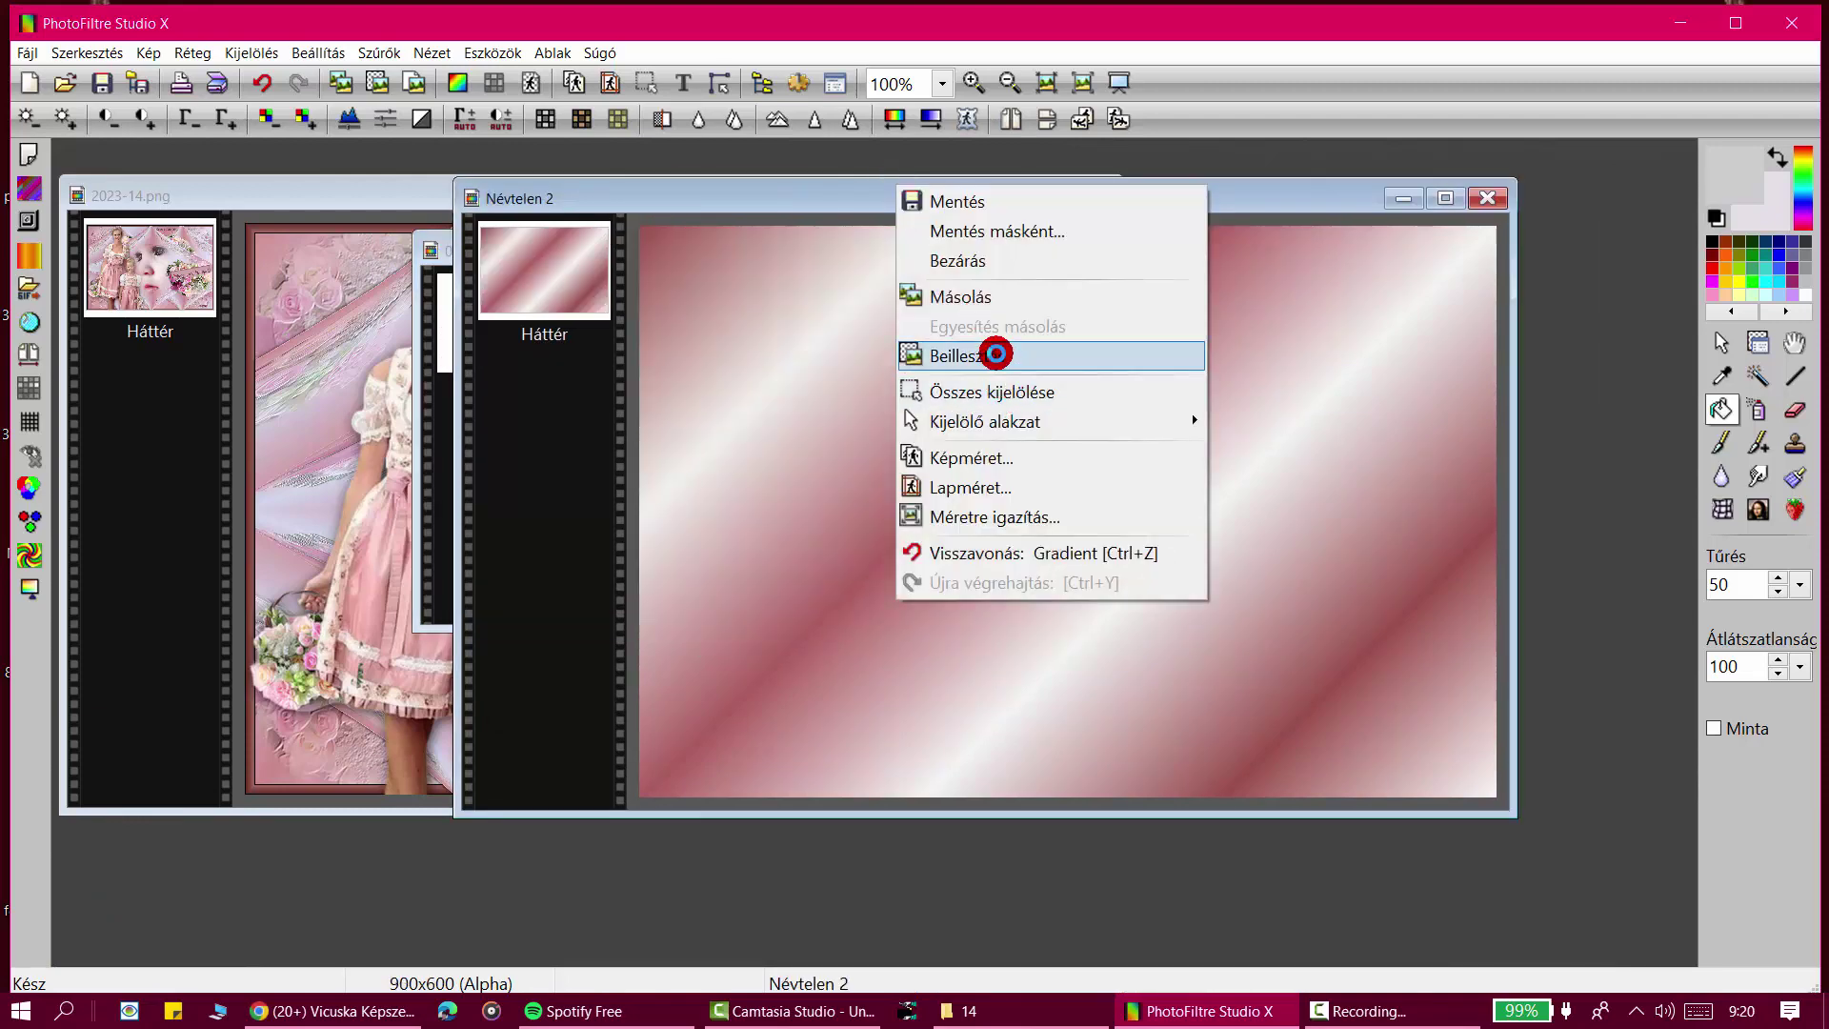
{"action": "left_click", "coordinate": [994, 356]}
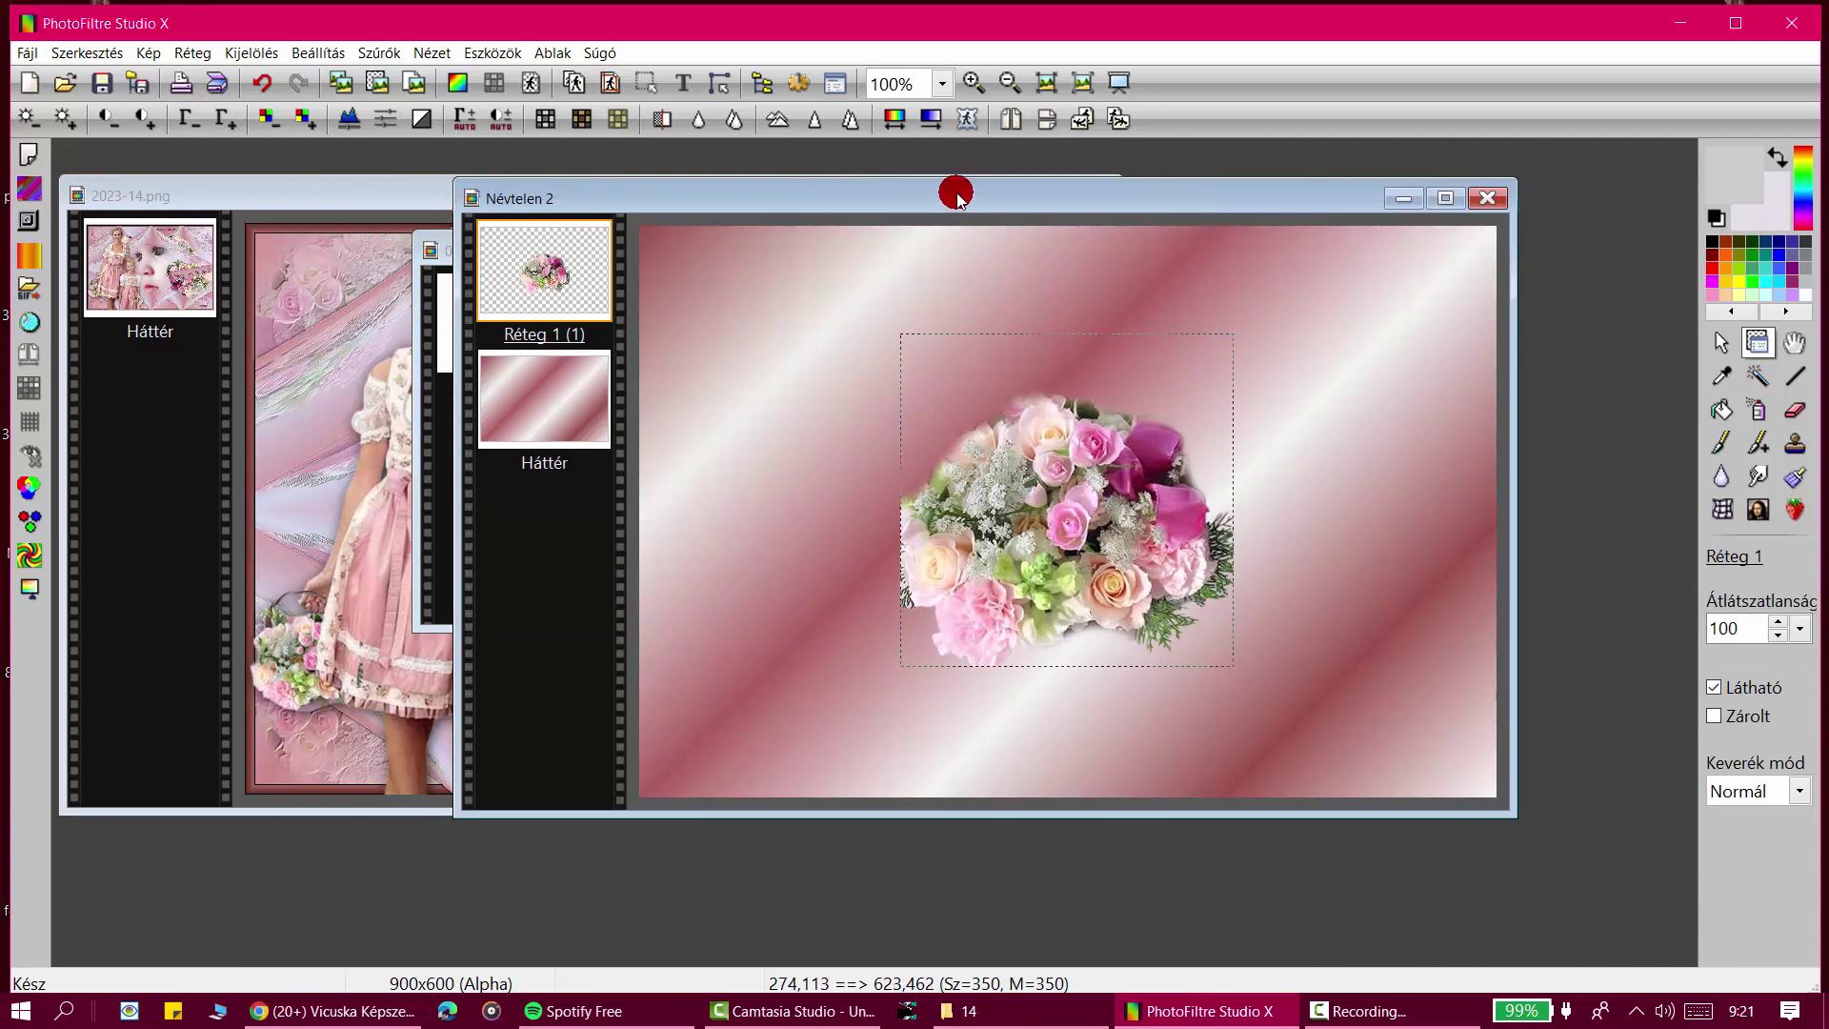
Step: Move the bouquet to the image's upper-right corner, place a horizontally flipped duplicate in the upper-left corner, and merge the duplicate down
{"action": "left_click_drag", "start_coordinate": [955, 196], "coordinate": [835, 324]}
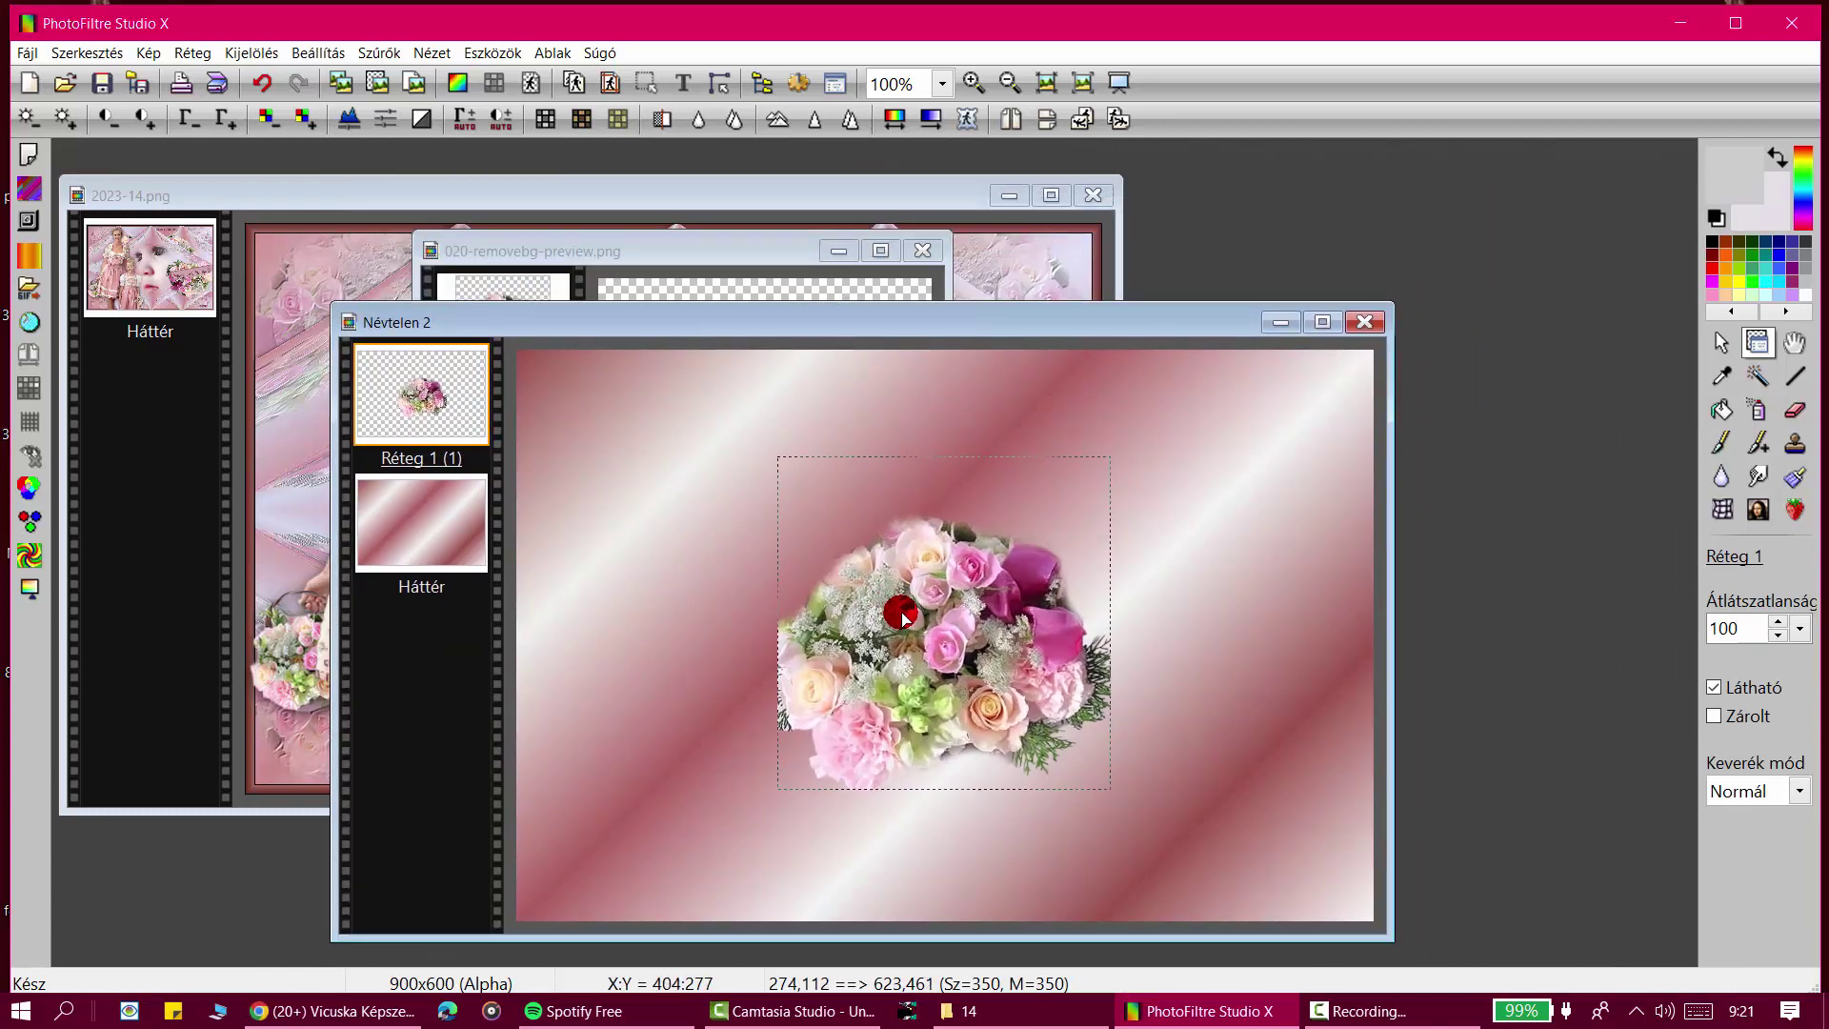
{"action": "left_click_drag", "start_coordinate": [904, 617], "coordinate": [1282, 386]}
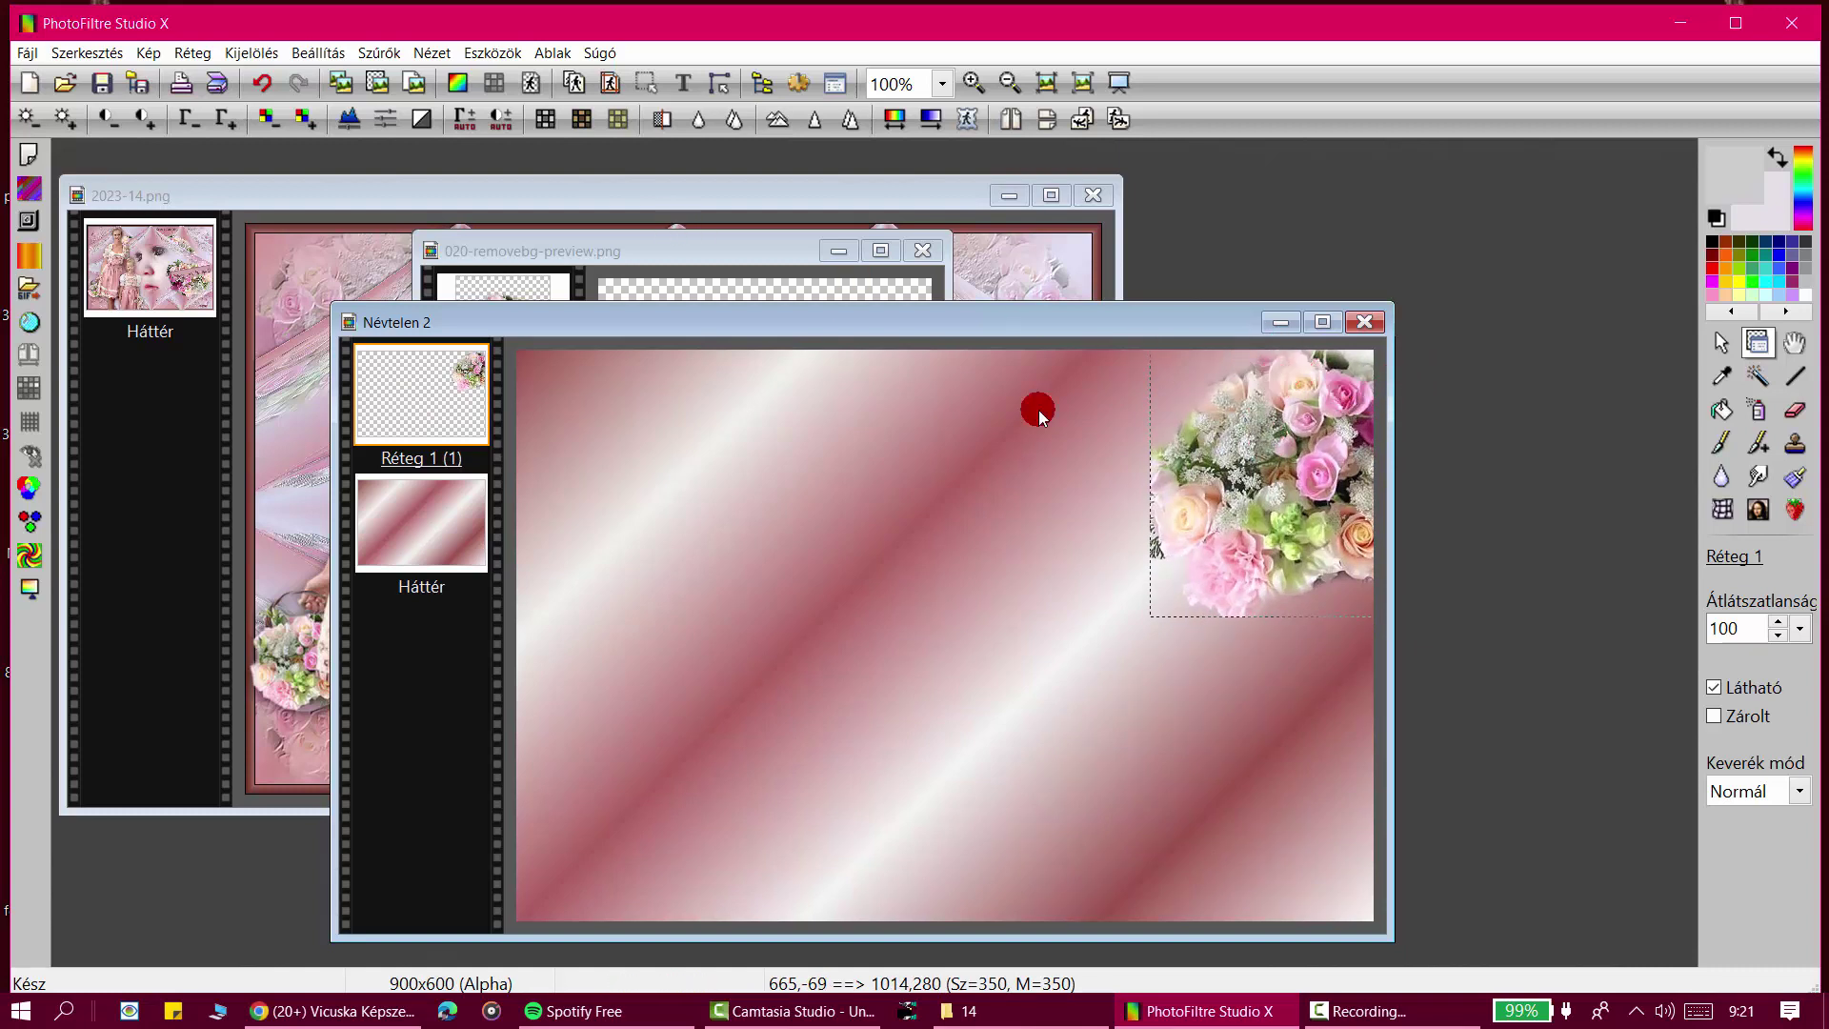
{"action": "right_click", "coordinate": [1244, 412]}
{"action": "left_click", "coordinate": [1299, 868]}
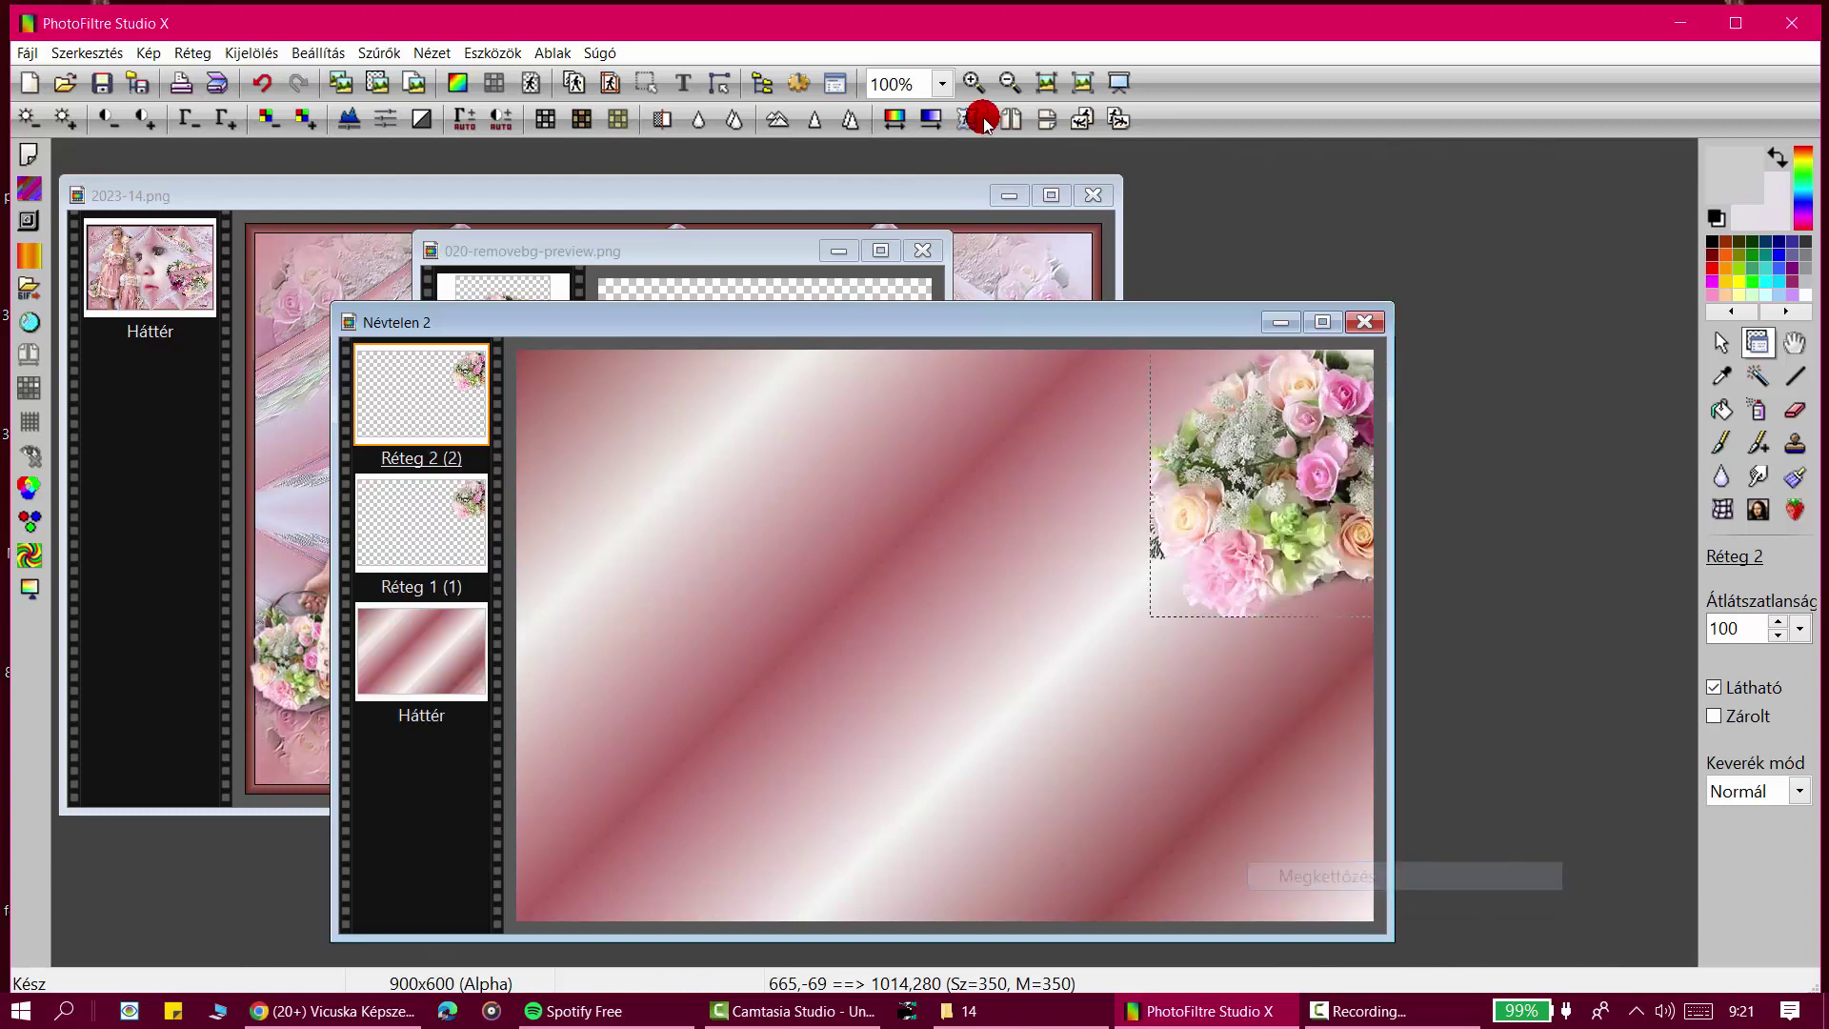
{"action": "left_click", "coordinate": [1006, 129]}
{"action": "left_click_drag", "start_coordinate": [1337, 464], "coordinate": [597, 464]}
{"action": "right_click", "coordinate": [386, 362]}
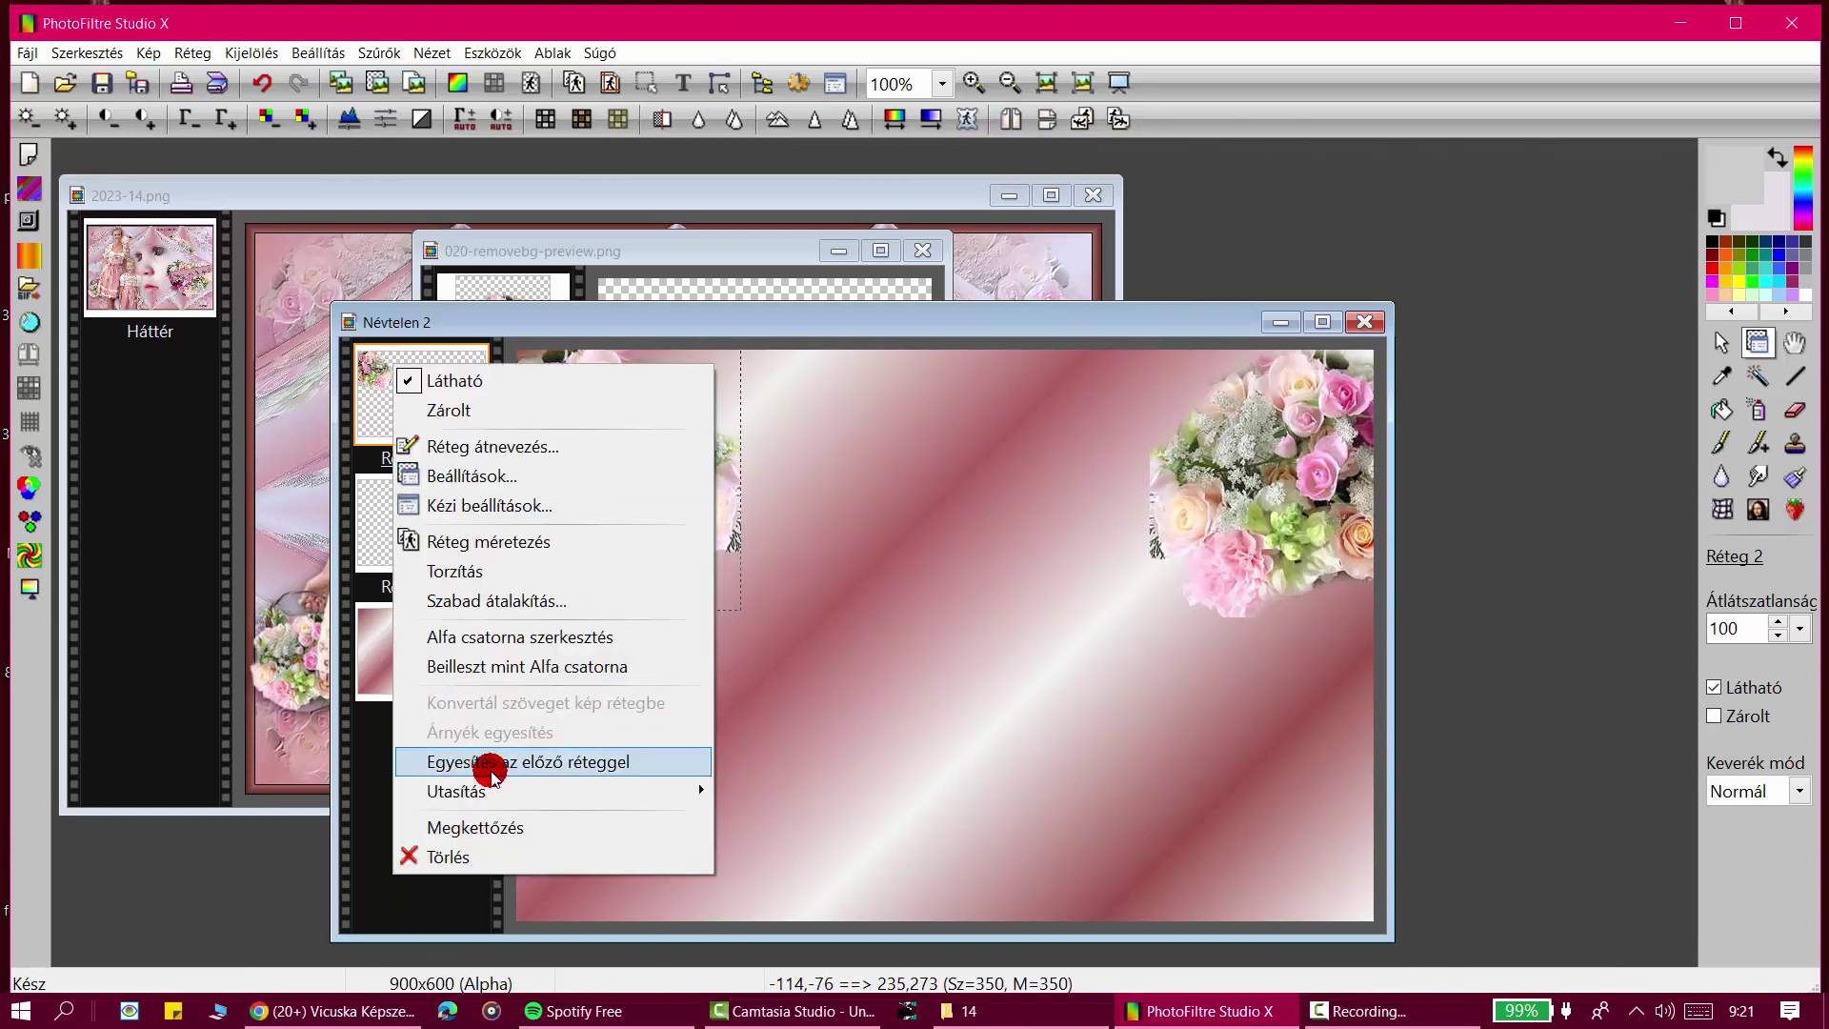
{"action": "left_click", "coordinate": [482, 763]}
Step: Duplicate the merged bouquet layer, flip the copy vertically into the two lower corners of the image, and merge it down
{"action": "right_click", "coordinate": [452, 369]}
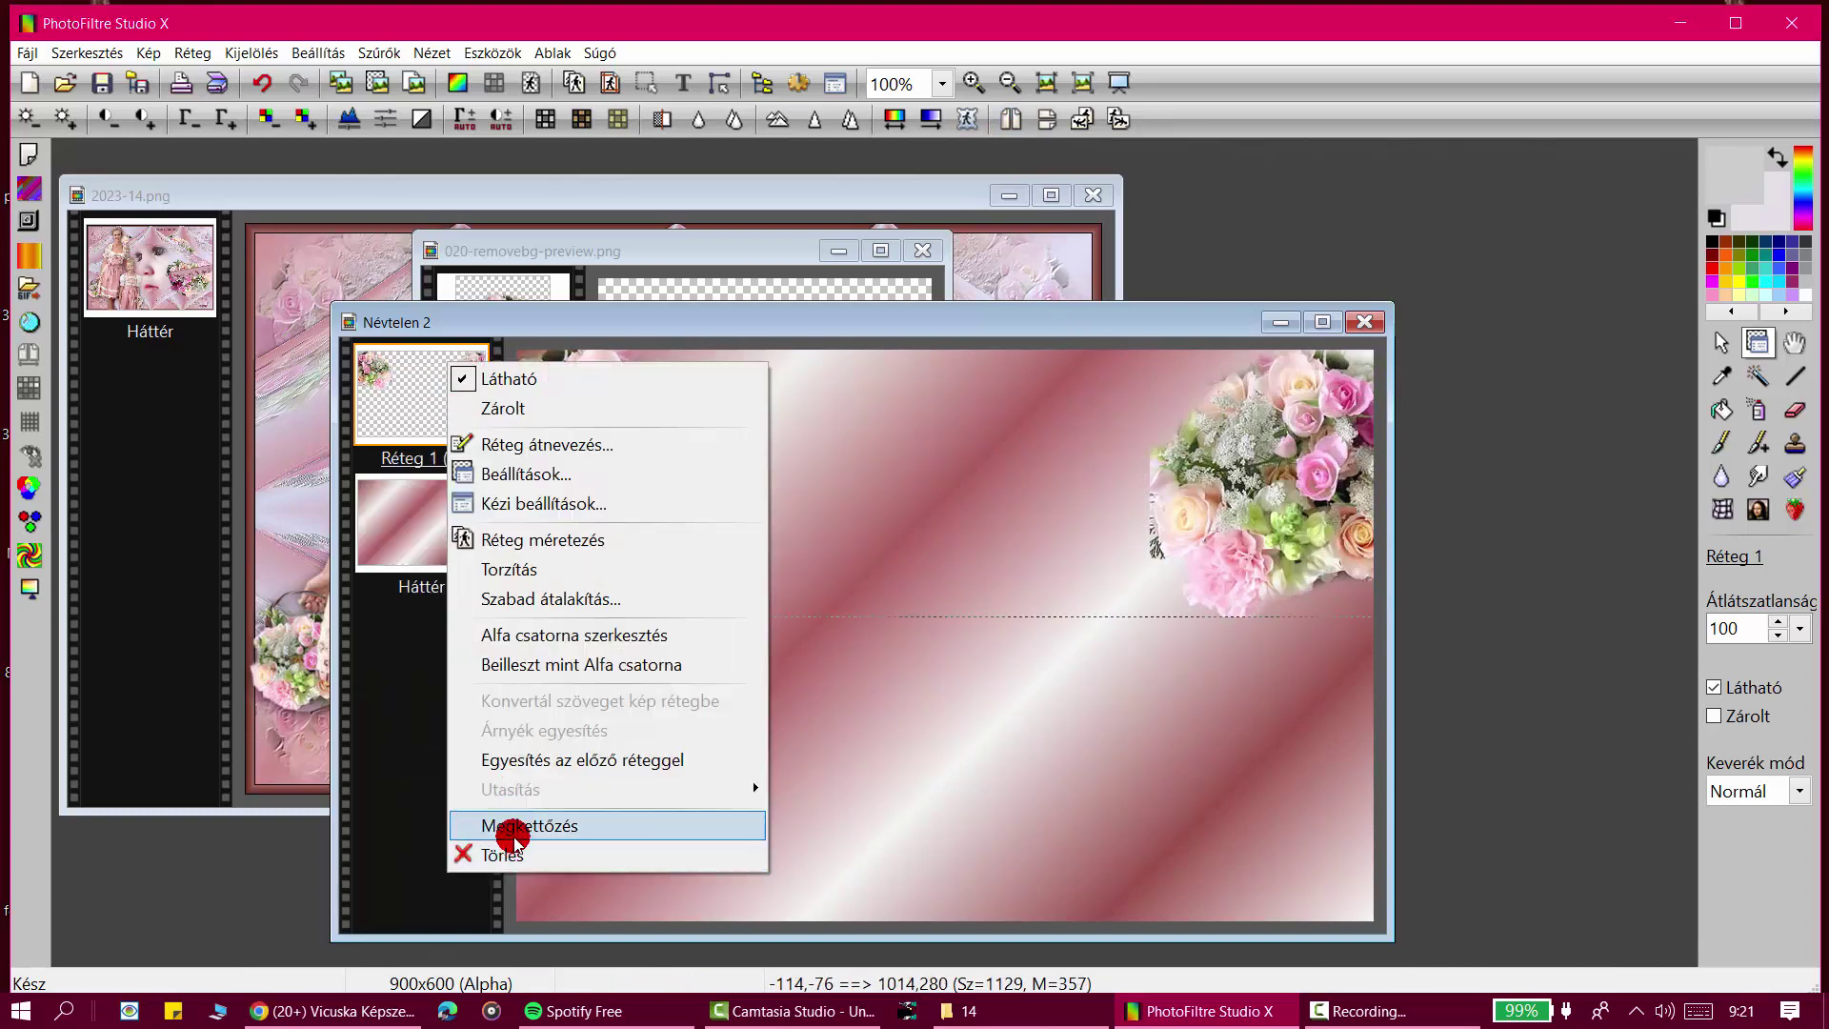
{"action": "left_click", "coordinate": [428, 381]}
{"action": "right_click", "coordinate": [427, 381]}
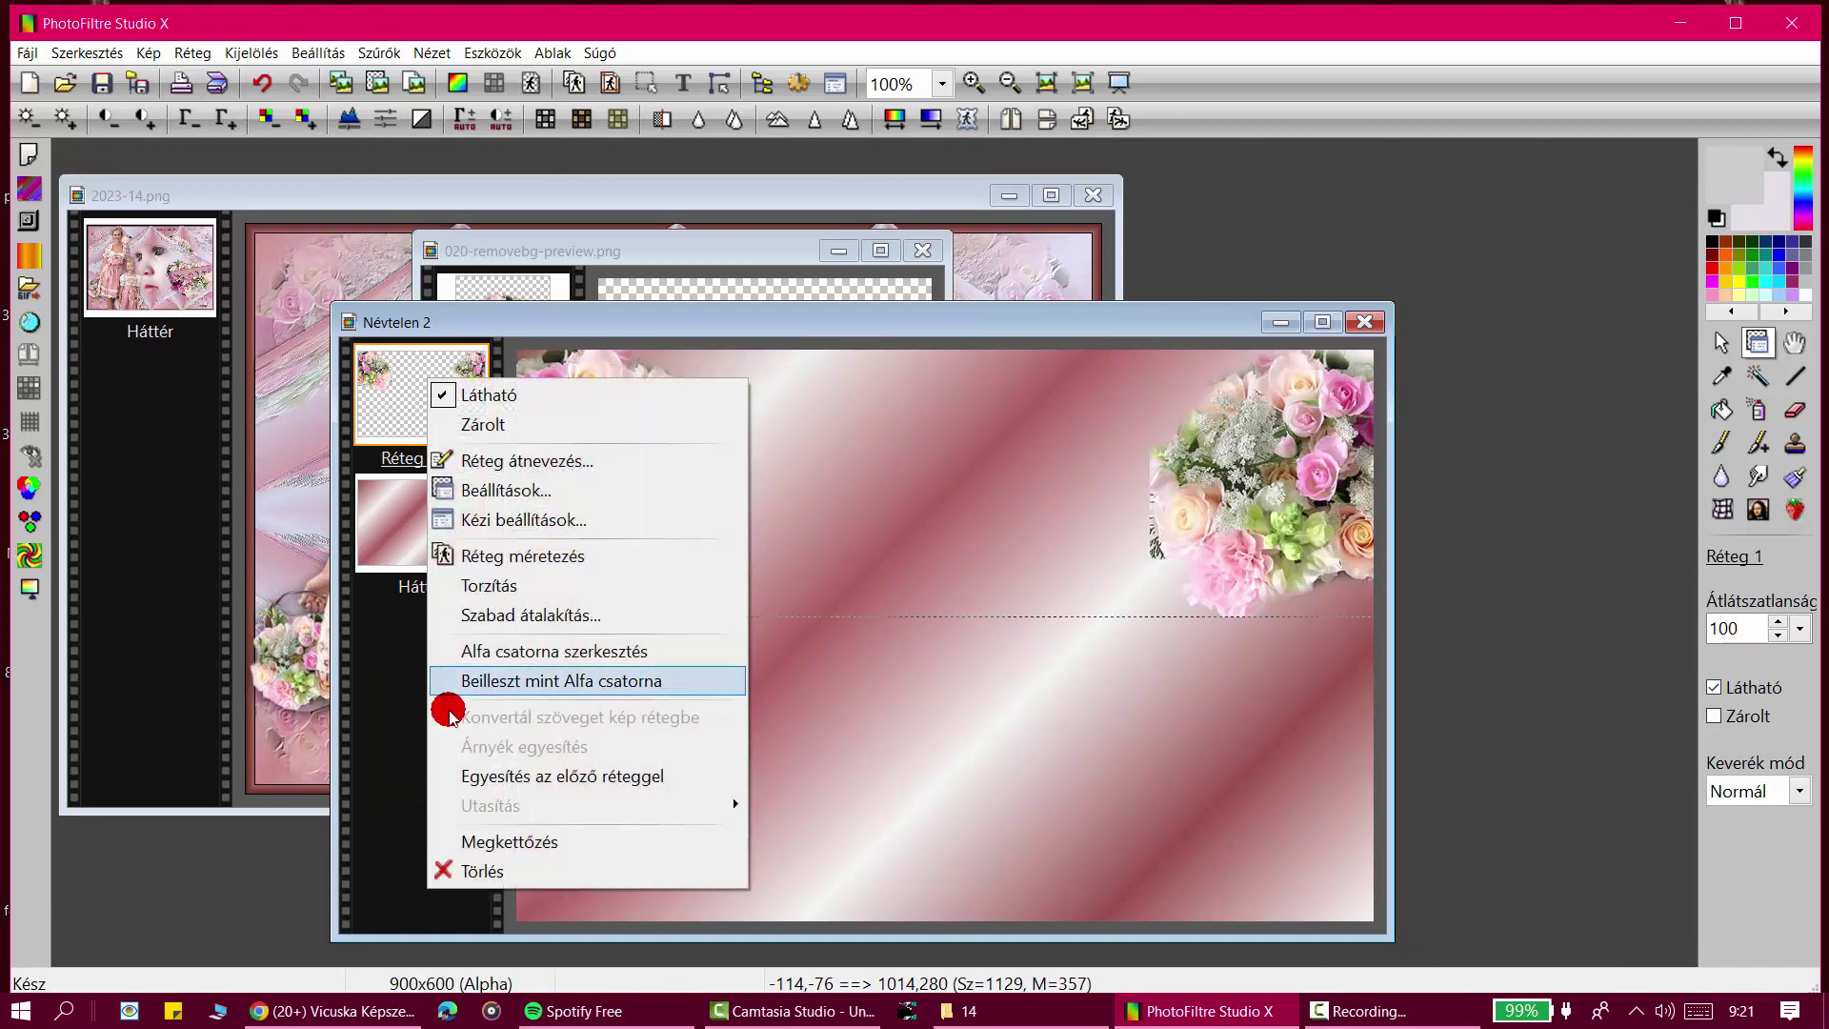
{"action": "left_click", "coordinate": [476, 843]}
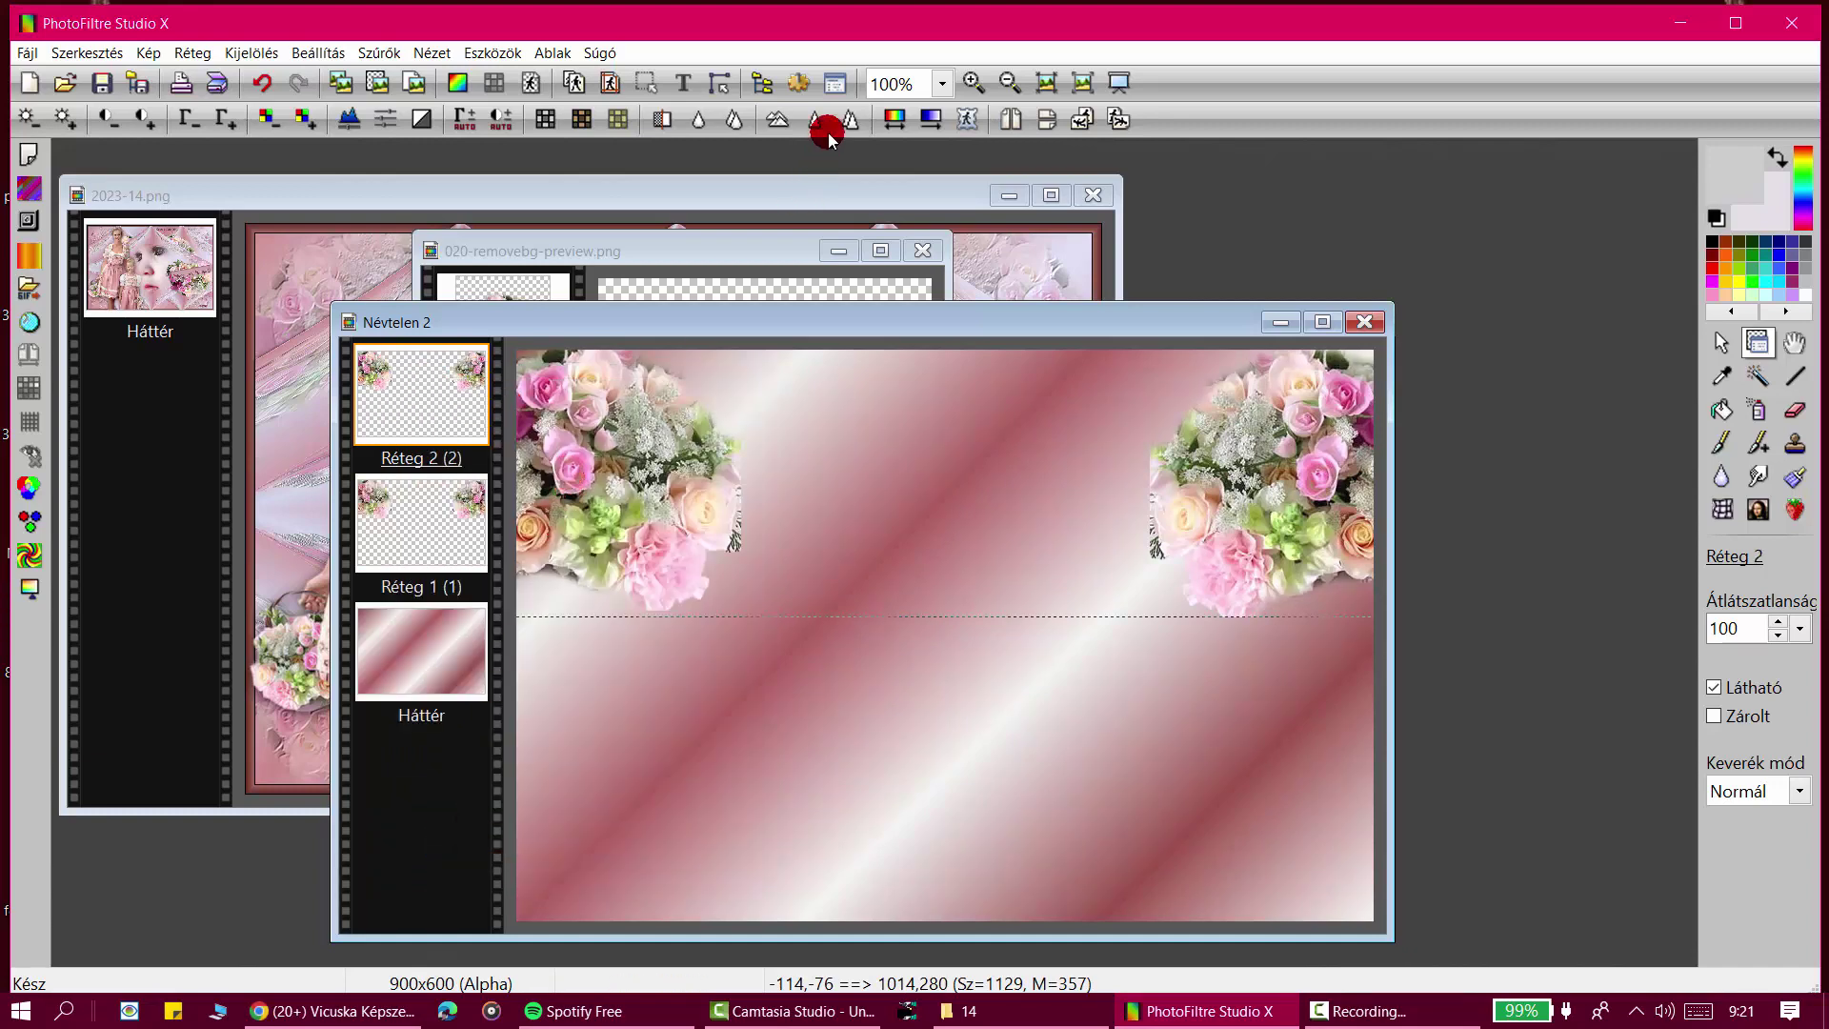
{"action": "left_click", "coordinate": [1049, 118]}
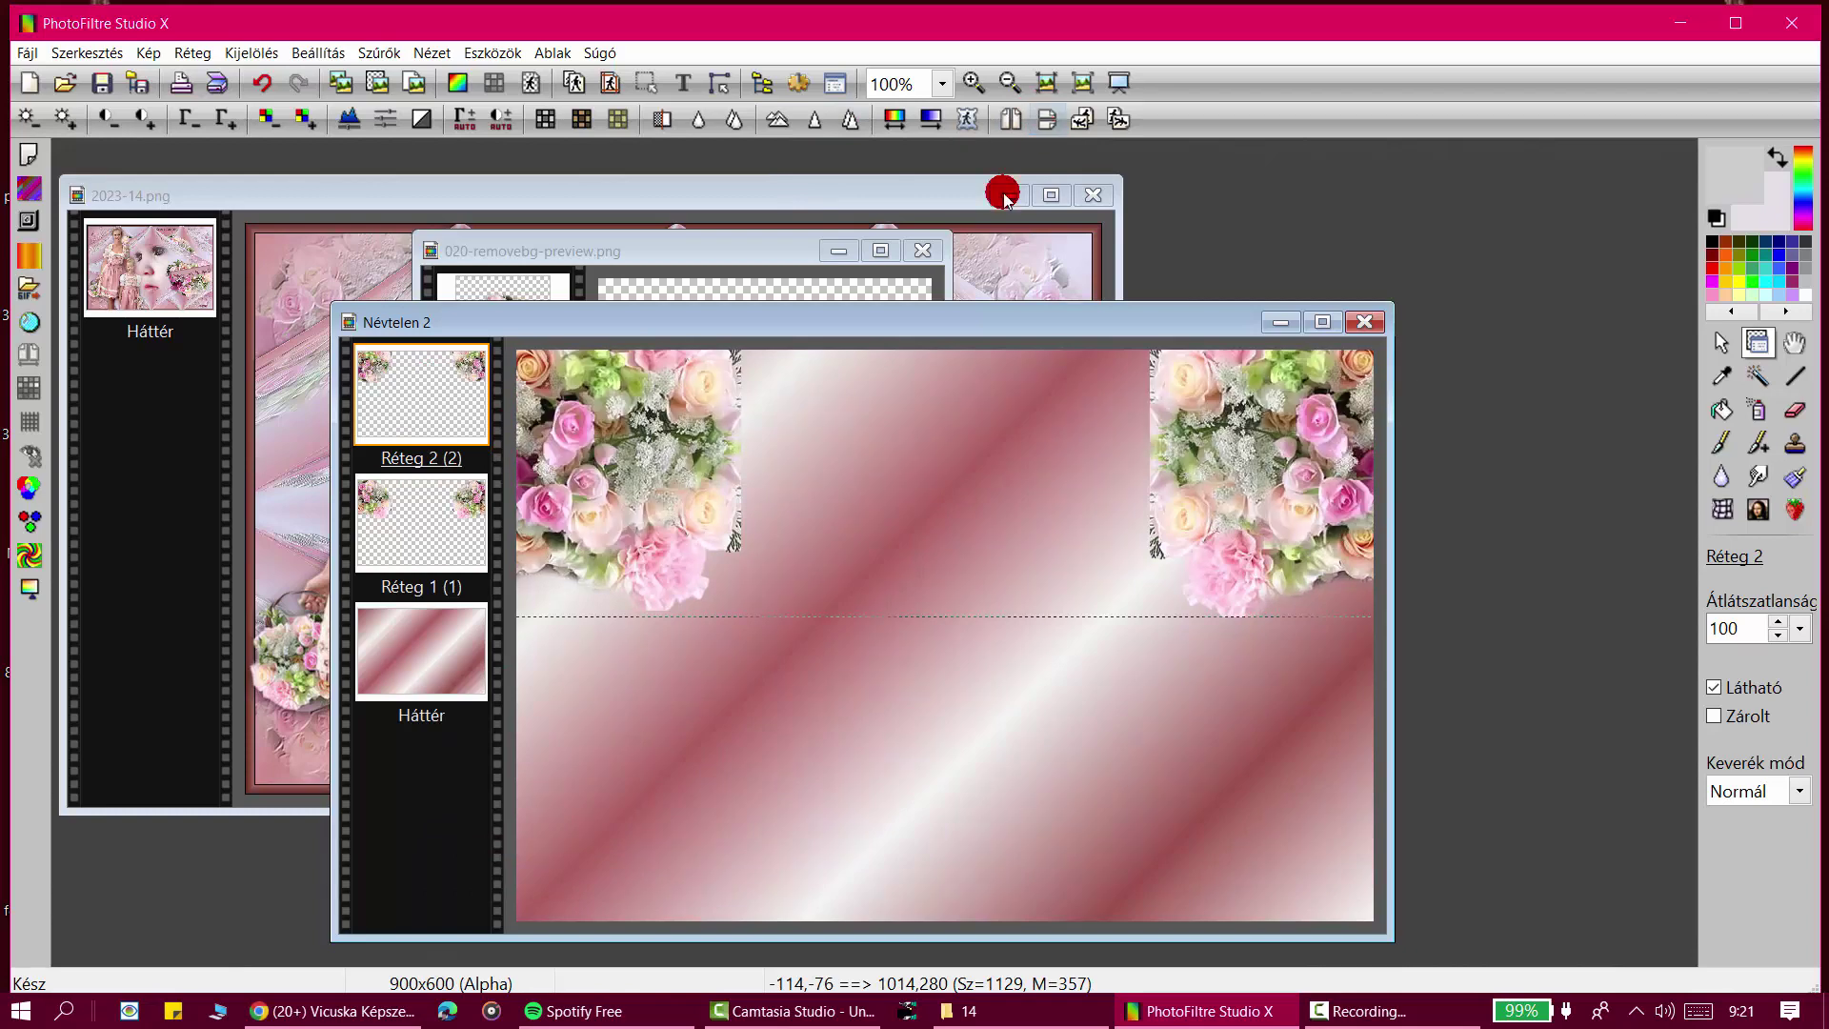
{"action": "left_click_drag", "start_coordinate": [642, 413], "coordinate": [655, 797]}
{"action": "right_click", "coordinate": [440, 395]}
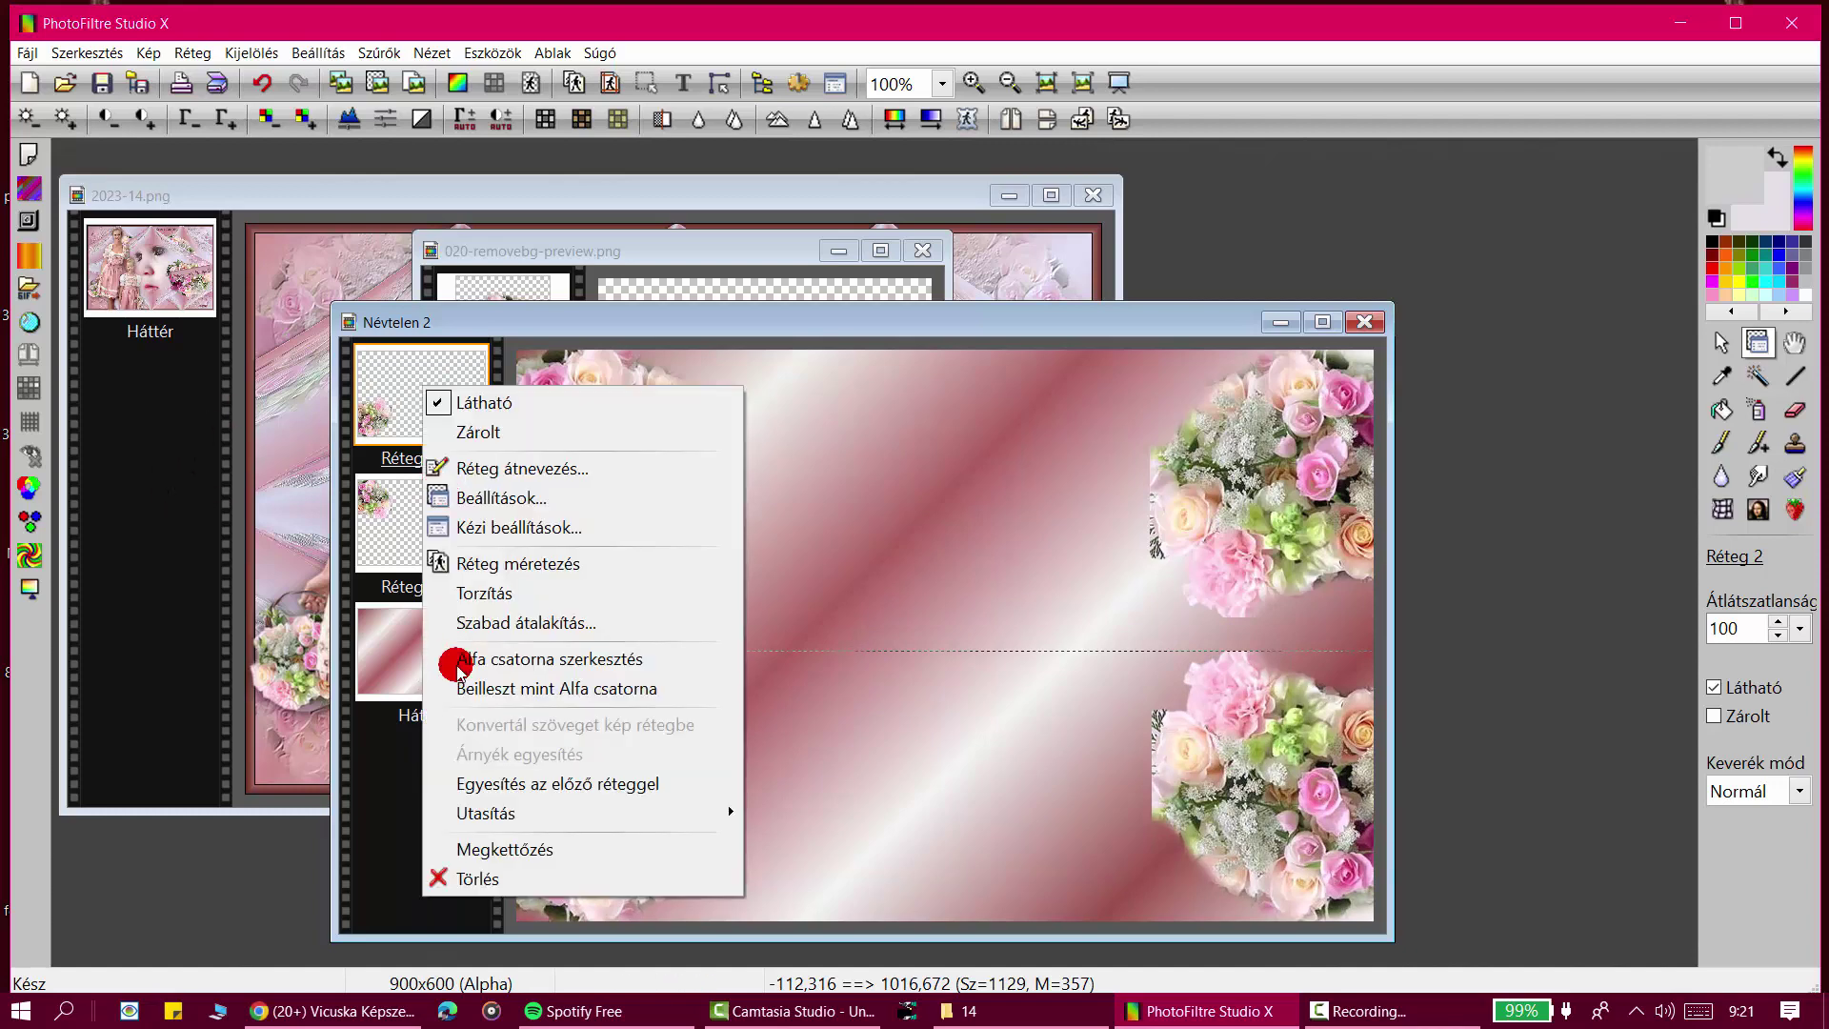
{"action": "left_click", "coordinate": [458, 779]}
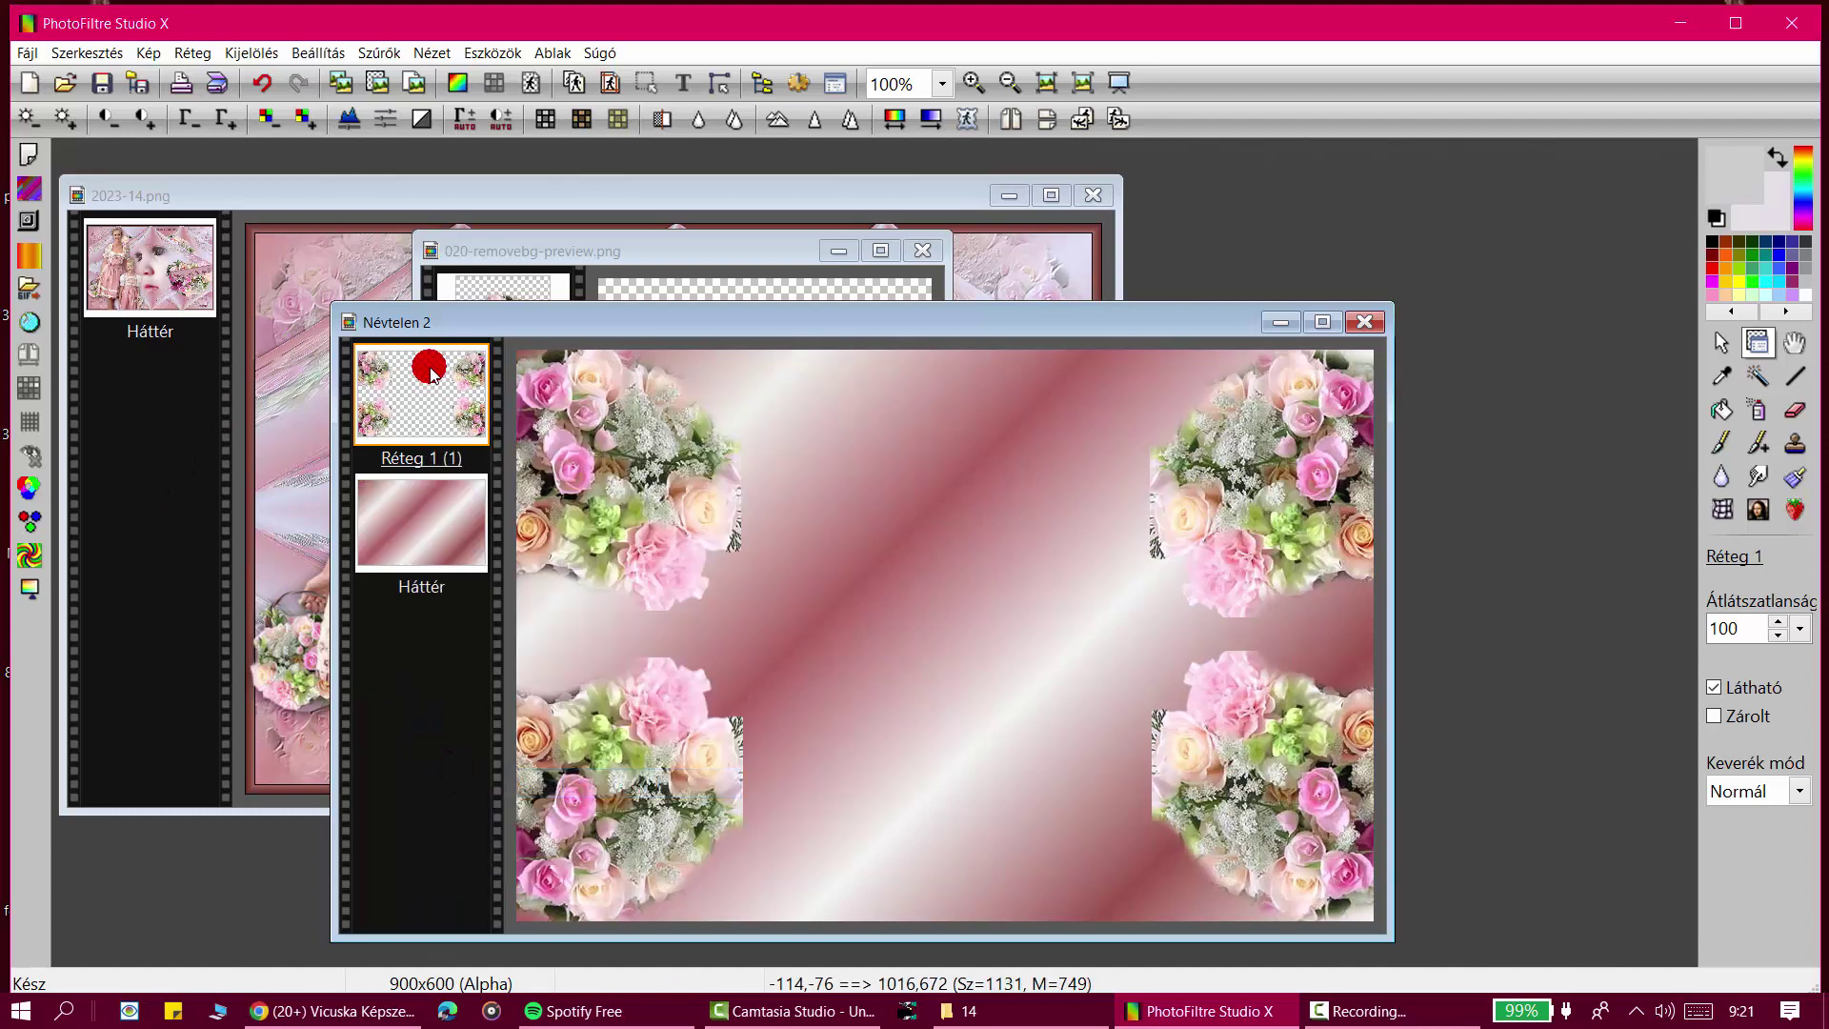
Step: Reduce the four-corner bouquet layer's opacity to 30% and merge it into the gradient background
{"action": "left_click", "coordinate": [1800, 628]}
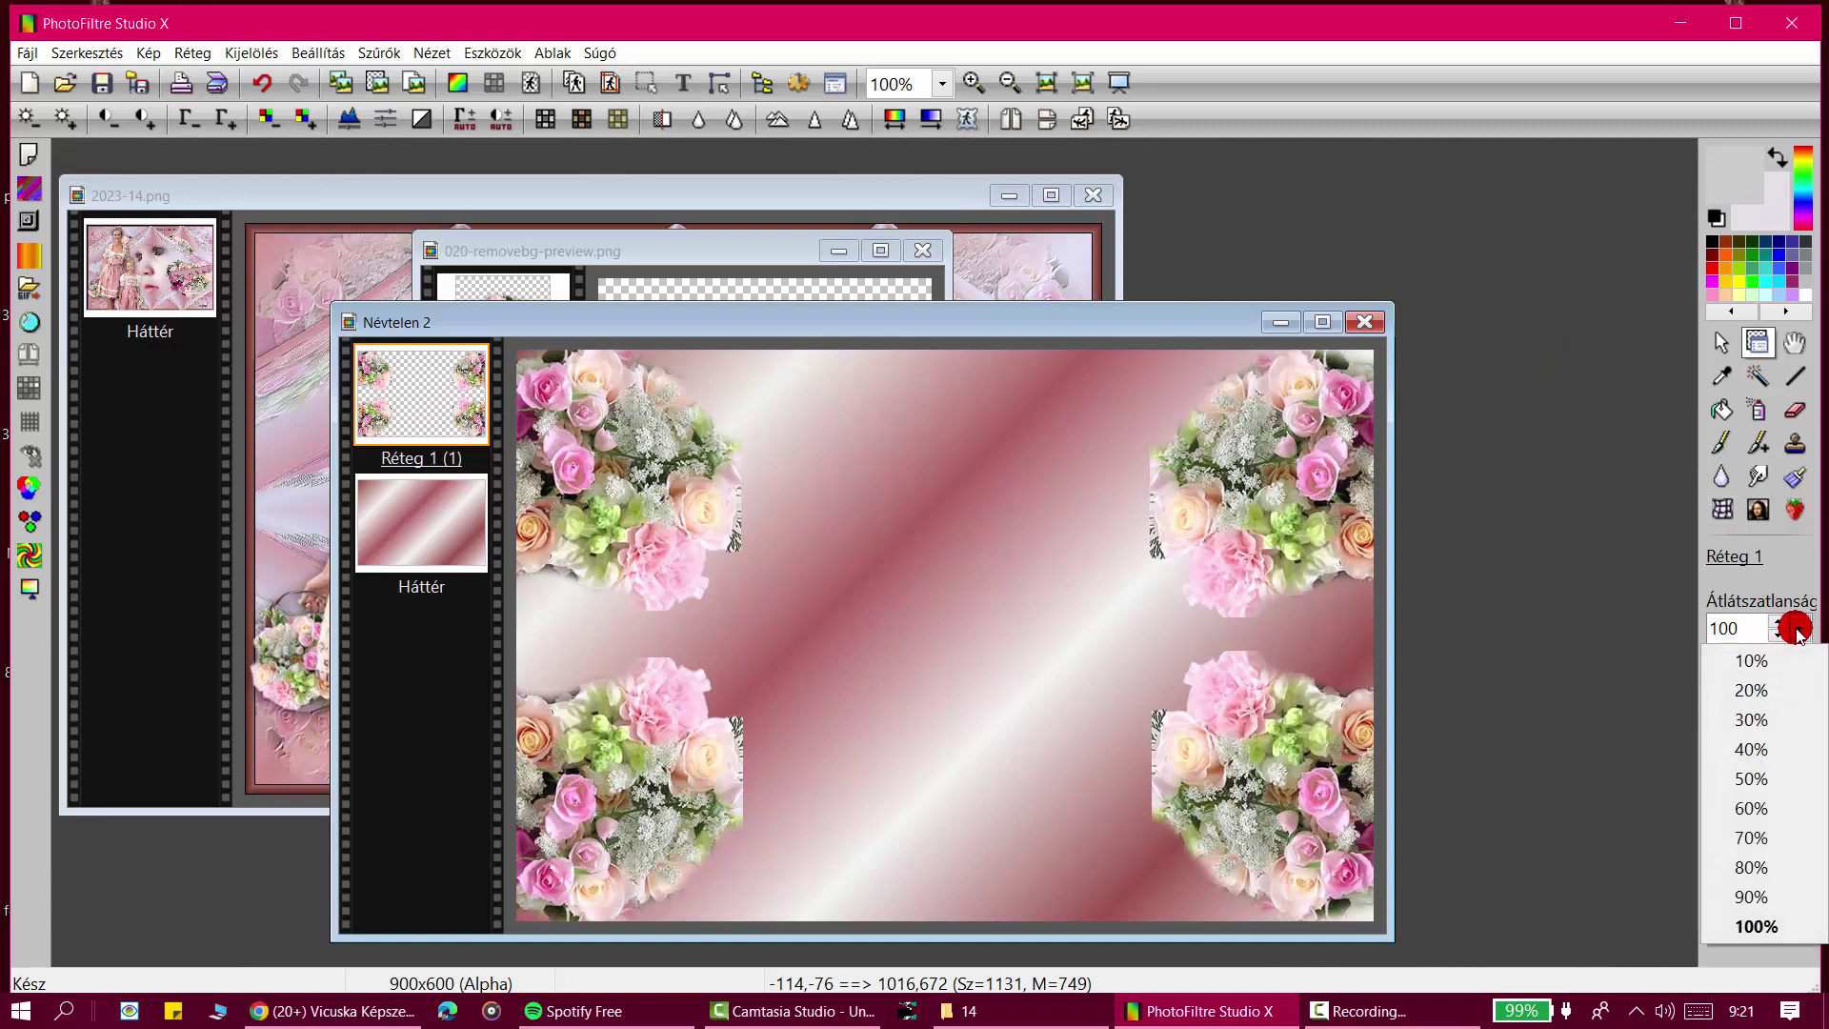
{"action": "left_click", "coordinate": [1758, 721]}
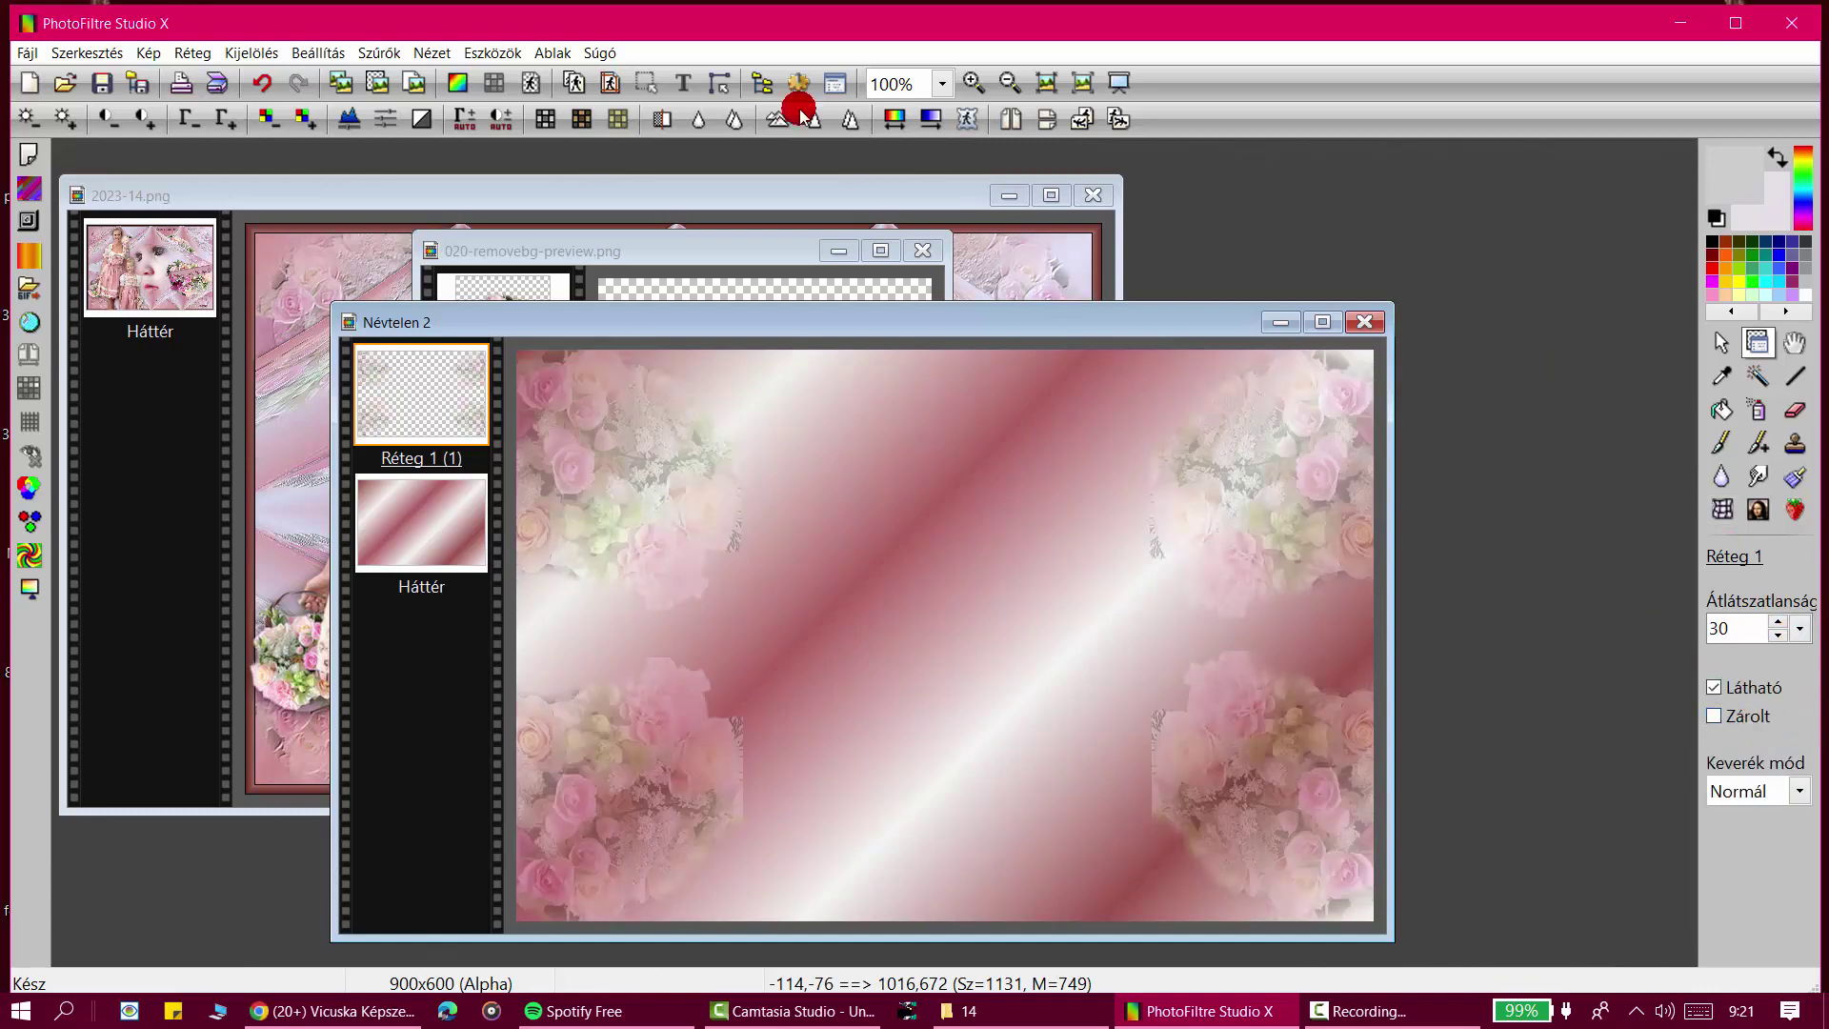
{"action": "left_click_drag", "start_coordinate": [514, 335], "coordinate": [617, 233]}
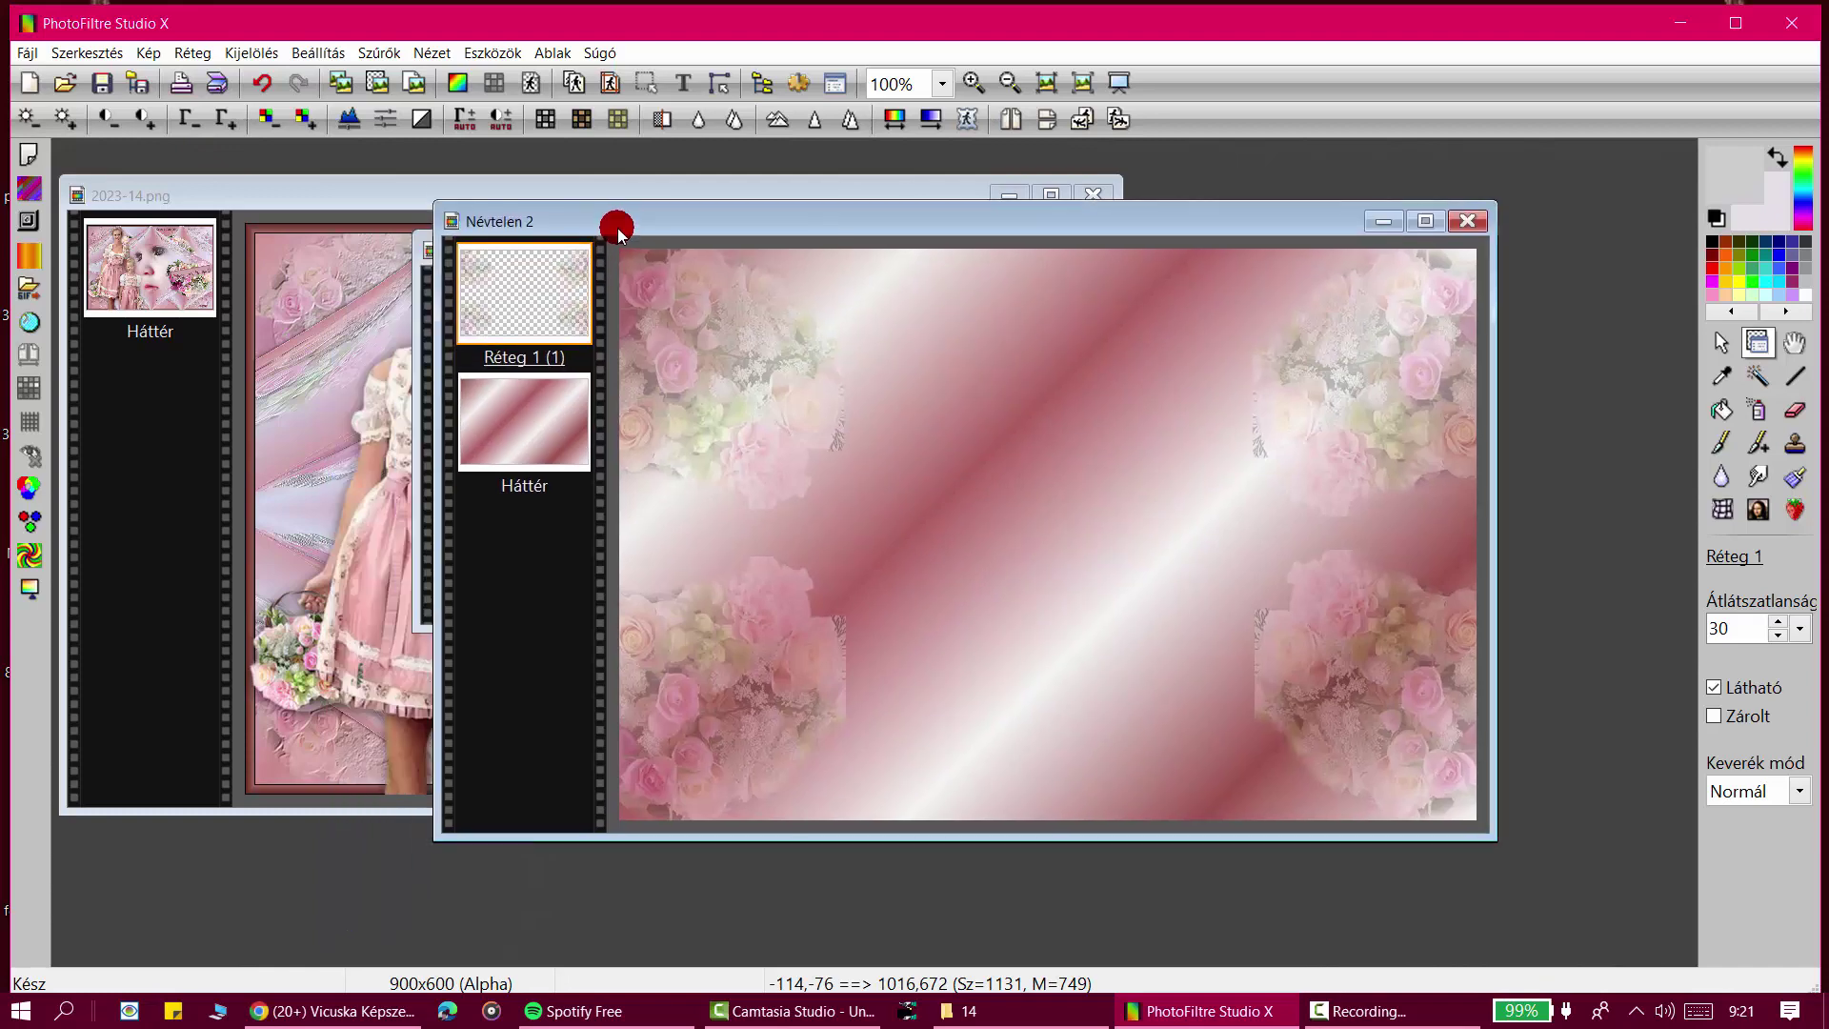
{"action": "right_click", "coordinate": [563, 273]}
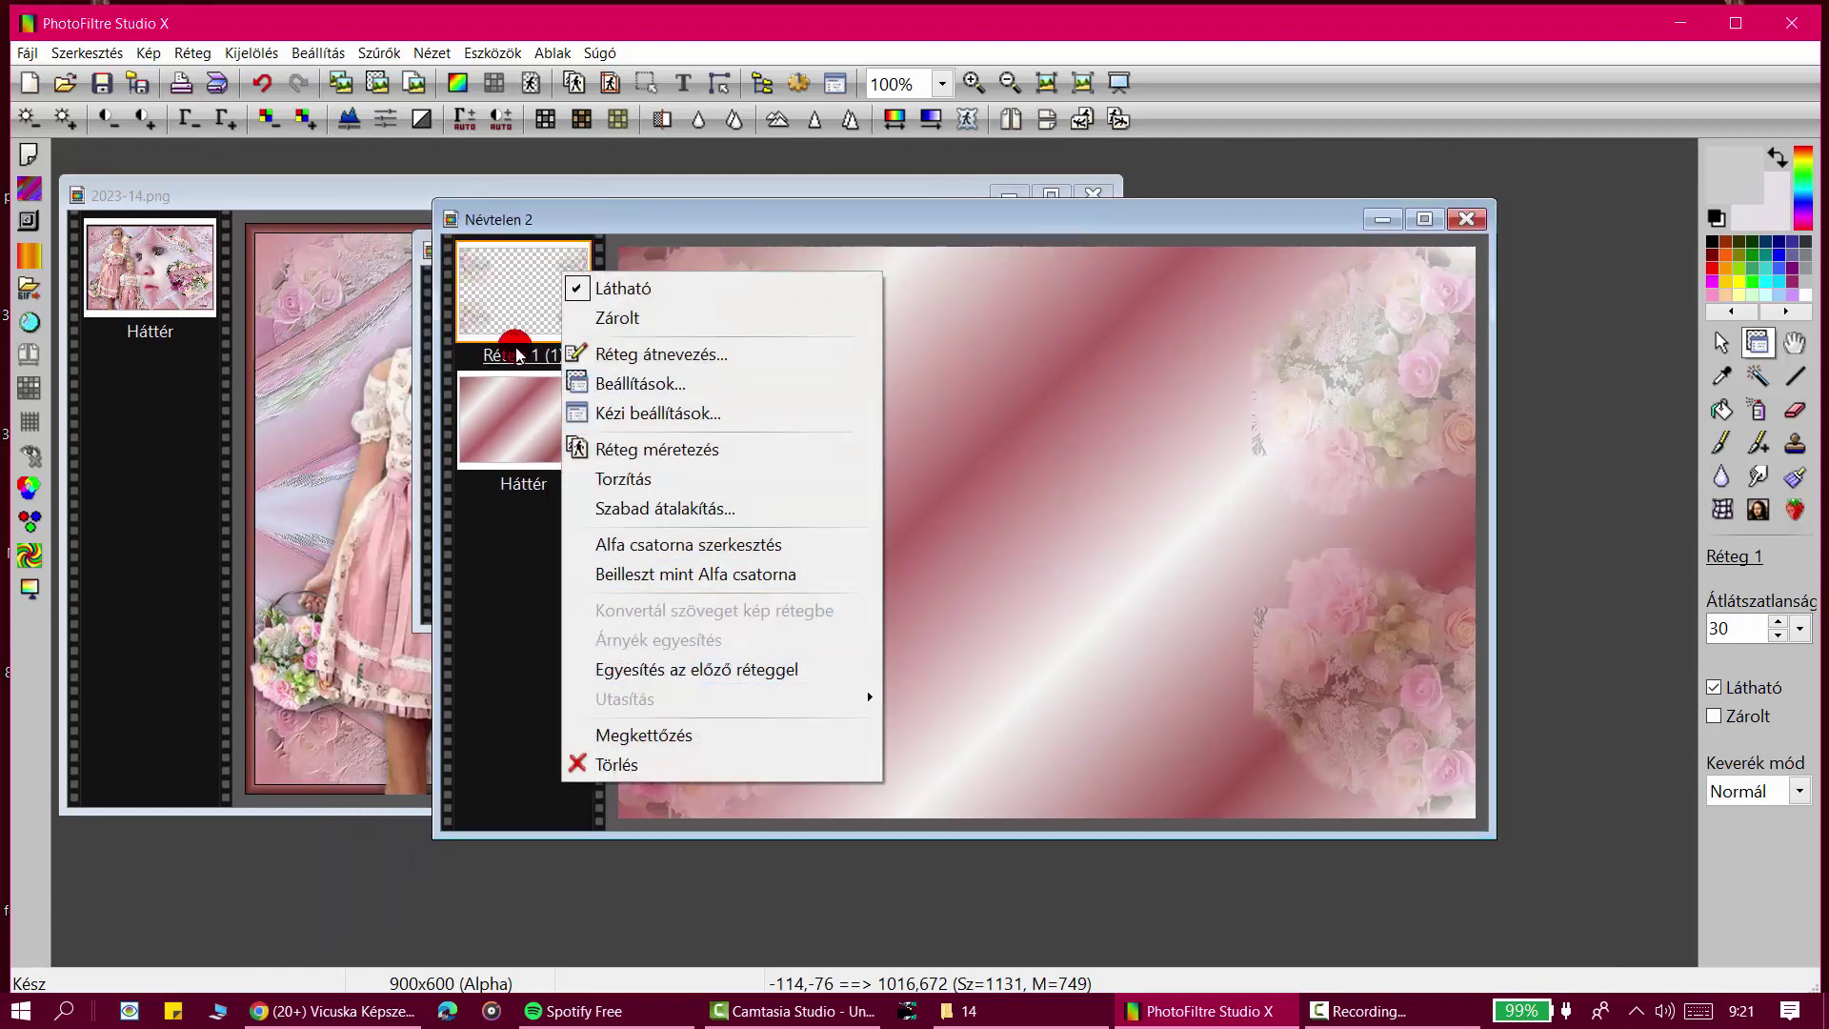
{"action": "right_click", "coordinate": [513, 280]}
{"action": "left_click", "coordinate": [615, 678]}
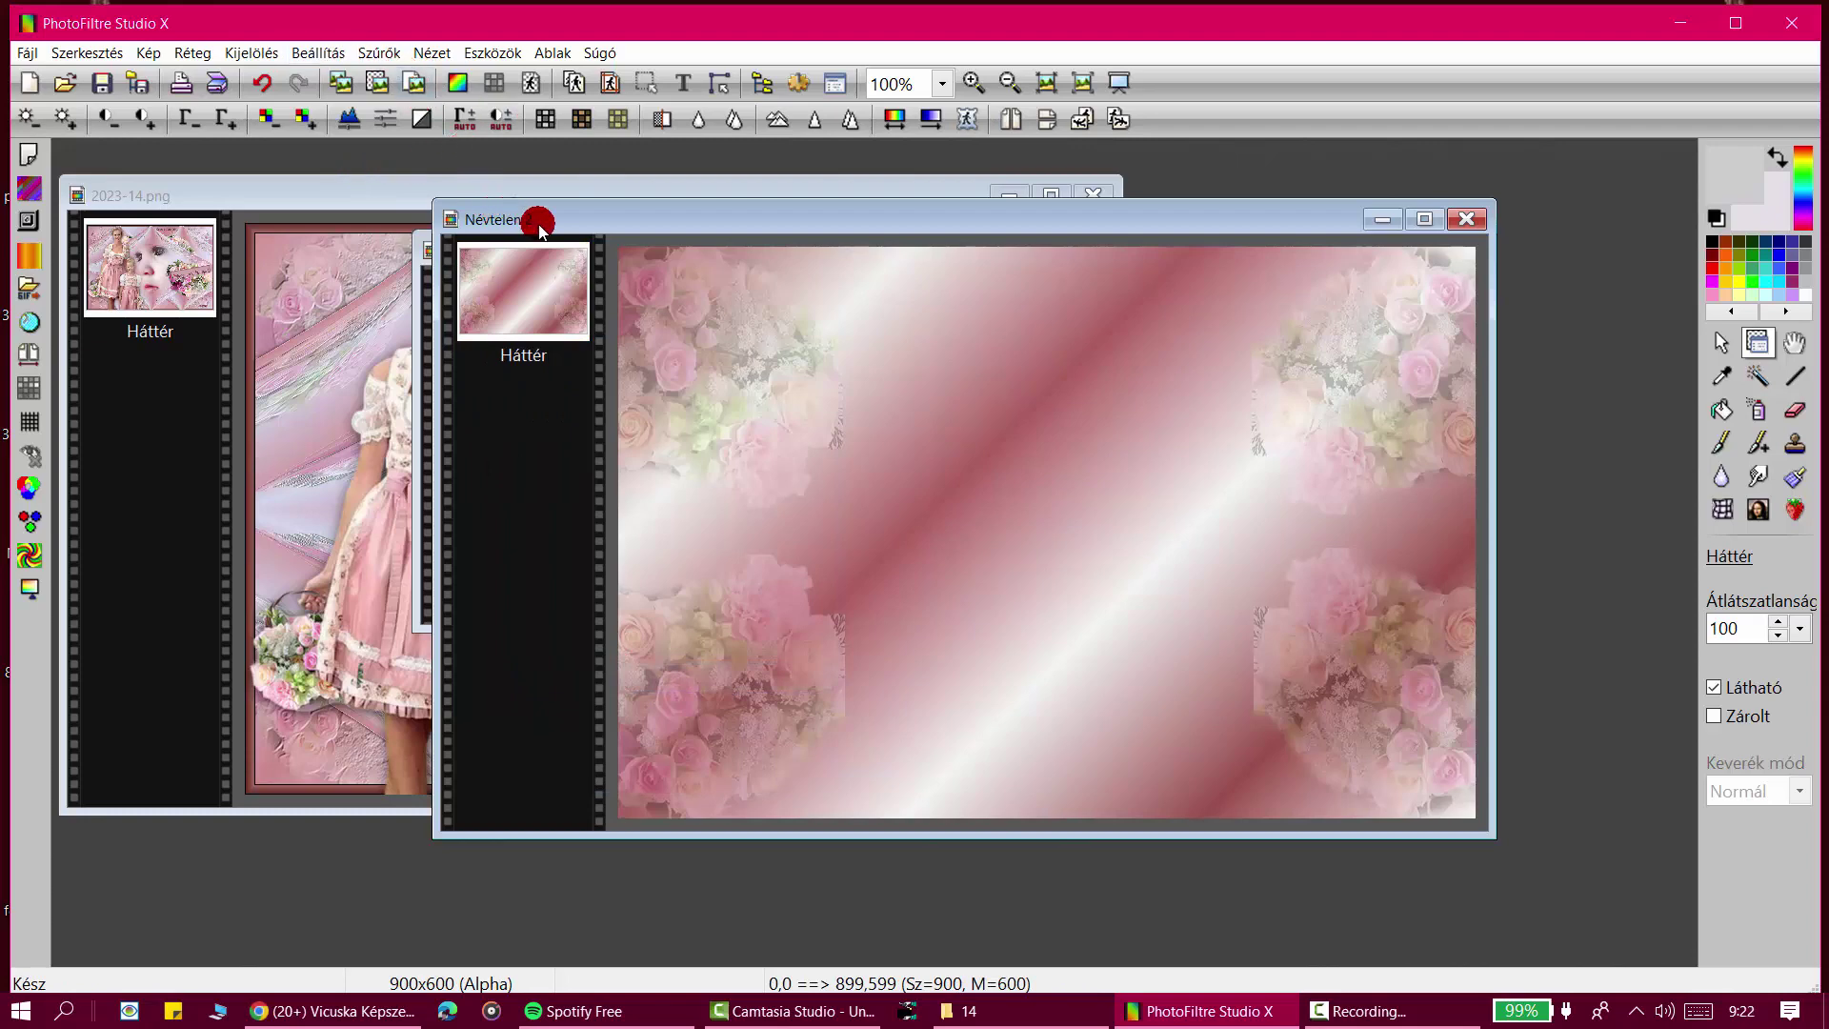
Step: Apply an emboss filter to the merged gradient and flower background
{"action": "left_click_drag", "start_coordinate": [539, 230], "coordinate": [525, 219]}
{"action": "left_click", "coordinate": [379, 52]}
{"action": "mouse_move", "coordinate": [422, 212]}
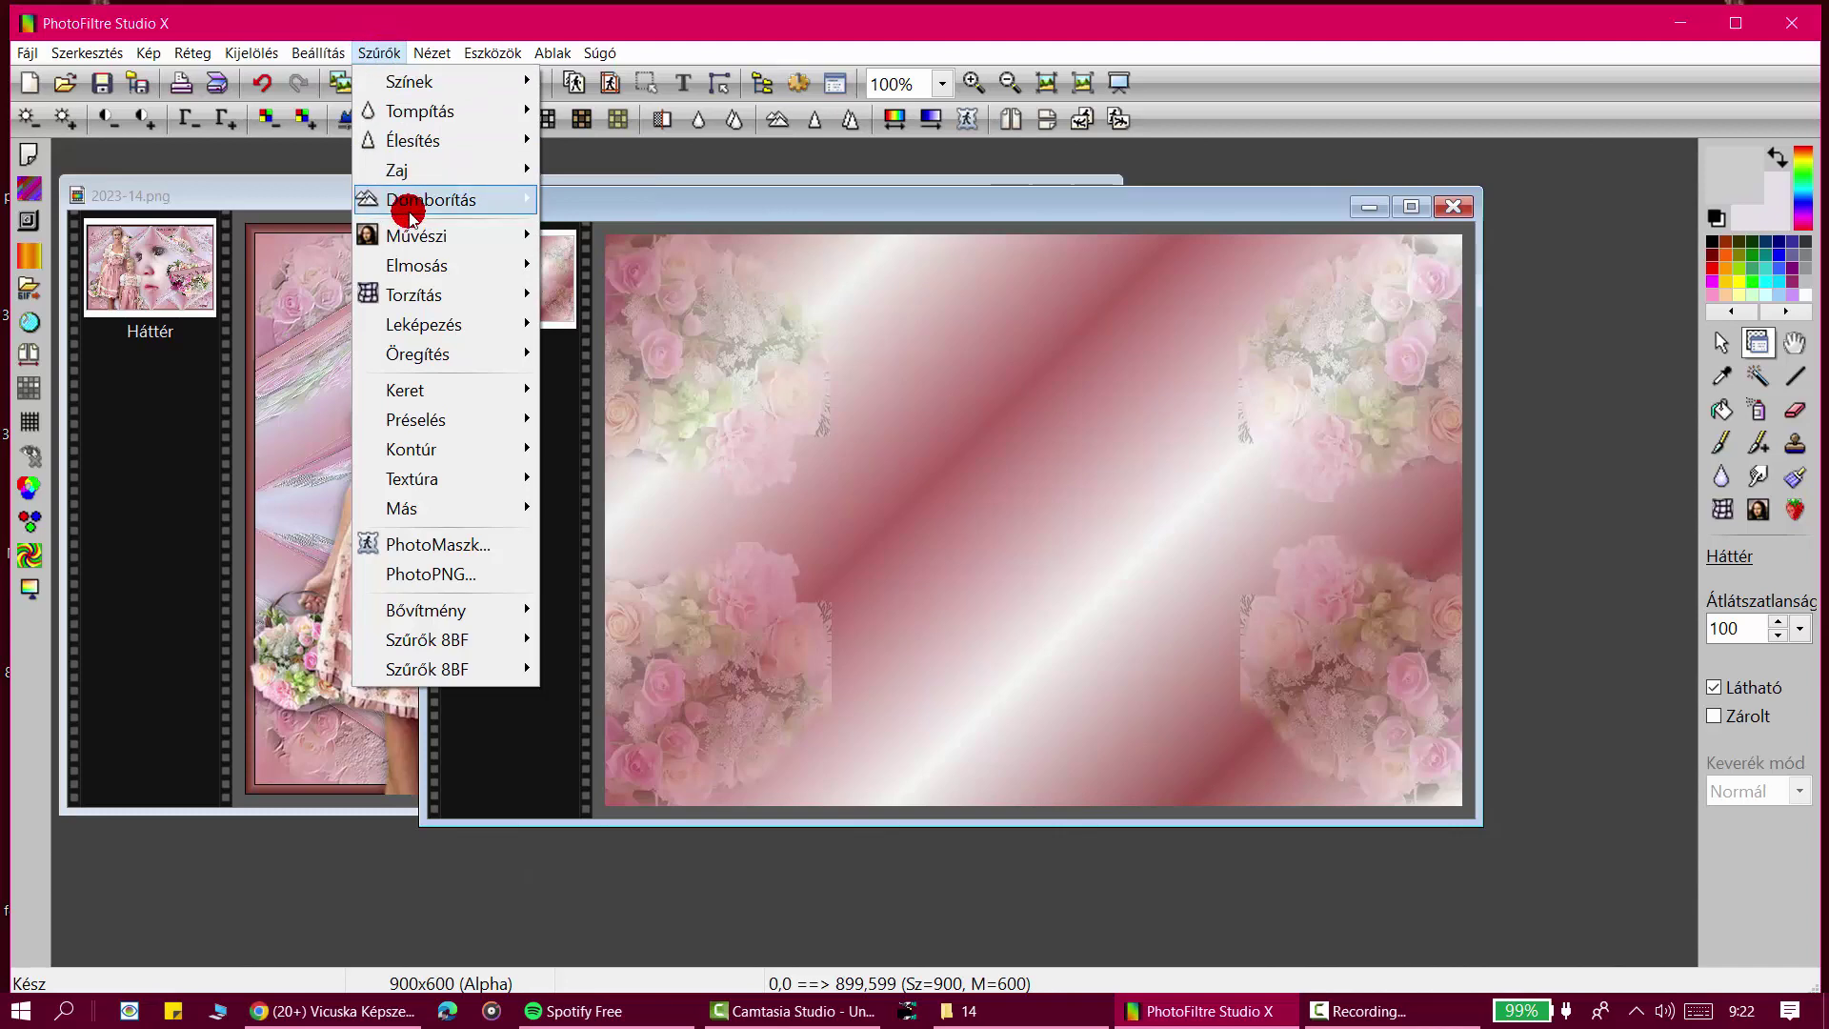
{"action": "mouse_move", "coordinate": [494, 205]}
{"action": "left_click", "coordinate": [566, 231]}
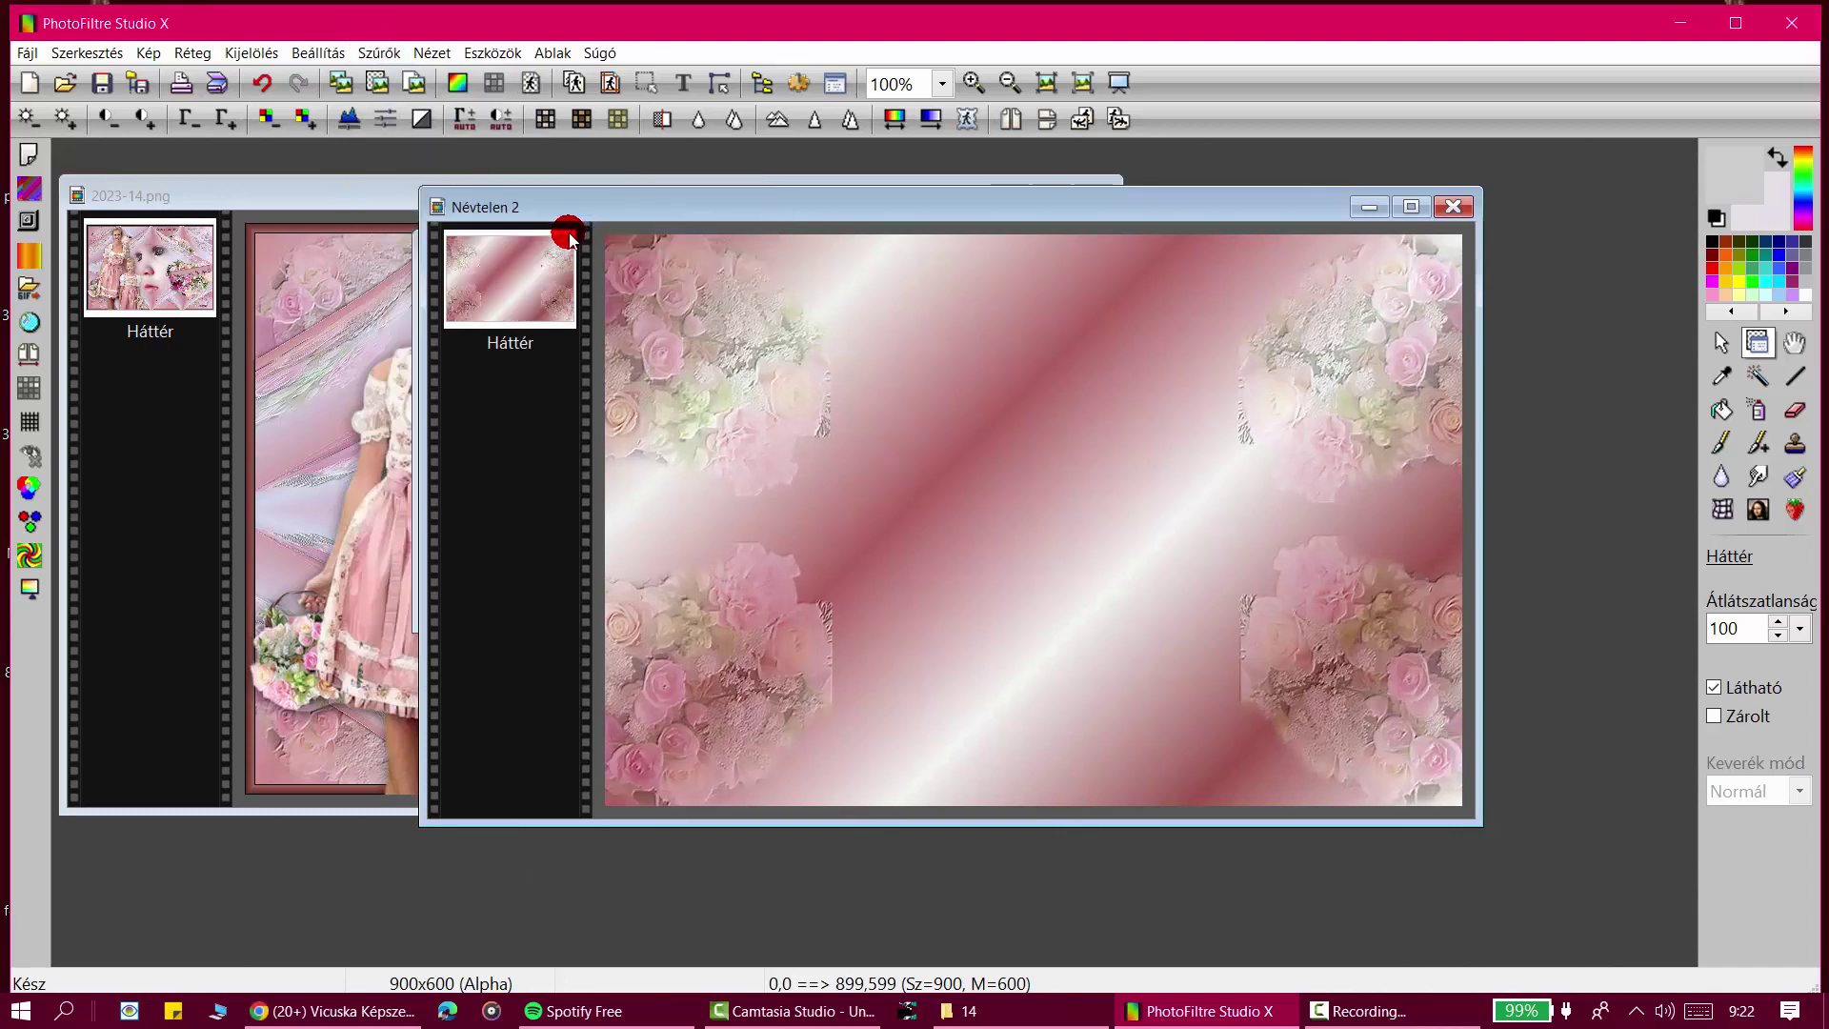
Step: Duplicate the embossed background as a new layer and minimize the flower bouquet image
{"action": "left_click_drag", "start_coordinate": [640, 214], "coordinate": [778, 250]}
{"action": "right_click", "coordinate": [640, 316]}
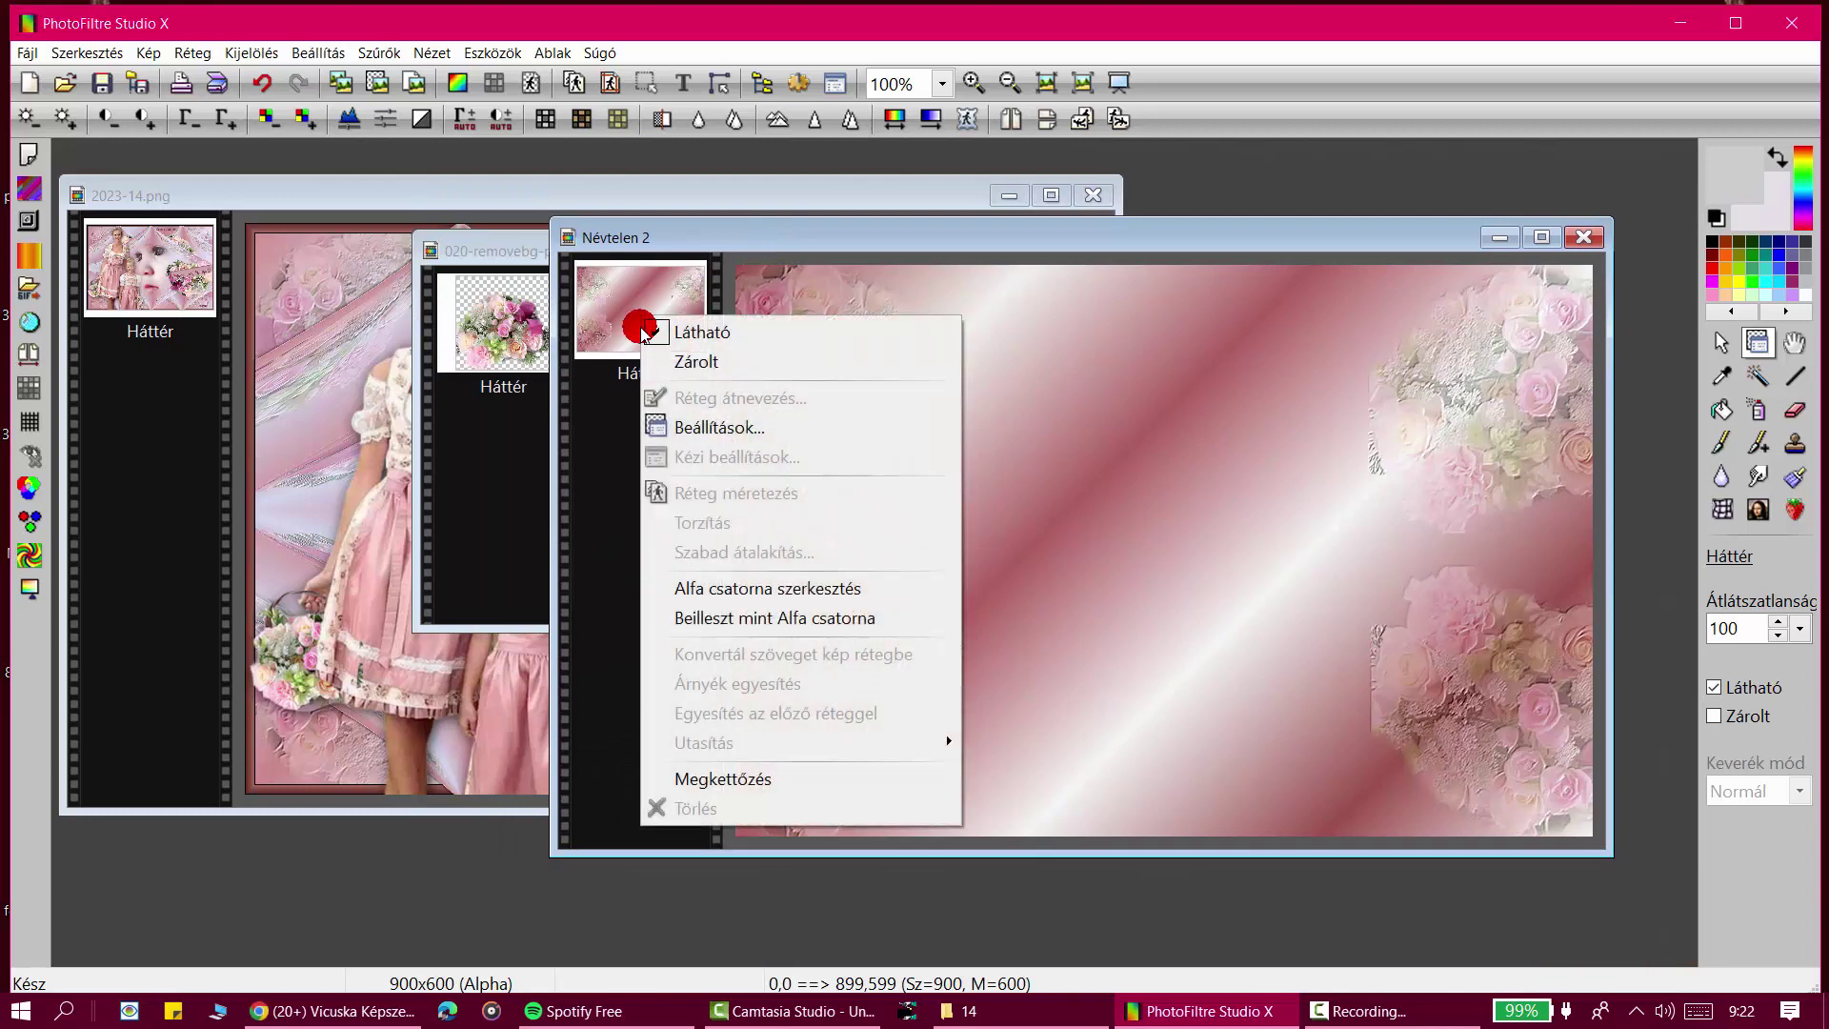
{"action": "left_click", "coordinate": [720, 780]}
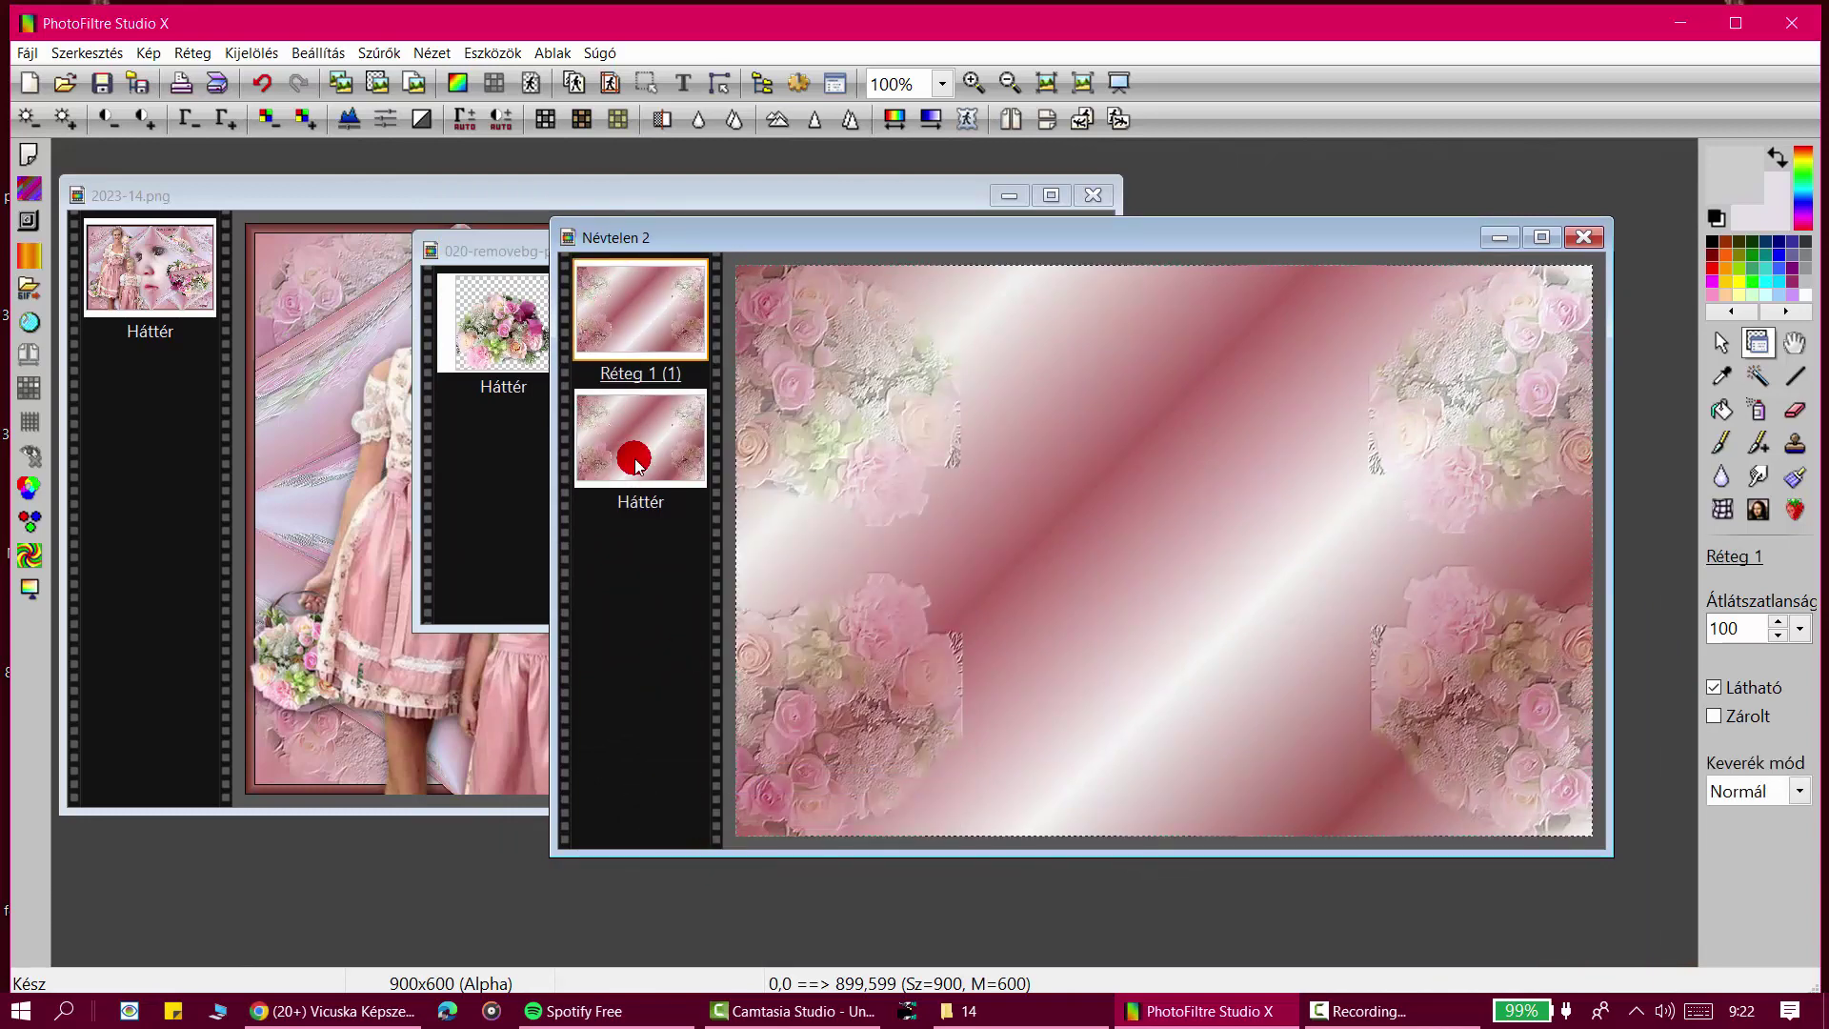
{"action": "left_click_drag", "start_coordinate": [705, 246], "coordinate": [652, 232]}
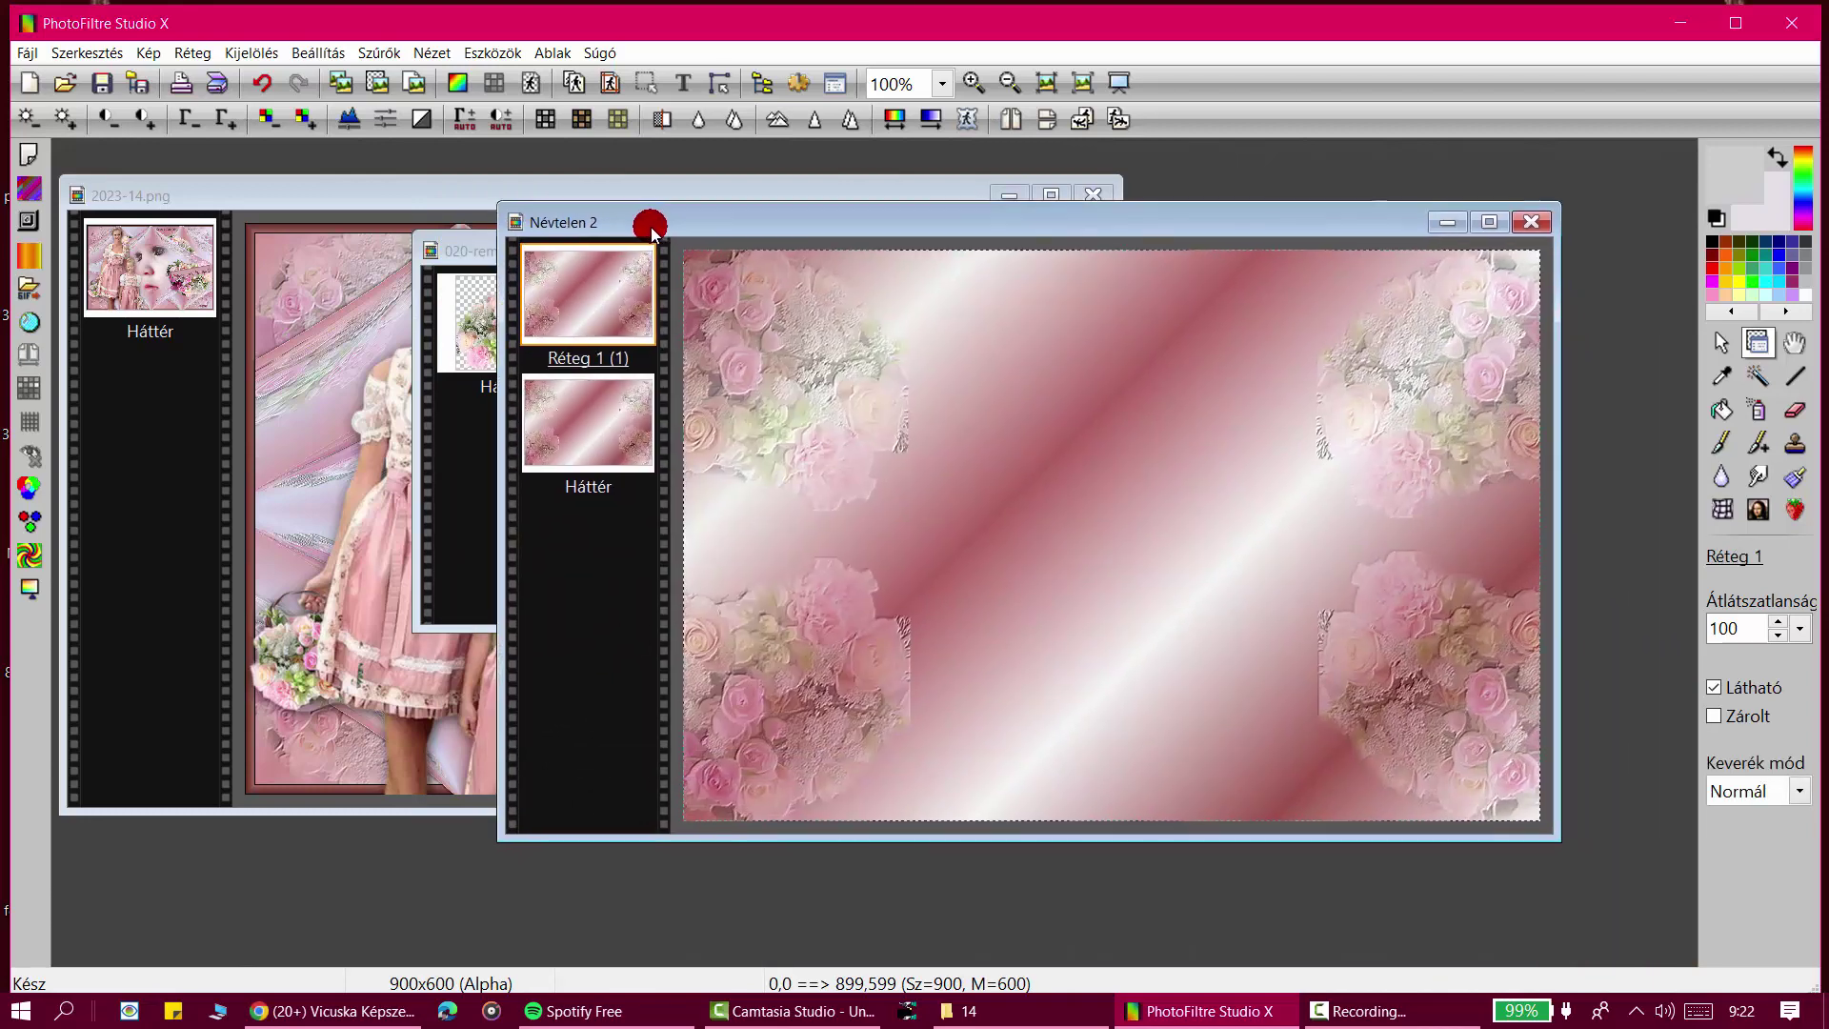
{"action": "left_click", "coordinate": [471, 265]}
{"action": "left_click", "coordinate": [862, 247]}
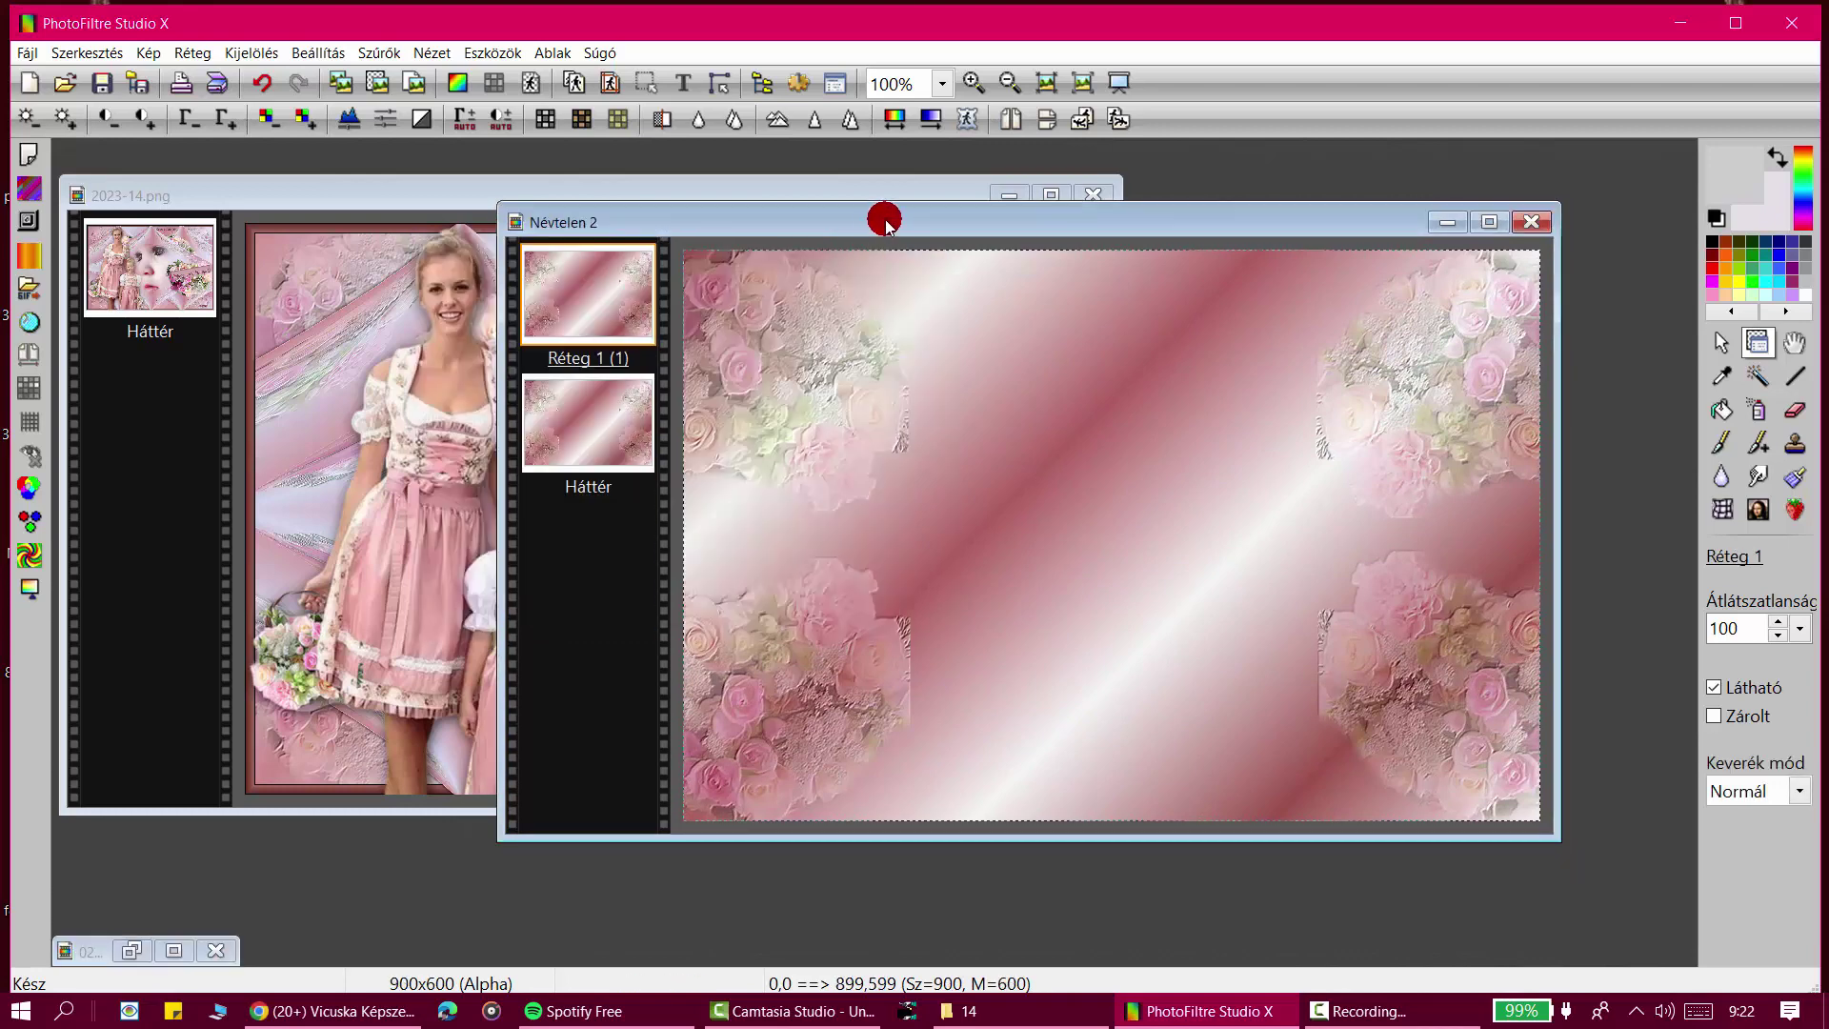
{"action": "left_click_drag", "start_coordinate": [886, 222], "coordinate": [828, 234]}
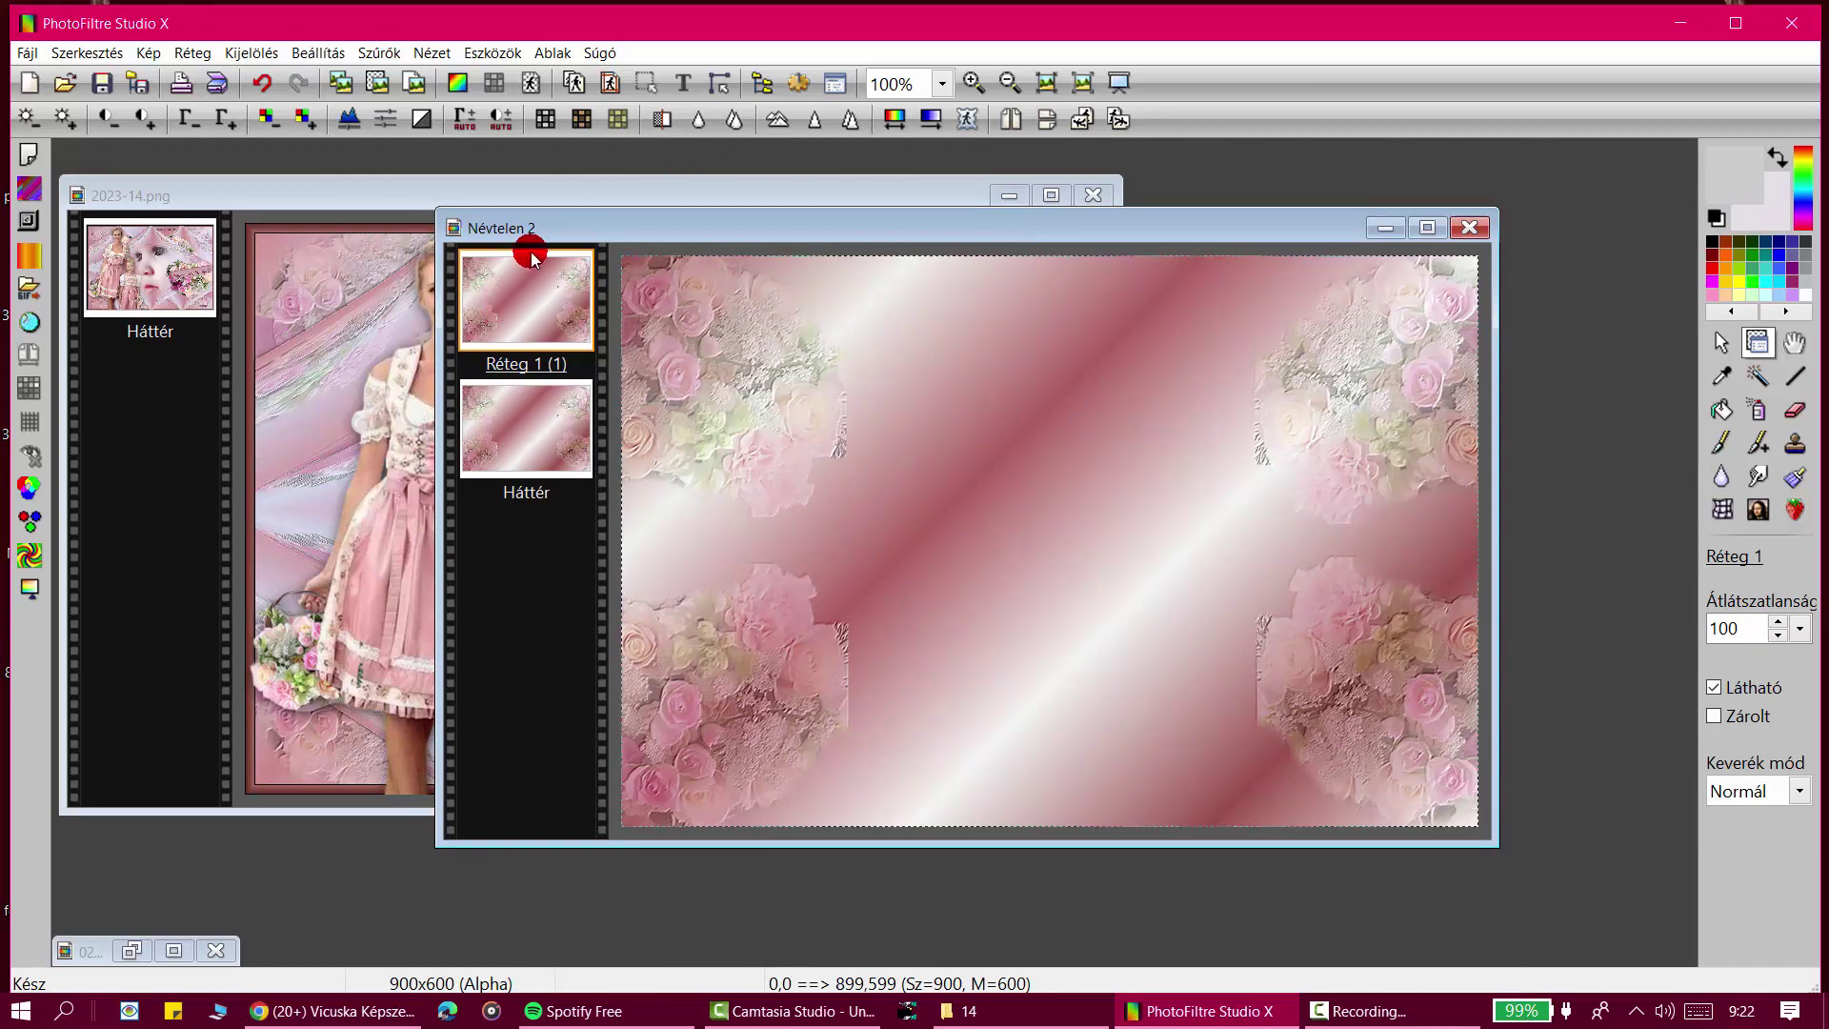
Step: Apply the spherical distortion filter to the duplicated background layer
{"action": "left_click", "coordinate": [379, 52]}
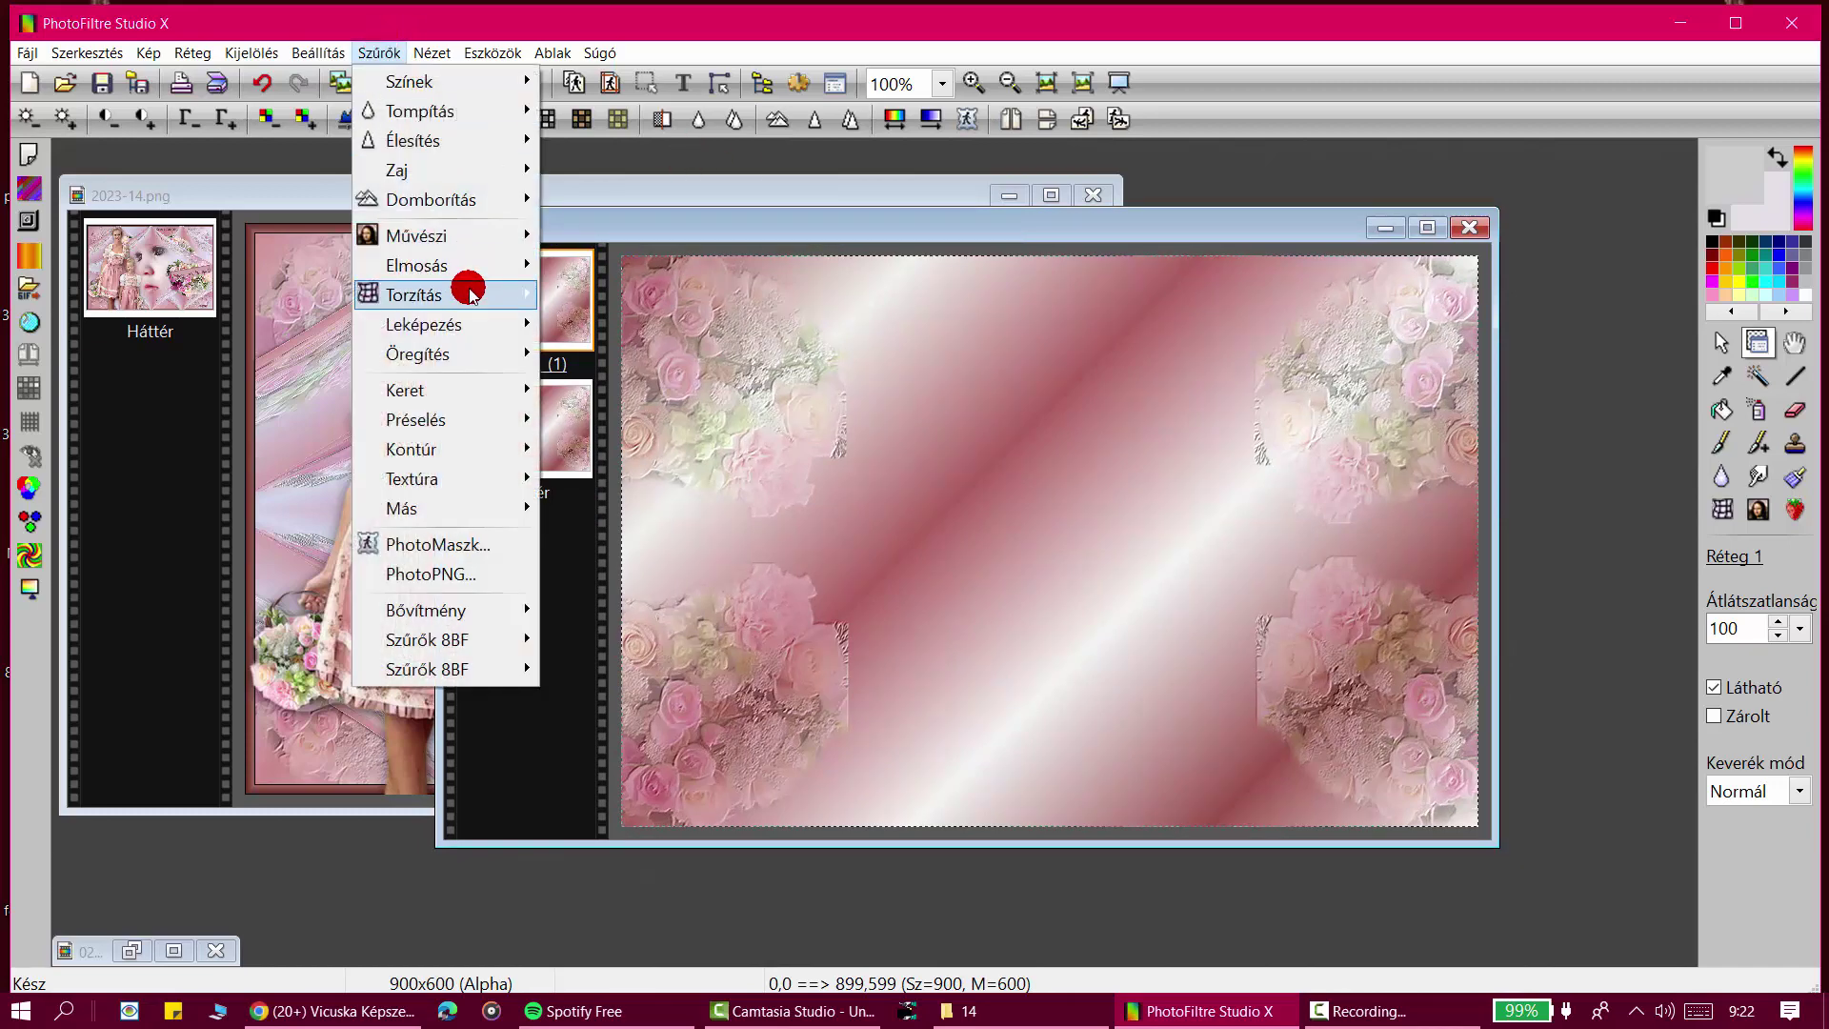
{"action": "mouse_move", "coordinate": [530, 303]}
{"action": "left_click", "coordinate": [632, 384]}
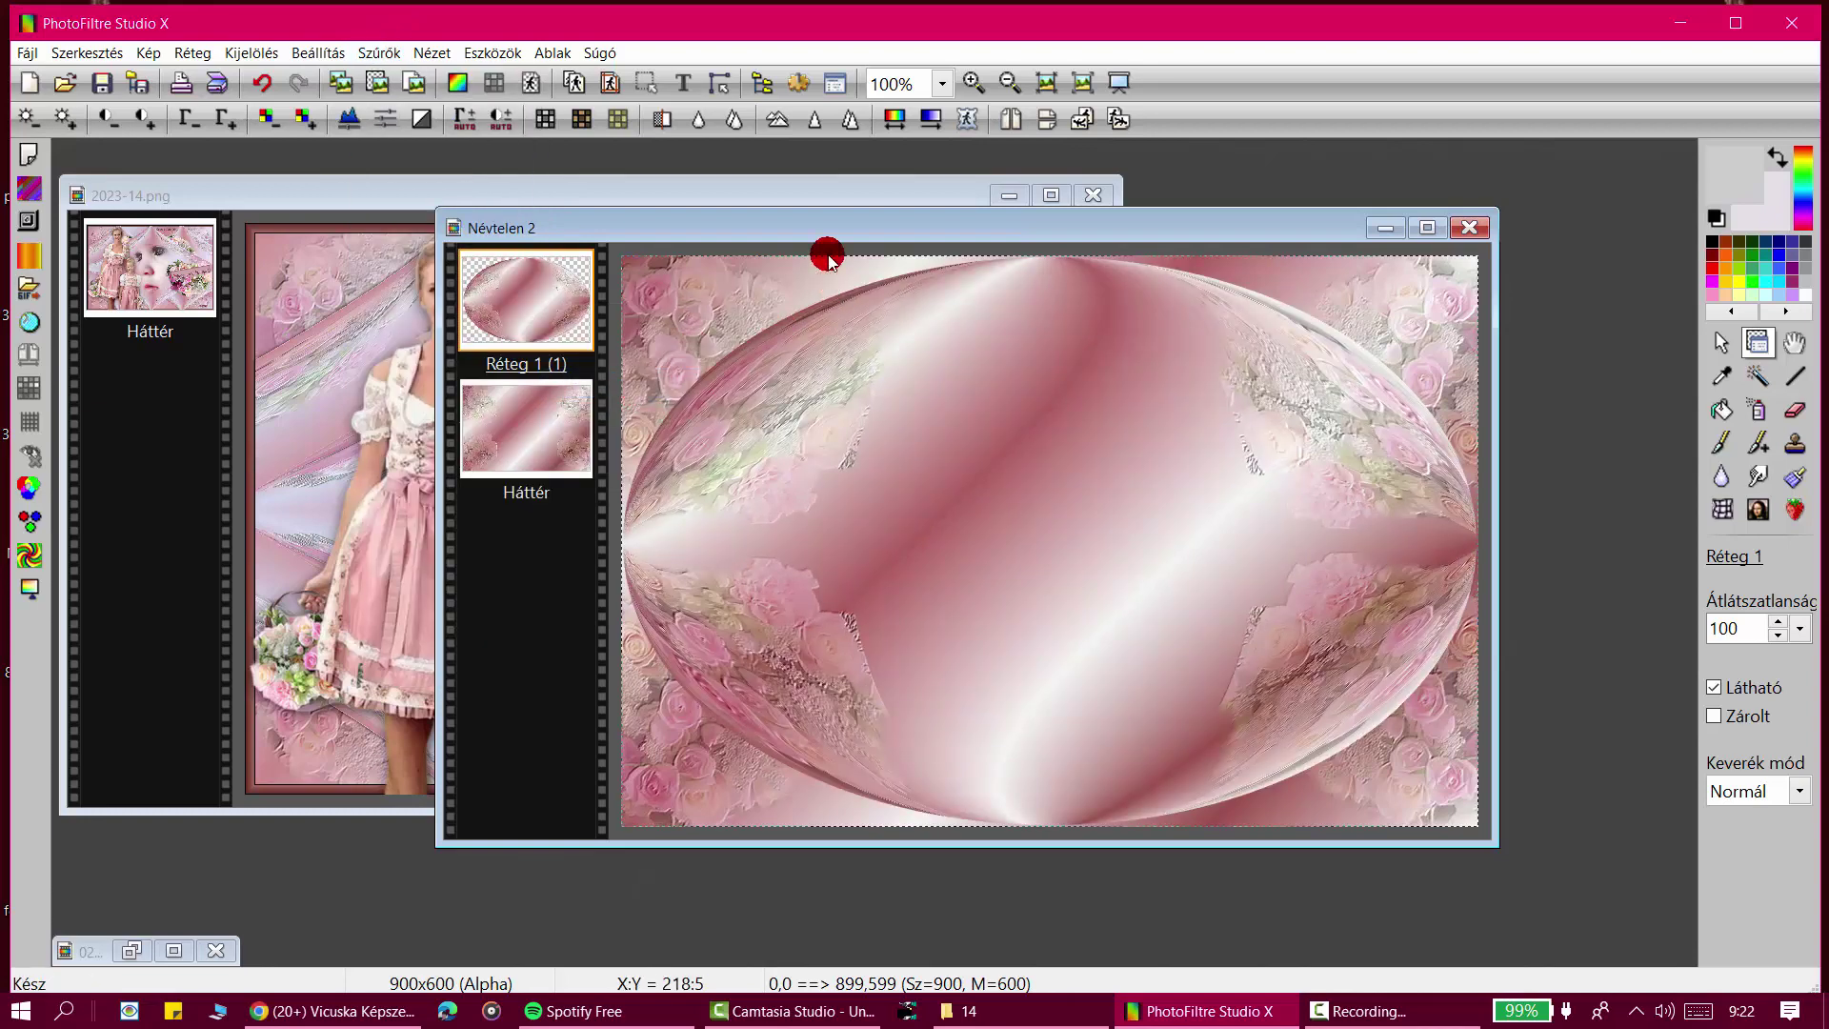
{"action": "mouse_move", "coordinate": [829, 235]}
{"action": "left_mouse_down"}
{"action": "mouse_move", "coordinate": [772, 798]}
{"action": "mouse_move", "coordinate": [831, 229]}
{"action": "mouse_move", "coordinate": [849, 731]}
{"action": "mouse_move", "coordinate": [791, 283]}
{"action": "mouse_move", "coordinate": [819, 252]}
{"action": "left_mouse_up"}
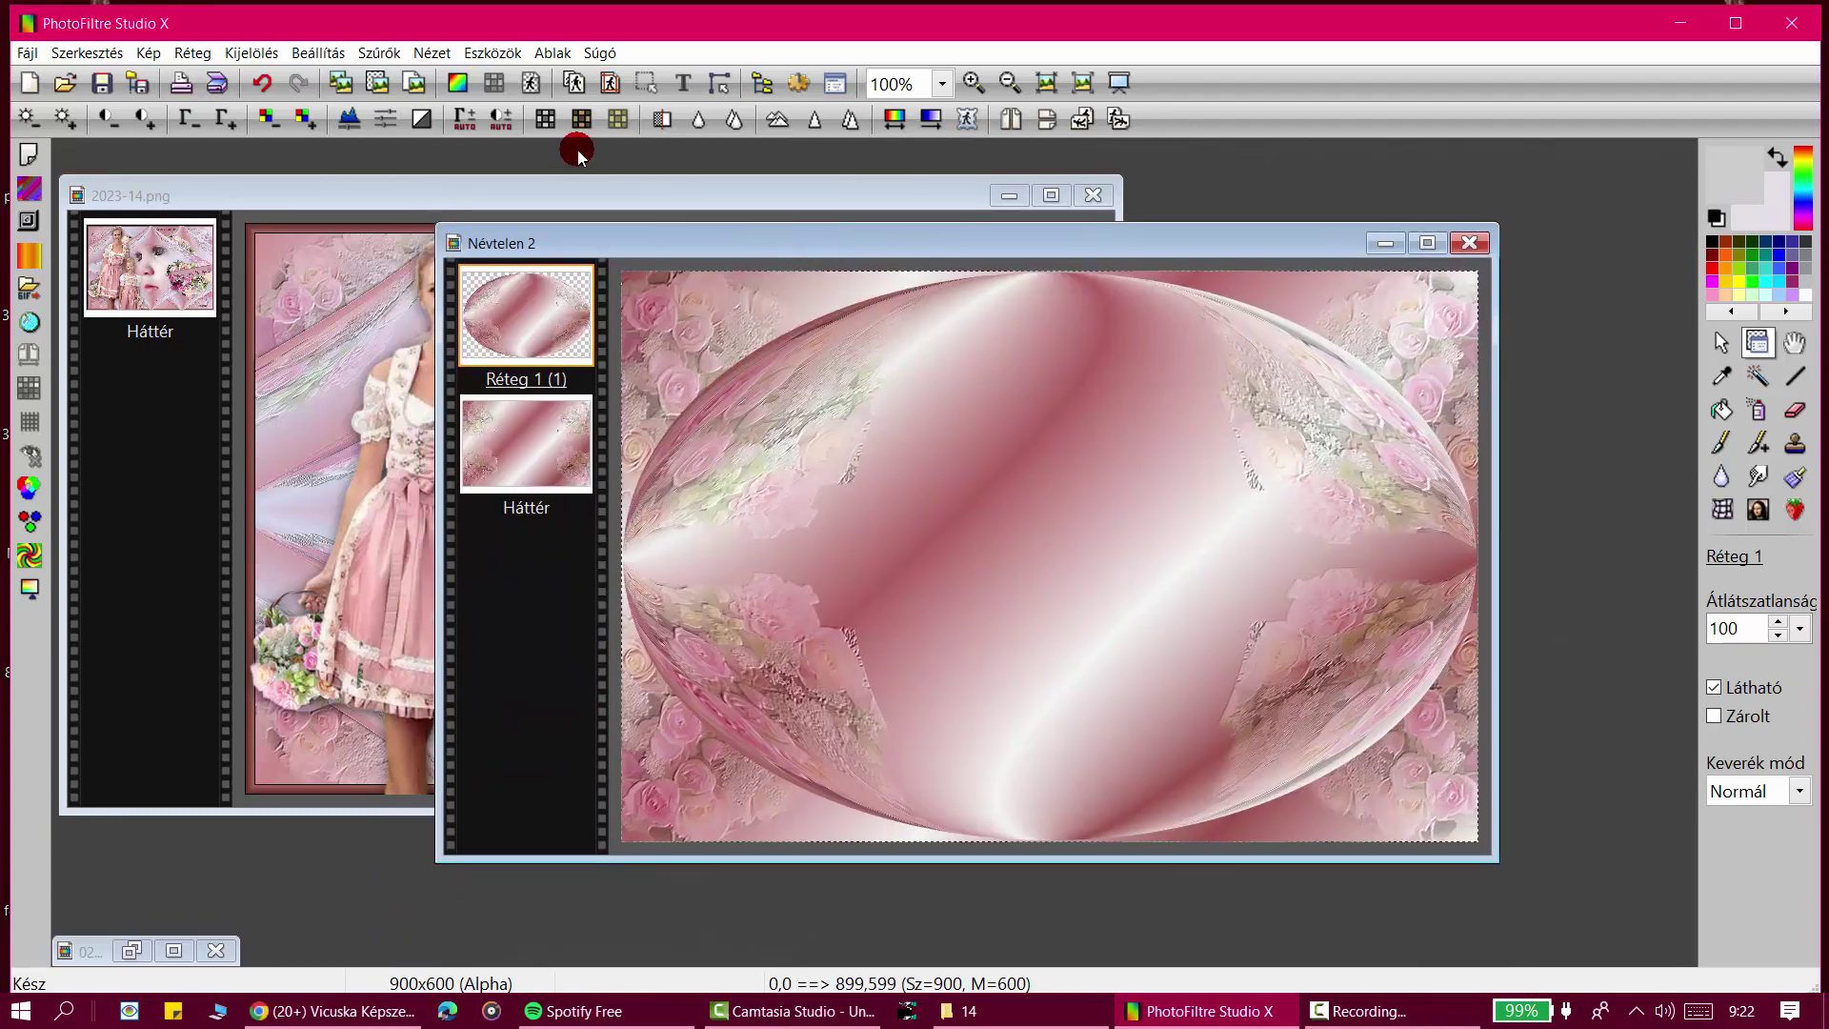
Step: Apply a trapezoid distortion to the spherical layer along the horizontal axis, with 10% upper and 200% lower distortion
{"action": "left_click_drag", "start_coordinate": [692, 274], "coordinate": [638, 251]}
{"action": "left_click", "coordinate": [381, 53]}
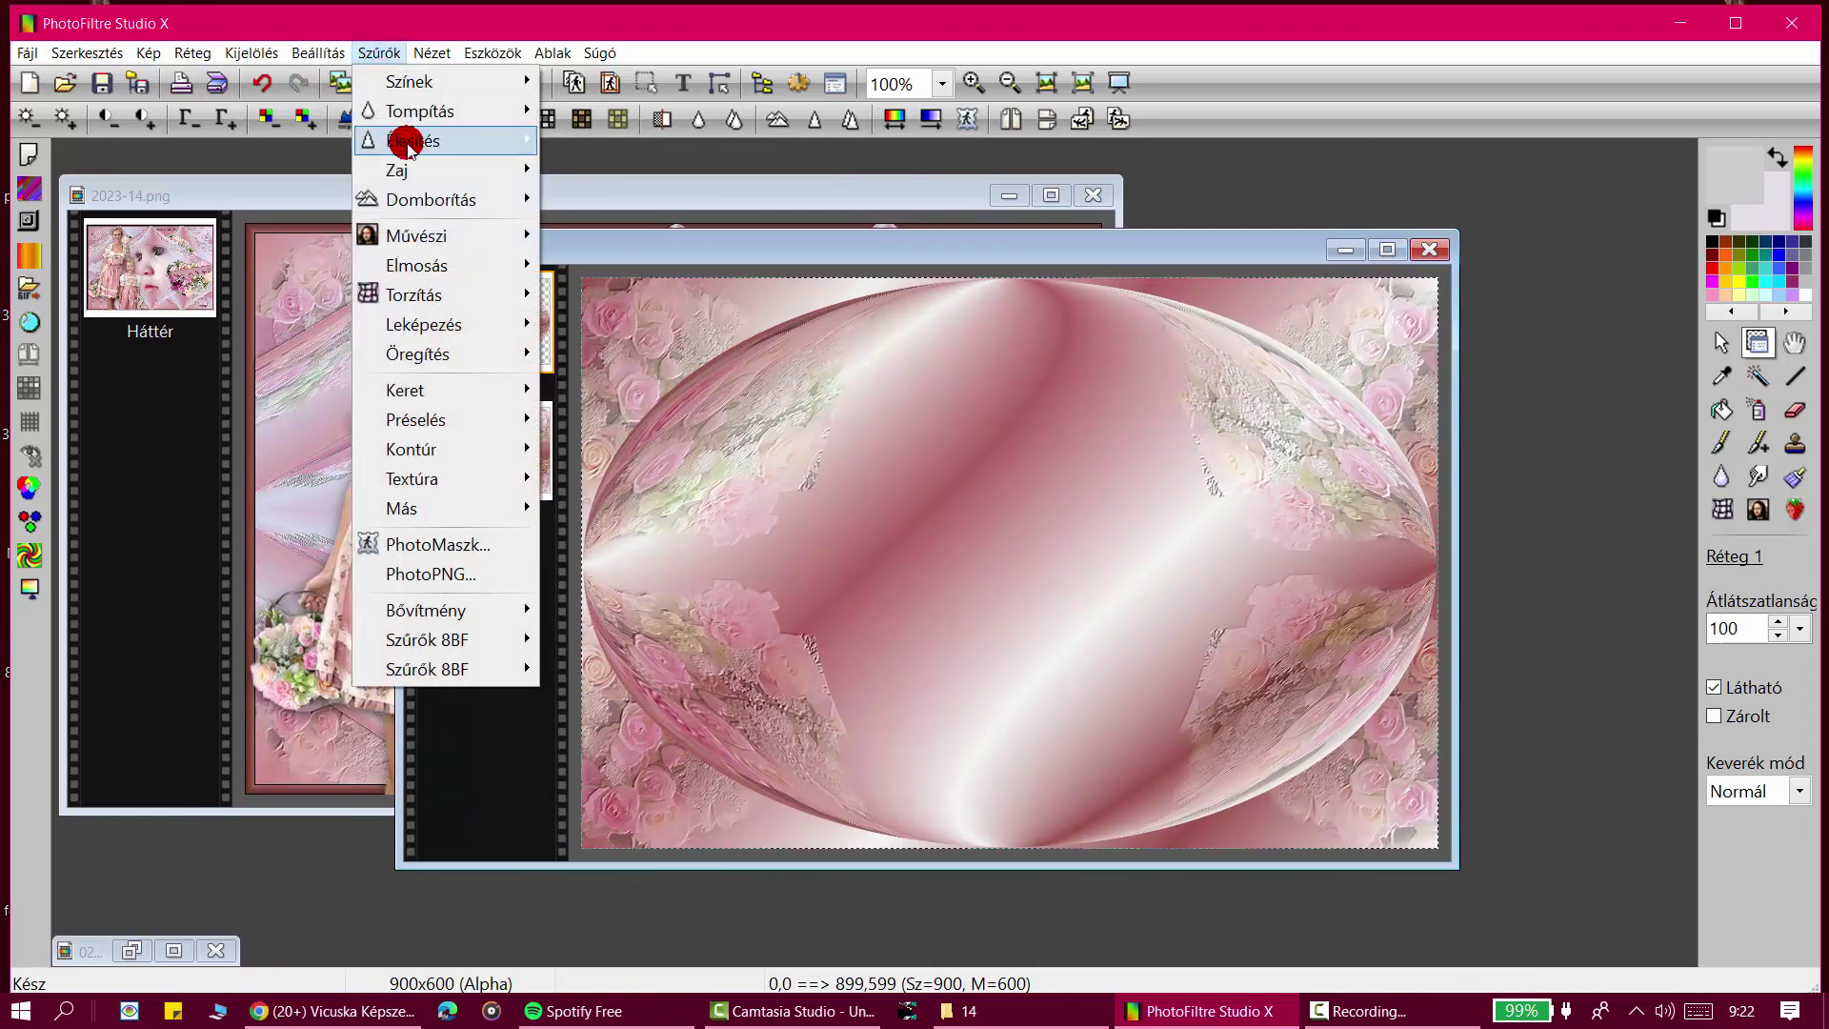
{"action": "mouse_move", "coordinate": [454, 294]}
{"action": "left_click", "coordinate": [545, 295]}
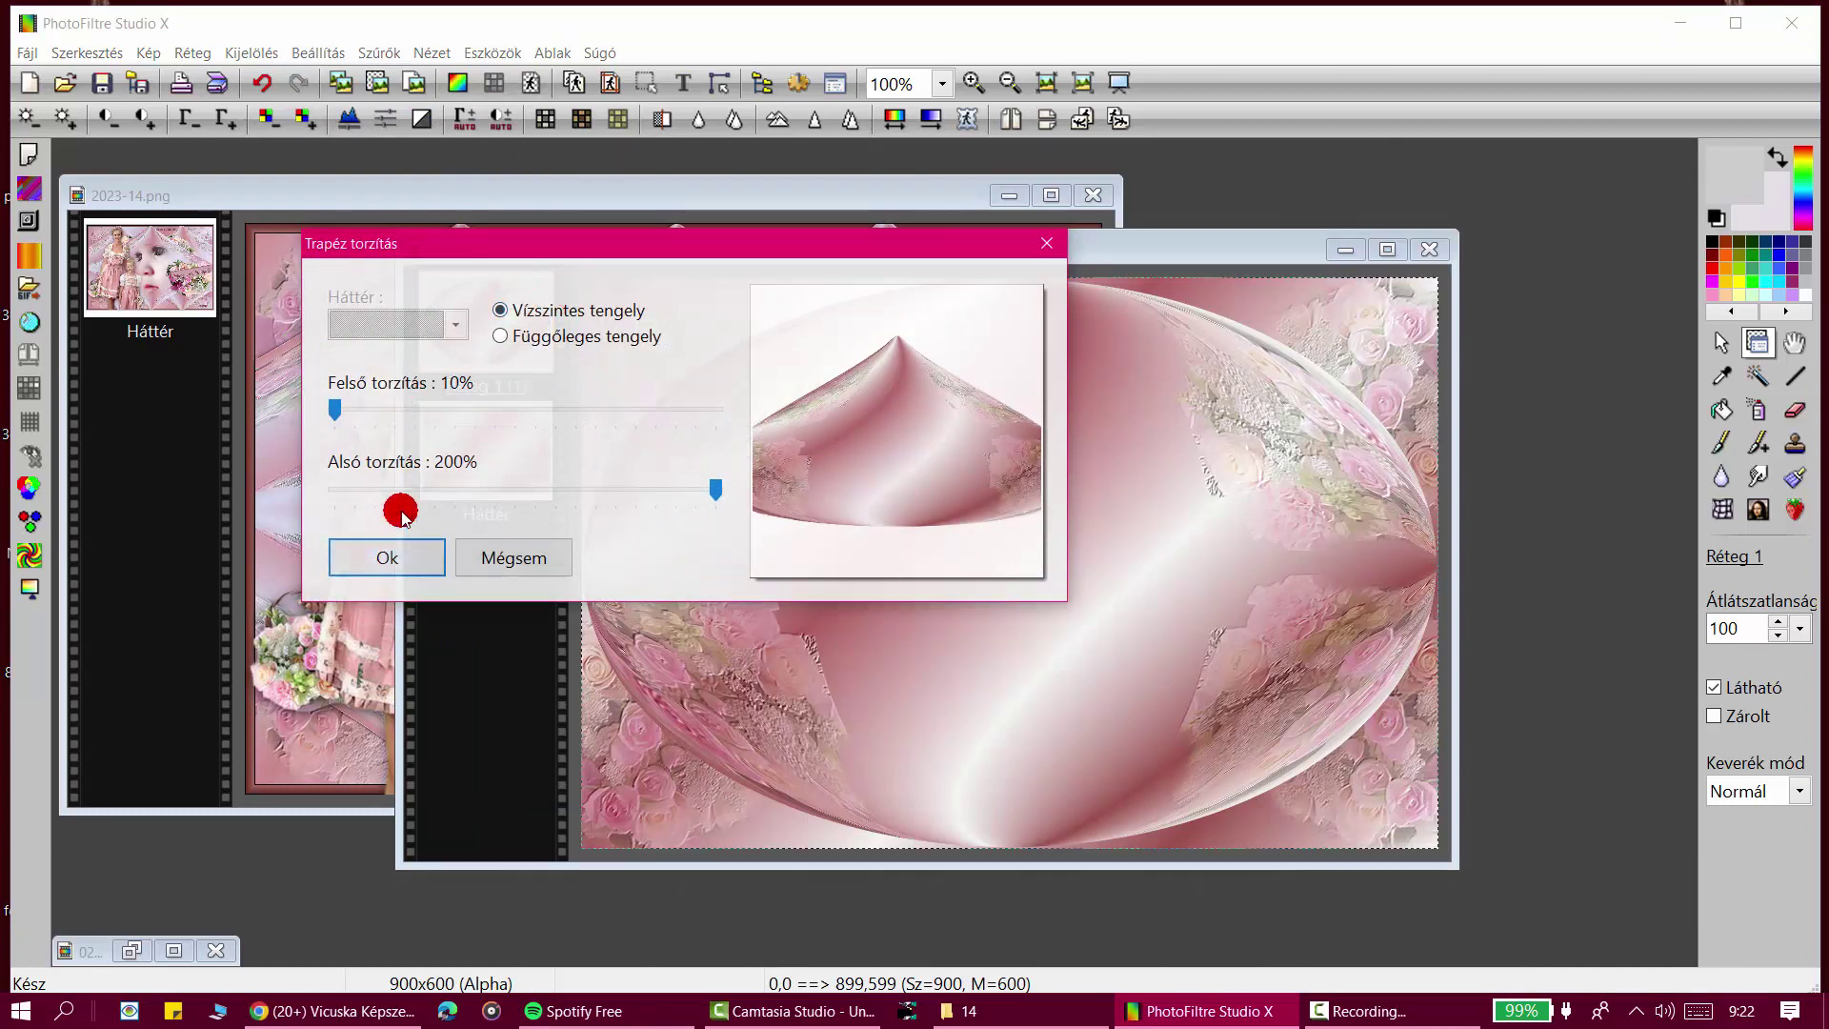
{"action": "left_click", "coordinate": [374, 560]}
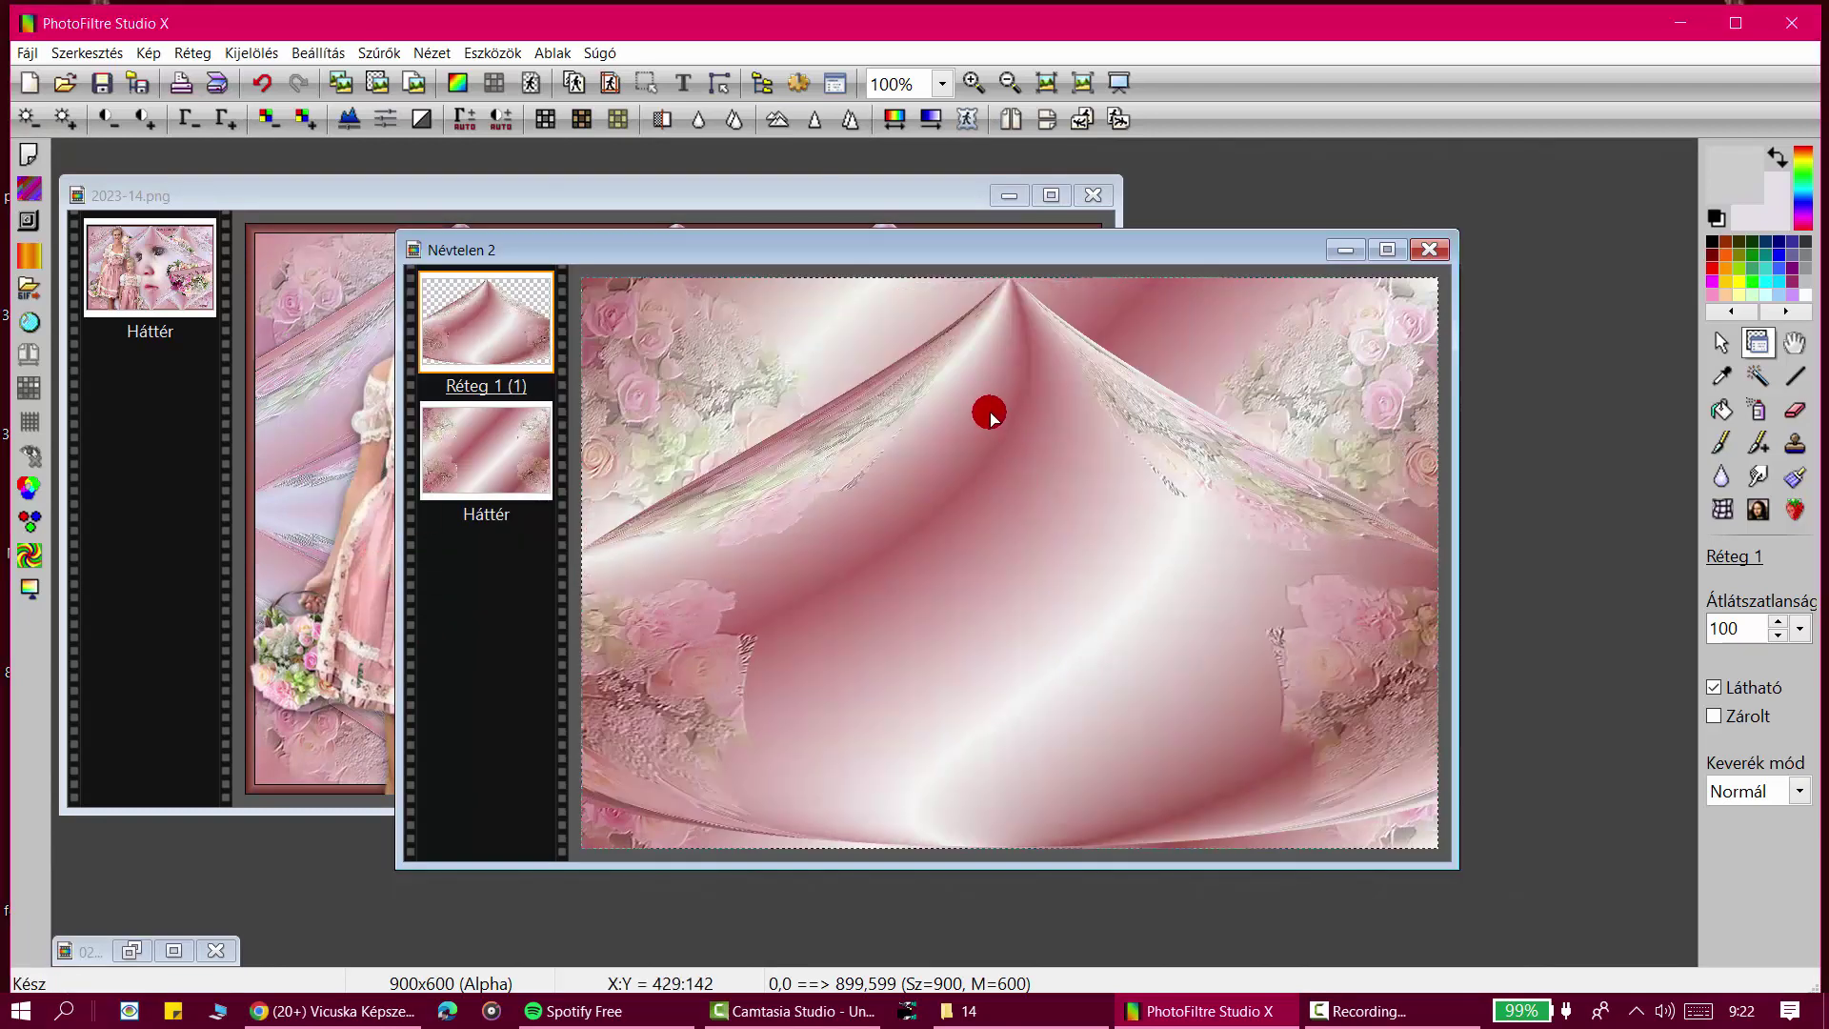
Step: Duplicate the peaked layer and position both at the image's upper edge, with the lower layer shifted left of the copy
{"action": "left_click_drag", "start_coordinate": [1006, 447], "coordinate": [1010, 447]}
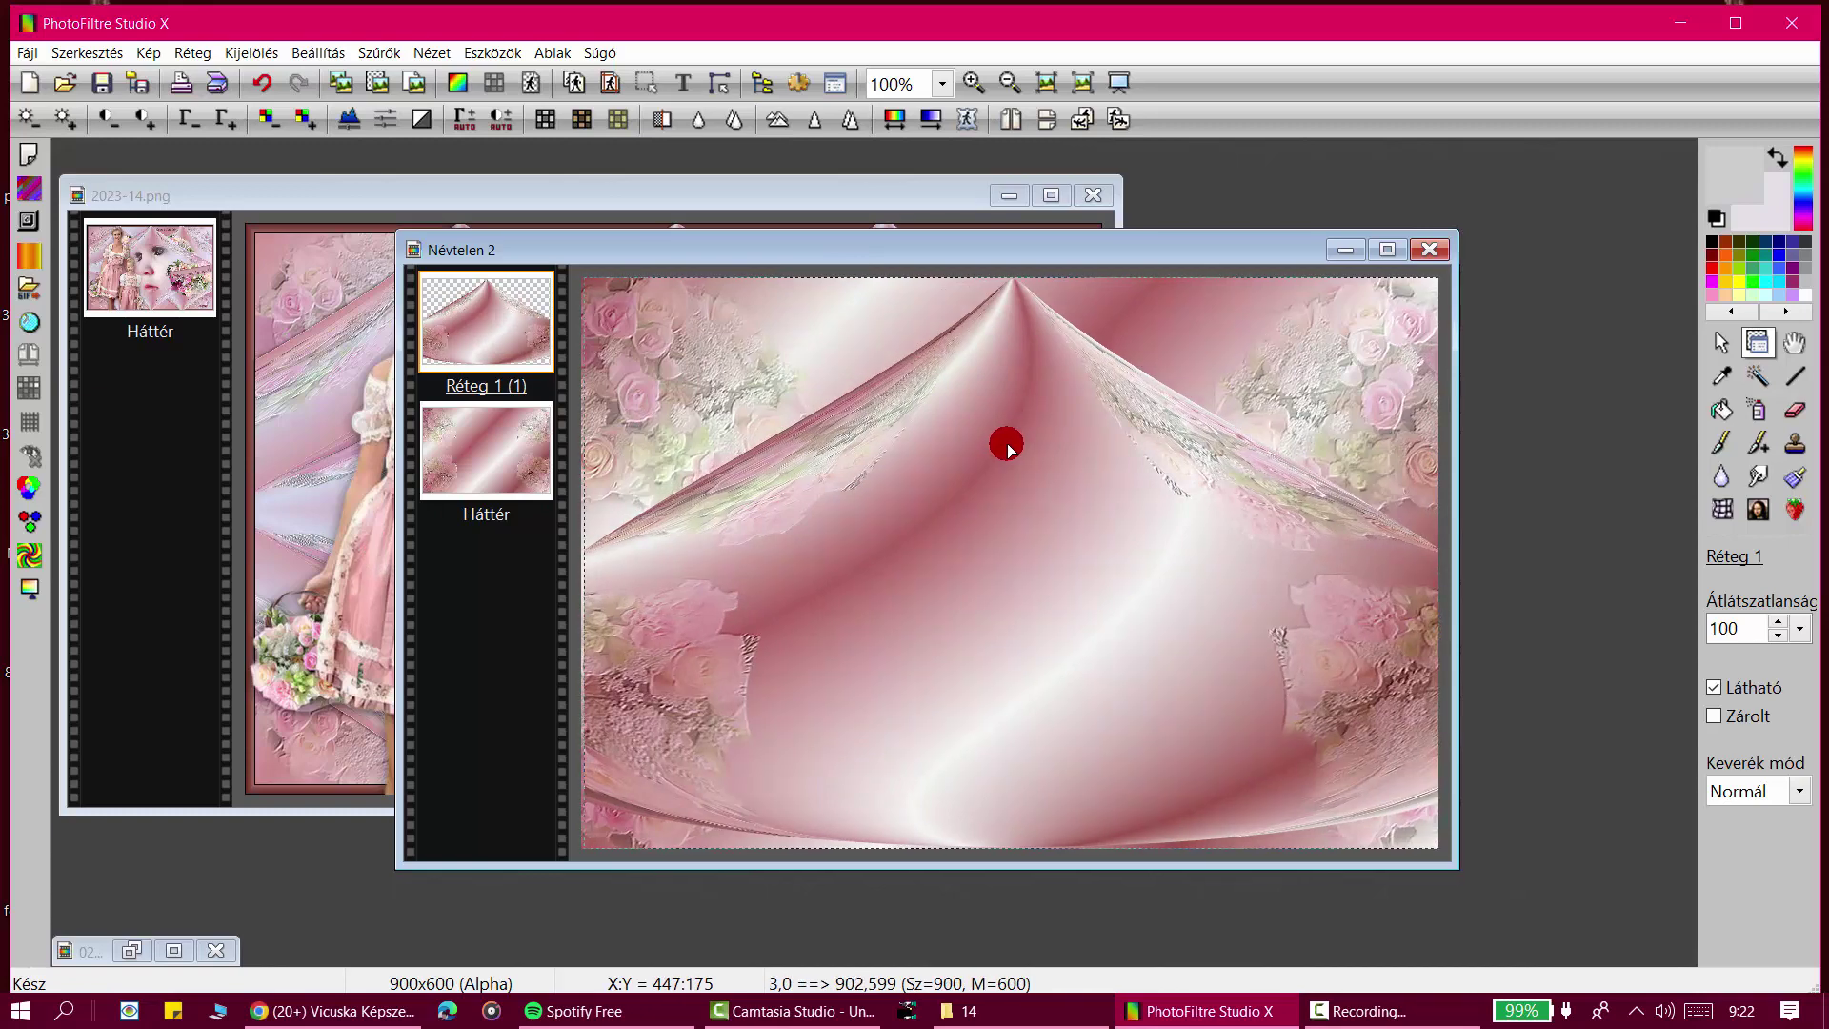
{"action": "right_click", "coordinate": [1006, 420]}
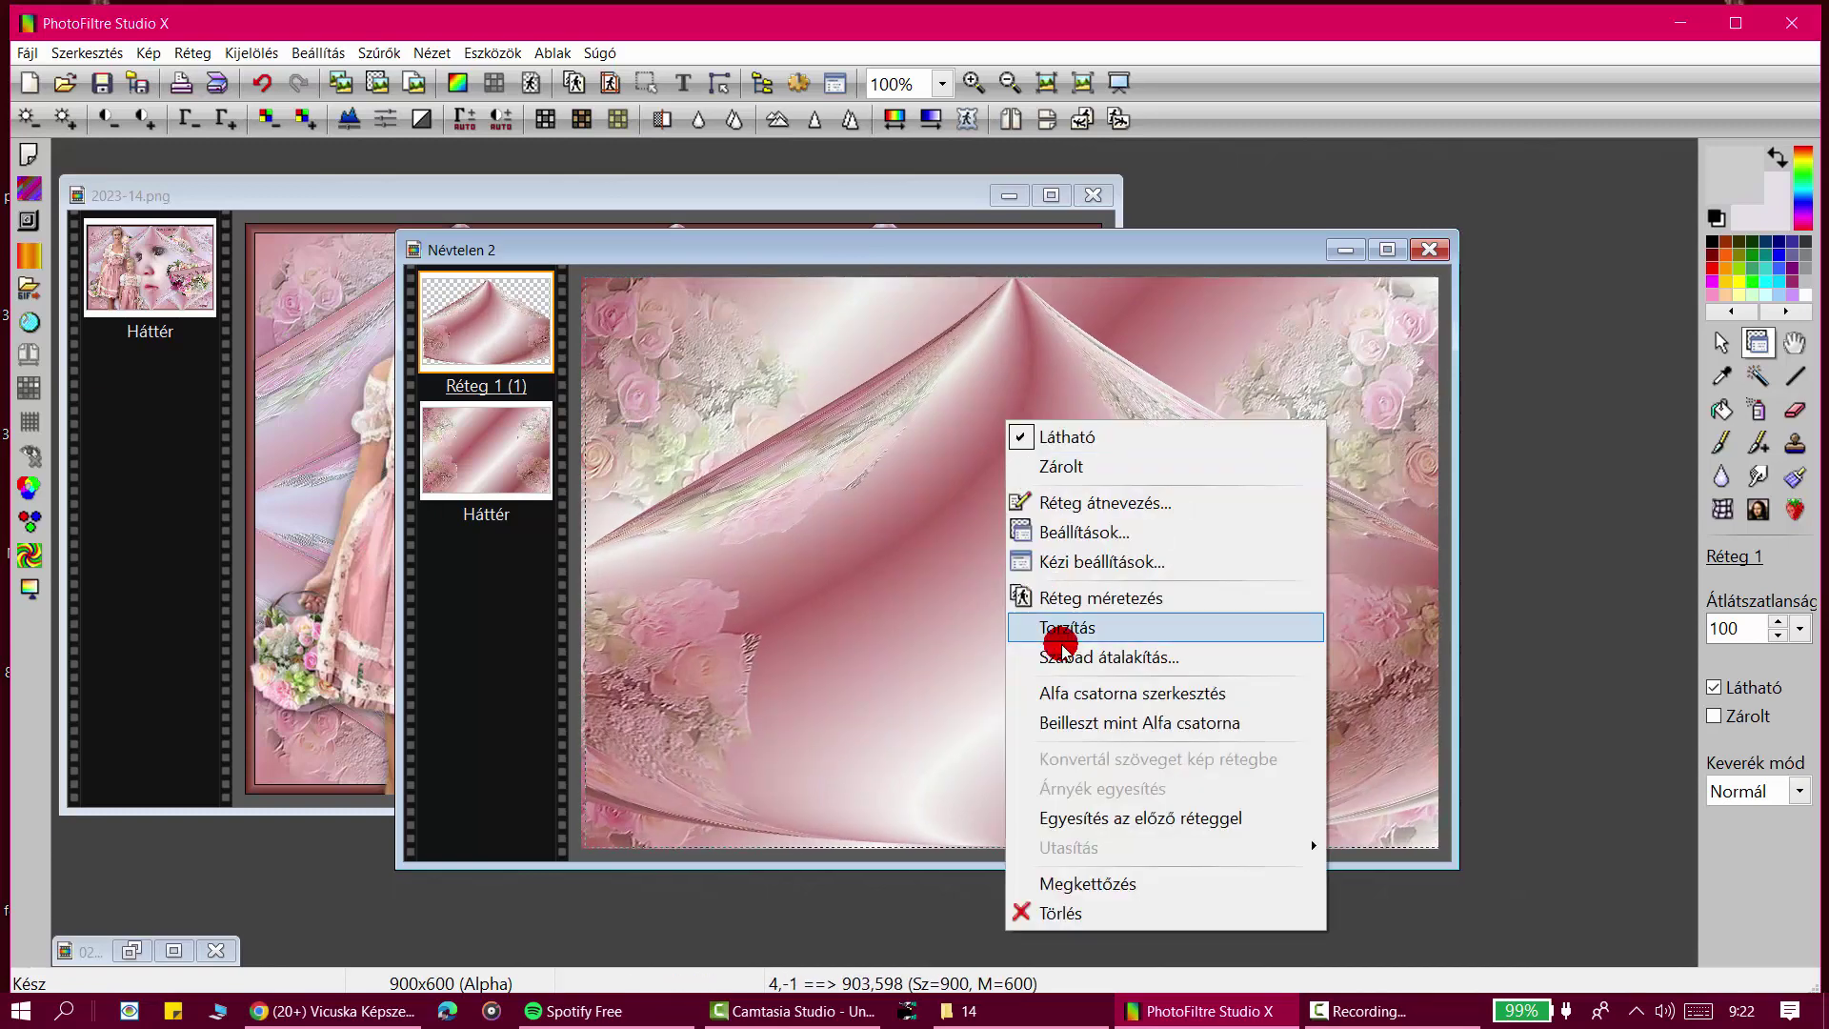
{"action": "left_click", "coordinate": [1091, 881]}
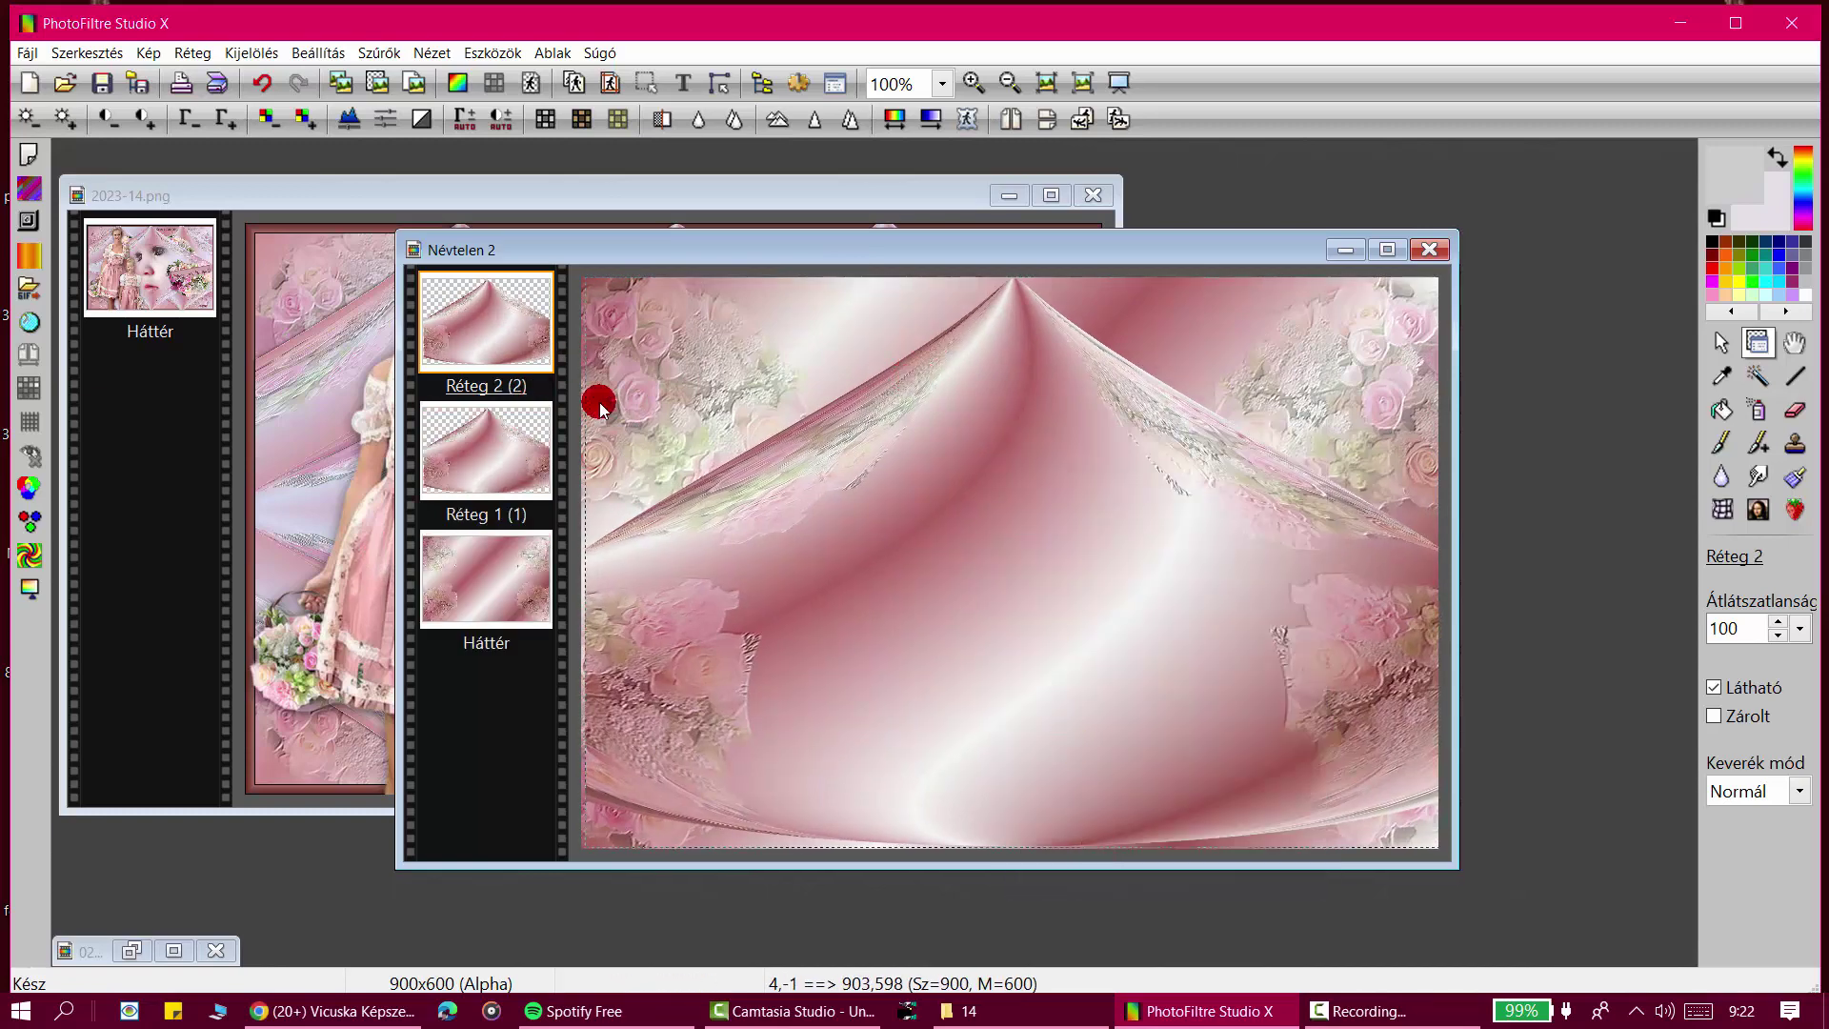
{"action": "left_click_drag", "start_coordinate": [853, 408], "coordinate": [841, 476]}
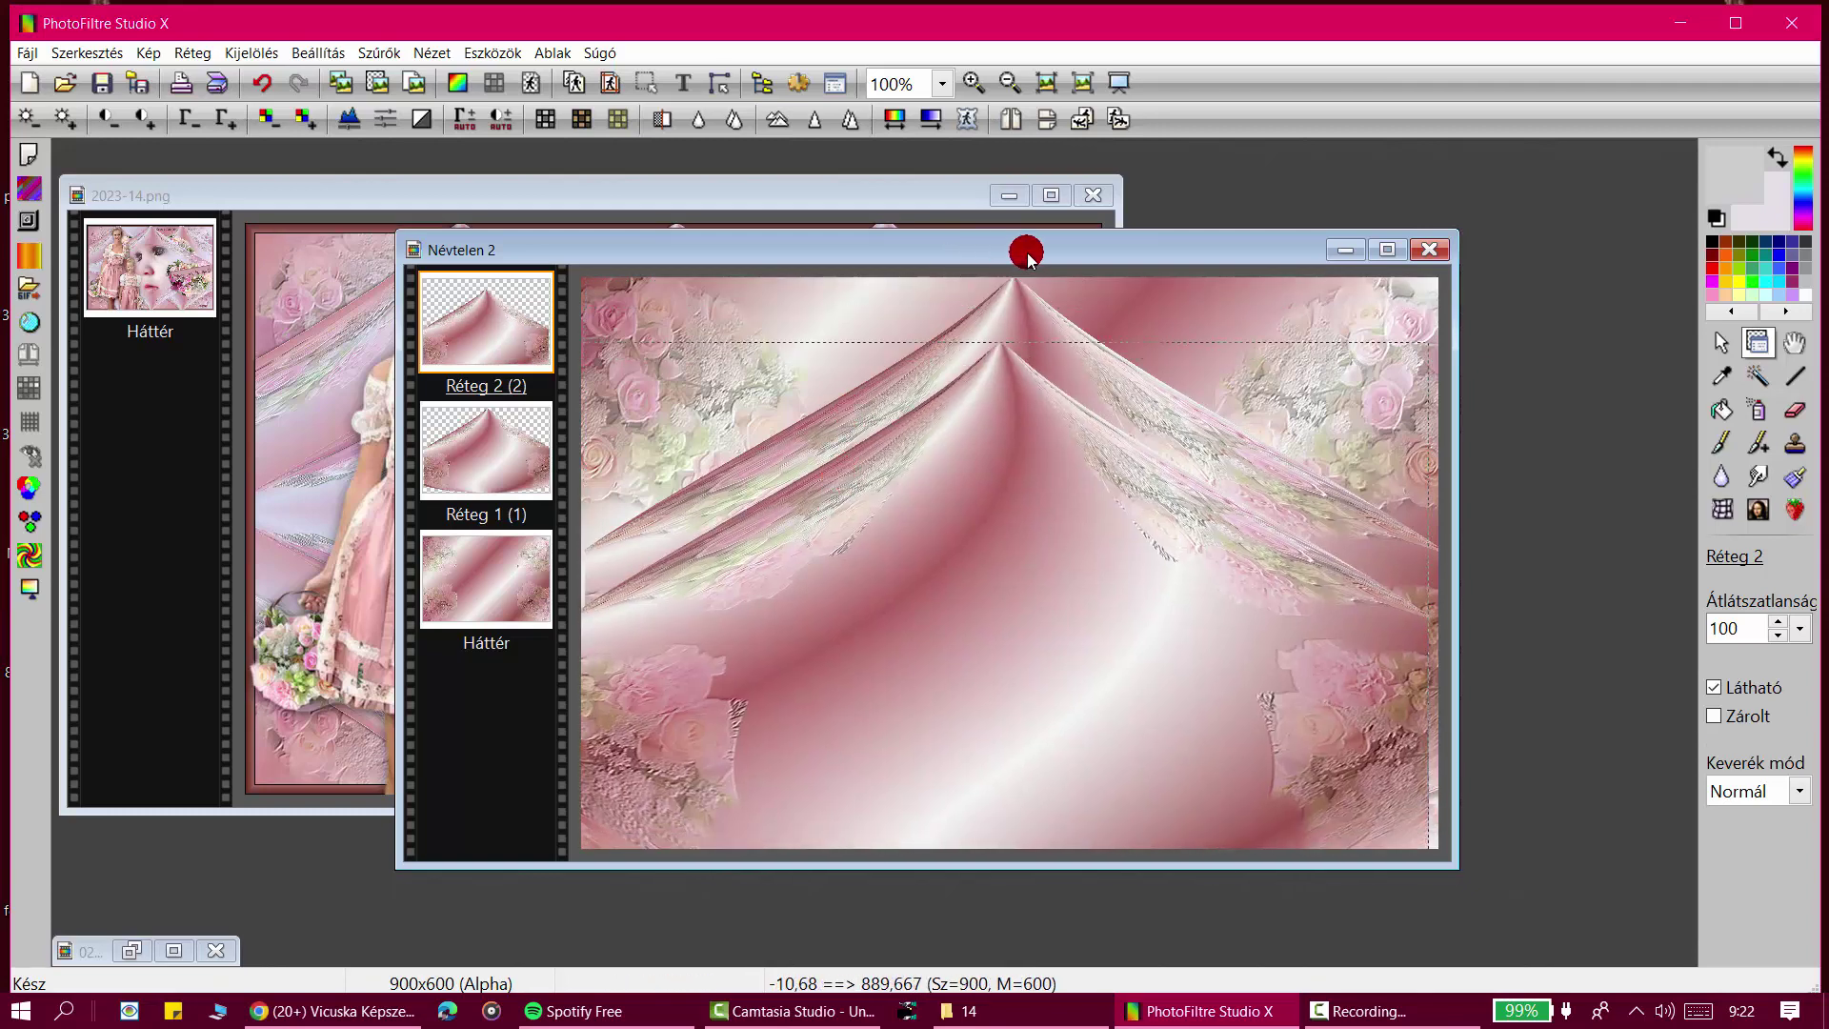
{"action": "left_click_drag", "start_coordinate": [1012, 302], "coordinate": [861, 310]}
{"action": "left_click_drag", "start_coordinate": [998, 473], "coordinate": [789, 343]}
{"action": "left_click_drag", "start_coordinate": [696, 420], "coordinate": [664, 394]}
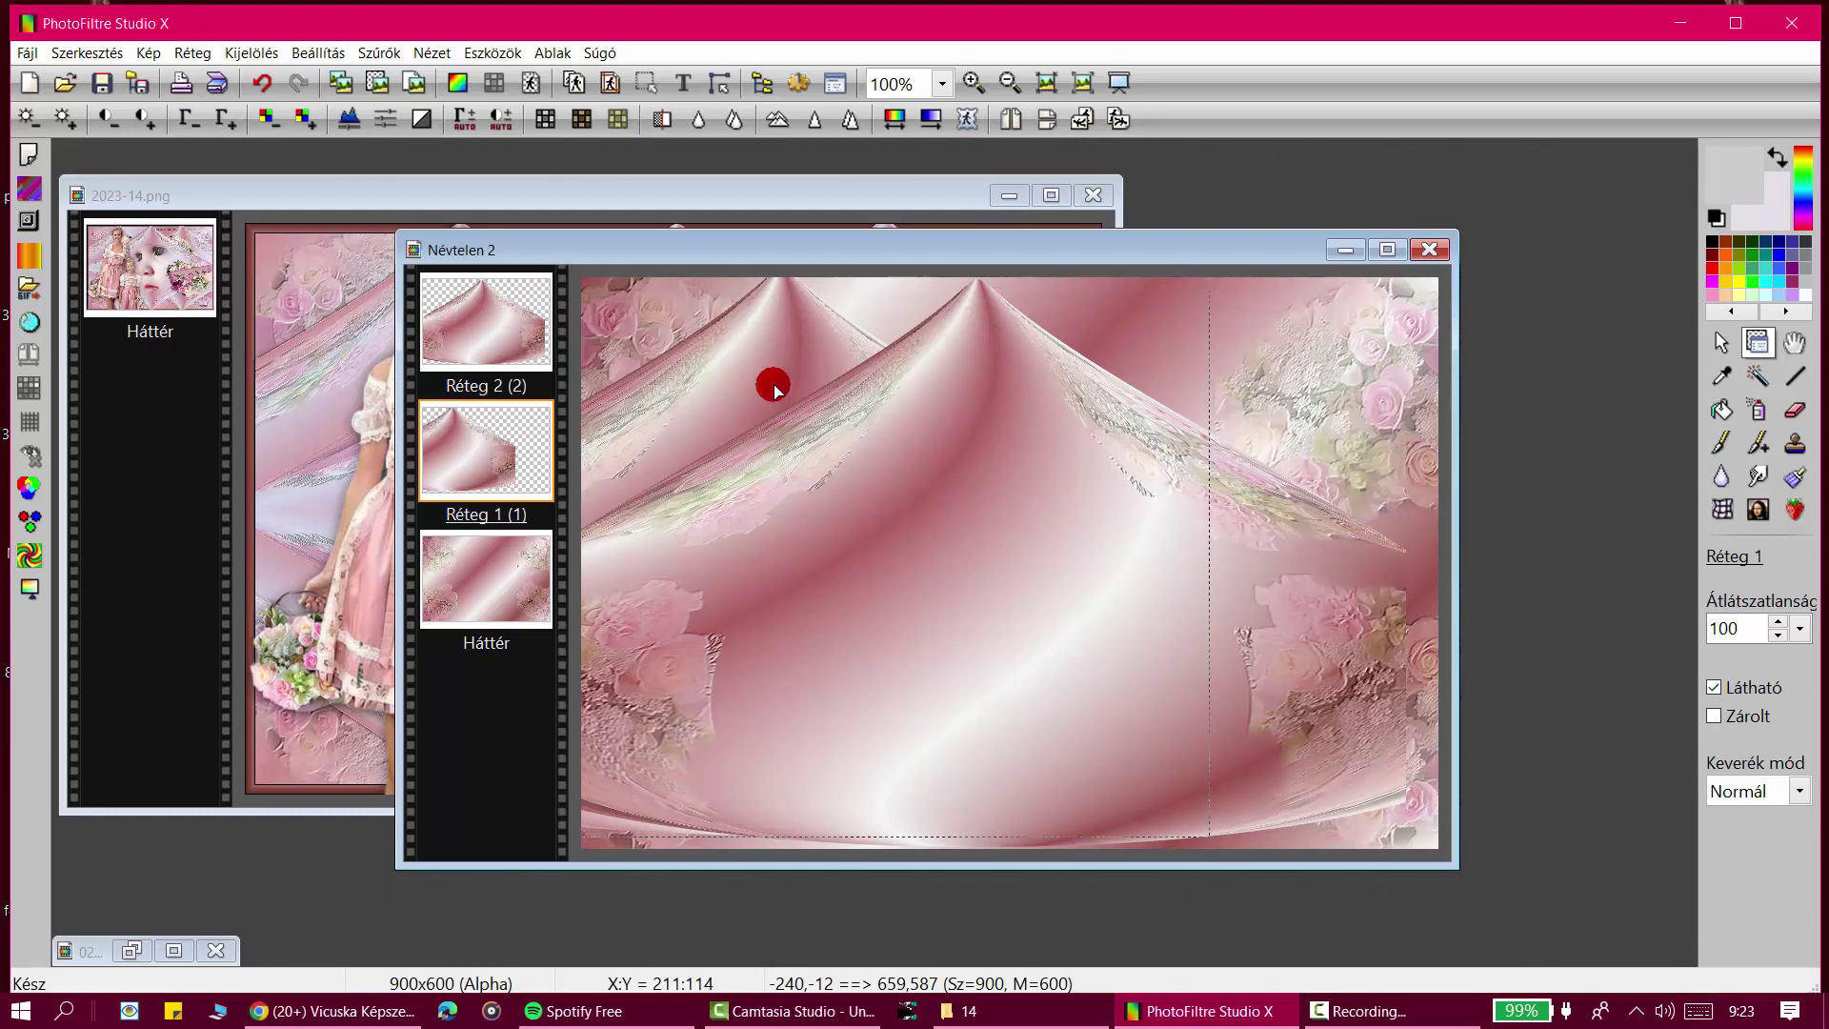
Step: Duplicate the rear left peaked layer, move the copy to the right side, and align the three peaks evenly along the upper edge
{"action": "mouse_move", "coordinate": [638, 257]}
{"action": "left_mouse_down"}
{"action": "mouse_move", "coordinate": [641, 927]}
{"action": "mouse_move", "coordinate": [694, 397]}
{"action": "mouse_move", "coordinate": [642, 252]}
{"action": "left_mouse_up"}
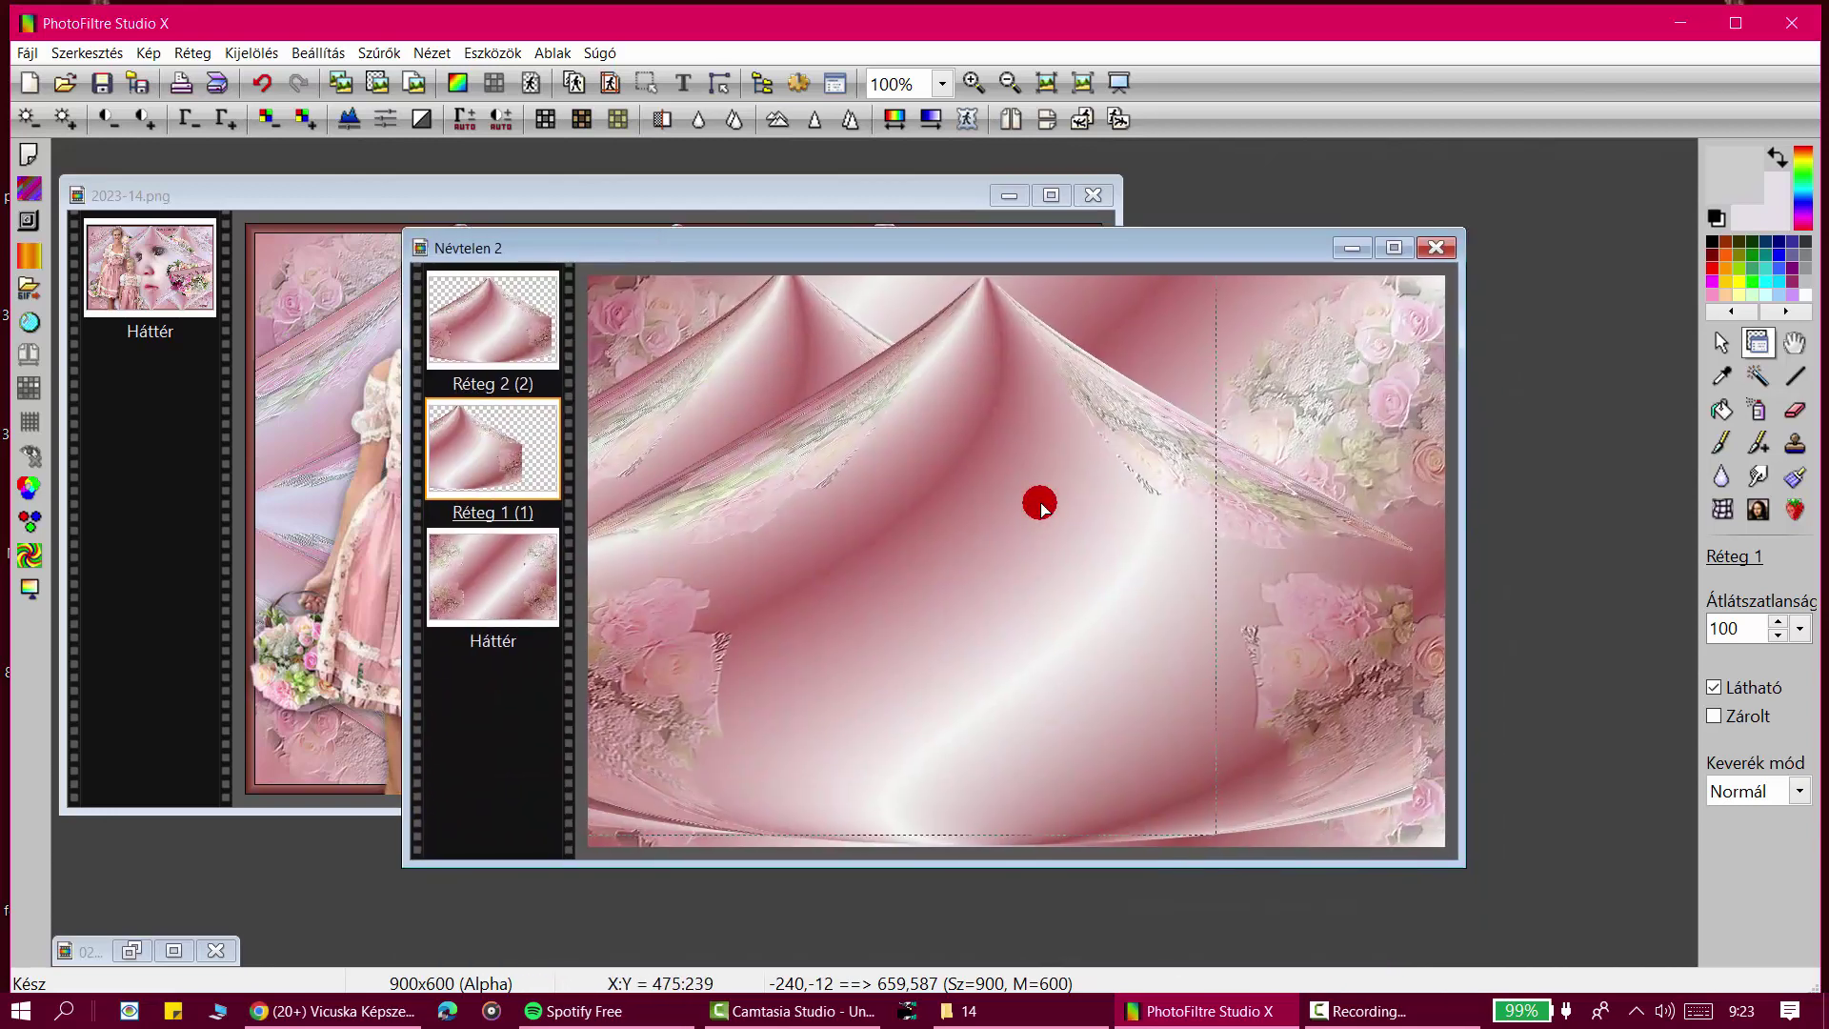
{"action": "right_click", "coordinate": [752, 336]}
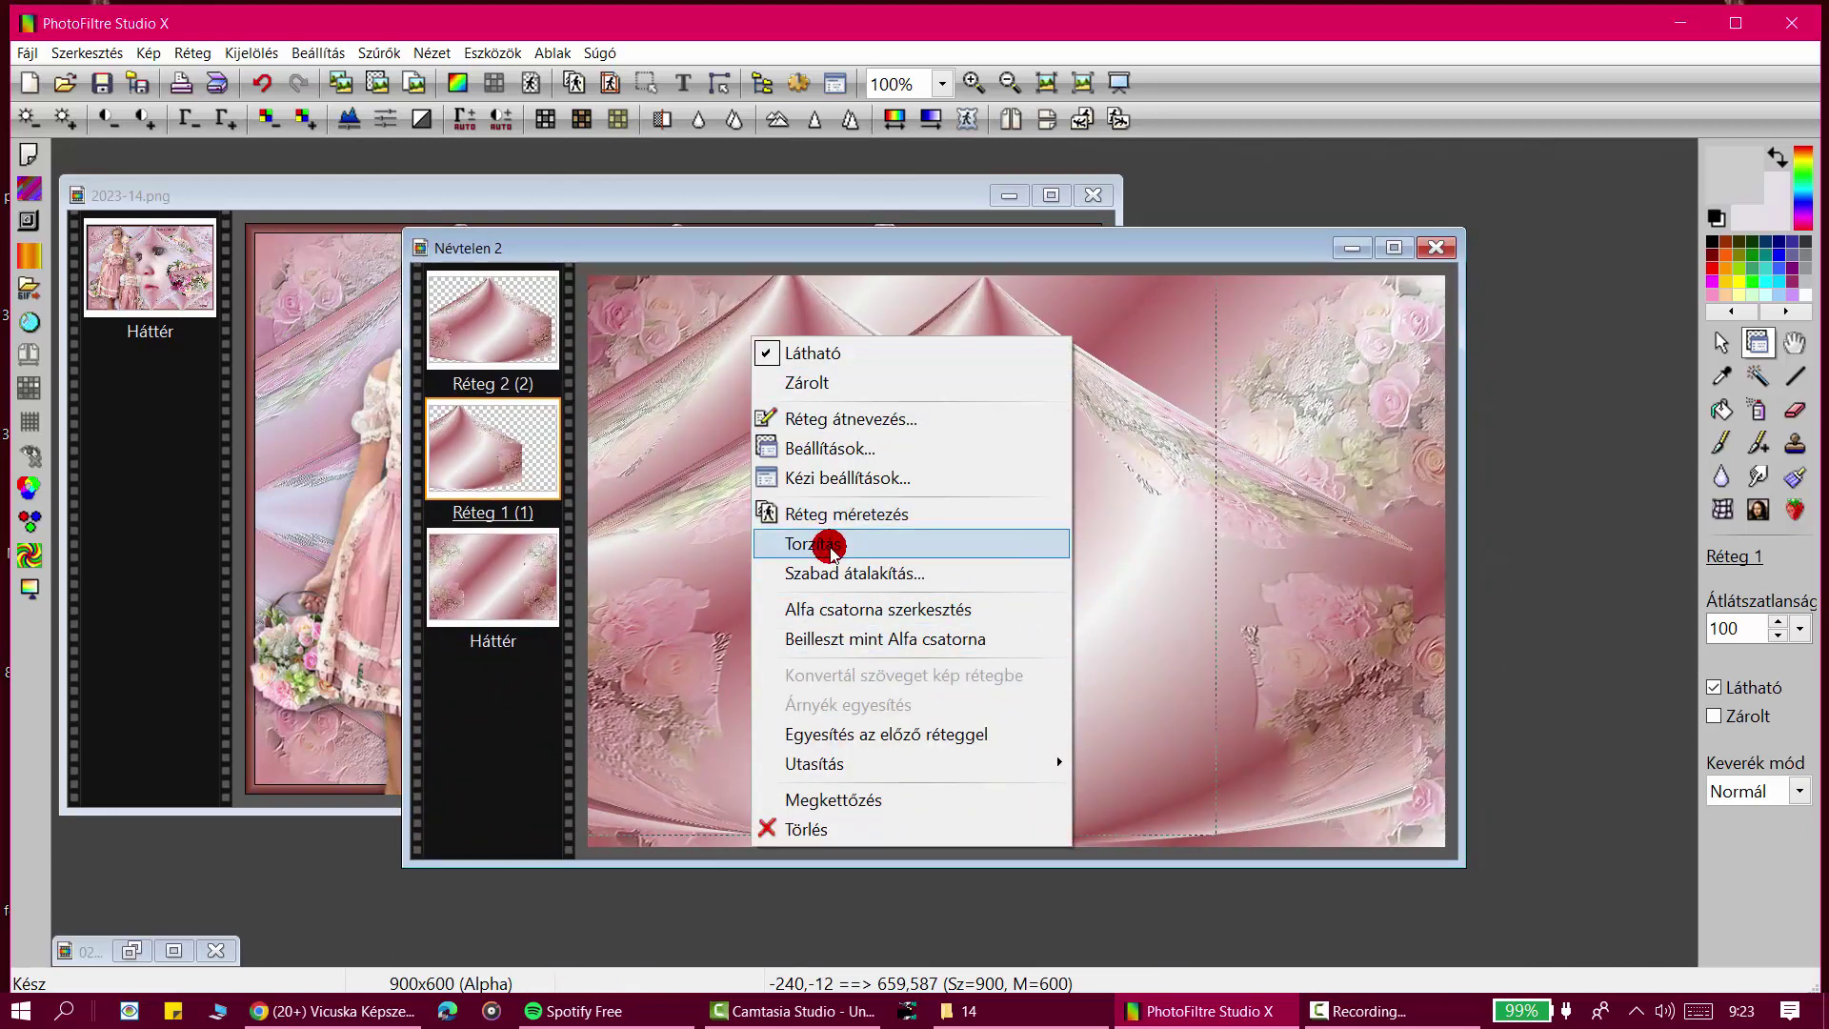
{"action": "left_click", "coordinate": [834, 799]}
{"action": "left_click_drag", "start_coordinate": [831, 334], "coordinate": [1267, 367]}
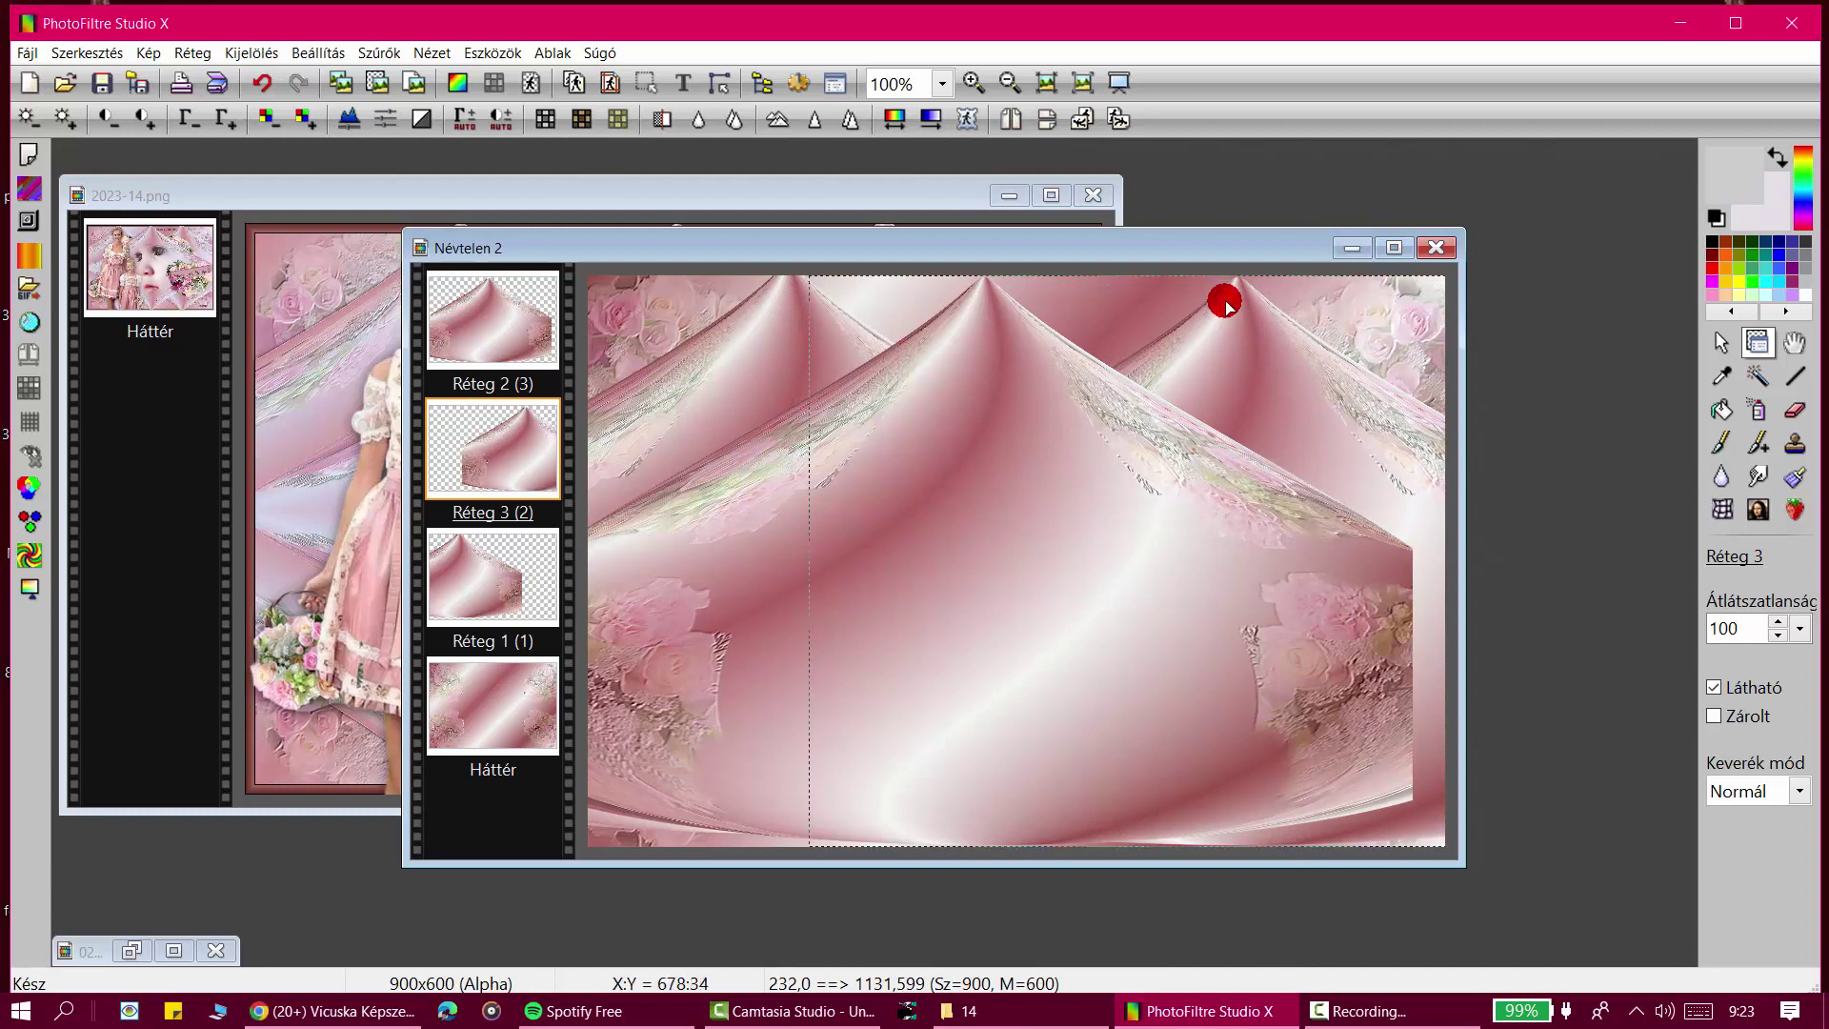
{"action": "left_click_drag", "start_coordinate": [1014, 357], "coordinate": [1048, 353]}
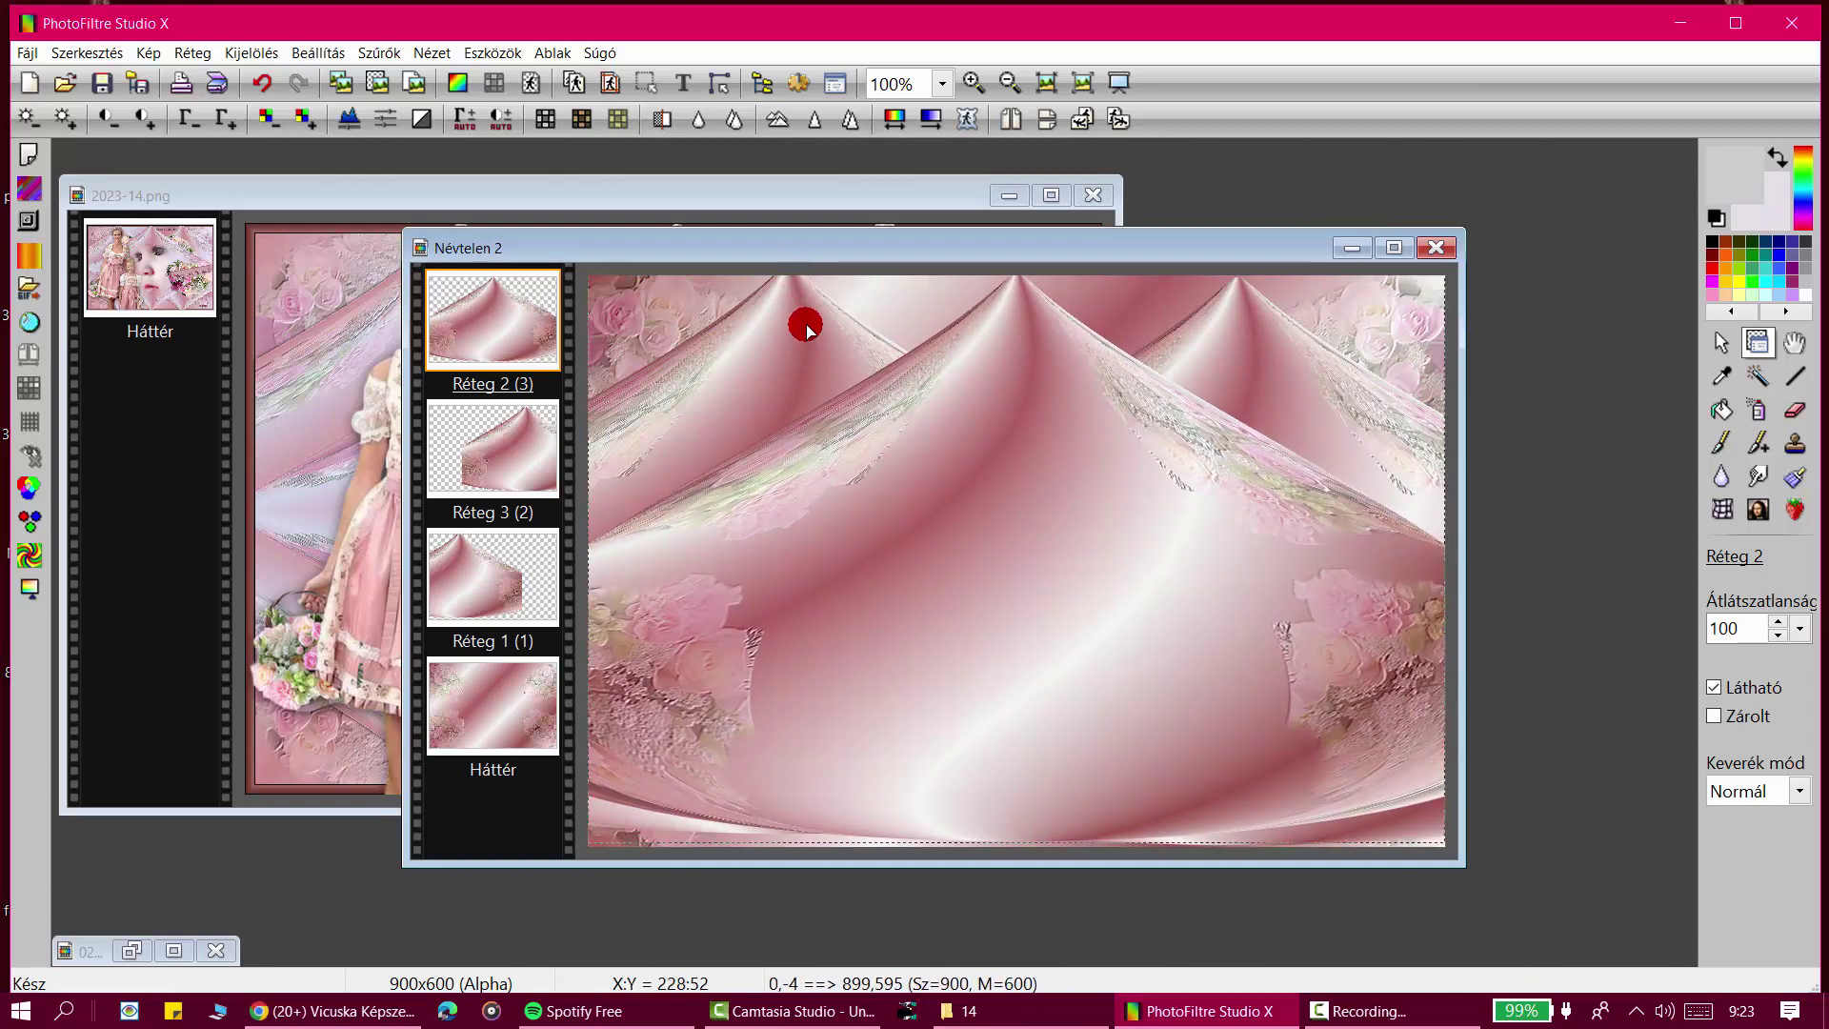
{"action": "left_click_drag", "start_coordinate": [805, 327], "coordinate": [817, 341]}
{"action": "left_click_drag", "start_coordinate": [1306, 368], "coordinate": [1307, 370]}
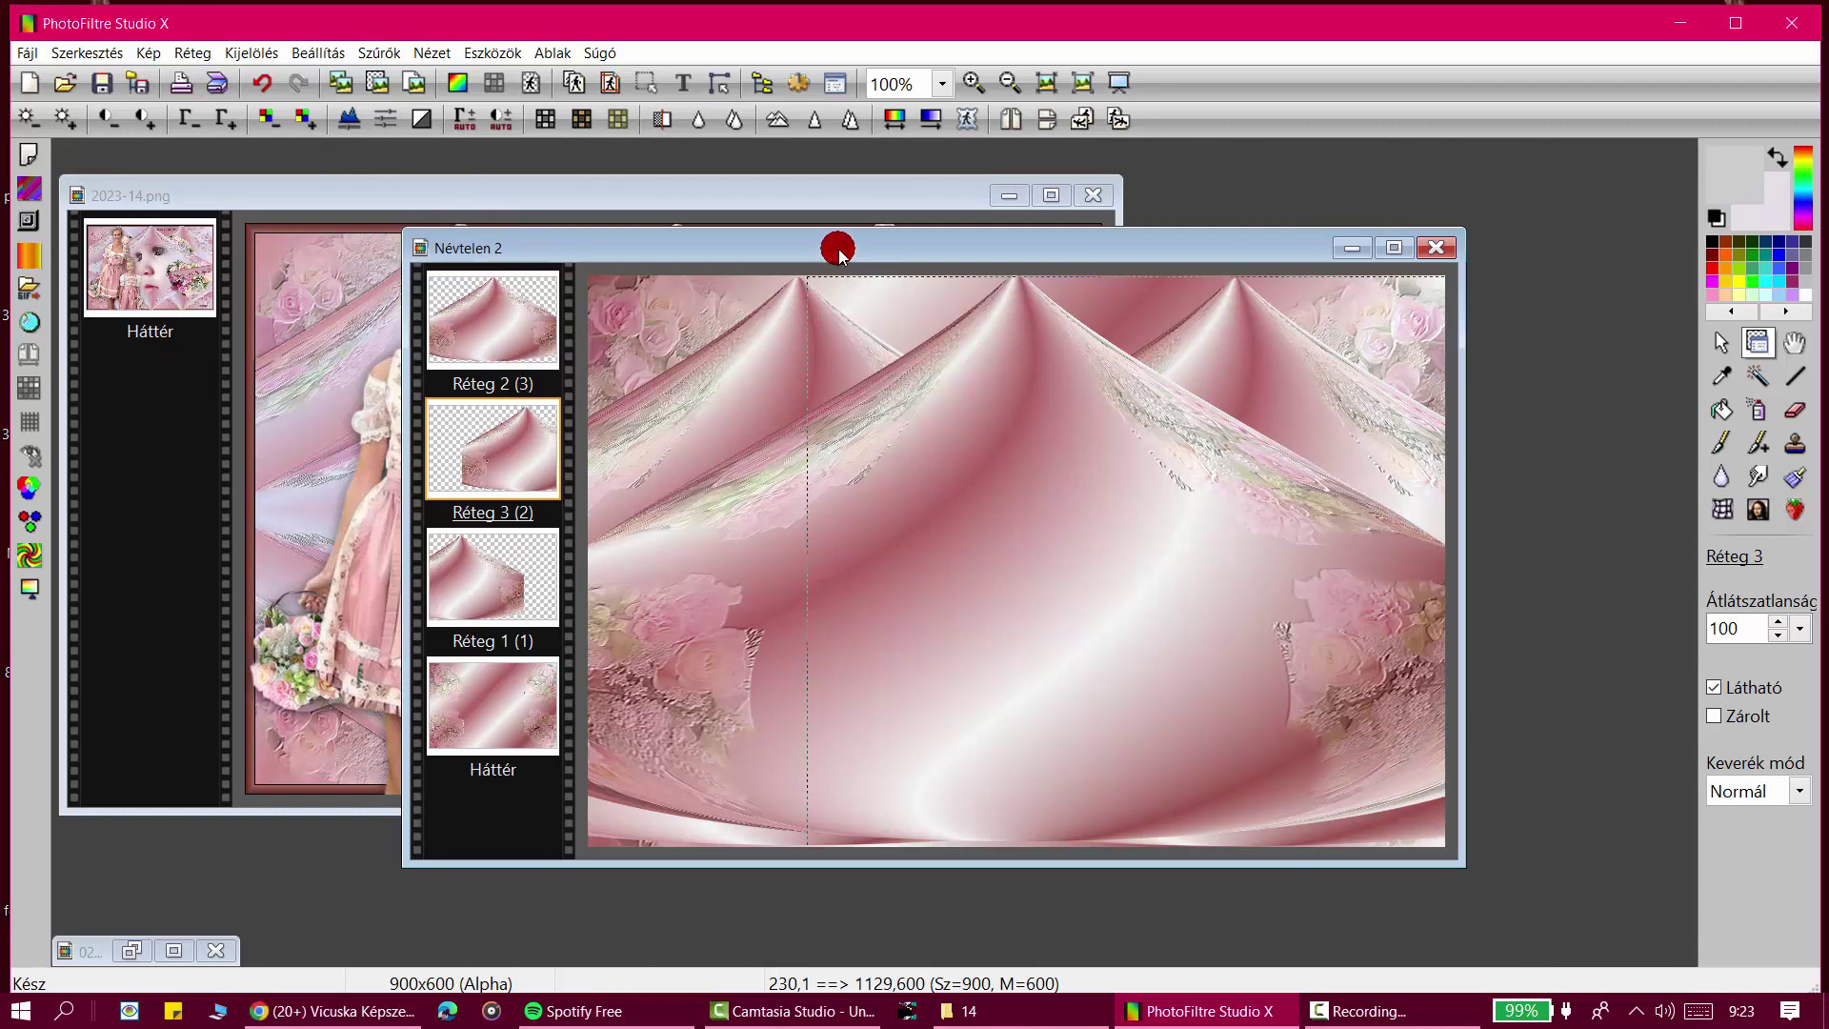
Step: Copy the flower bouquet image and paste it as a new layer into the peaked composition
{"action": "mouse_move", "coordinate": [836, 245]}
{"action": "left_mouse_down"}
{"action": "mouse_move", "coordinate": [810, 872]}
{"action": "mouse_move", "coordinate": [864, 278]}
{"action": "left_mouse_up"}
{"action": "left_click", "coordinate": [914, 624]}
{"action": "left_click", "coordinate": [424, 729]}
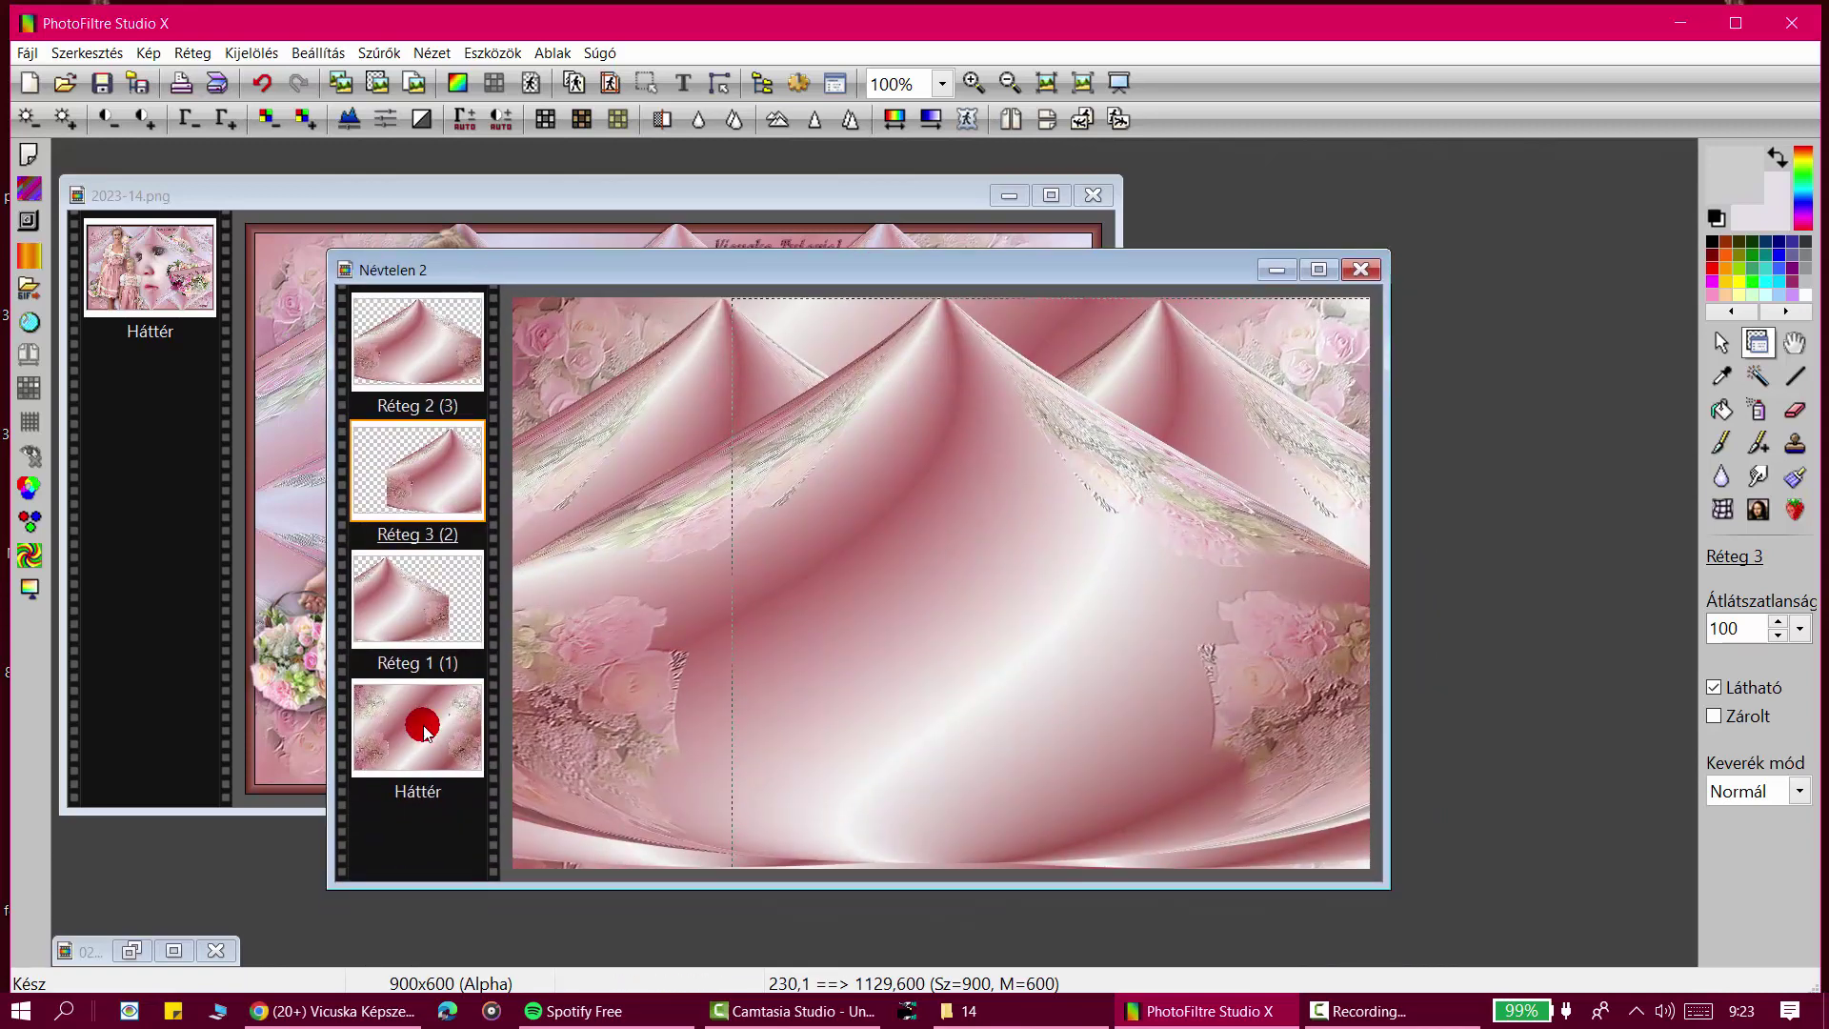
{"action": "left_click", "coordinate": [134, 949]}
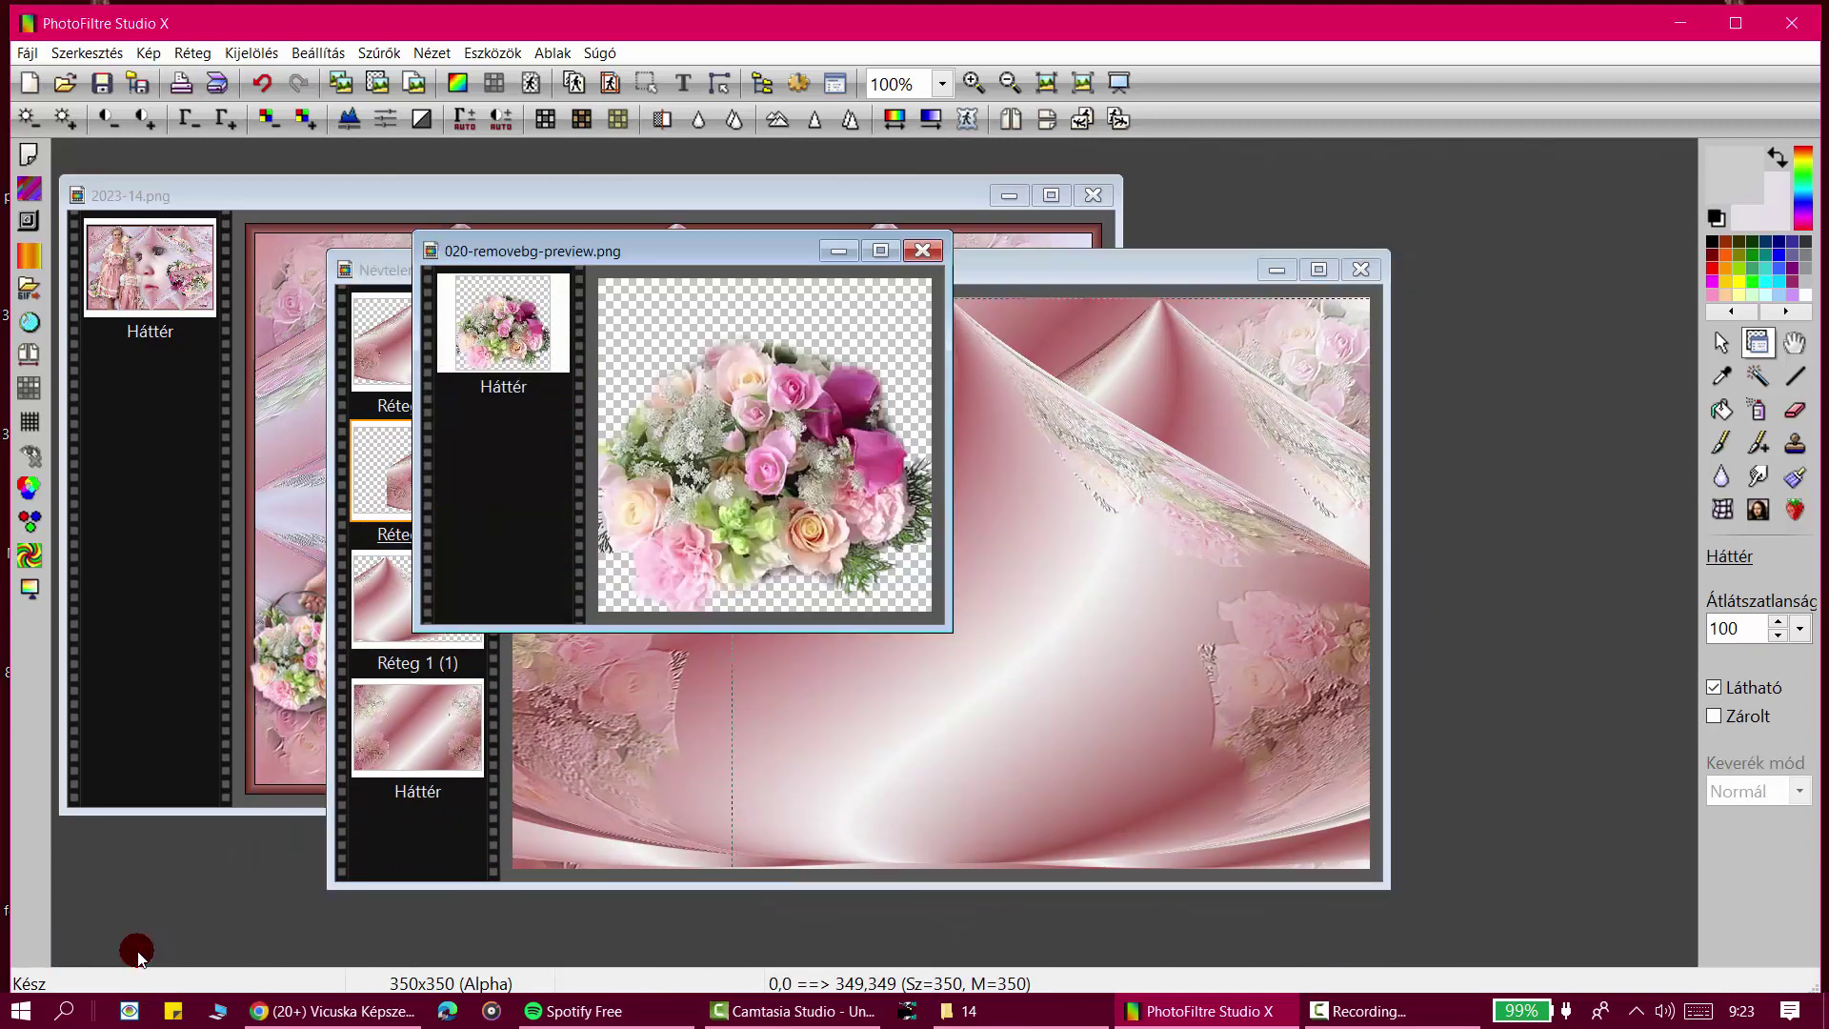
{"action": "left_click", "coordinate": [743, 251]}
{"action": "left_click", "coordinate": [805, 355]}
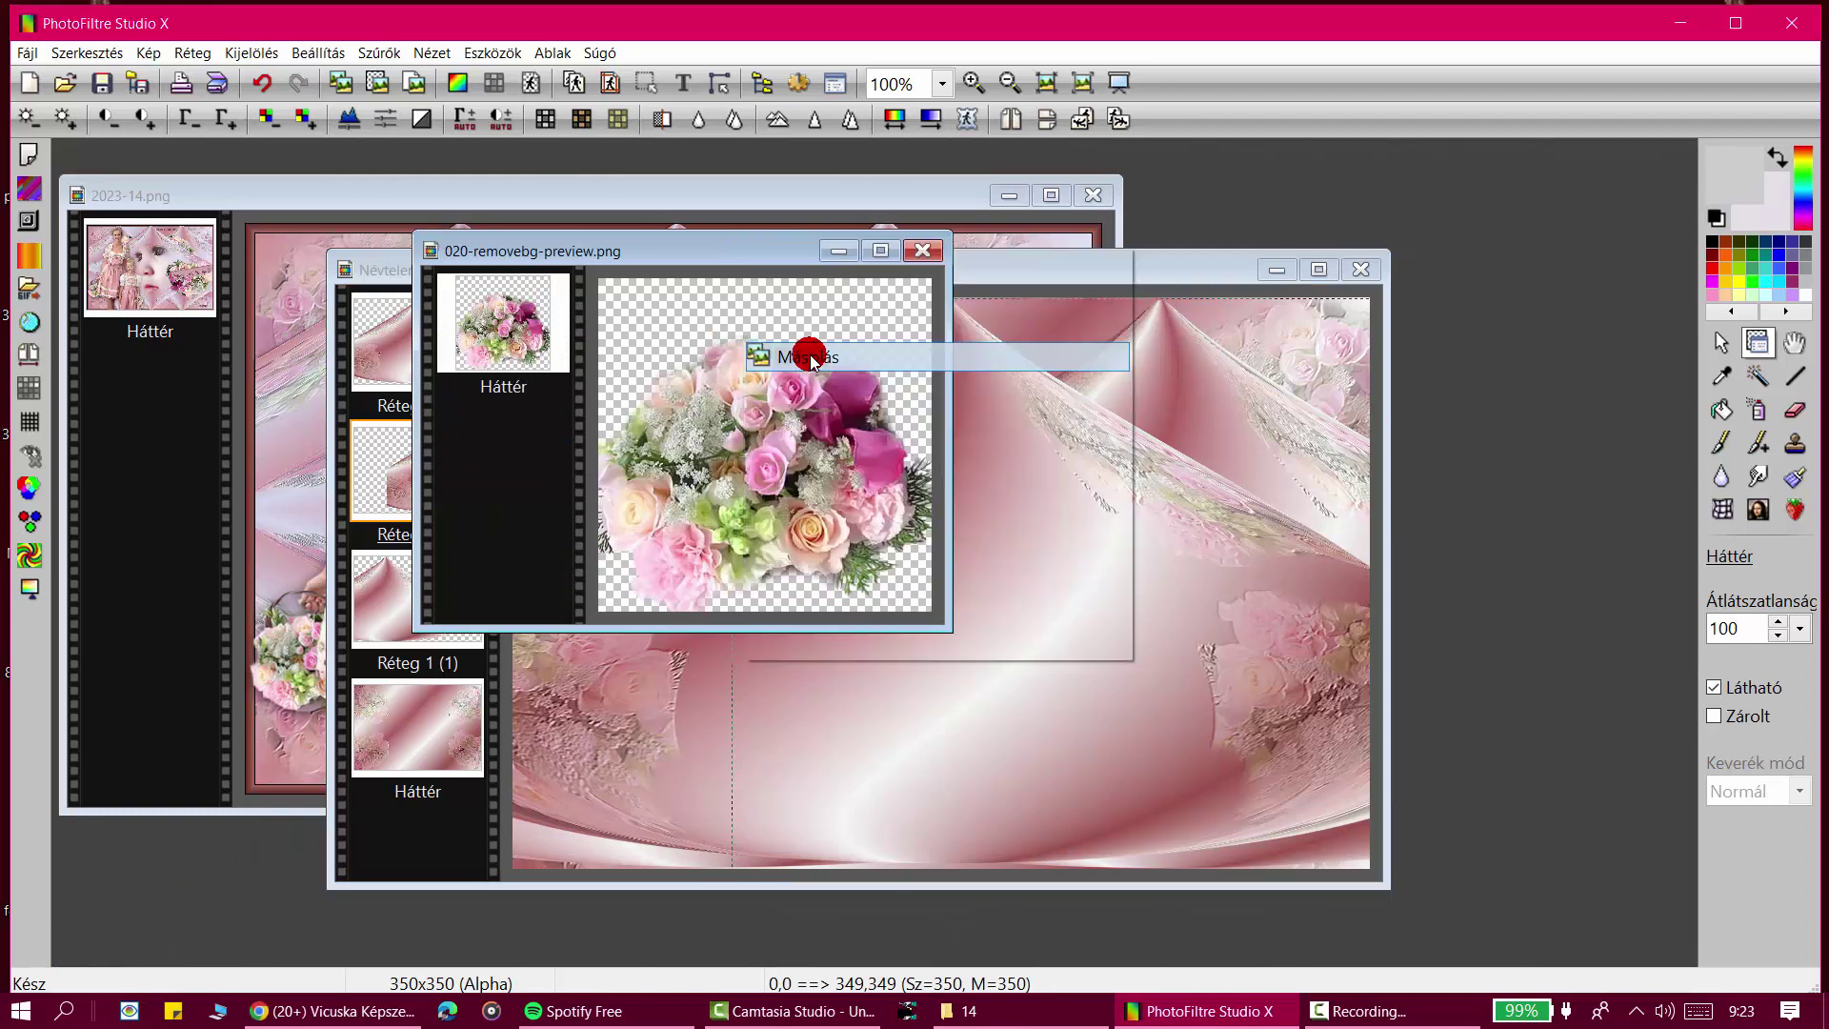
{"action": "left_click", "coordinate": [1111, 254]}
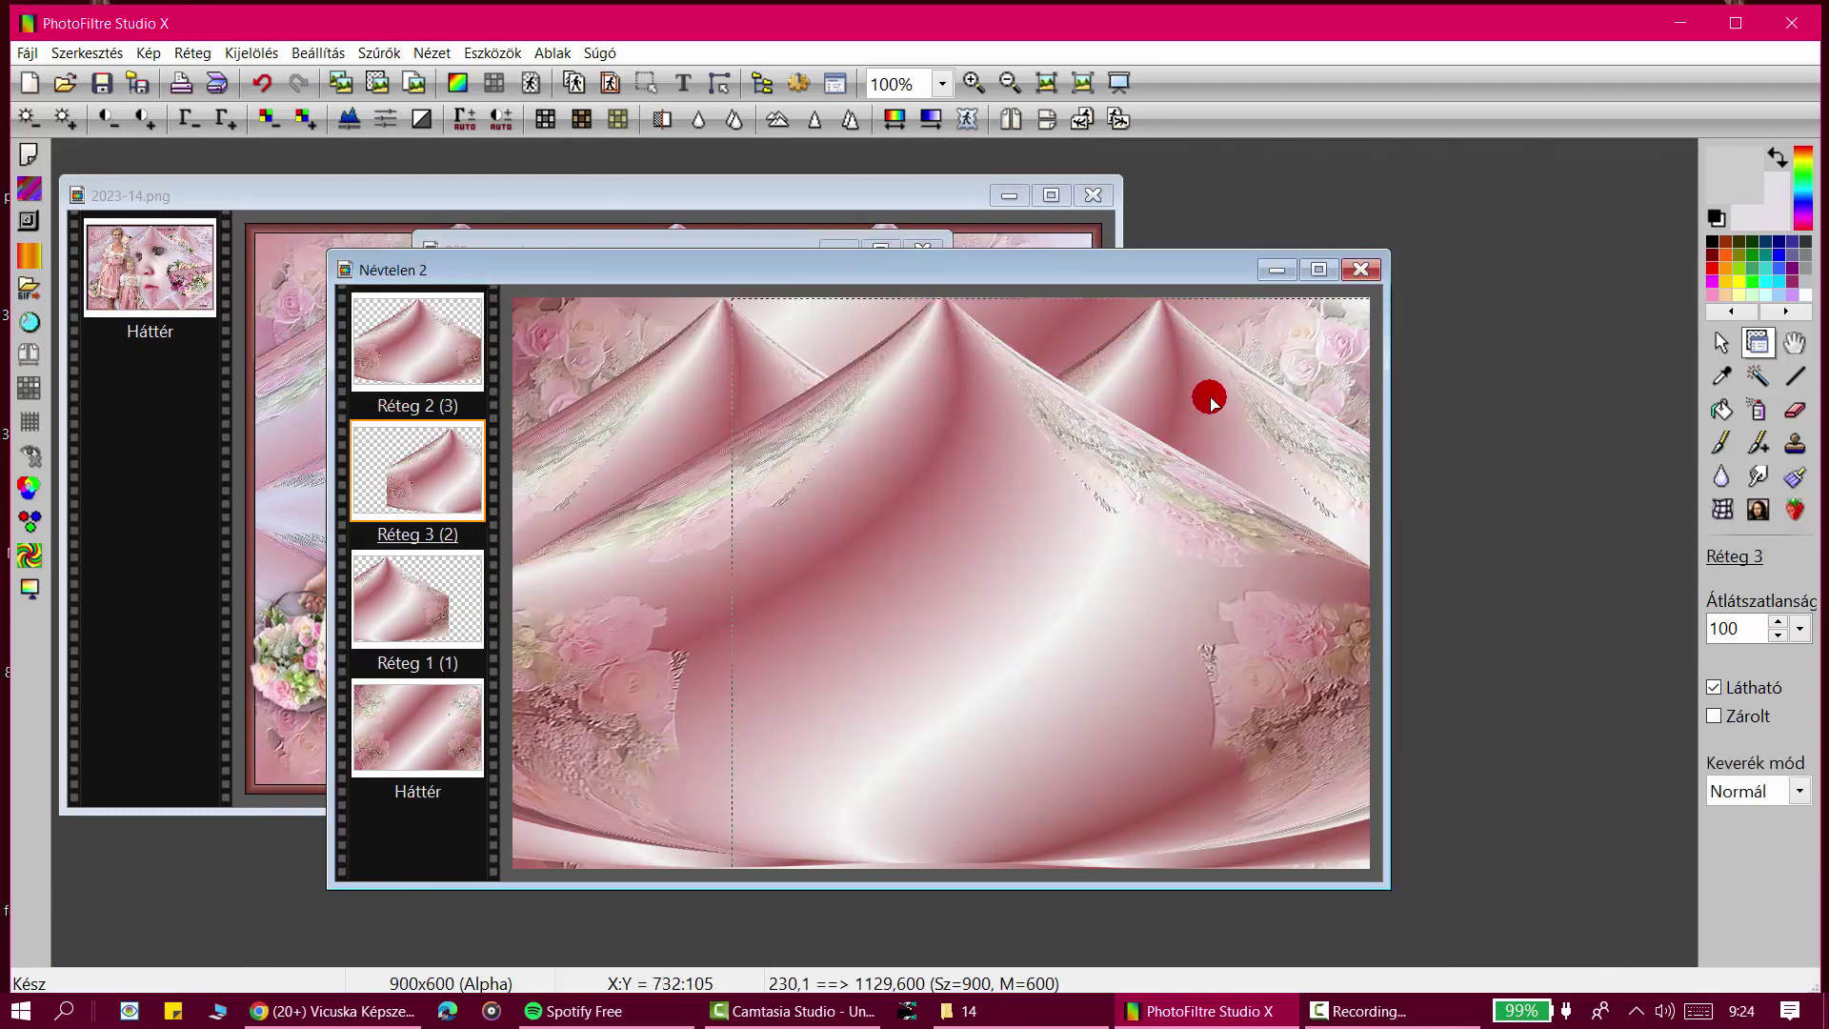
{"action": "right_click", "coordinate": [984, 270]}
{"action": "left_click", "coordinate": [1086, 429]}
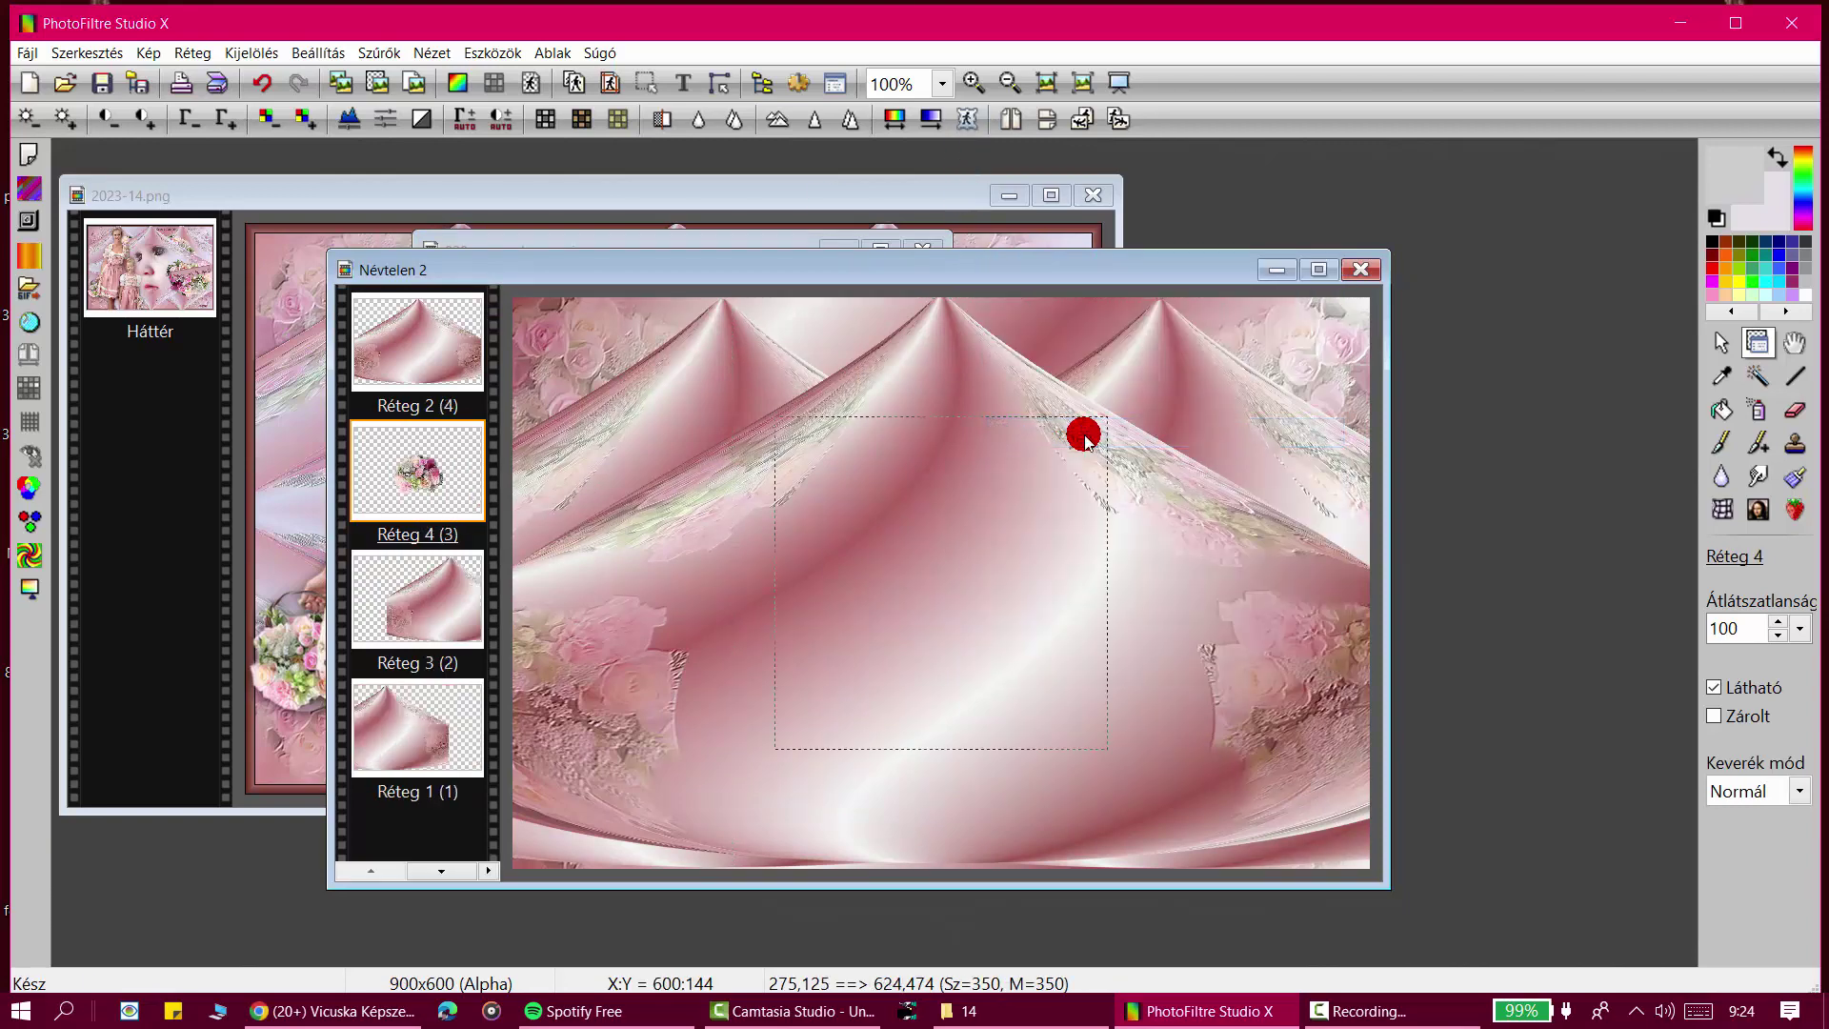
Step: Hide the front peaked layer, move the bouquet over the right peak, and close the bouquet source image
{"action": "right_click", "coordinate": [366, 358]}
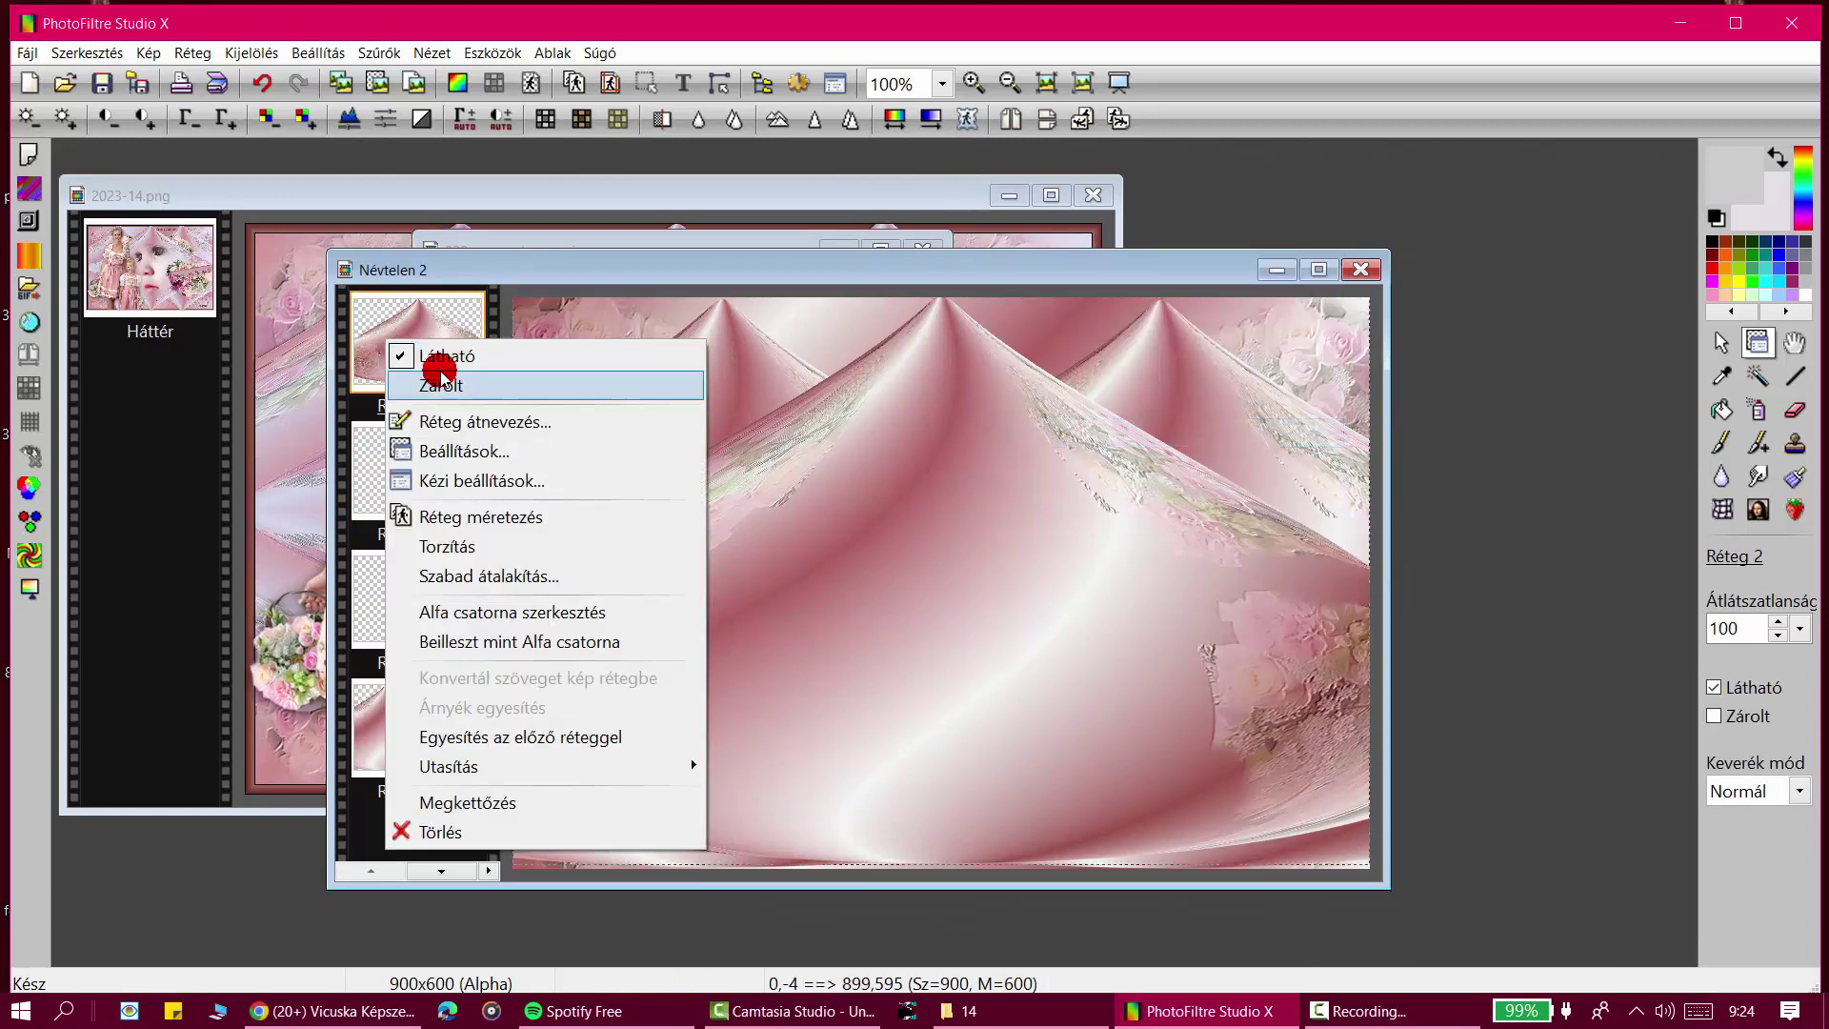
{"action": "left_click", "coordinate": [419, 360]}
{"action": "left_click_drag", "start_coordinate": [857, 458], "coordinate": [1012, 420]}
{"action": "left_click_drag", "start_coordinate": [988, 268], "coordinate": [943, 240]}
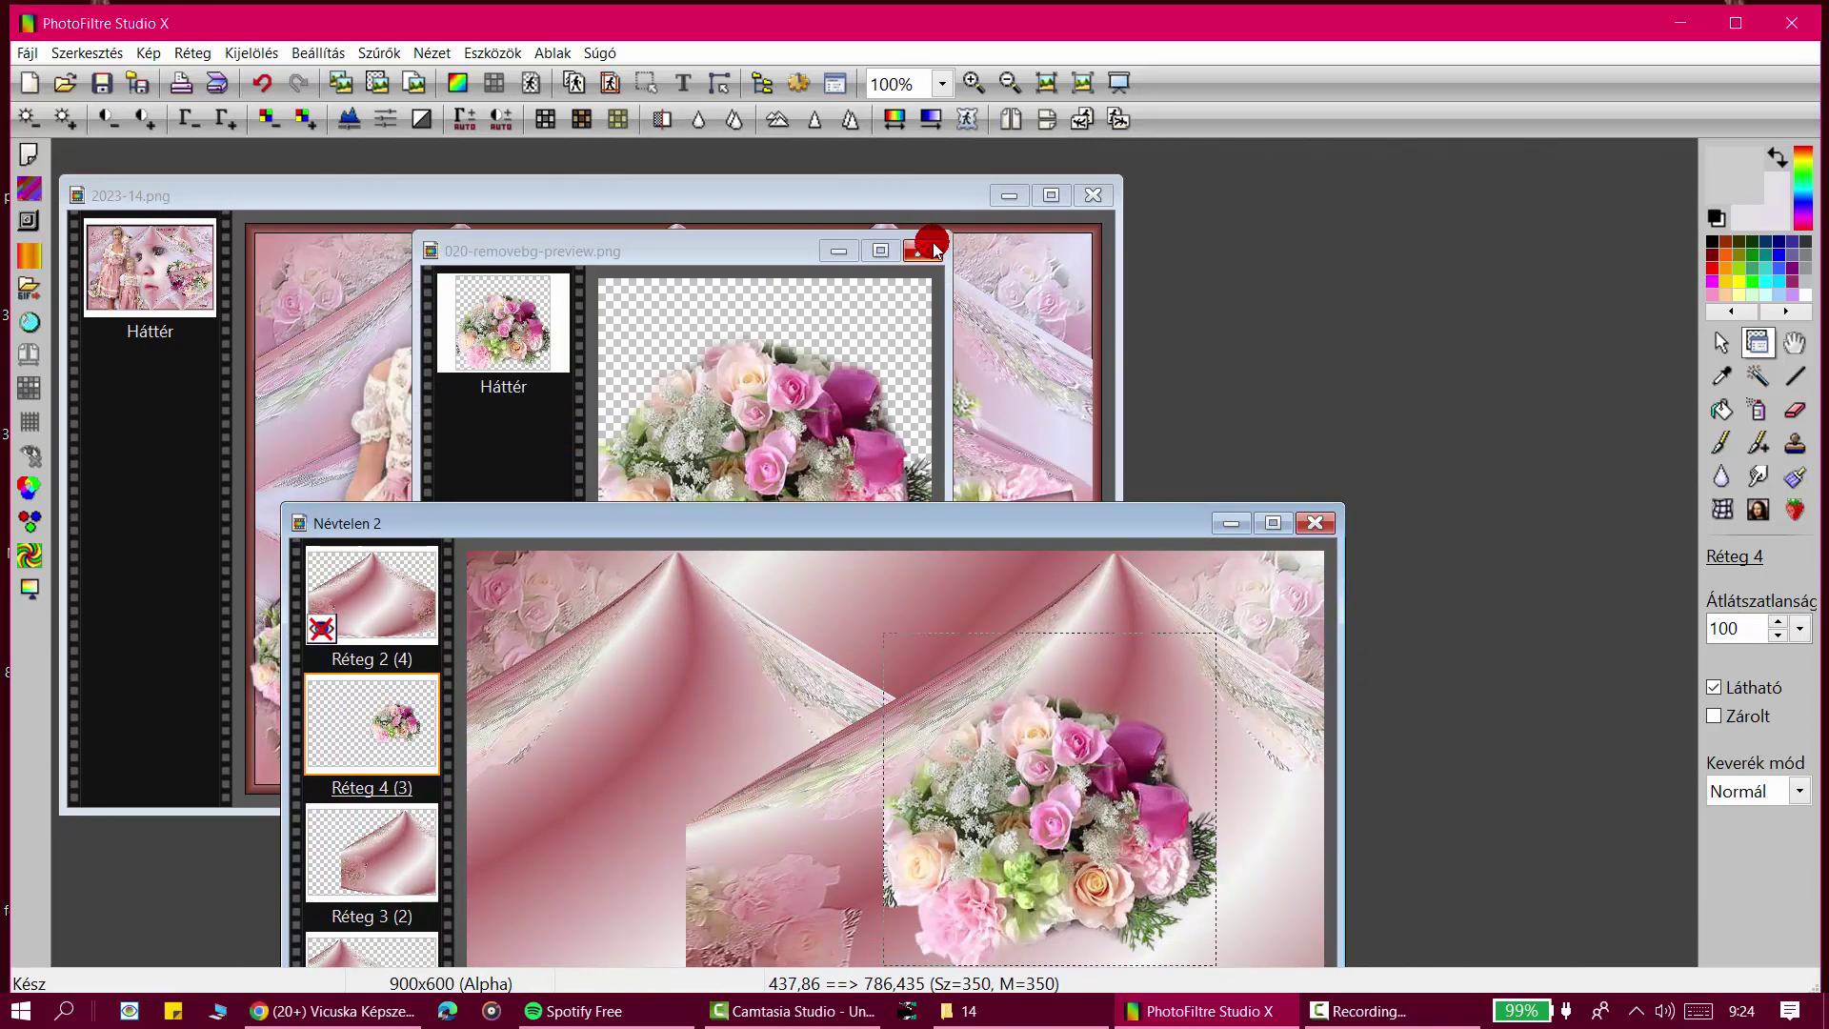
{"action": "left_click", "coordinate": [934, 250]}
{"action": "left_click", "coordinate": [970, 600]}
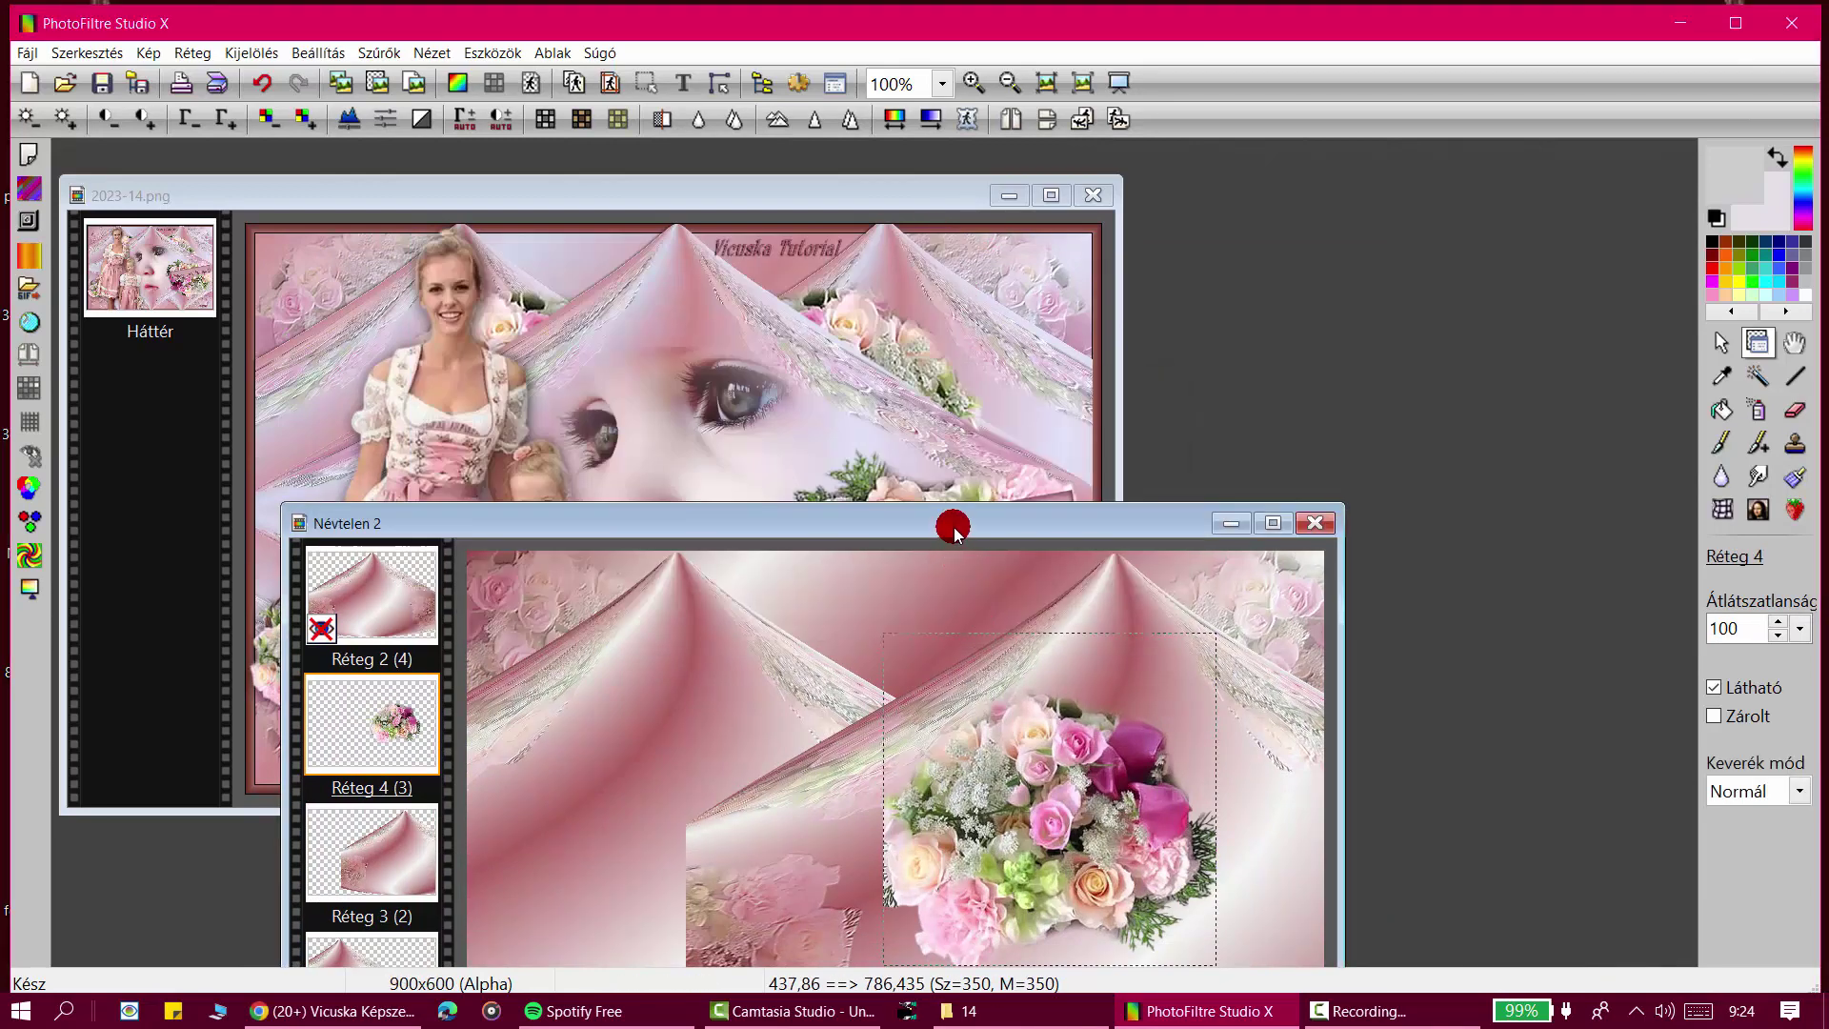
{"action": "left_click_drag", "start_coordinate": [956, 529], "coordinate": [930, 448]}
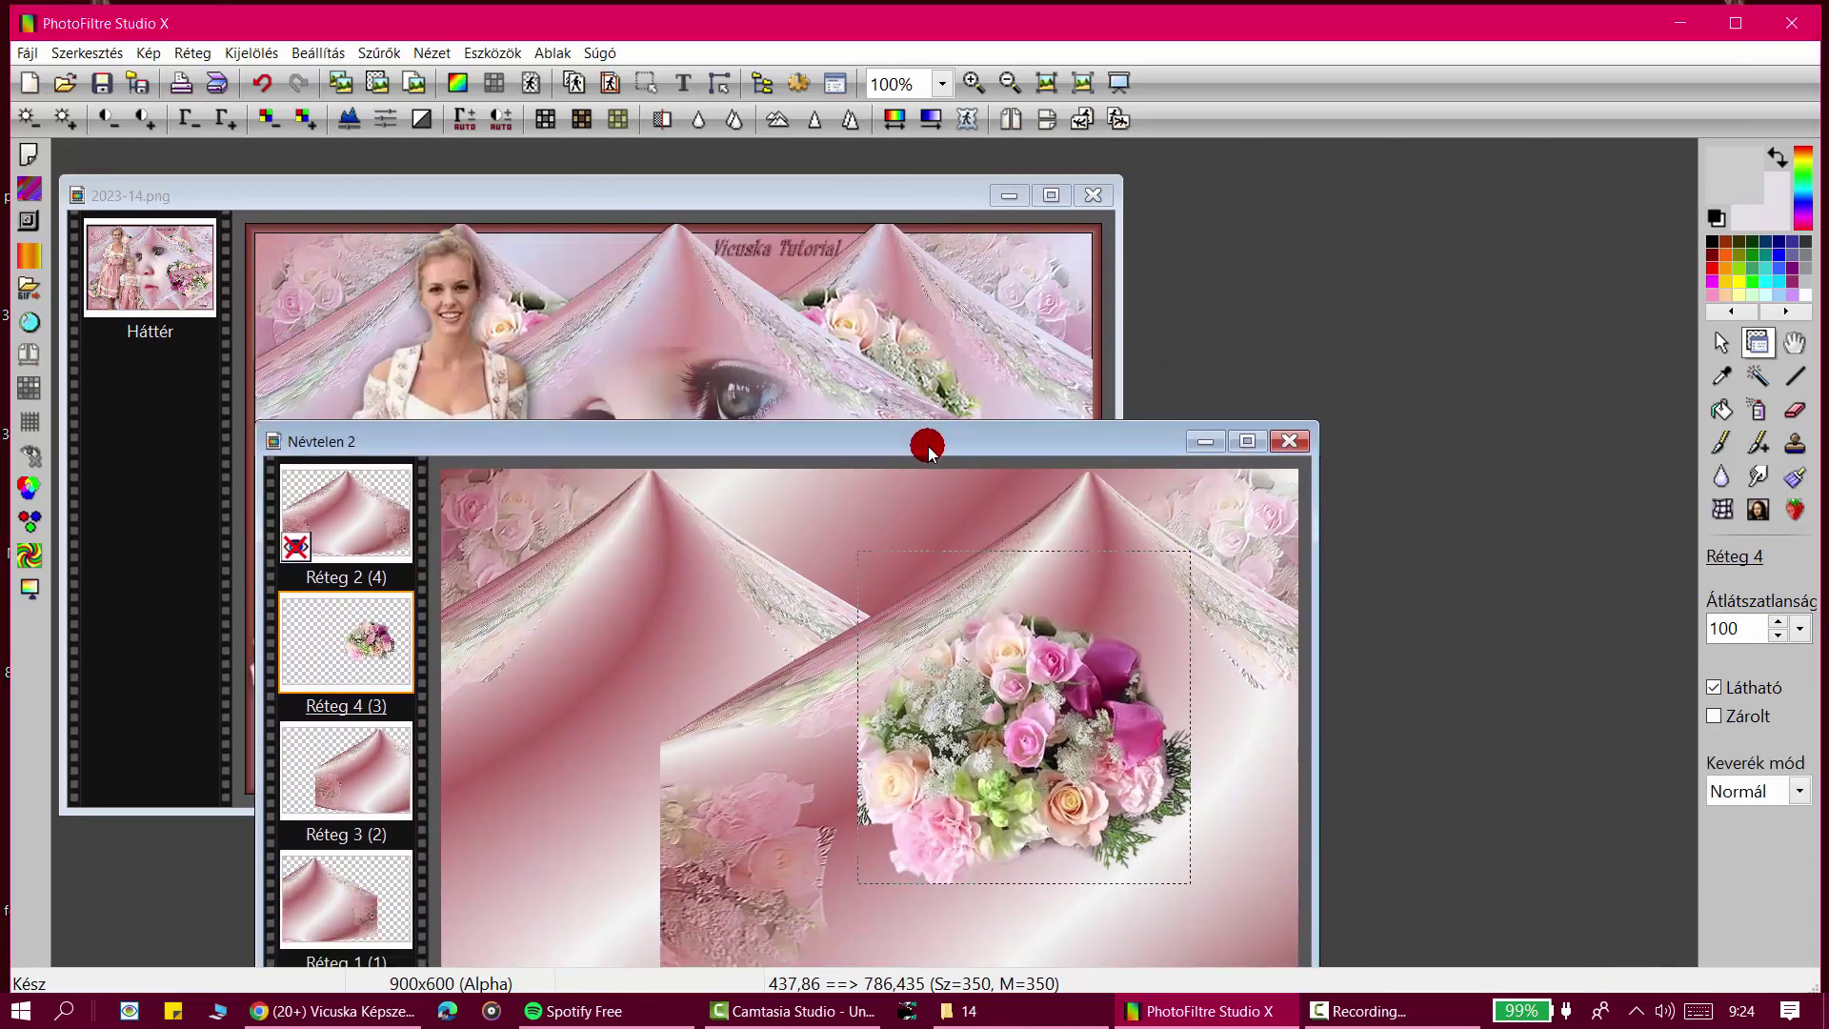
Step: Rotate the bouquet layer 90° clockwise, scale it to 80% with free transform, and place it below the right peak
{"action": "left_click", "coordinate": [1116, 115]}
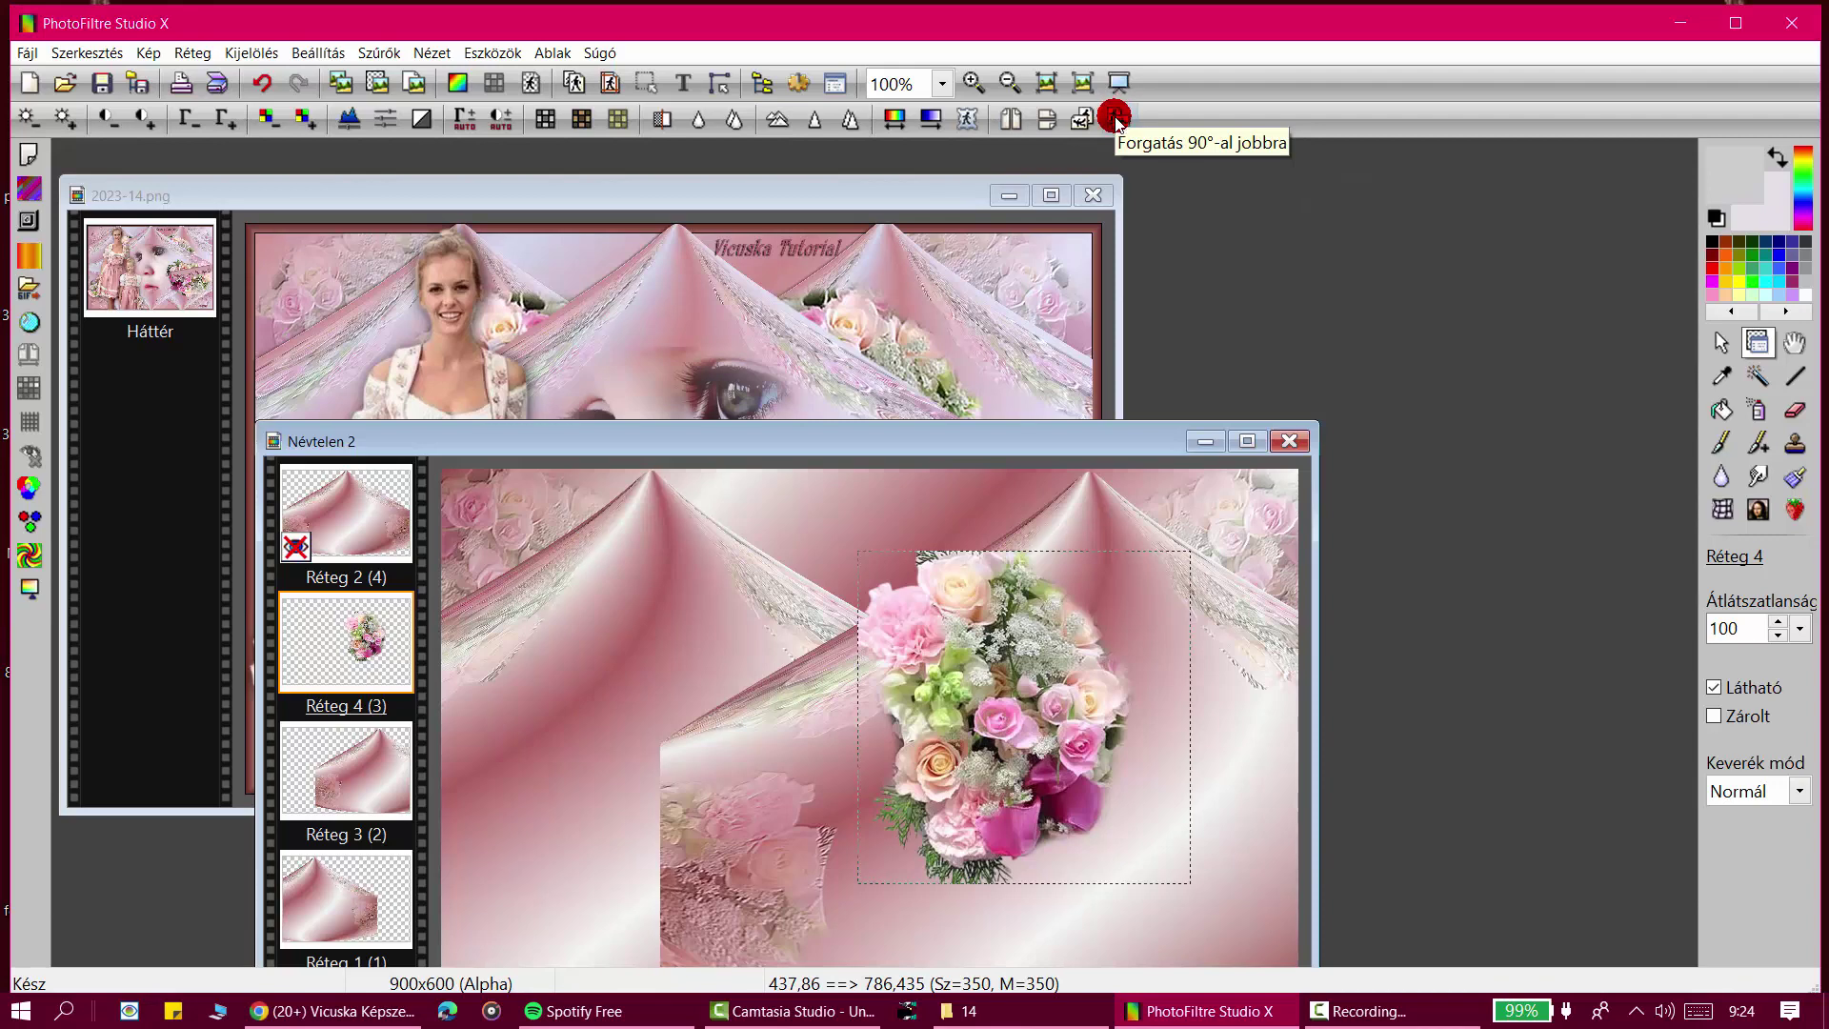
{"action": "left_click_drag", "start_coordinate": [1052, 698], "coordinate": [1170, 666]}
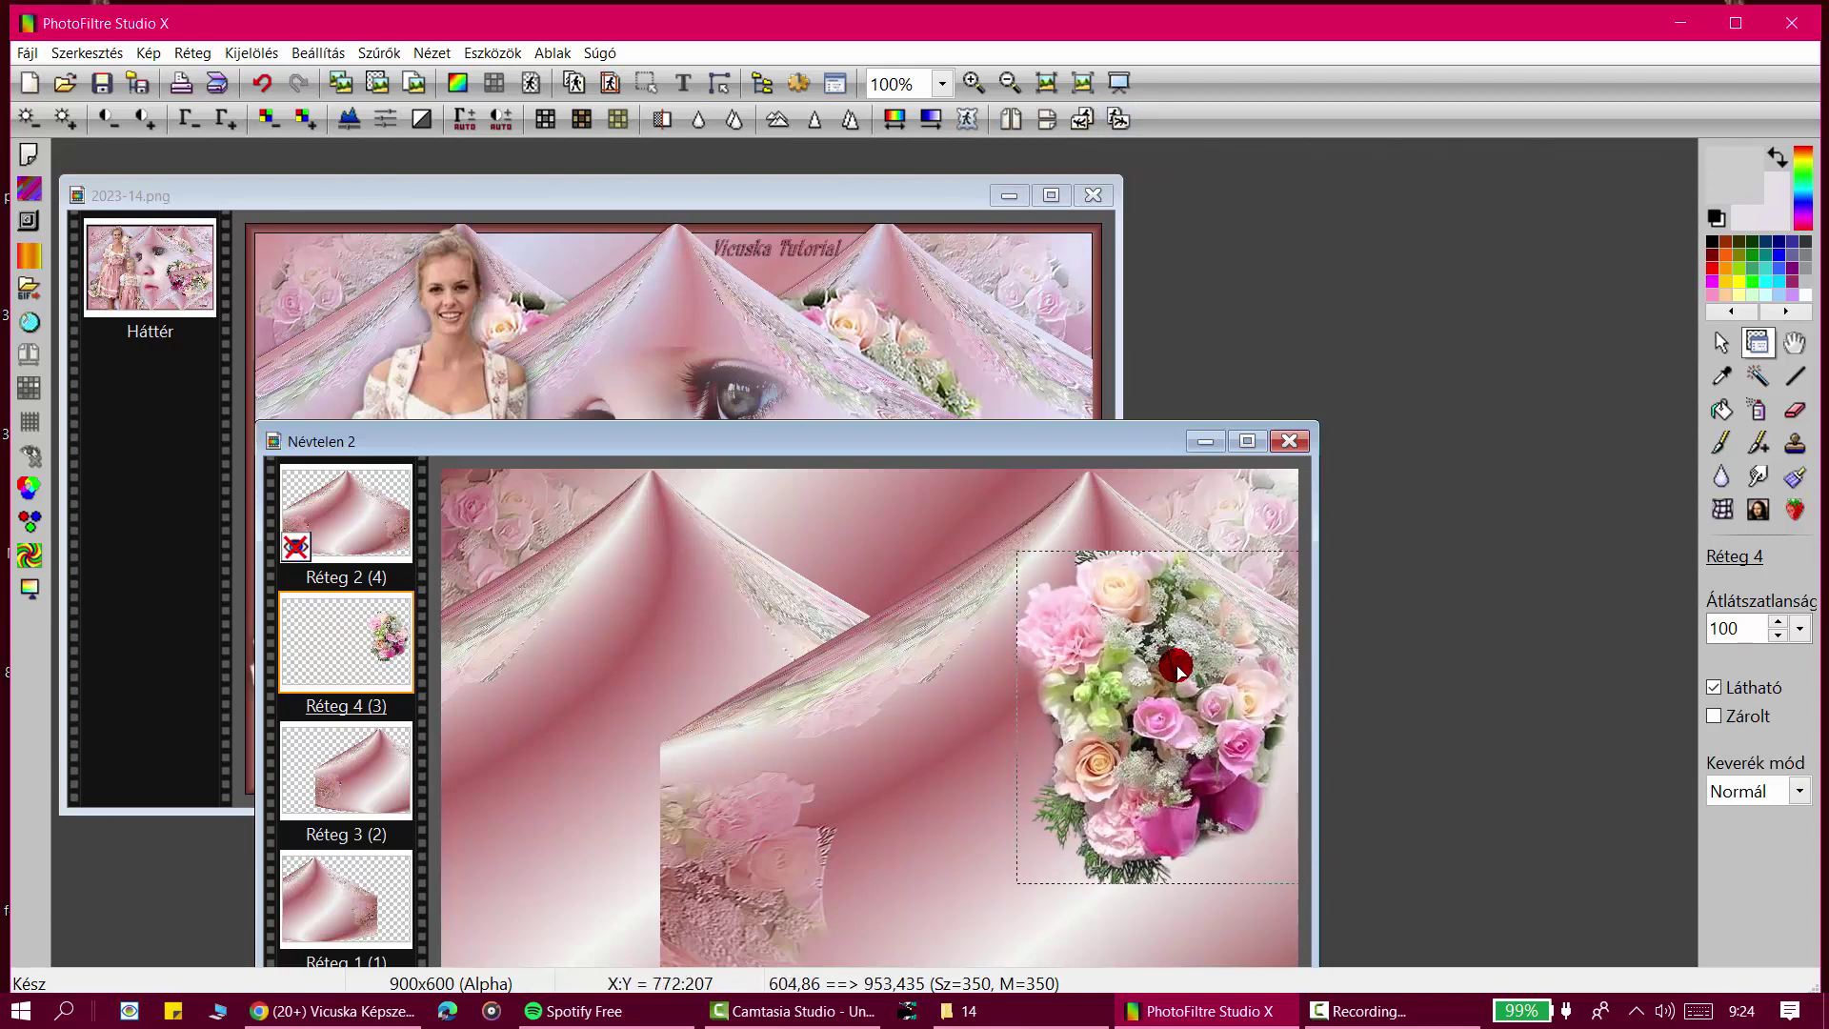
{"action": "right_click", "coordinate": [1178, 671]}
{"action": "left_click", "coordinate": [1303, 390]}
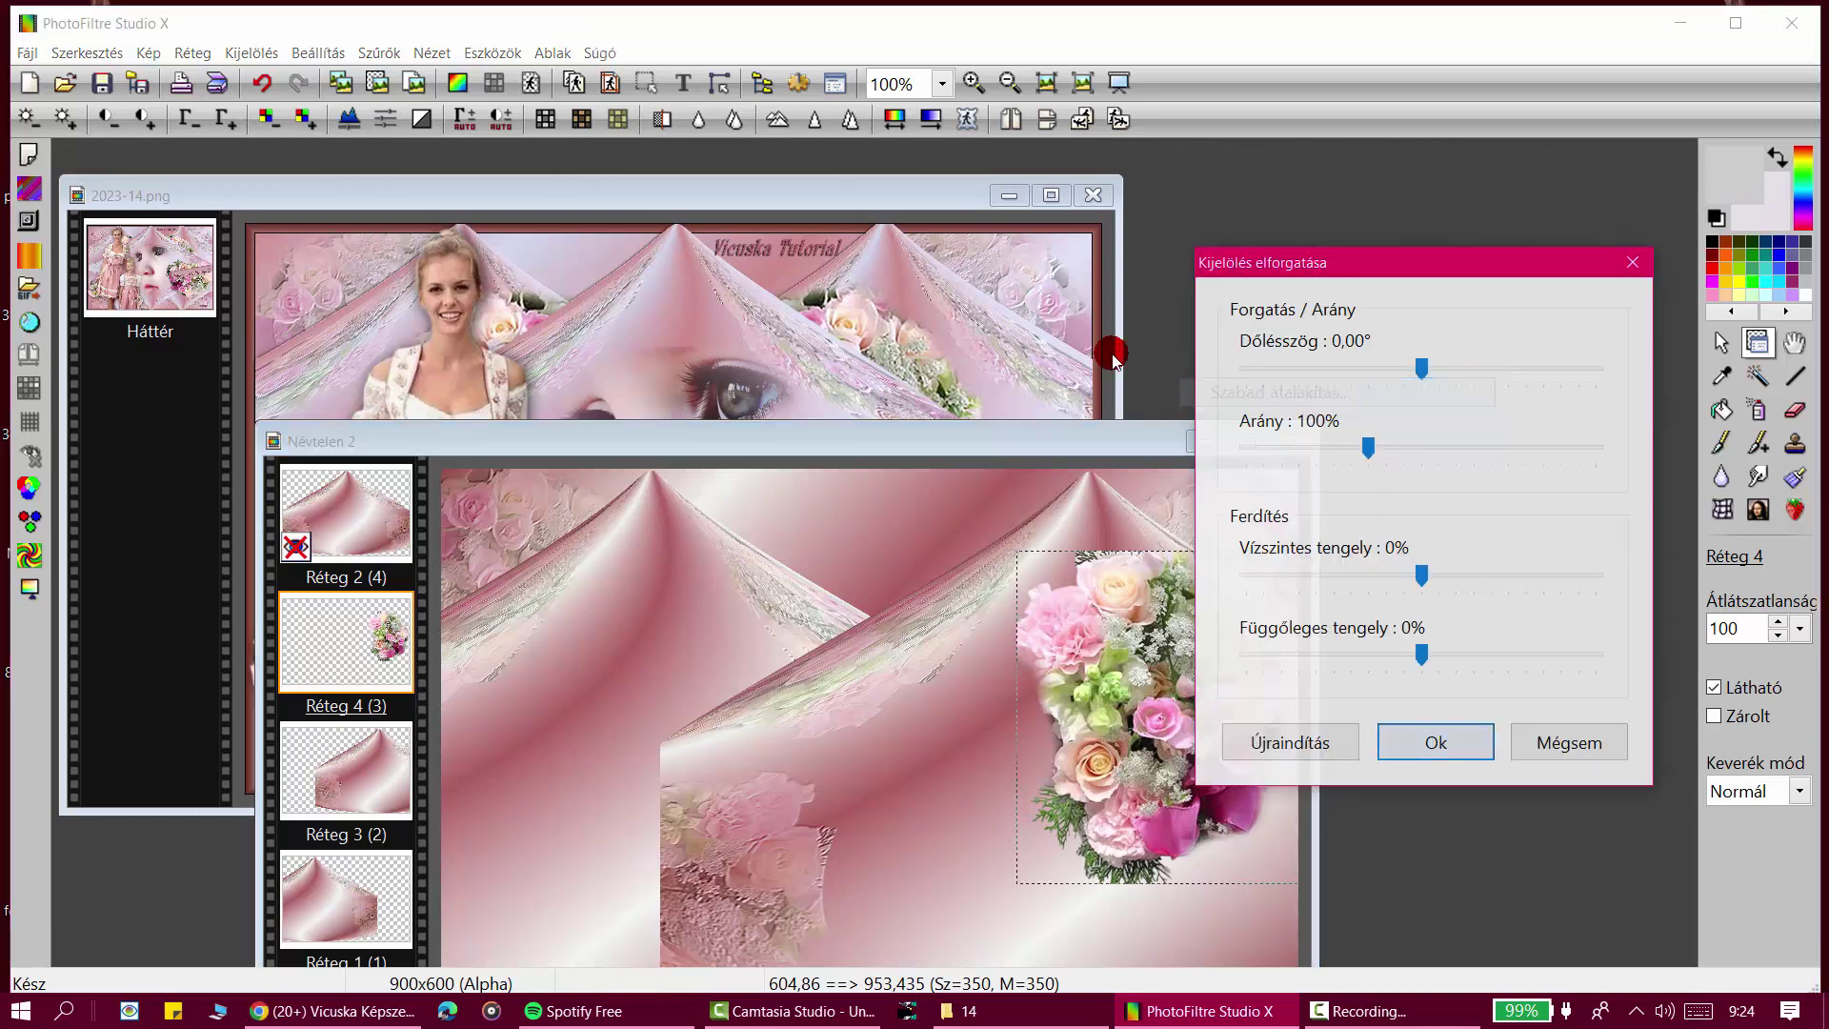
{"action": "left_click", "coordinate": [1307, 446]}
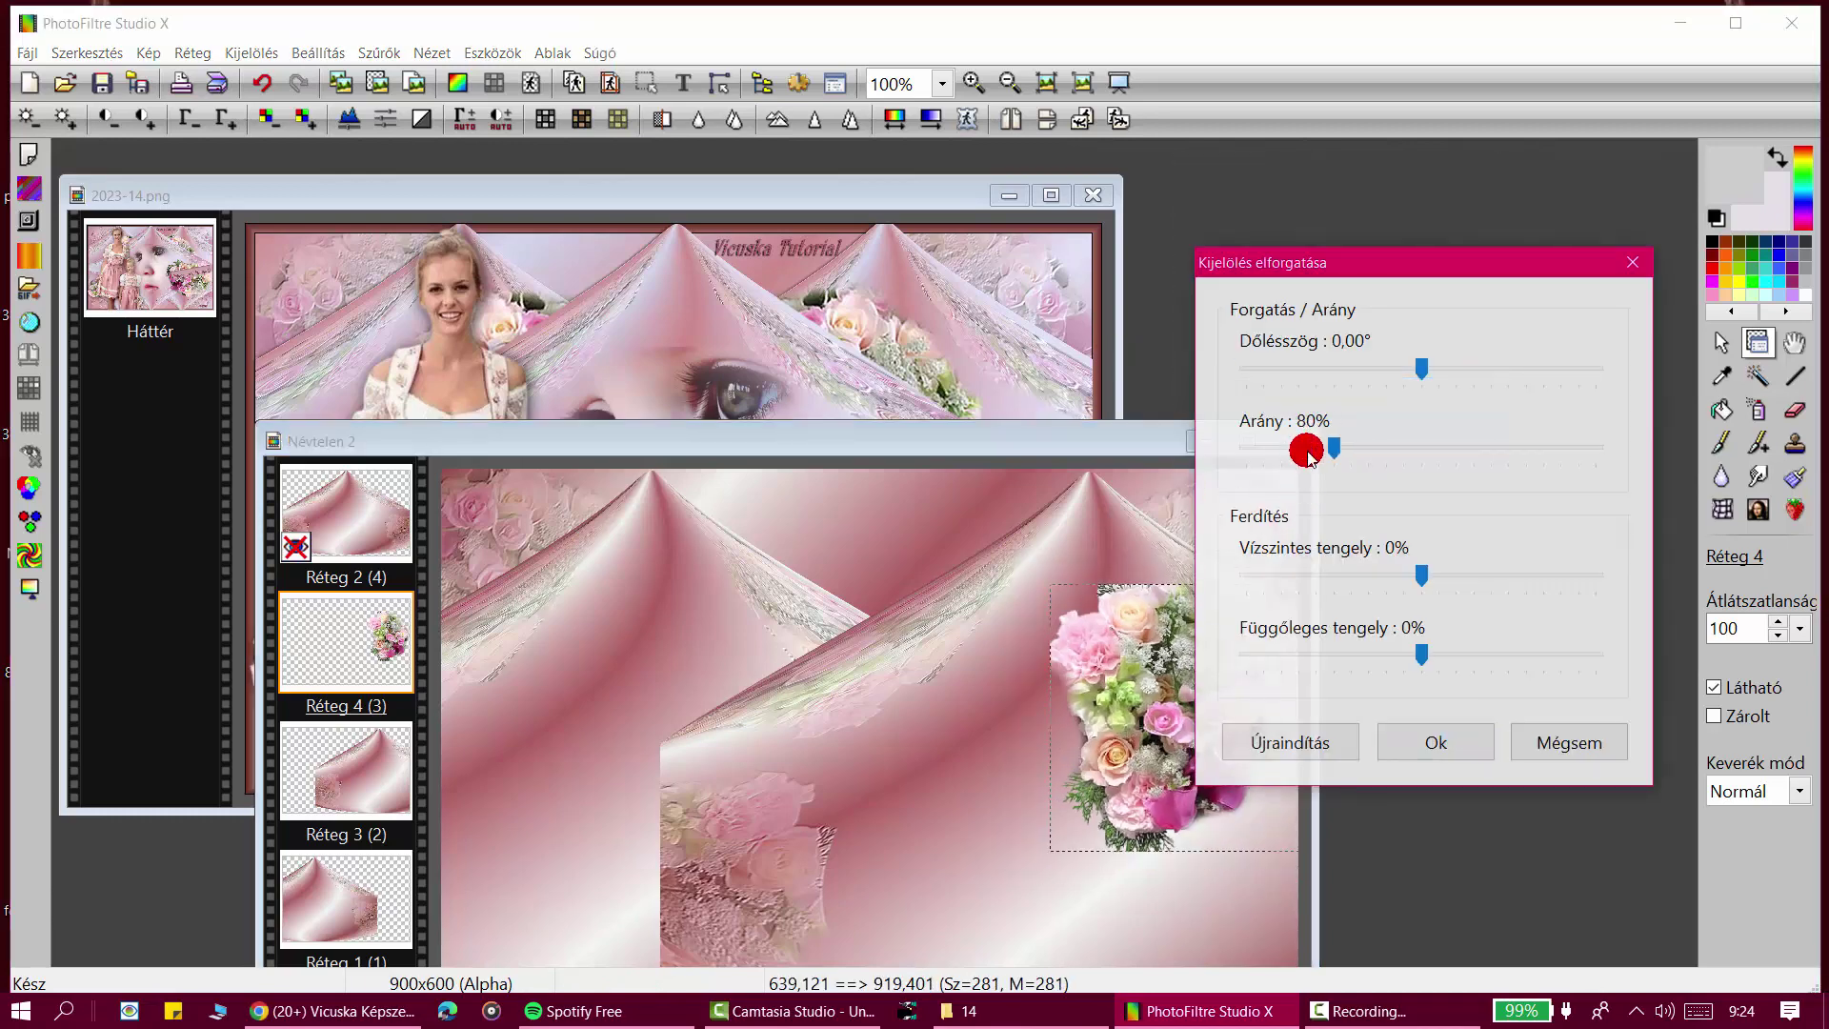
{"action": "left_click", "coordinate": [1448, 743]}
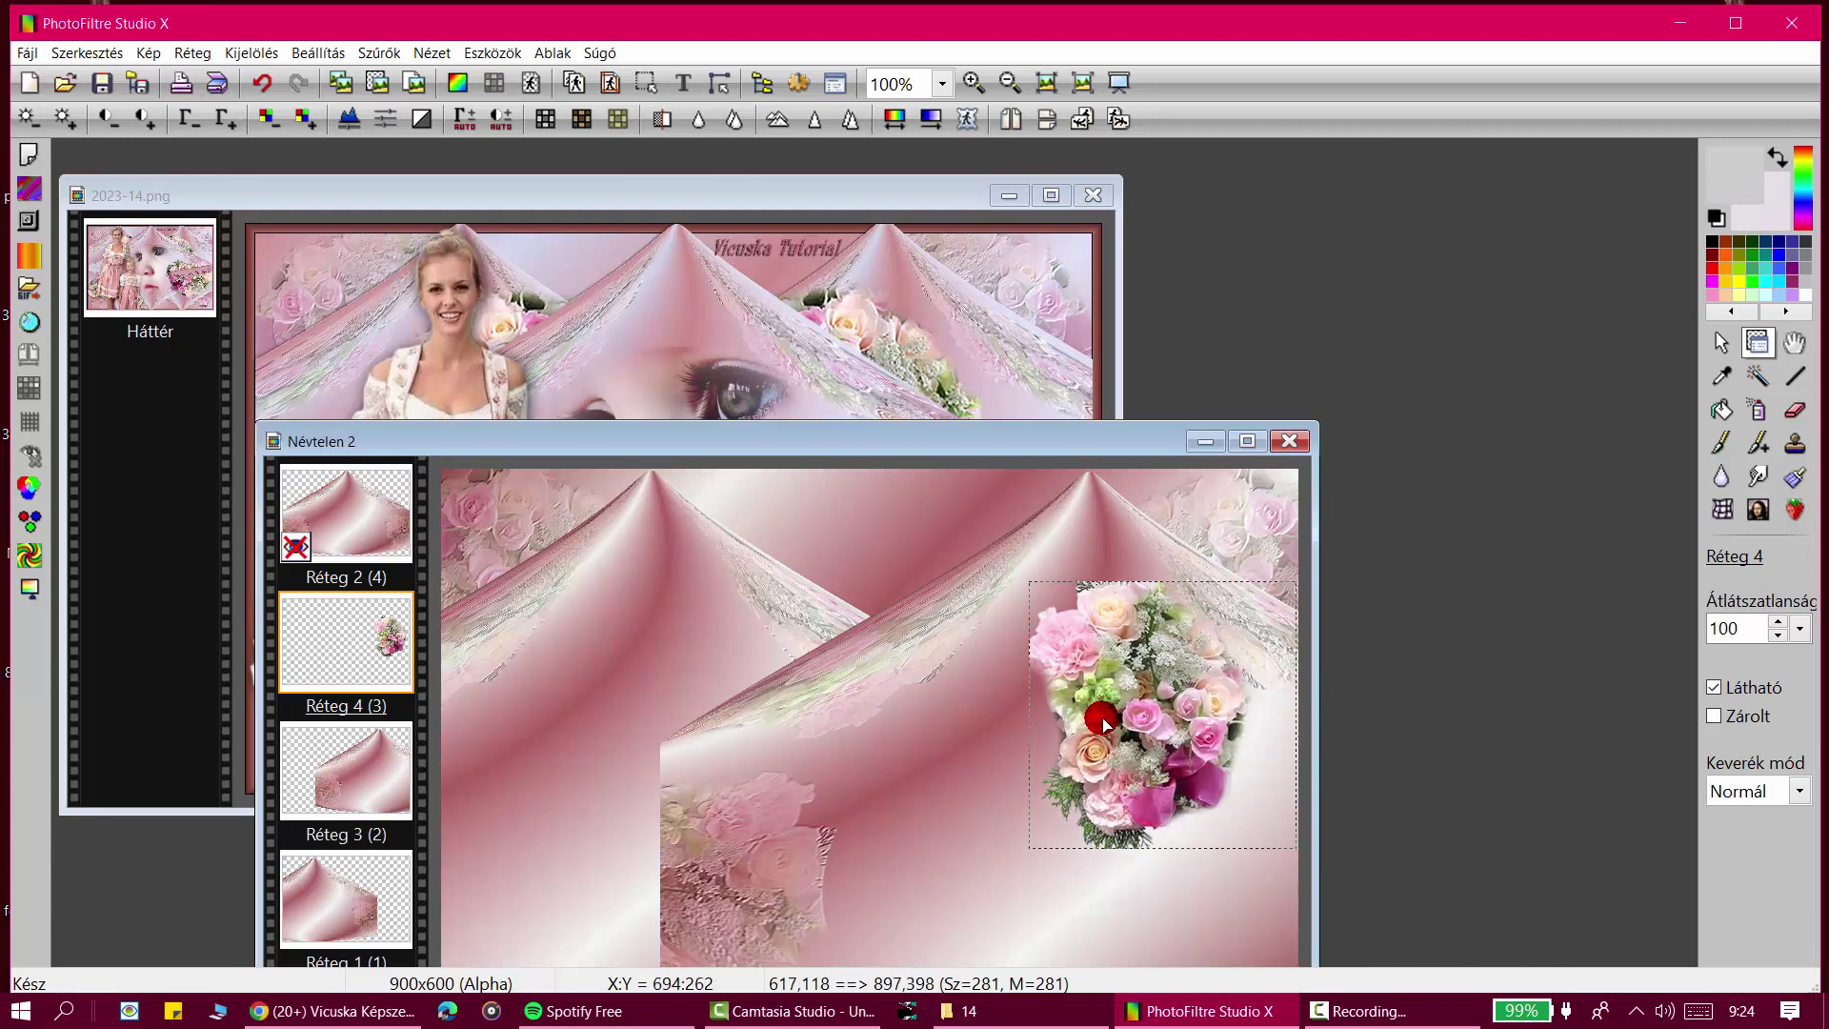
{"action": "left_click_drag", "start_coordinate": [1103, 724], "coordinate": [1031, 684]}
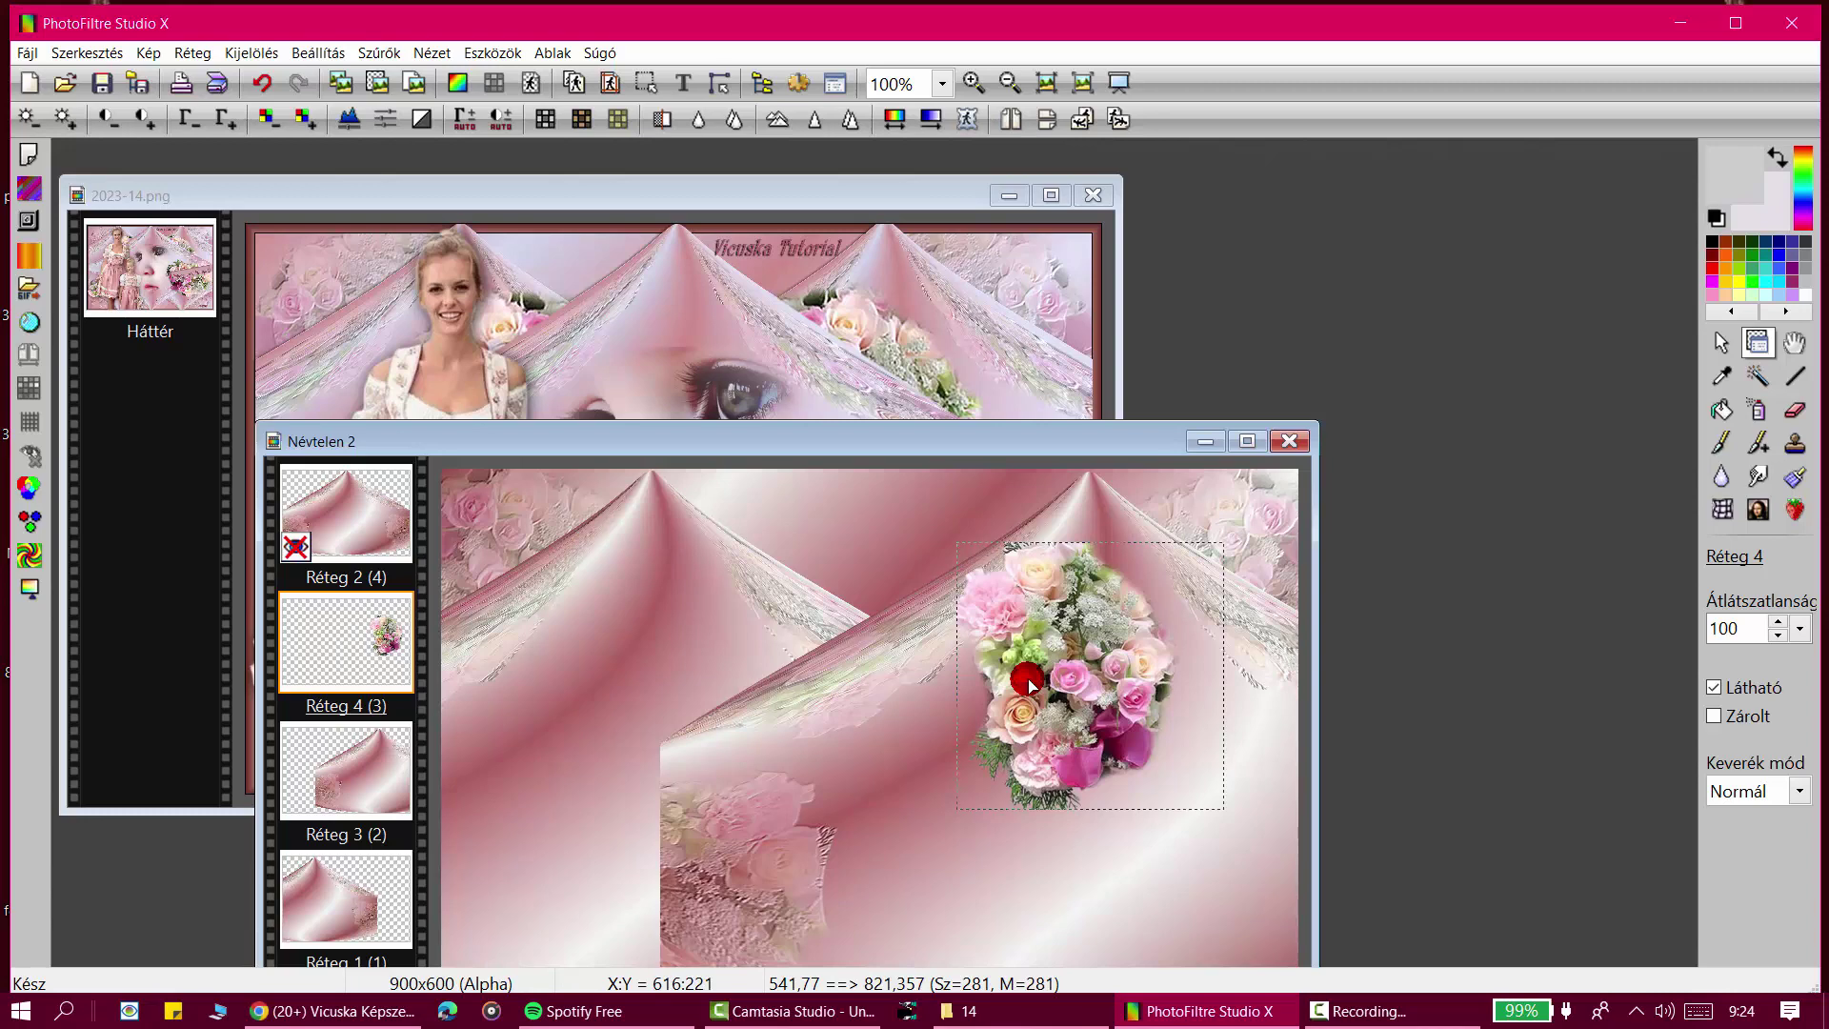
Step: Compare with the 2023-14.png reference and rotate the bouquet layer another 90° clockwise
{"action": "right_click", "coordinate": [1030, 684]}
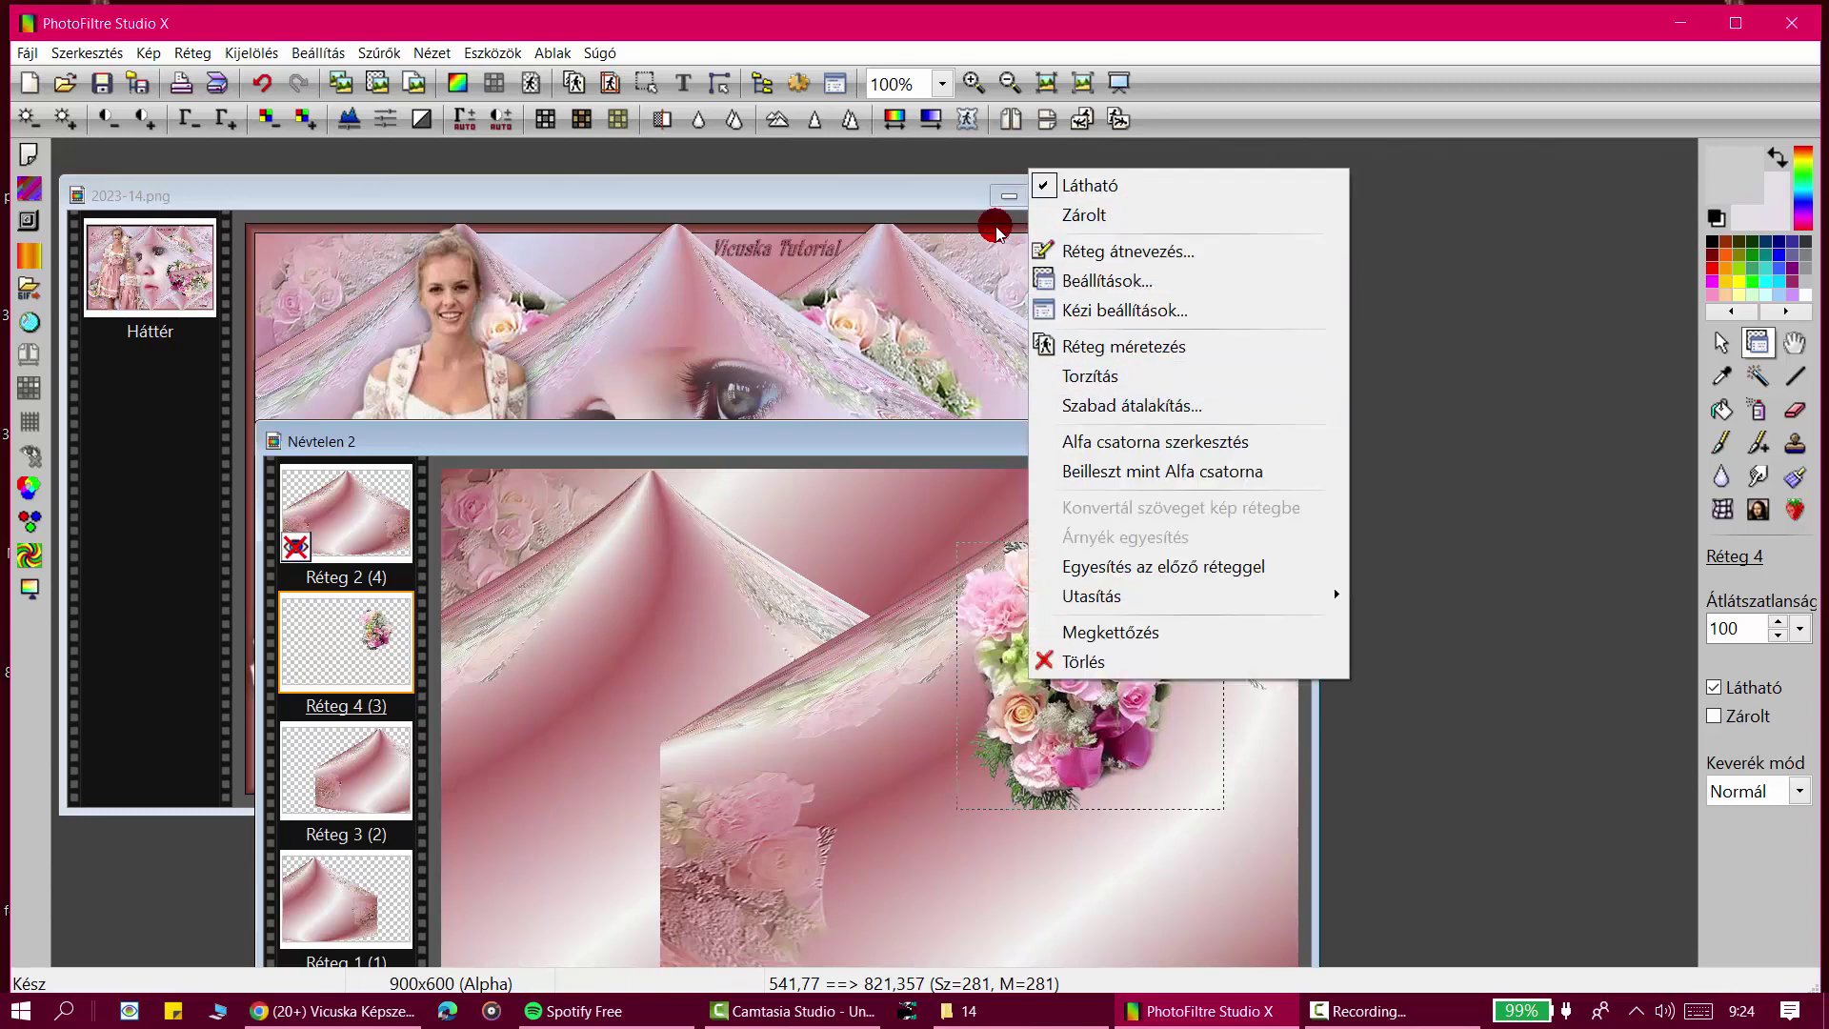
{"action": "left_click", "coordinate": [952, 183]}
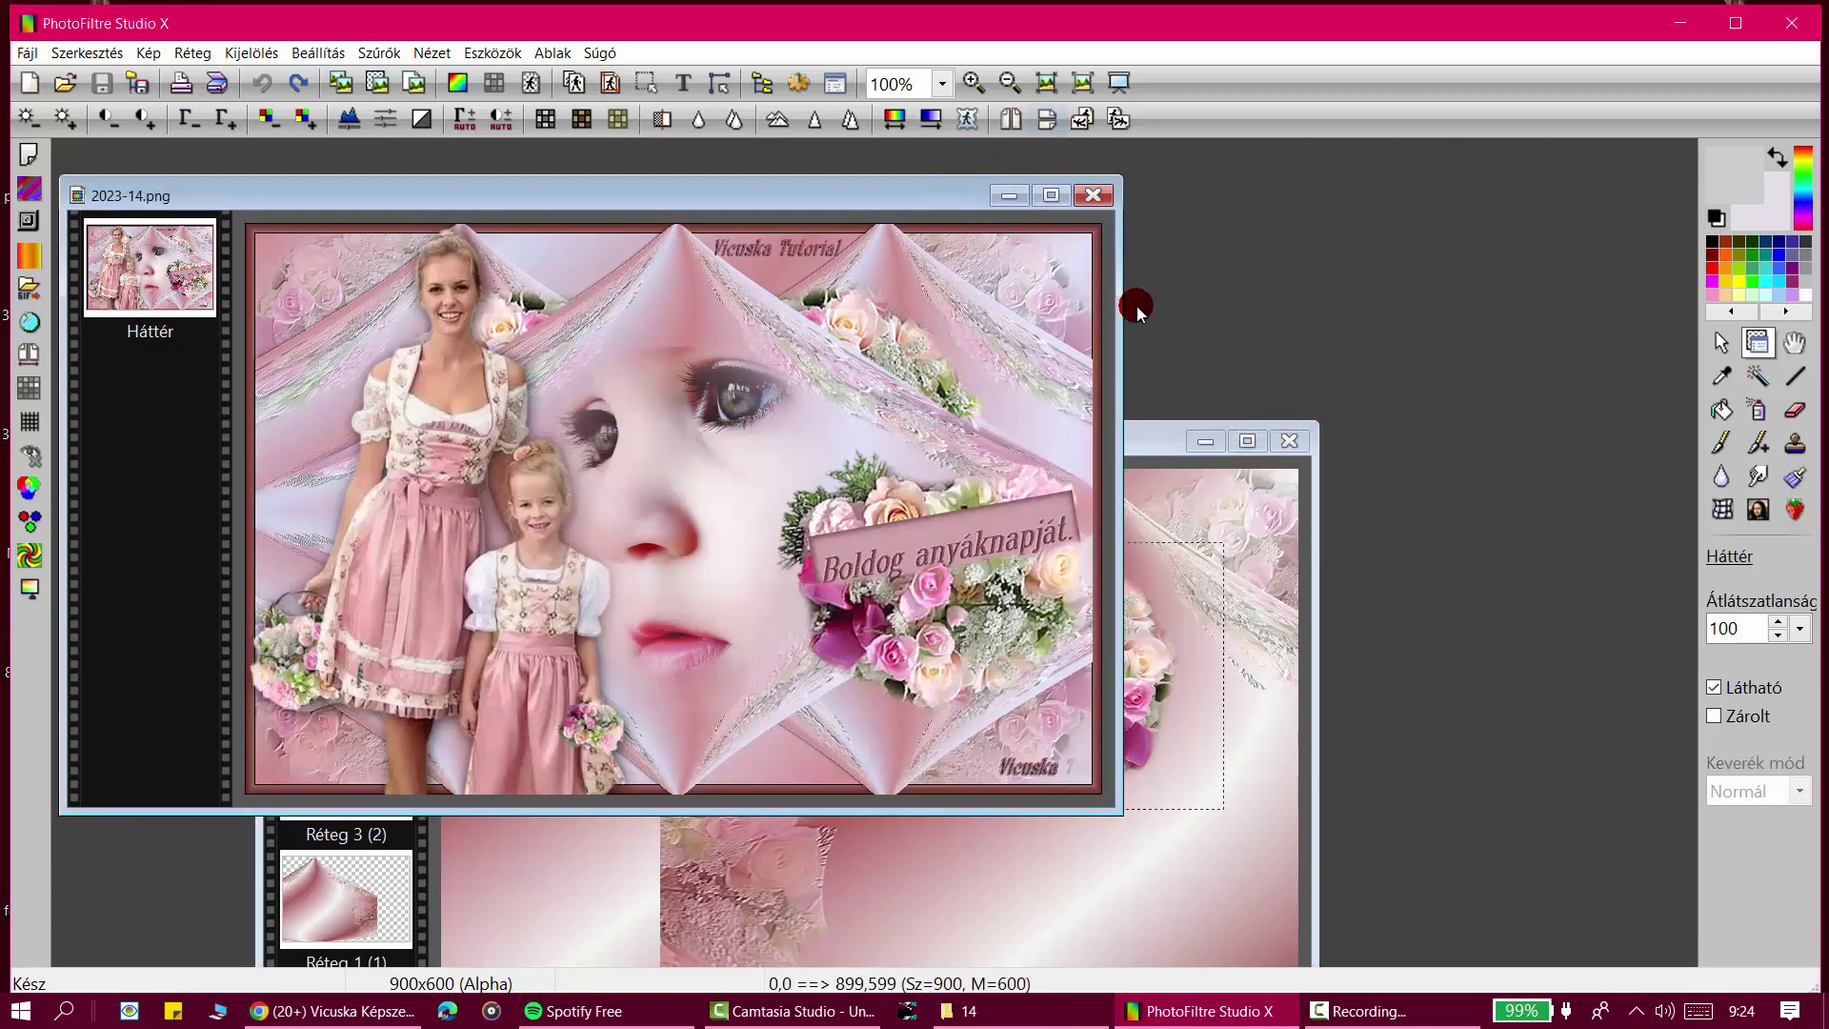
{"action": "left_click", "coordinate": [1157, 449]}
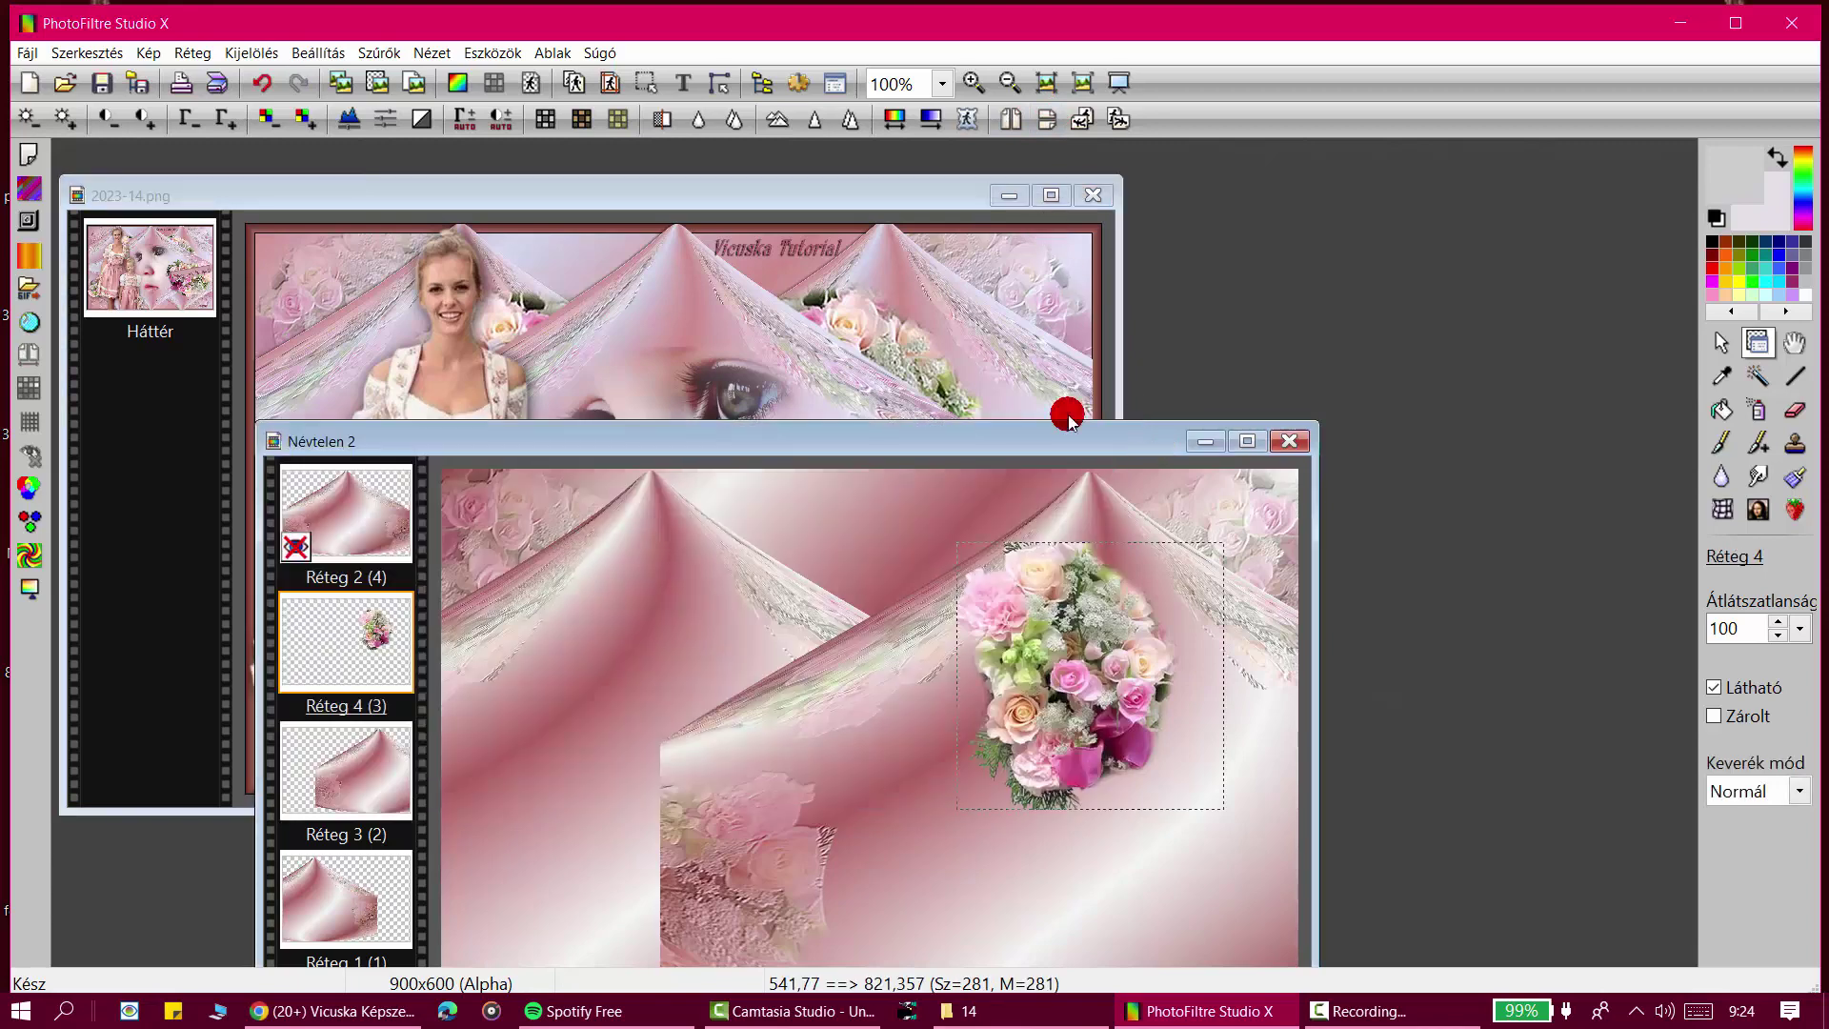
{"action": "left_click", "coordinate": [1123, 121]}
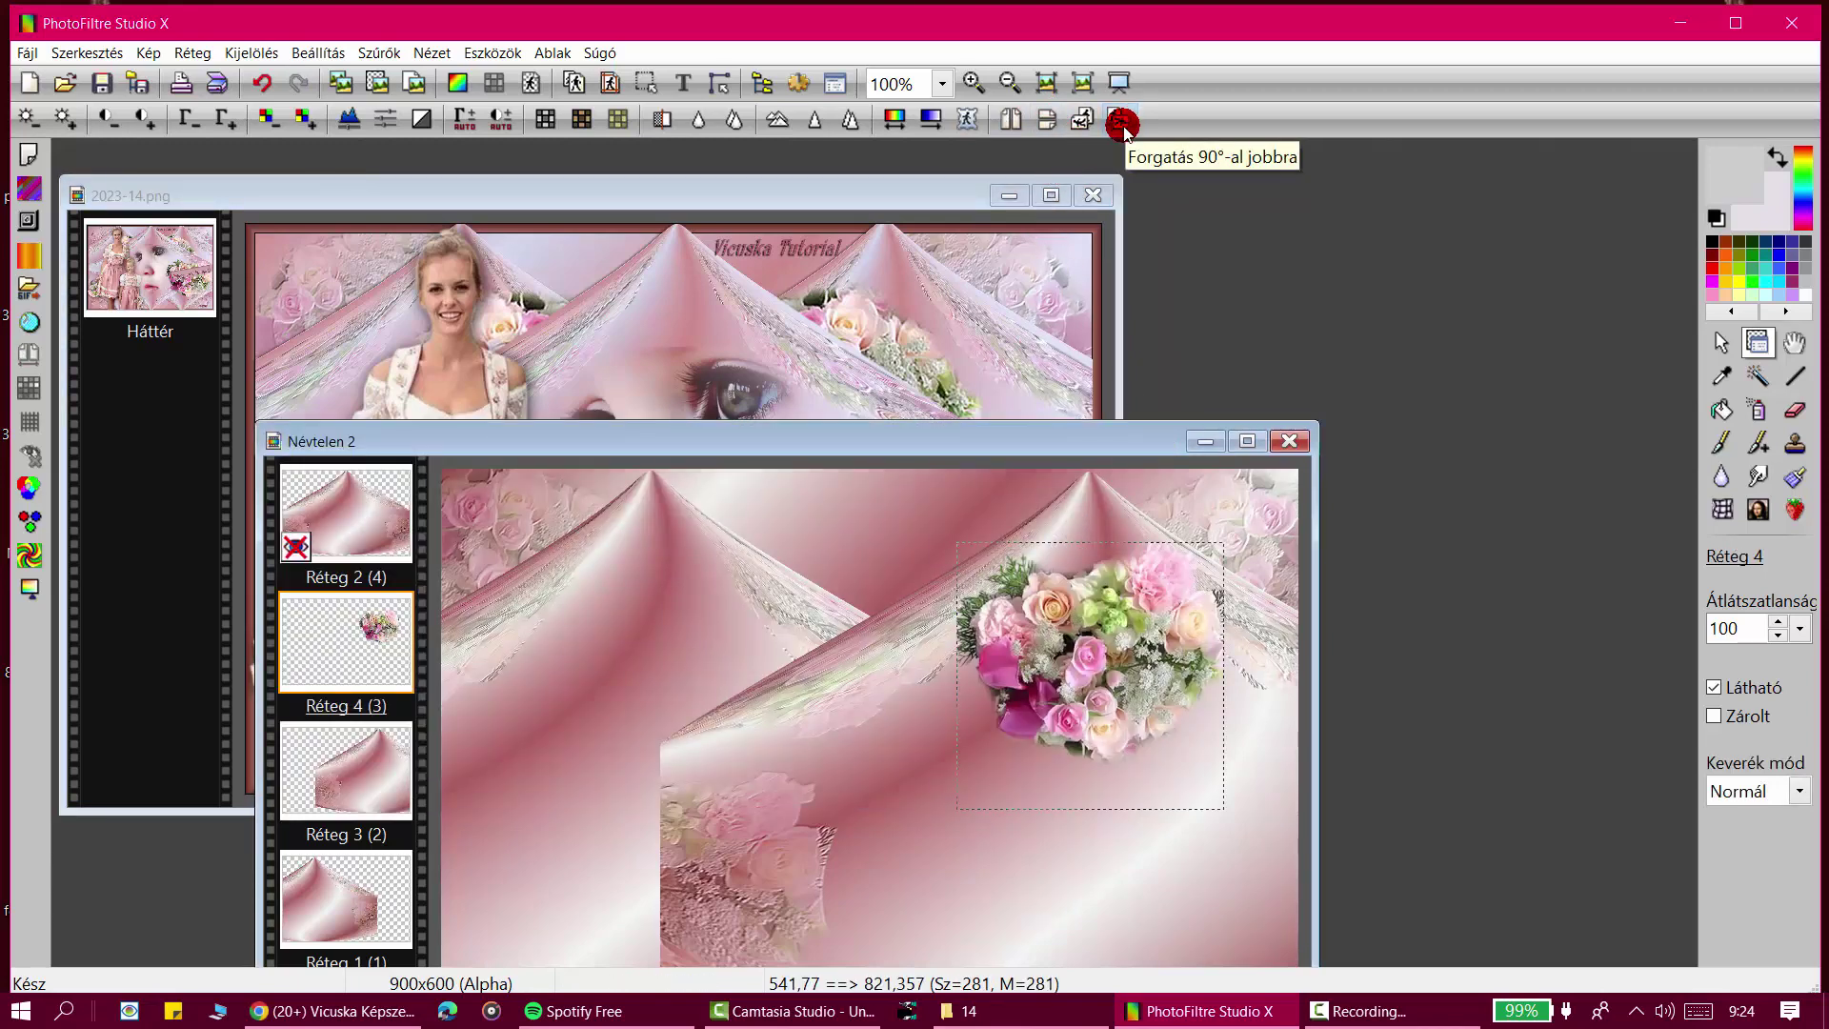
Step: Tilt the bouquet layer by 20° with free transform, keeping its ratio at 100%
{"action": "right_click", "coordinate": [1140, 635]}
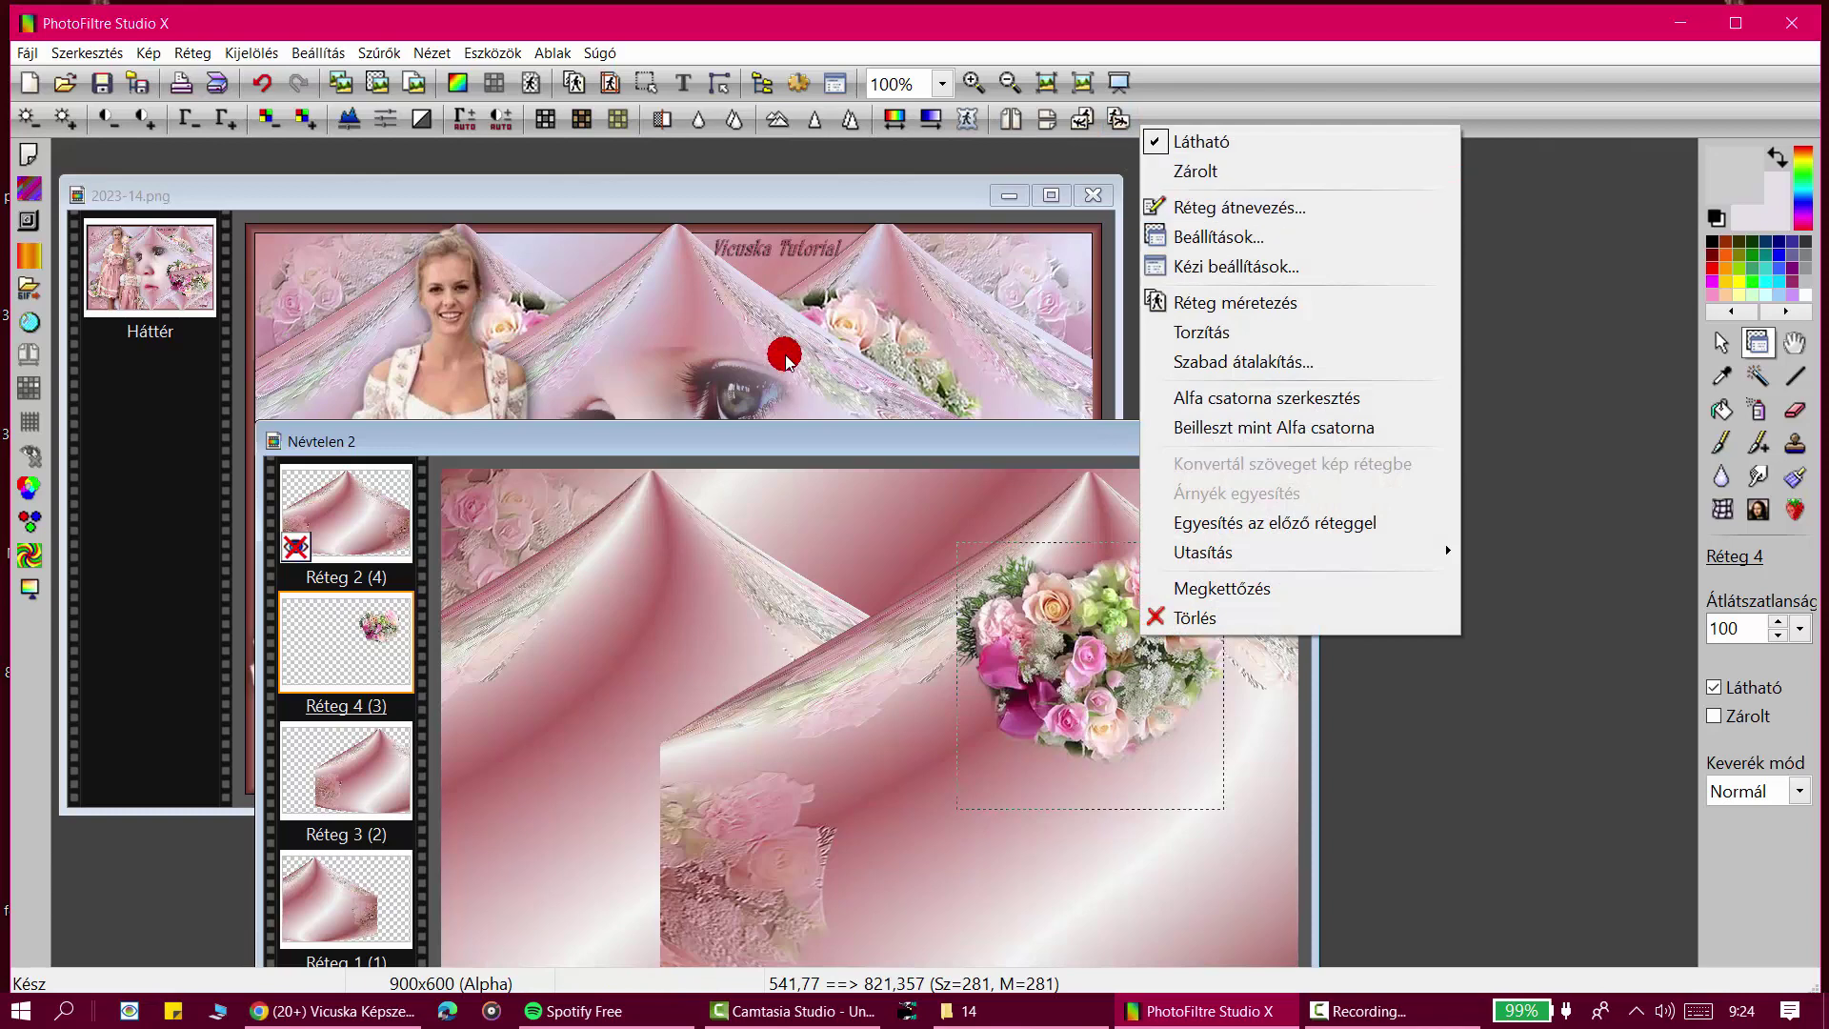
{"action": "left_click", "coordinate": [1244, 352]}
{"action": "left_click", "coordinate": [1429, 371]}
{"action": "left_click", "coordinate": [1507, 368]}
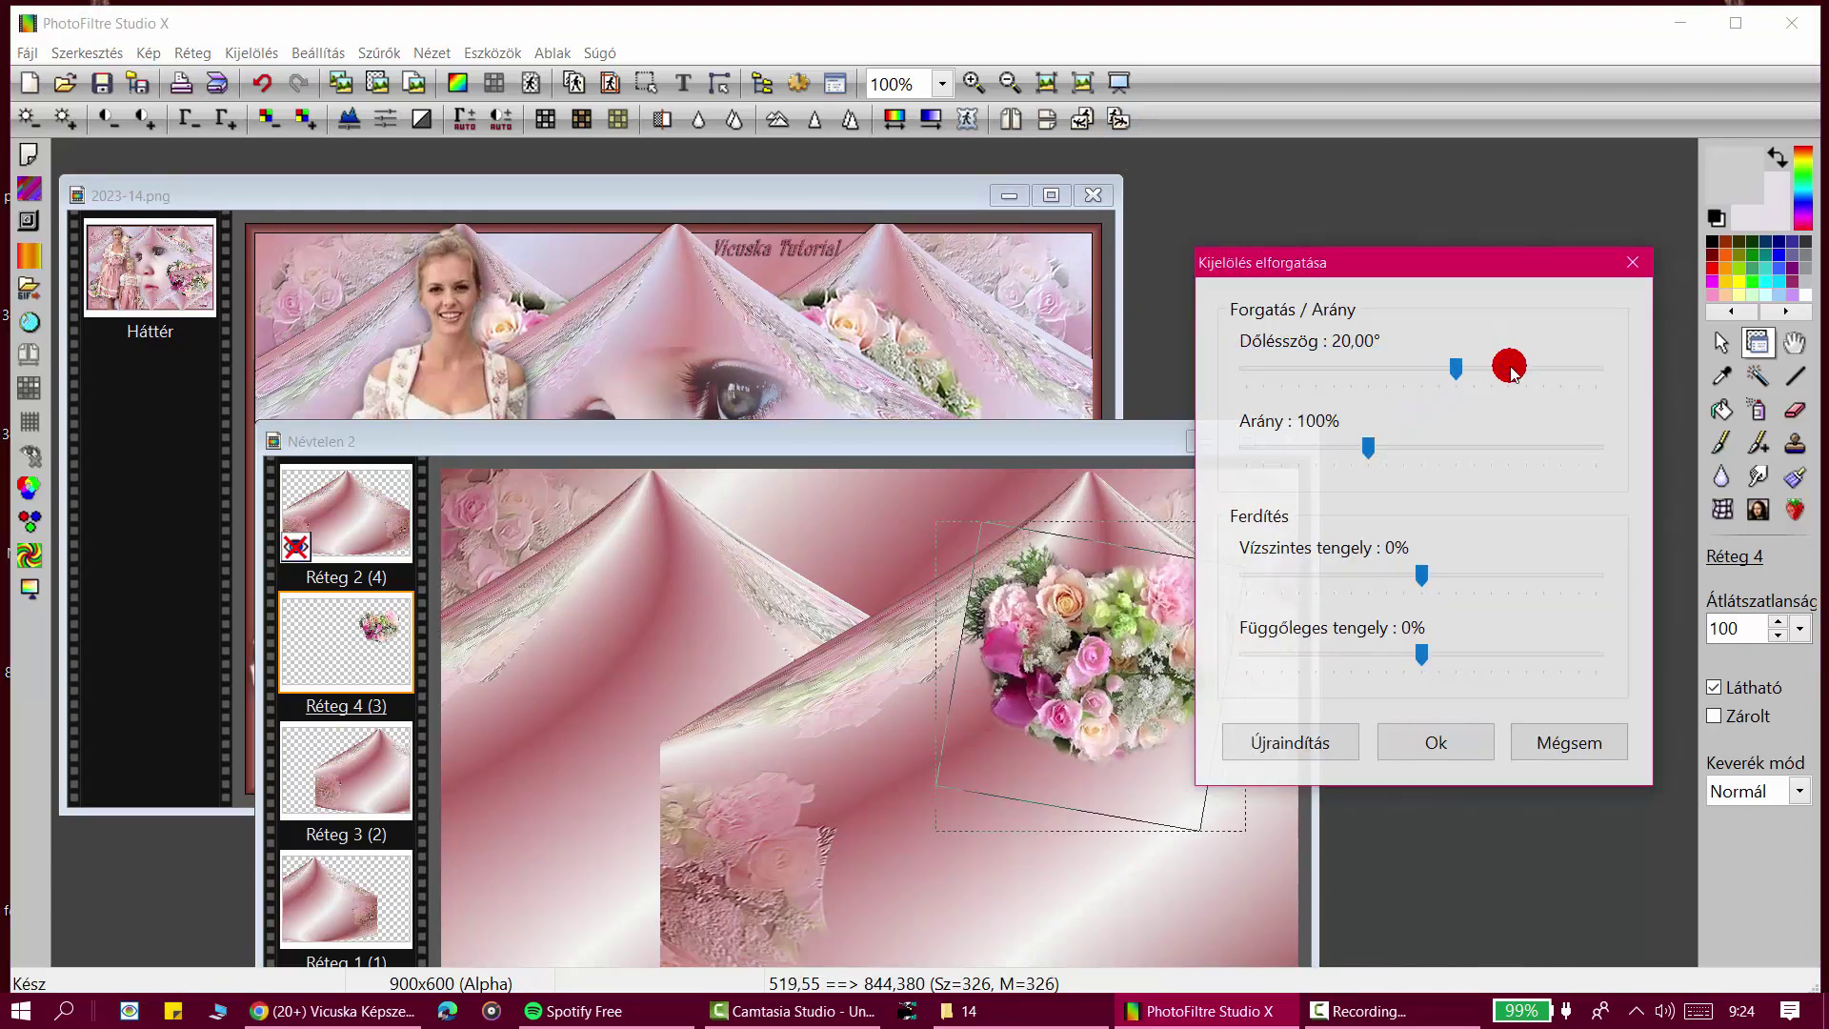
{"action": "left_click", "coordinate": [1510, 368]}
{"action": "left_click", "coordinate": [1512, 369]}
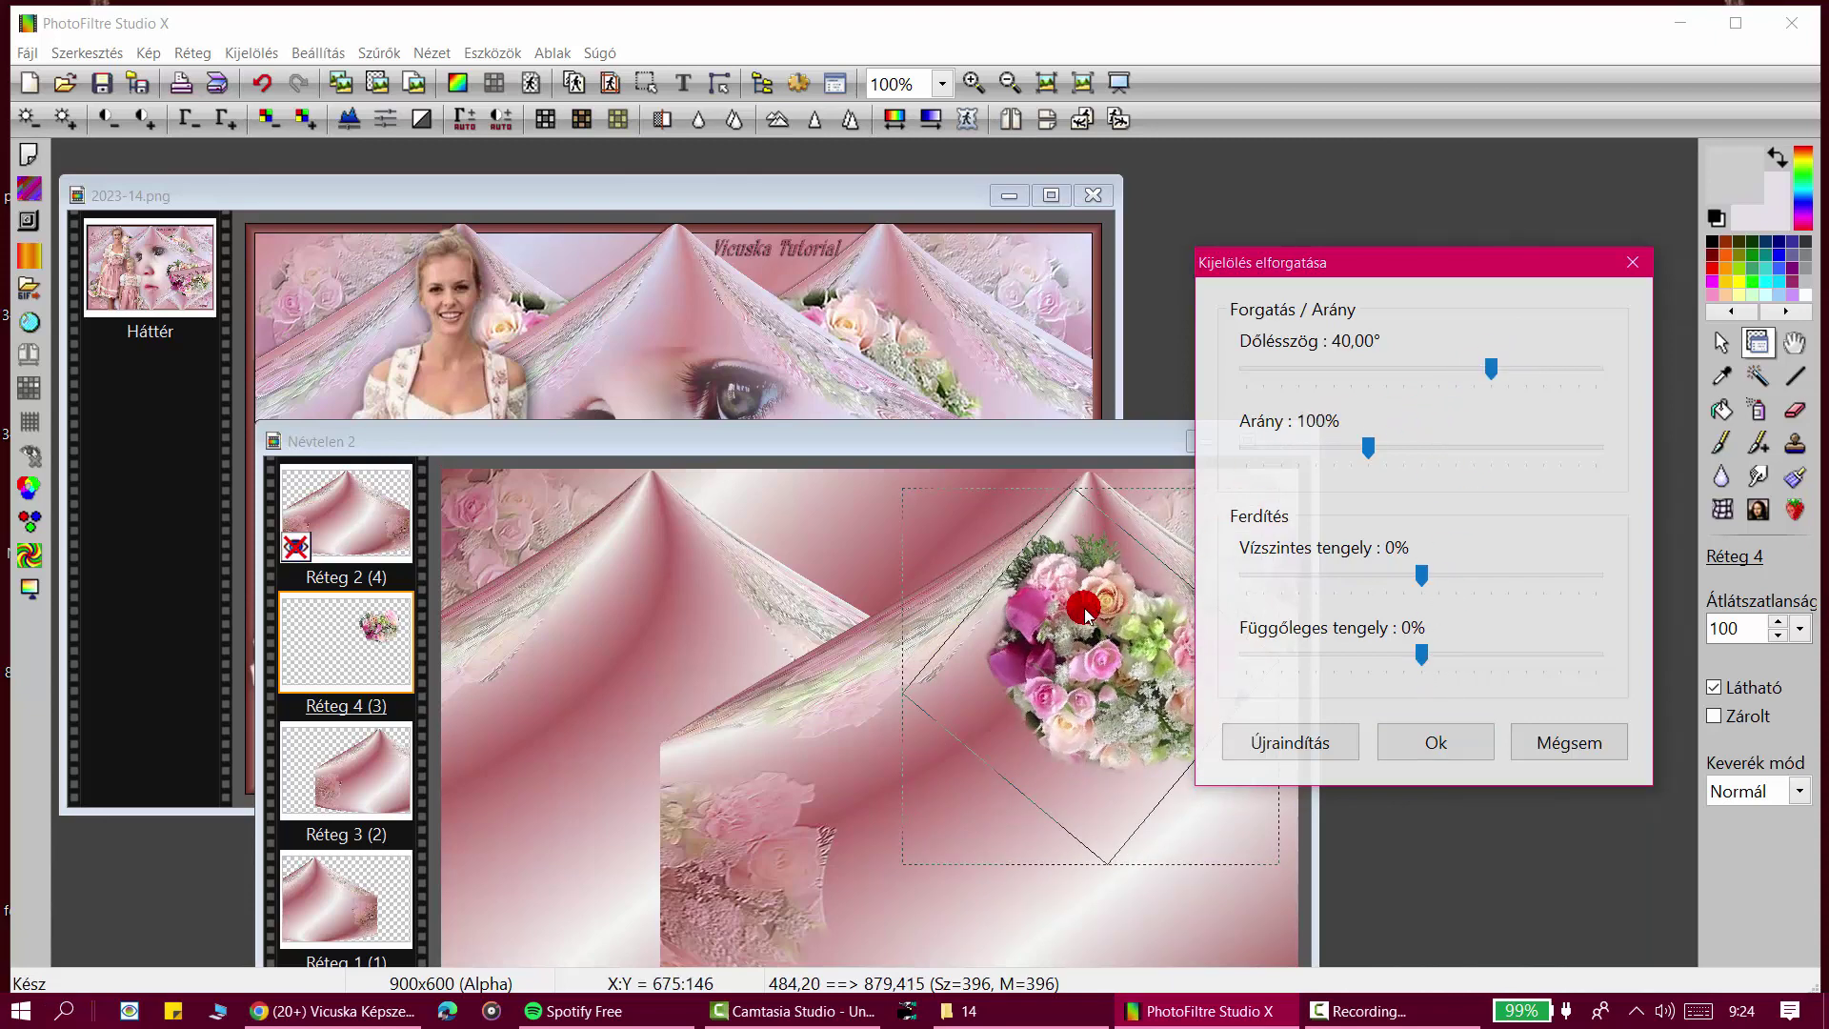
{"action": "left_click", "coordinate": [1449, 368]}
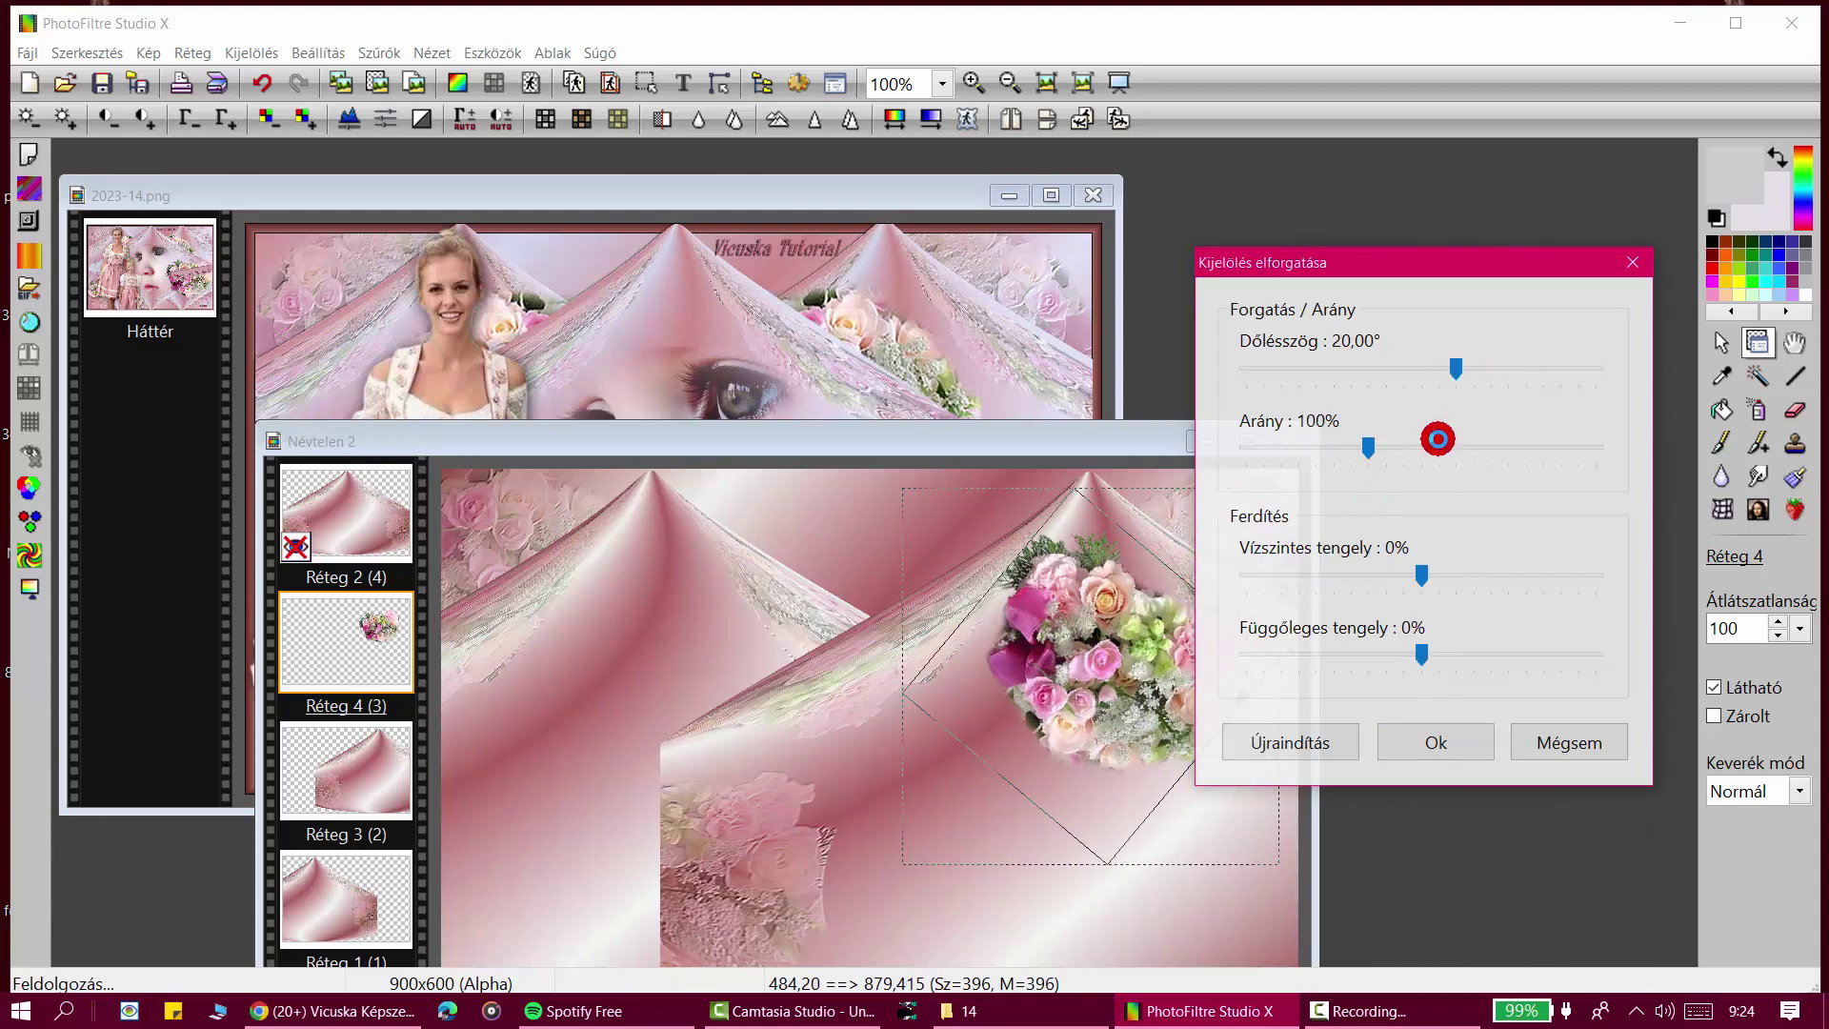
{"action": "left_click_drag", "start_coordinate": [1443, 743], "coordinate": [1398, 667]}
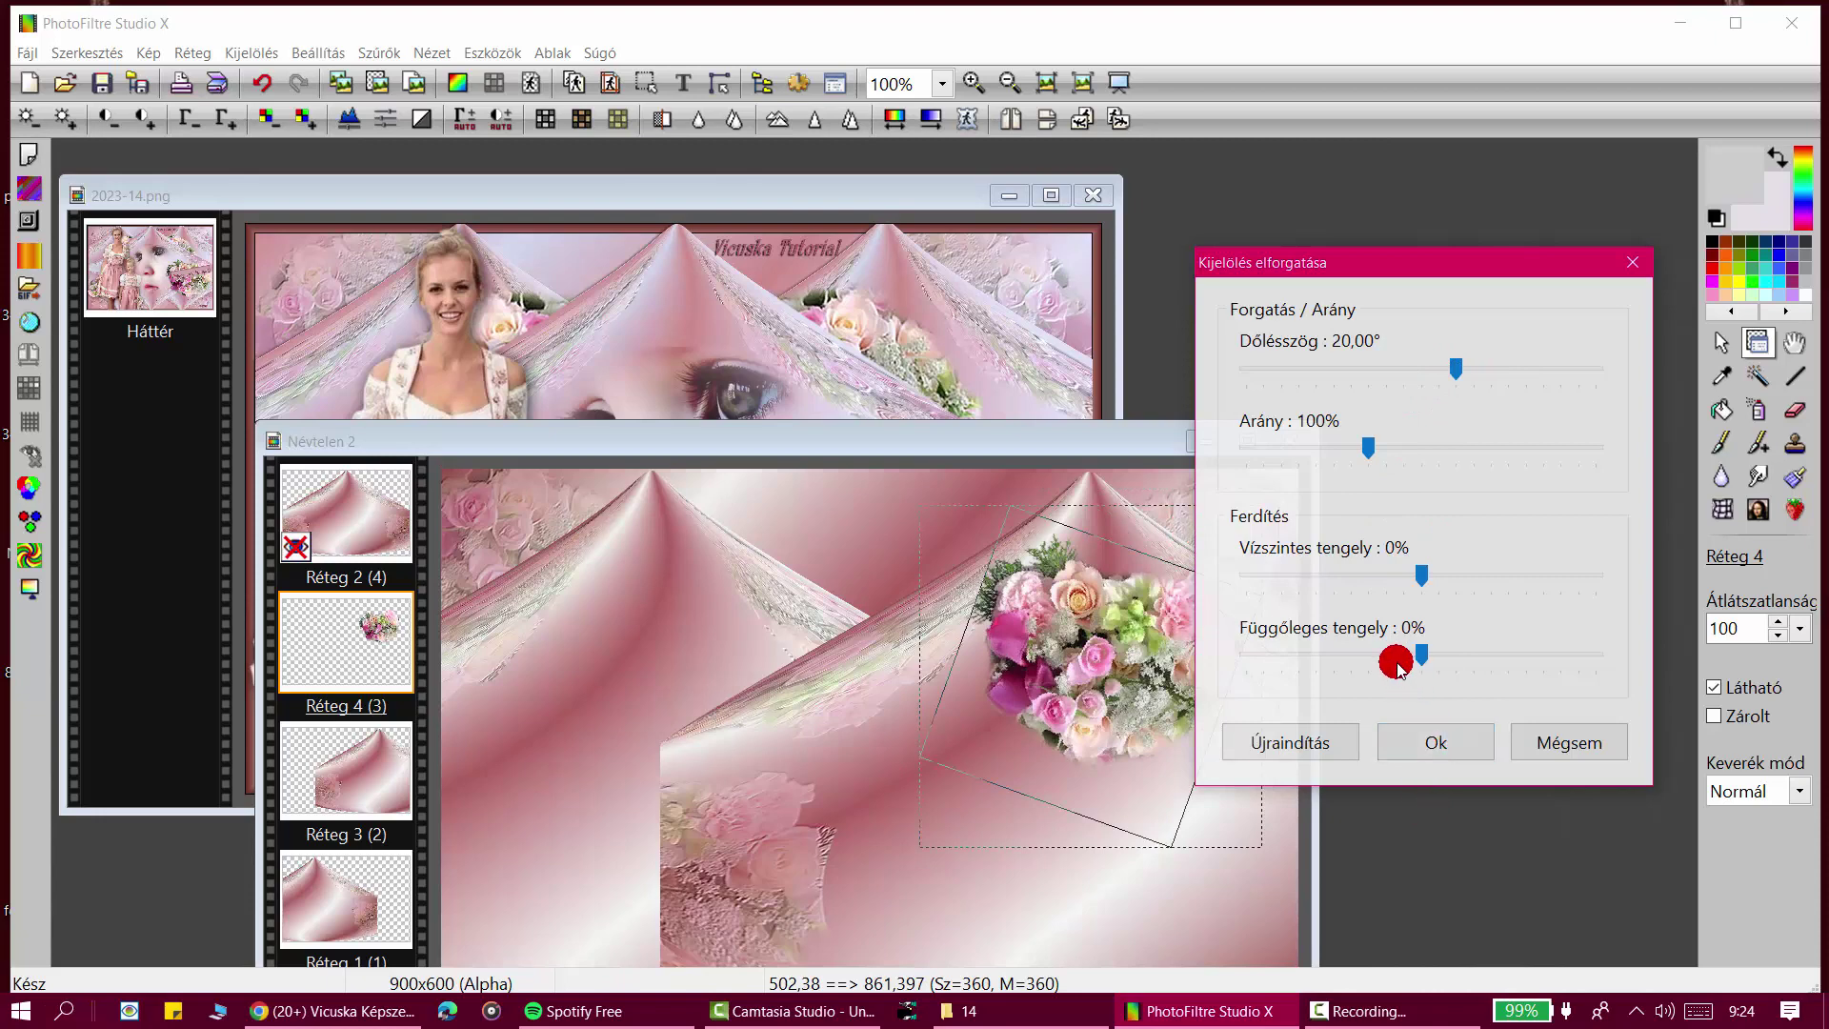
{"action": "left_click", "coordinate": [1428, 752]}
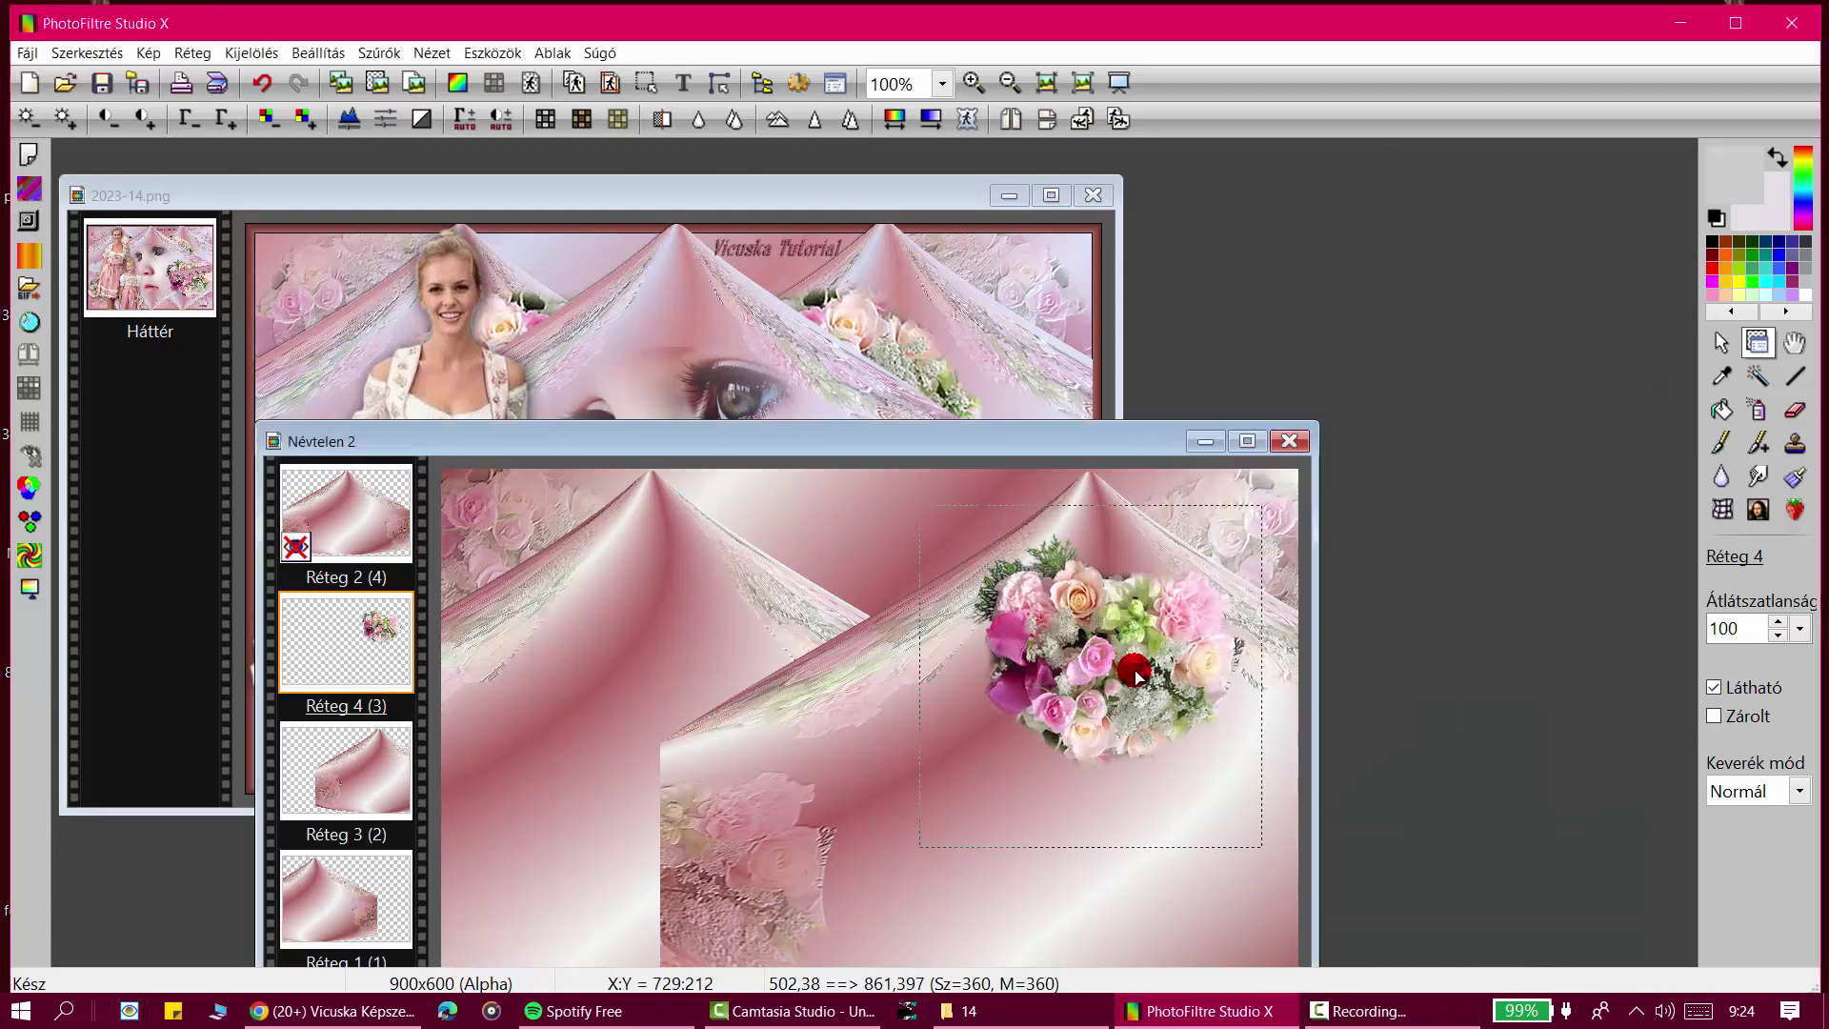
Step: Make the front peaked layer visible again and position the bouquet so it emerges from behind the front drape
{"action": "left_click", "coordinate": [309, 548]}
{"action": "right_click", "coordinate": [310, 548]}
{"action": "left_click", "coordinate": [470, 55]}
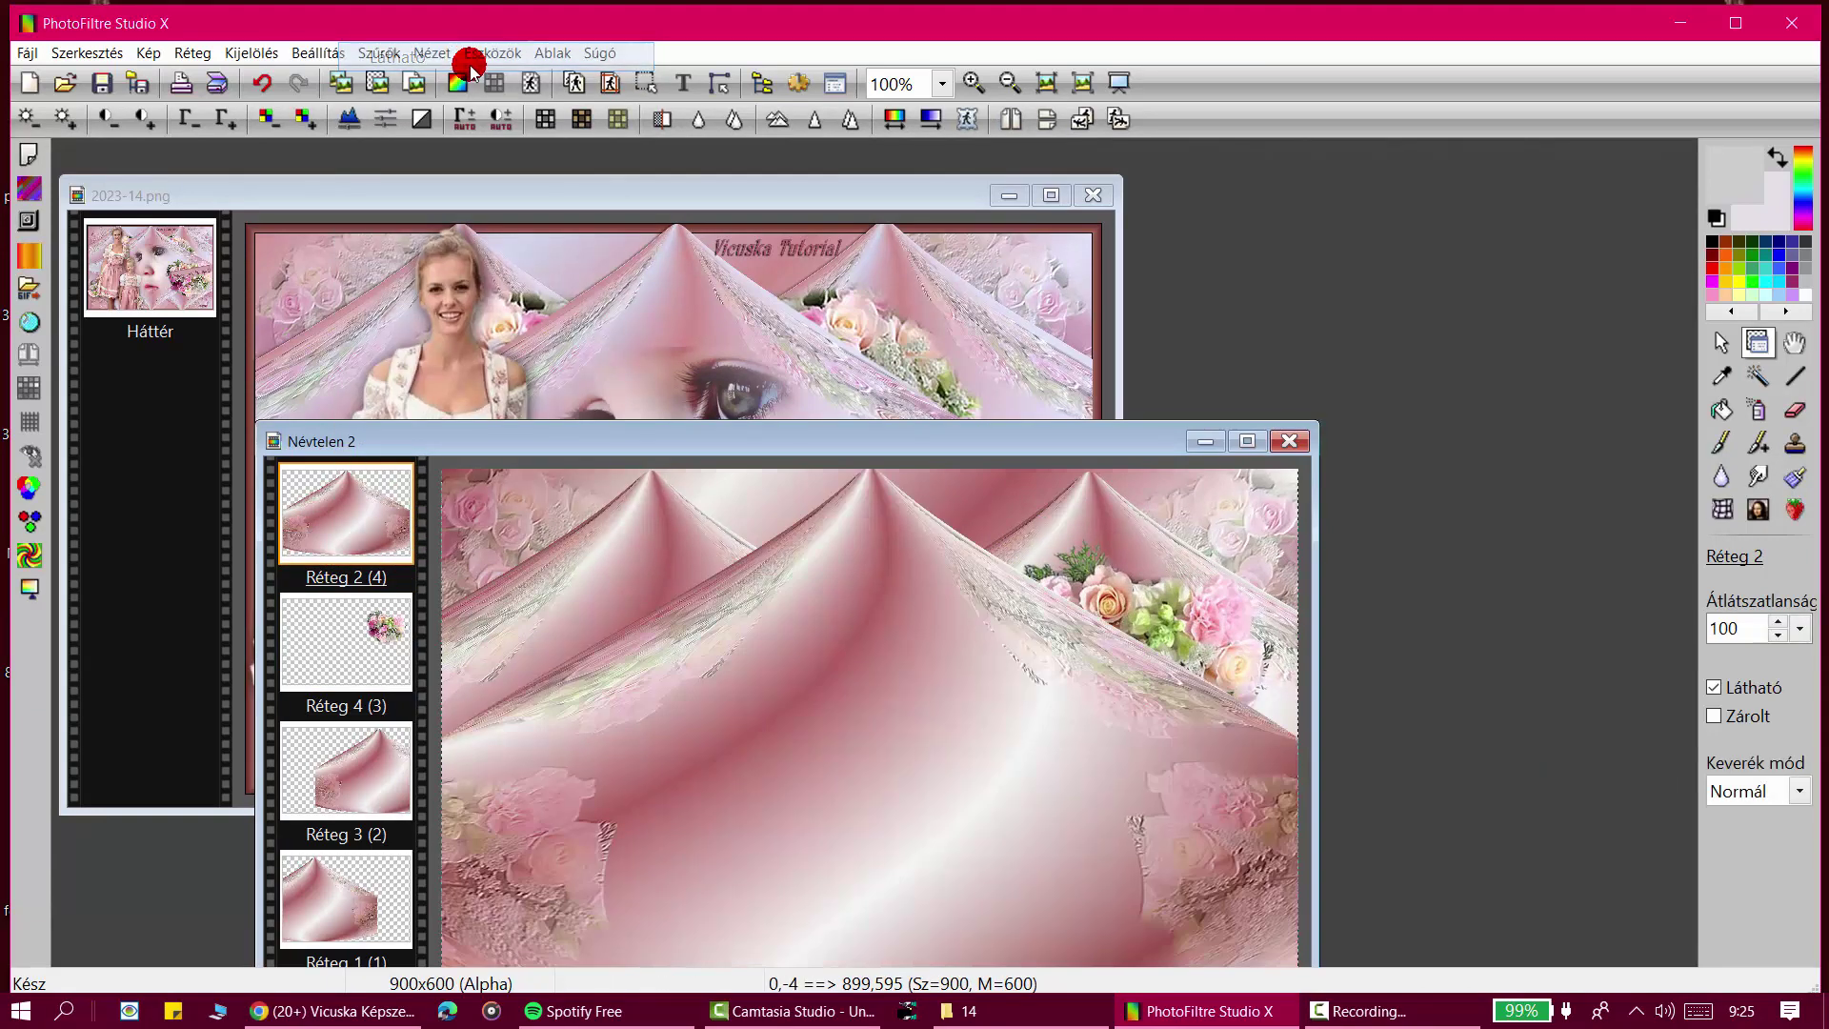
{"action": "left_click", "coordinate": [1192, 638]}
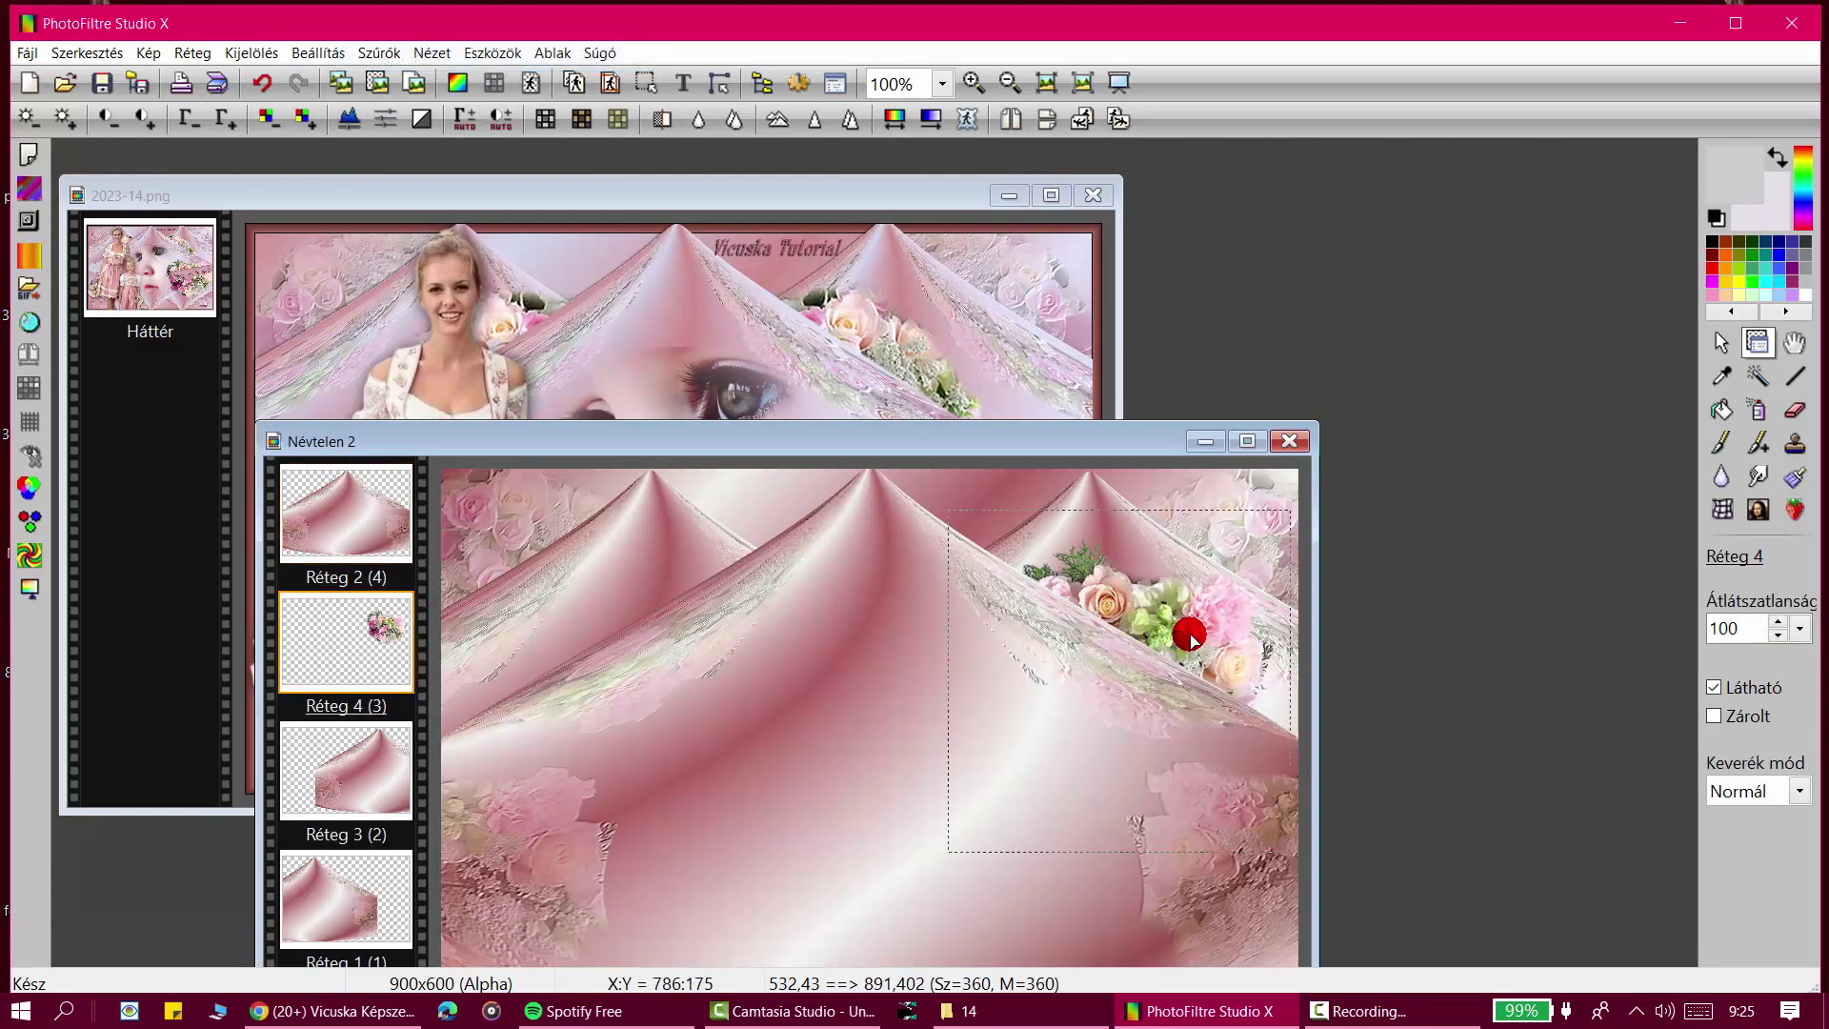
{"action": "left_click_drag", "start_coordinate": [1191, 638], "coordinate": [1147, 615]}
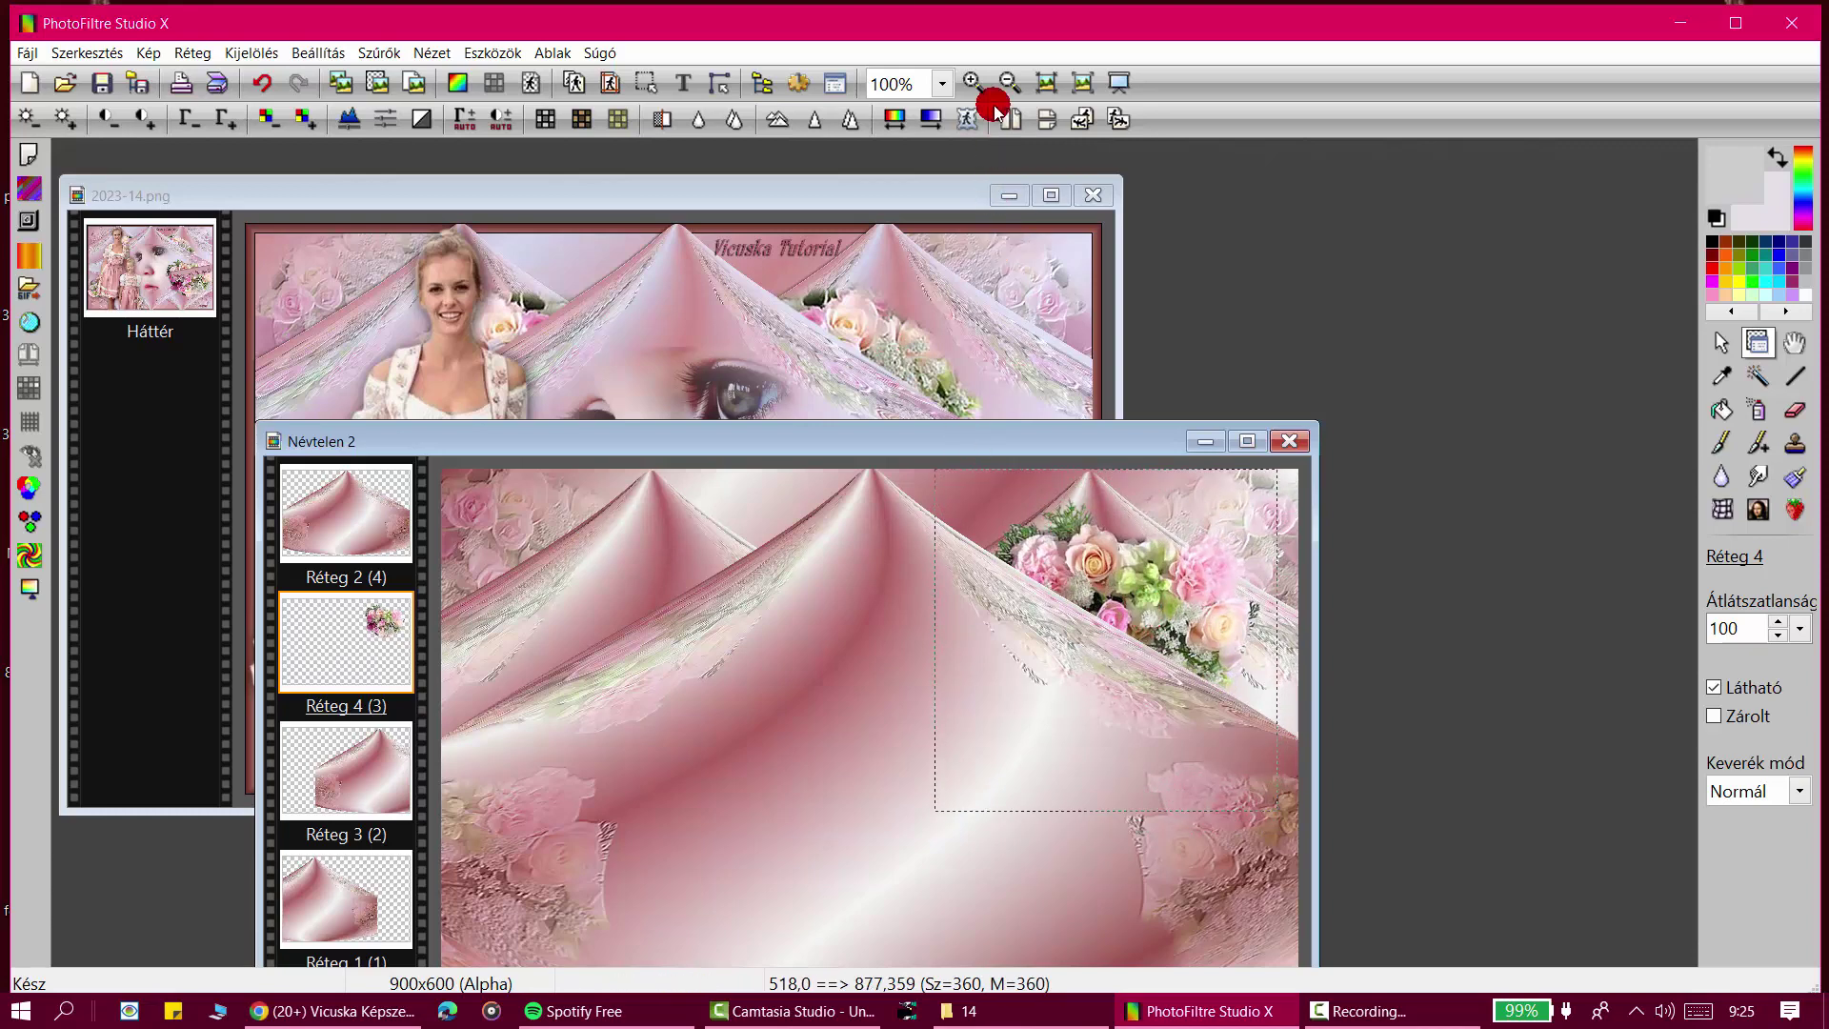
Step: Flip the bouquet layer vertically, move it up, and tilt it by 10° with free transform at 100% ratio
{"action": "left_click", "coordinate": [1049, 119]}
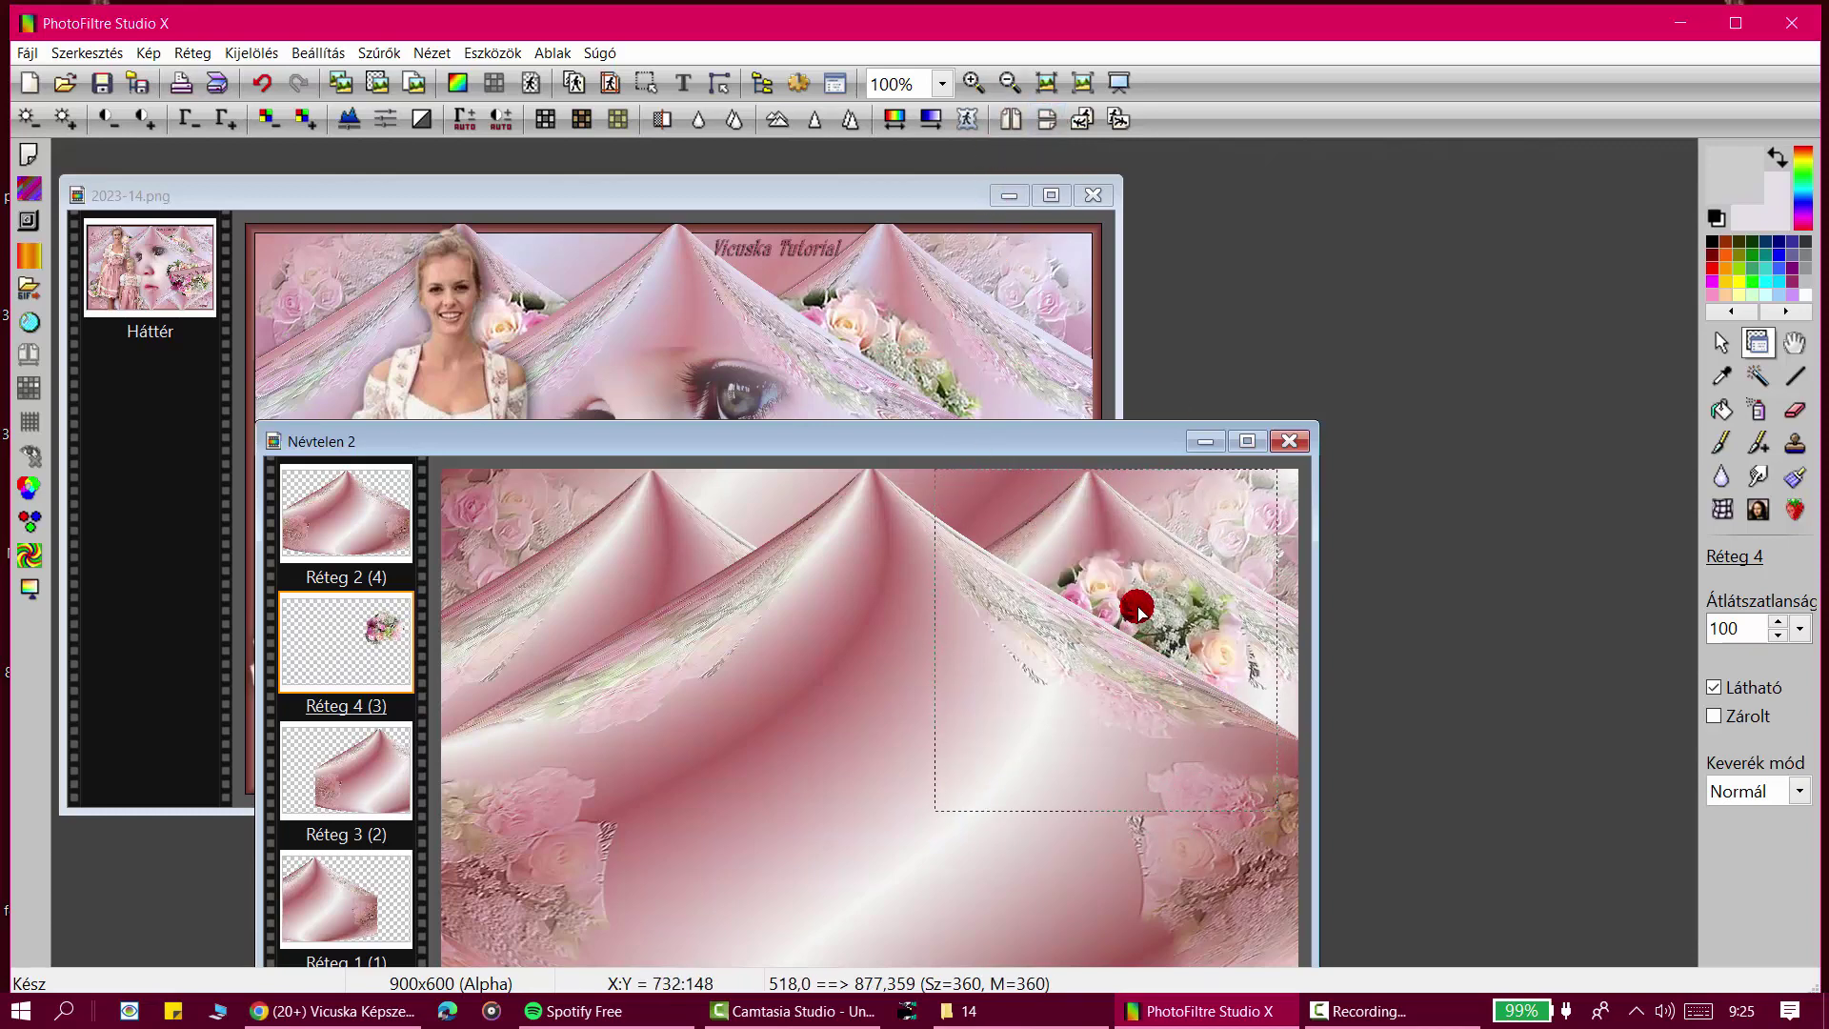
{"action": "left_click_drag", "start_coordinate": [1139, 610], "coordinate": [1139, 526]}
{"action": "right_click", "coordinate": [1141, 527]}
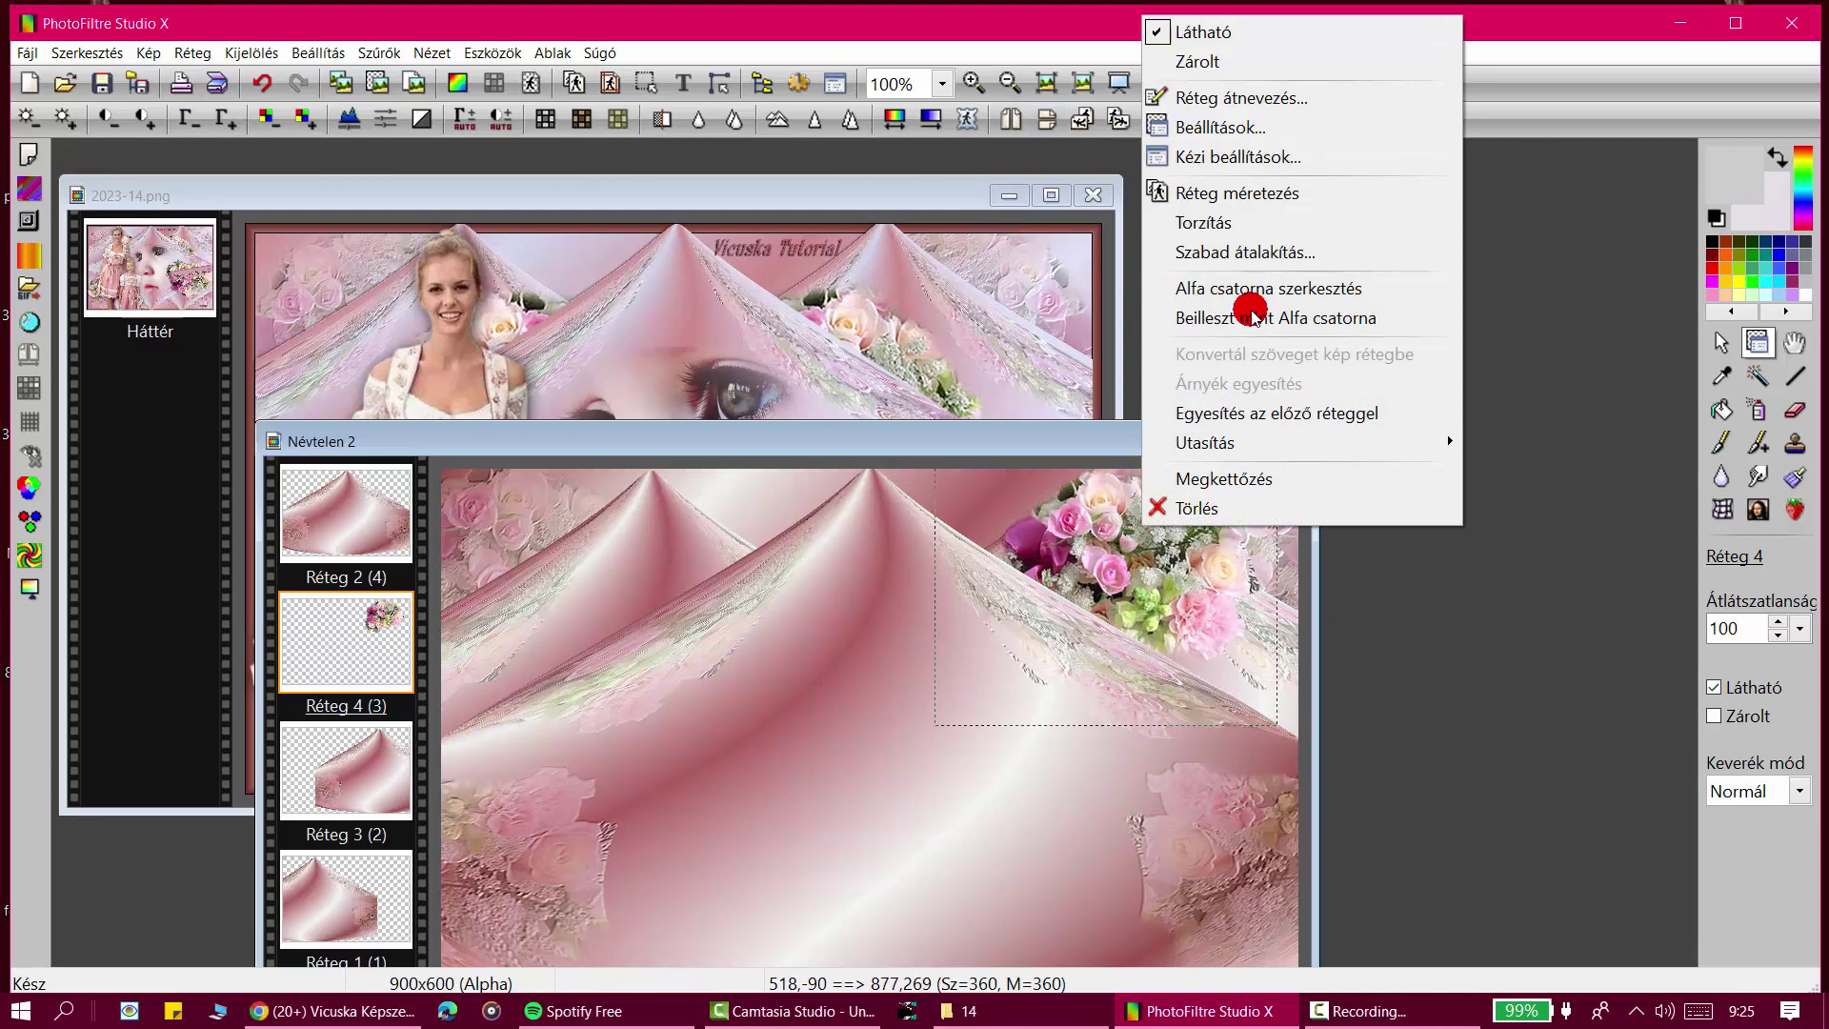
{"action": "left_click", "coordinate": [1229, 250]}
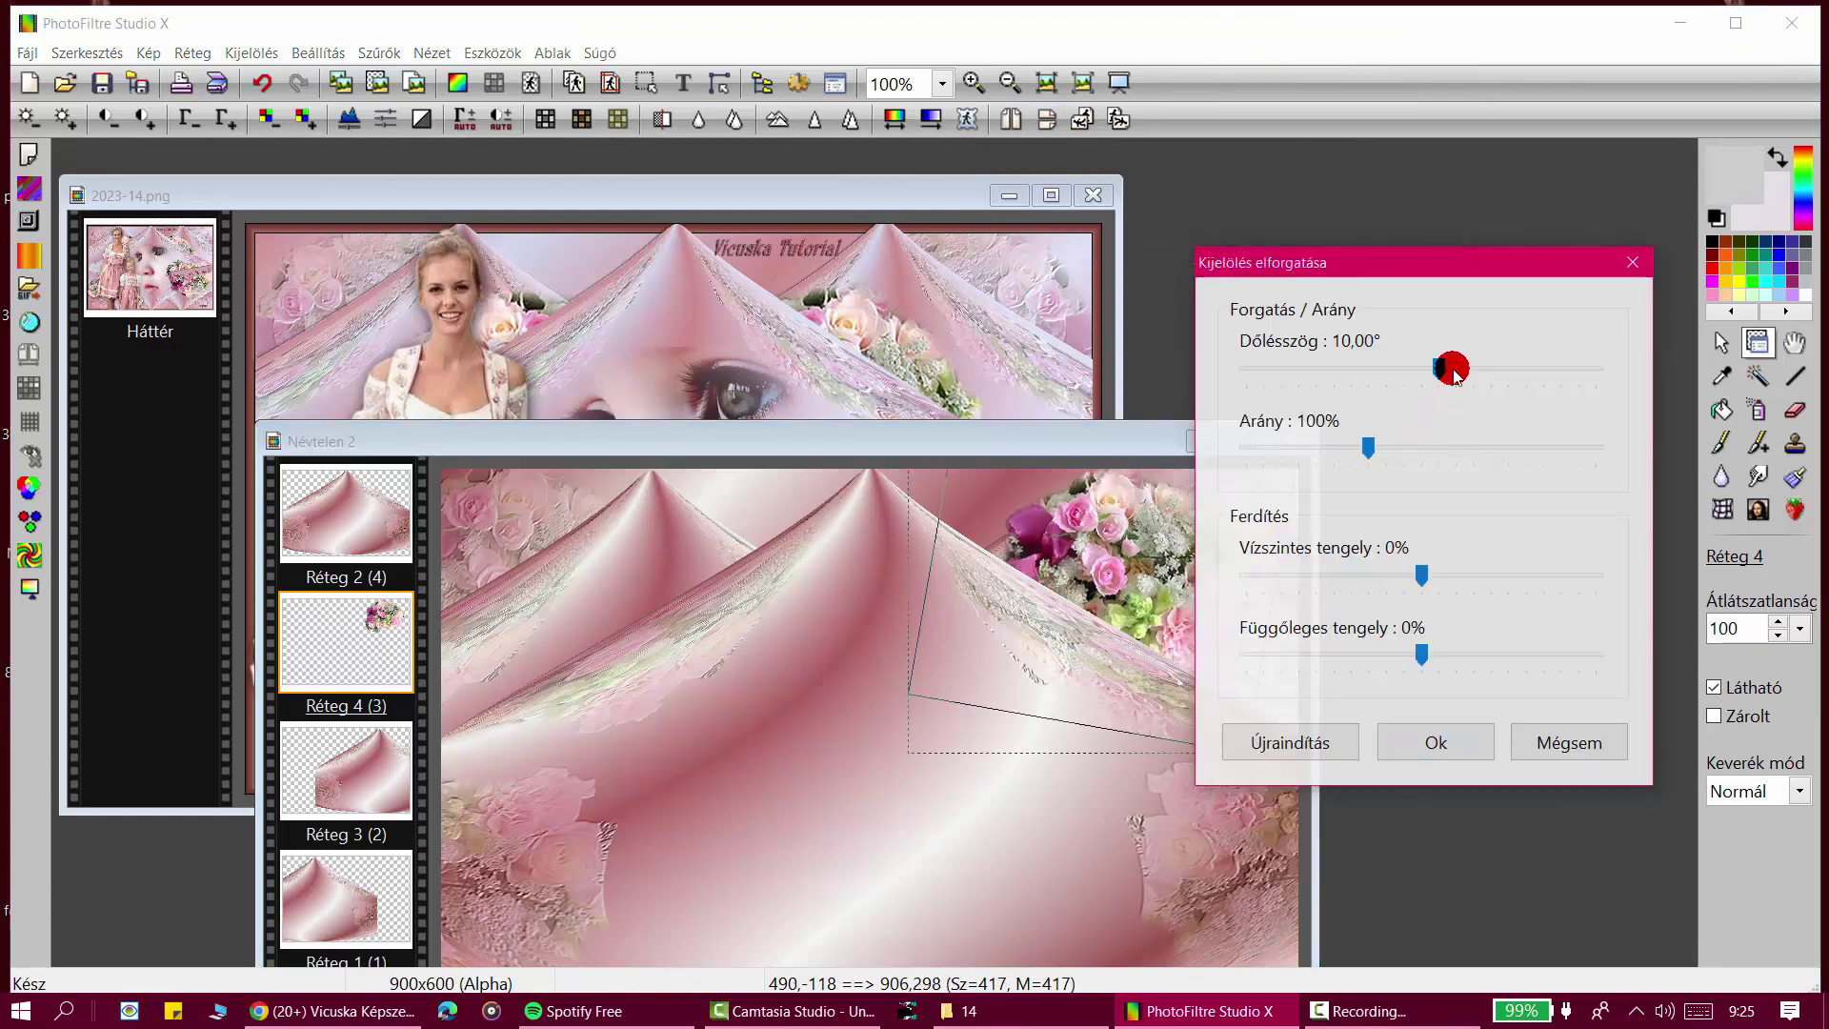
{"action": "left_click", "coordinate": [1437, 747]}
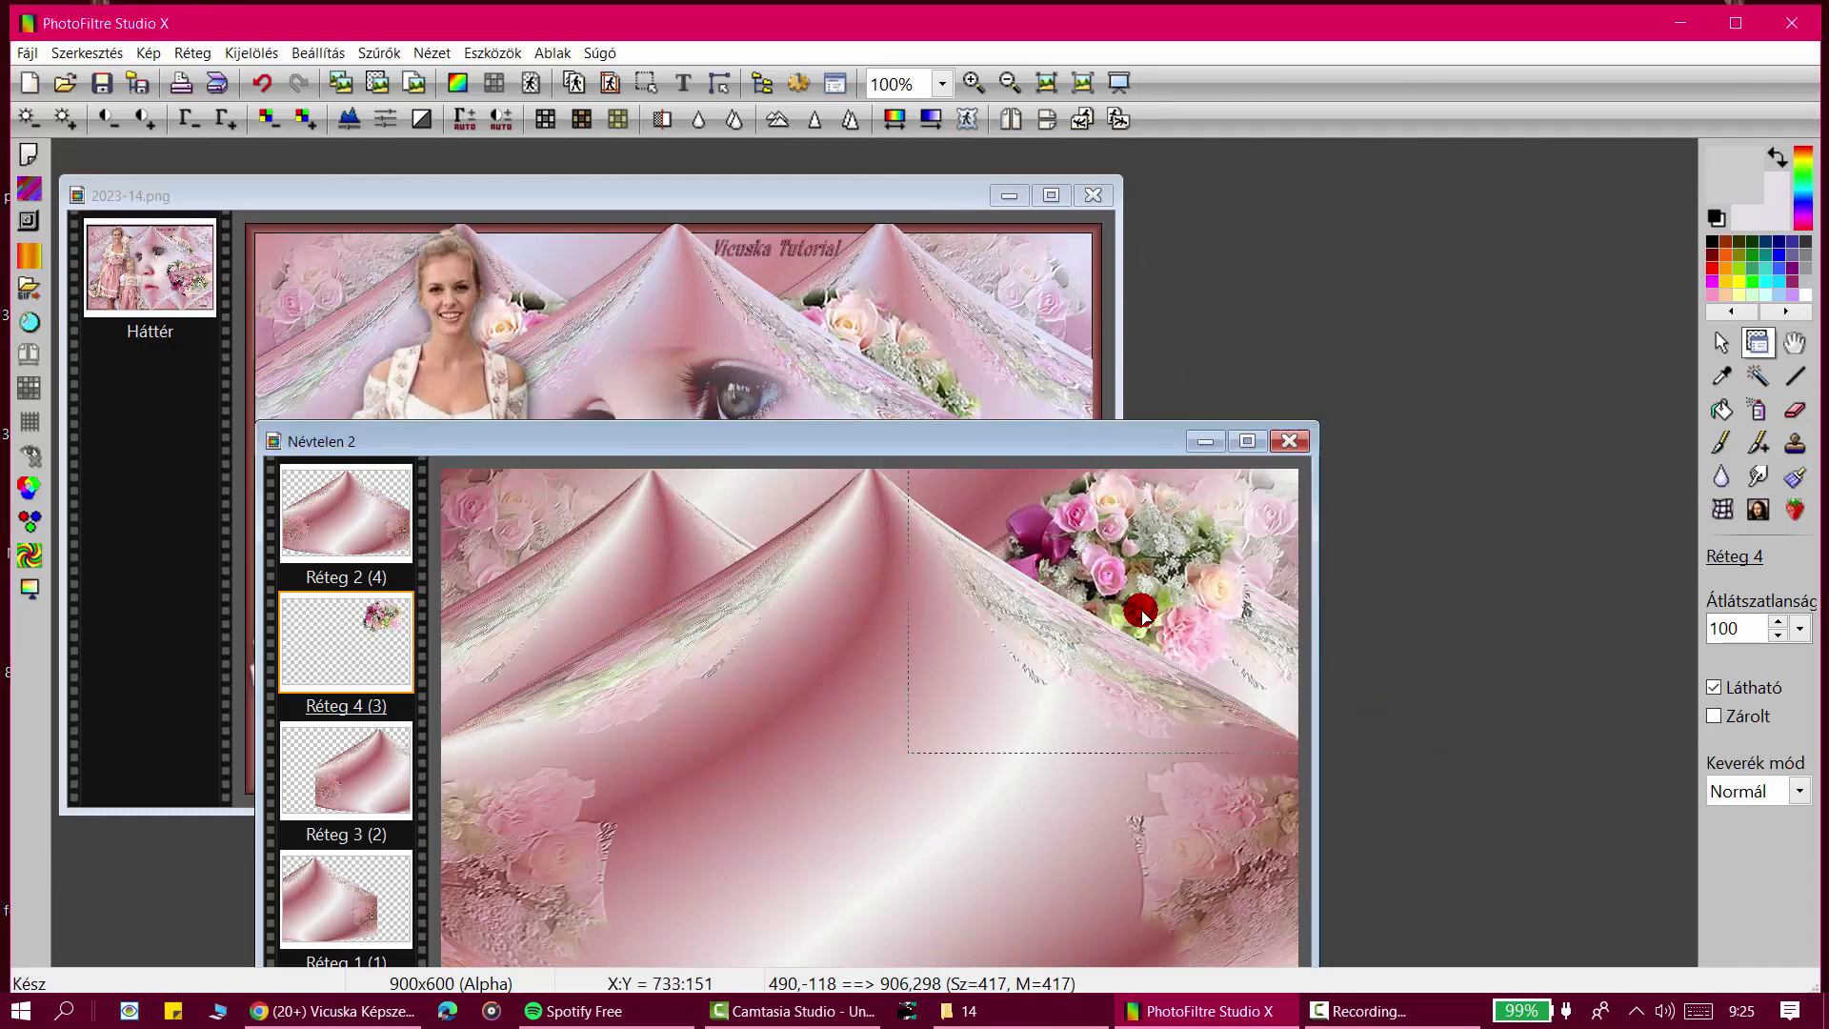
Step: Tilt the bouquet layer slightly further with free transform and tuck it behind the front drape below the right peak
{"action": "mouse_move", "coordinate": [1141, 610]}
{"action": "left_mouse_down"}
{"action": "mouse_move", "coordinate": [1066, 645]}
{"action": "mouse_move", "coordinate": [1097, 675]}
{"action": "mouse_move", "coordinate": [1102, 642]}
{"action": "mouse_move", "coordinate": [1152, 617]}
{"action": "left_mouse_up"}
{"action": "left_click", "coordinate": [1106, 662]}
{"action": "left_click", "coordinate": [1154, 606]}
{"action": "right_click", "coordinate": [1153, 617]}
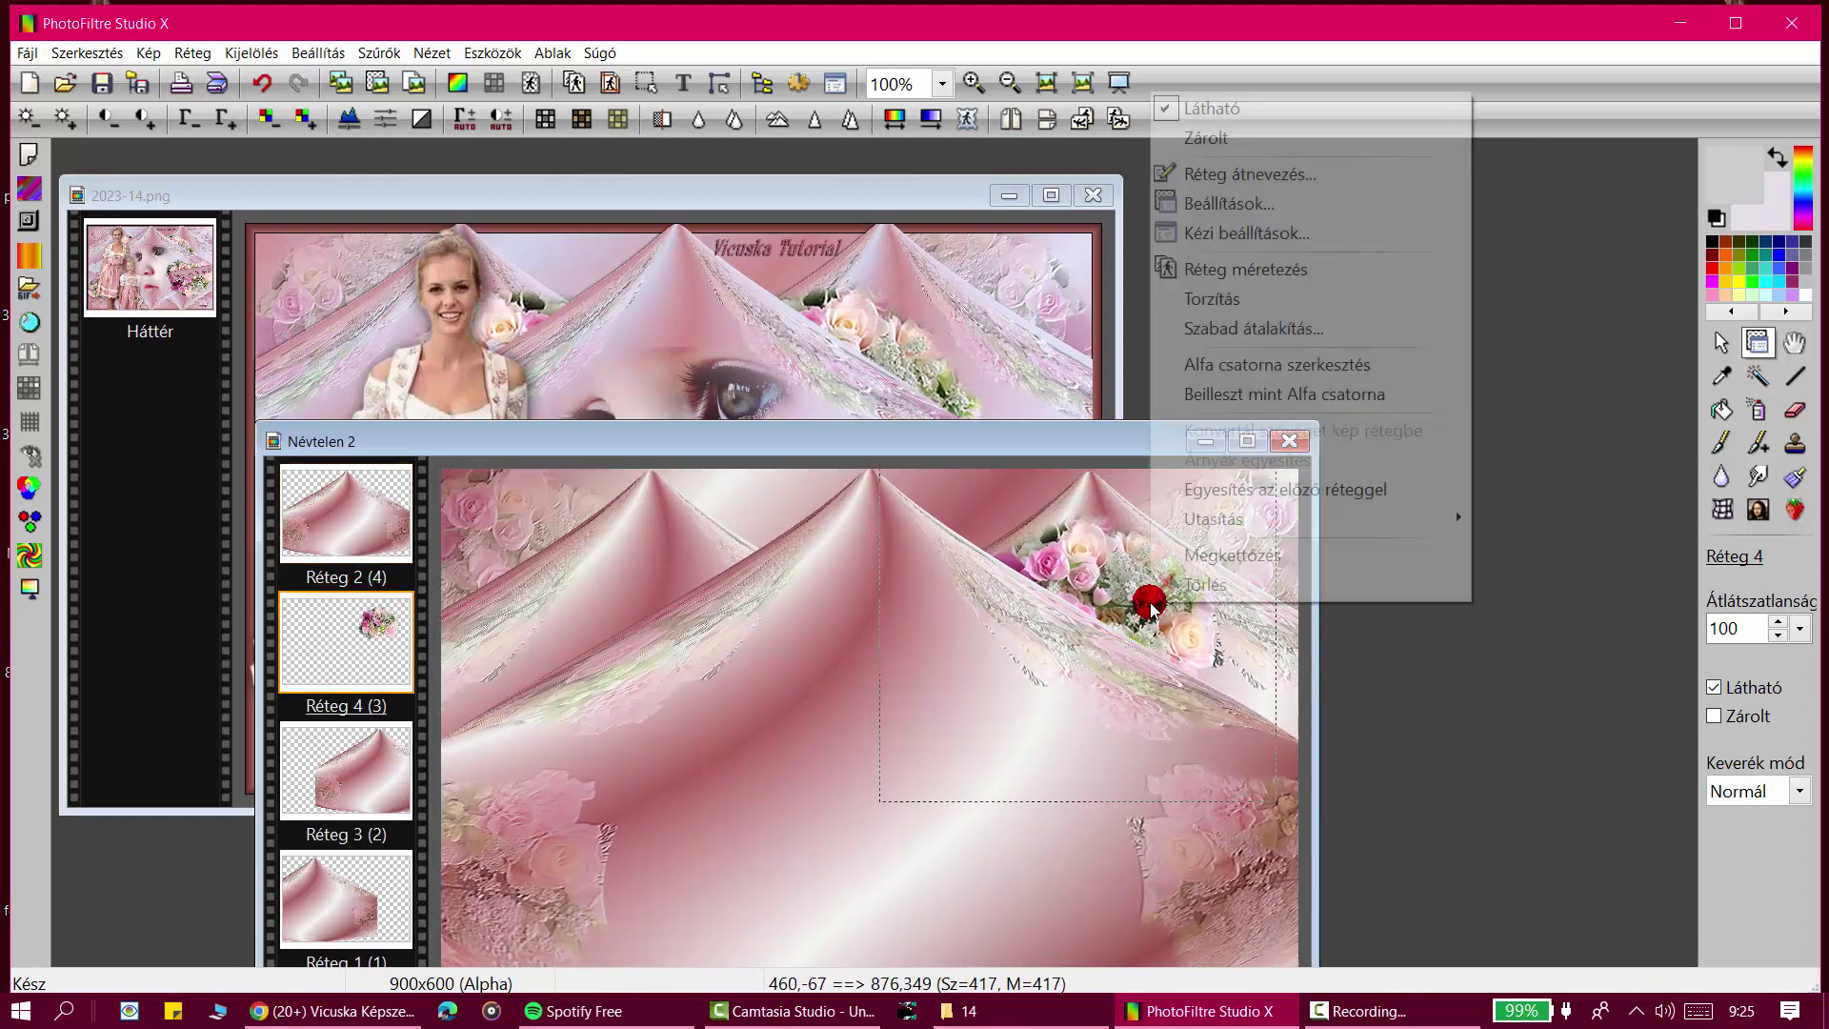
{"action": "left_click", "coordinate": [1196, 327]}
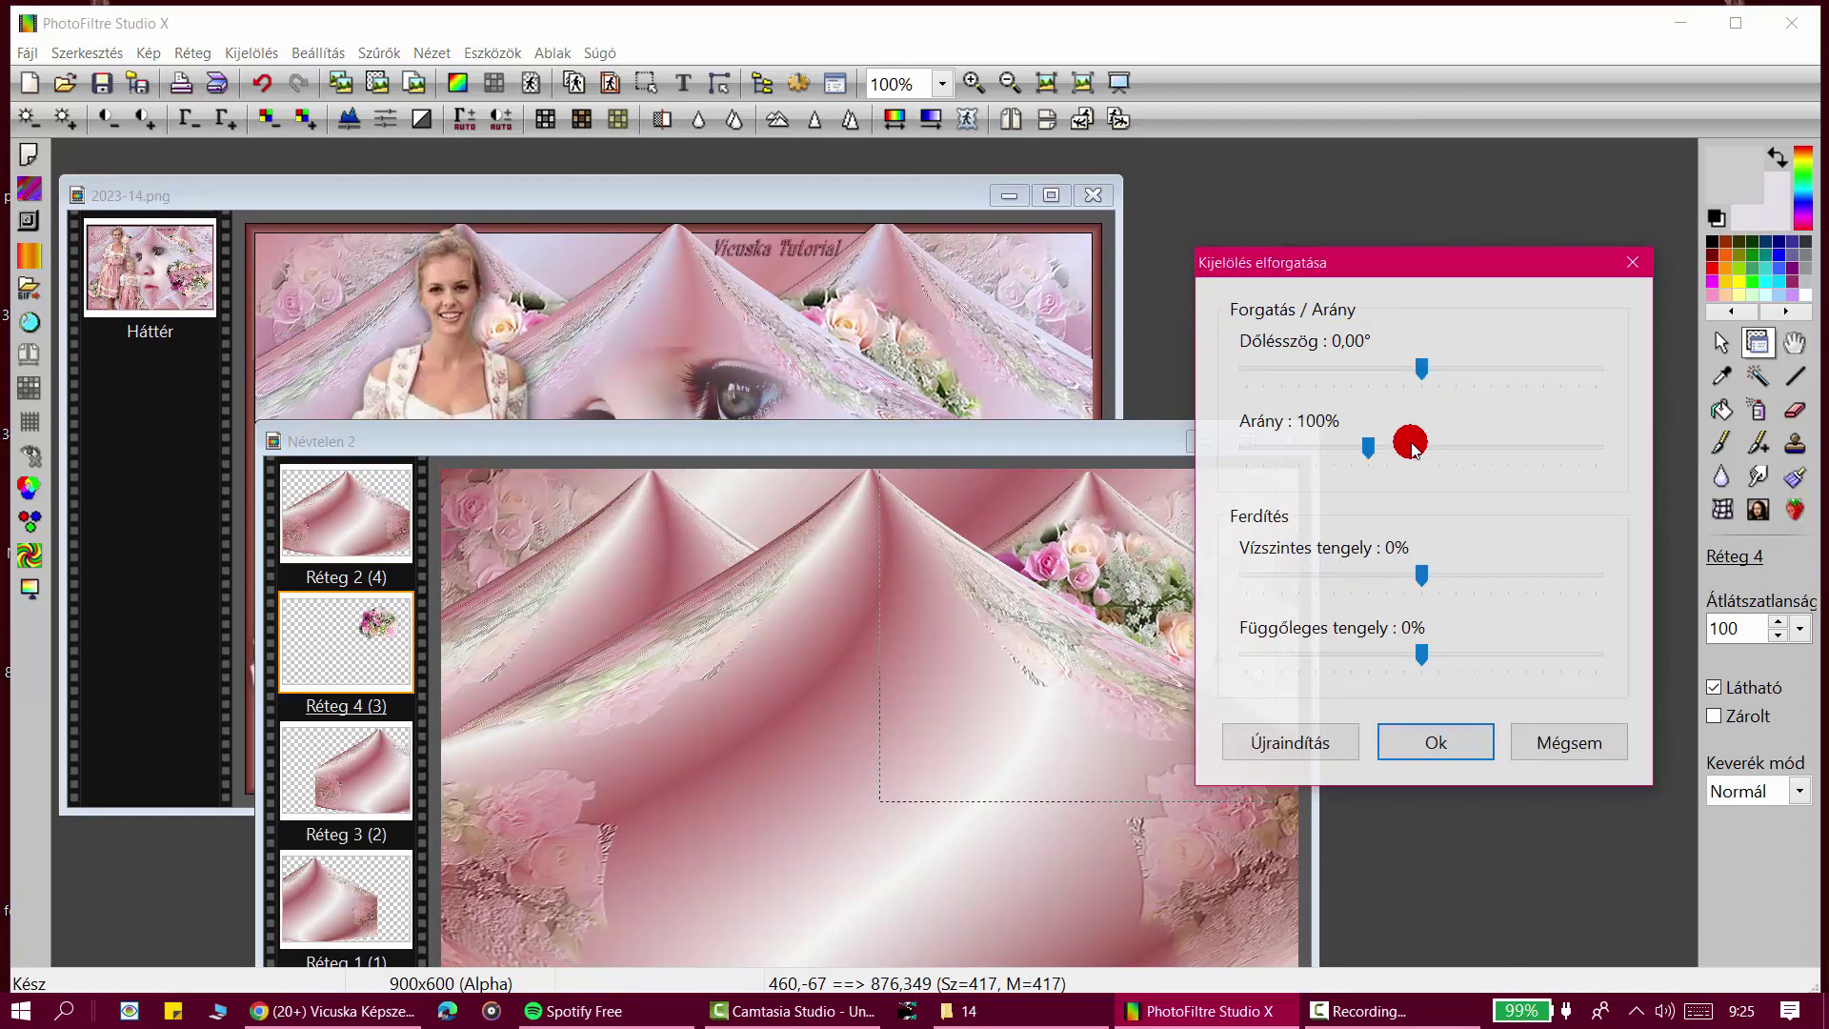
{"action": "left_click", "coordinate": [1440, 743]}
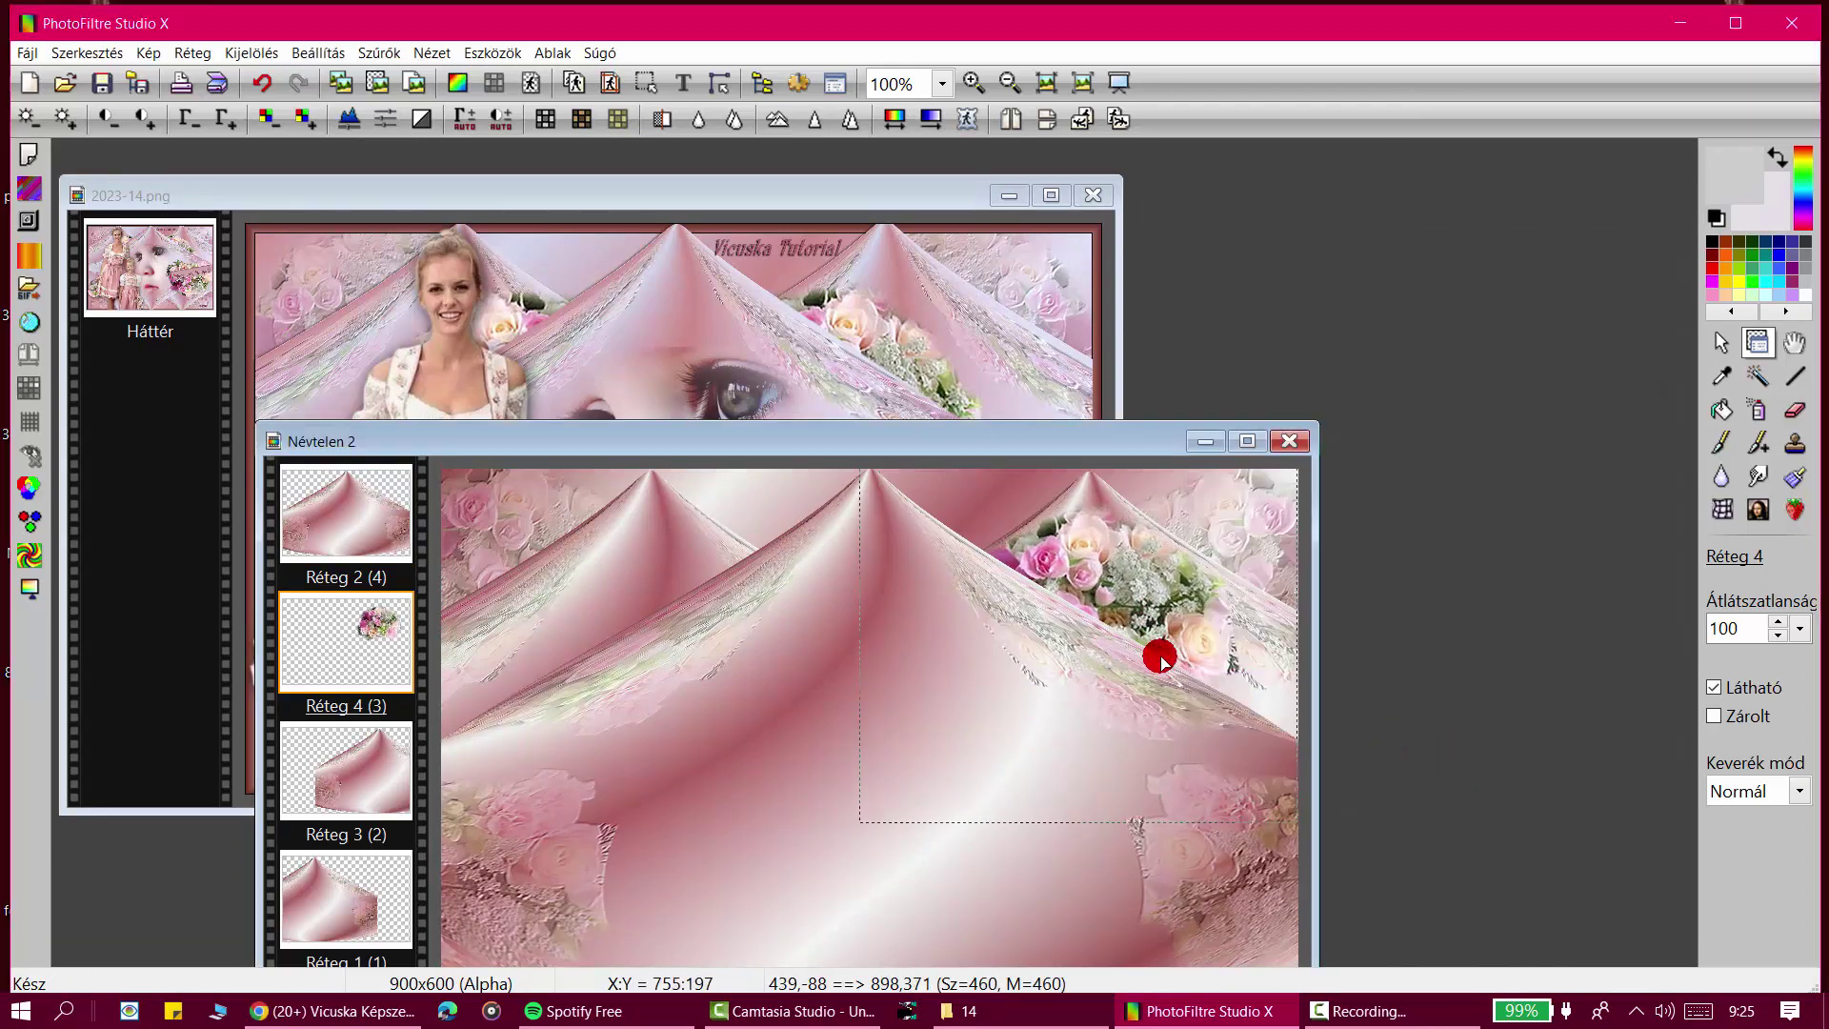
{"action": "mouse_move", "coordinate": [1164, 640]}
{"action": "left_mouse_down"}
{"action": "mouse_move", "coordinate": [1171, 621]}
{"action": "mouse_move", "coordinate": [1163, 657]}
{"action": "left_mouse_up"}
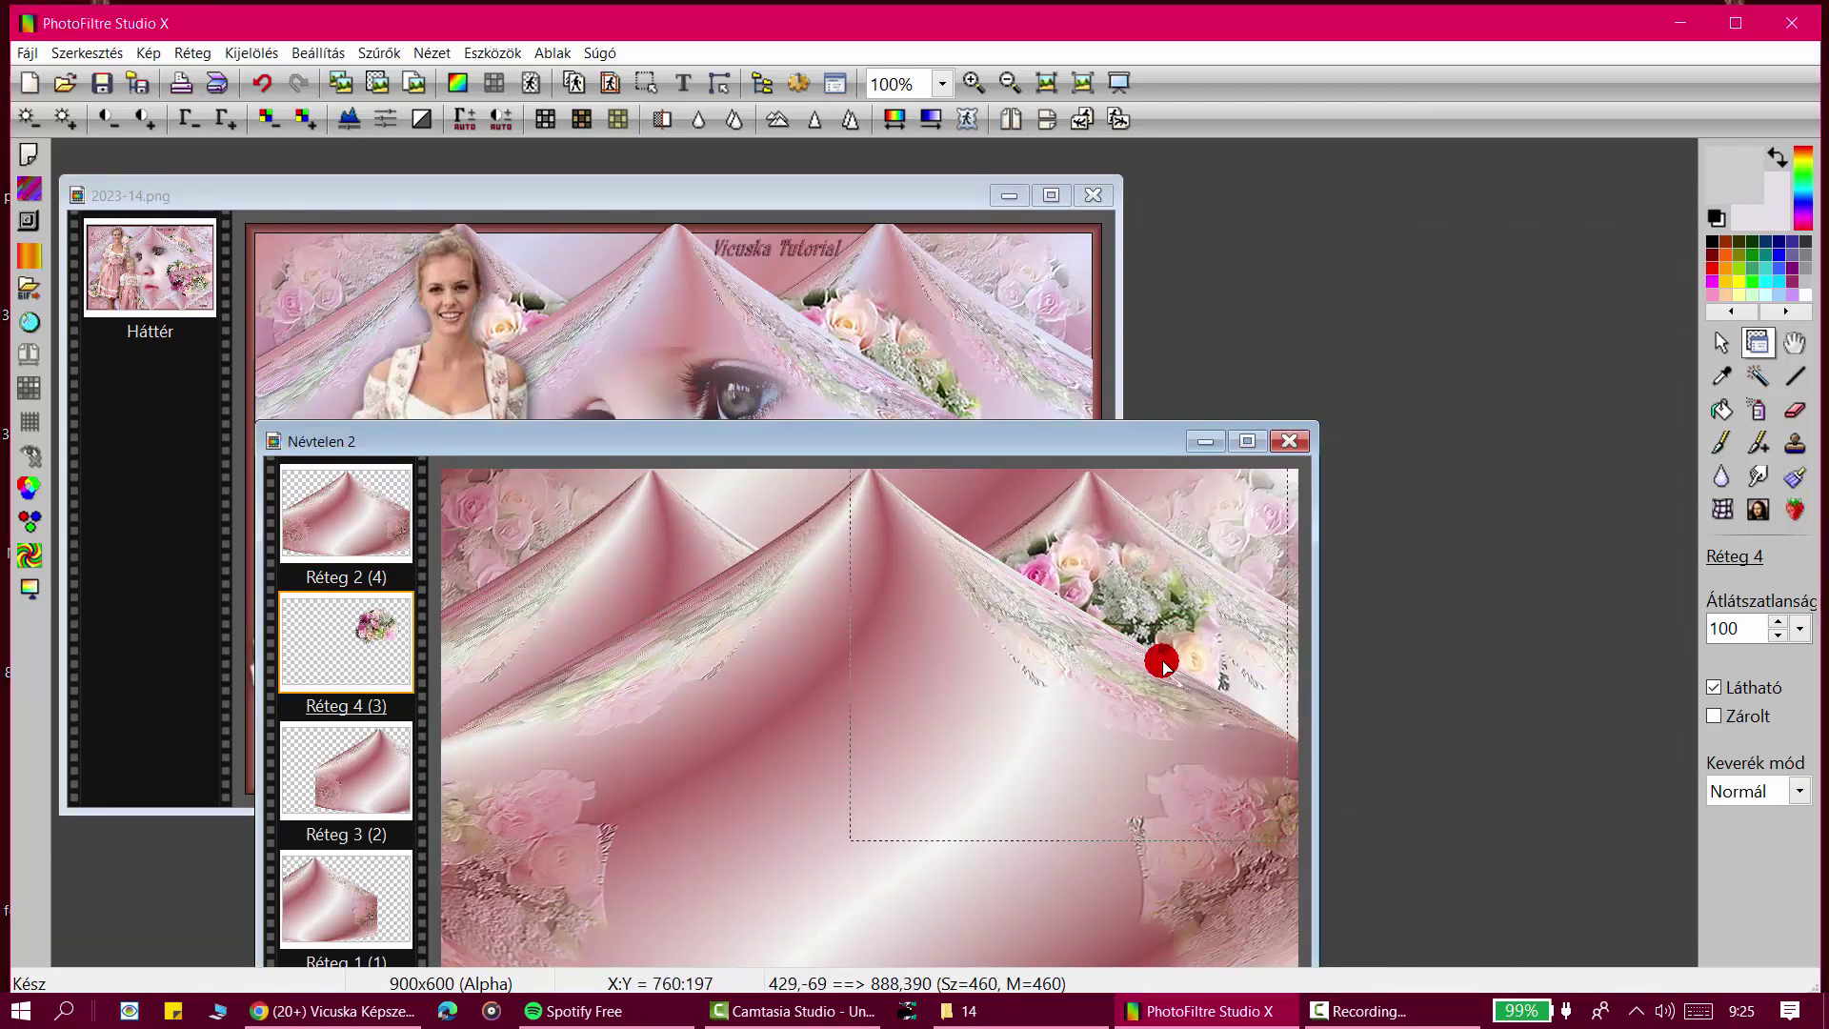
{"action": "left_click", "coordinate": [1058, 730]}
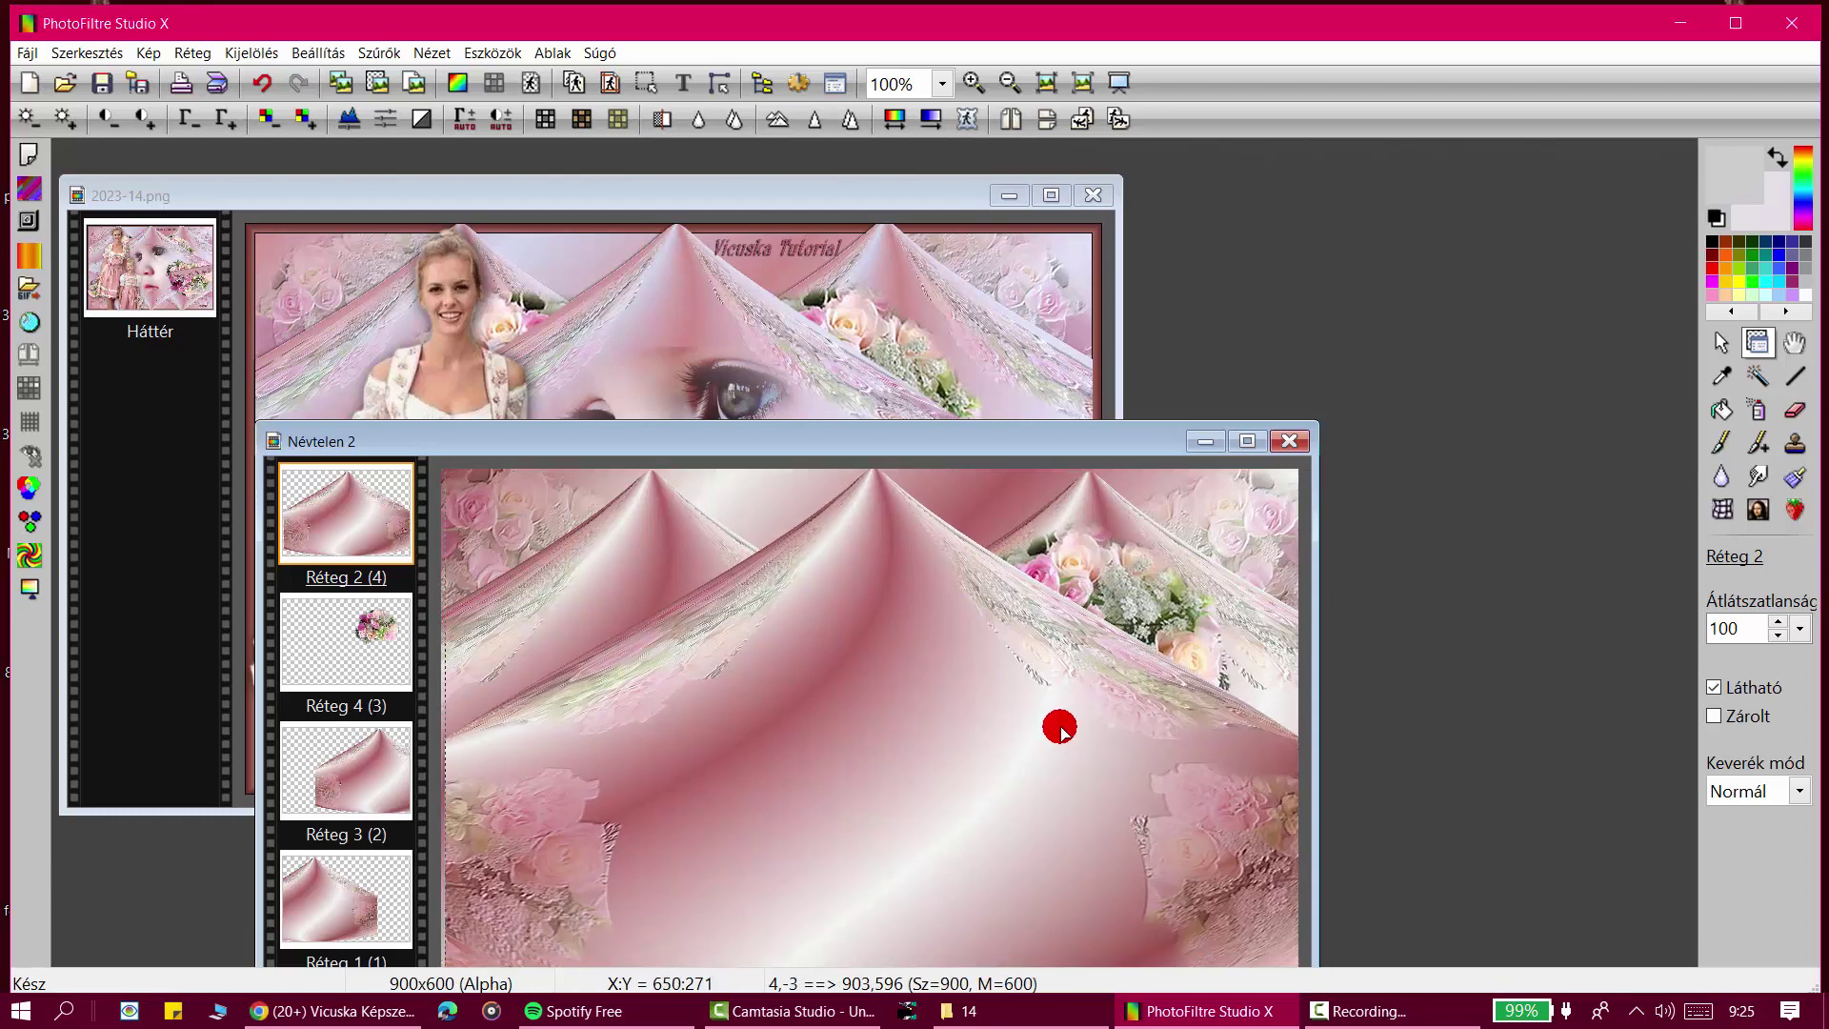
Step: Tilt the bouquet layer by about 13° with free transform and nudge it to follow the front drape's slope
{"action": "left_click", "coordinate": [1173, 603]}
{"action": "left_click_drag", "start_coordinate": [1175, 605], "coordinate": [1173, 598]}
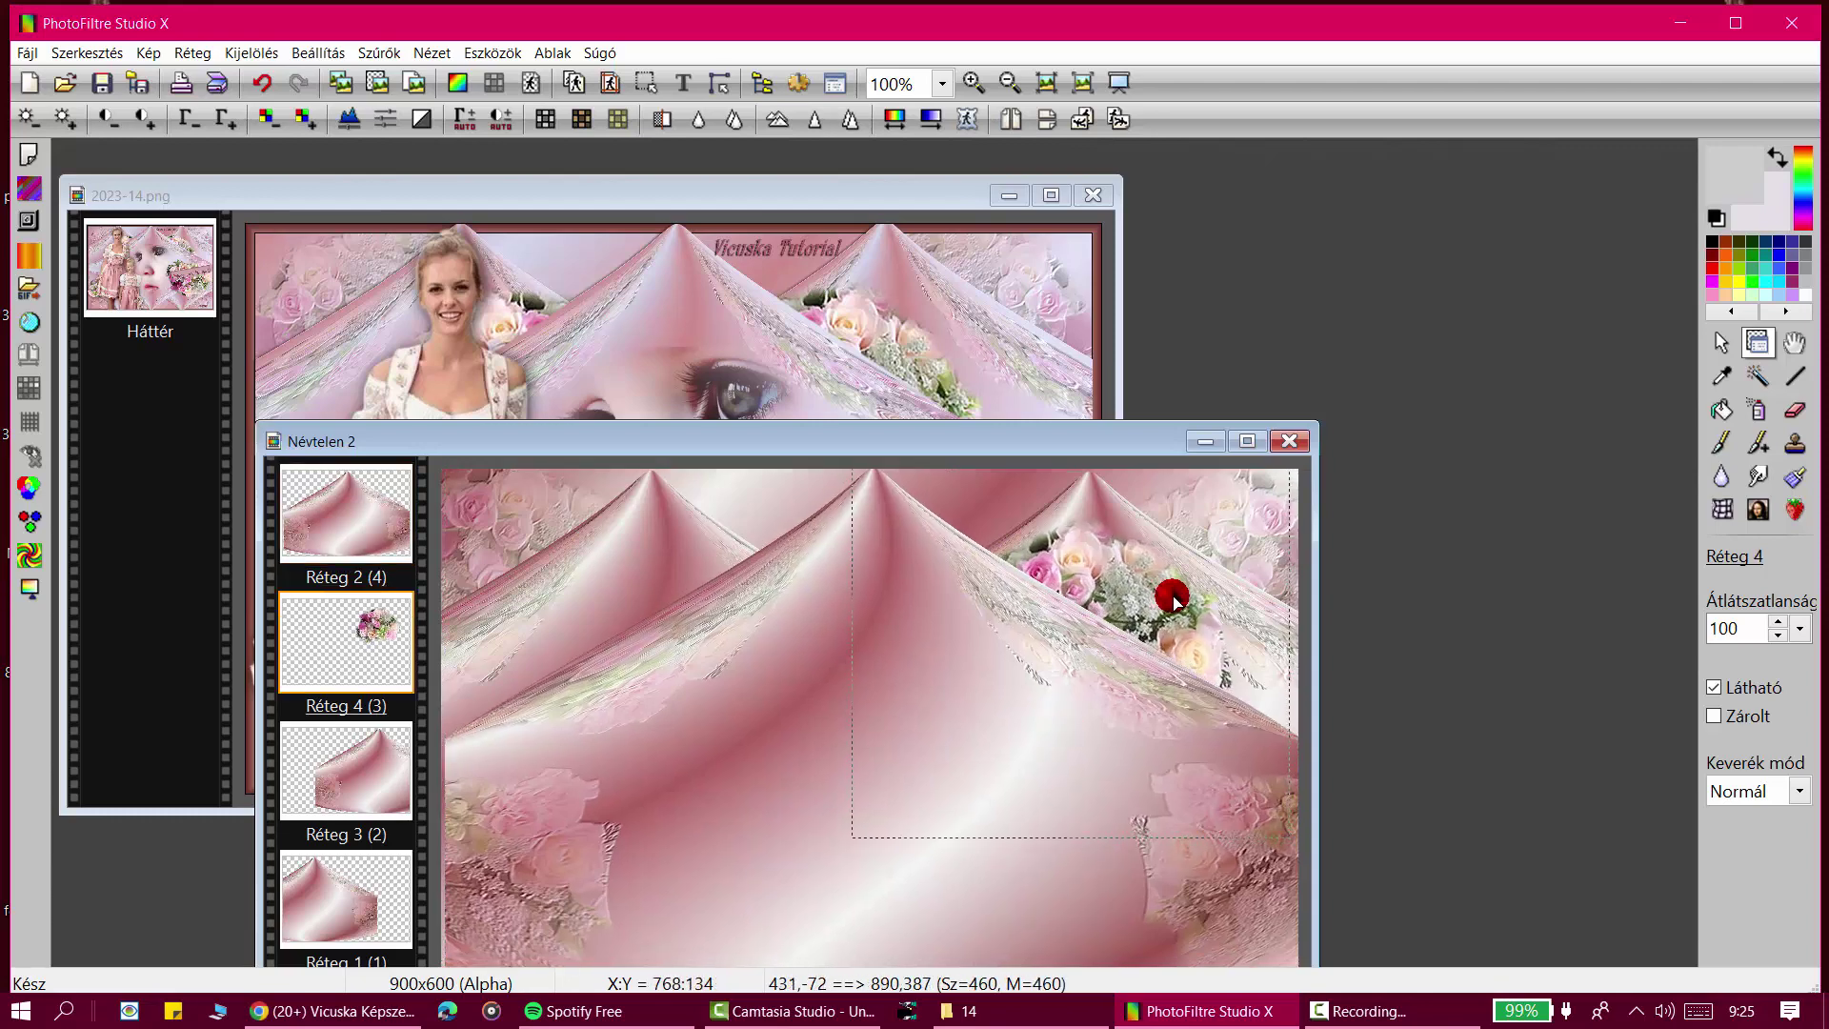
{"action": "right_click", "coordinate": [1173, 597]}
{"action": "left_click", "coordinate": [1338, 306]}
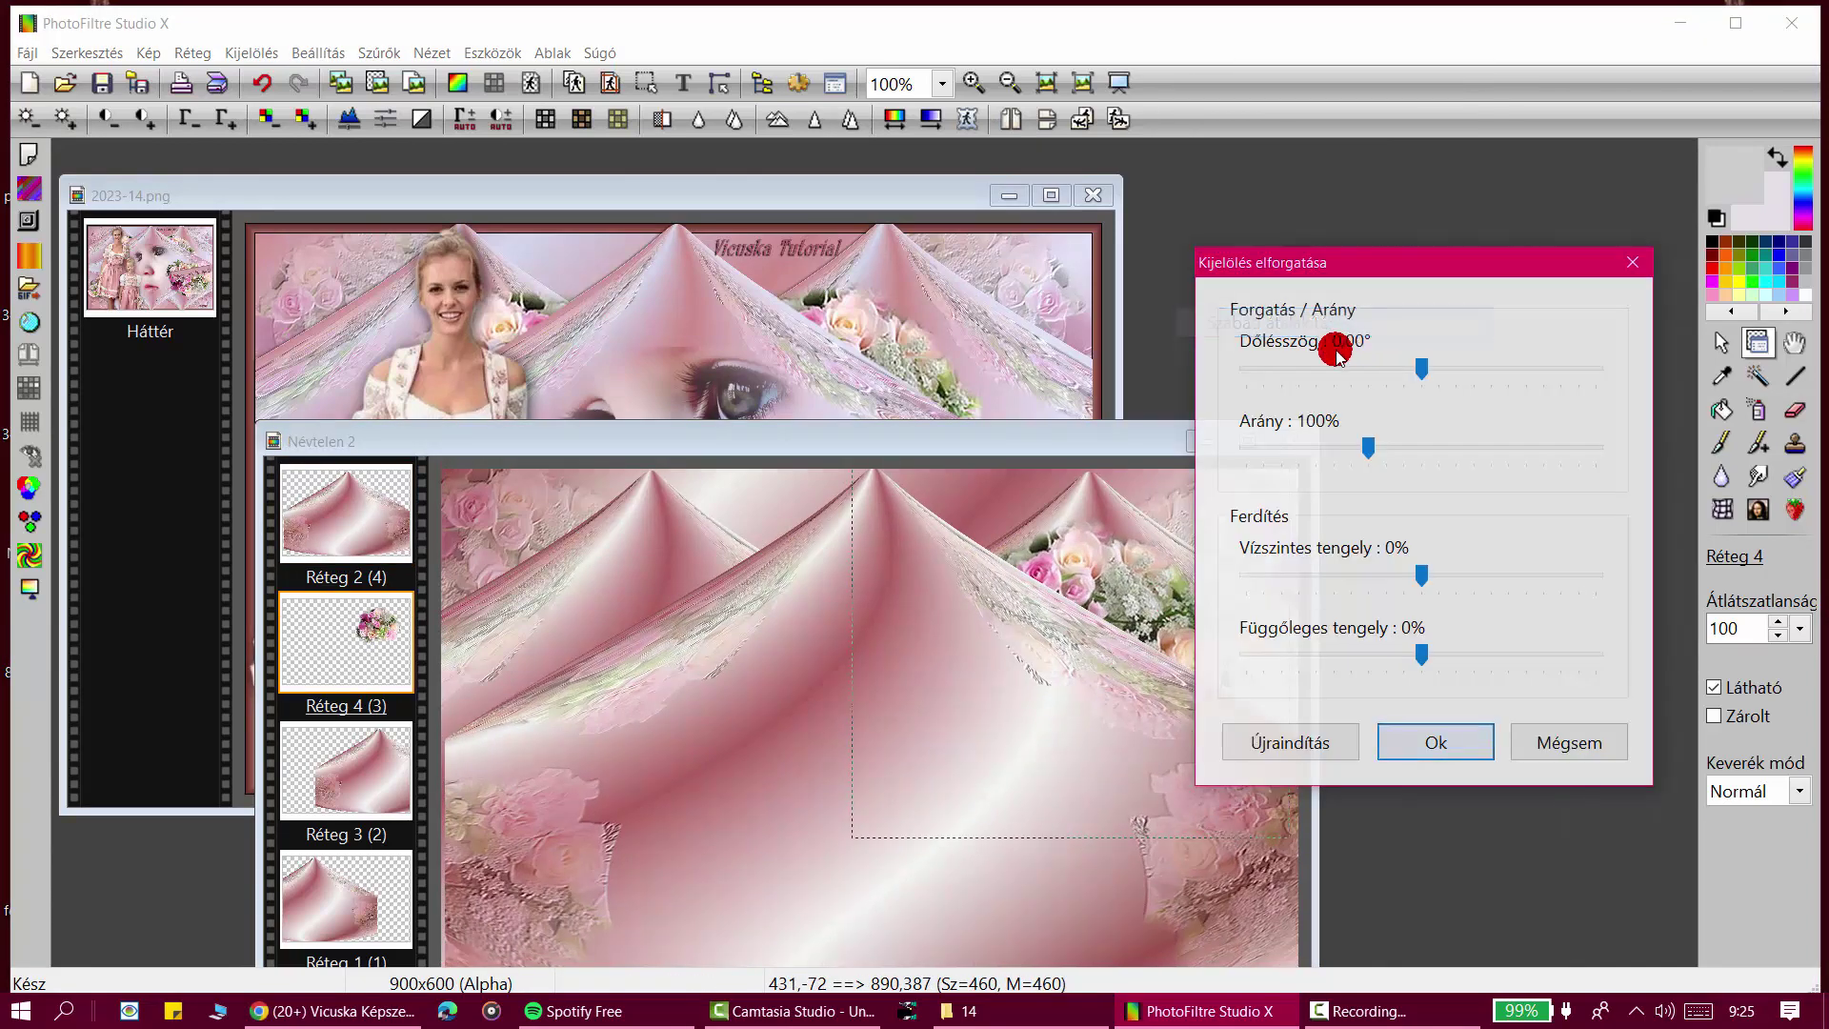
{"action": "left_click", "coordinate": [1433, 375]}
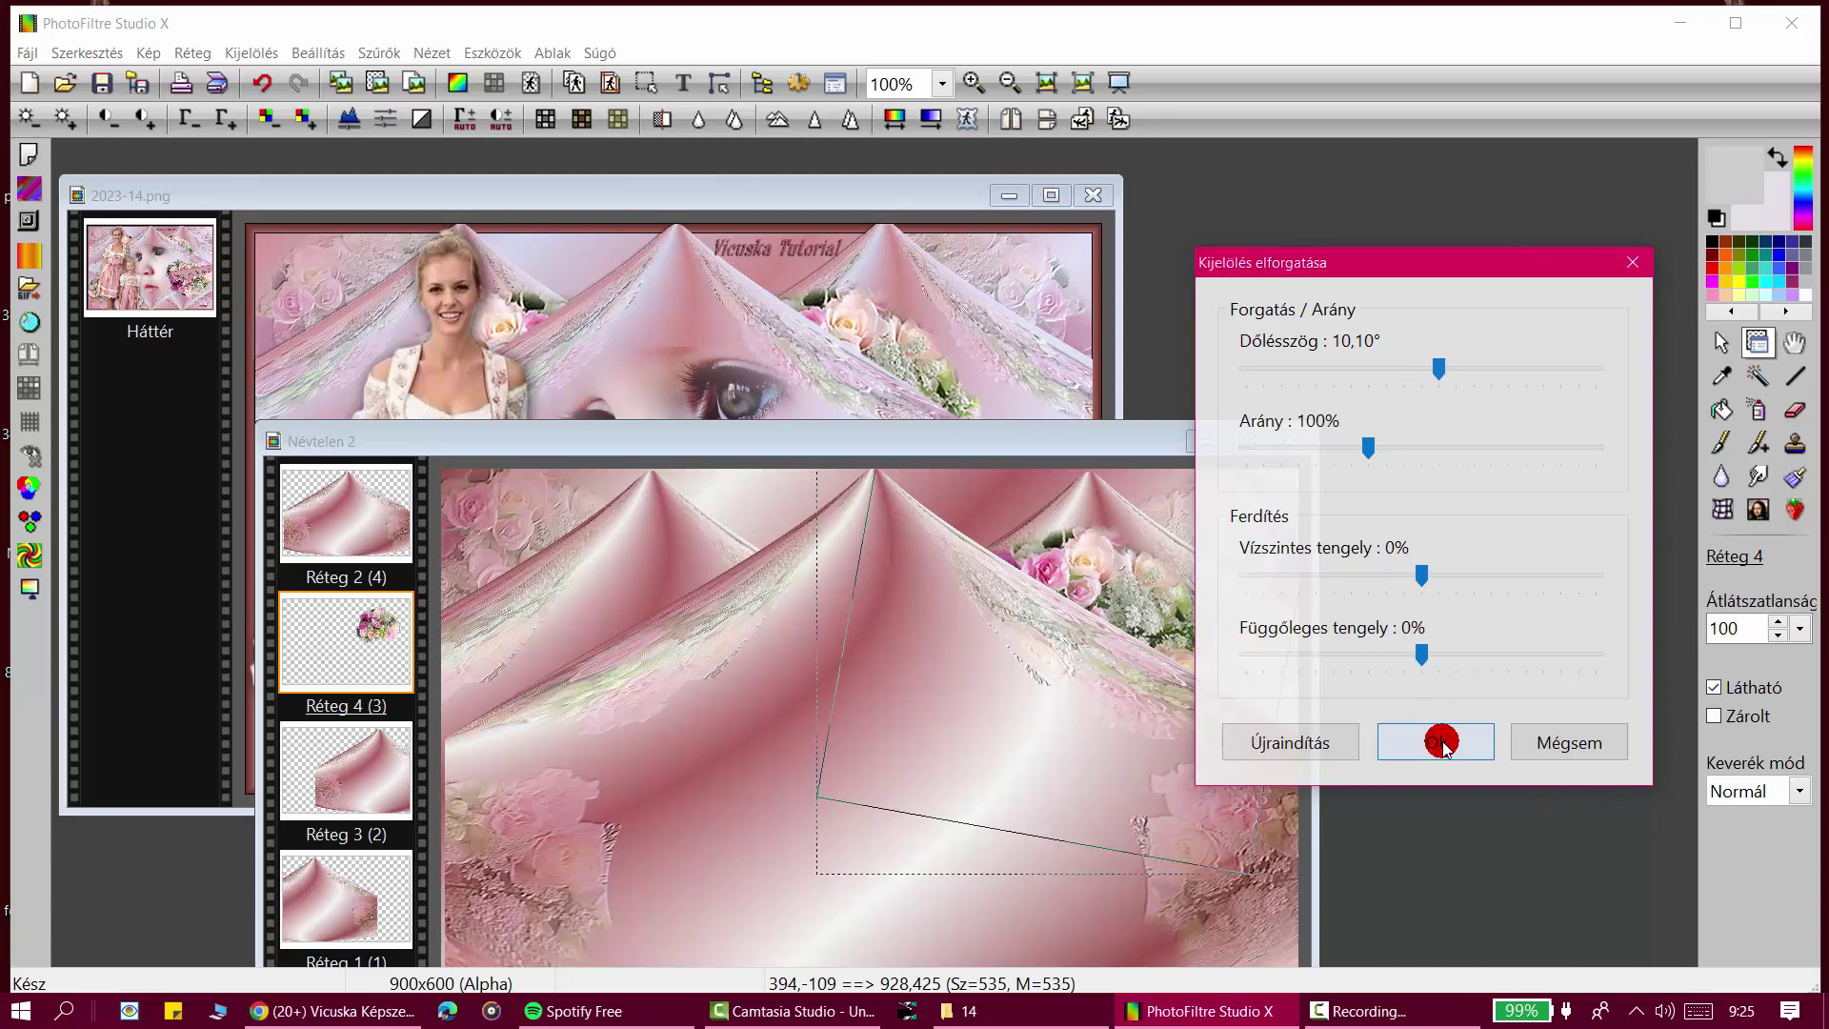
{"action": "left_click", "coordinate": [1400, 425]}
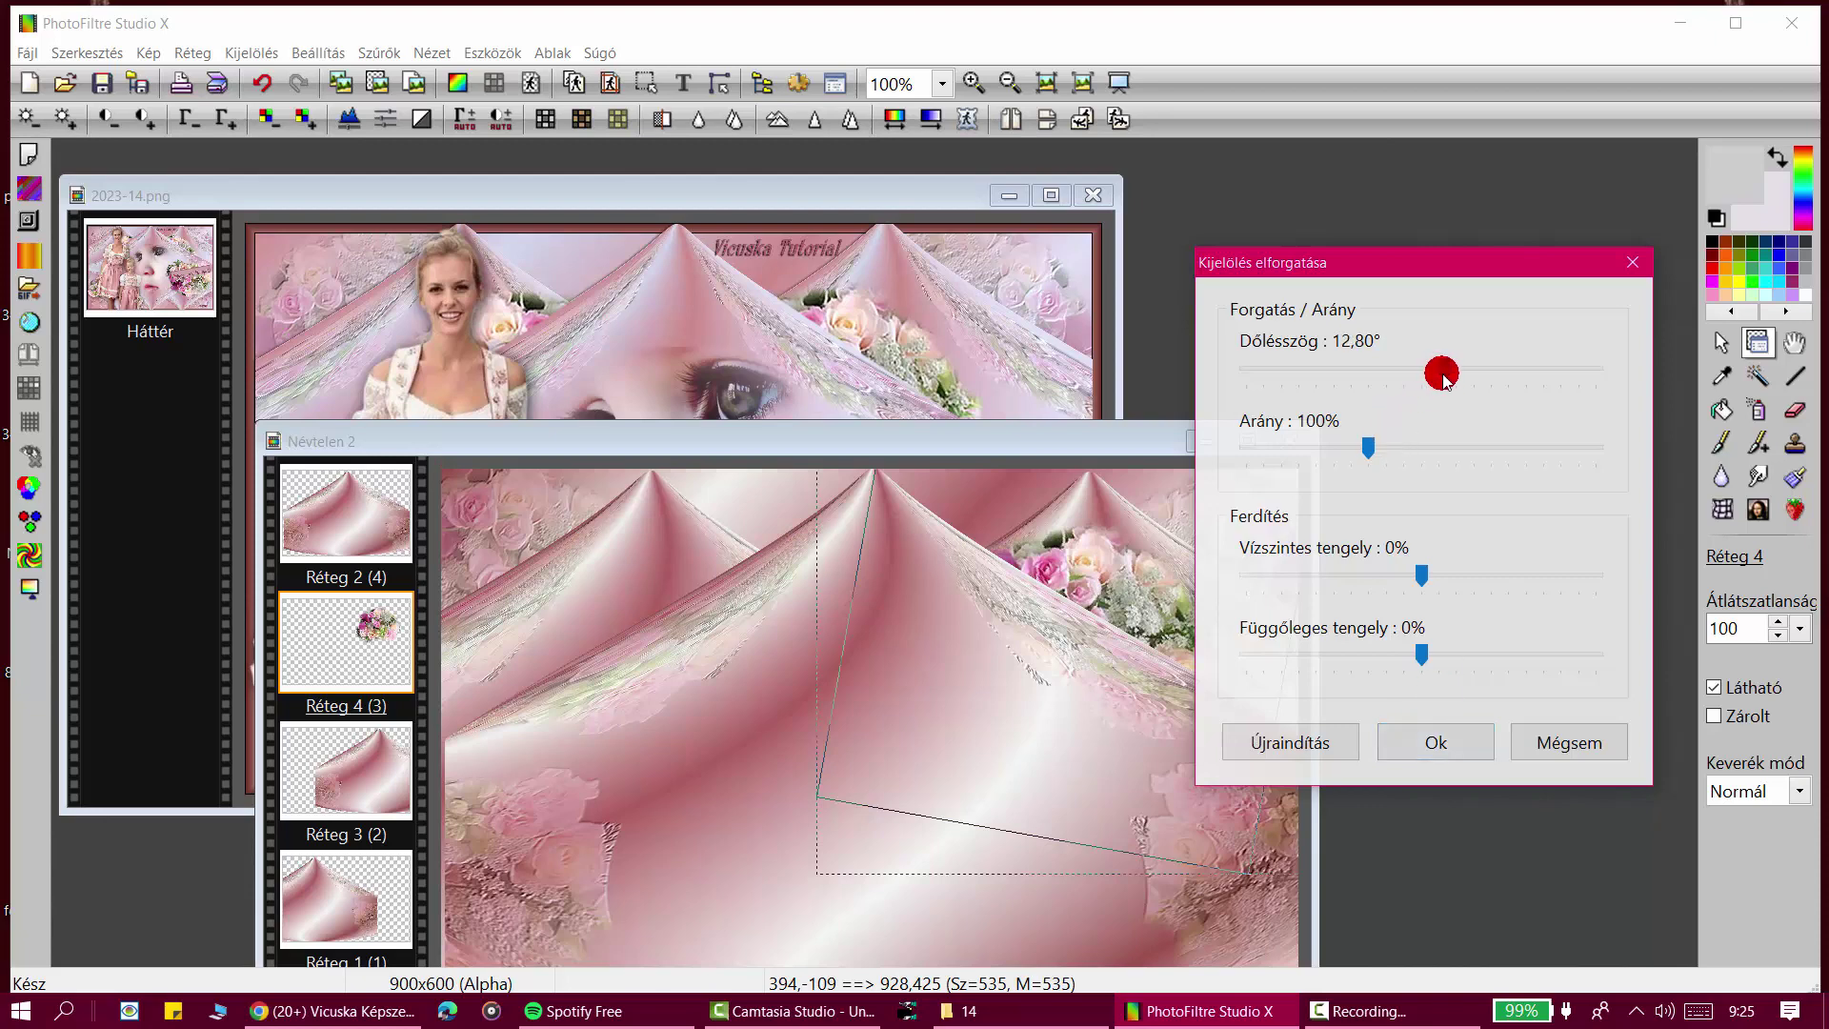
{"action": "left_click", "coordinate": [1435, 743]}
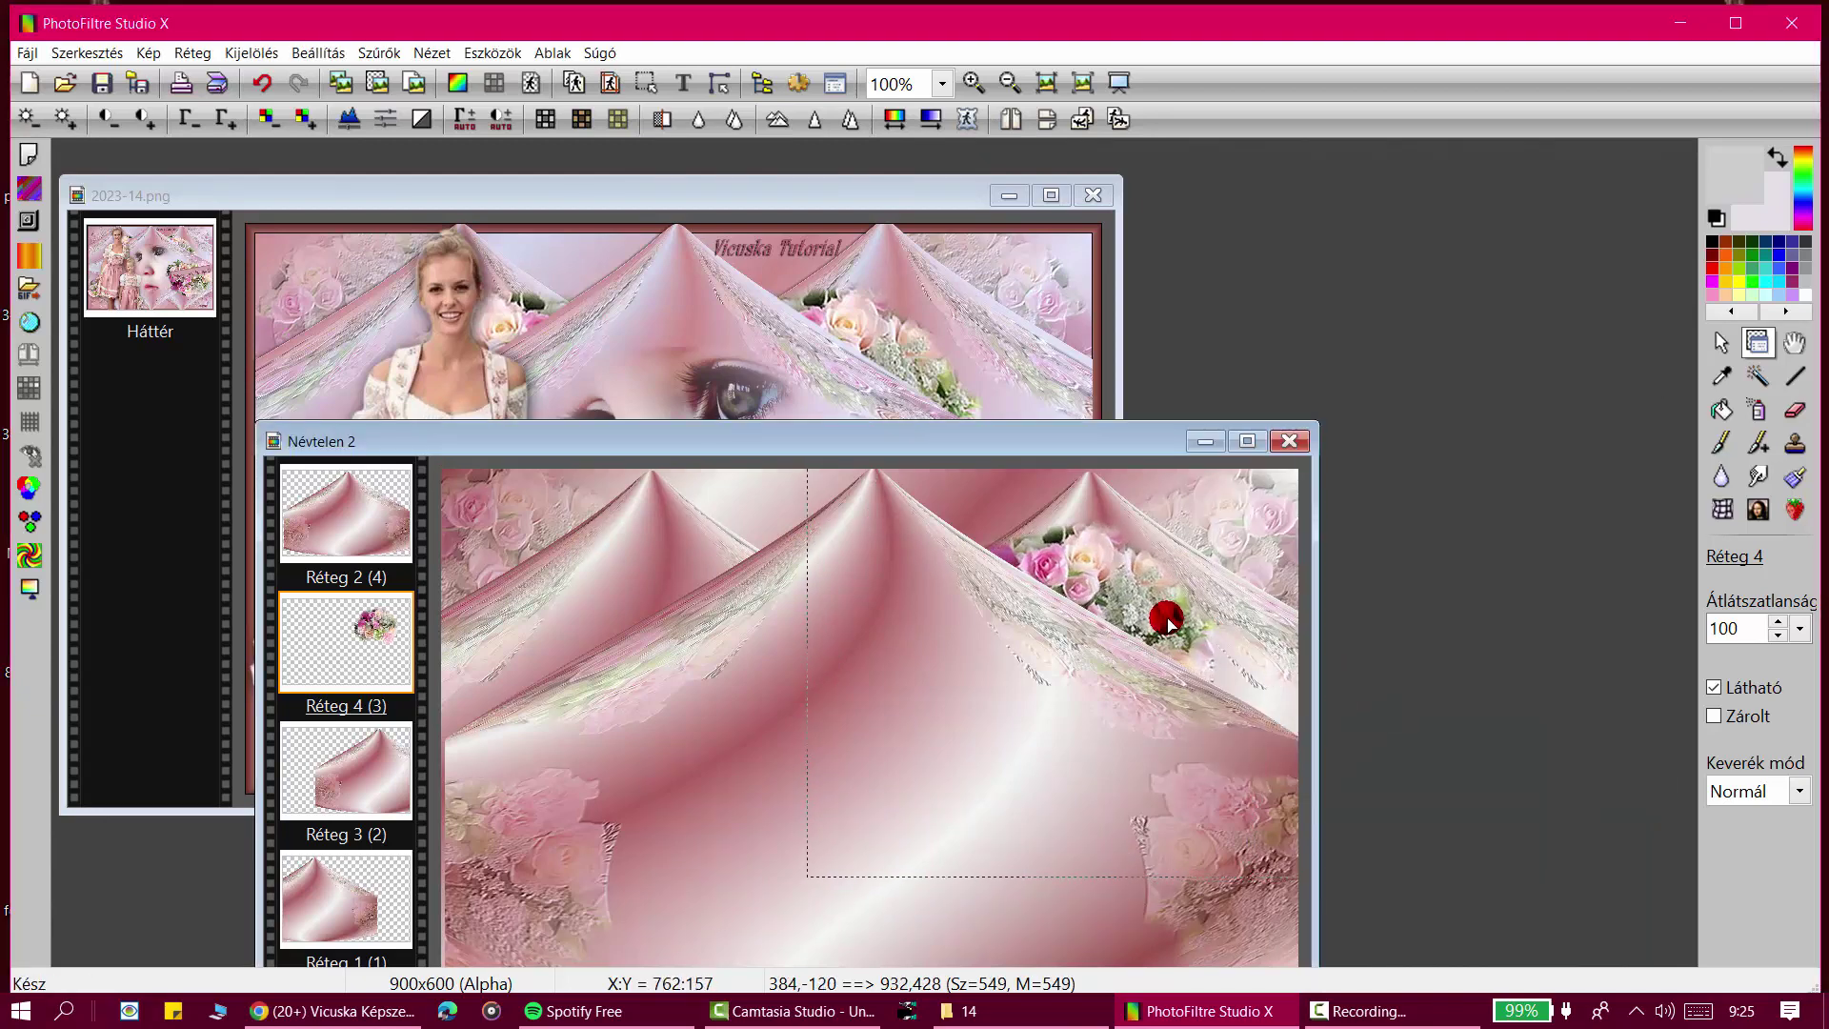
{"action": "left_click_drag", "start_coordinate": [1169, 621], "coordinate": [1165, 630]}
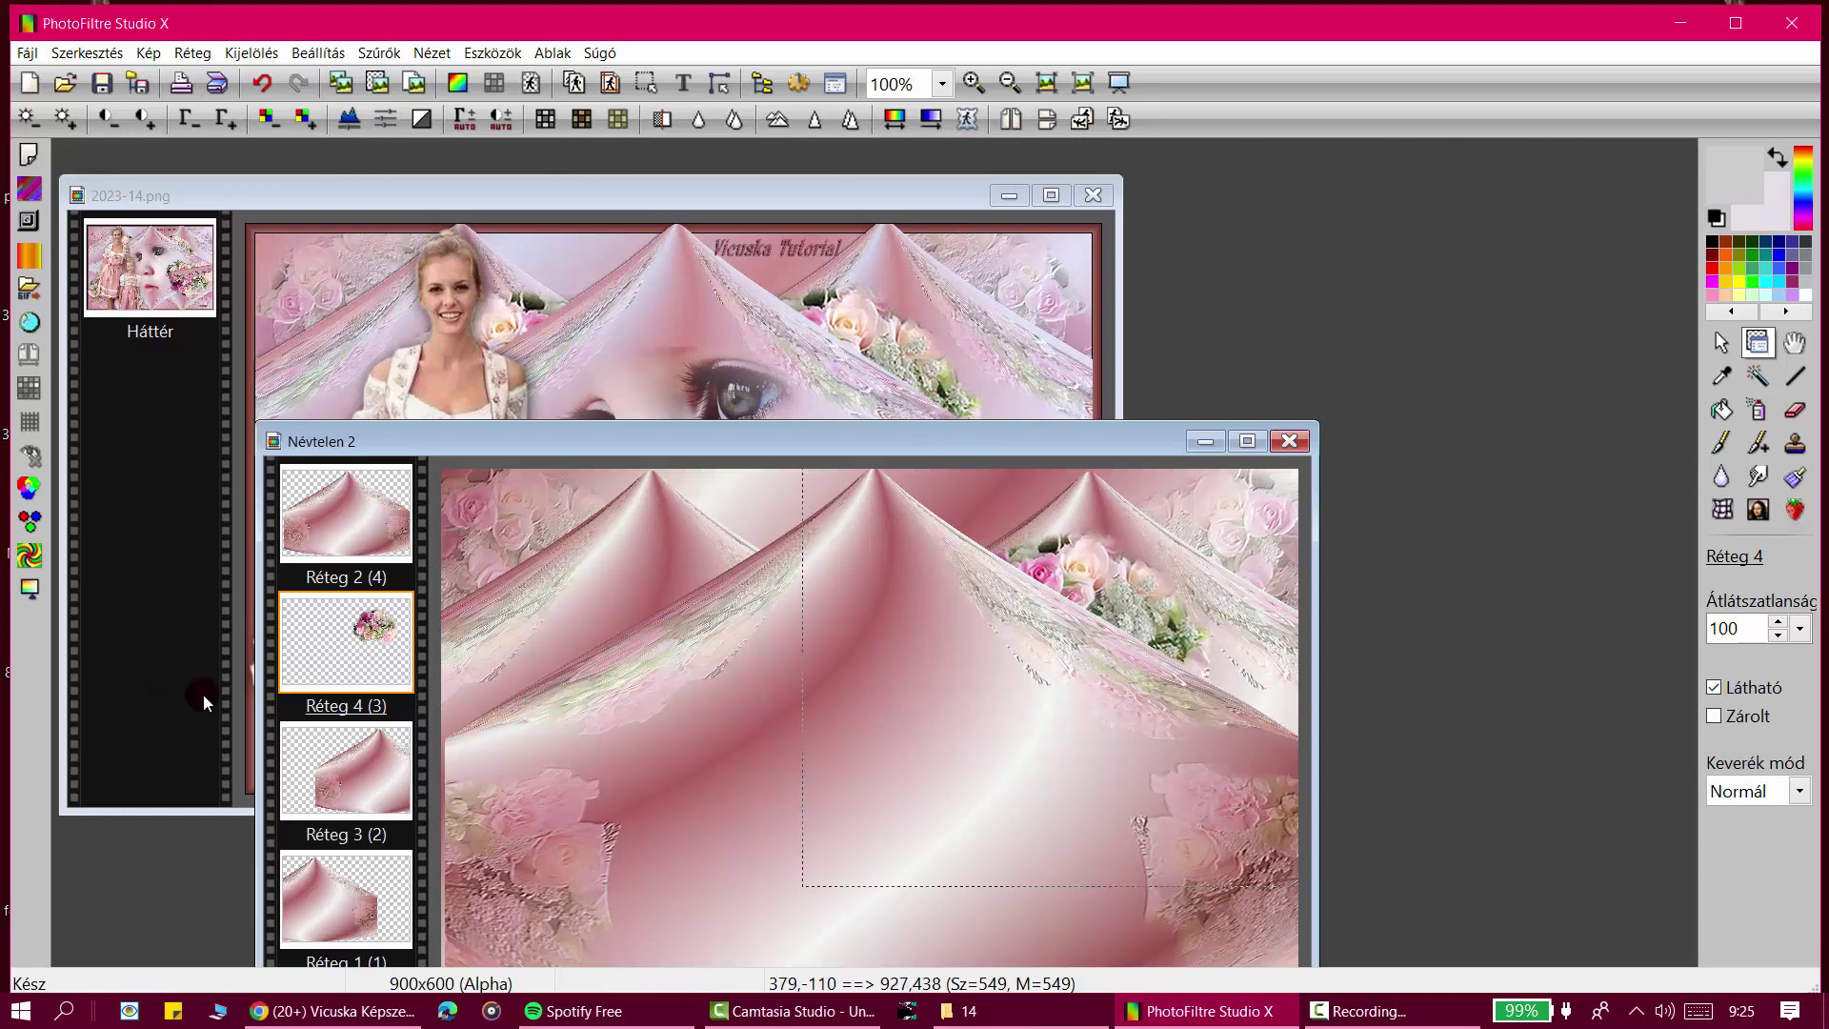
Step: Duplicate the bouquet layer and place the horizontally flipped copy below the left peak, mirroring the right bouquet
{"action": "right_click", "coordinate": [328, 636]}
{"action": "left_click", "coordinate": [445, 570]}
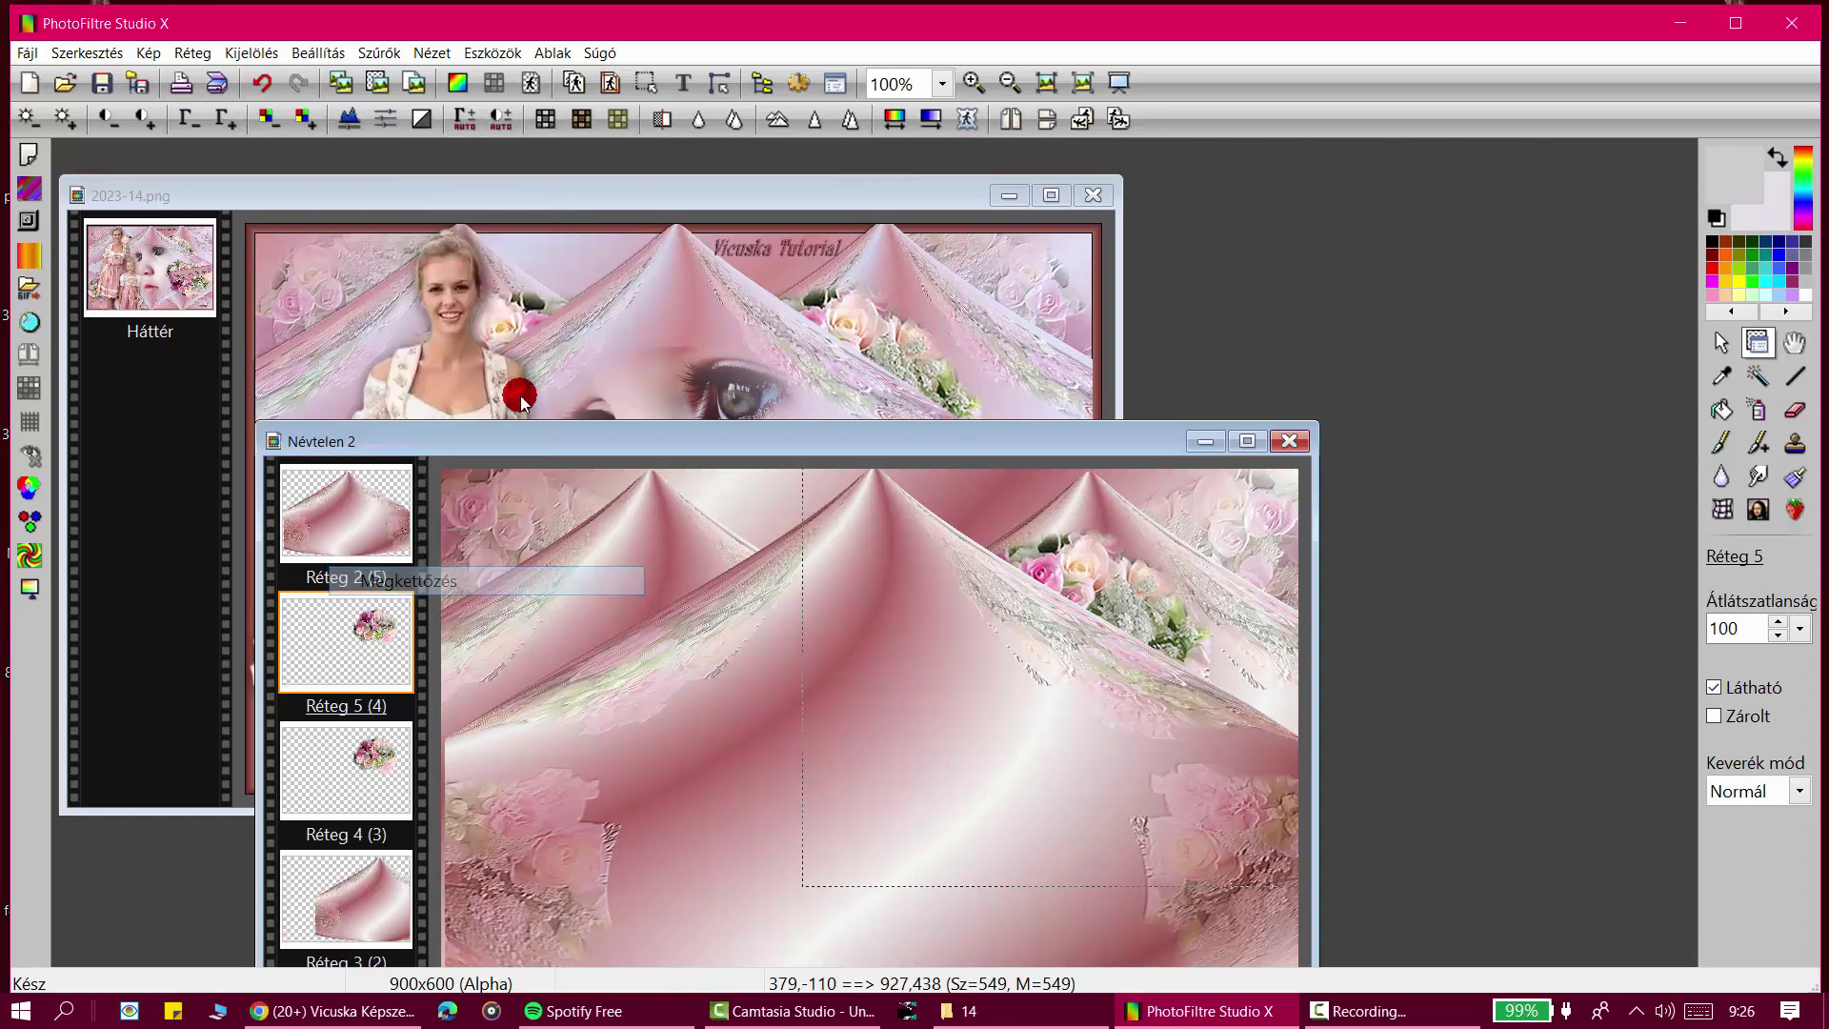
{"action": "left_click", "coordinate": [1004, 121]}
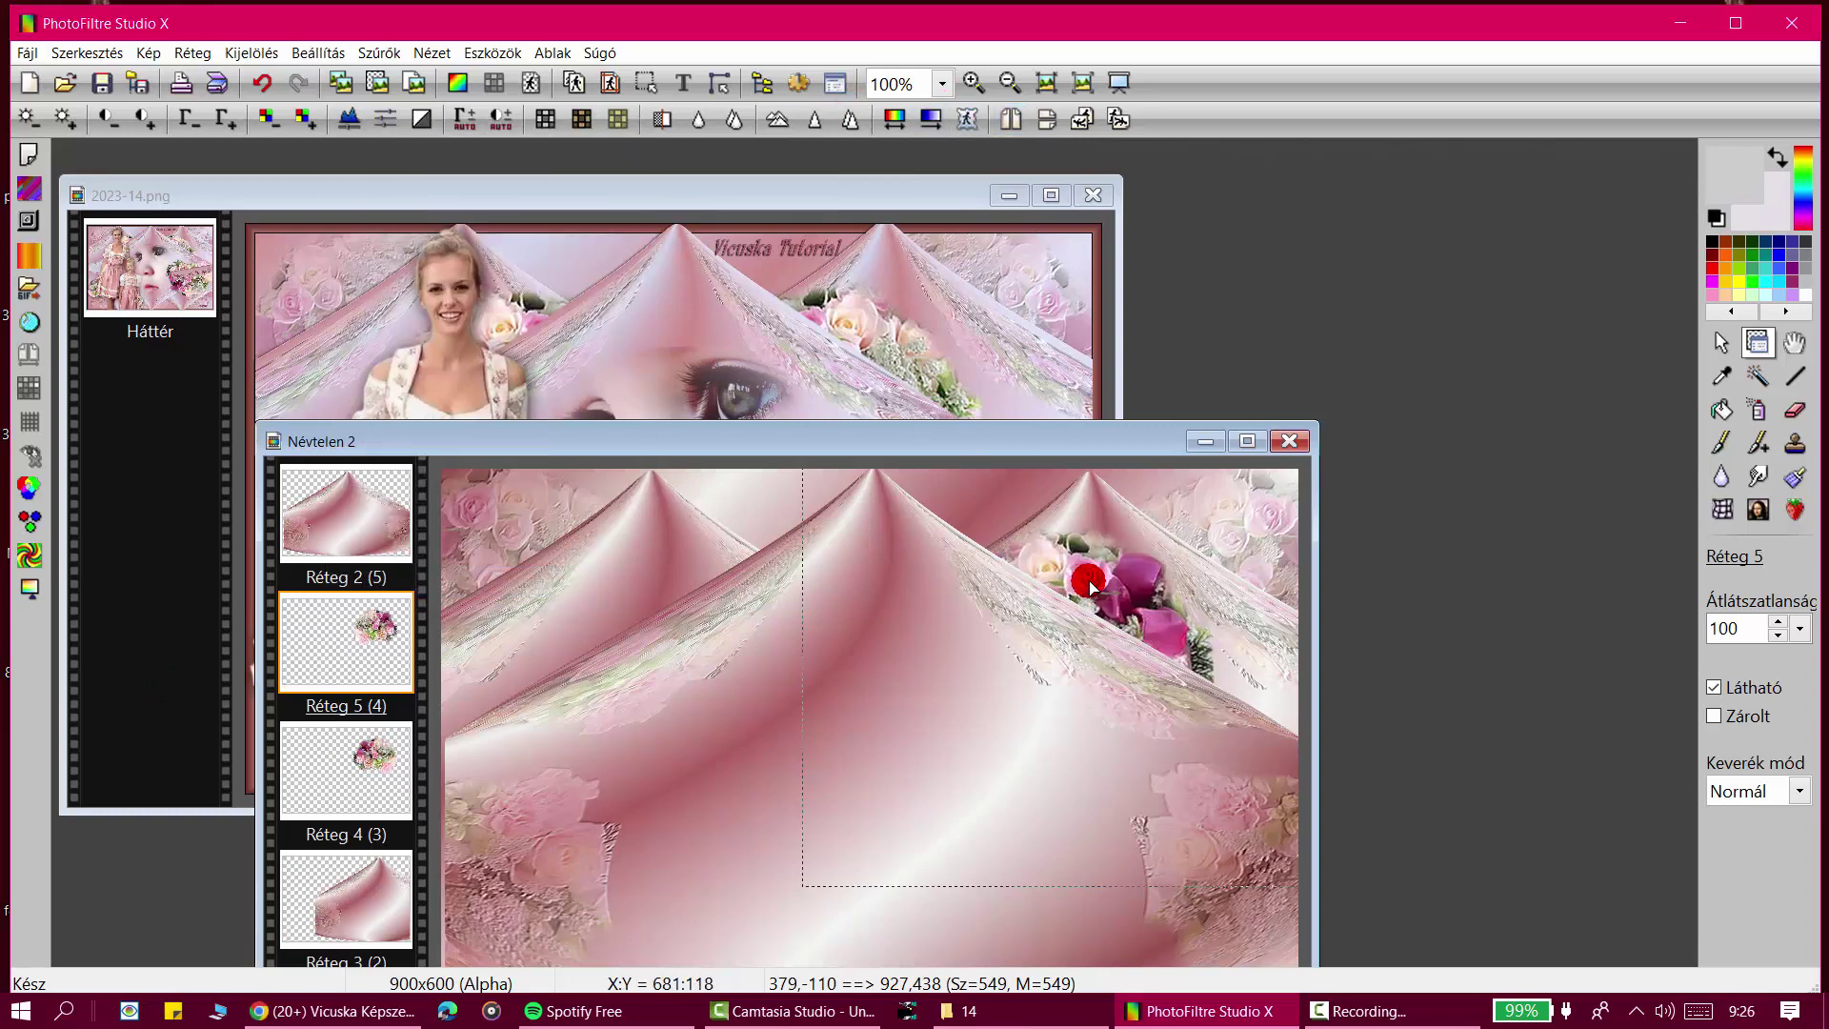
{"action": "left_click_drag", "start_coordinate": [1089, 585], "coordinate": [696, 580]}
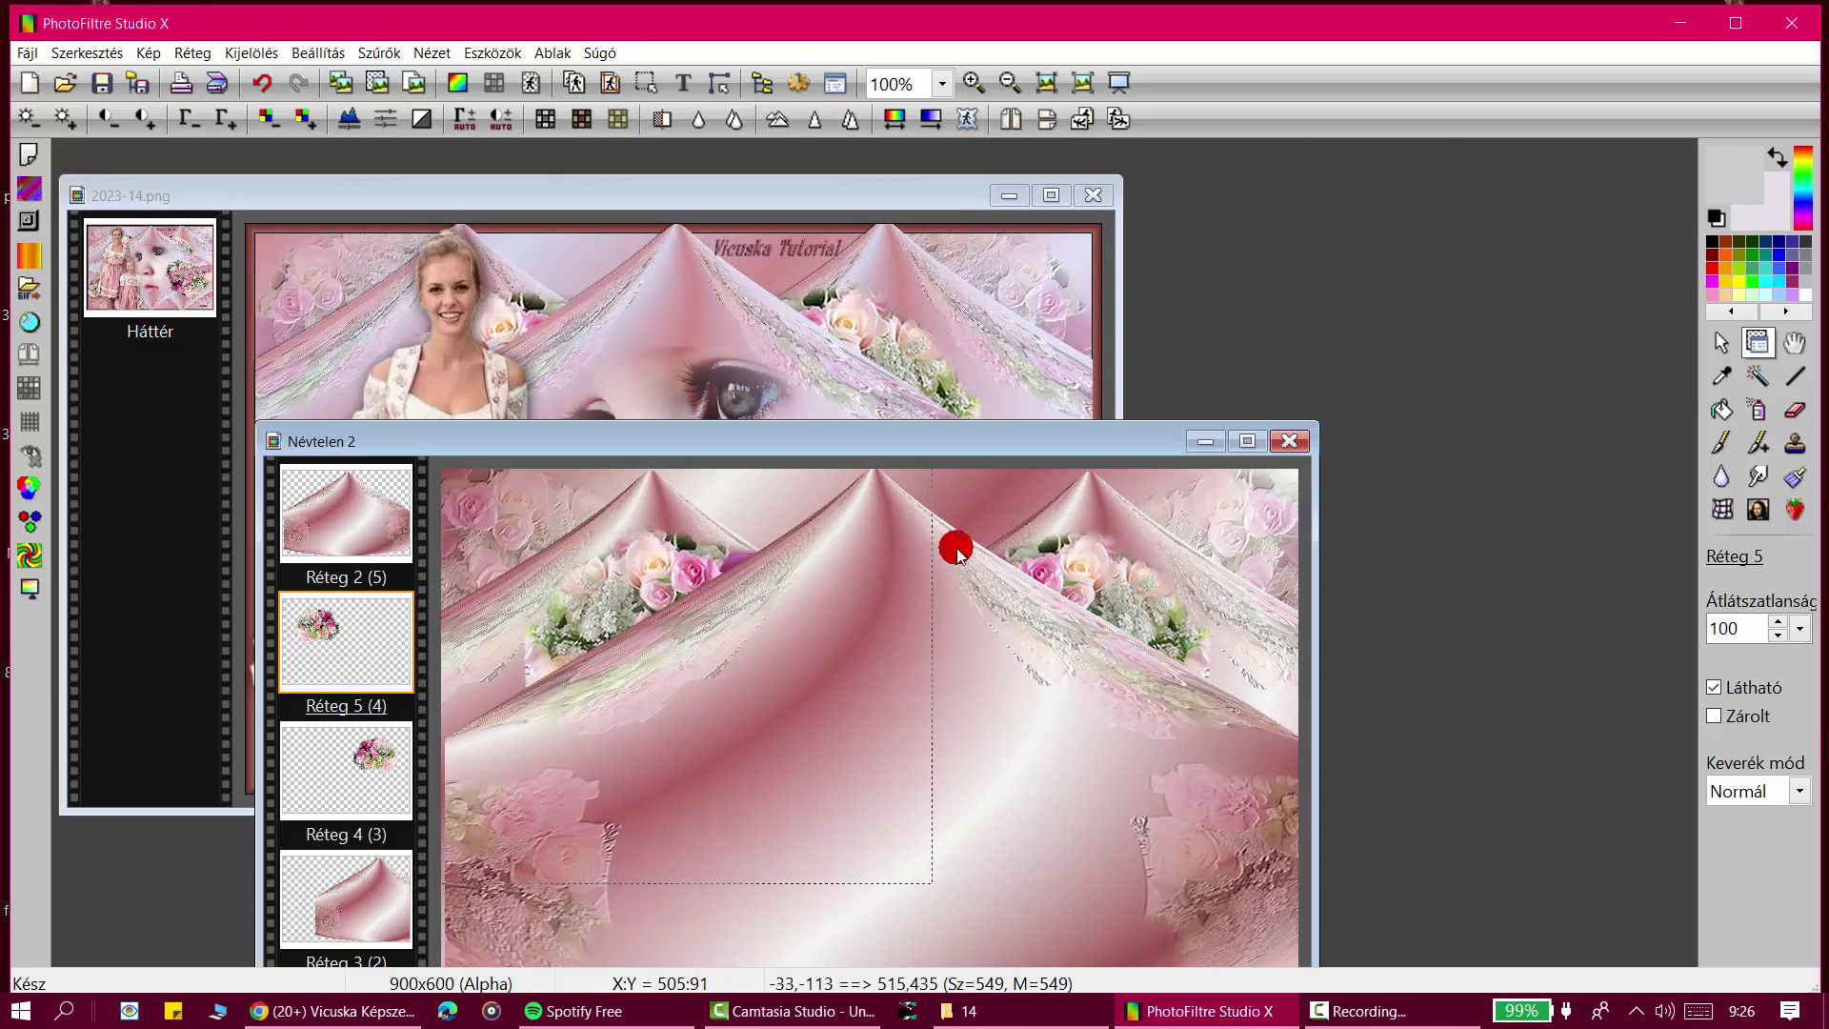
{"action": "left_click_drag", "start_coordinate": [1089, 568], "coordinate": [1102, 566]}
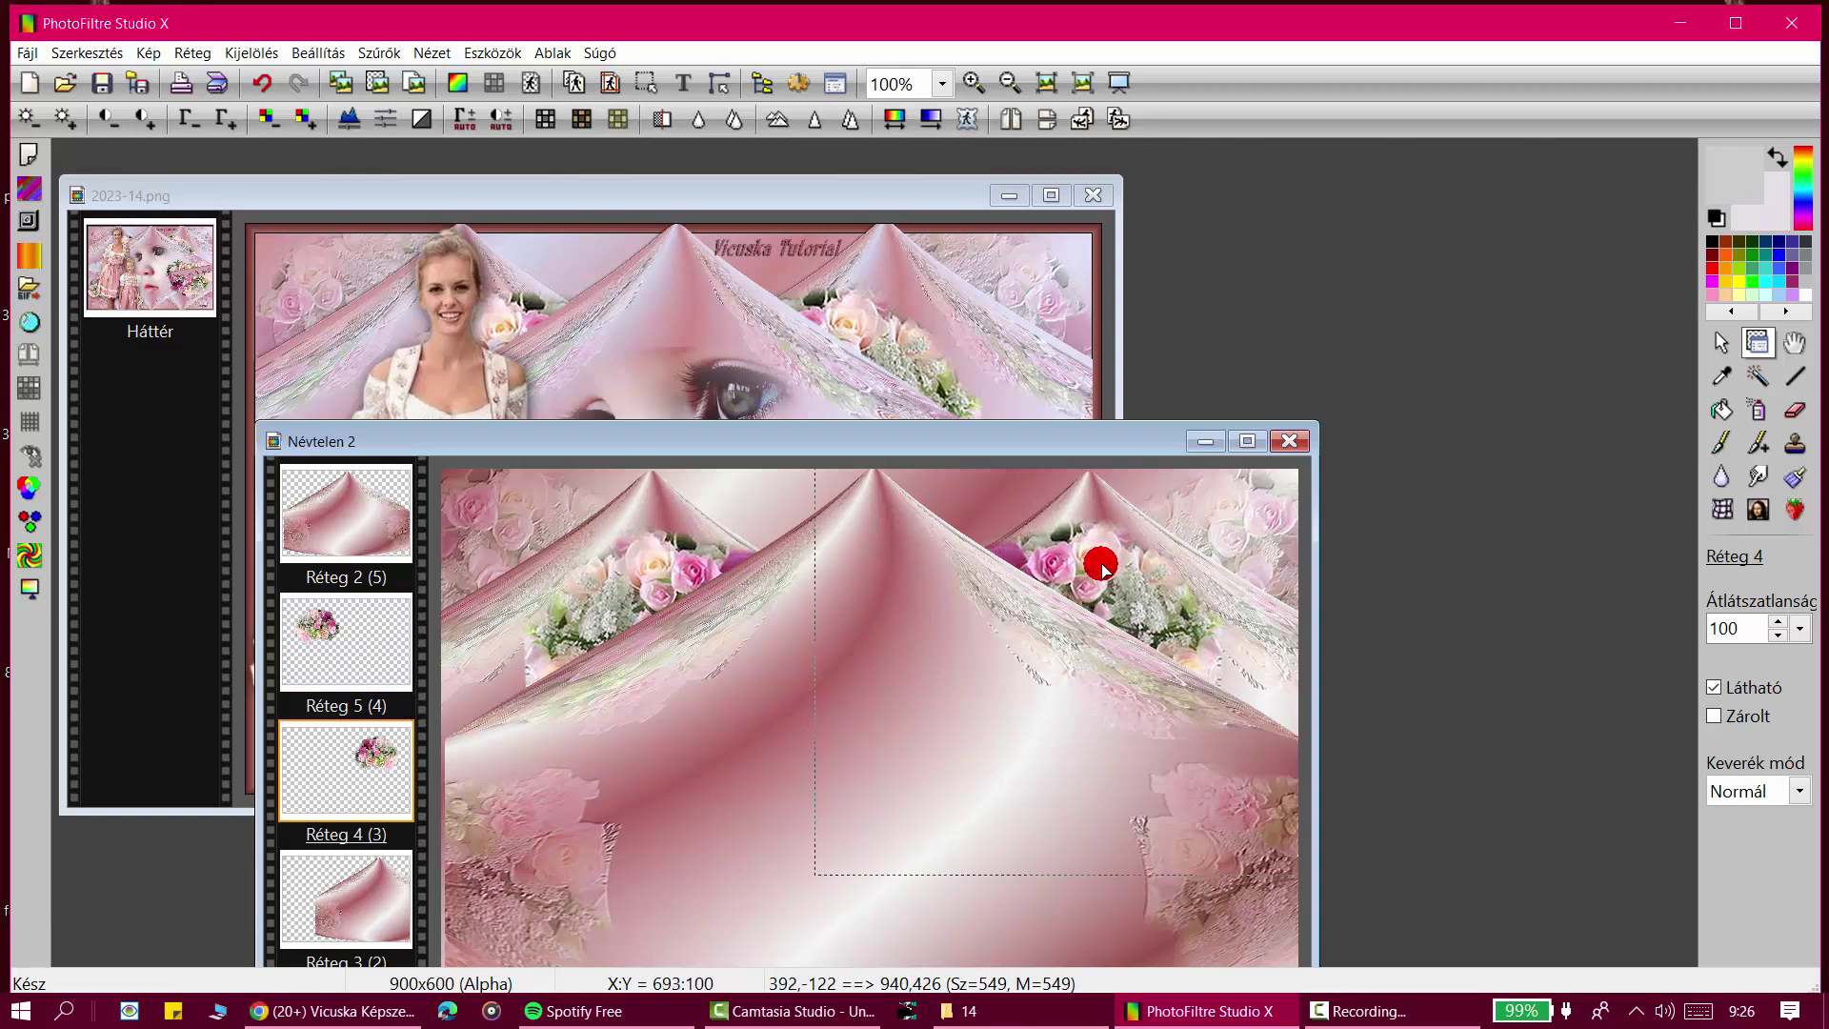
Step: Merge the two bouquet layers and combine them with both rear peaked layers beneath, keeping the front drape separate
{"action": "right_click", "coordinate": [324, 646]}
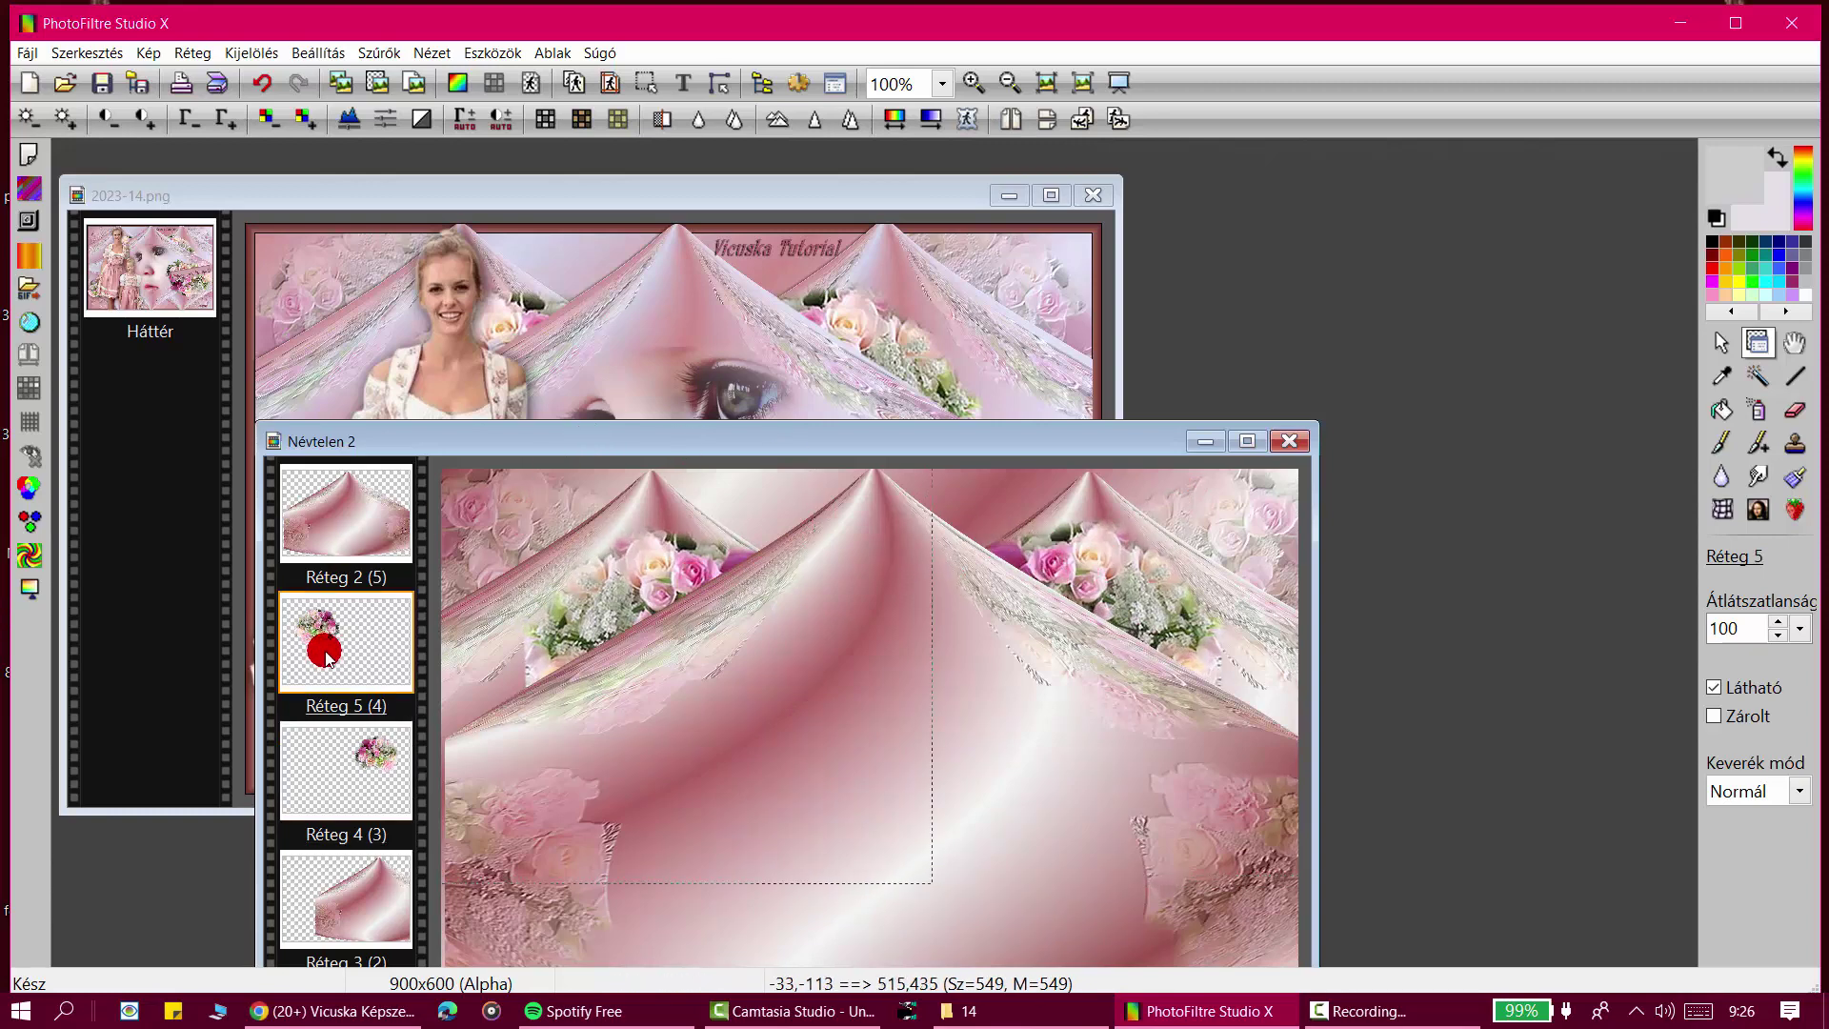
{"action": "left_click", "coordinate": [407, 537]}
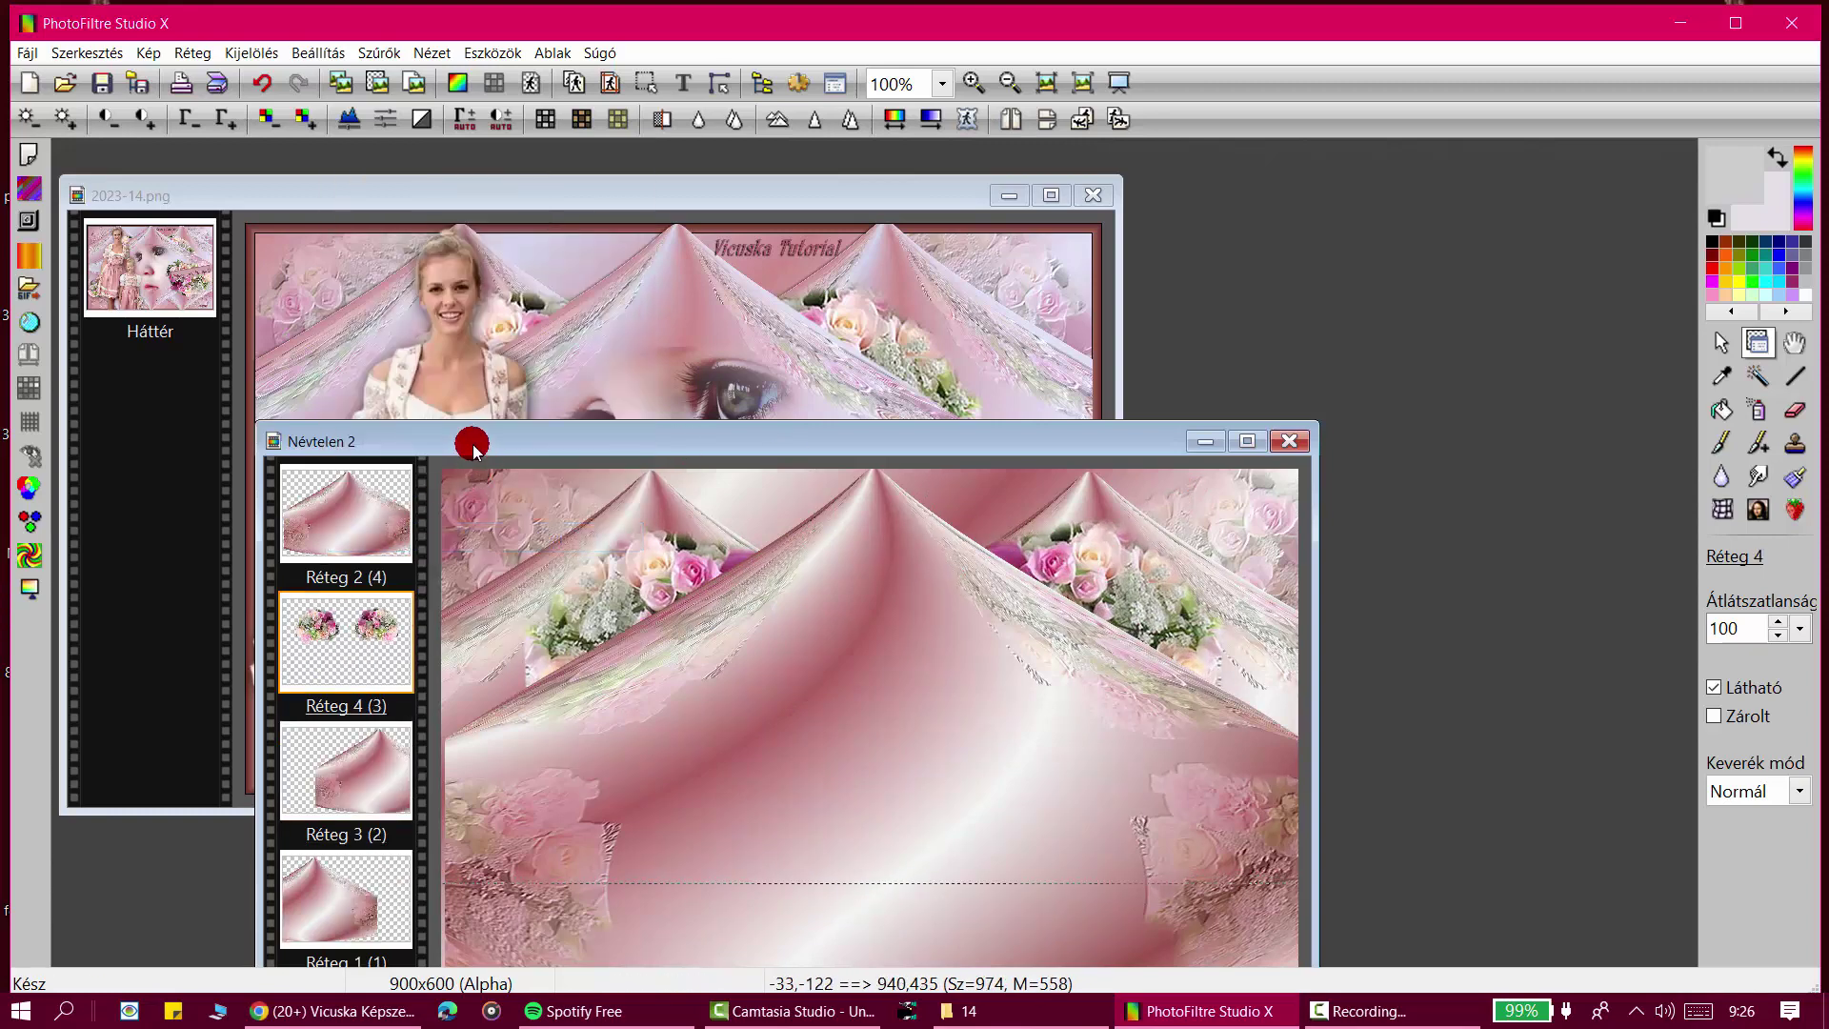
{"action": "left_click_drag", "start_coordinate": [474, 444], "coordinate": [496, 324]}
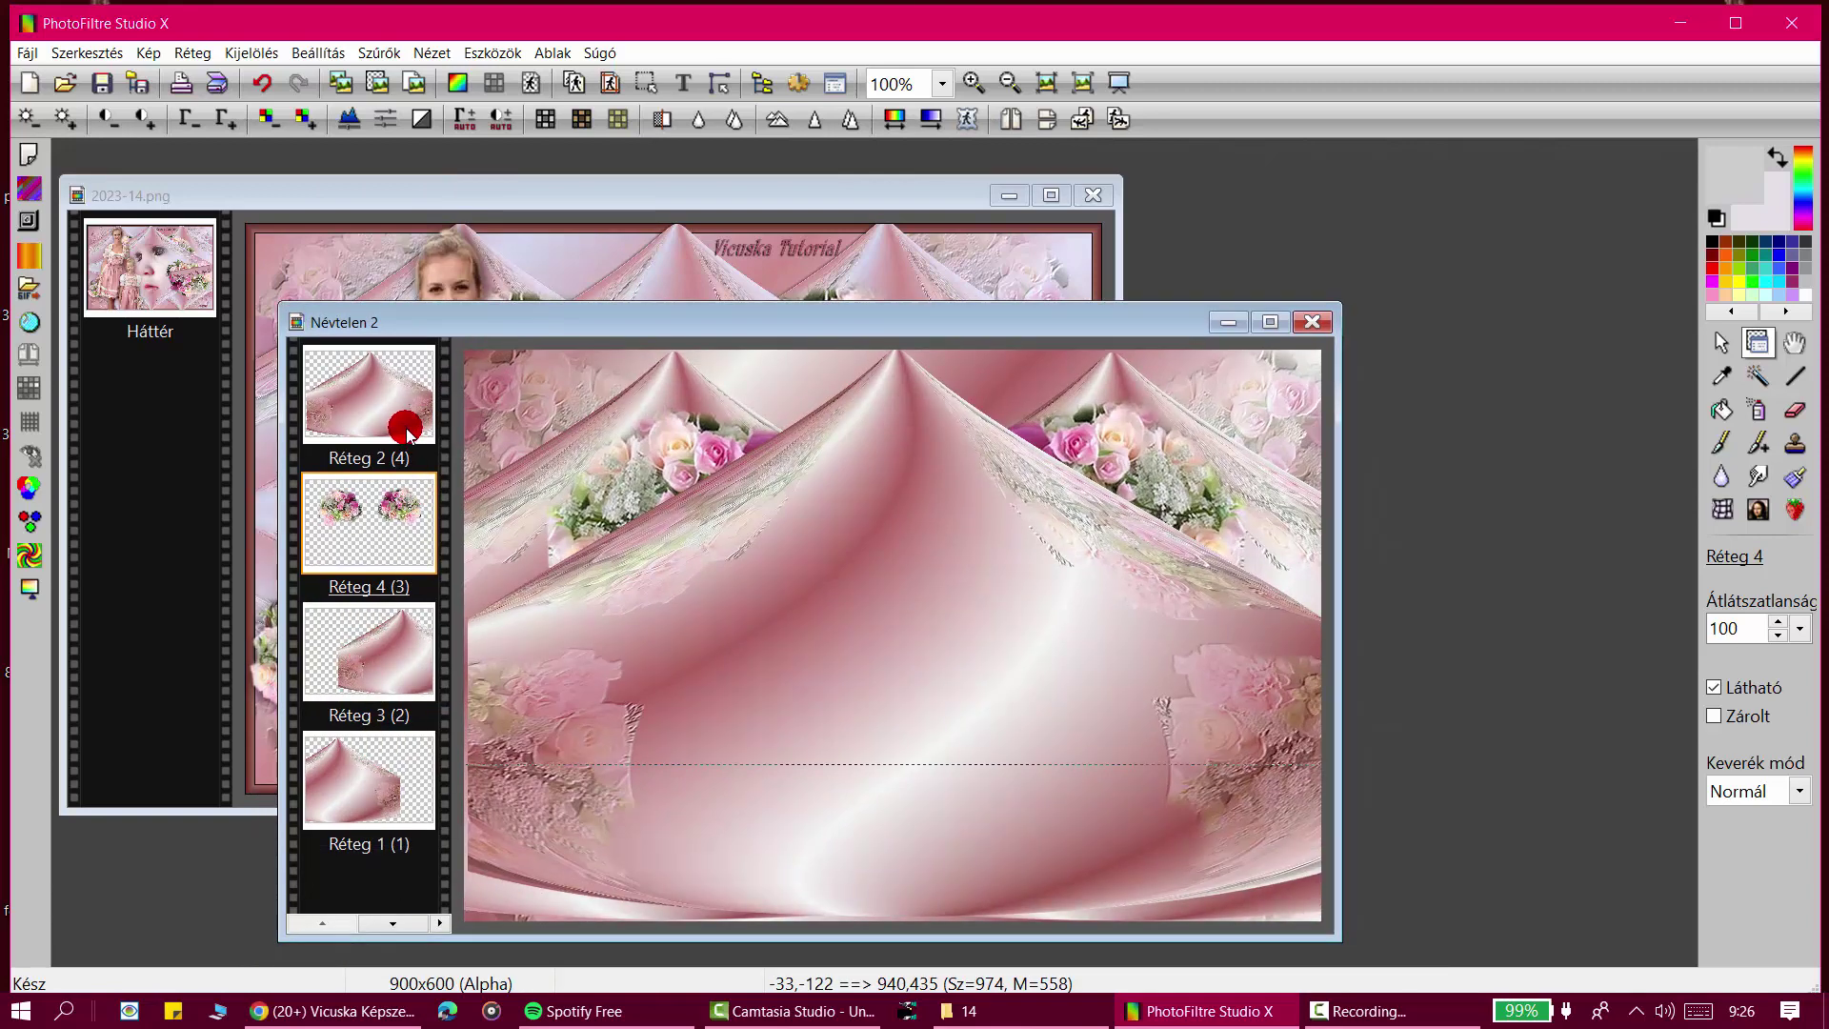
{"action": "left_click_drag", "start_coordinate": [741, 328], "coordinate": [724, 322]}
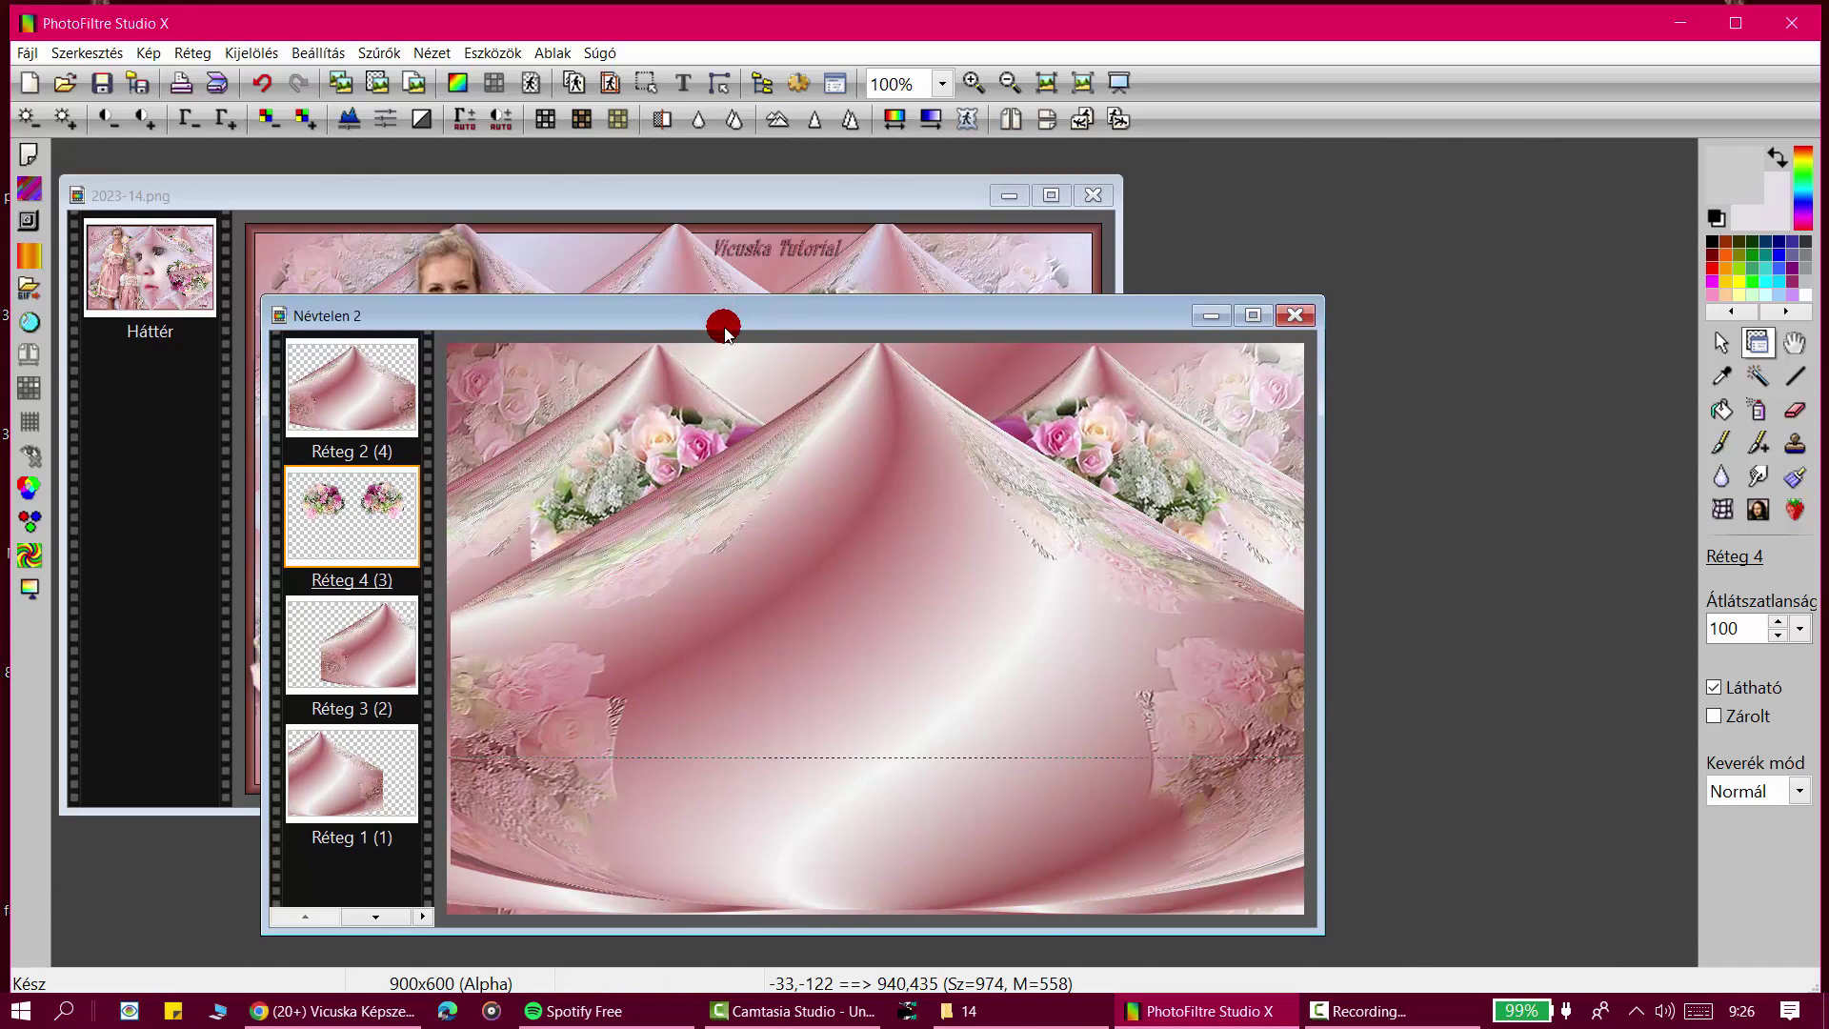
{"action": "right_click", "coordinate": [373, 497]}
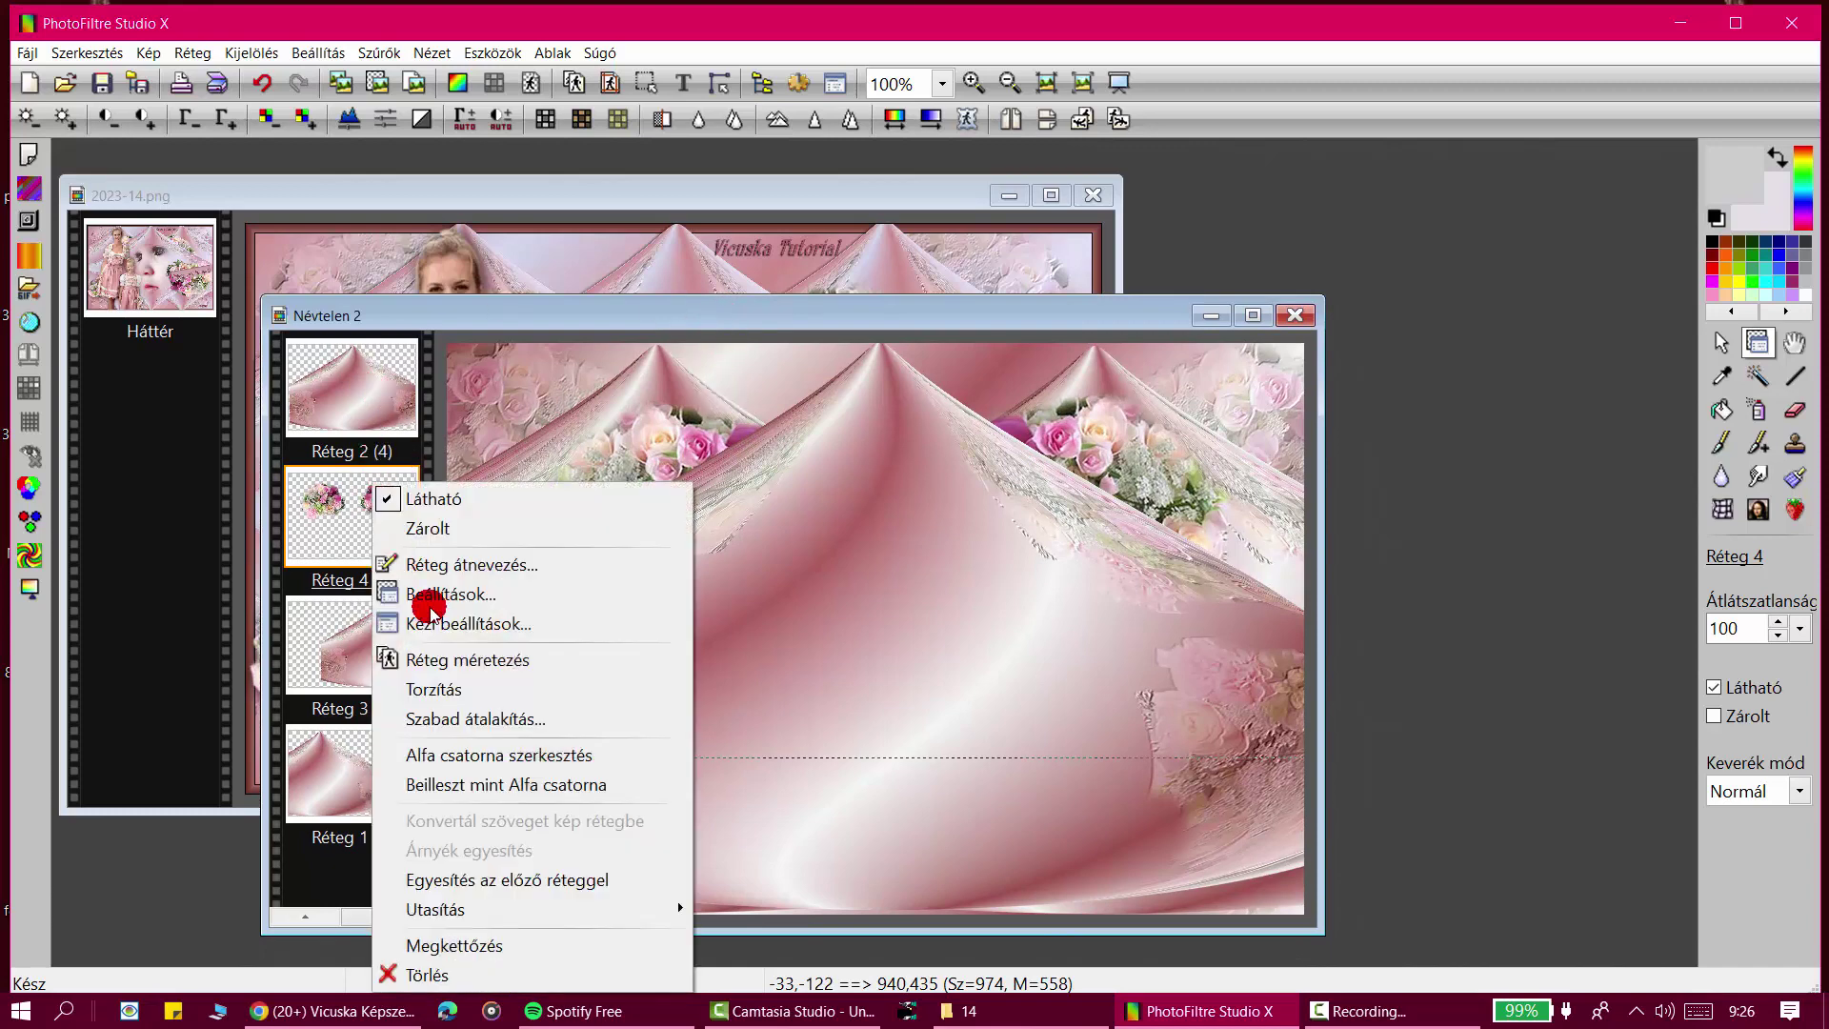
{"action": "left_click", "coordinate": [496, 878]}
{"action": "right_click", "coordinate": [375, 512]}
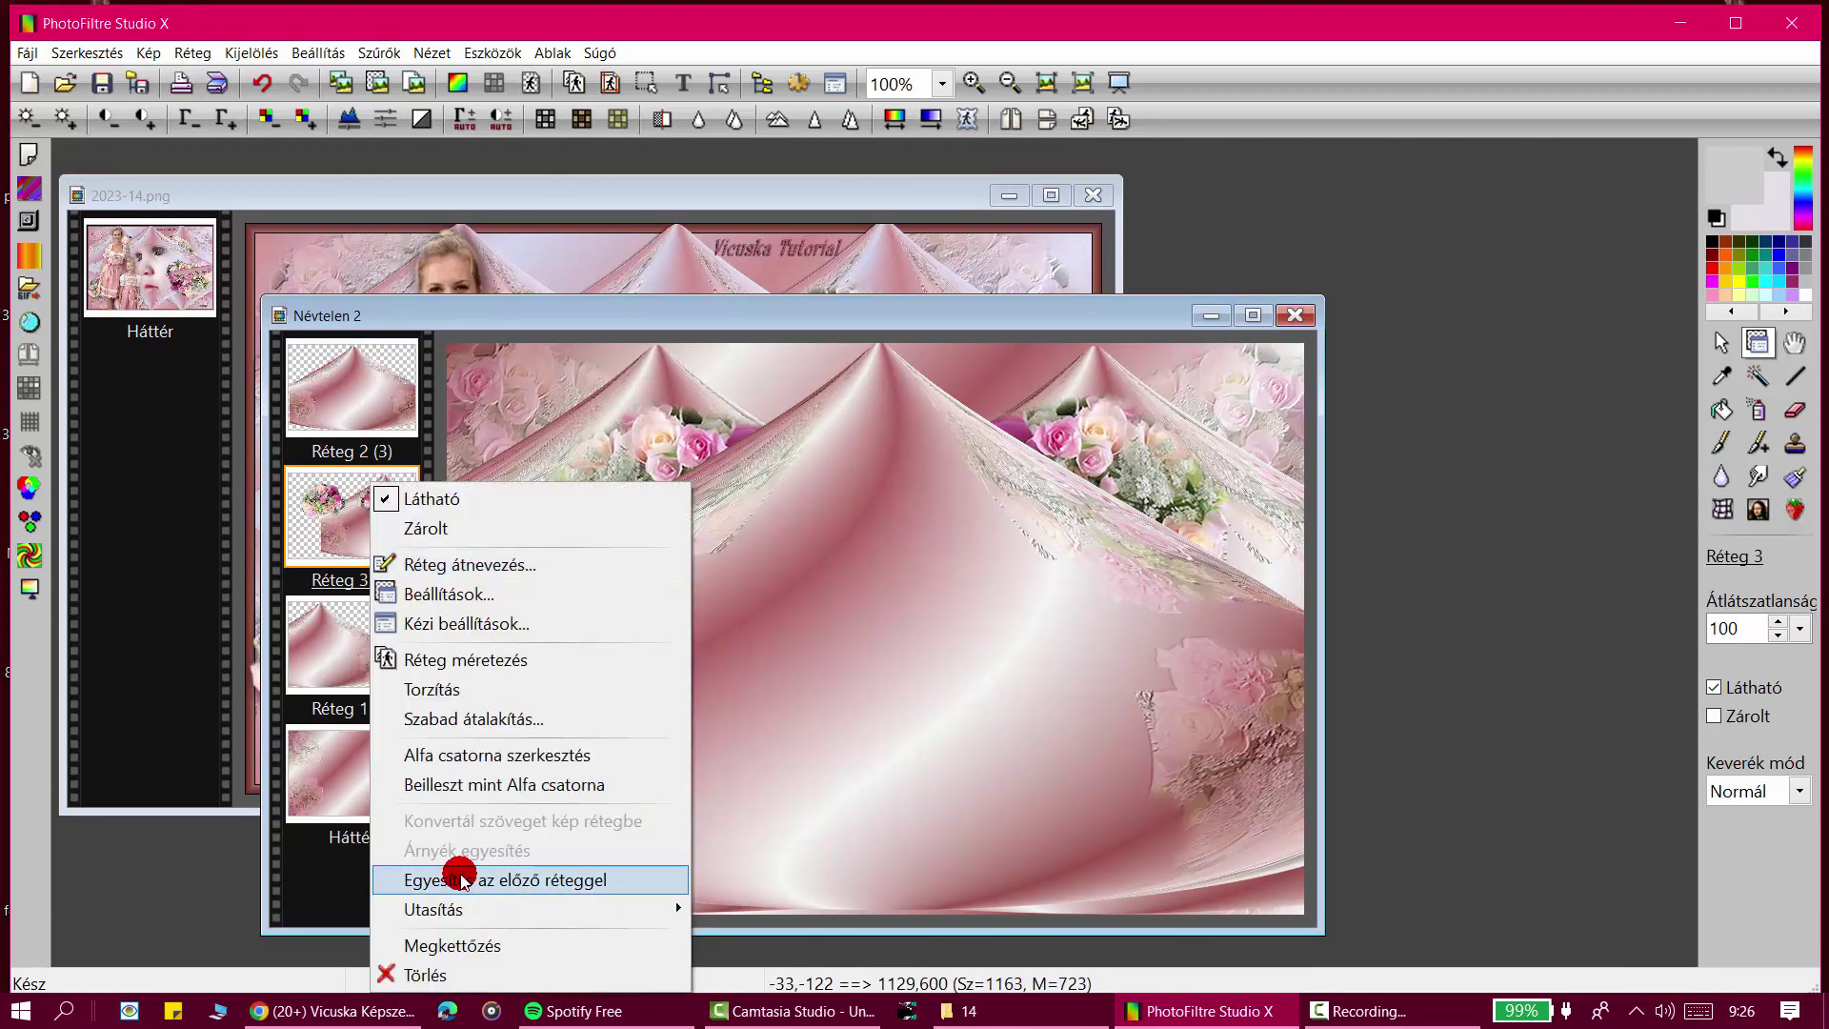
{"action": "left_click", "coordinate": [417, 875]}
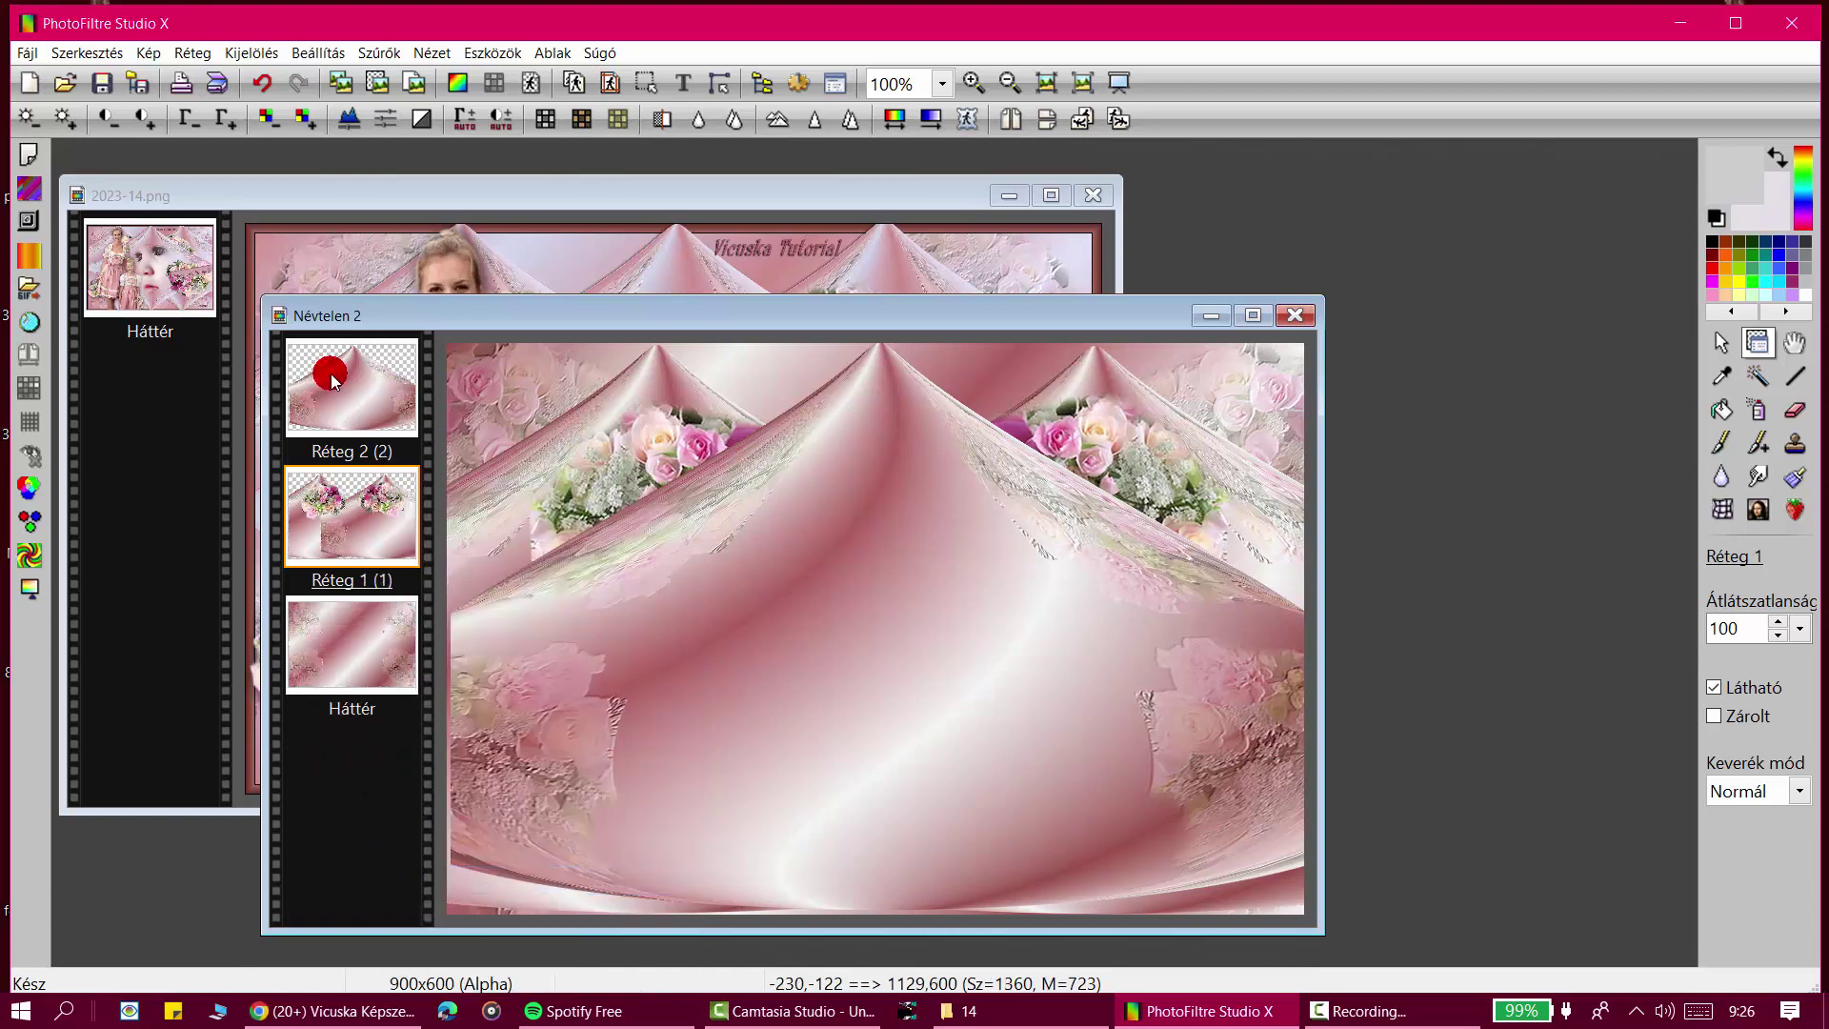
{"action": "right_click", "coordinate": [360, 381]}
{"action": "left_click", "coordinate": [434, 769]}
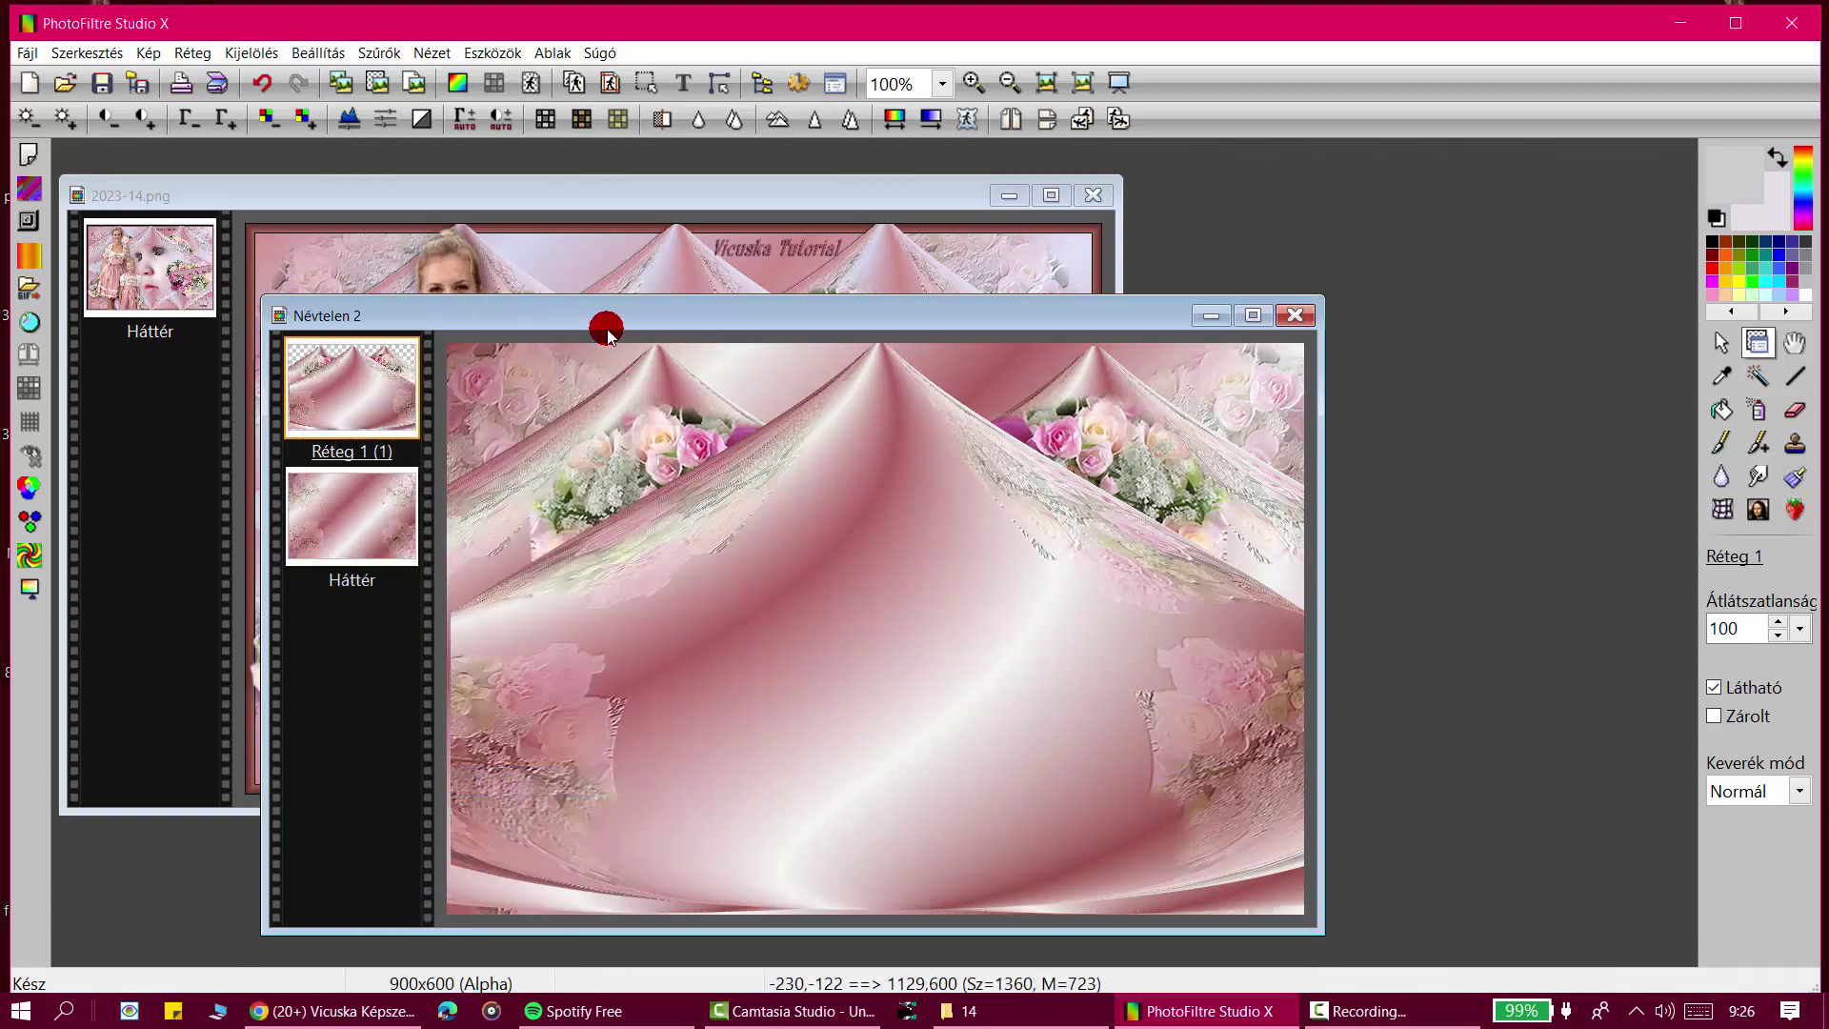
{"action": "left_click_drag", "start_coordinate": [633, 360], "coordinate": [544, 303]}
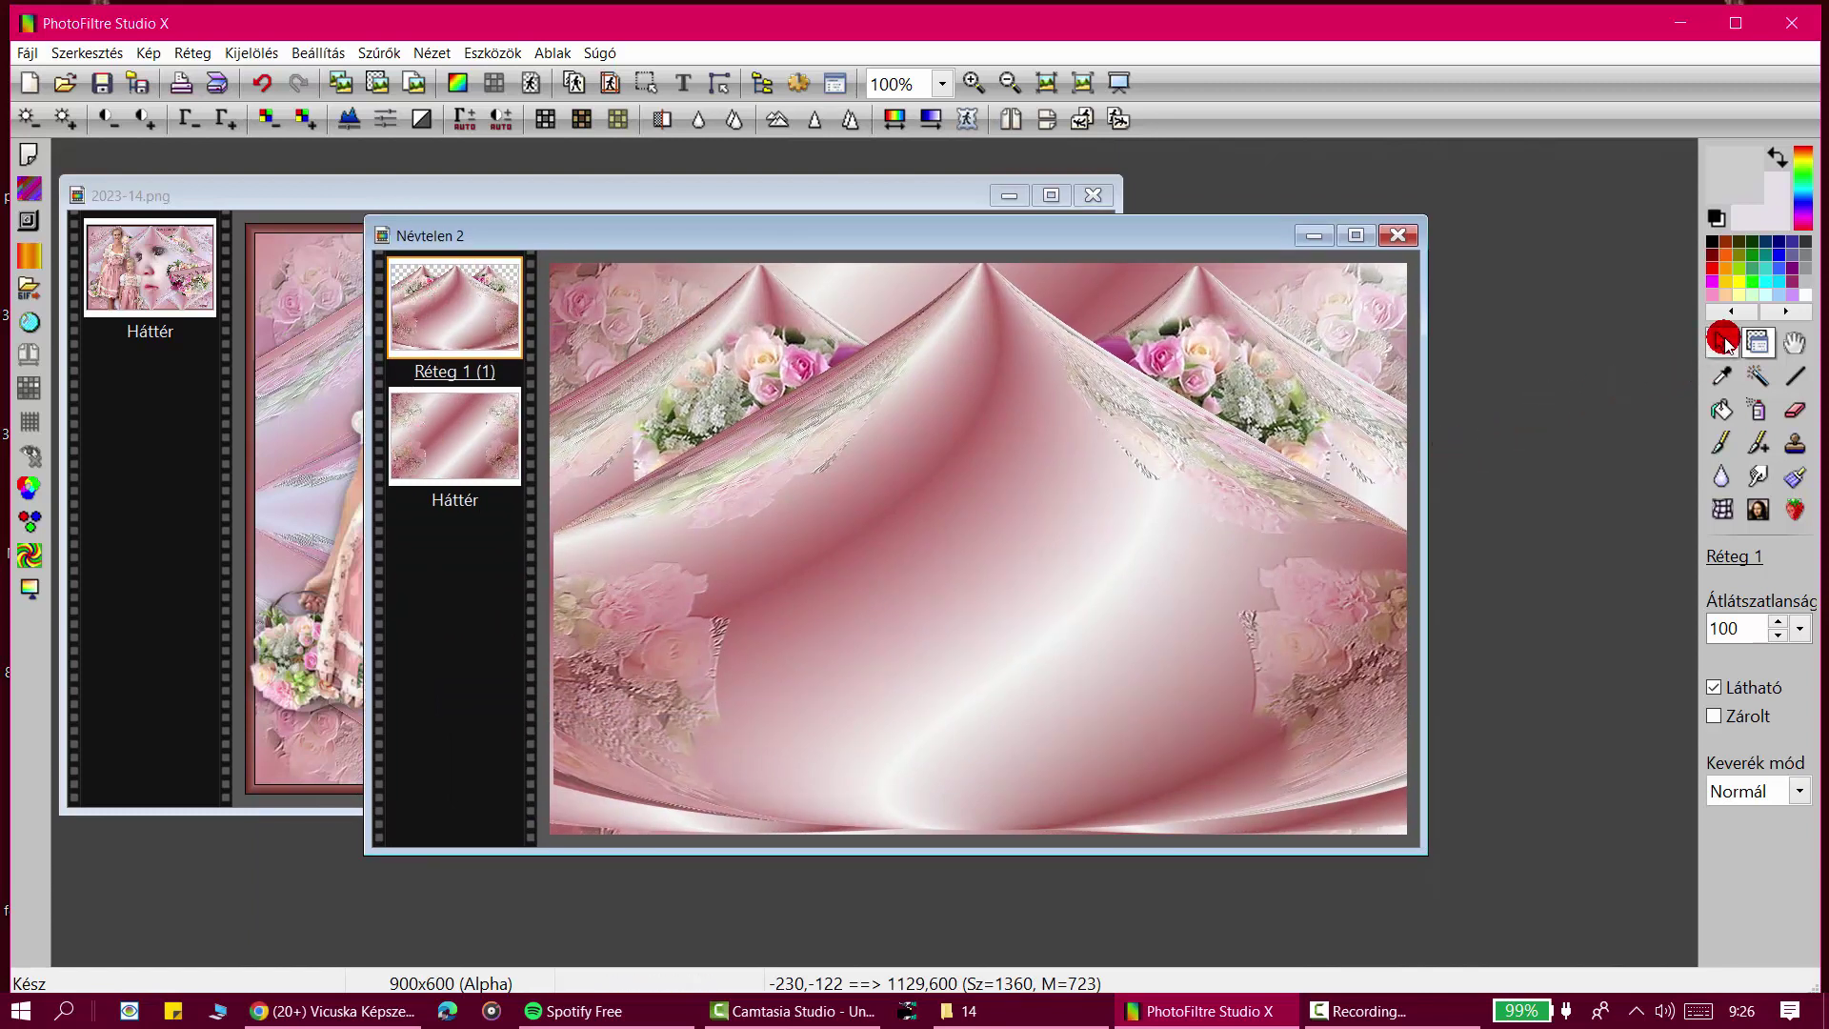
{"action": "left_click", "coordinate": [1722, 341]}
{"action": "left_click_drag", "start_coordinate": [554, 272], "coordinate": [1419, 541]}
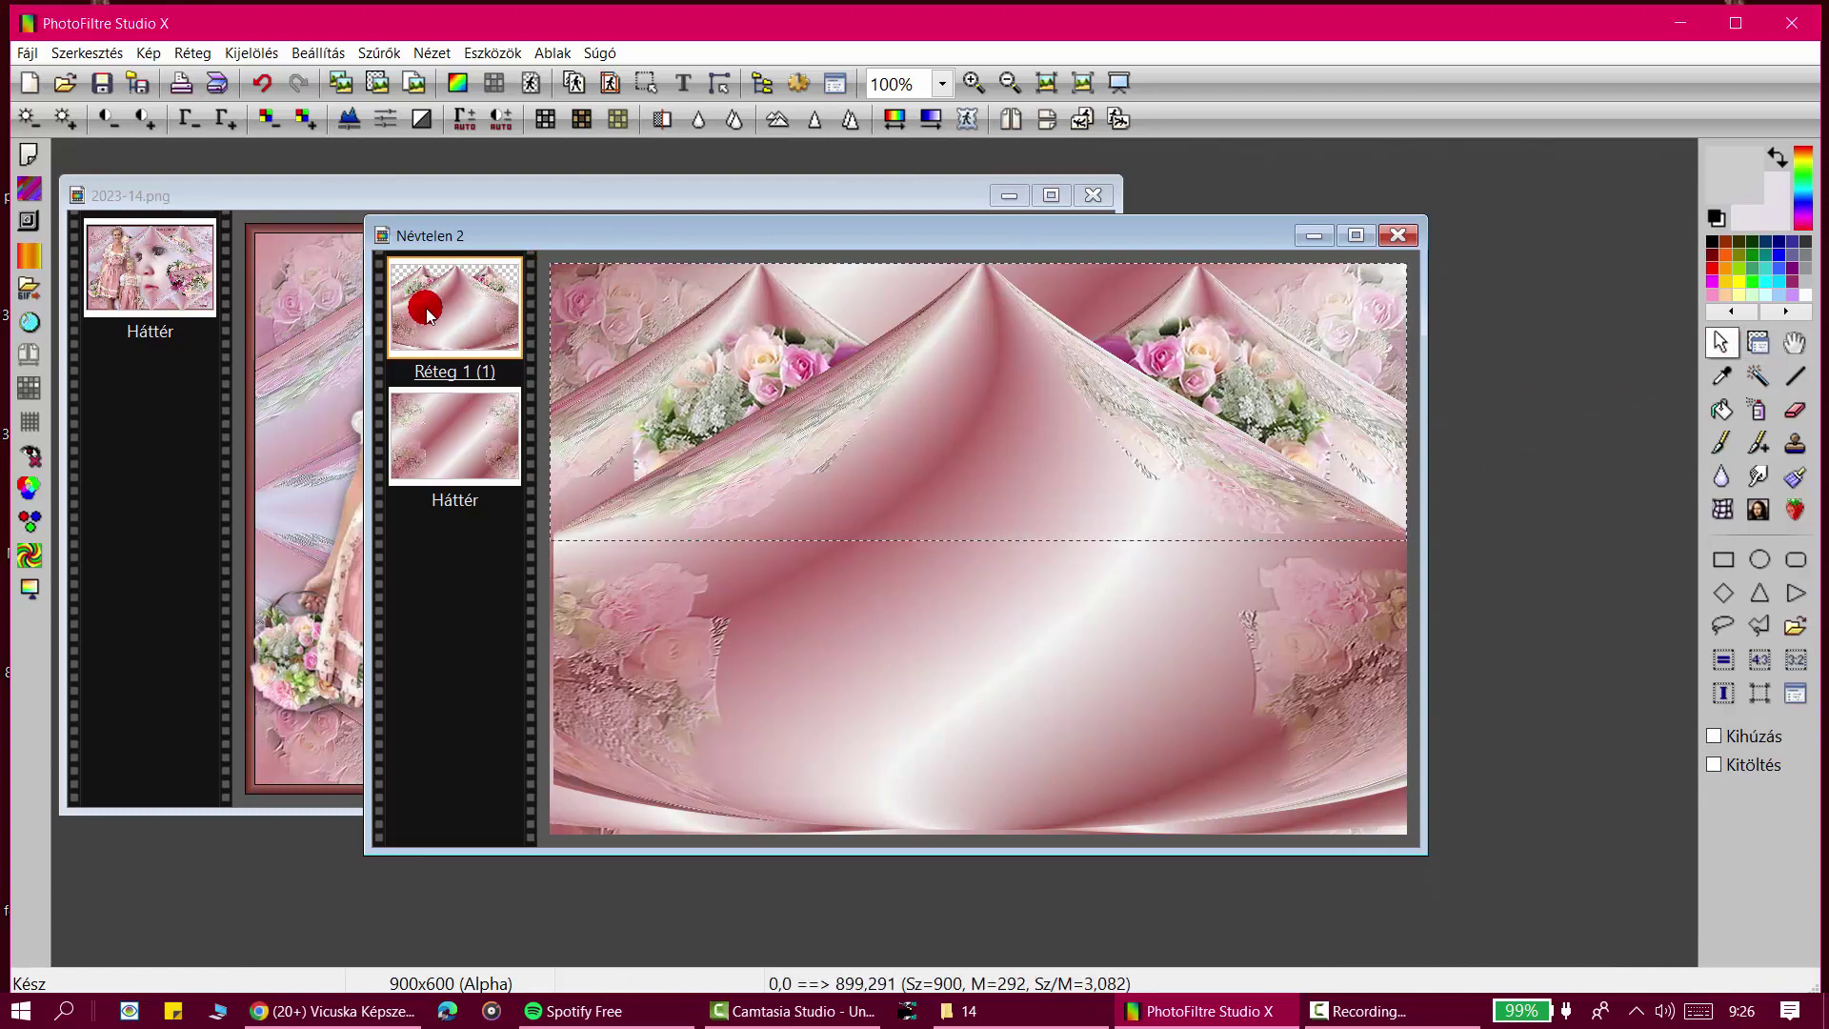
{"action": "left_click", "coordinate": [597, 588]}
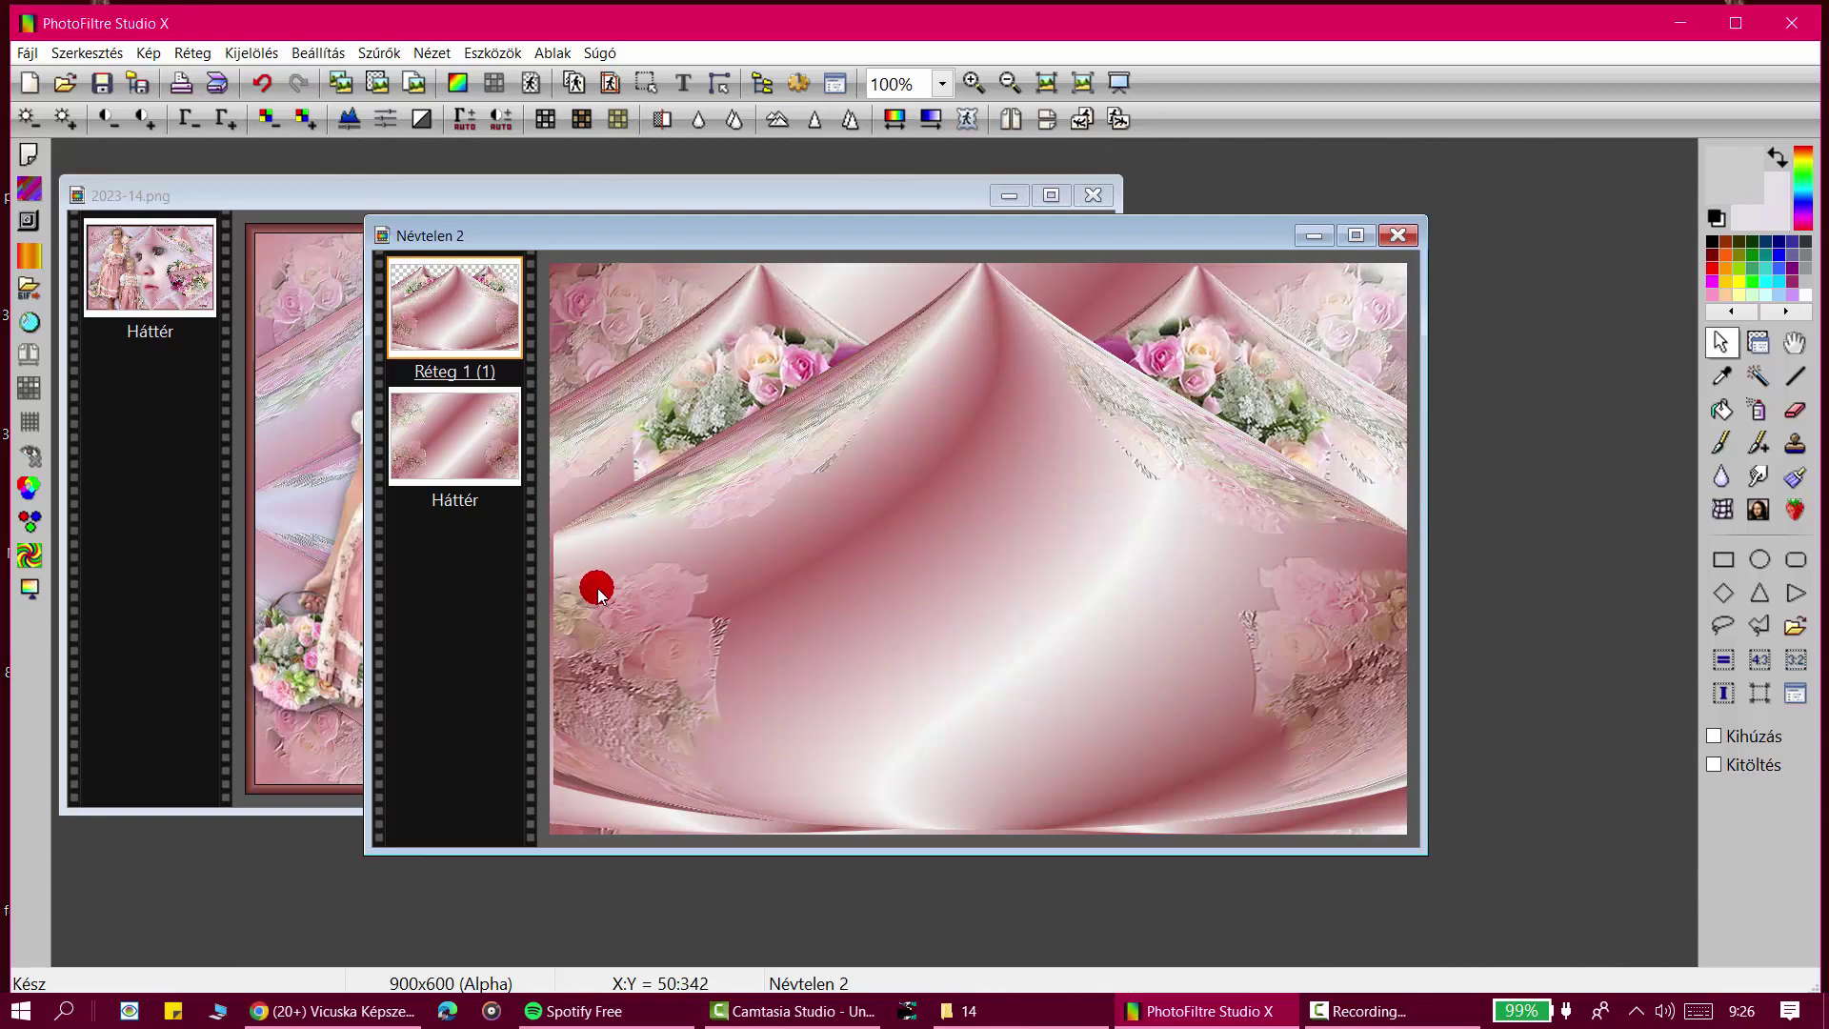
{"action": "left_click", "coordinate": [1760, 342]}
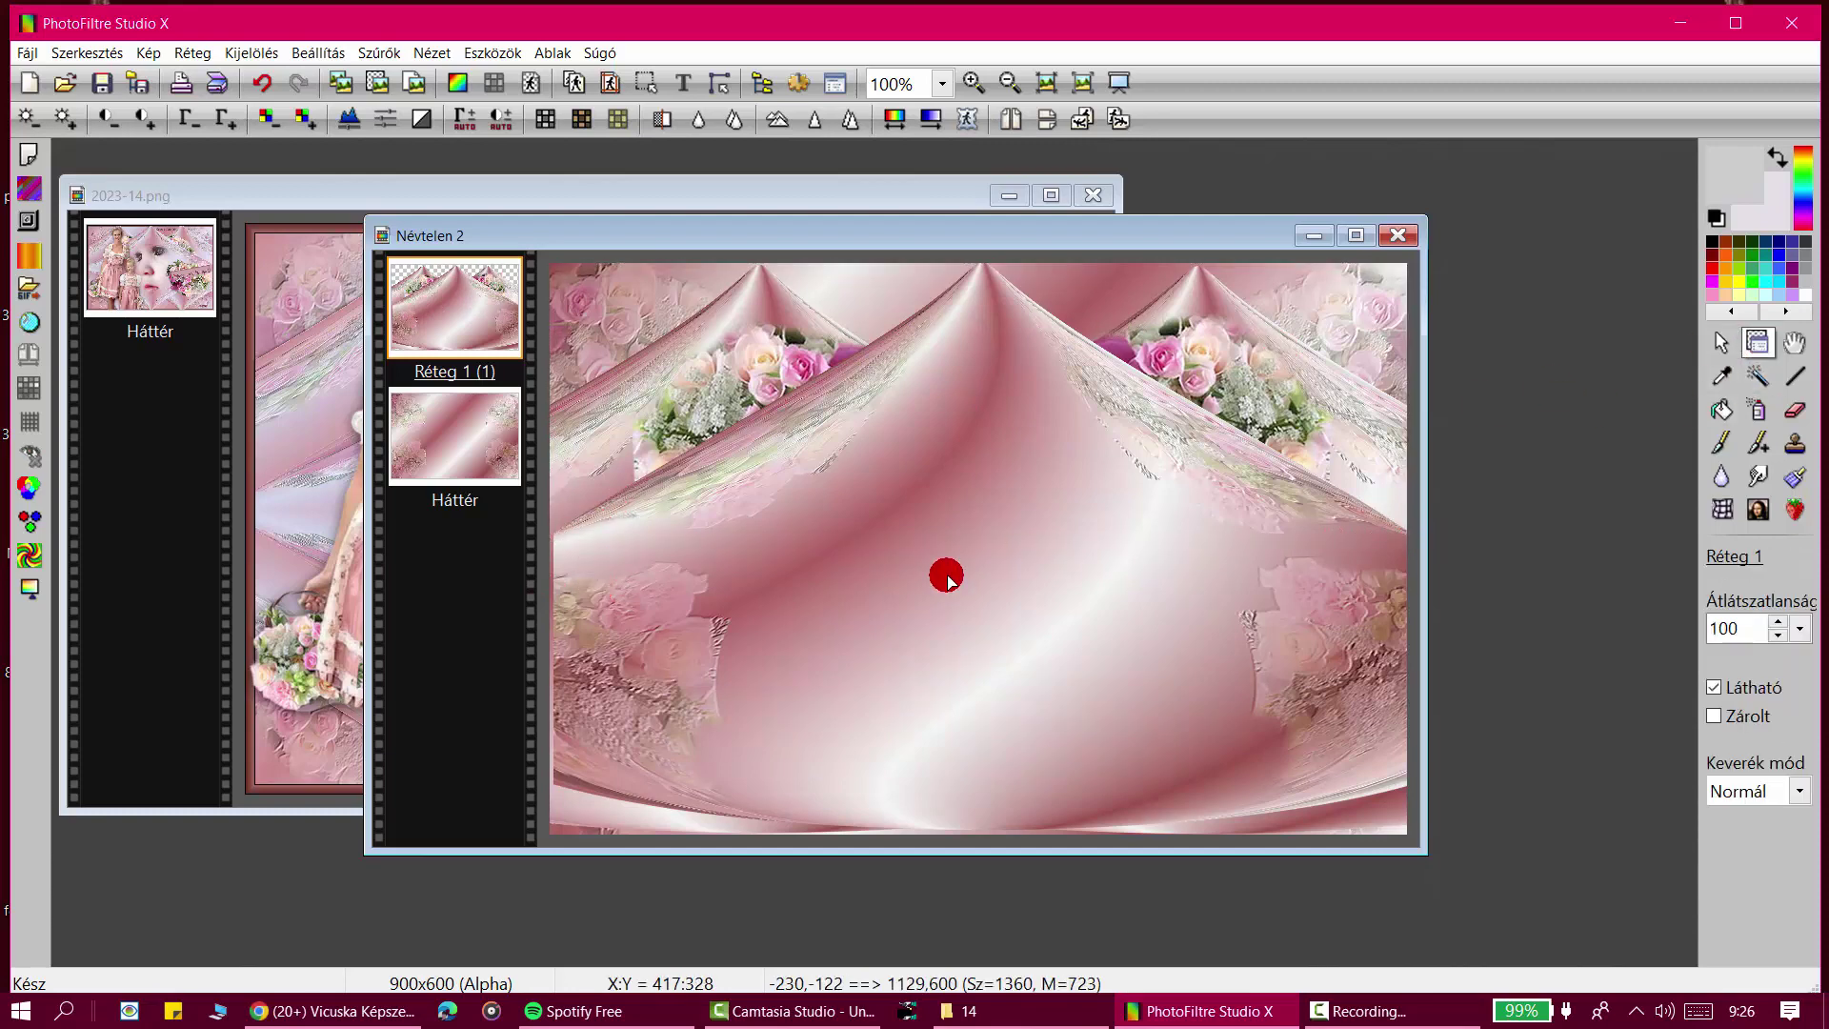
{"action": "left_click", "coordinate": [253, 84]}
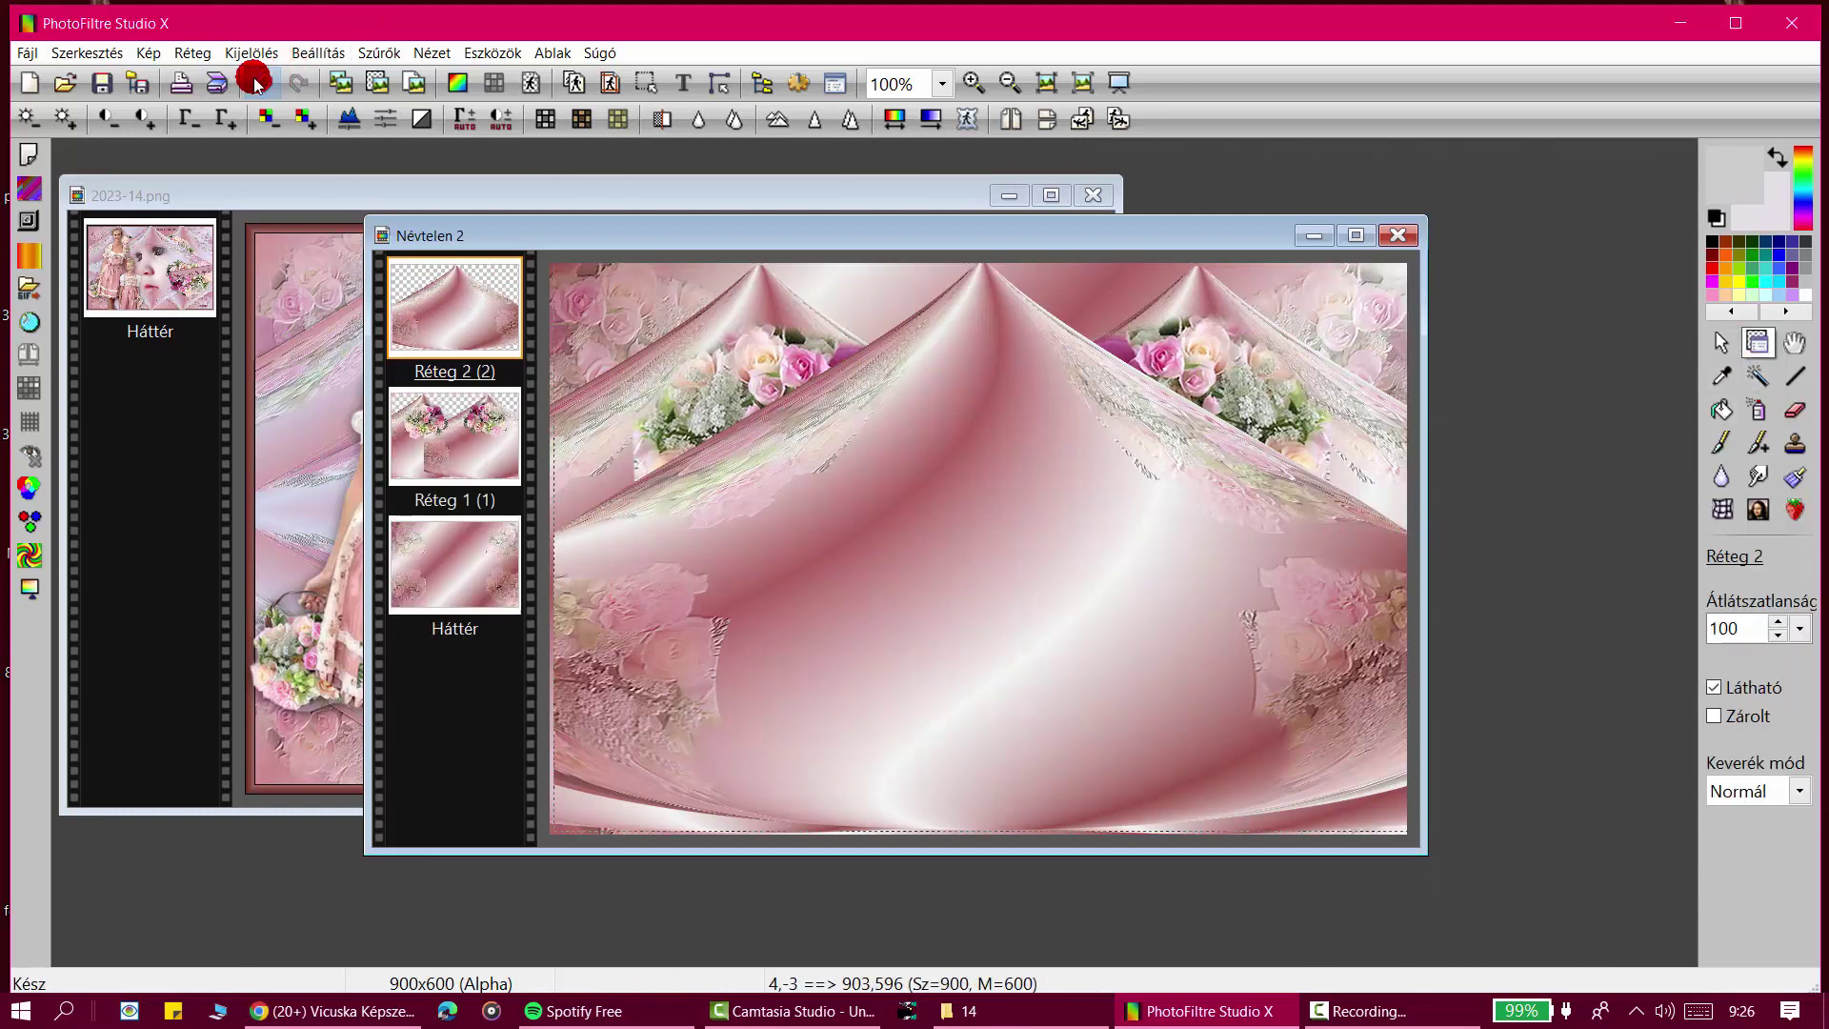
Step: Nudge the front drape layer into place and draw a rectangular selection about 900 × 288 px over the image's upper half
{"action": "left_click_drag", "start_coordinate": [641, 533], "coordinate": [641, 531]}
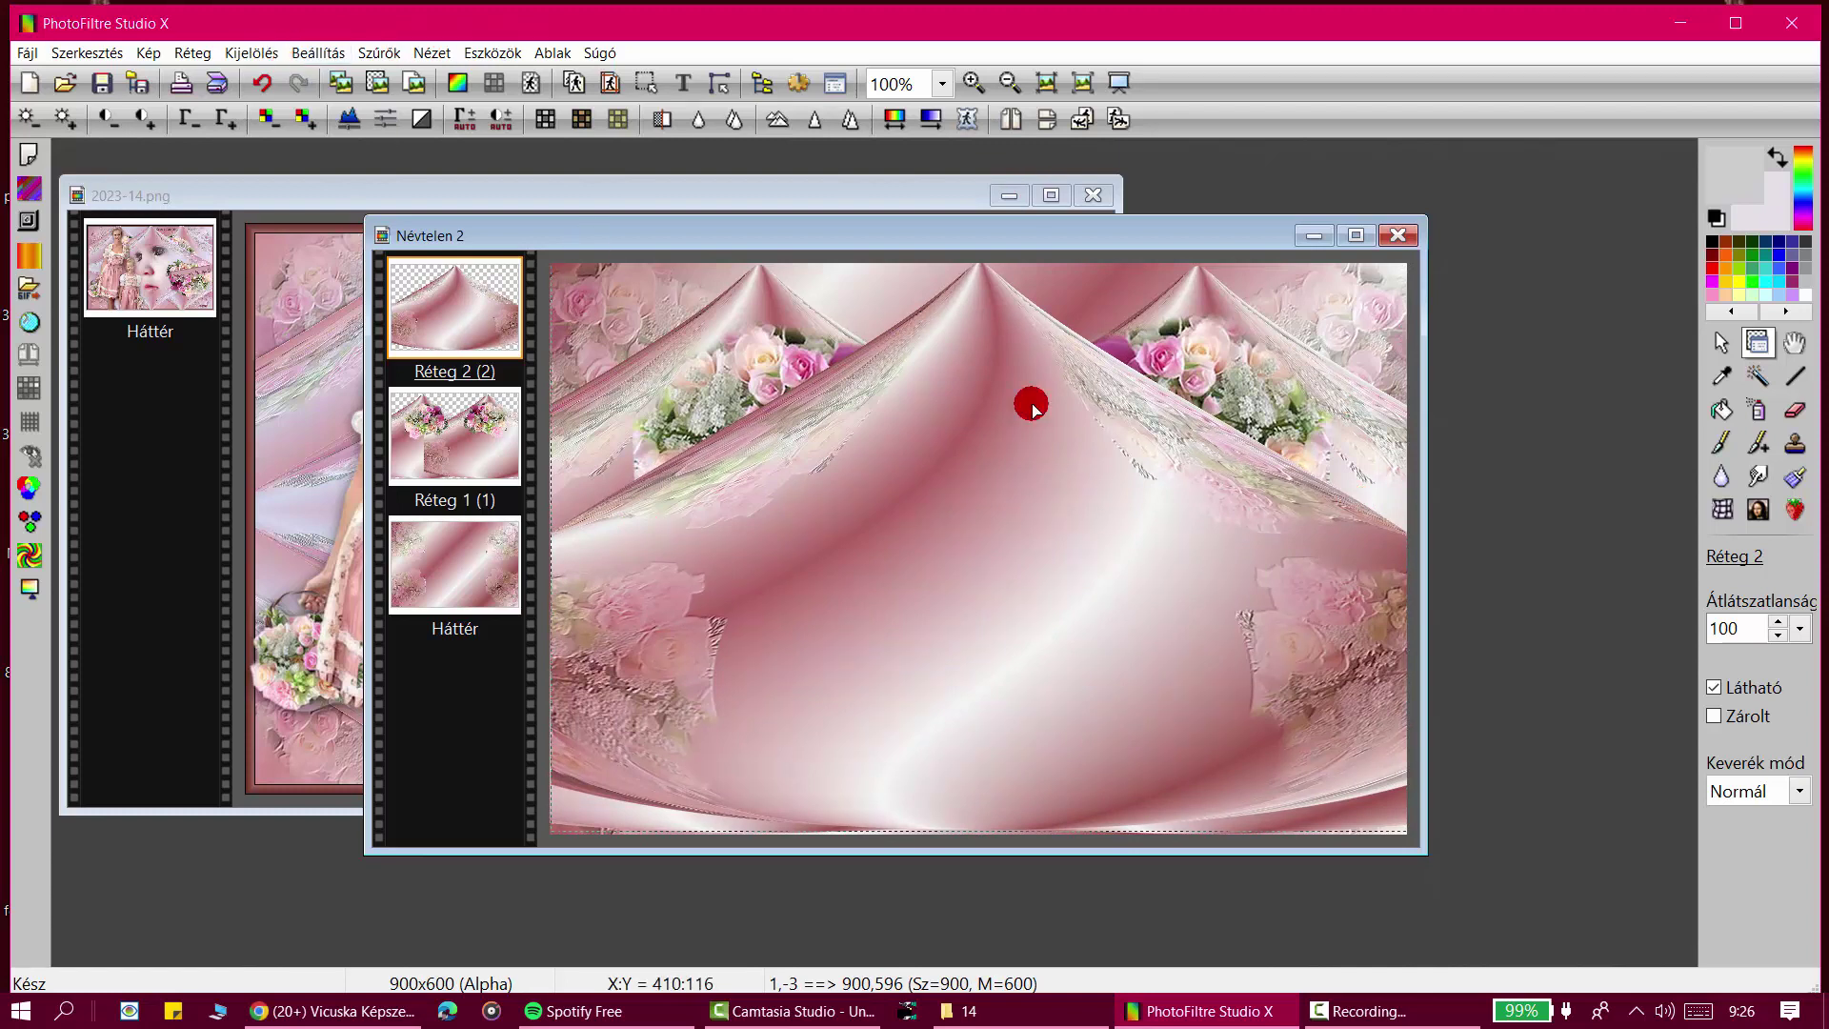
{"action": "left_click", "coordinate": [1724, 340]}
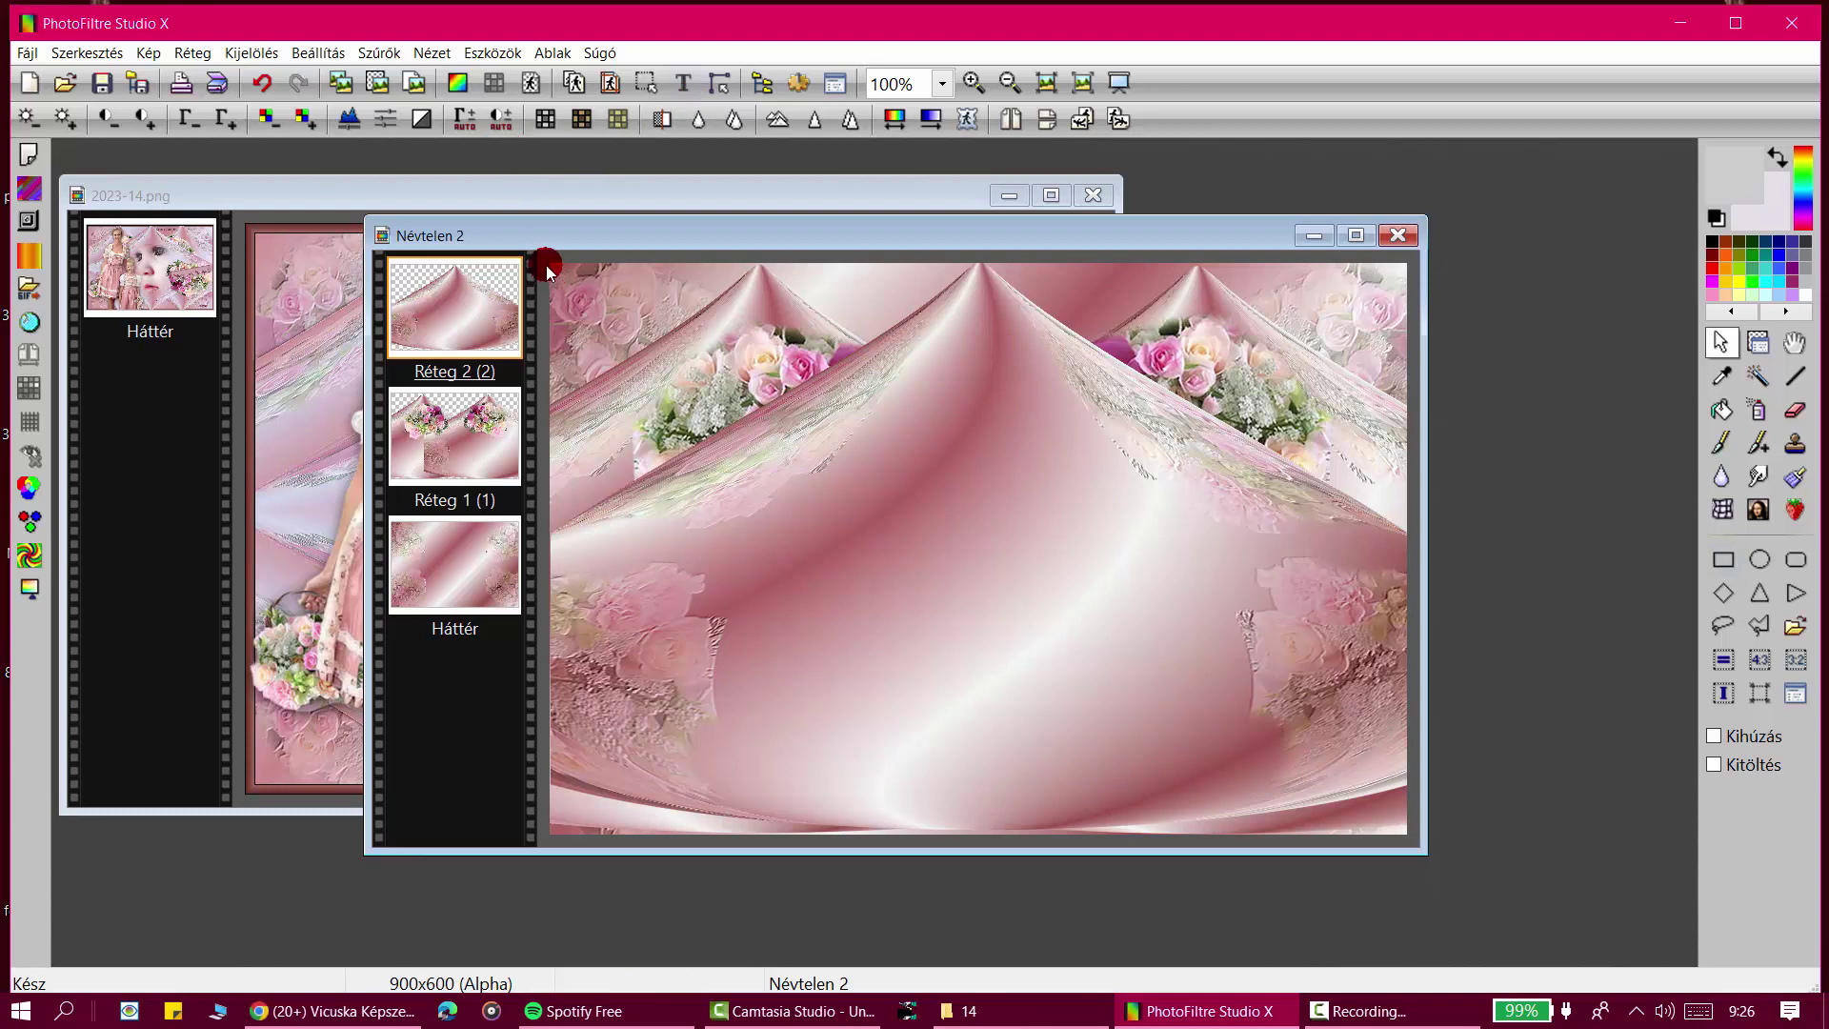
{"action": "left_click_drag", "start_coordinate": [546, 265], "coordinate": [1404, 530]}
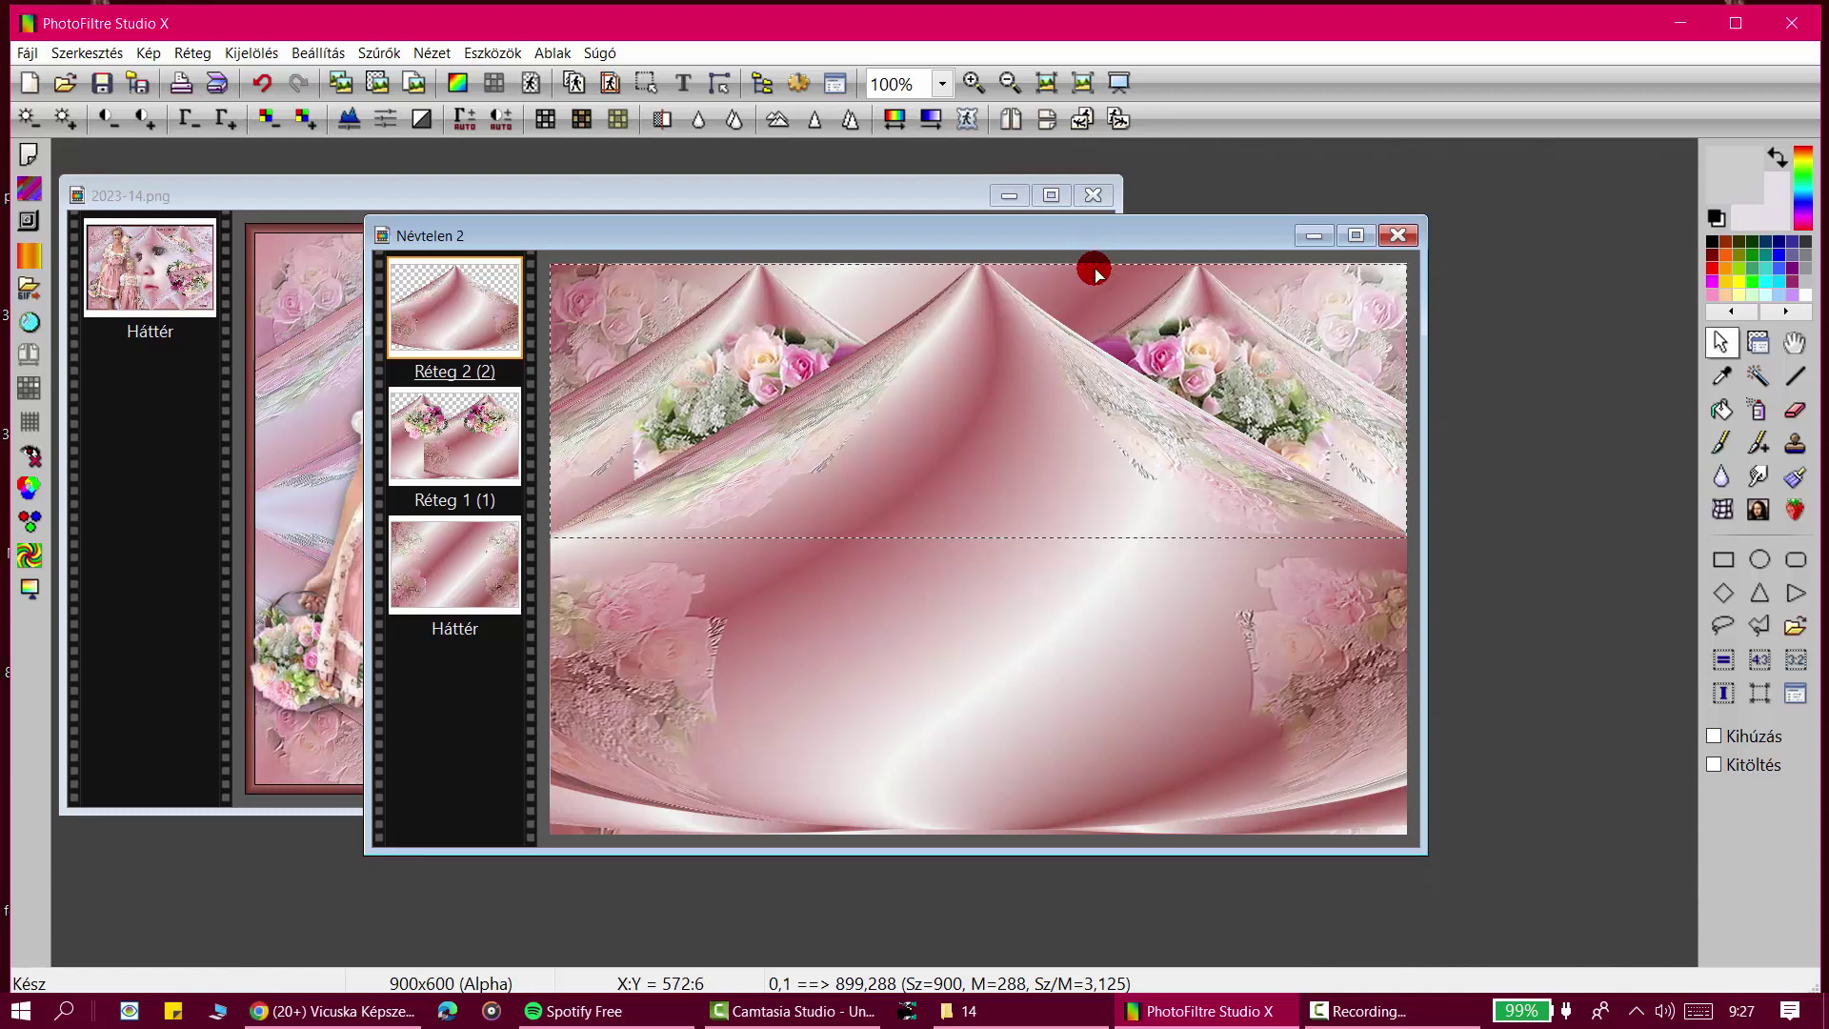
{"action": "left_click_drag", "start_coordinate": [1094, 268], "coordinate": [1094, 269]}
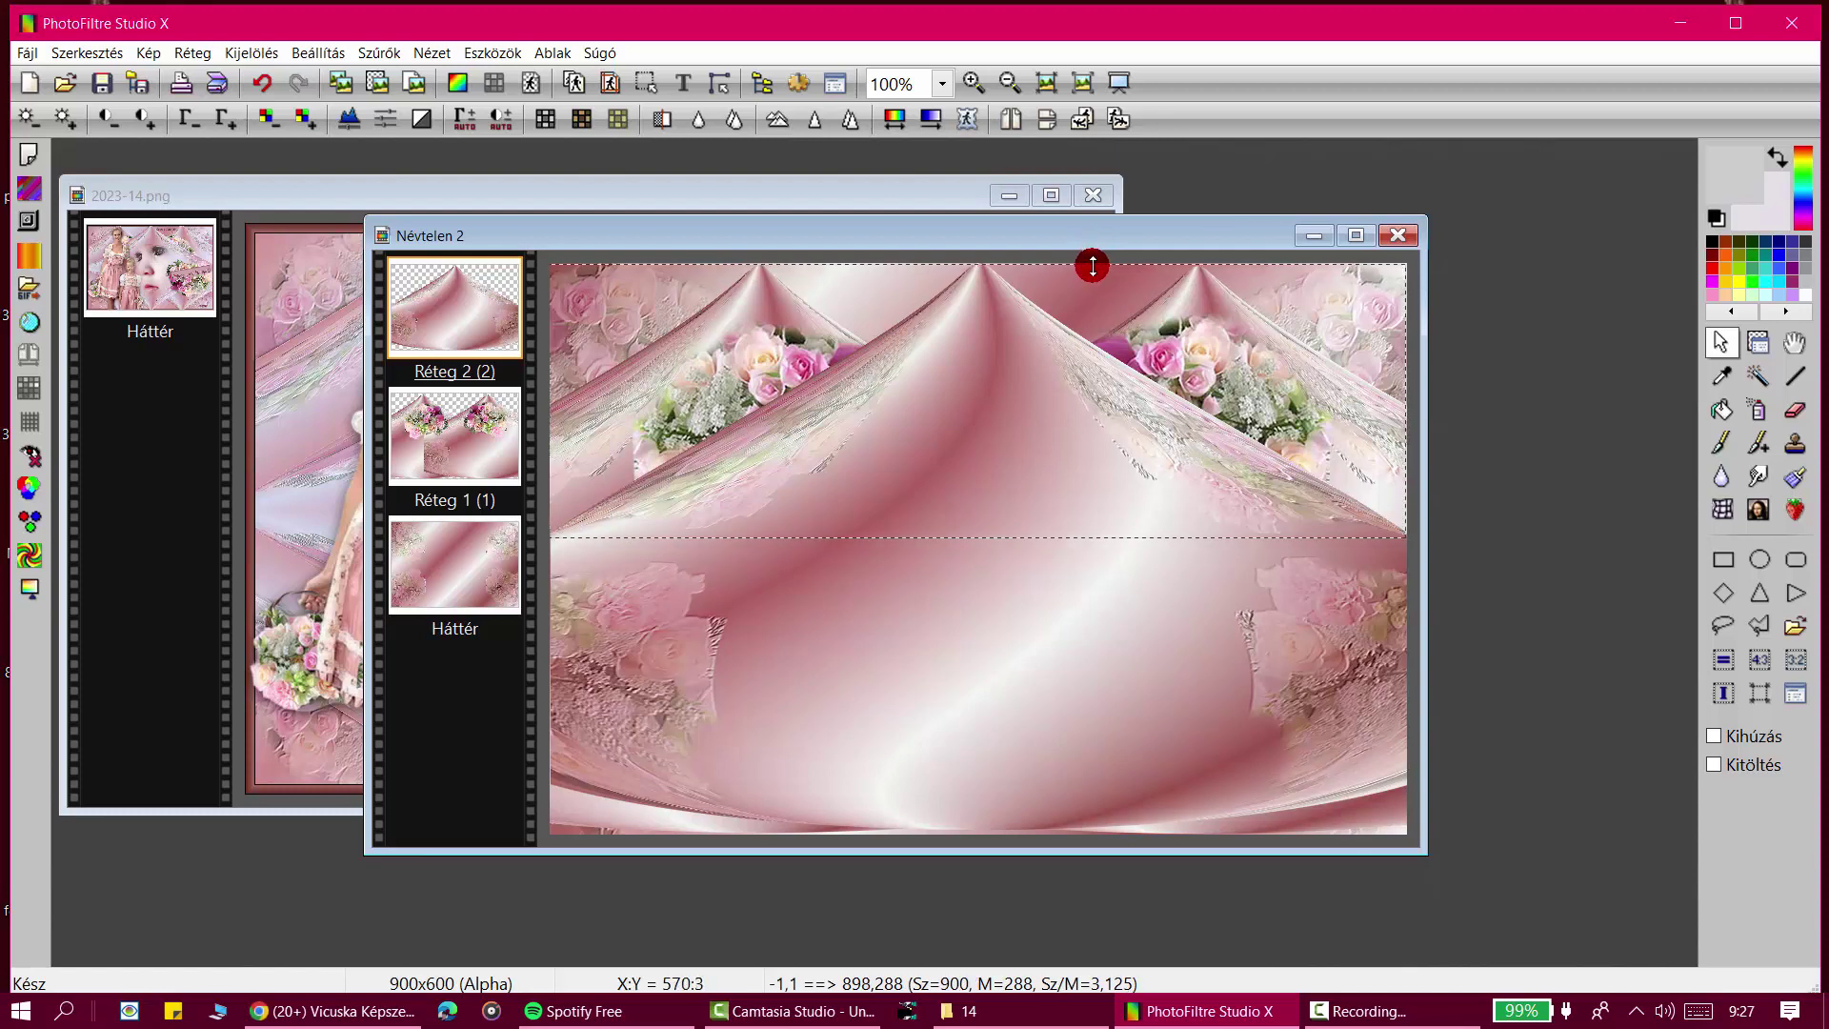
Step: Try to copy the selected upper half of the front drape onto a new layer, and undo the paste
{"action": "right_click", "coordinate": [1034, 240]}
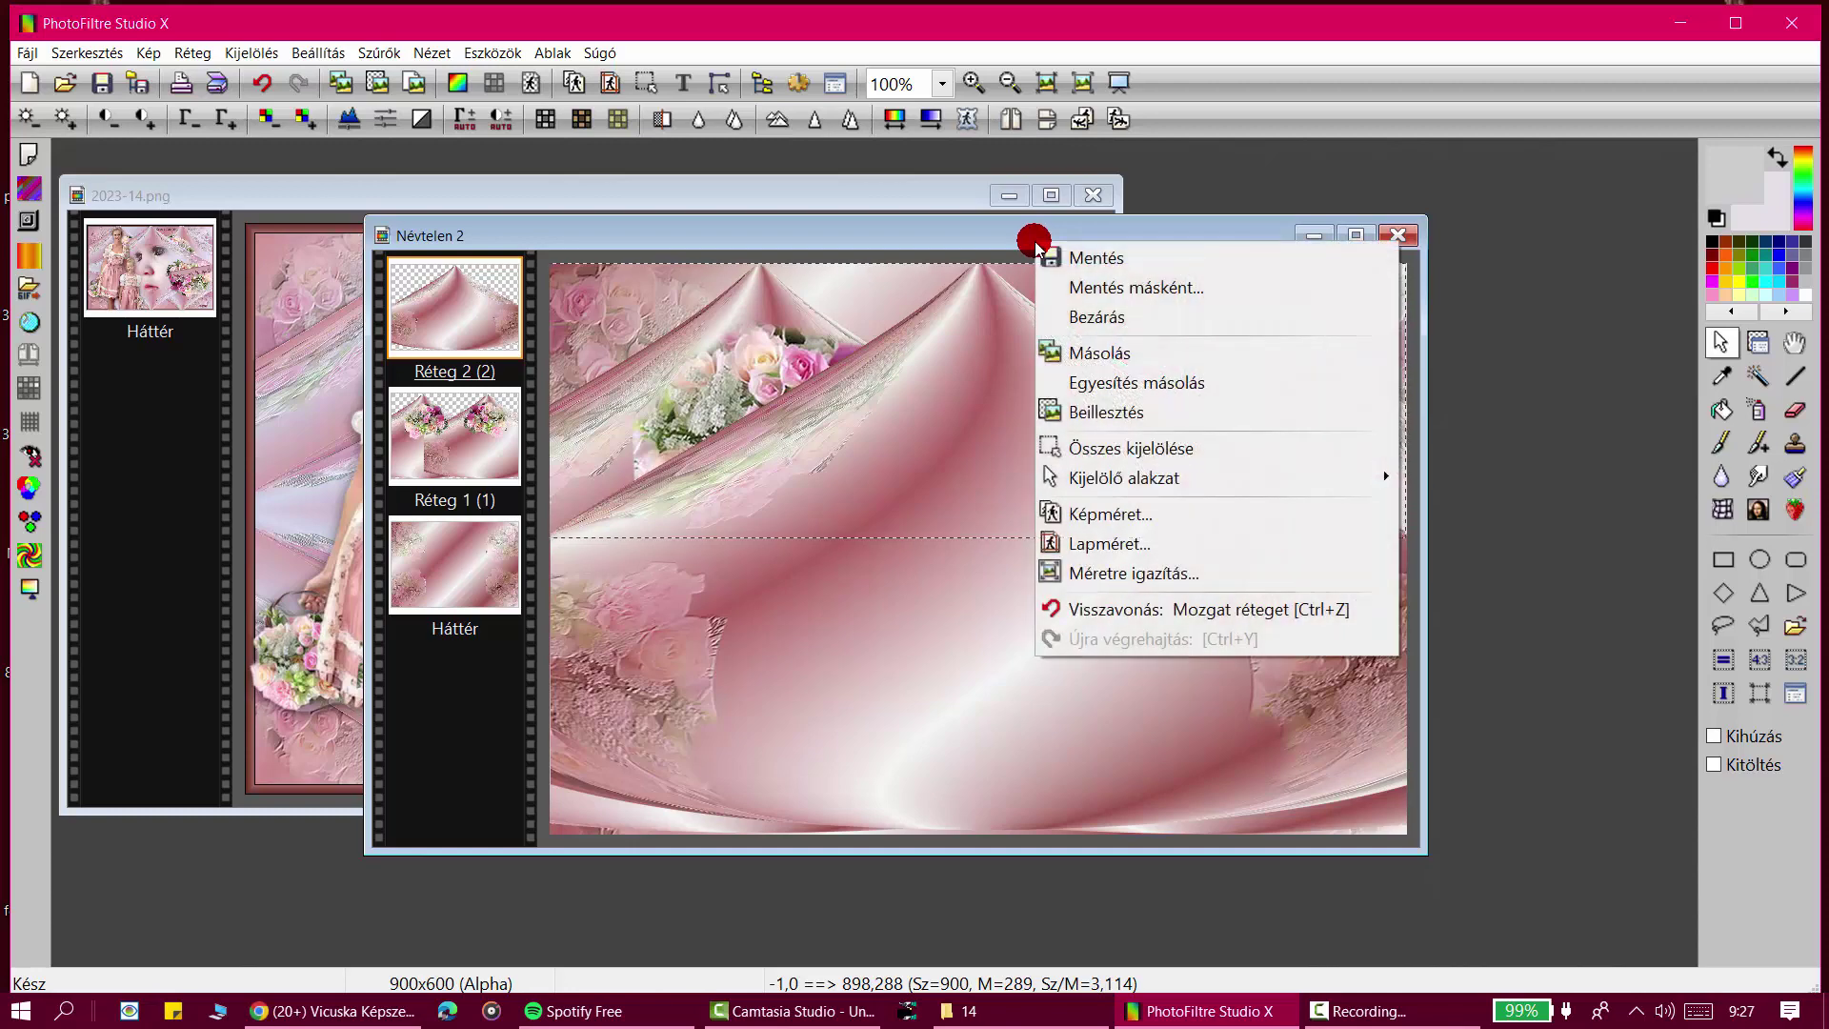
{"action": "left_click", "coordinate": [1101, 355]}
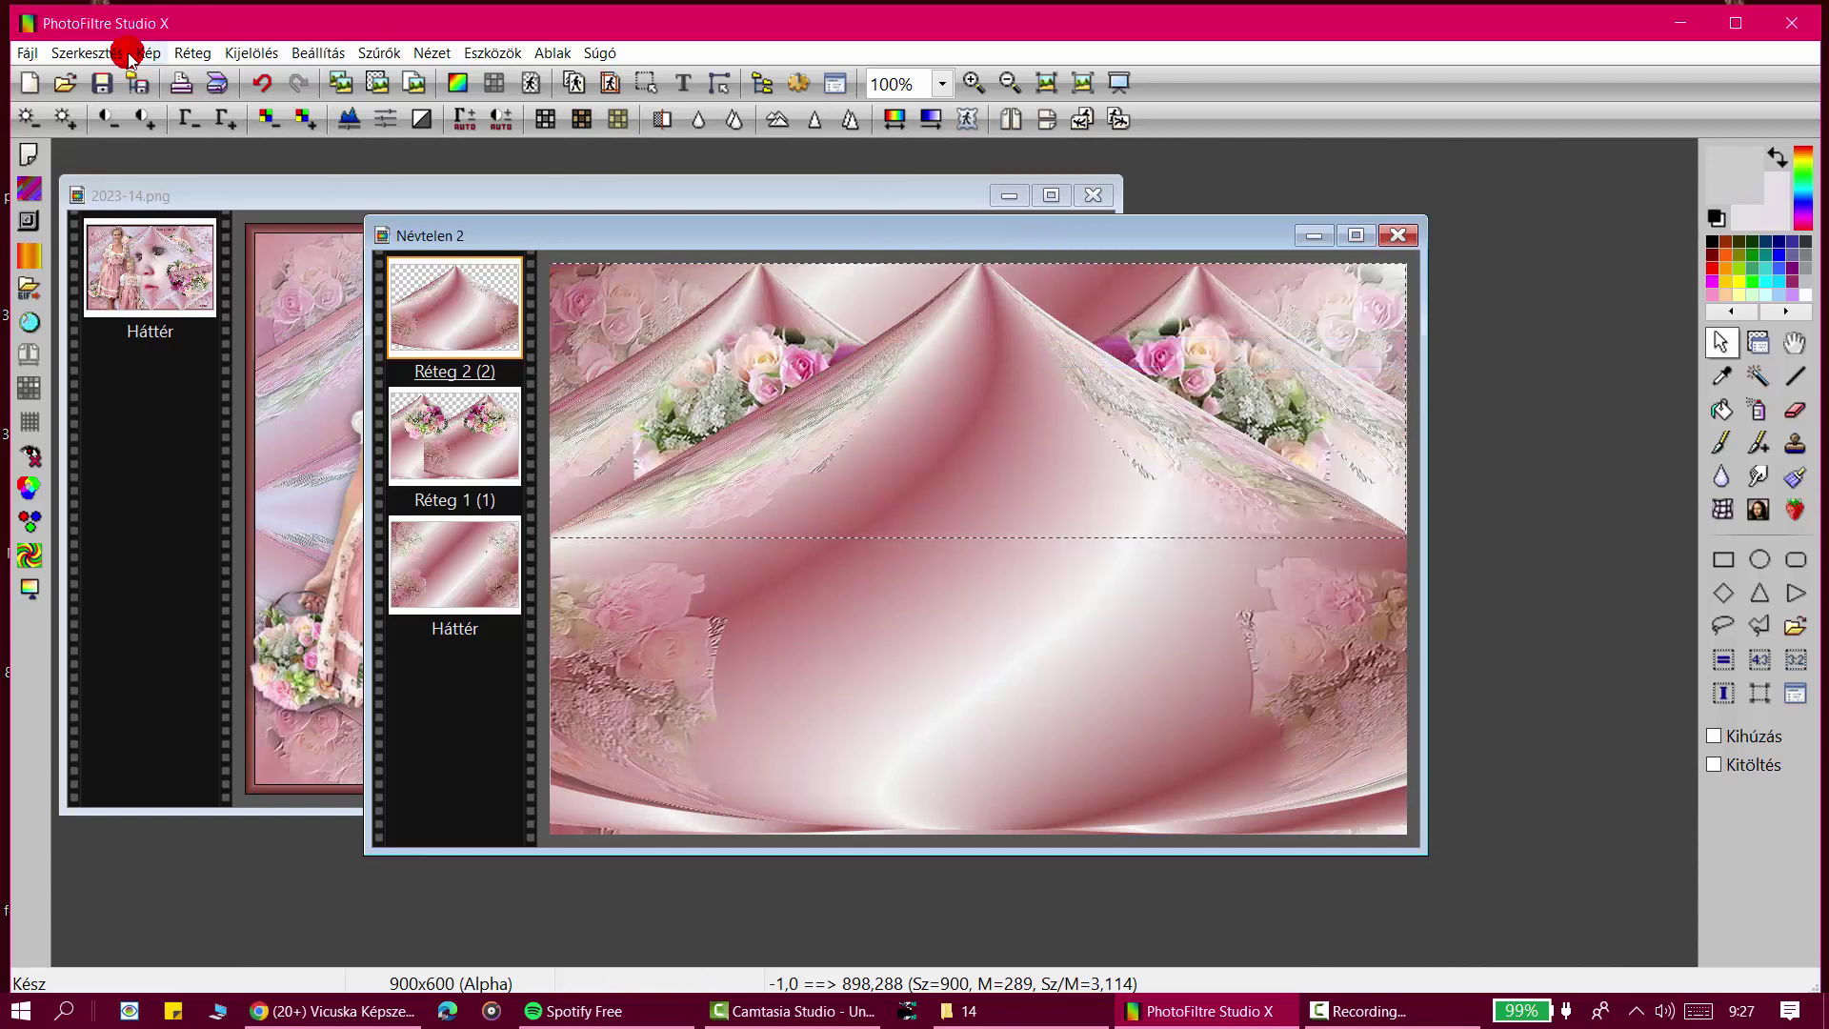
{"action": "left_click", "coordinate": [58, 59]}
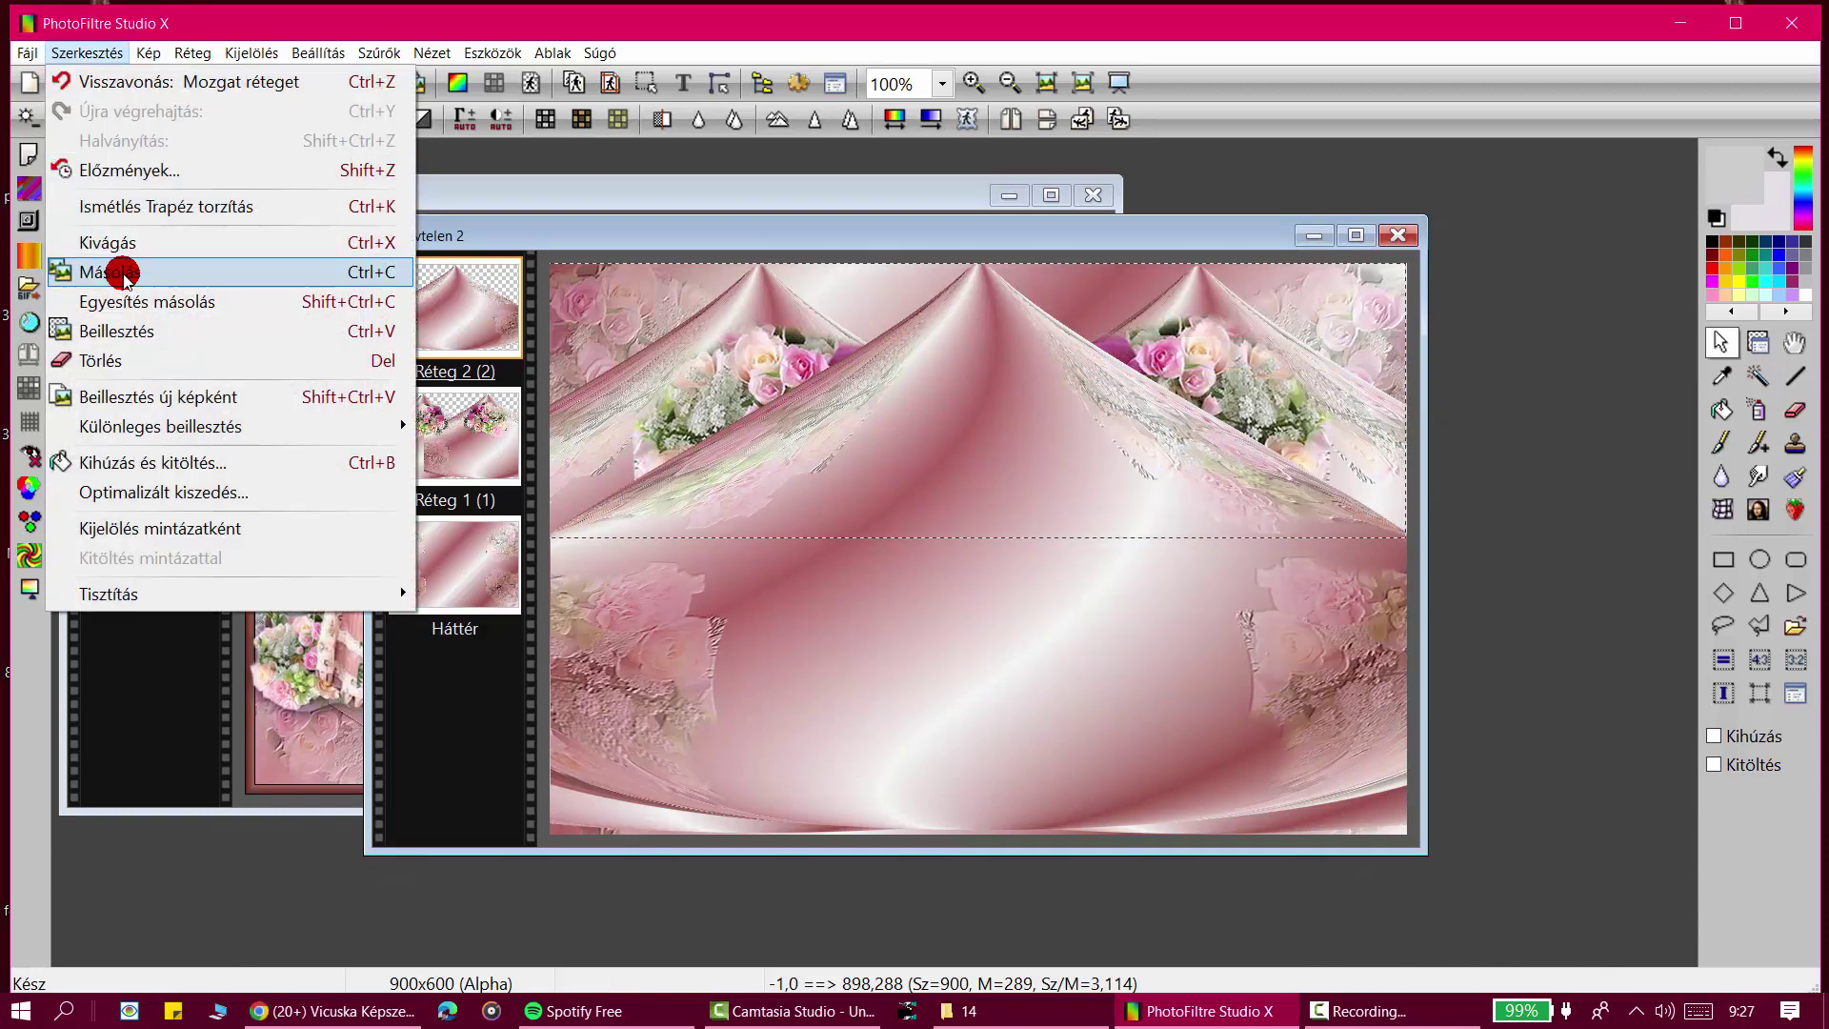
{"action": "left_click", "coordinate": [127, 273]}
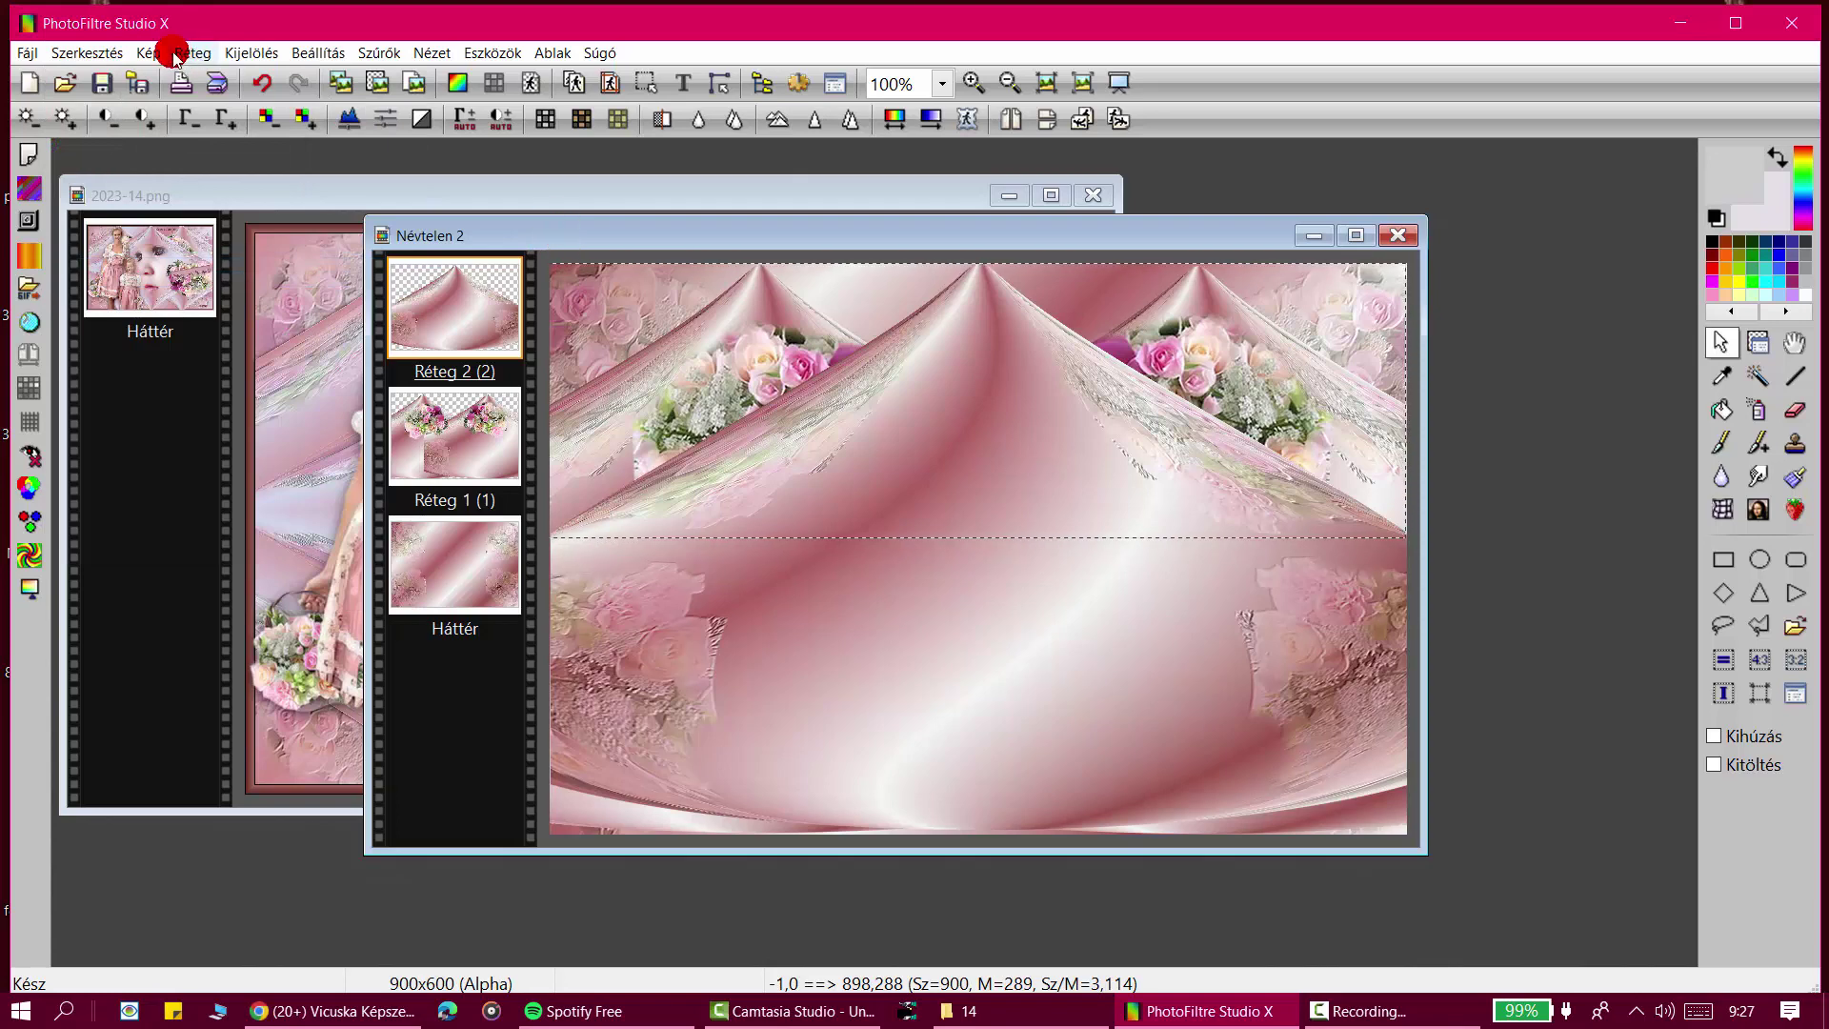
{"action": "left_click", "coordinate": [95, 53]}
{"action": "left_click", "coordinate": [139, 333]}
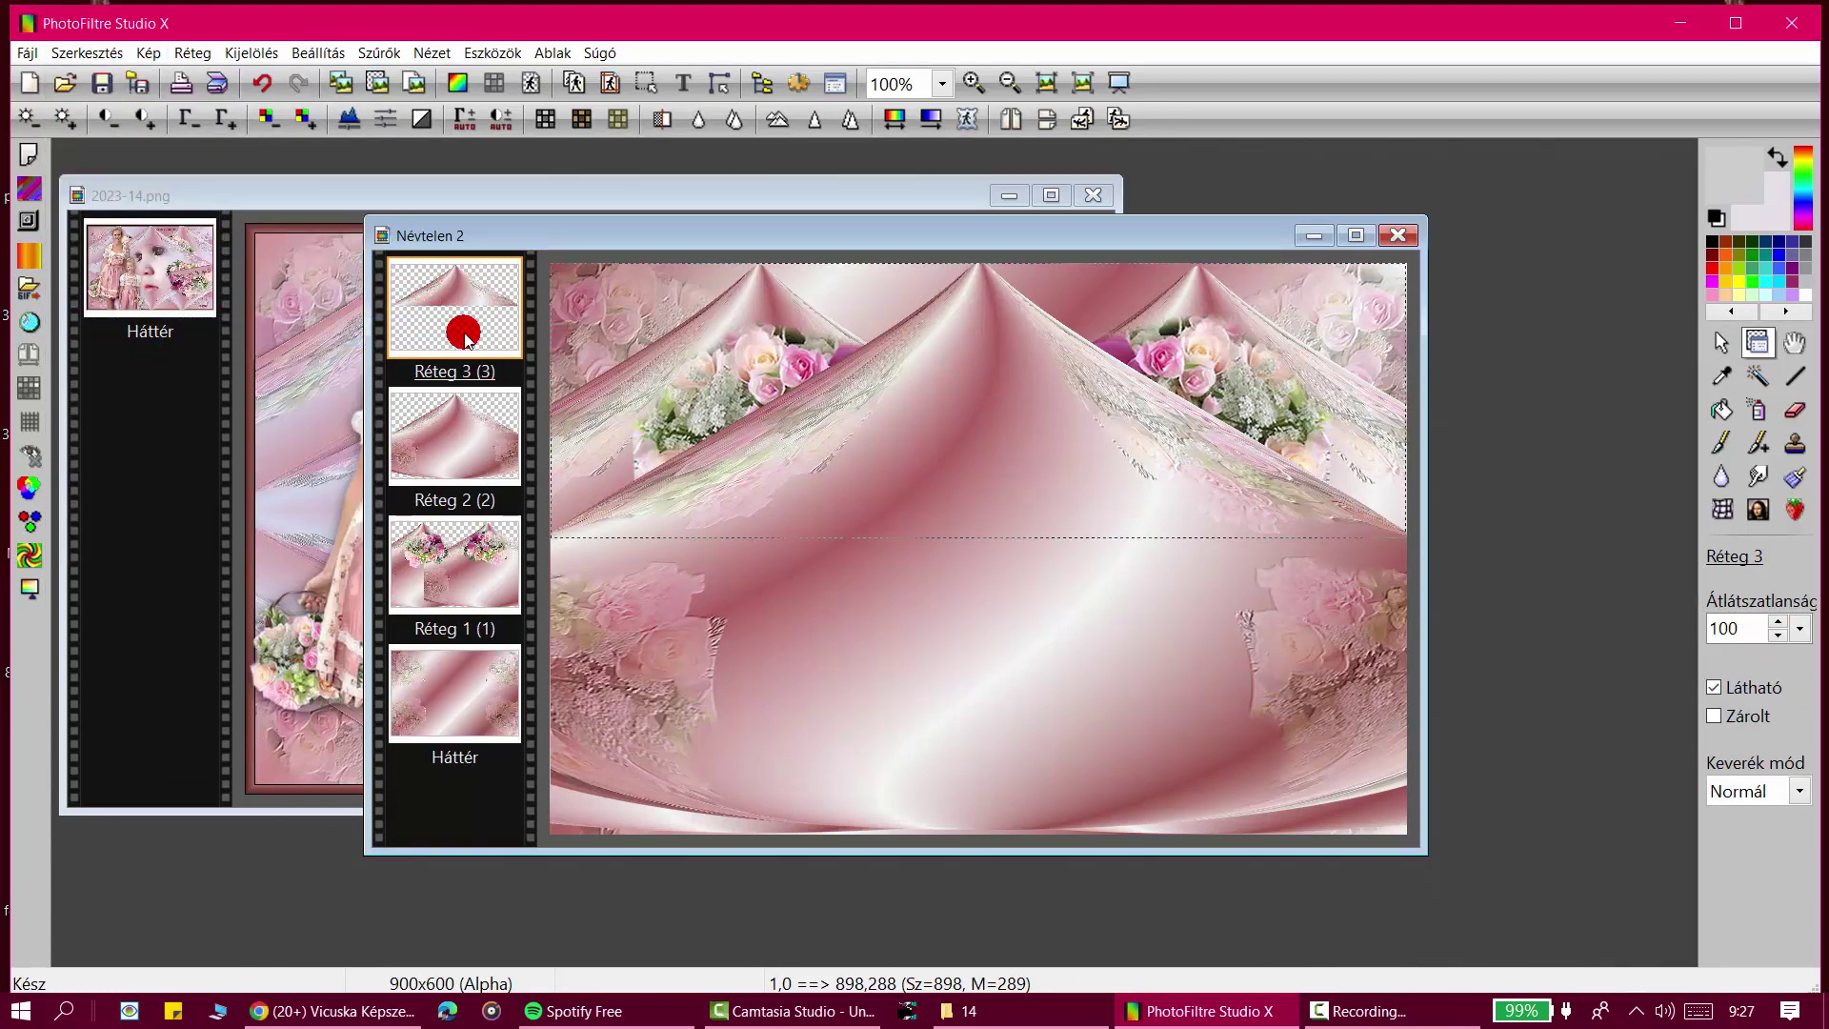
{"action": "left_click", "coordinate": [272, 84]}
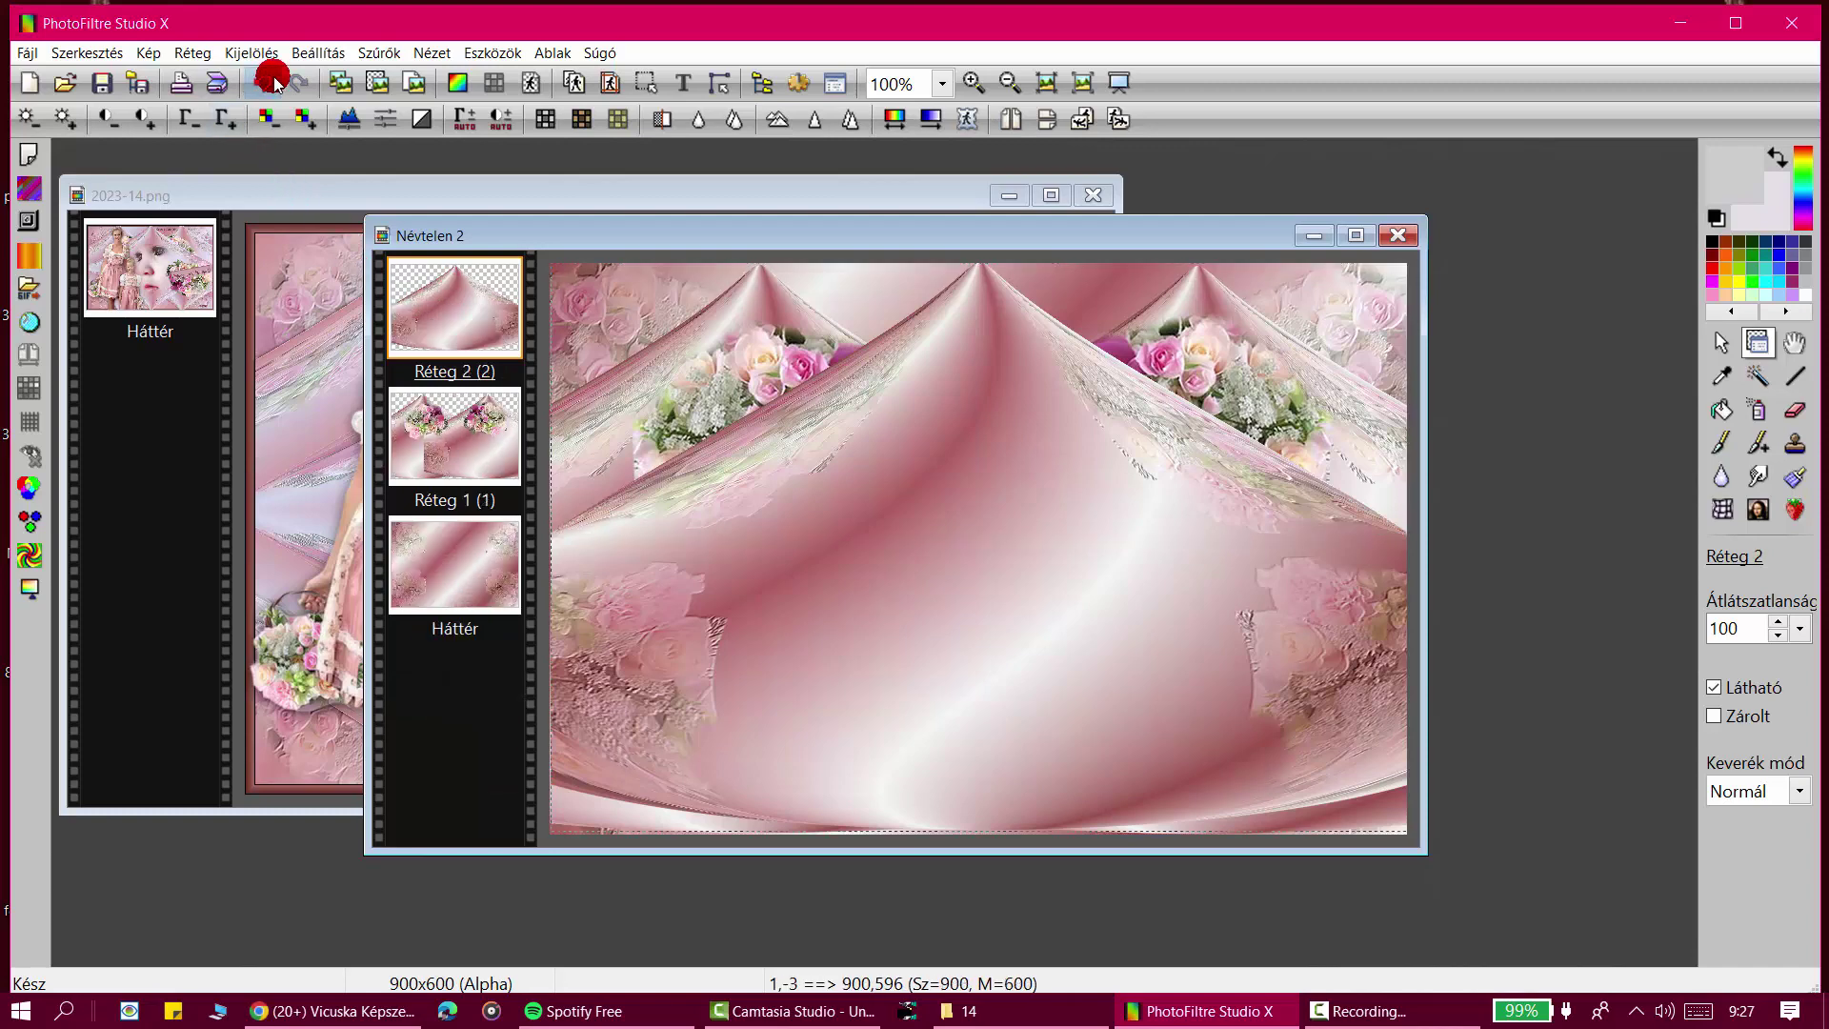
Step: Merge the front drape layer with the bouquet and rear peaks layer beneath it
{"action": "right_click", "coordinate": [446, 335]}
{"action": "left_click", "coordinate": [560, 727]}
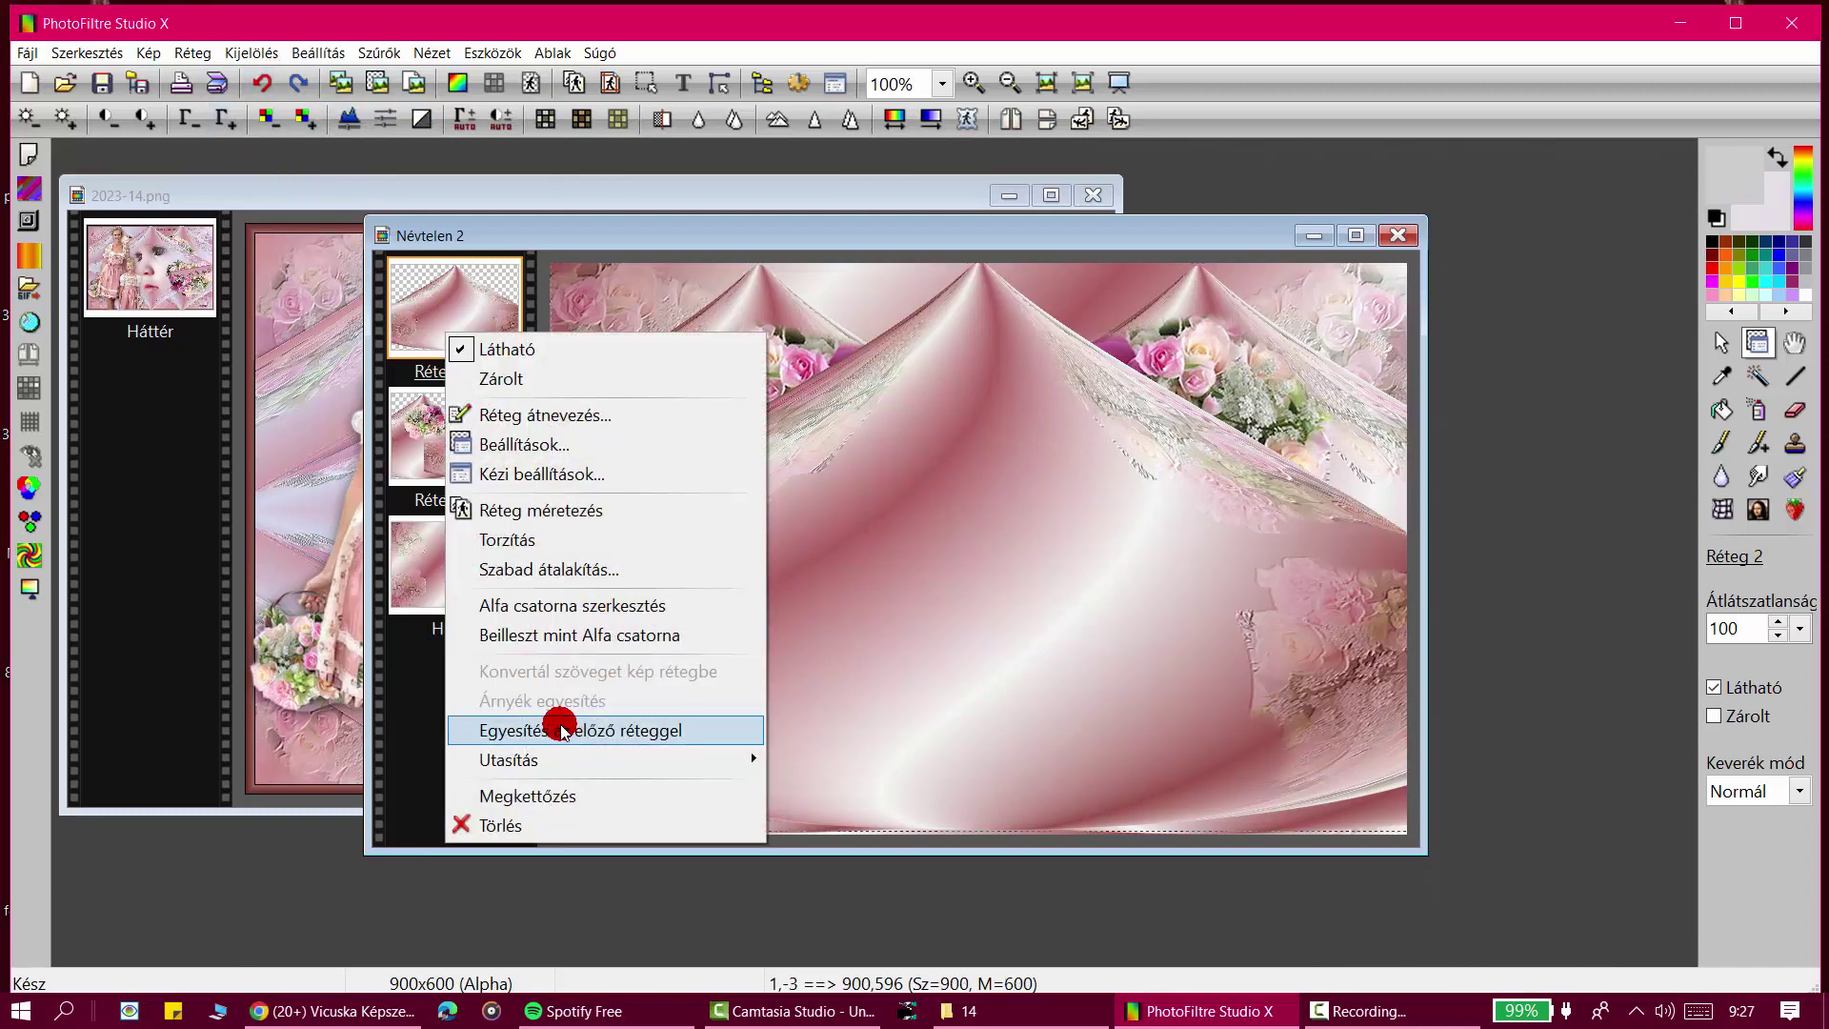
{"action": "left_click", "coordinate": [467, 256]}
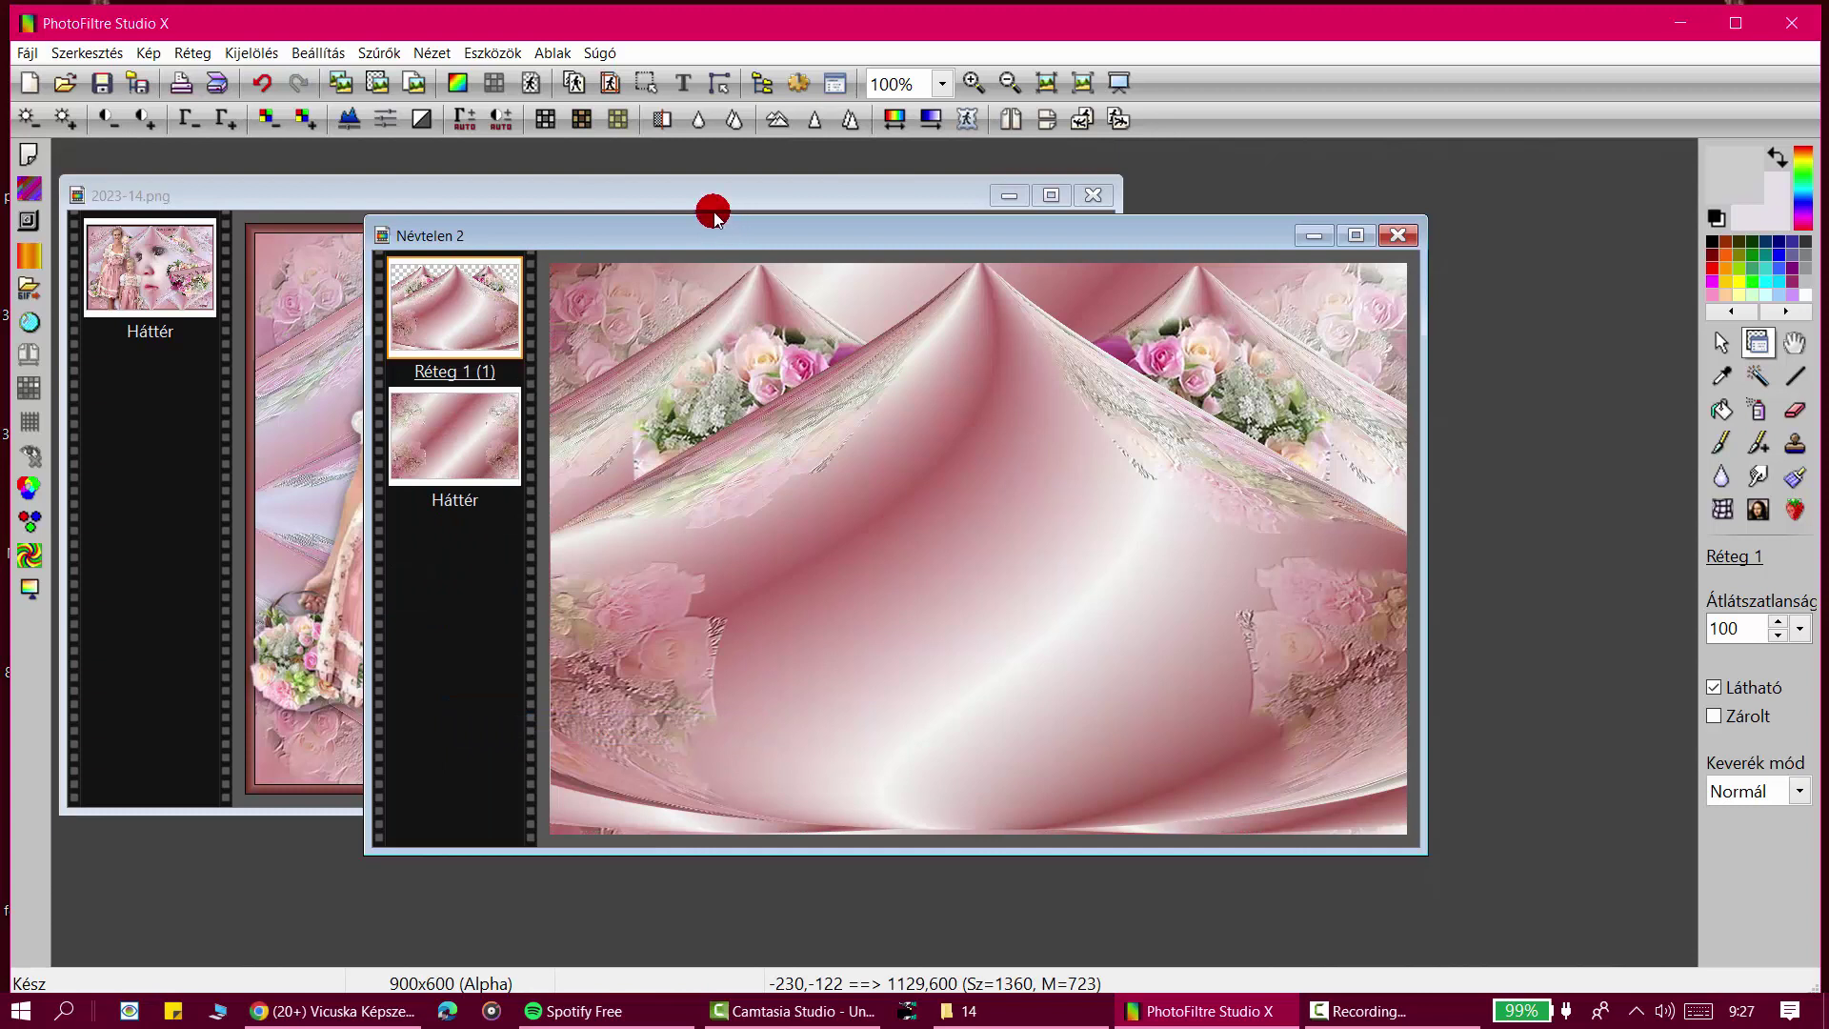
{"action": "left_click_drag", "start_coordinate": [715, 215], "coordinate": [713, 214]}
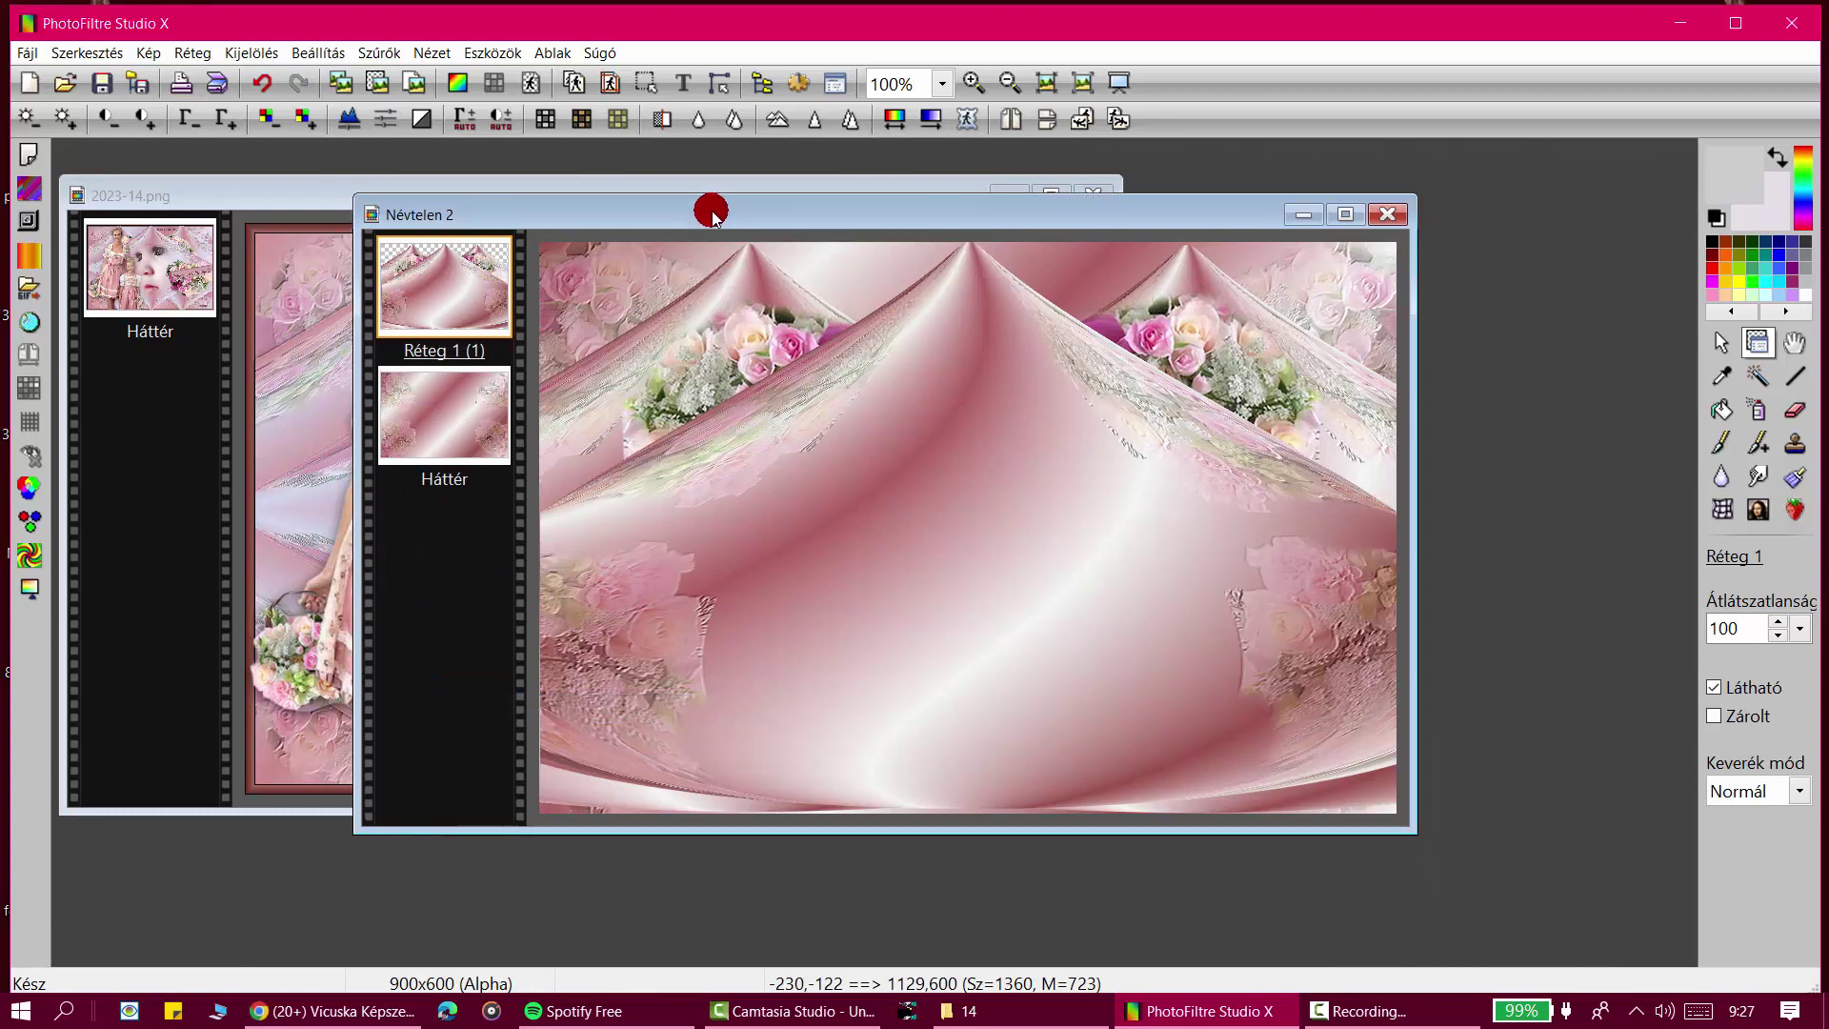
Step: Restore the rectangular selection, copy the upper half of the merged layer and paste it as a new layer
{"action": "left_click", "coordinate": [649, 83]}
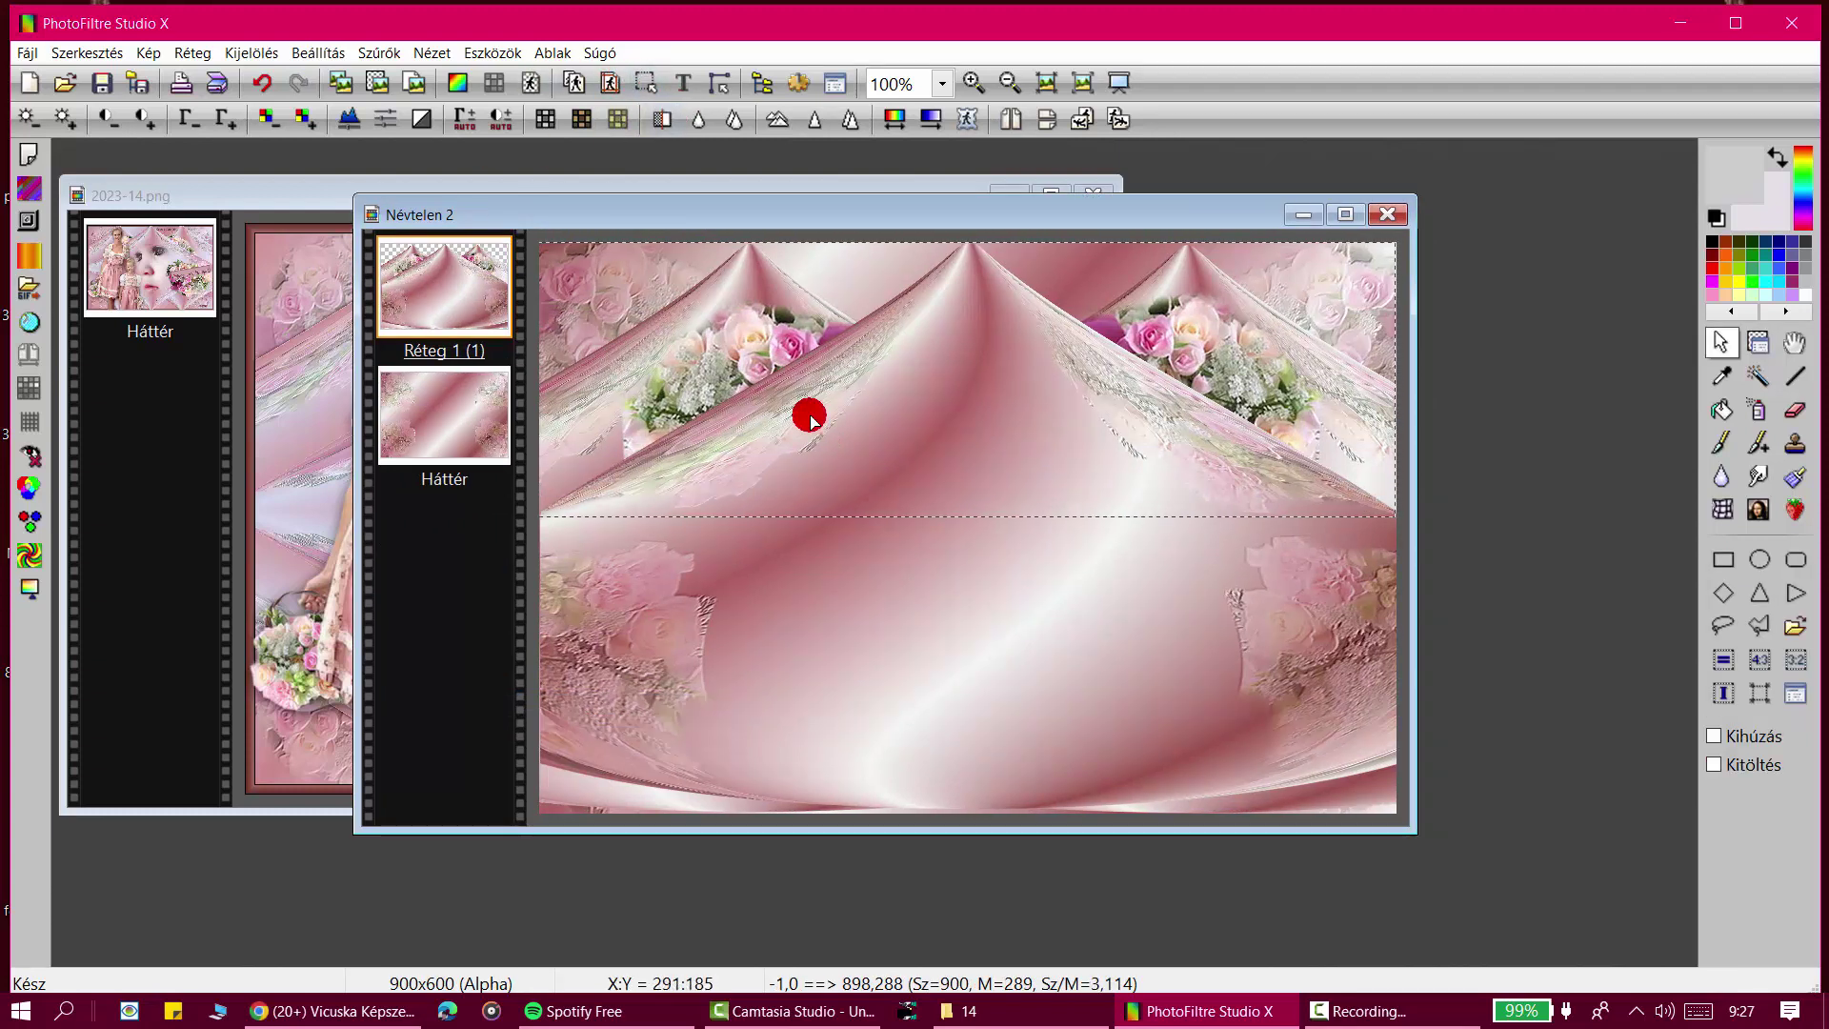
{"action": "right_click", "coordinate": [838, 203]}
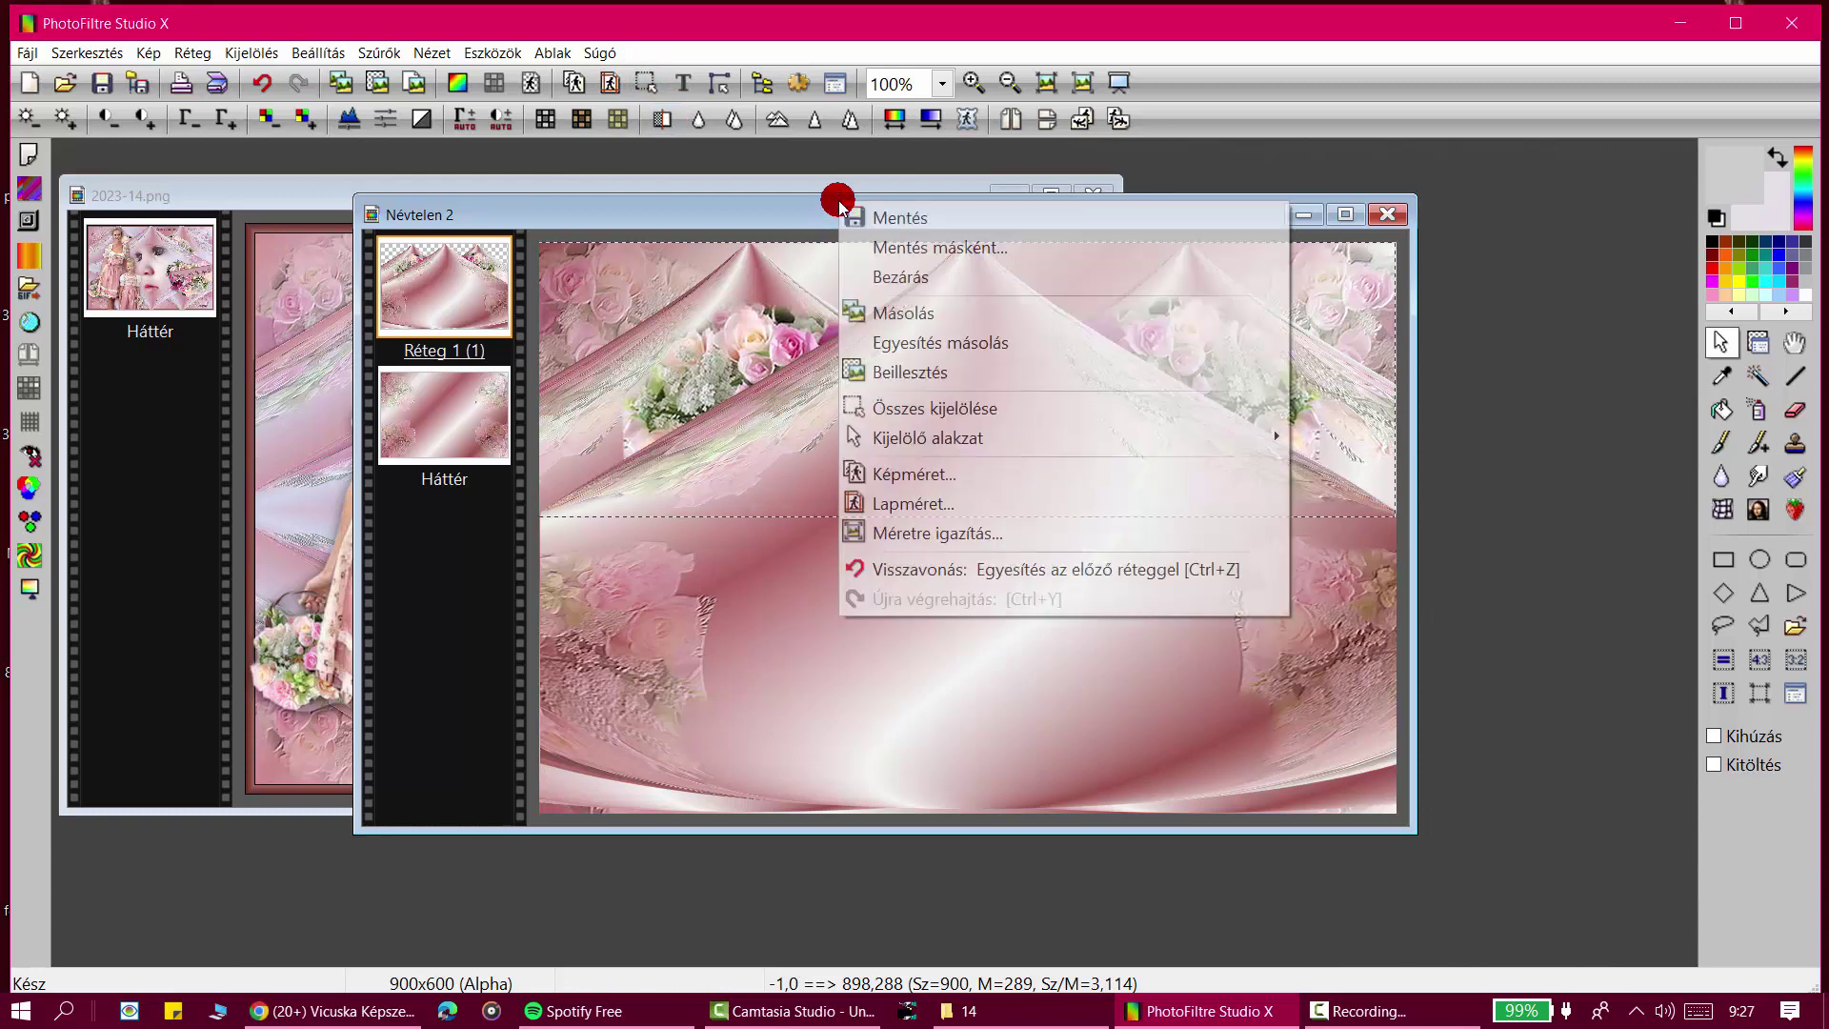
{"action": "left_click", "coordinate": [892, 312]}
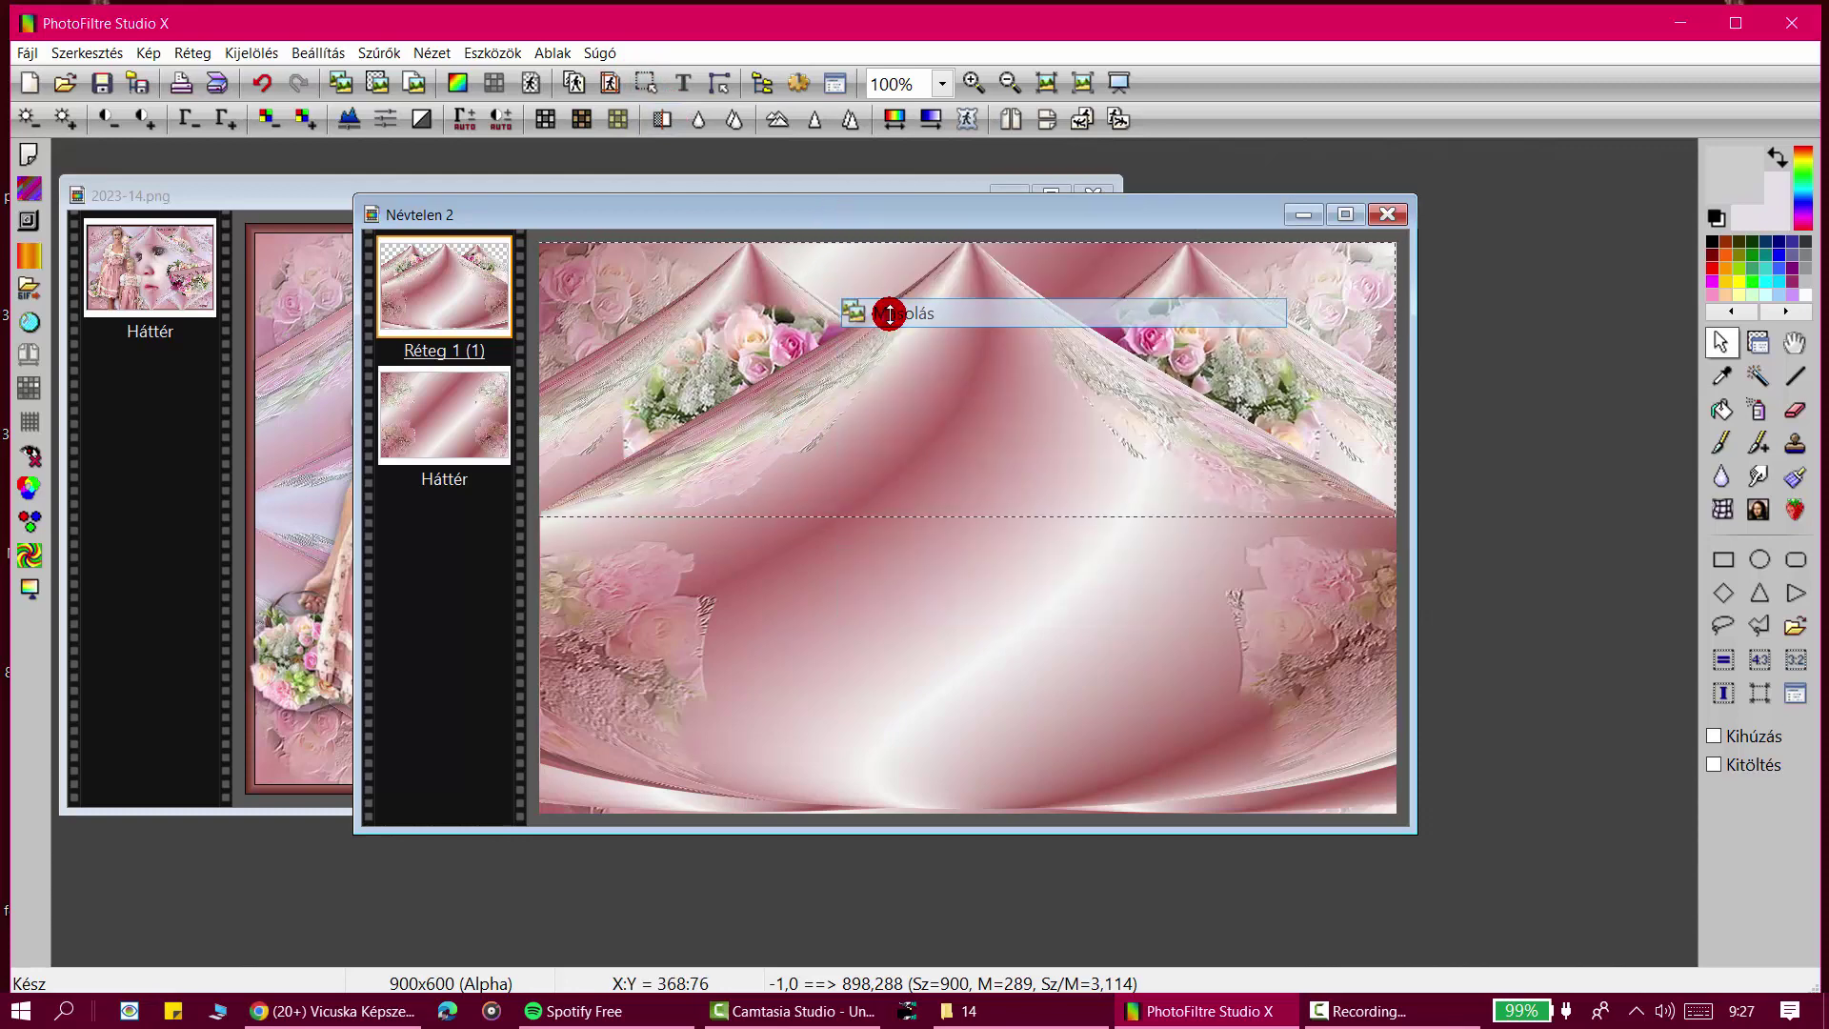
{"action": "right_click", "coordinate": [731, 236]}
{"action": "left_click", "coordinate": [804, 380]}
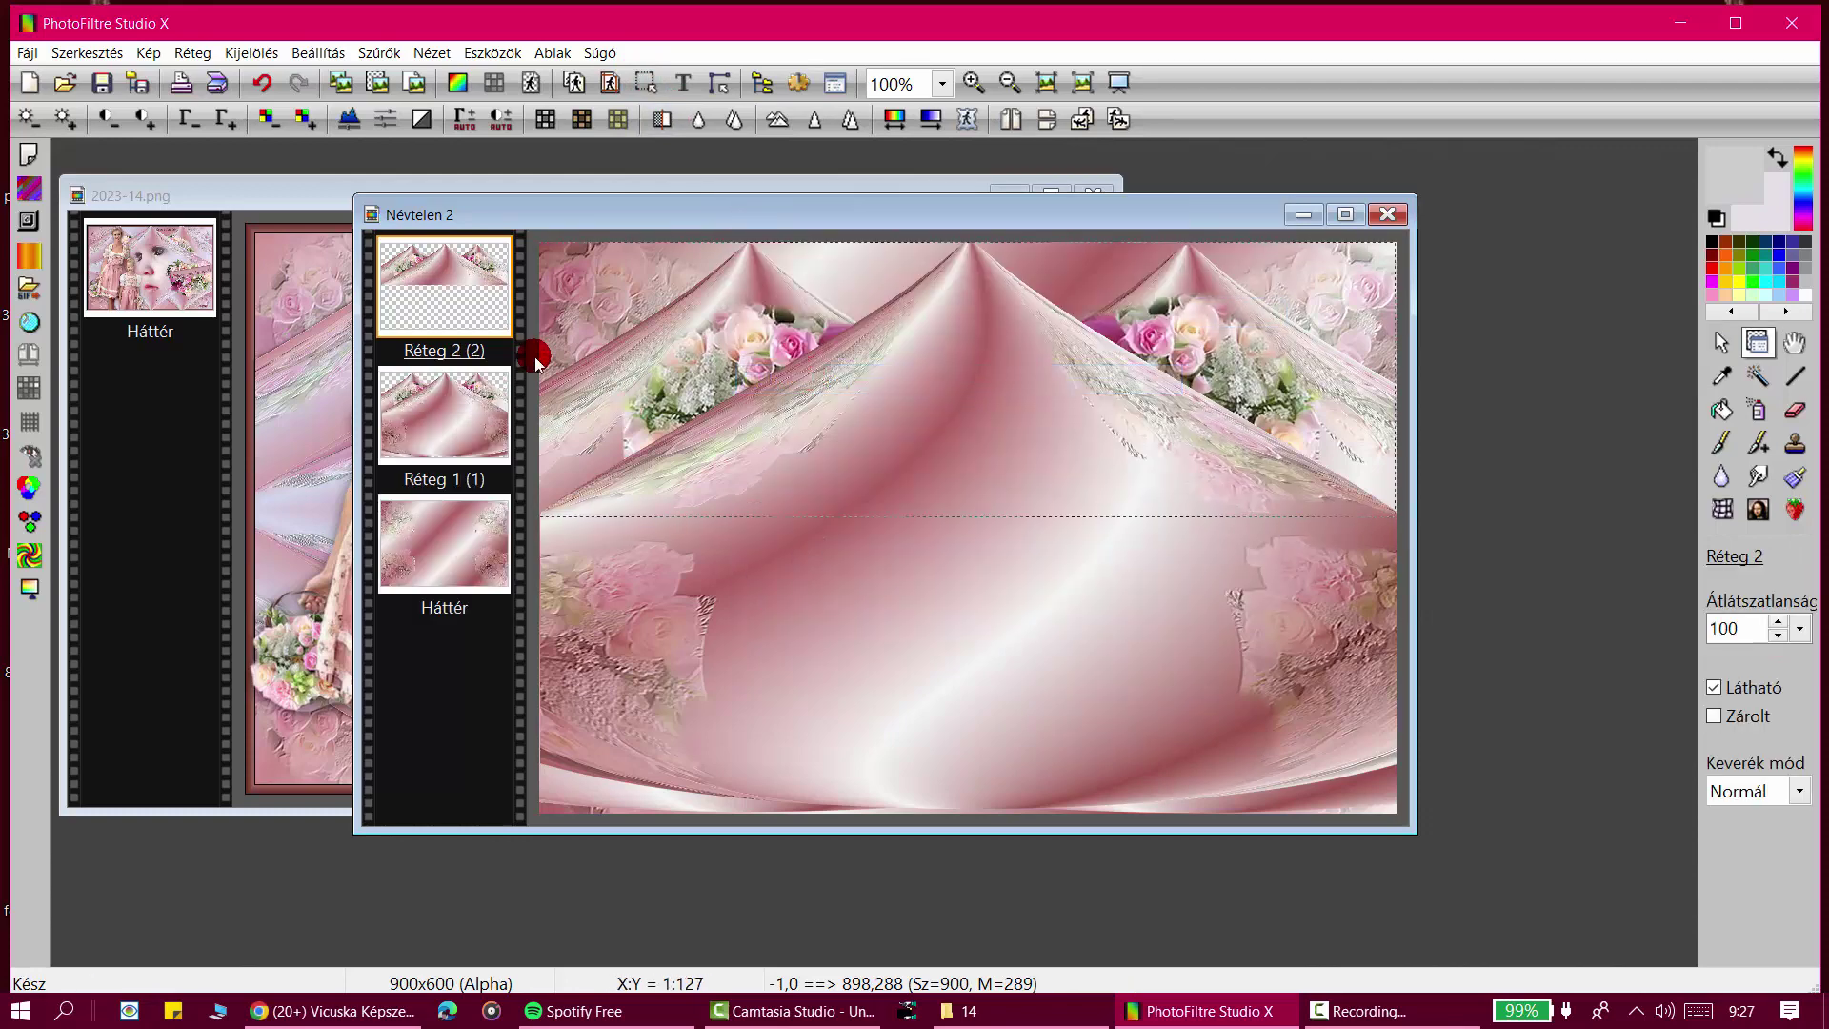
Step: Delete the full-height merged drape layer, keeping the pasted upper-half layer above the rose background
{"action": "left_click", "coordinate": [460, 434]}
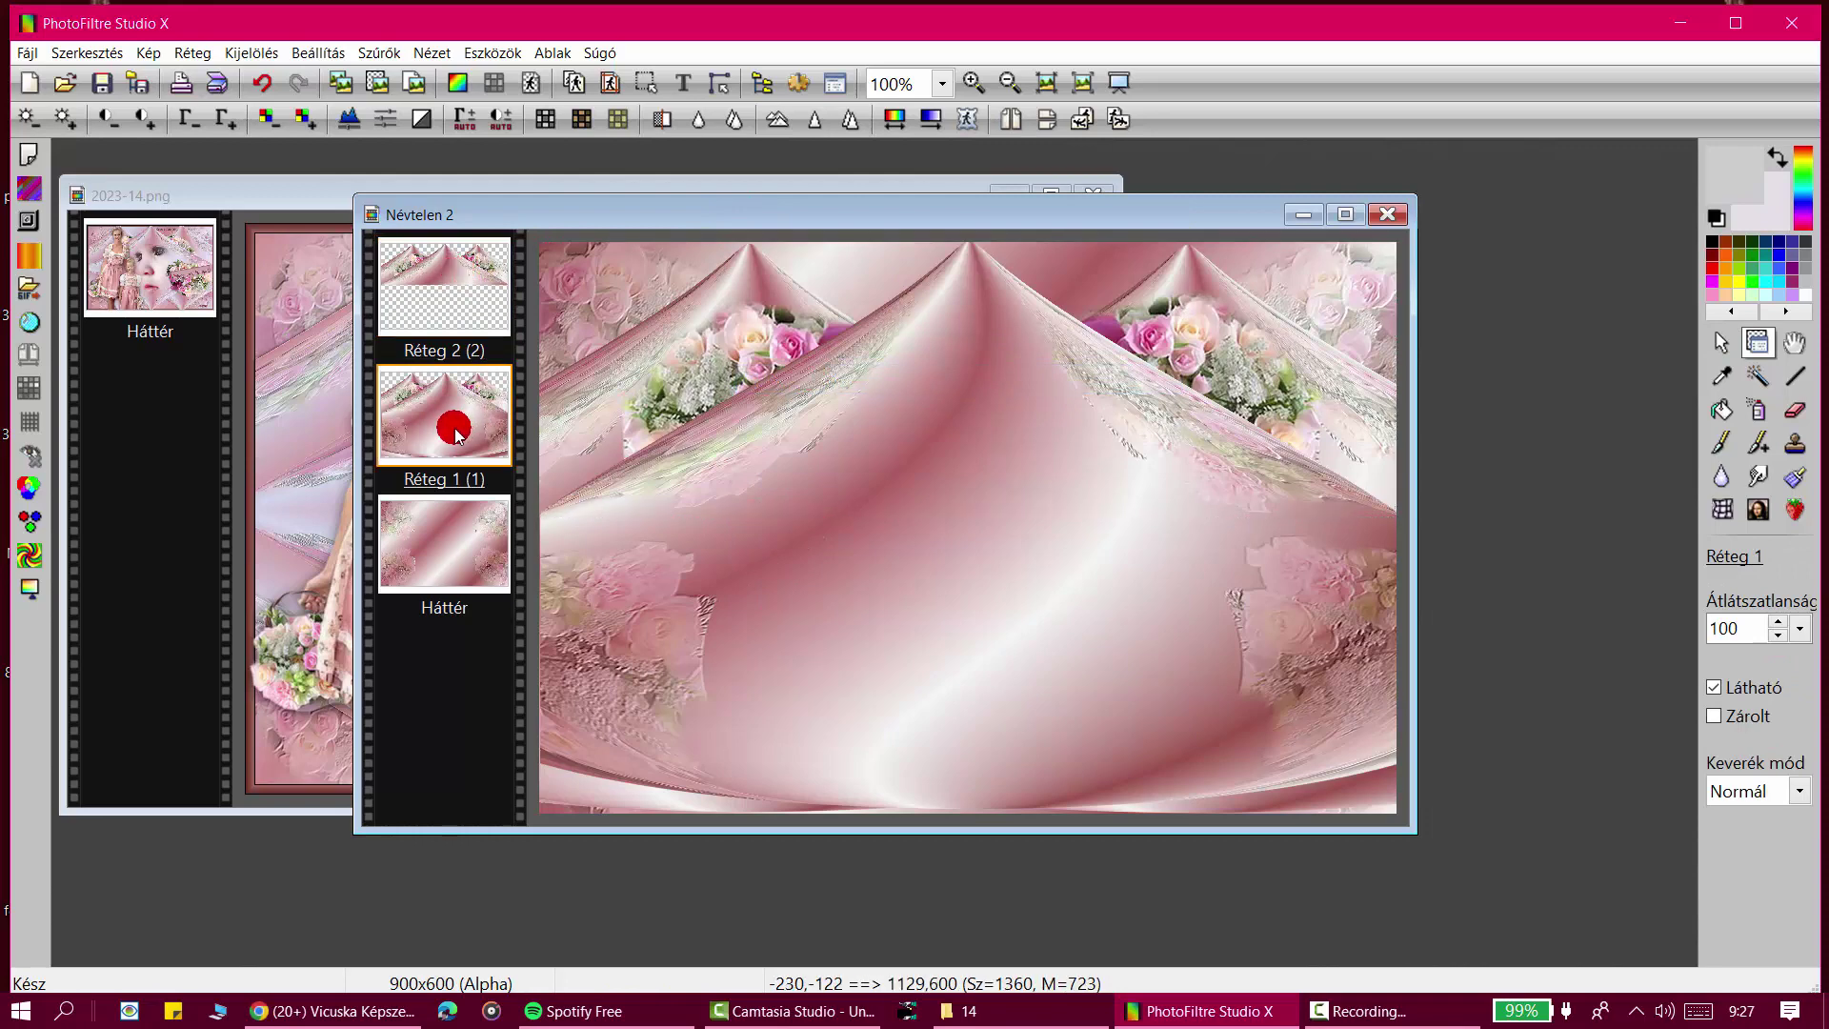
{"action": "right_click", "coordinate": [457, 434]}
{"action": "left_click", "coordinate": [569, 922]}
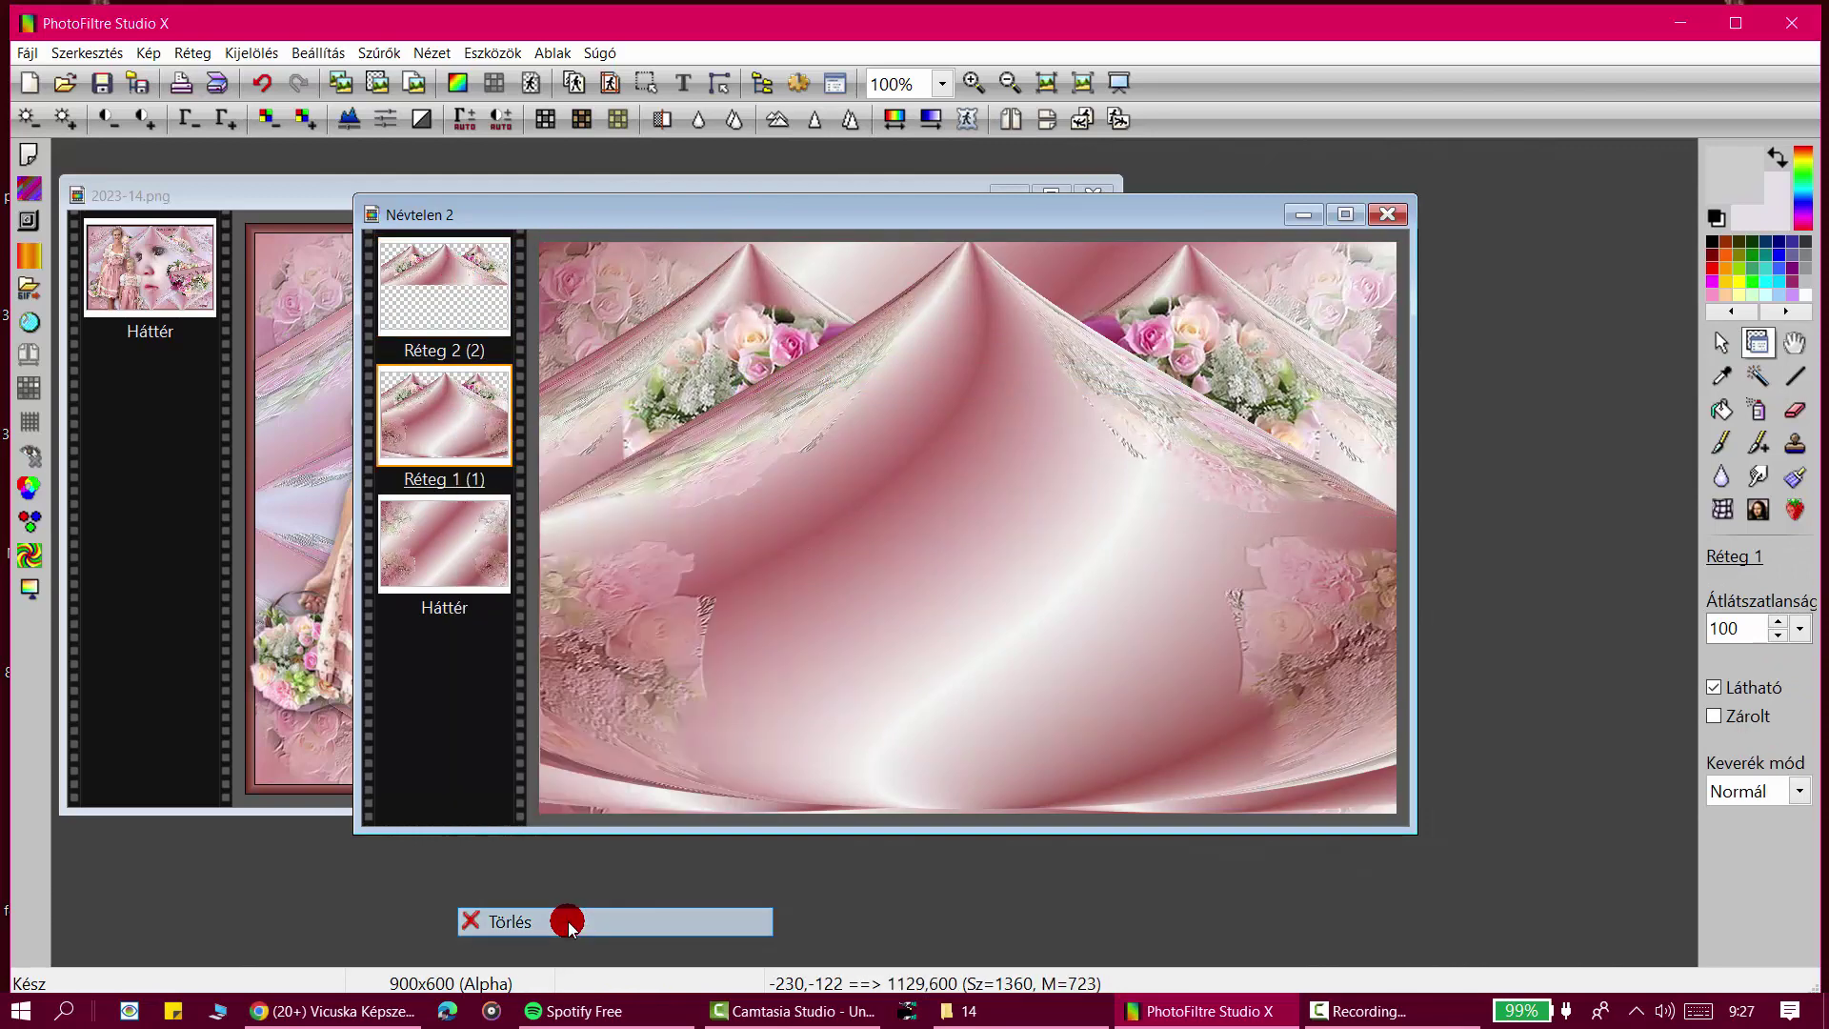
Step: Duplicate the upper-half layer, flip the copy vertically and move it to the lower edge to mirror the peaks
{"action": "right_click", "coordinate": [447, 324]}
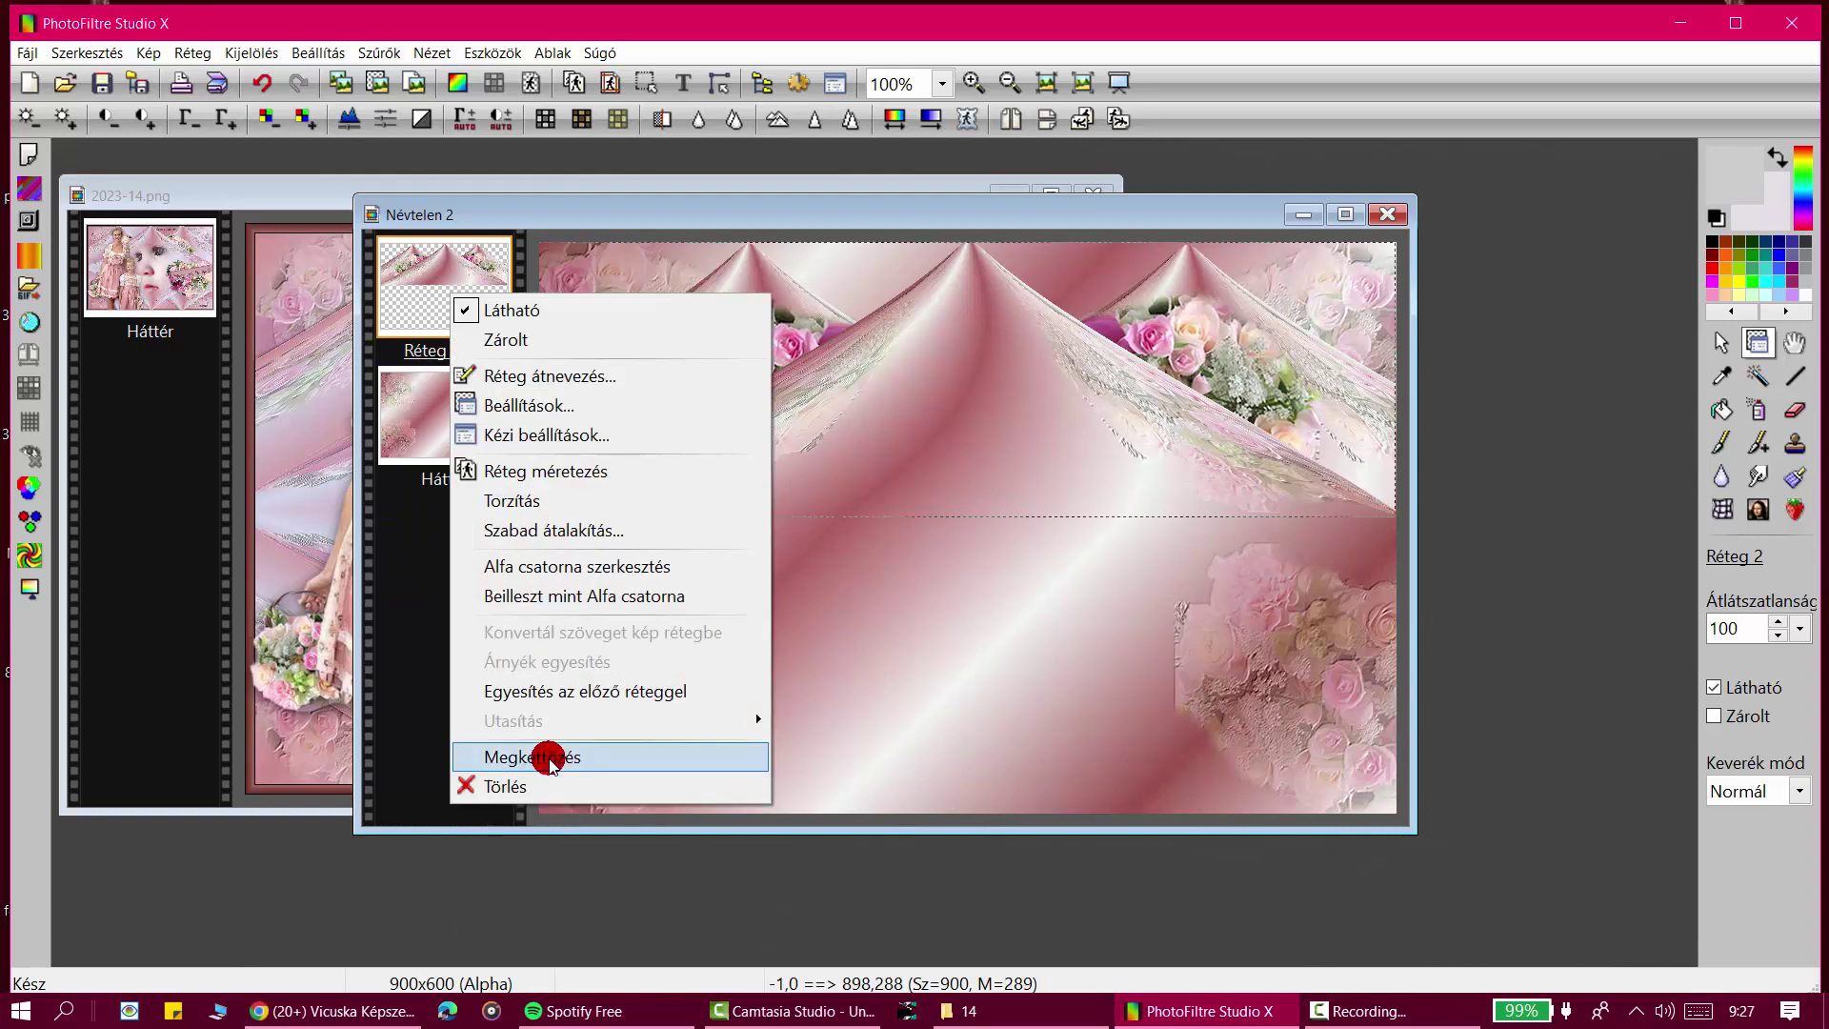
{"action": "left_click", "coordinate": [548, 756]}
{"action": "left_click", "coordinate": [1065, 127]}
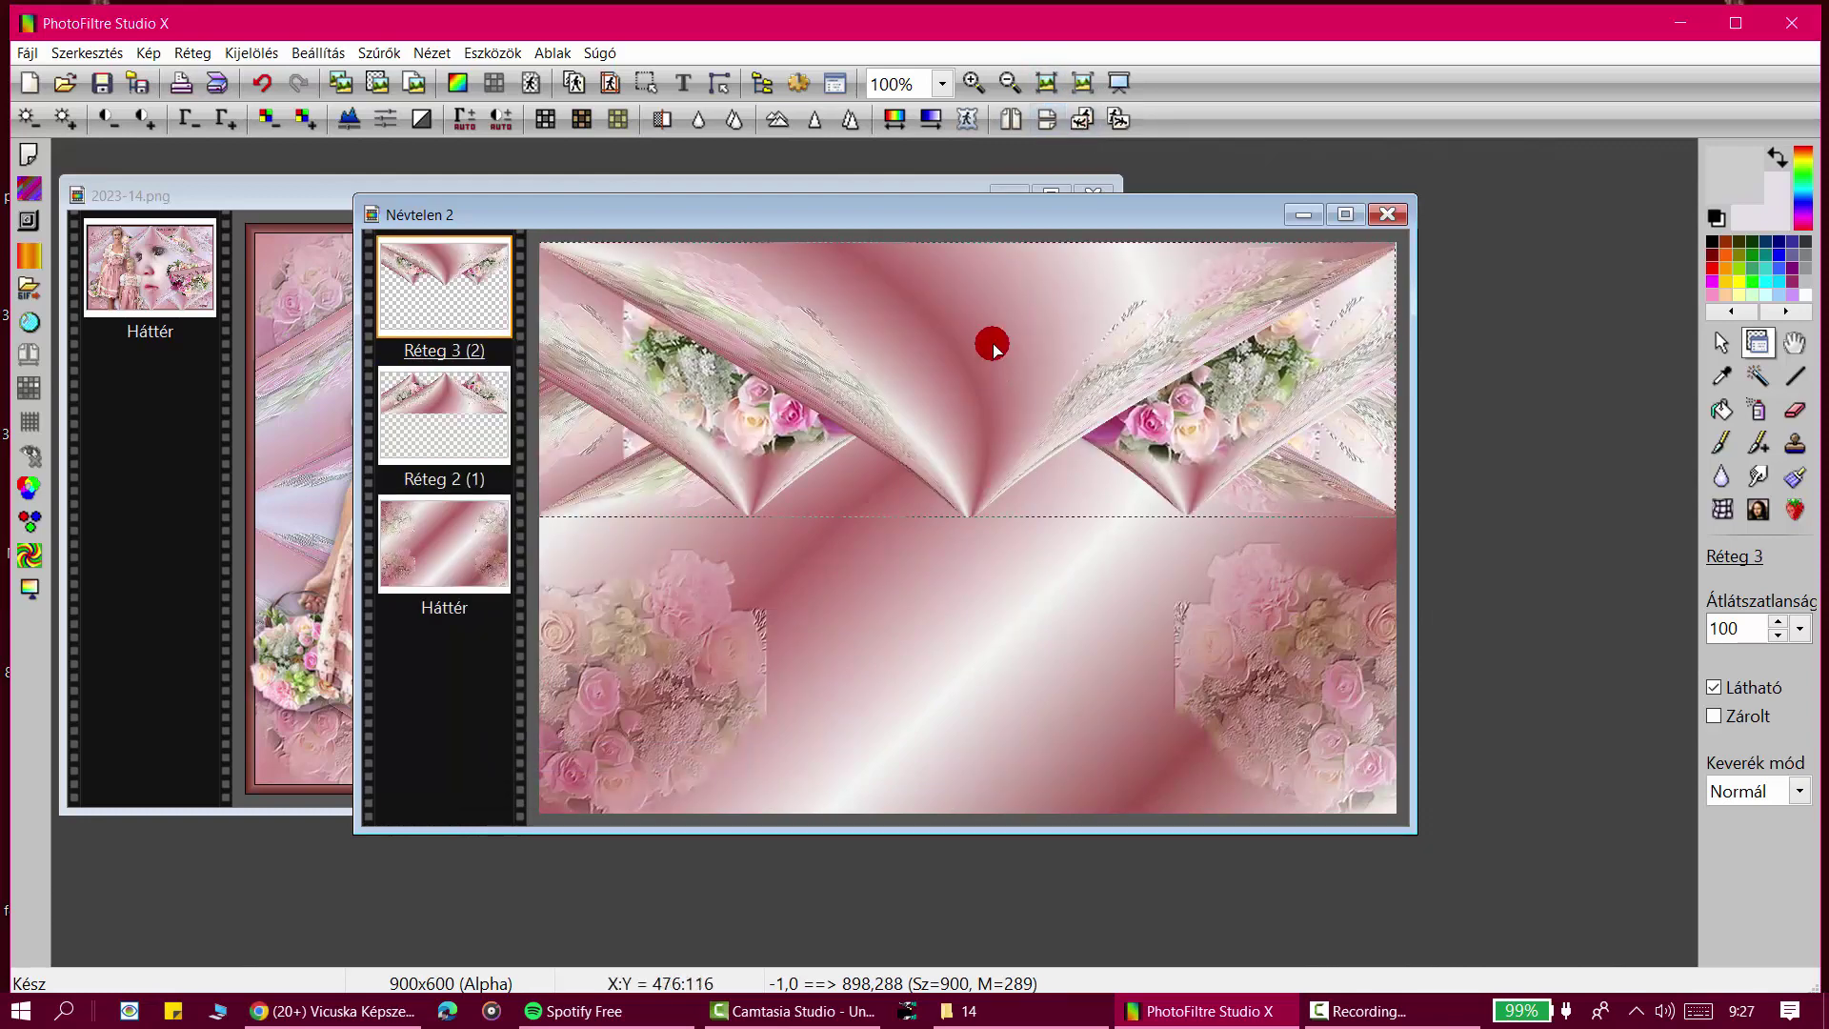
{"action": "left_click_drag", "start_coordinate": [991, 341], "coordinate": [989, 630]}
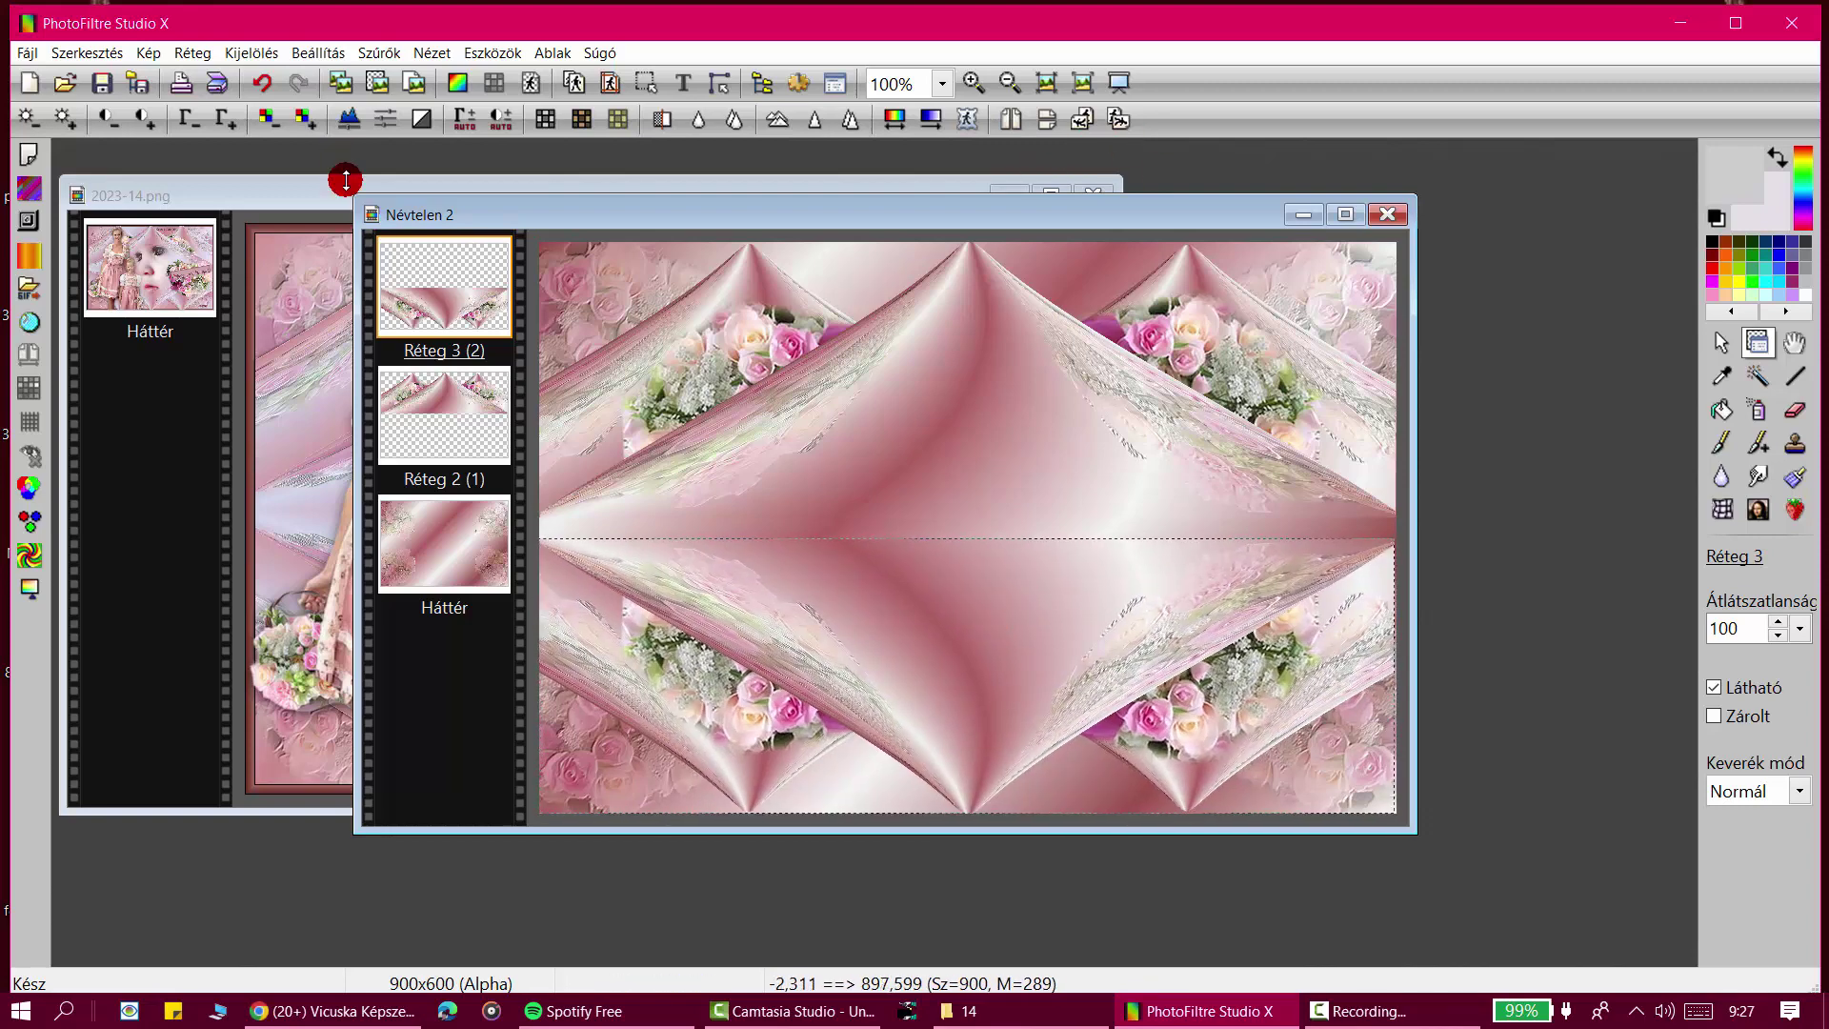
Step: Try merging the flipped lower copy with the upper layer, compare with 2023-14.png, and undo the merge
{"action": "right_click", "coordinate": [438, 288]}
{"action": "left_click", "coordinate": [512, 705]}
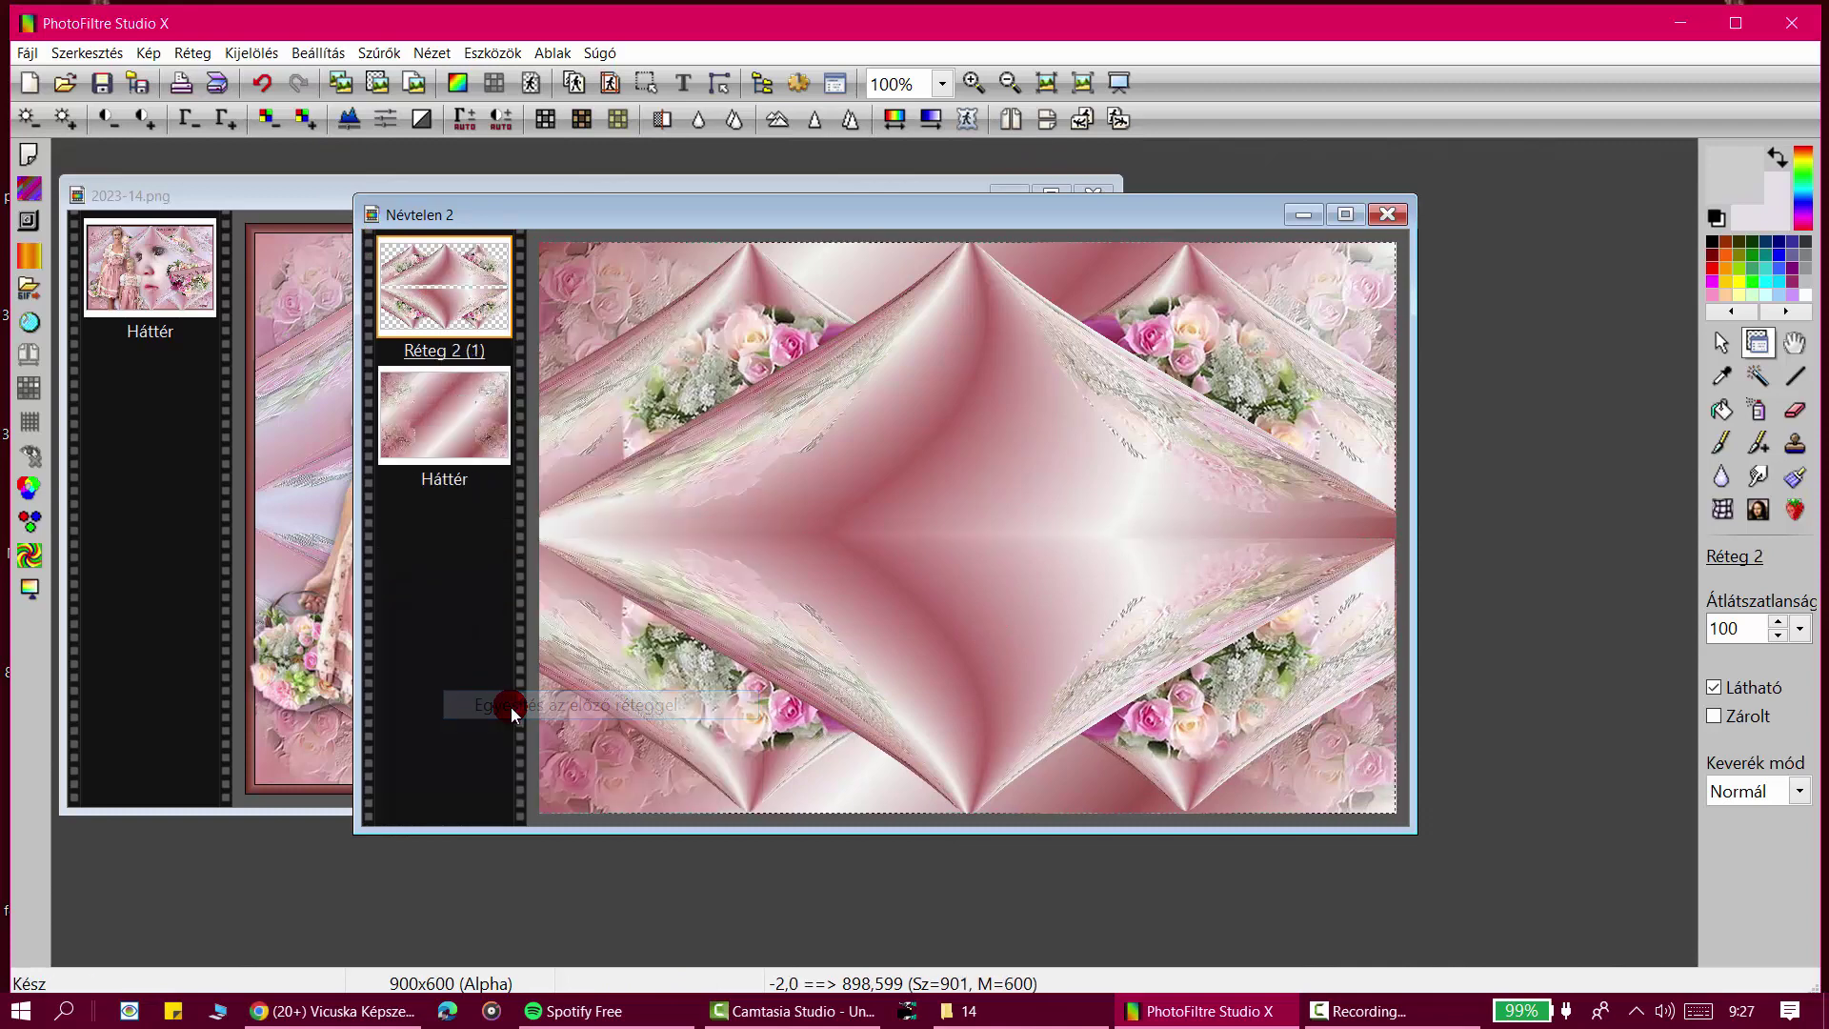
{"action": "left_click", "coordinate": [331, 236]}
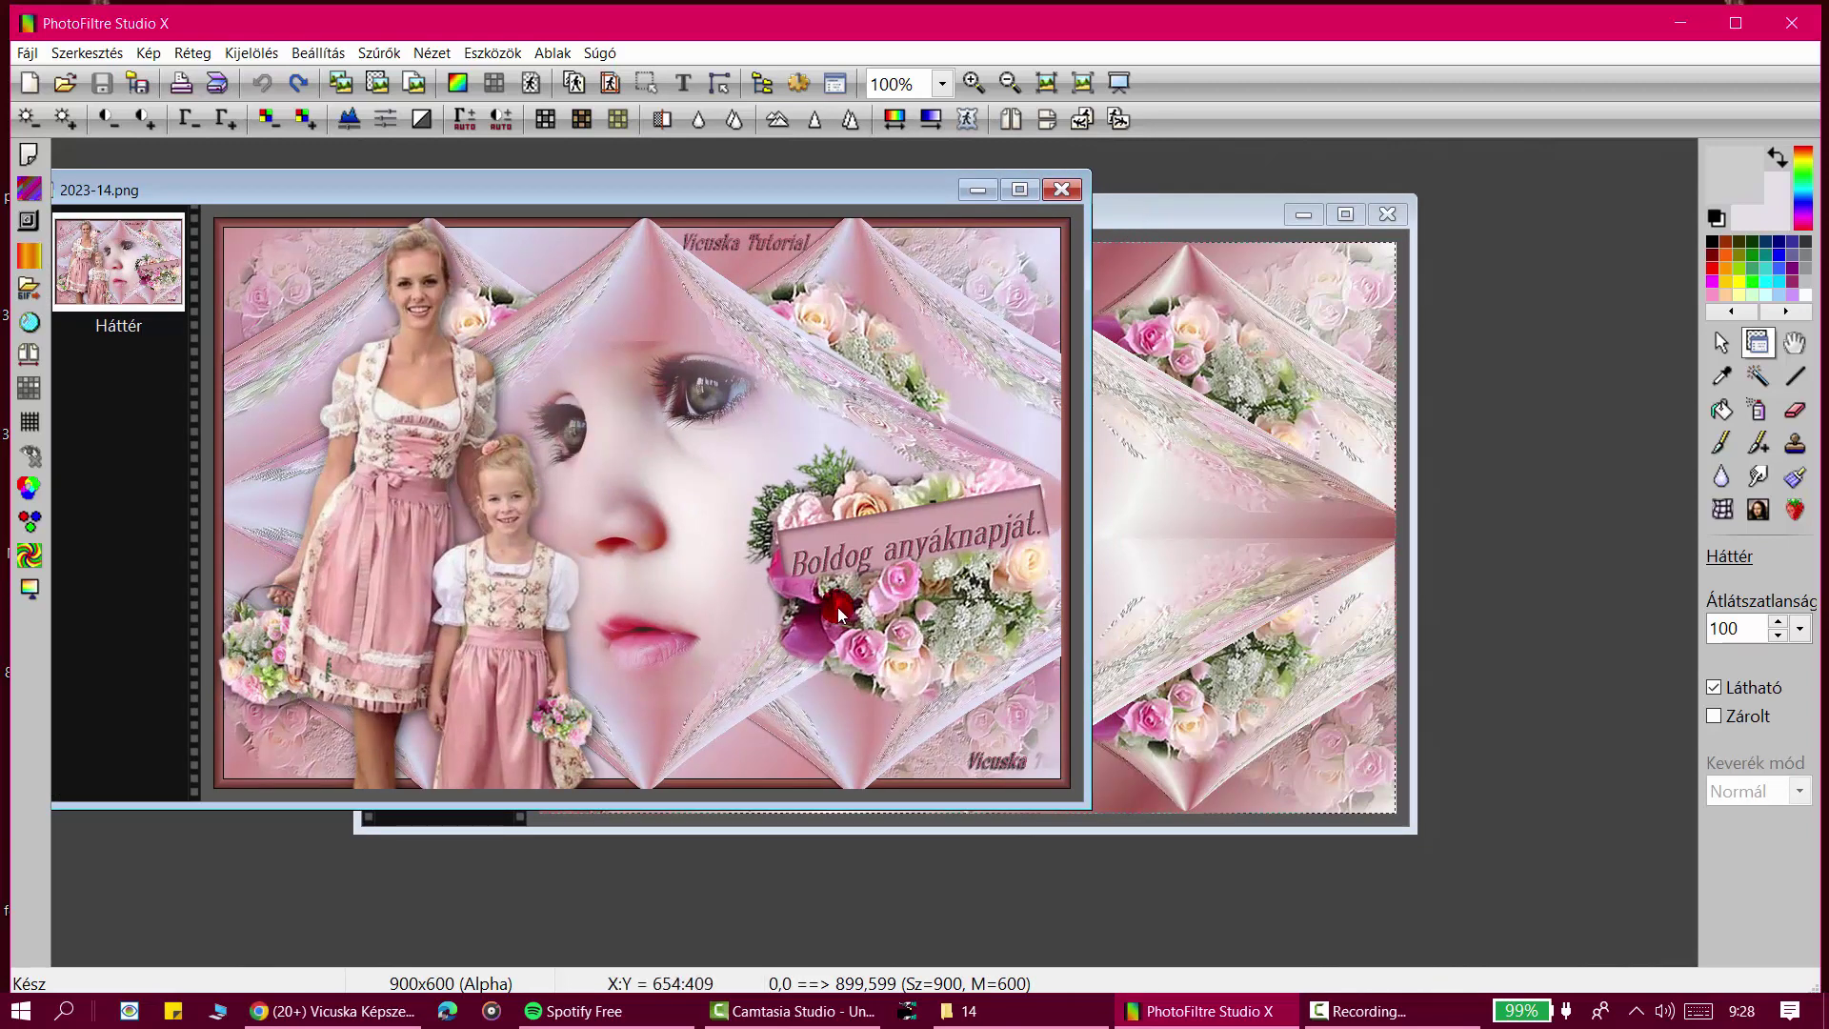
{"action": "left_click", "coordinate": [1184, 213]}
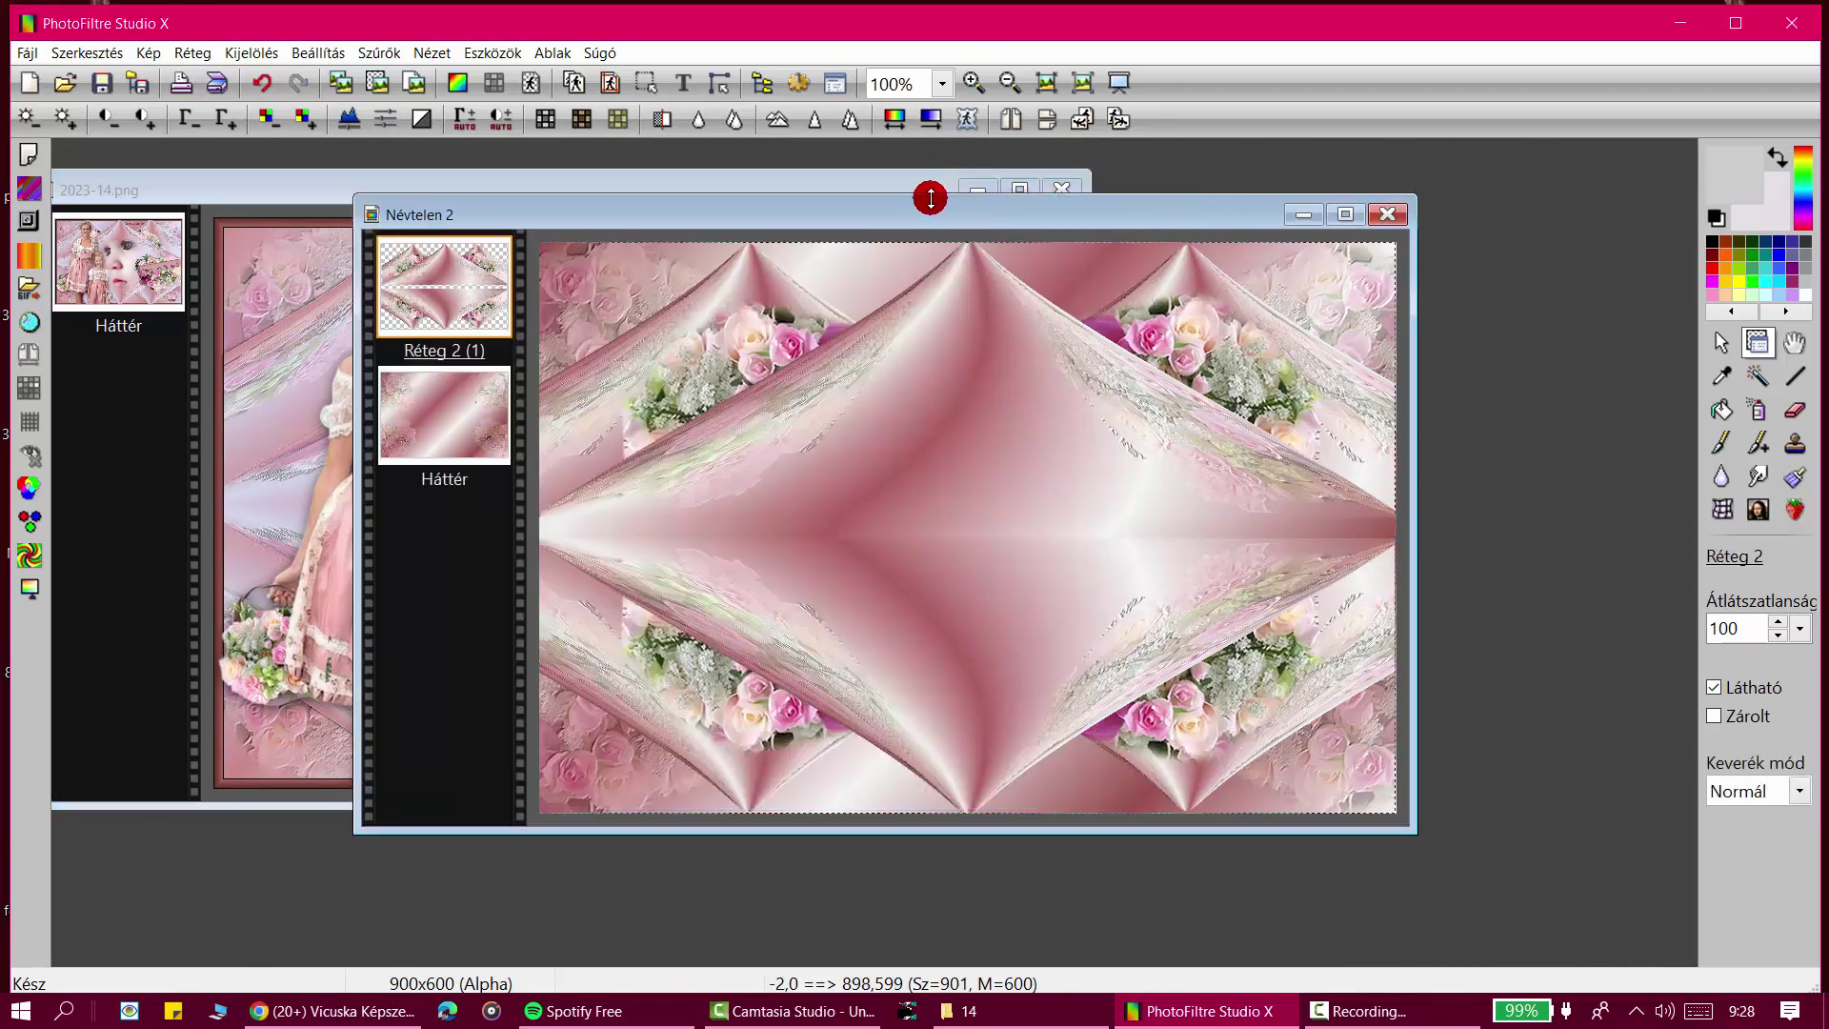
{"action": "left_click_drag", "start_coordinate": [931, 198], "coordinate": [908, 248]}
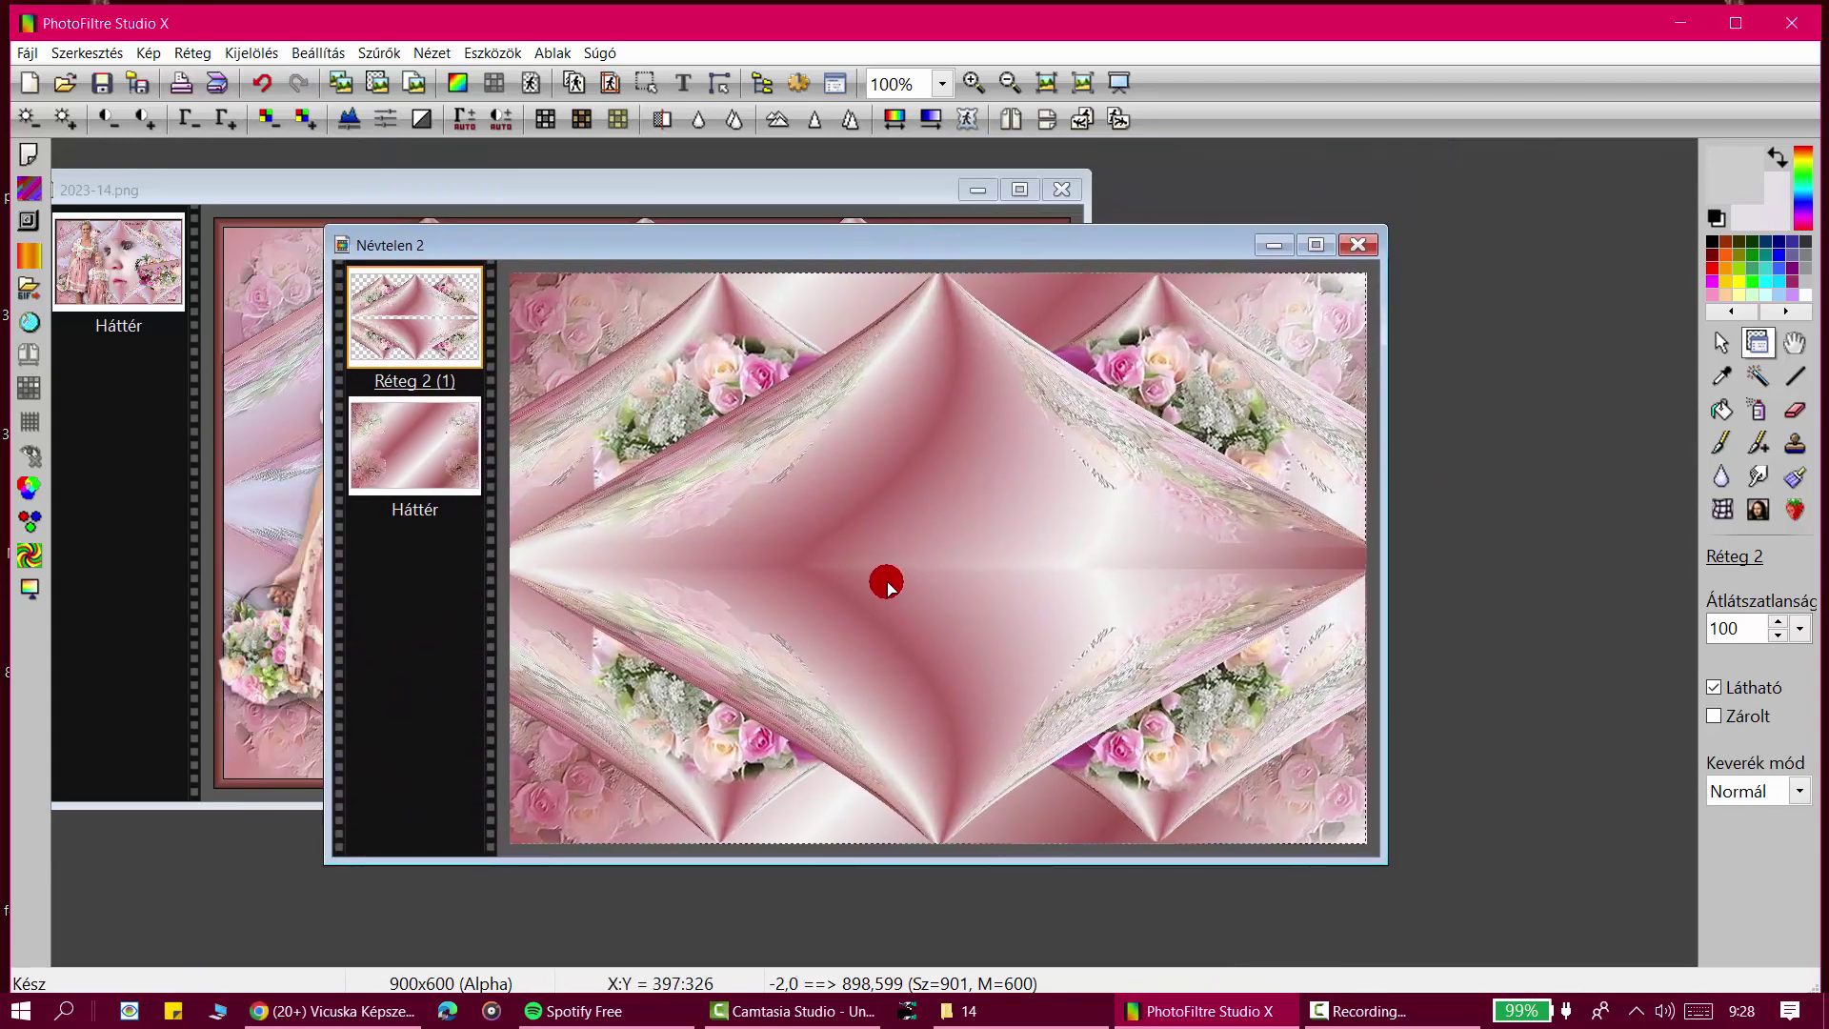
{"action": "key", "text": "ctrl+shift+x"}
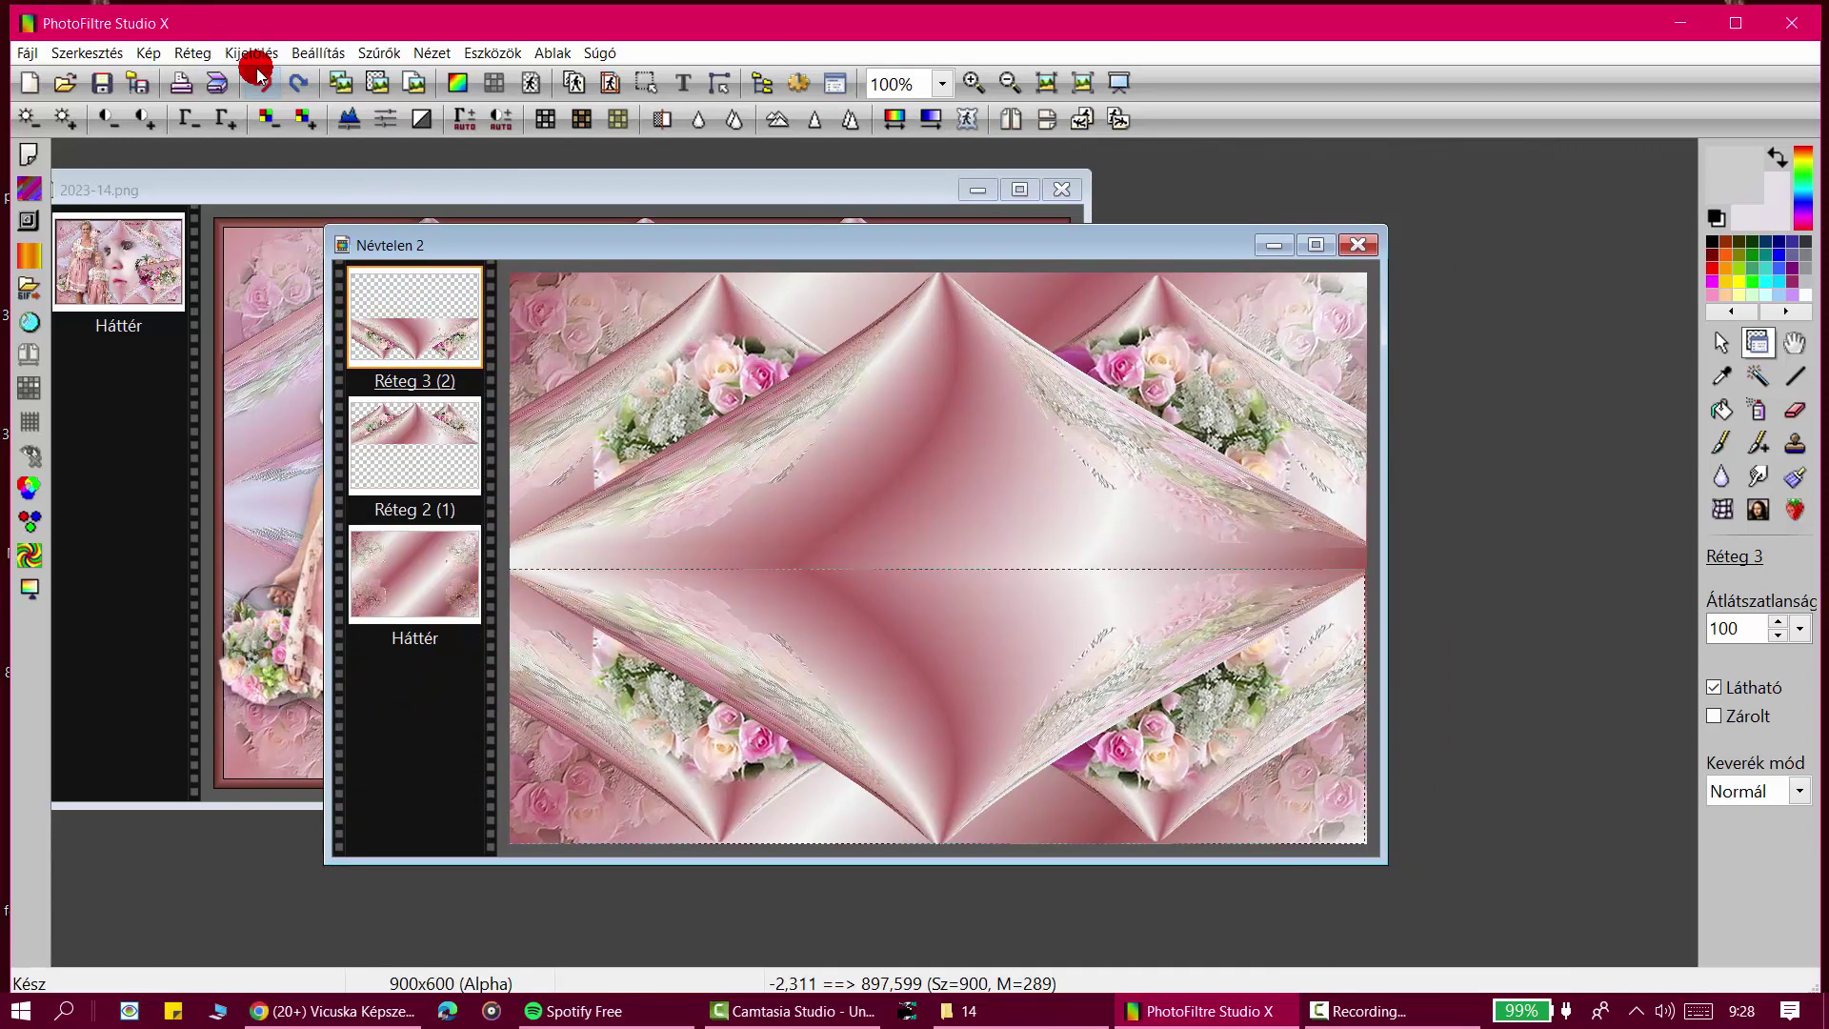
Step: Move the flipped copy up to overlap the upper half along the middle seam, and merge the two layers
{"action": "left_click_drag", "start_coordinate": [978, 629], "coordinate": [980, 611]}
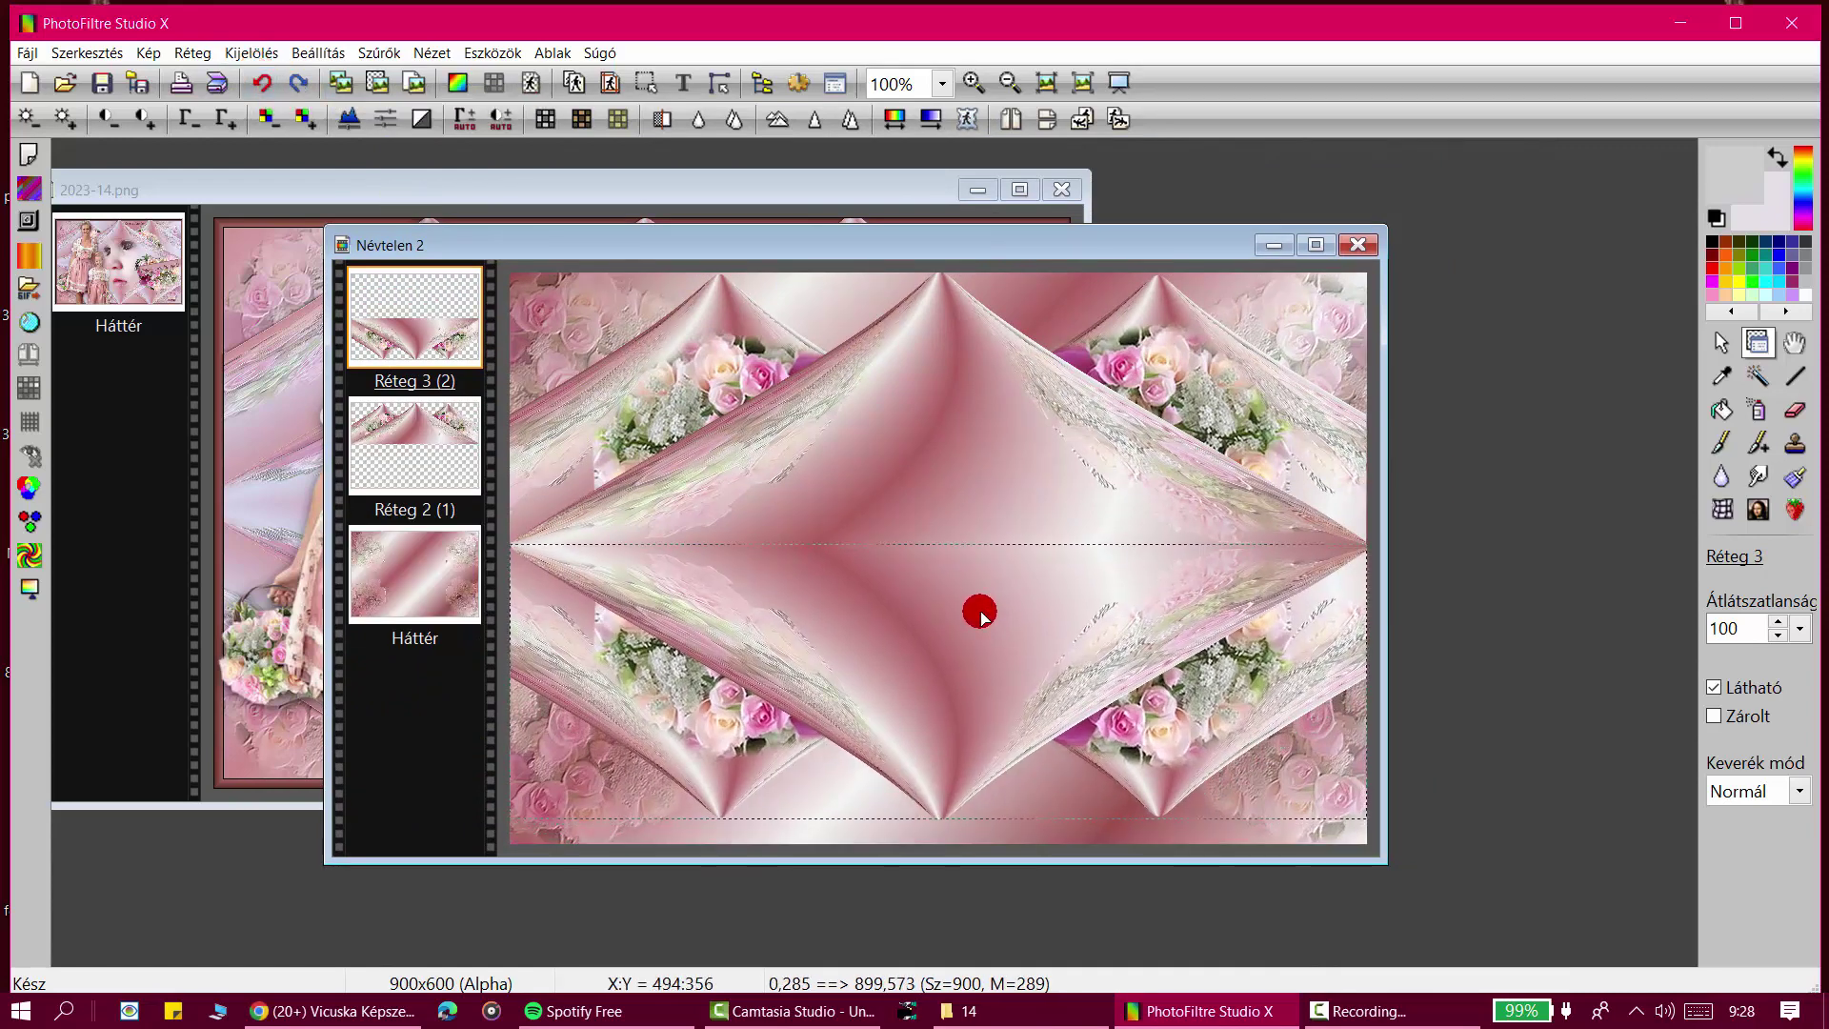
{"action": "right_click", "coordinate": [430, 318]}
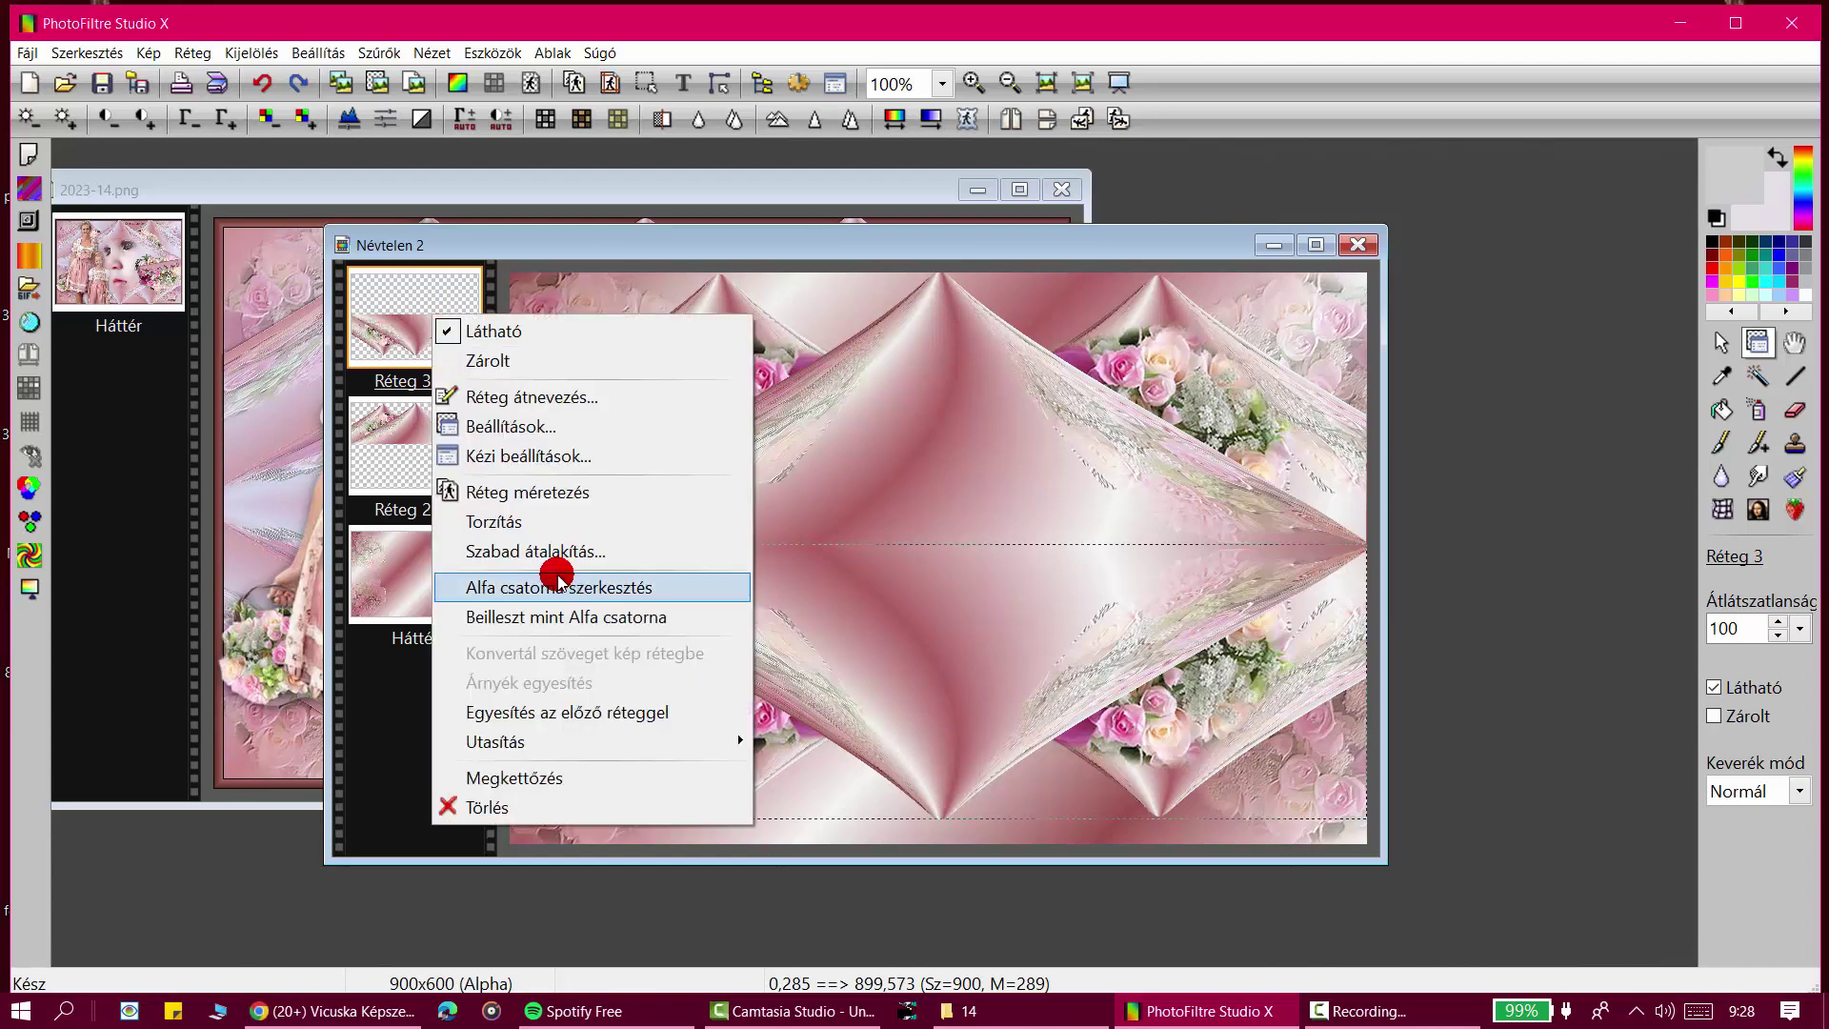
{"action": "left_click", "coordinate": [533, 712]}
{"action": "left_click_drag", "start_coordinate": [912, 484], "coordinate": [911, 482]}
Step: Resize the merged diamond layer to about 899 × 603 px so that it fills the image down to its lower edge
{"action": "right_click", "coordinate": [910, 484]}
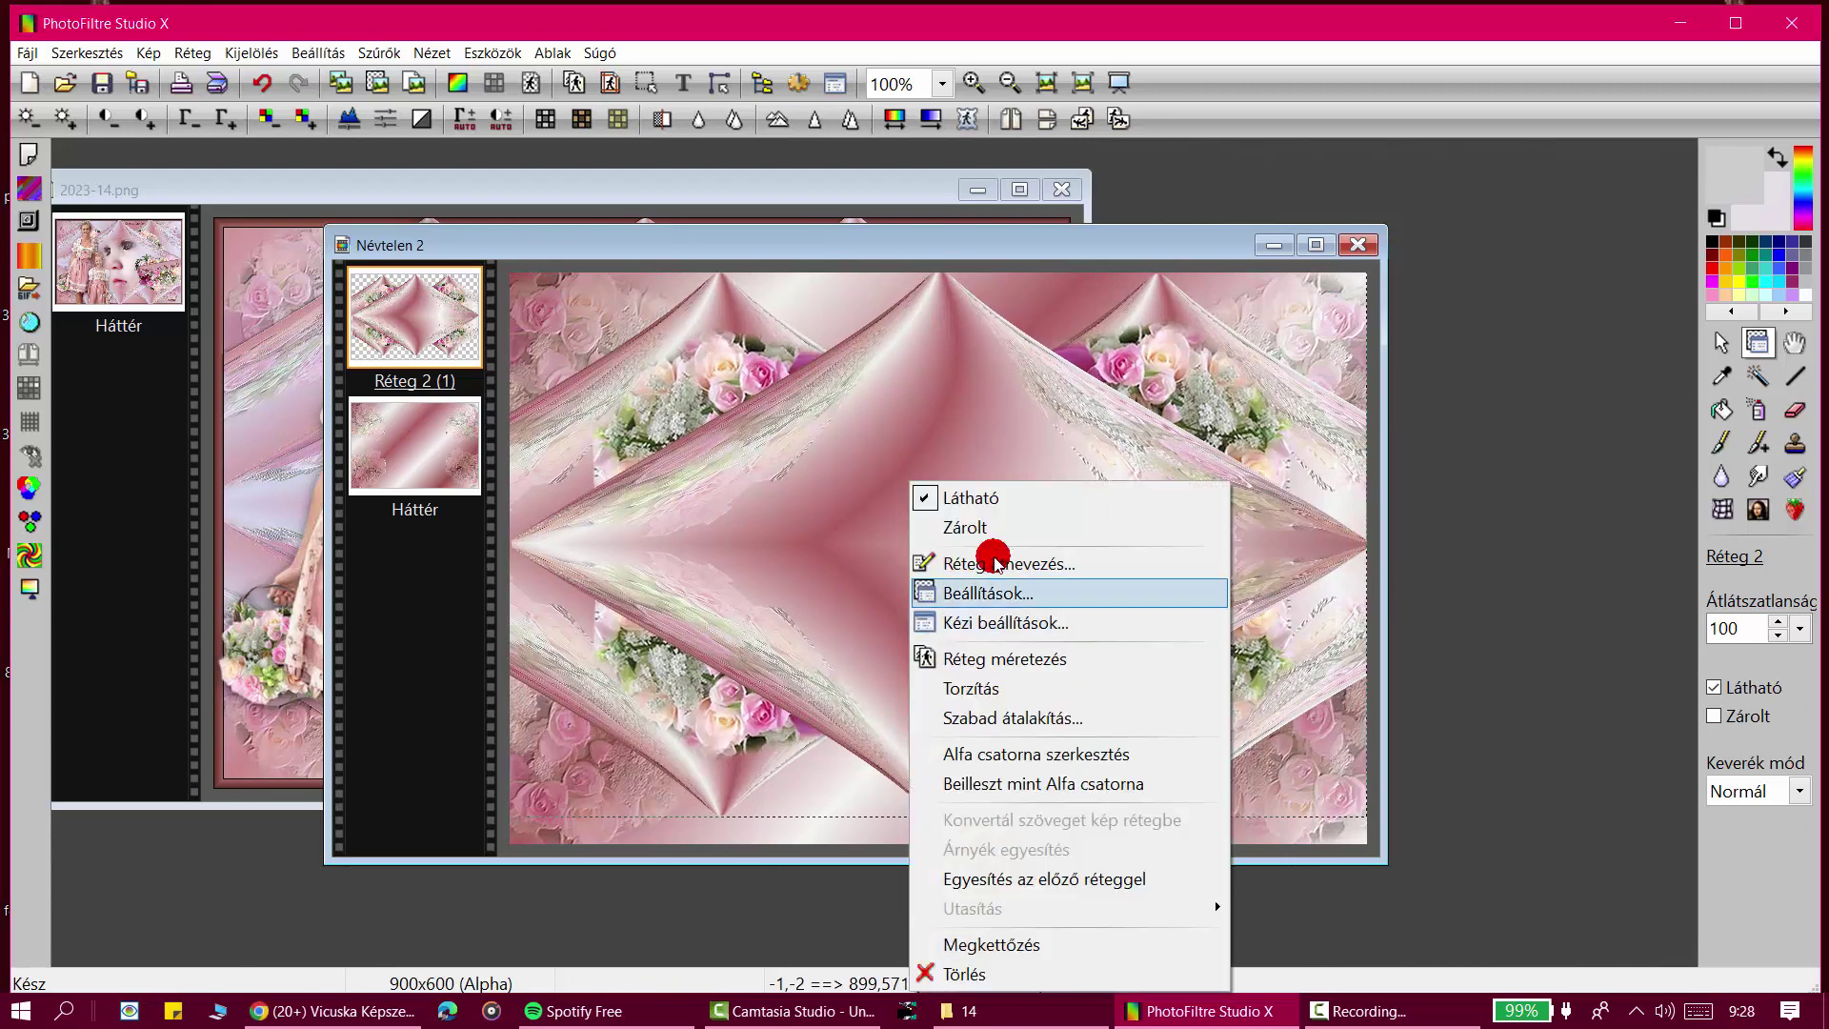
{"action": "left_click", "coordinate": [995, 657]}
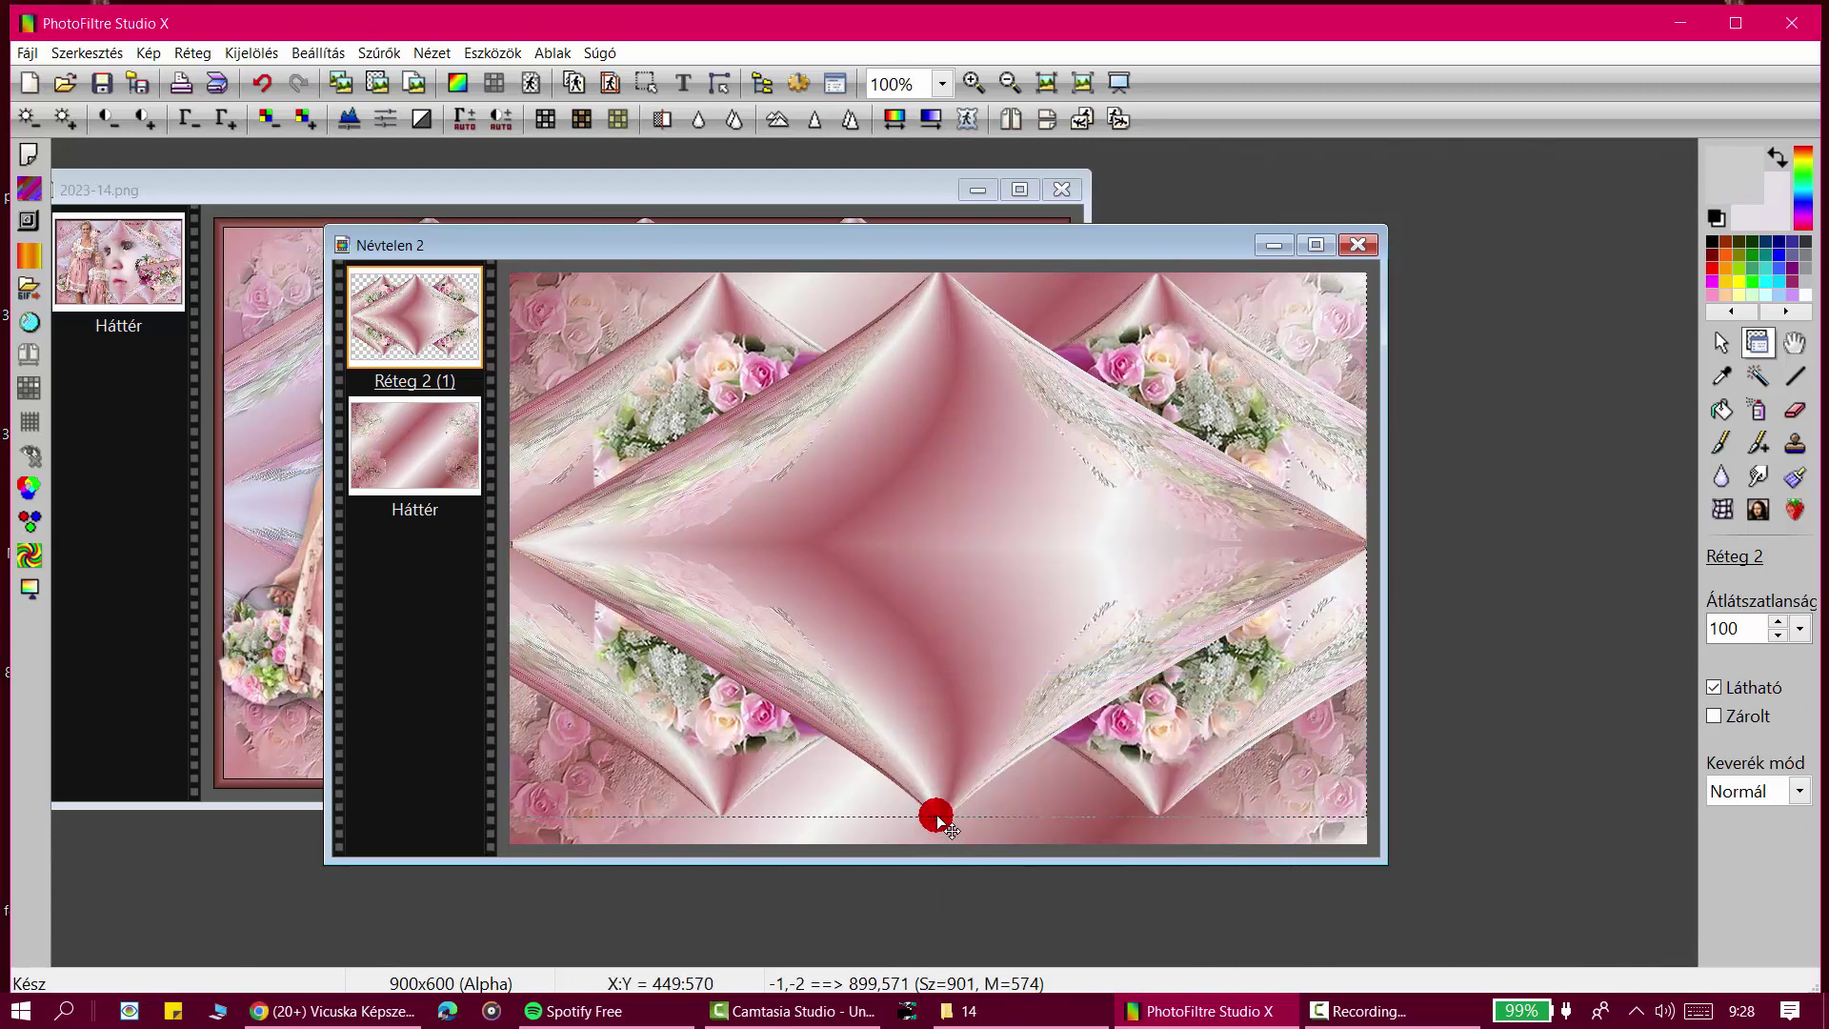
{"action": "right_click", "coordinate": [941, 732]}
{"action": "left_click", "coordinate": [951, 774]}
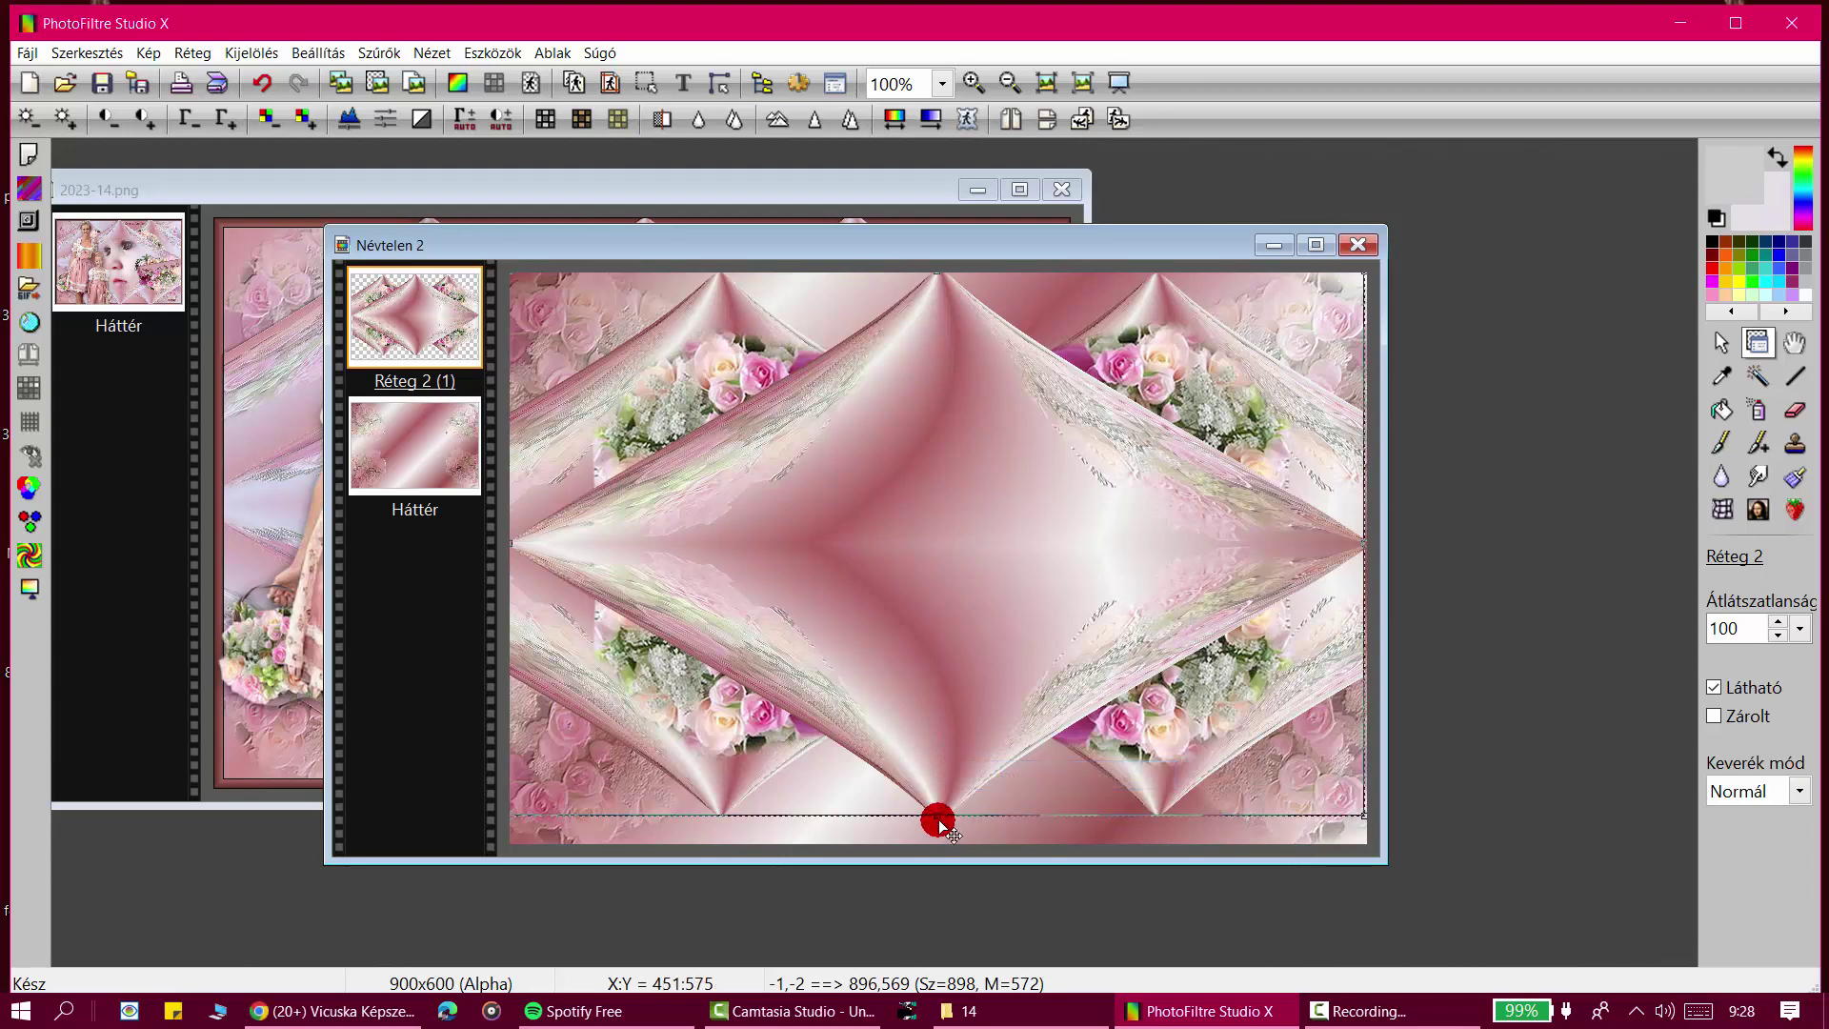
{"action": "right_click", "coordinate": [965, 647]}
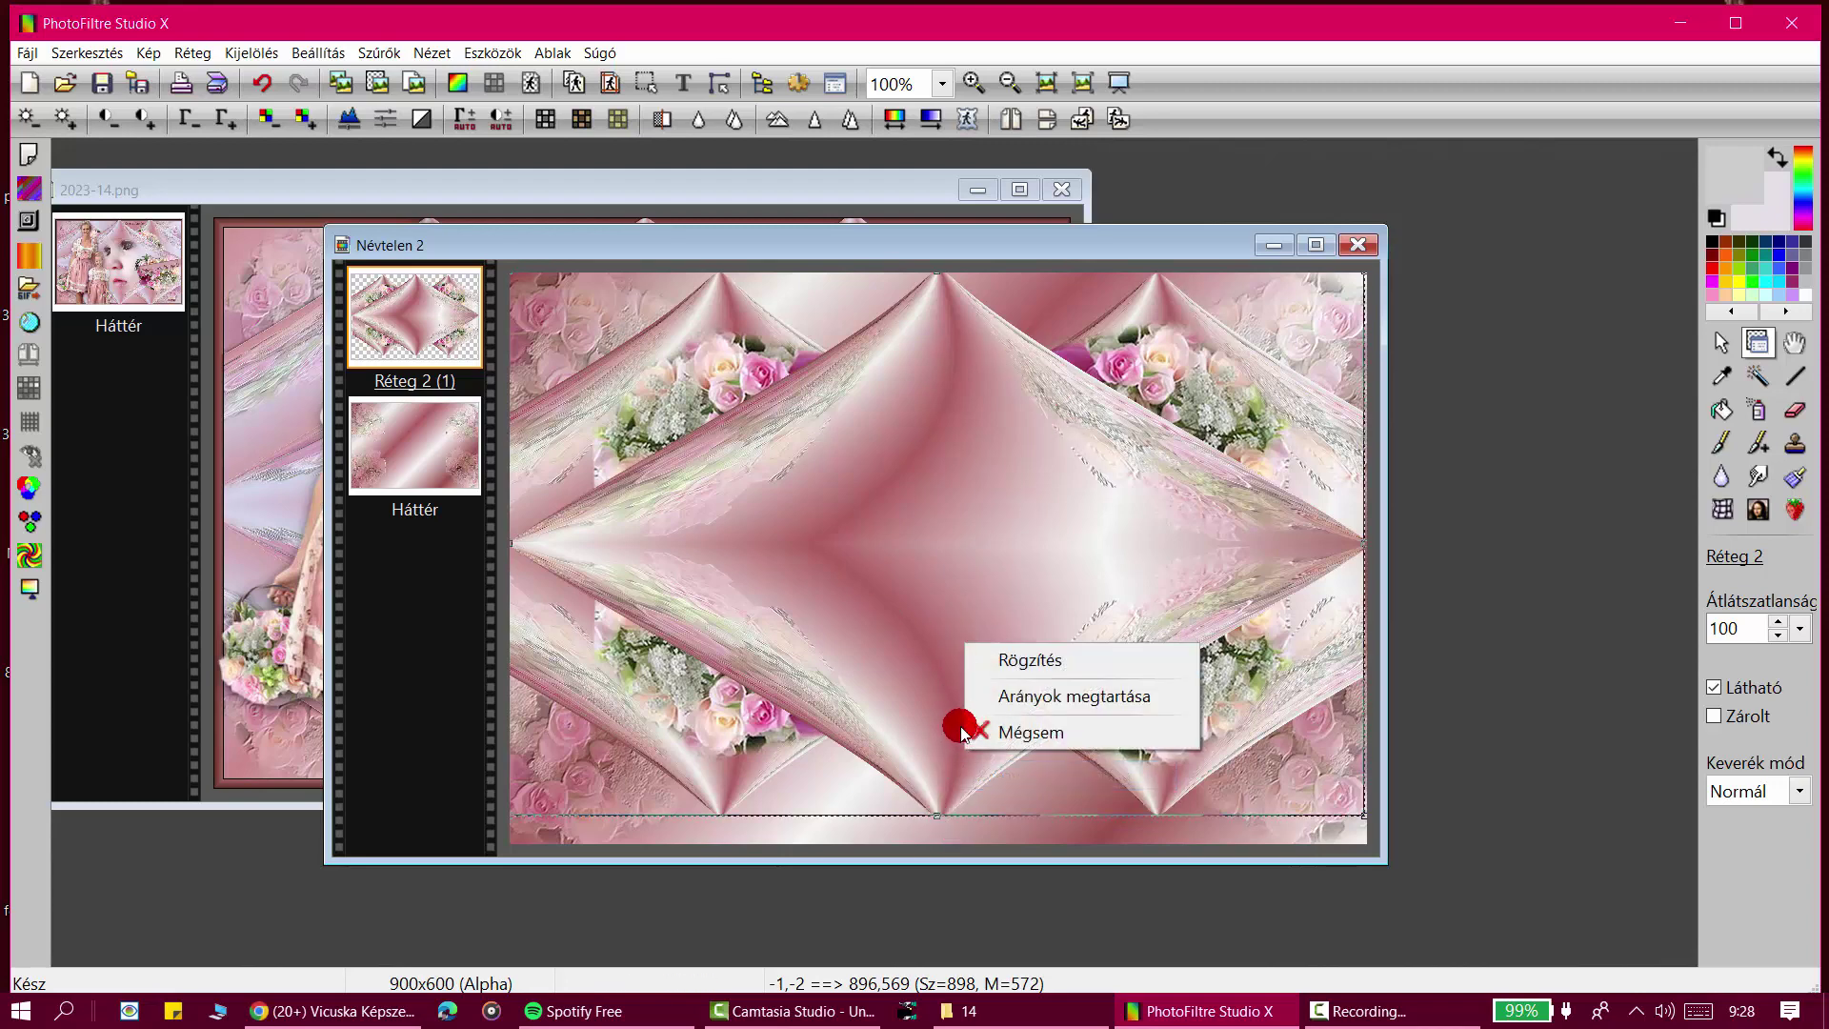
{"action": "right_click", "coordinate": [932, 769]}
{"action": "left_click", "coordinate": [948, 821]}
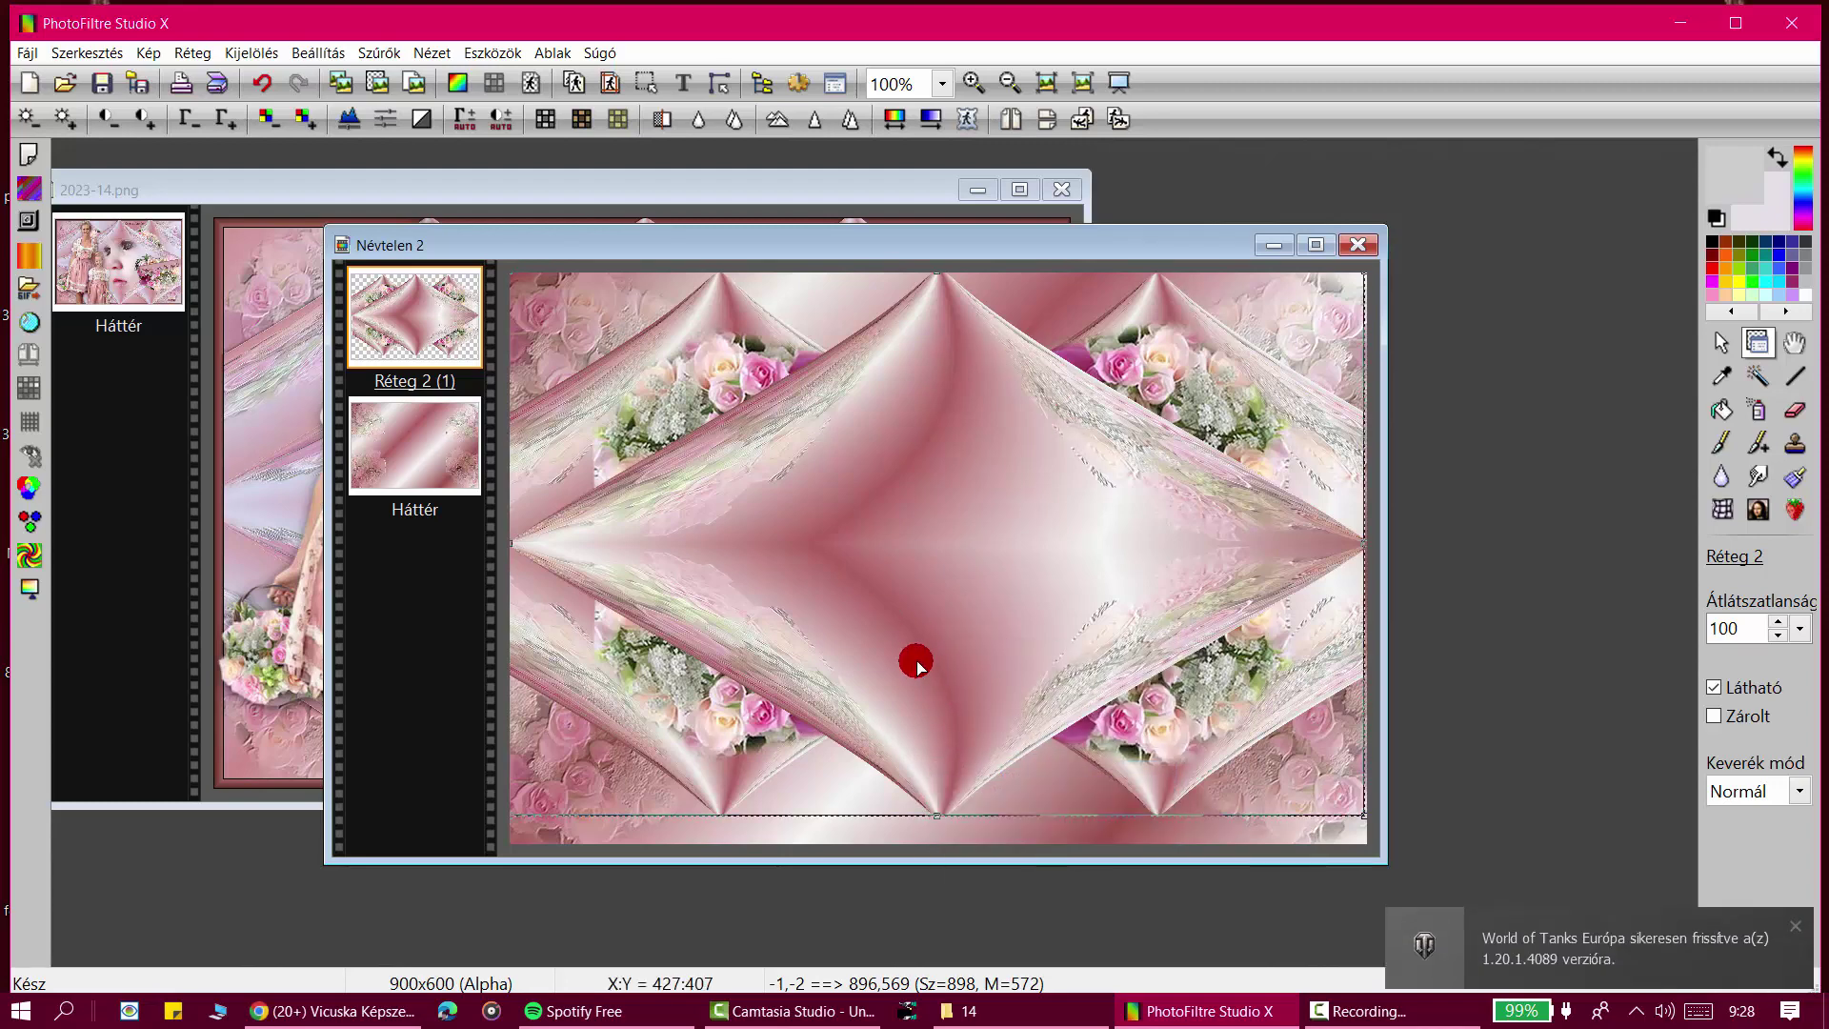
{"action": "left_click", "coordinate": [1793, 934]}
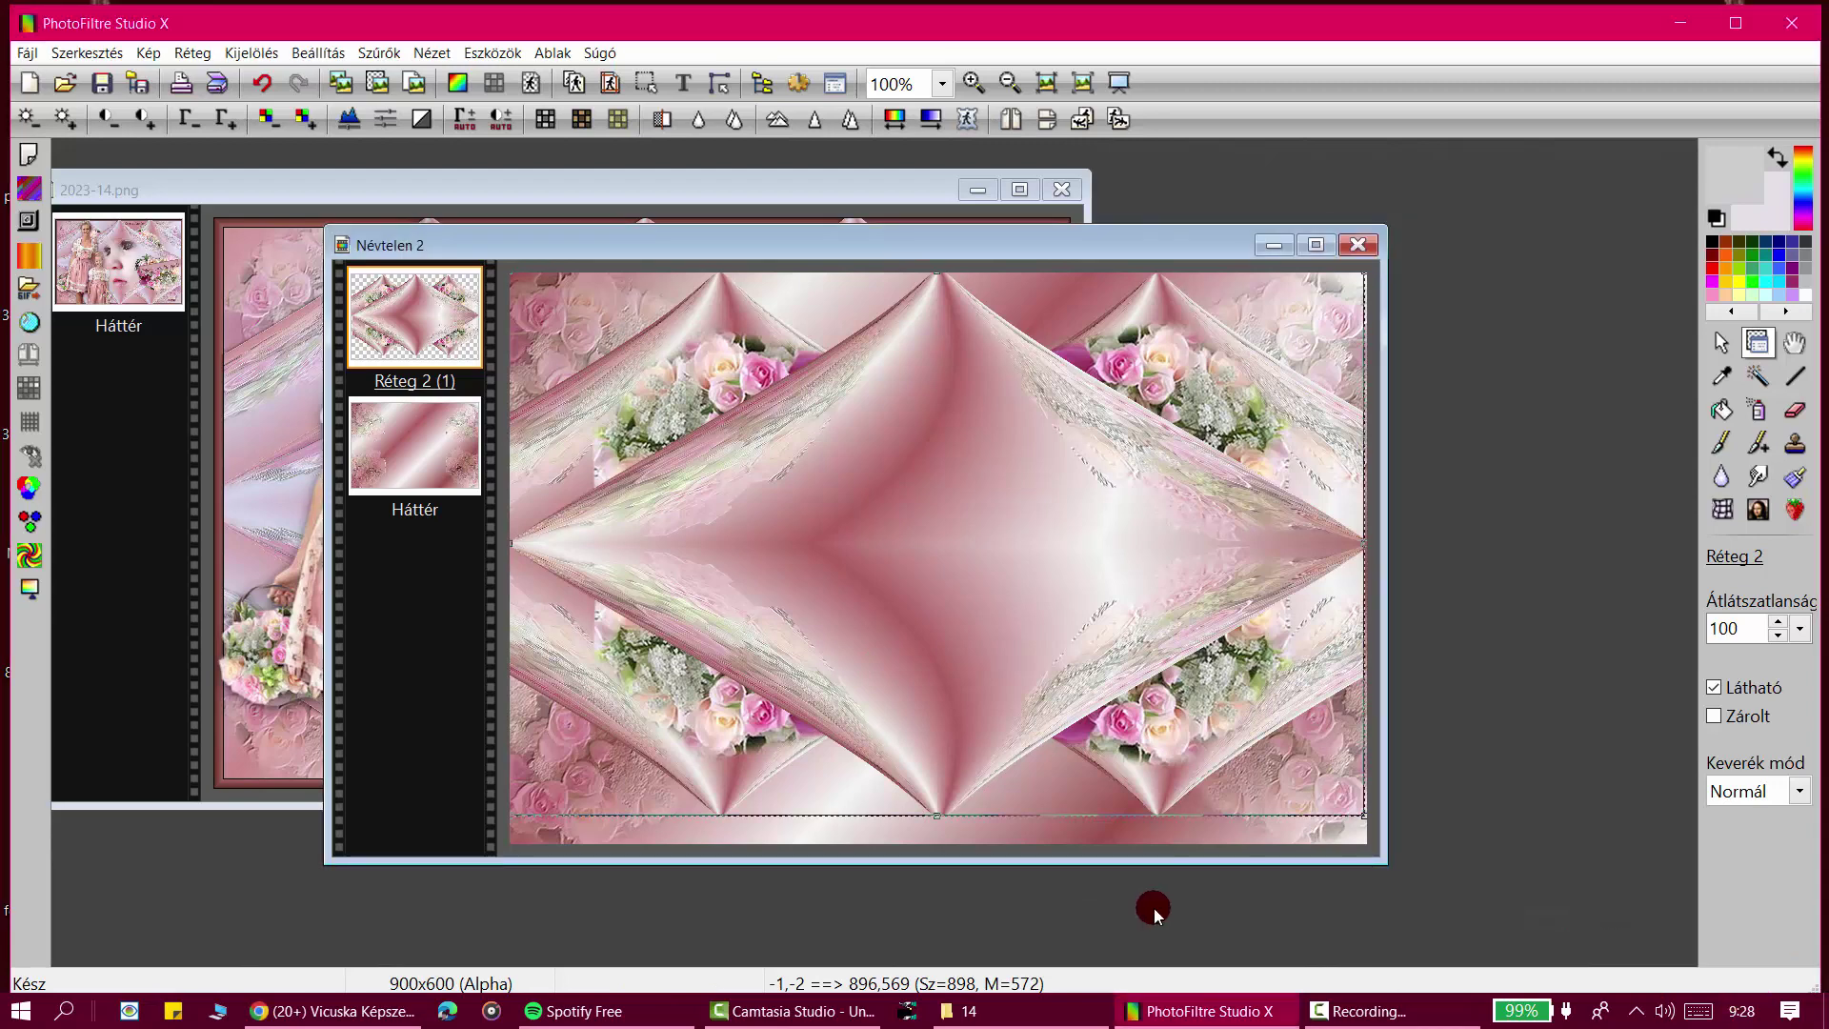
{"action": "left_click_drag", "start_coordinate": [933, 818], "coordinate": [932, 842]}
{"action": "right_click", "coordinate": [953, 765]}
{"action": "left_click", "coordinate": [962, 773]}
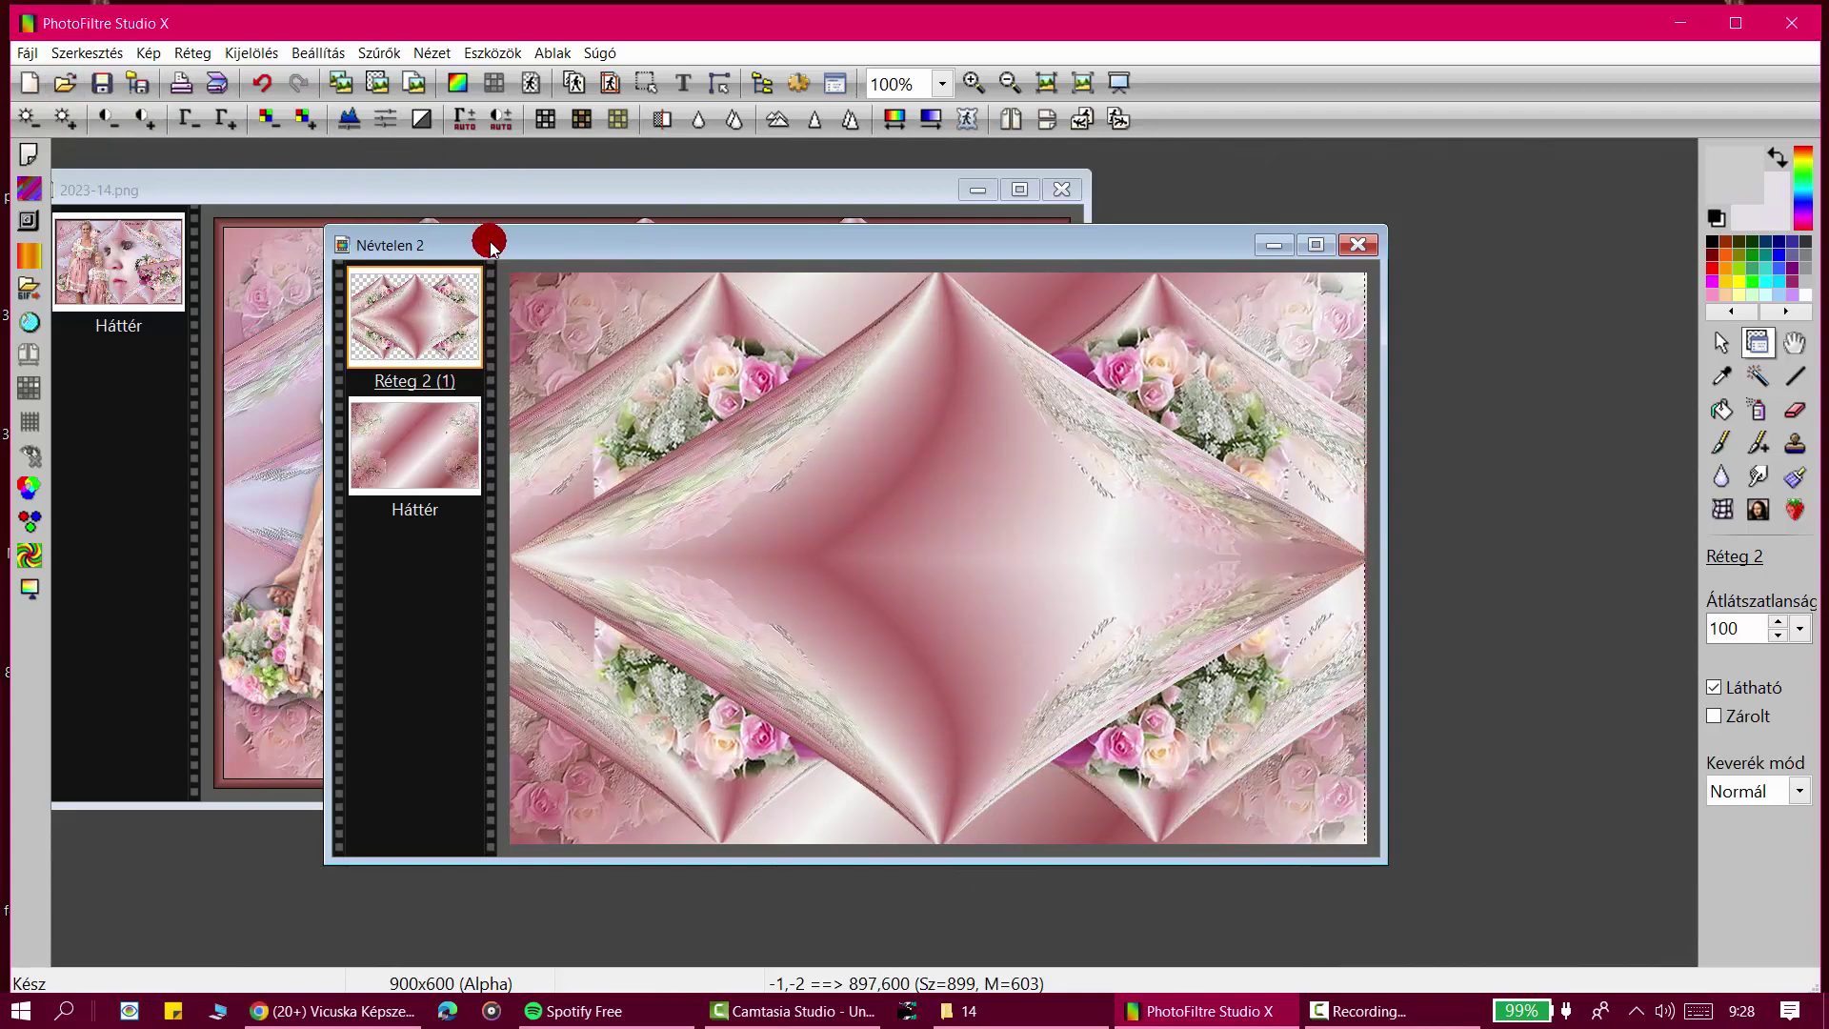
Step: Open 123.png, copy the mother and daughter picture, and paste it as a new layer above the diamond layer
{"action": "mouse_move", "coordinate": [490, 245]}
{"action": "left_mouse_down"}
{"action": "mouse_move", "coordinate": [590, 424]}
{"action": "mouse_move", "coordinate": [519, 710]}
{"action": "mouse_move", "coordinate": [506, 233]}
{"action": "mouse_move", "coordinate": [486, 220]}
{"action": "left_mouse_up"}
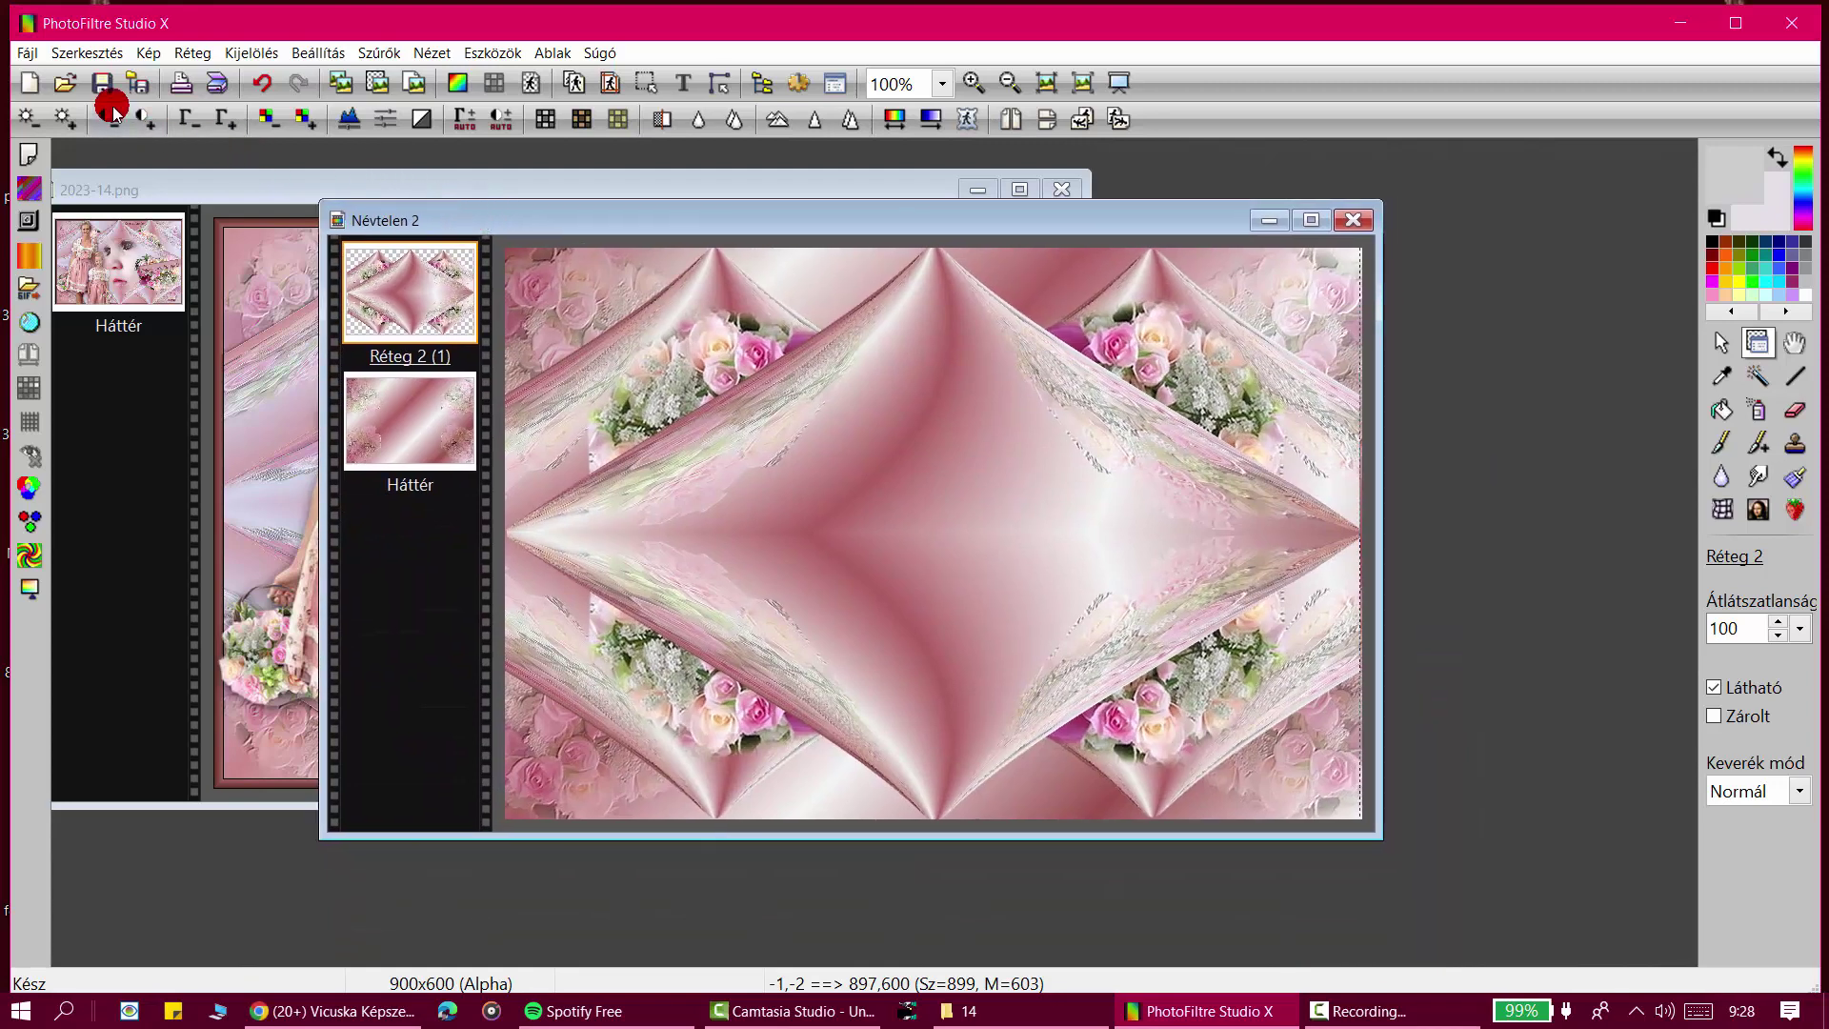
{"action": "left_click", "coordinate": [59, 80]}
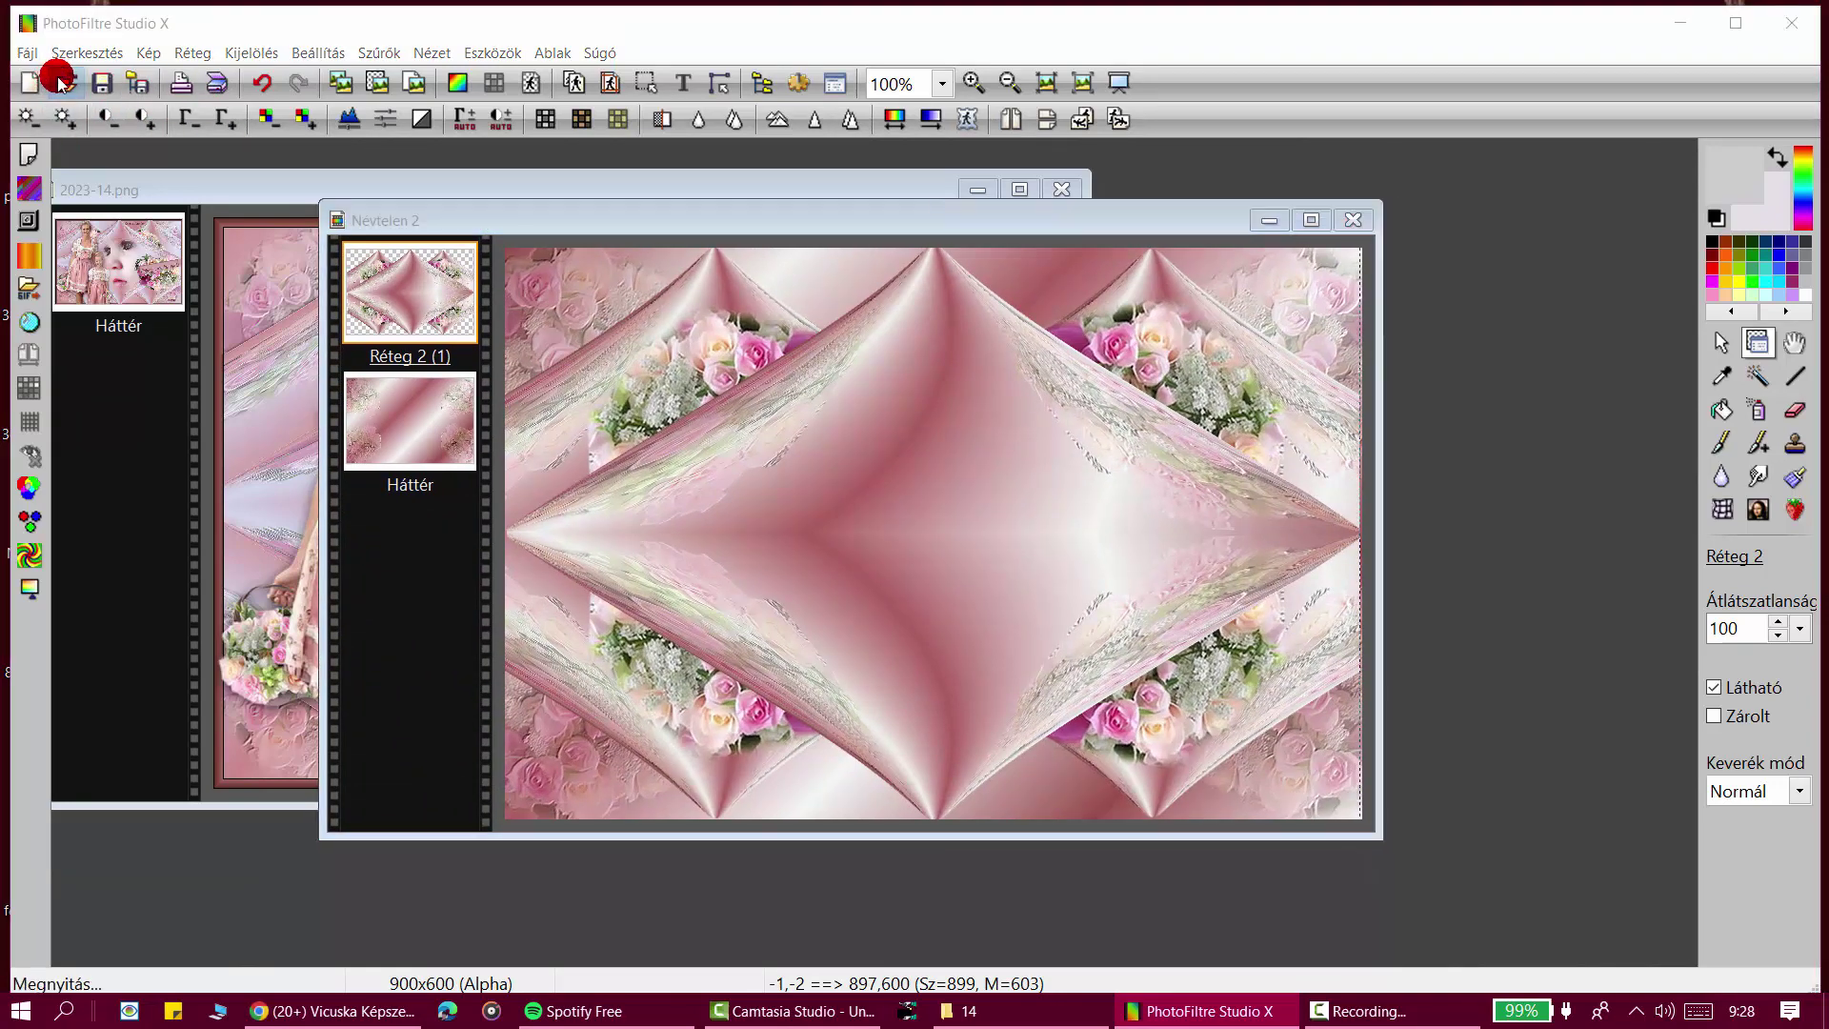
{"action": "left_click", "coordinate": [768, 518]}
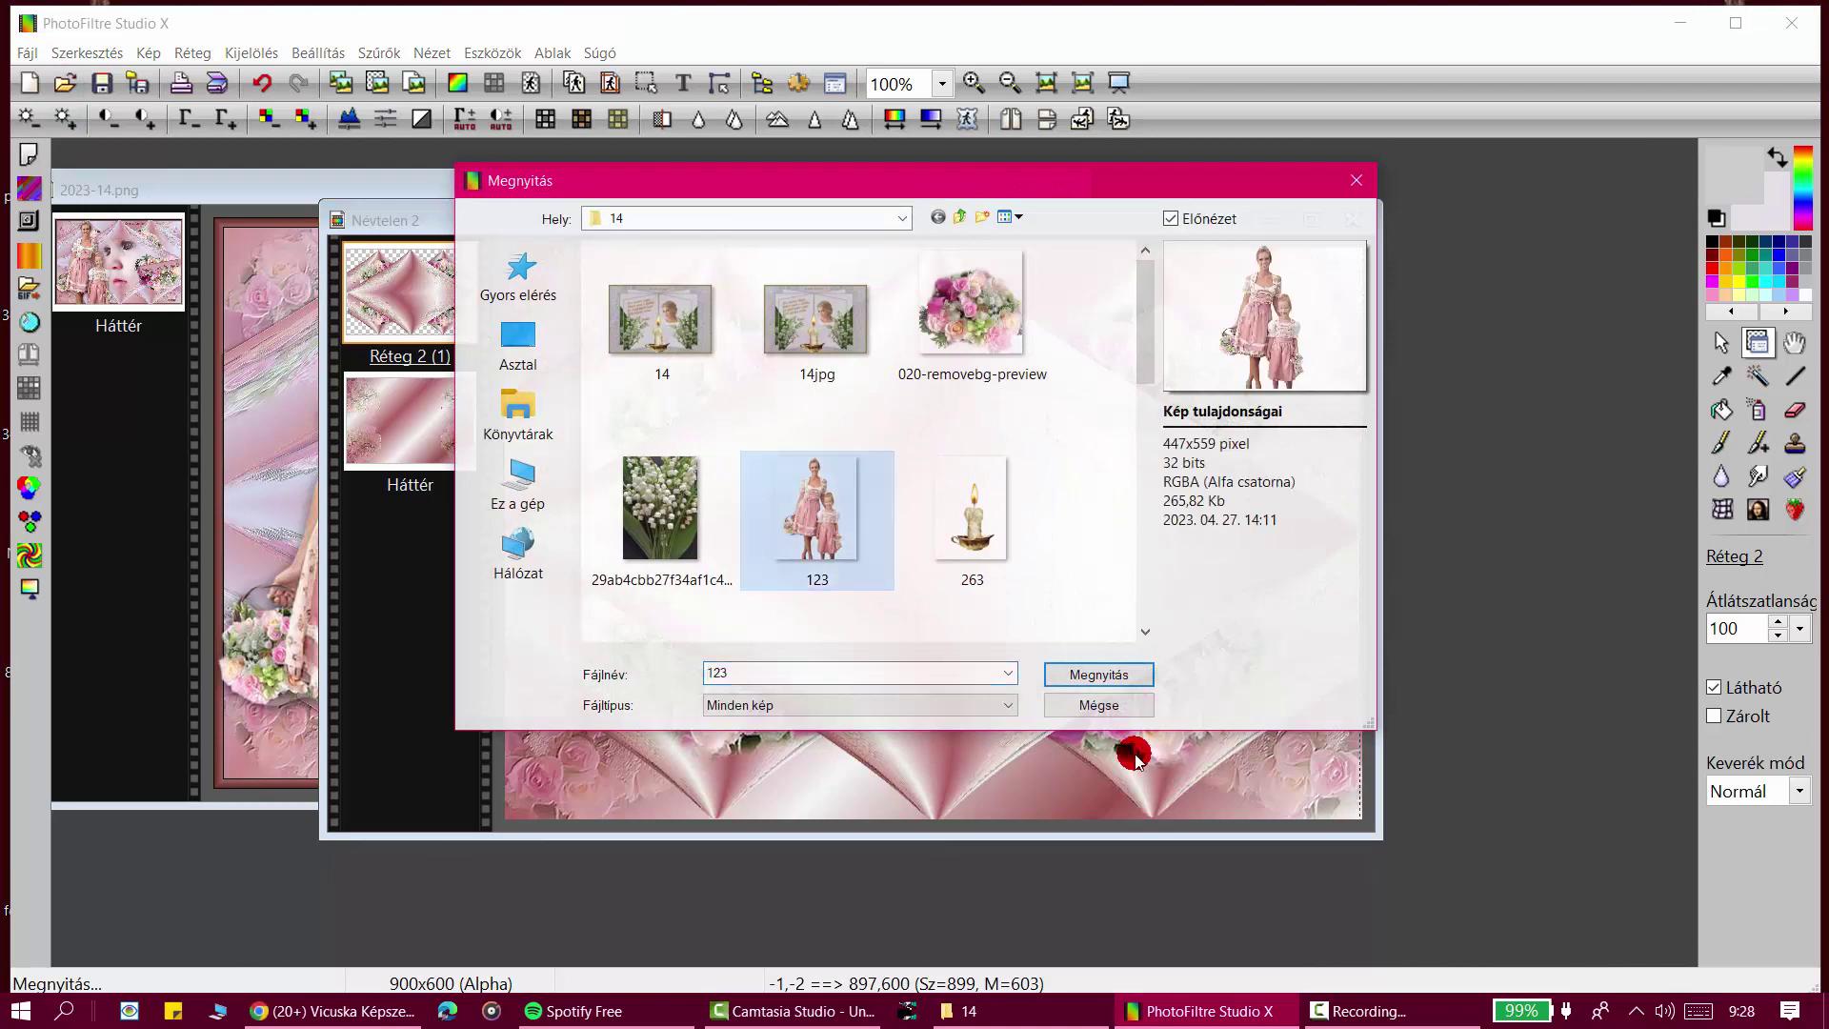
{"action": "left_click", "coordinate": [1099, 675]}
{"action": "right_click", "coordinate": [373, 232]}
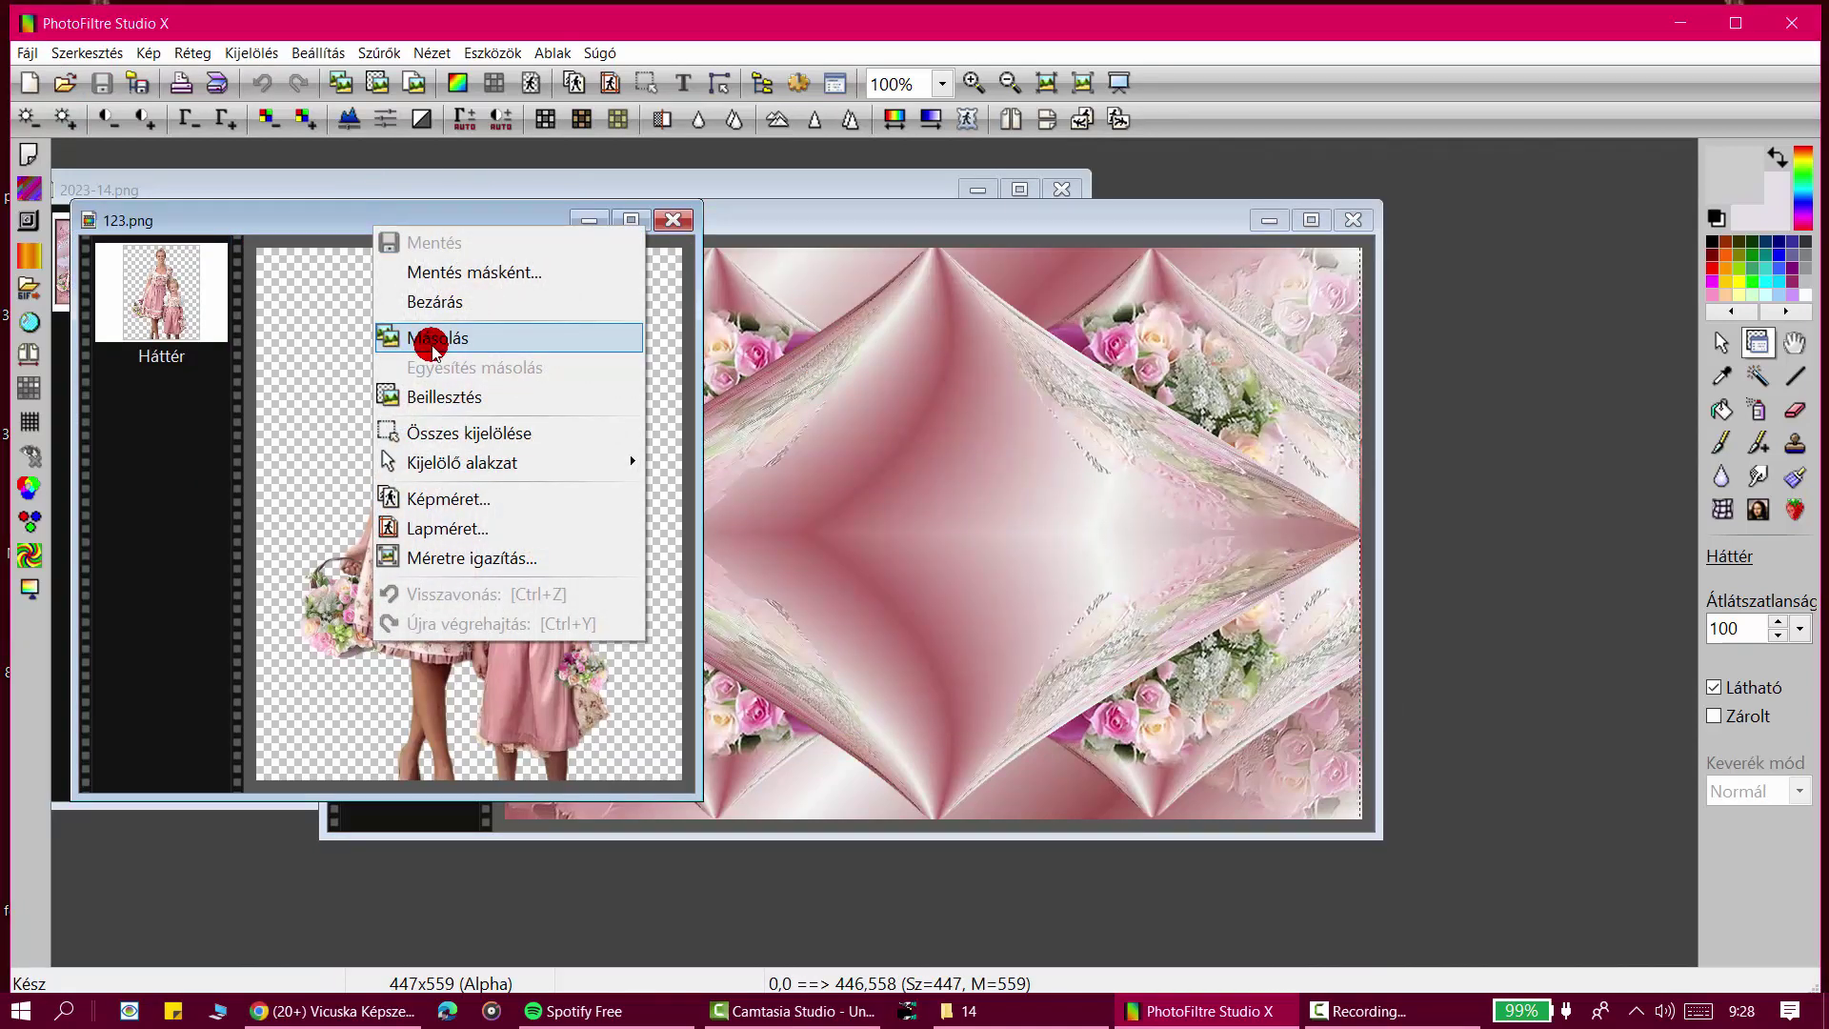
{"action": "left_click", "coordinate": [425, 339]}
{"action": "left_click", "coordinate": [762, 219]}
{"action": "right_click", "coordinate": [771, 222]}
{"action": "left_click", "coordinate": [882, 392]}
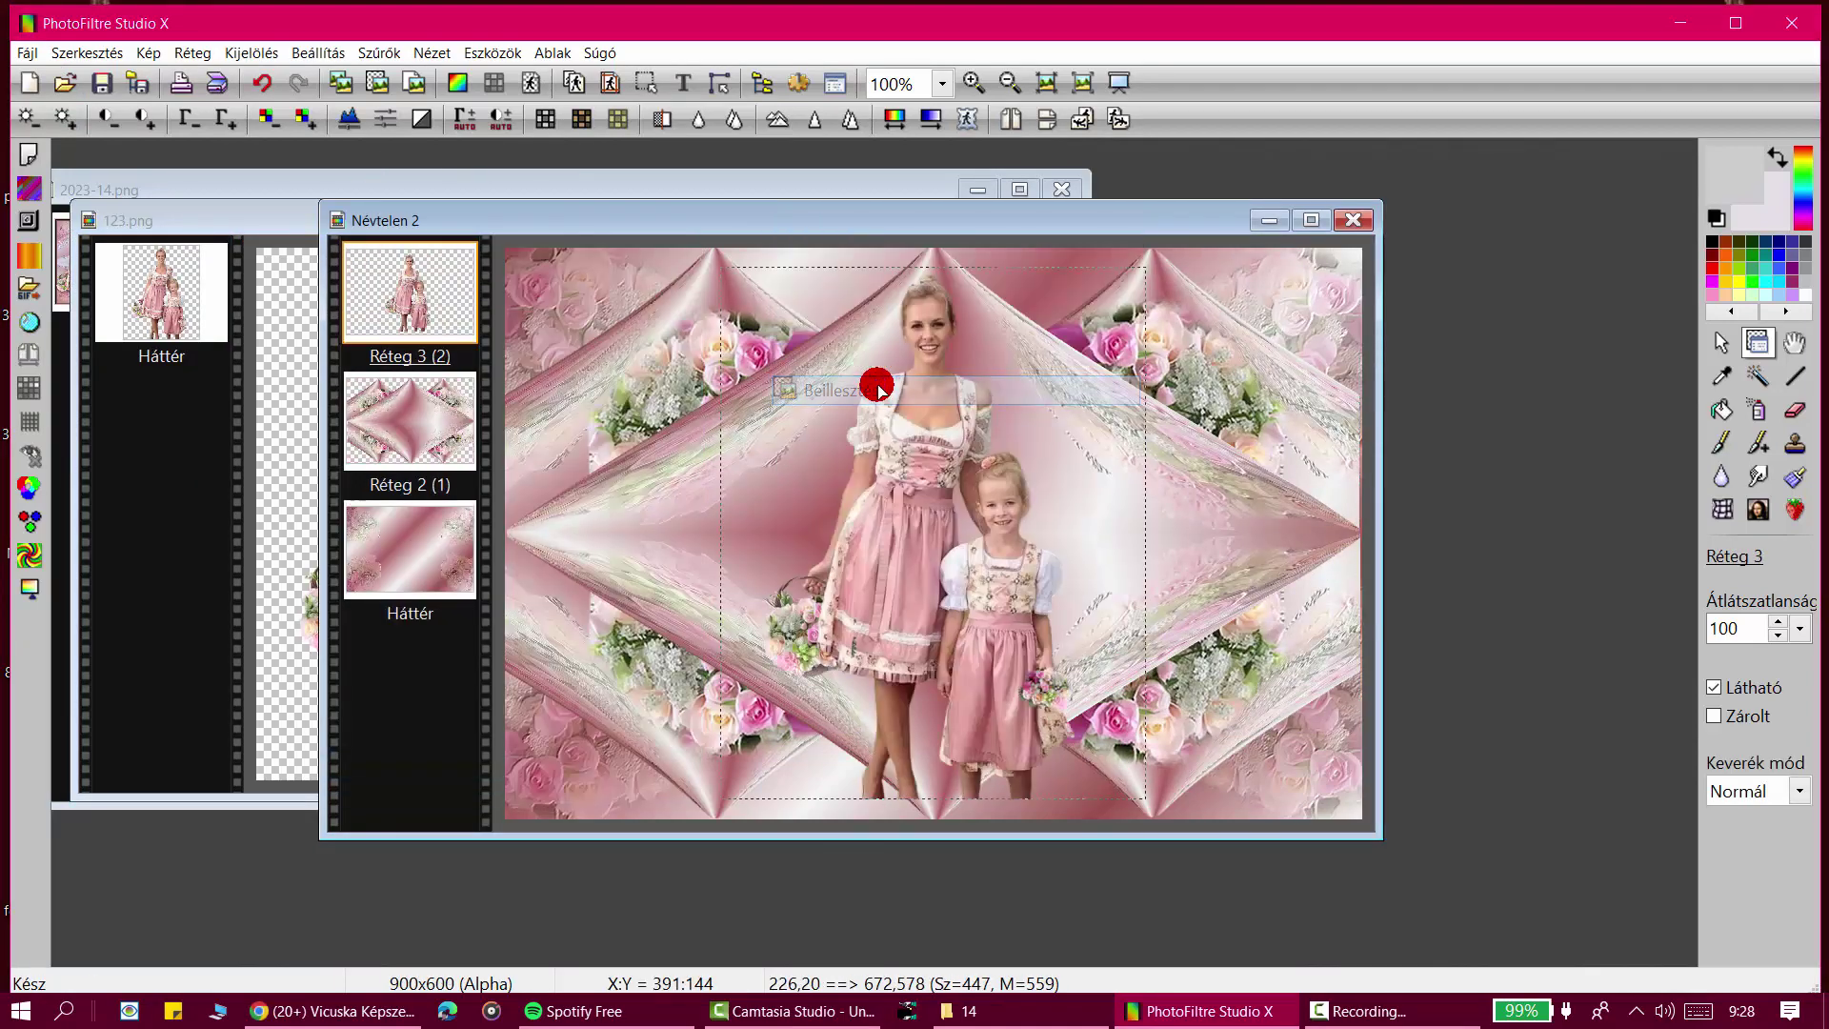
Step: Move the mother and daughter layer to the composition's left side, and minimize 123.png to uncover the reference image 2023-14.png
{"action": "left_click_drag", "start_coordinate": [935, 559], "coordinate": [656, 554]}
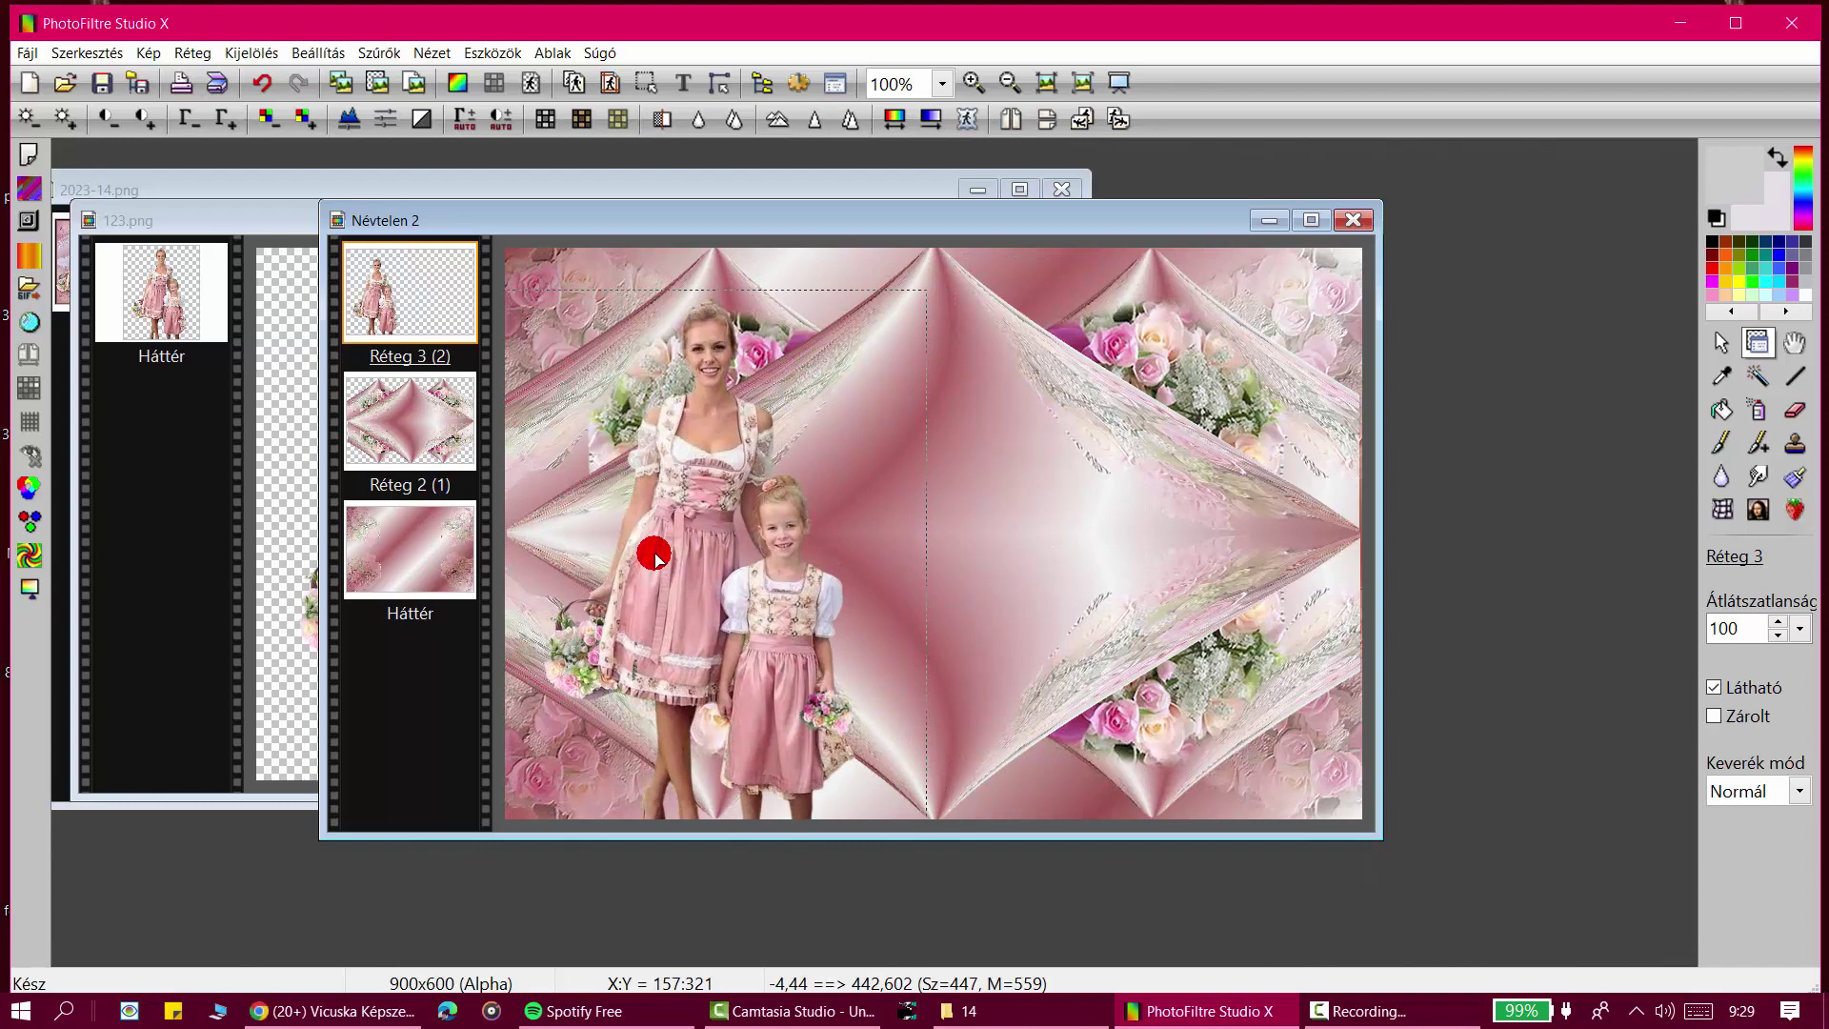
{"action": "left_click", "coordinate": [261, 202]}
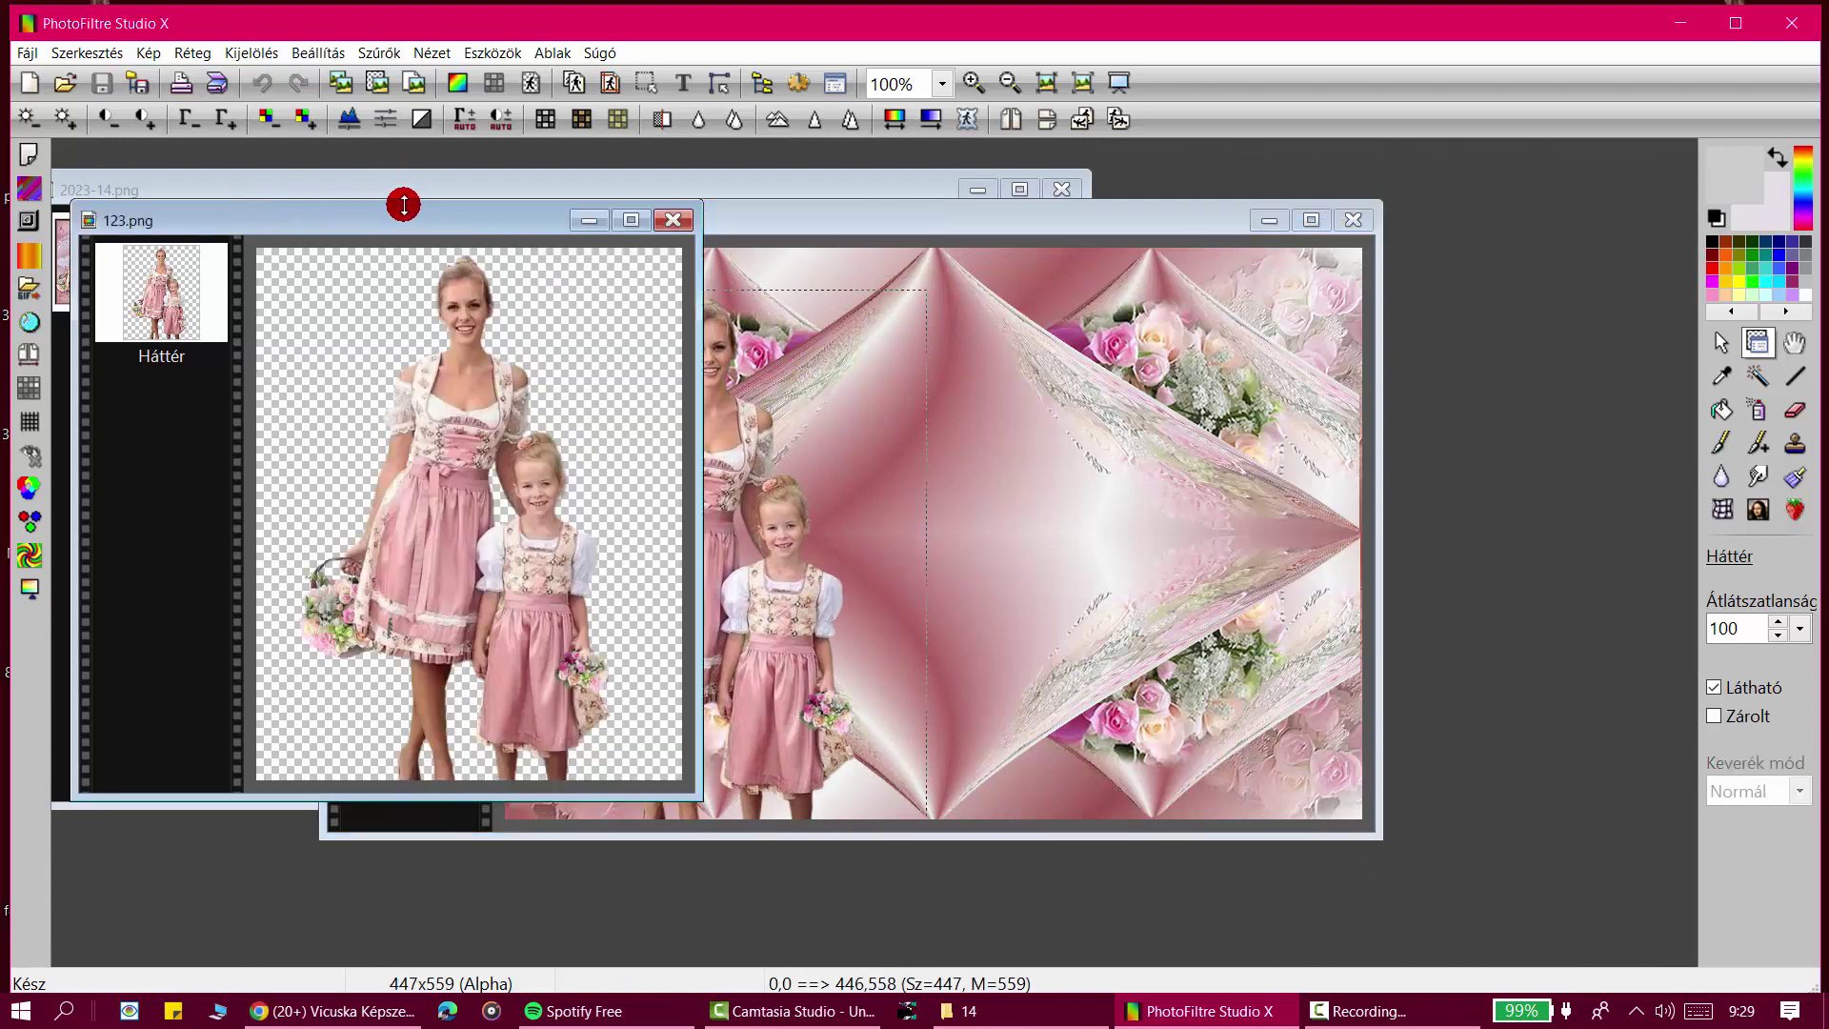
{"action": "left_click", "coordinate": [607, 219]}
{"action": "left_click_drag", "start_coordinate": [601, 225], "coordinate": [777, 249]}
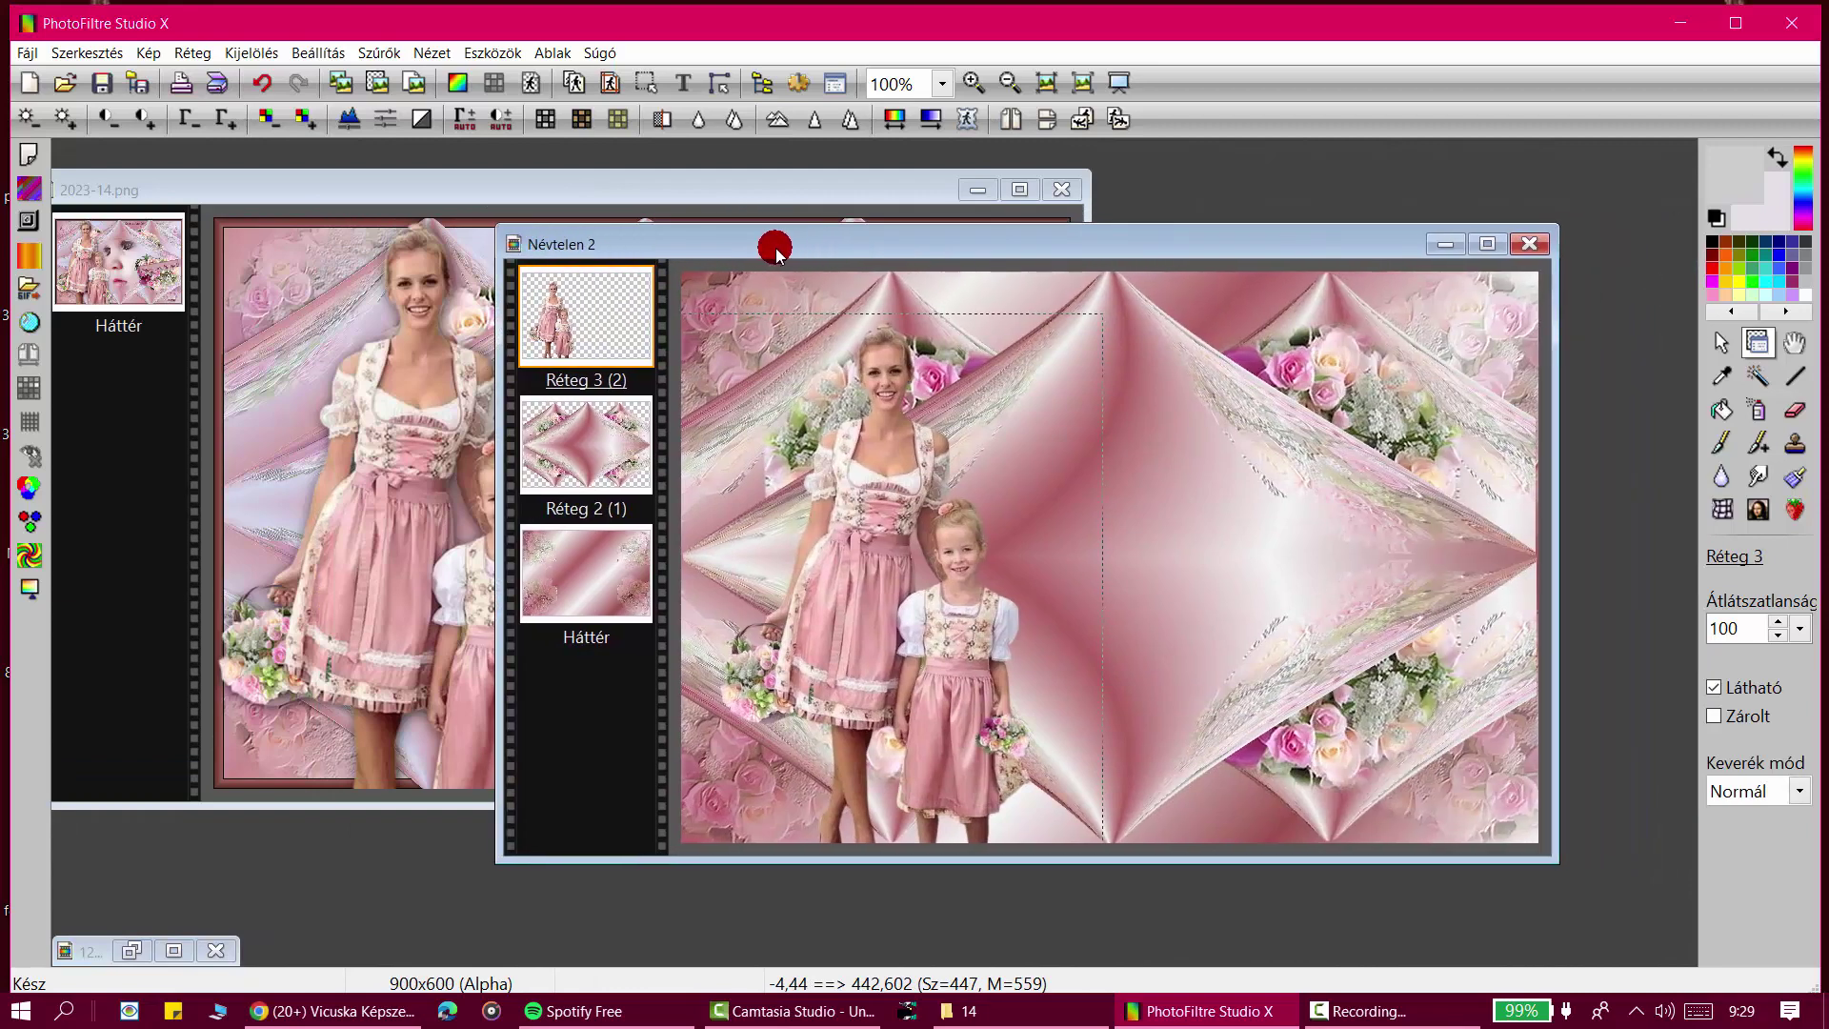
Step: Enlarge the mother and daughter layer proportionally to about 582 × 728 px with a free transform
{"action": "right_click", "coordinate": [586, 320]}
{"action": "left_click", "coordinate": [658, 524]}
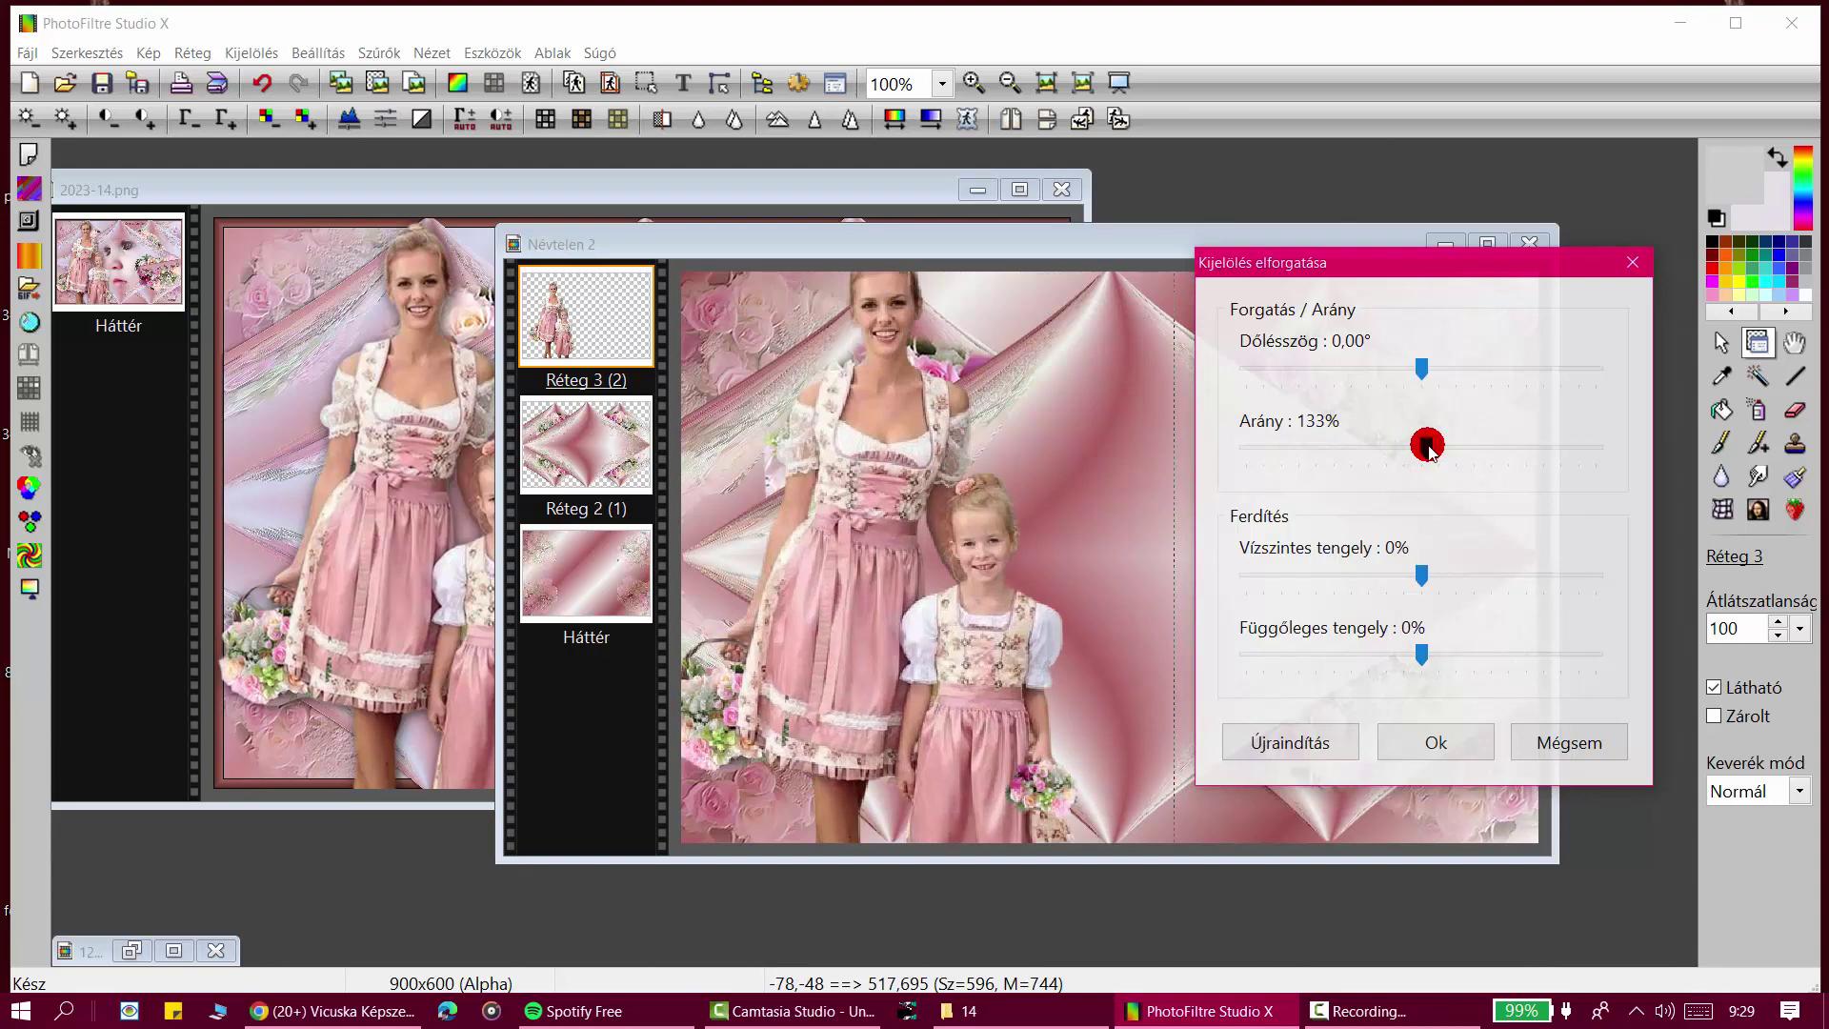
{"action": "left_click", "coordinate": [1453, 739]}
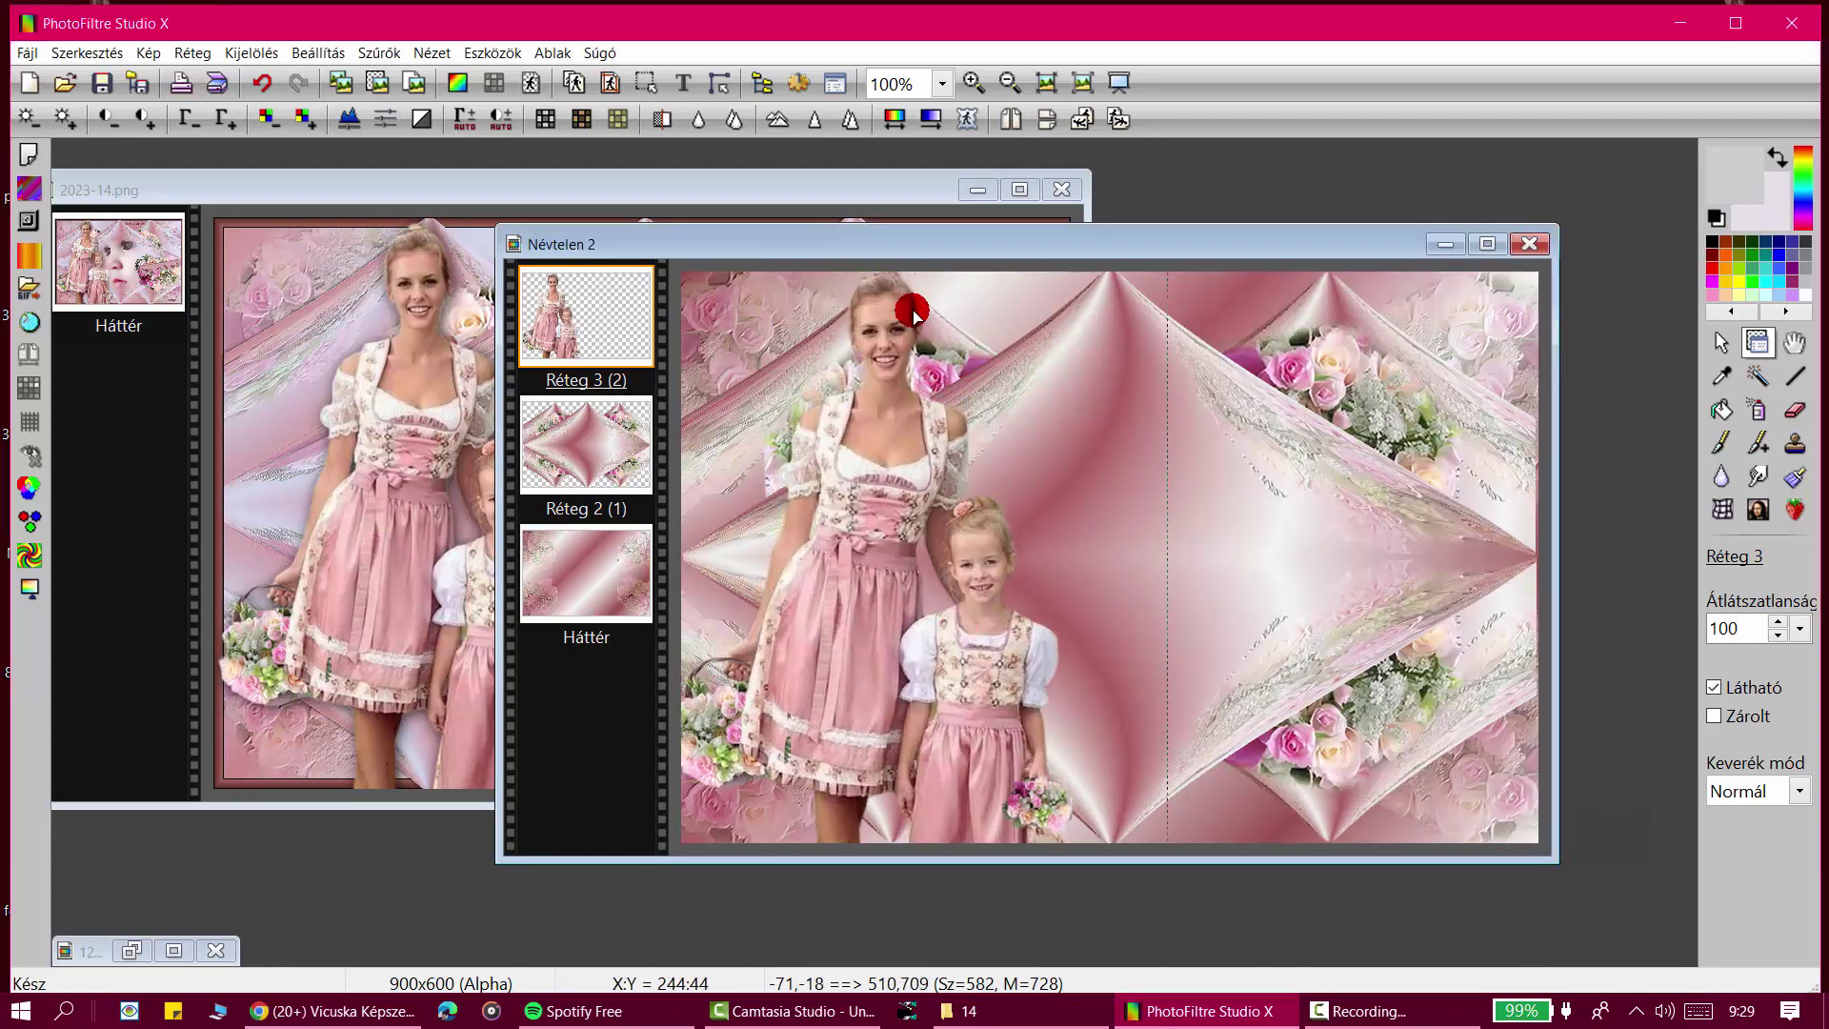
Step: Position the enlarged mother and daughter at the composition's left edge with their legs cropped, following 2023-14.png
{"action": "left_click_drag", "start_coordinate": [896, 244], "coordinate": [1070, 212]}
{"action": "mouse_move", "coordinate": [1177, 637]}
{"action": "left_mouse_down"}
{"action": "mouse_move", "coordinate": [1156, 645]}
{"action": "mouse_move", "coordinate": [1181, 665]}
{"action": "left_mouse_up"}
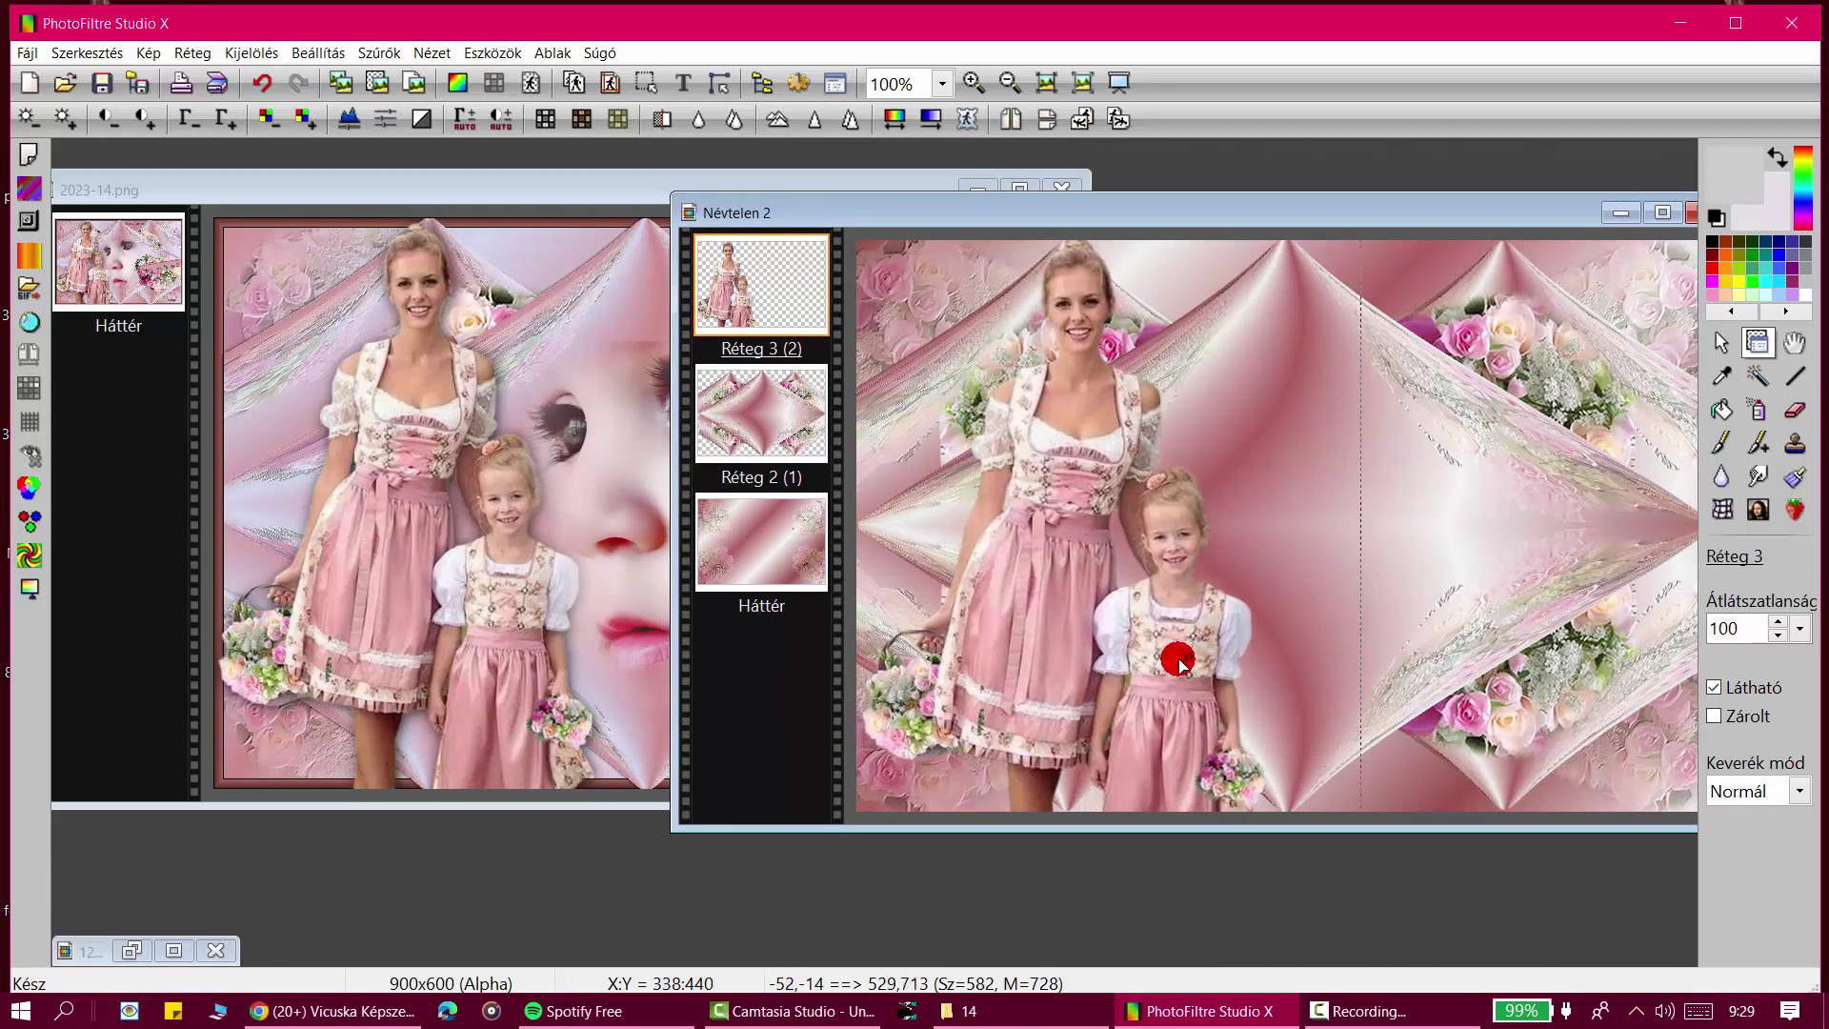
{"action": "left_click_drag", "start_coordinate": [1182, 665], "coordinate": [1168, 645]}
{"action": "left_click_drag", "start_coordinate": [791, 211], "coordinate": [413, 199]}
{"action": "left_click_drag", "start_coordinate": [781, 719], "coordinate": [817, 764]}
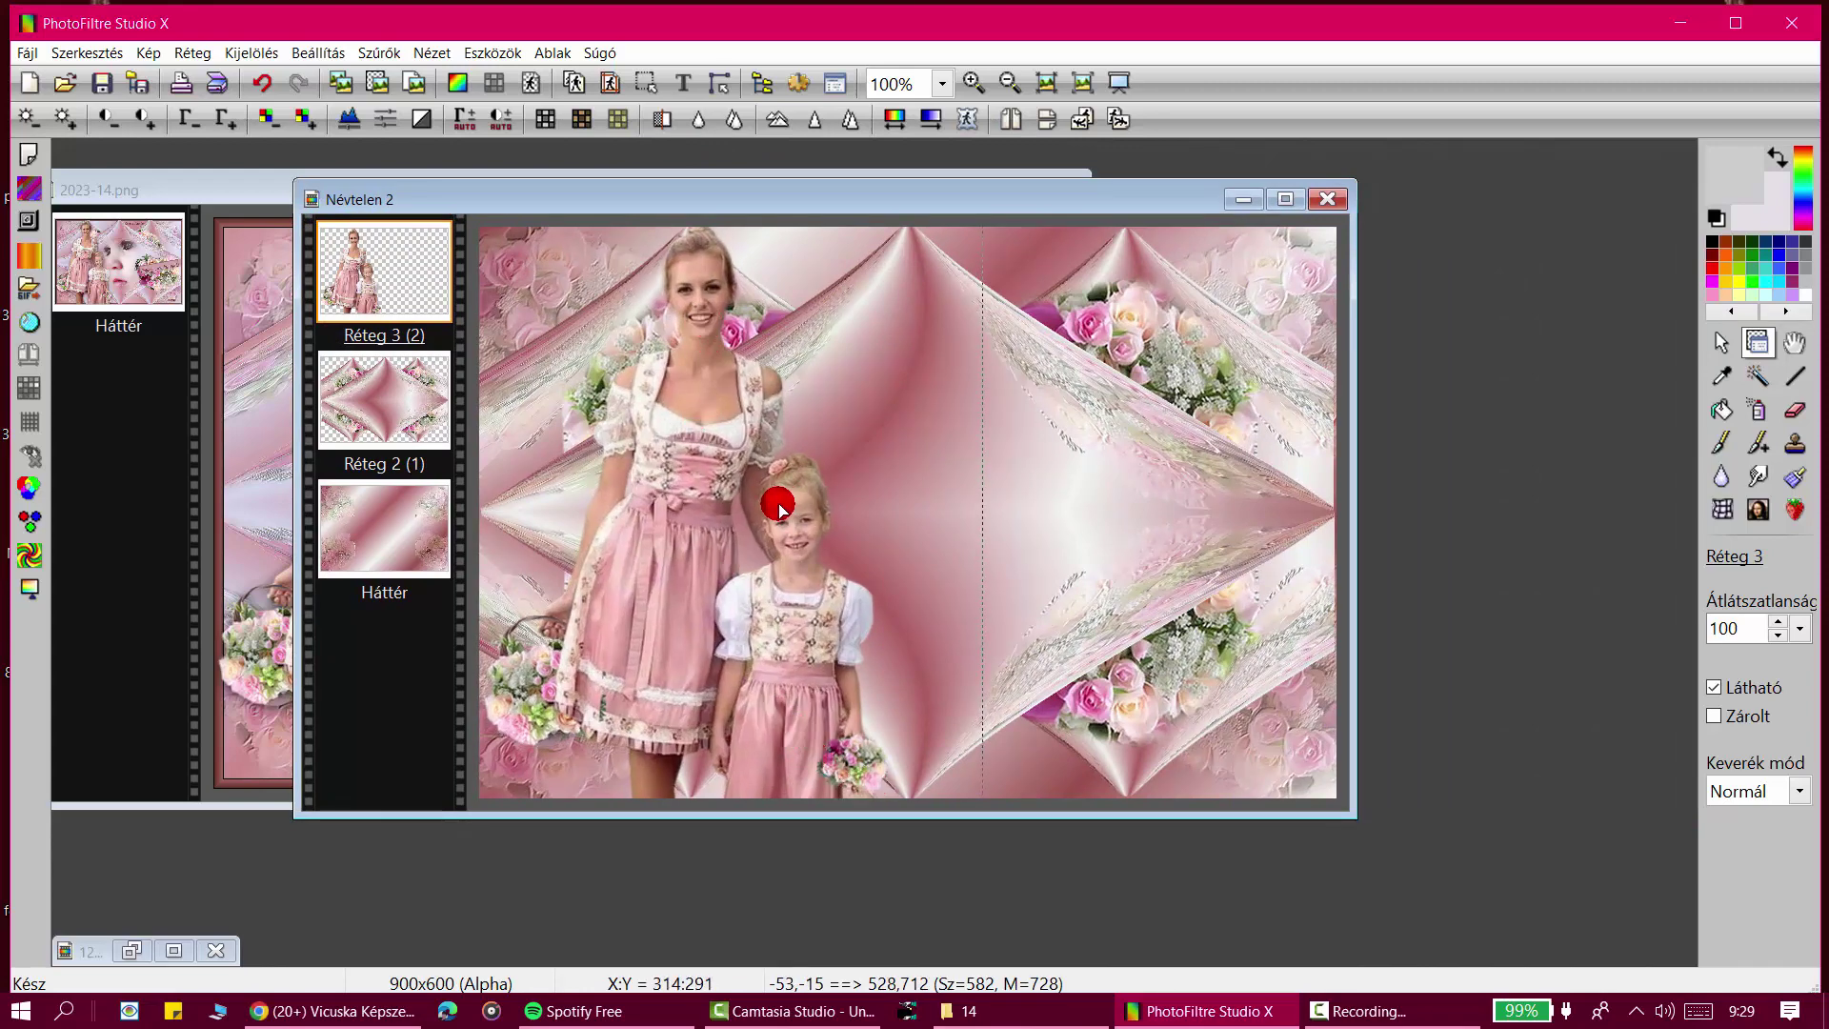
{"action": "left_click_drag", "start_coordinate": [779, 510], "coordinate": [777, 510]}
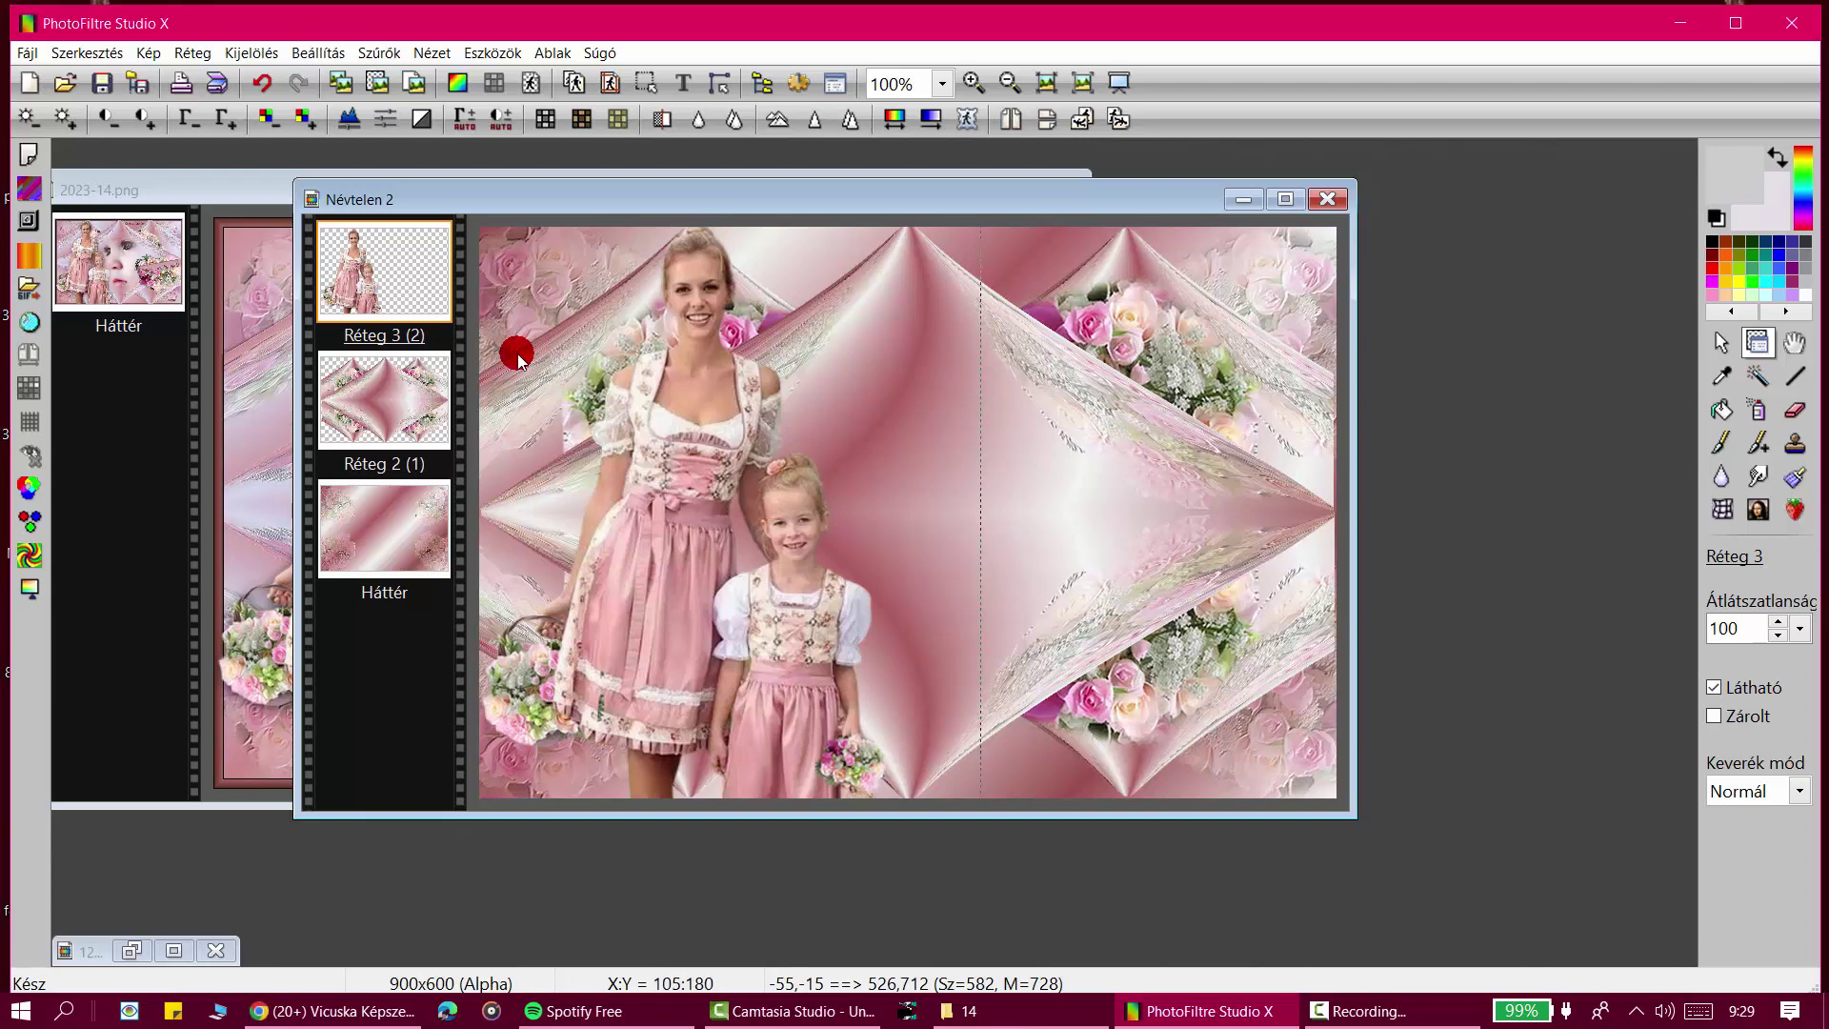
Step: Open 343.png, copy the child's face, and paste it as a new layer in the composition
{"action": "left_click", "coordinate": [64, 81]}
{"action": "left_click_drag", "start_coordinate": [1160, 291], "coordinate": [1155, 367]}
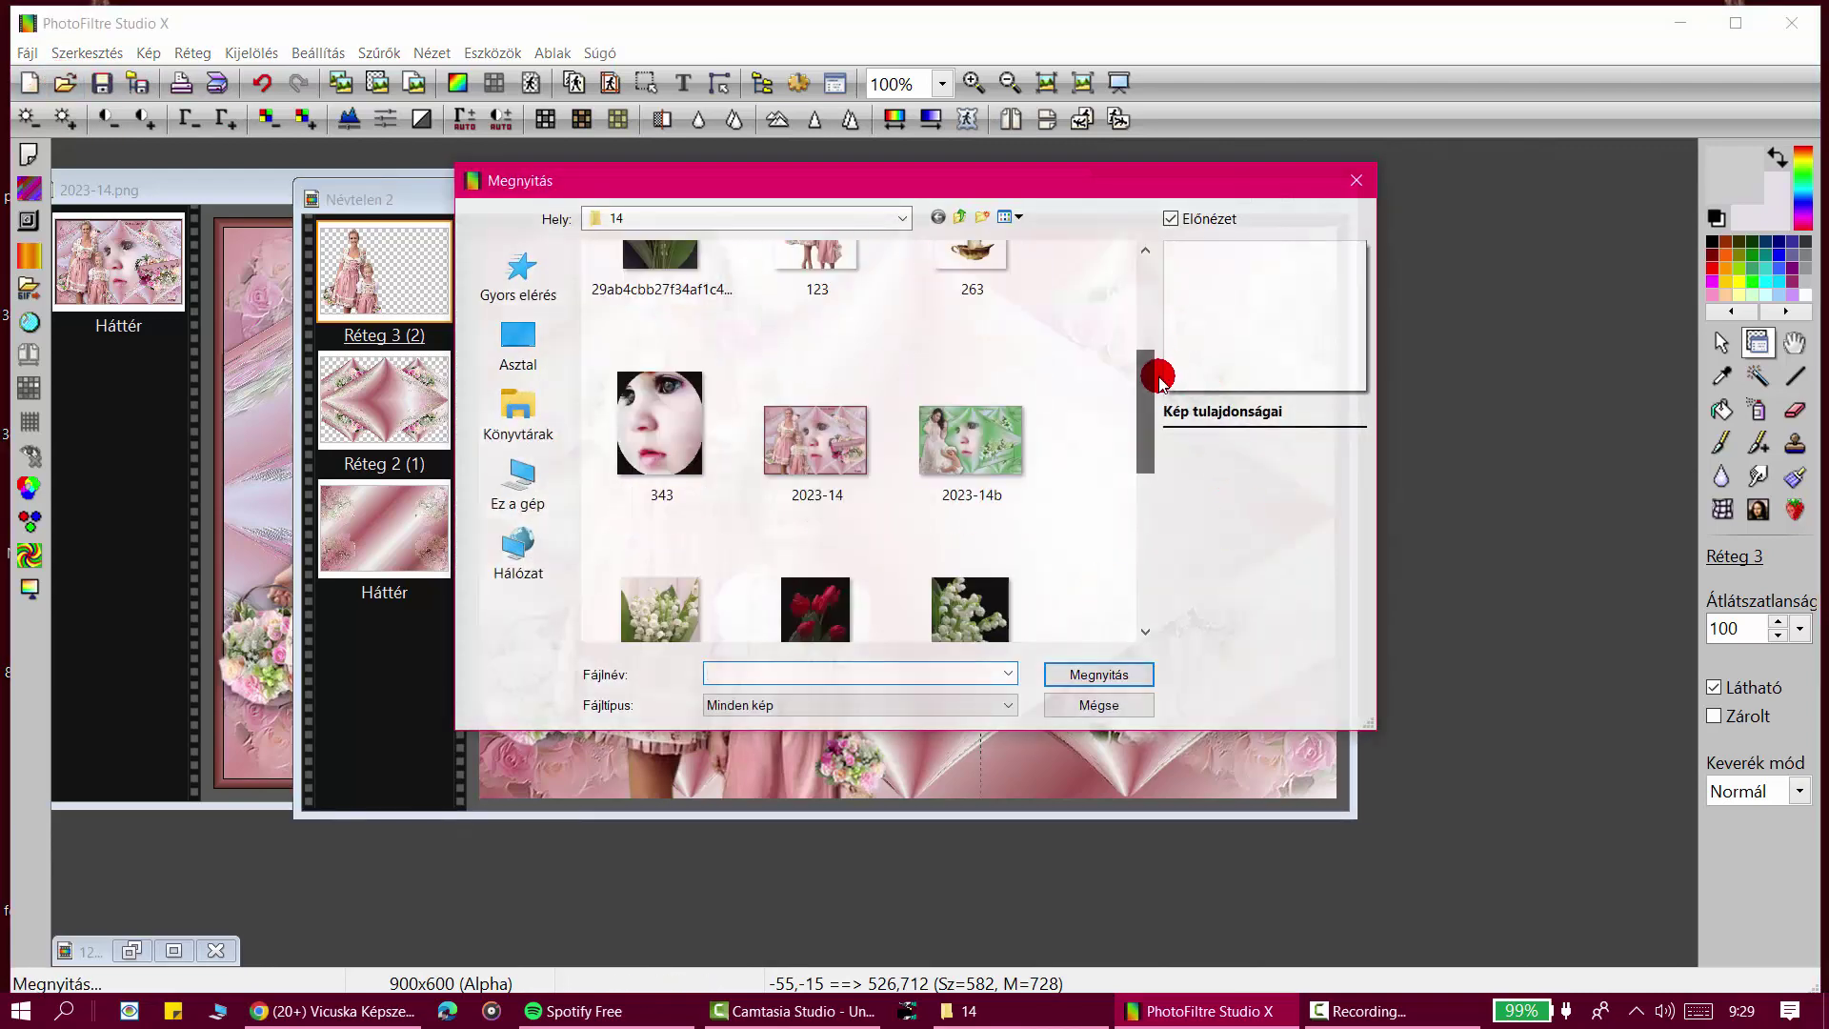
{"action": "scroll", "coordinate": [673, 409], "scroll_direction": "down", "scroll_amount": 1}
{"action": "left_click", "coordinate": [645, 386]}
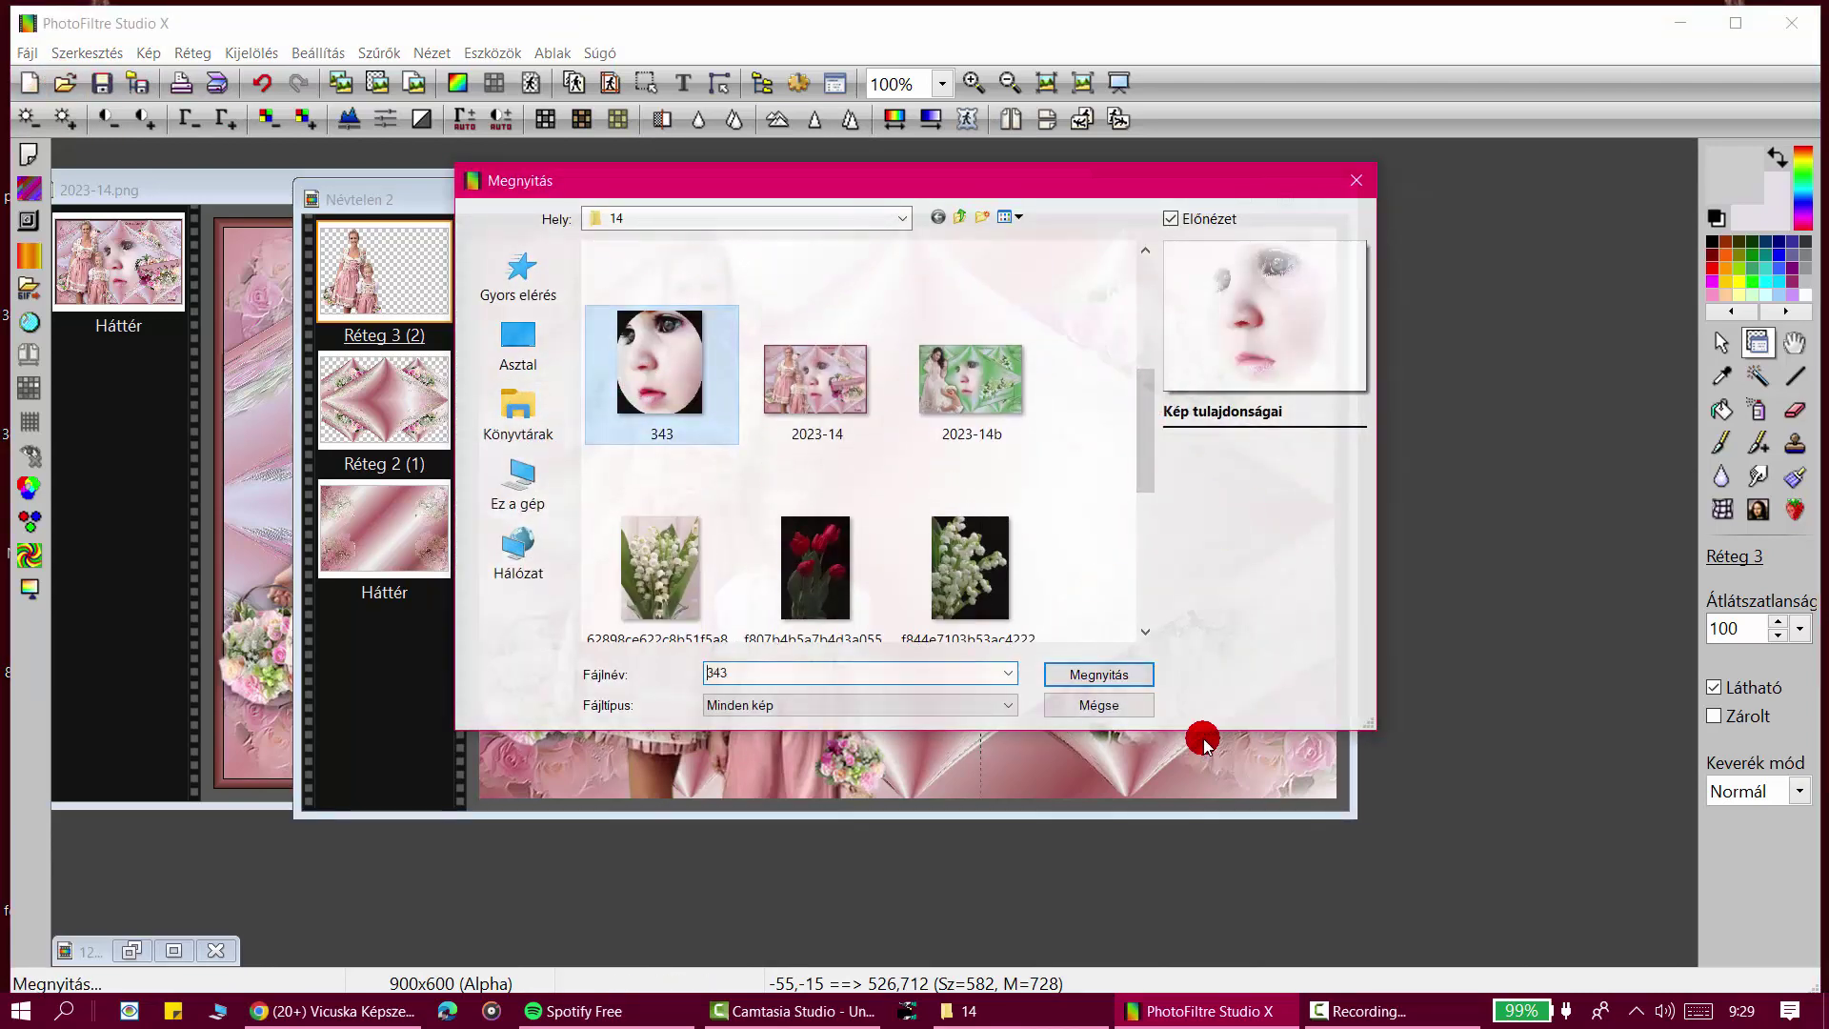
{"action": "left_click", "coordinate": [1143, 676]}
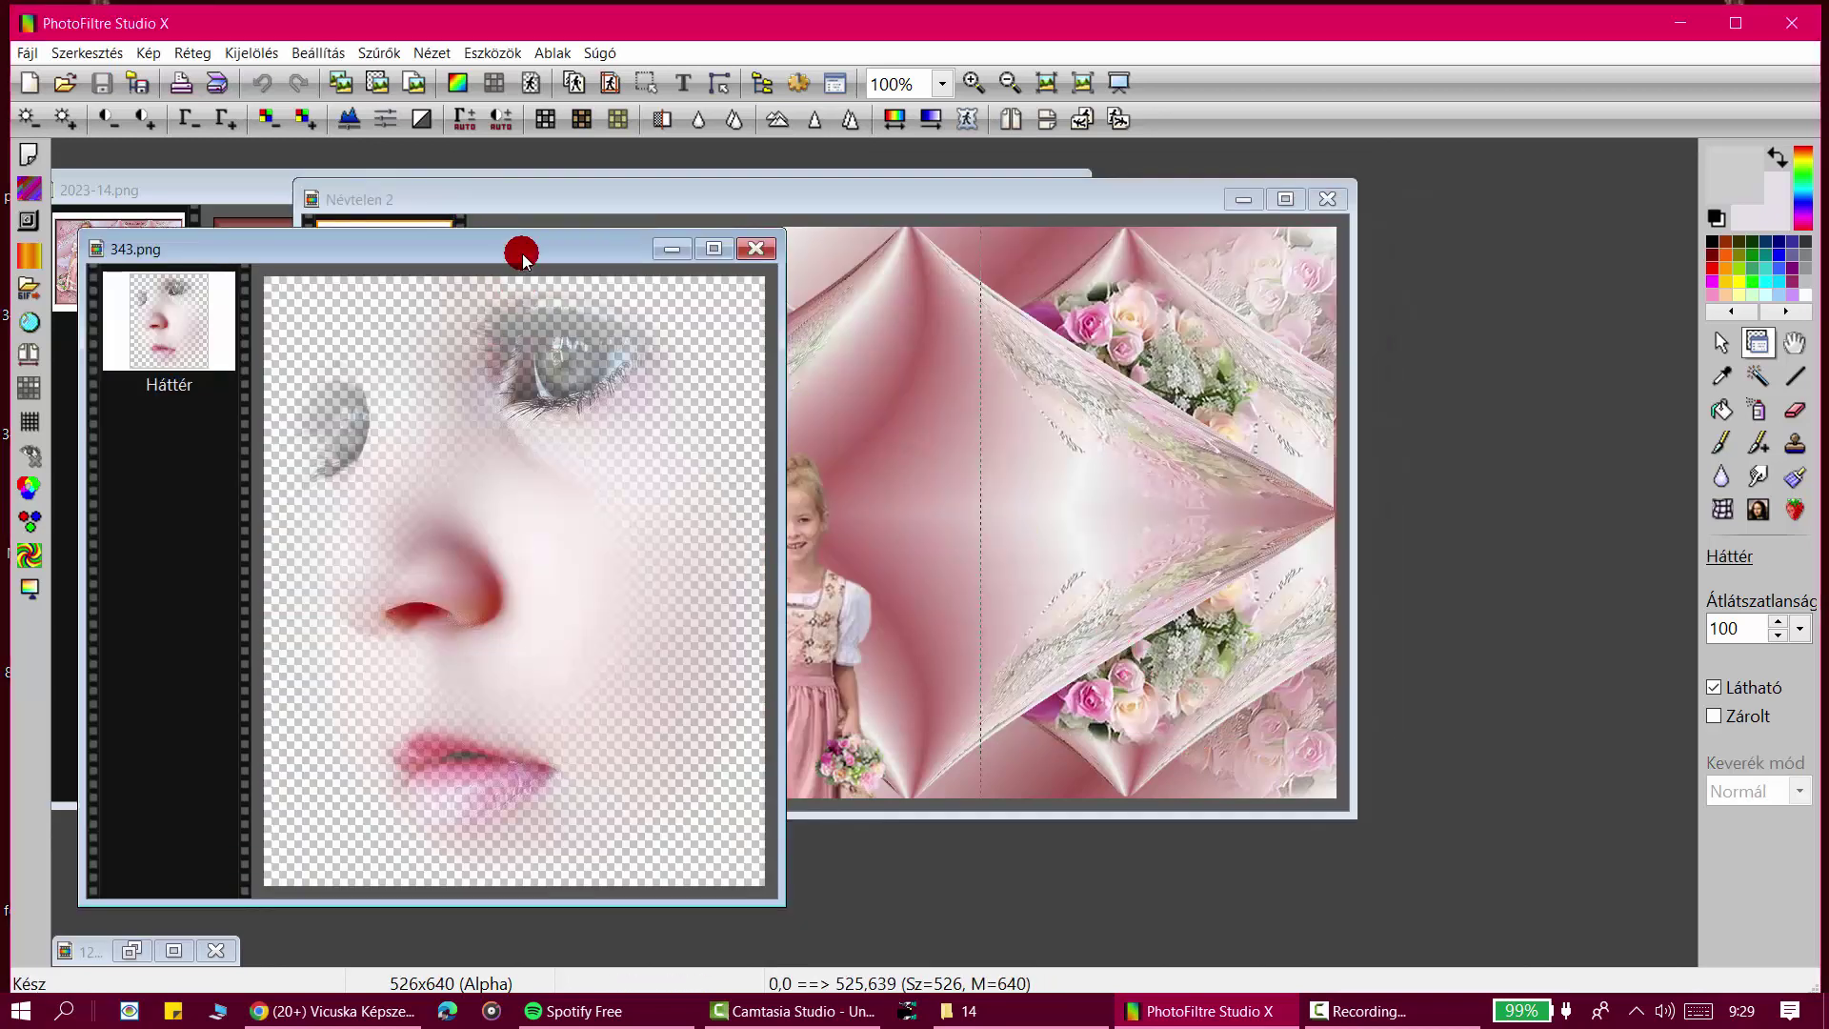
{"action": "right_click", "coordinate": [523, 253]}
{"action": "left_click", "coordinate": [583, 347]}
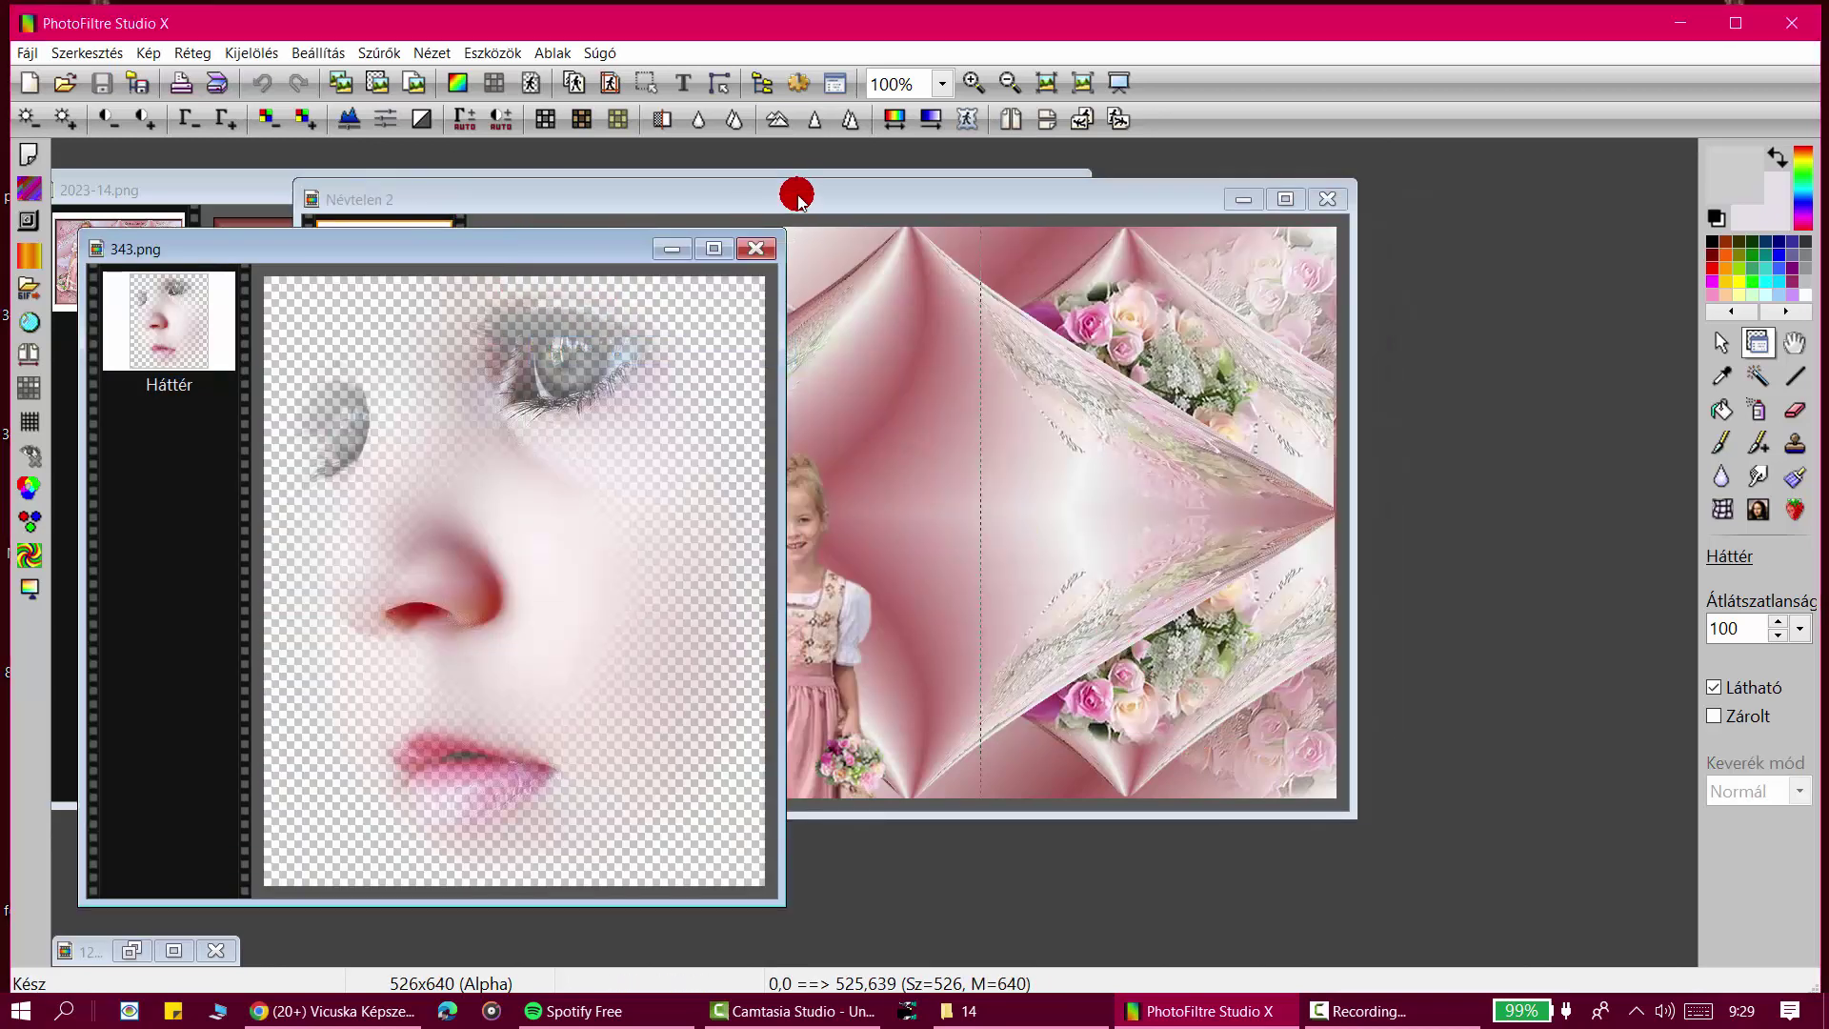
{"action": "right_click", "coordinate": [798, 191]}
{"action": "left_click", "coordinate": [916, 367]}
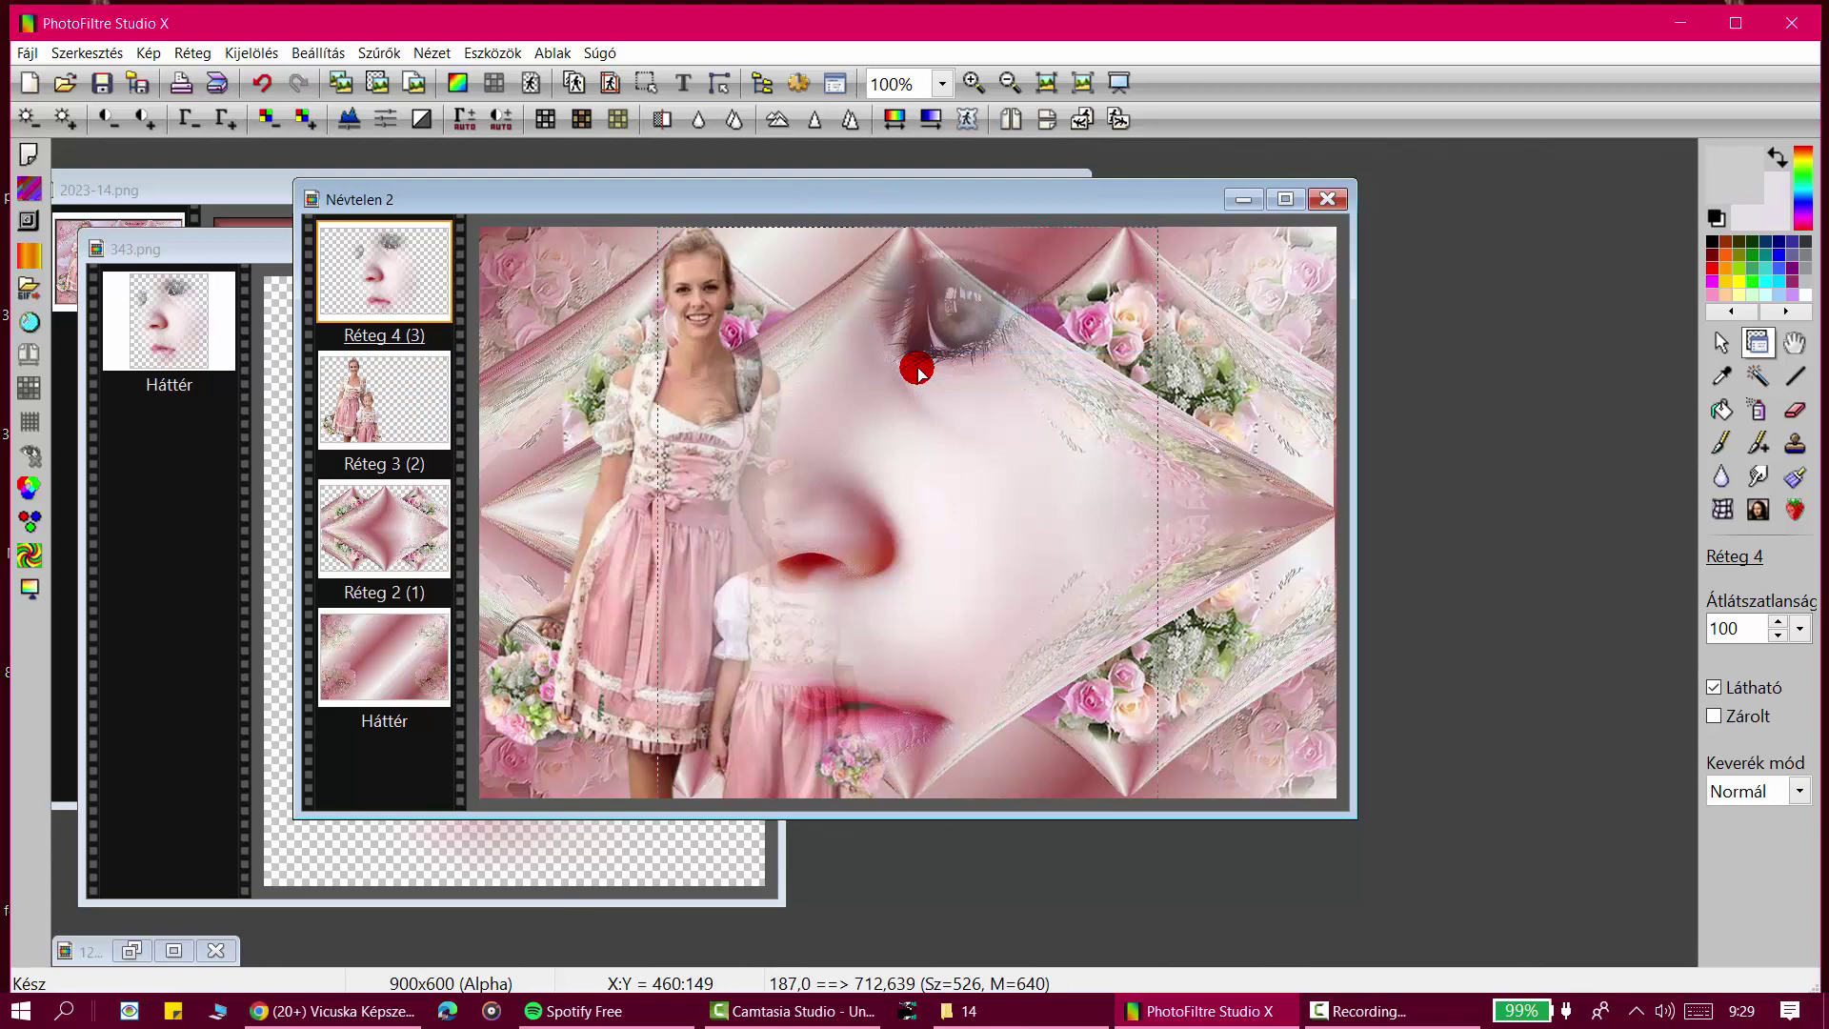
Step: Scale the face layer to 70% with a free transform
{"action": "right_click", "coordinate": [381, 254]}
{"action": "left_click", "coordinate": [461, 483]}
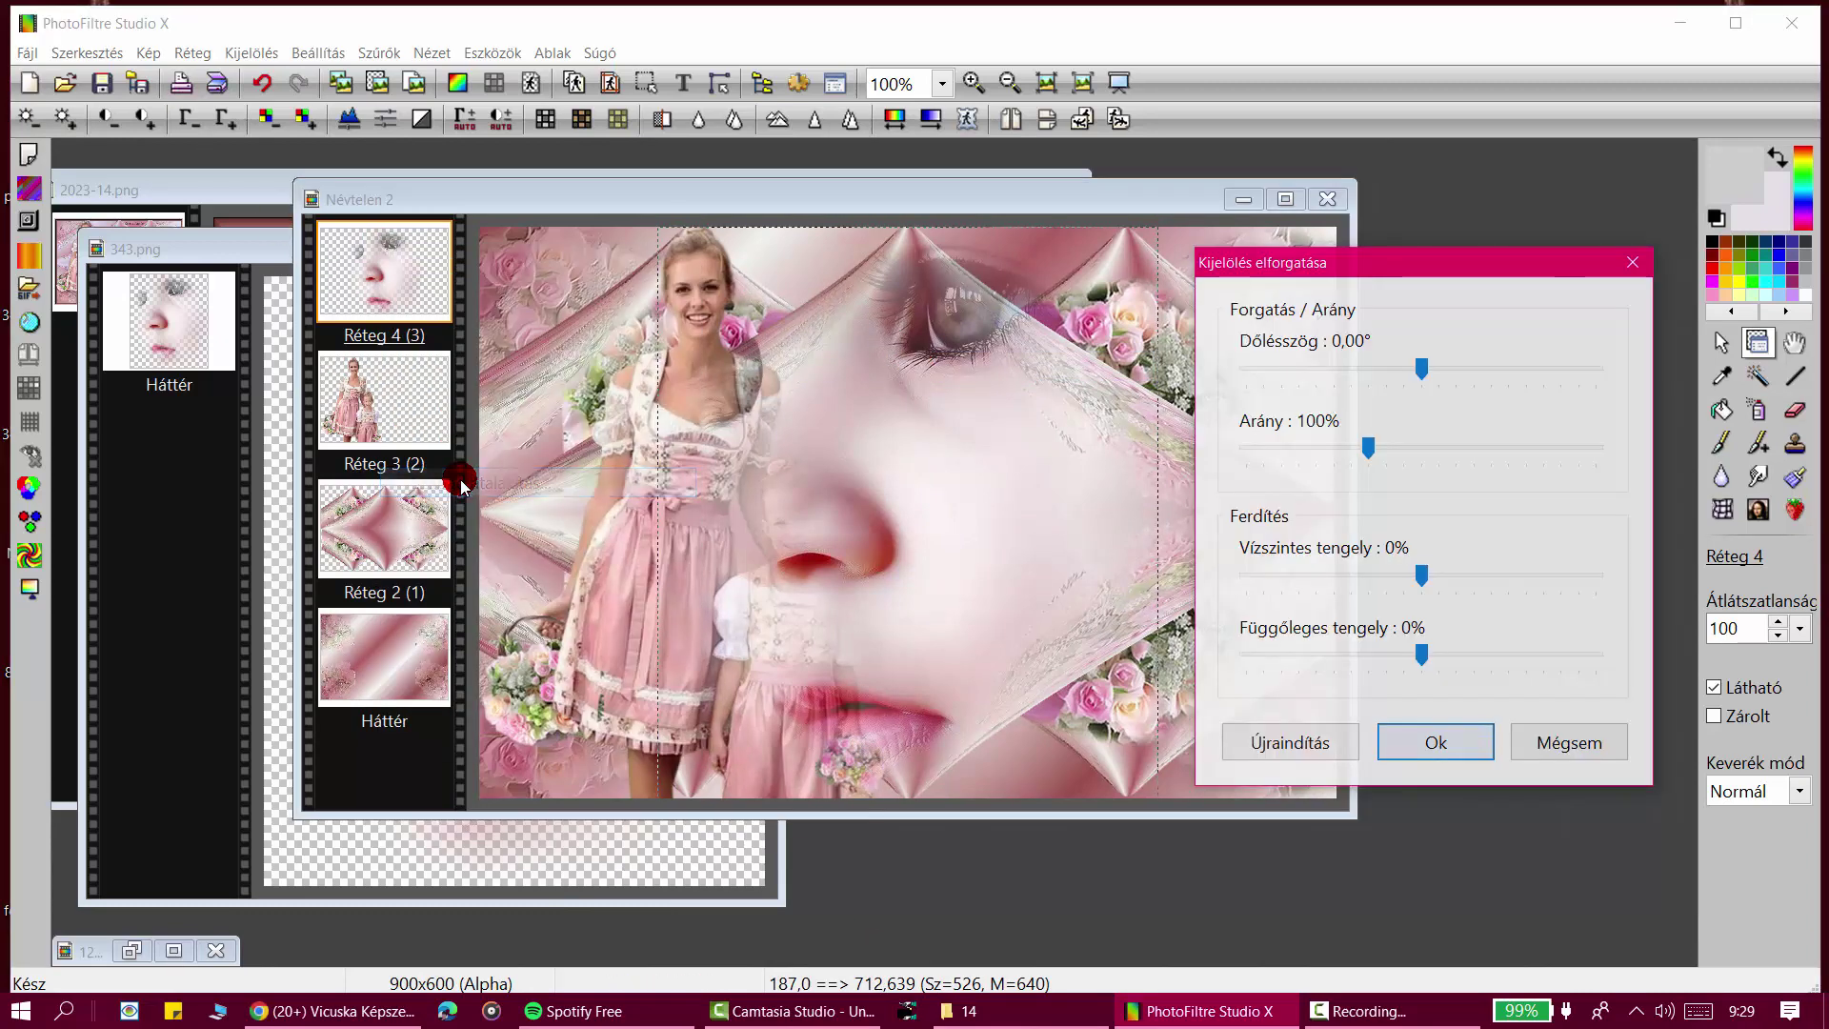
{"action": "left_click", "coordinate": [1306, 453]}
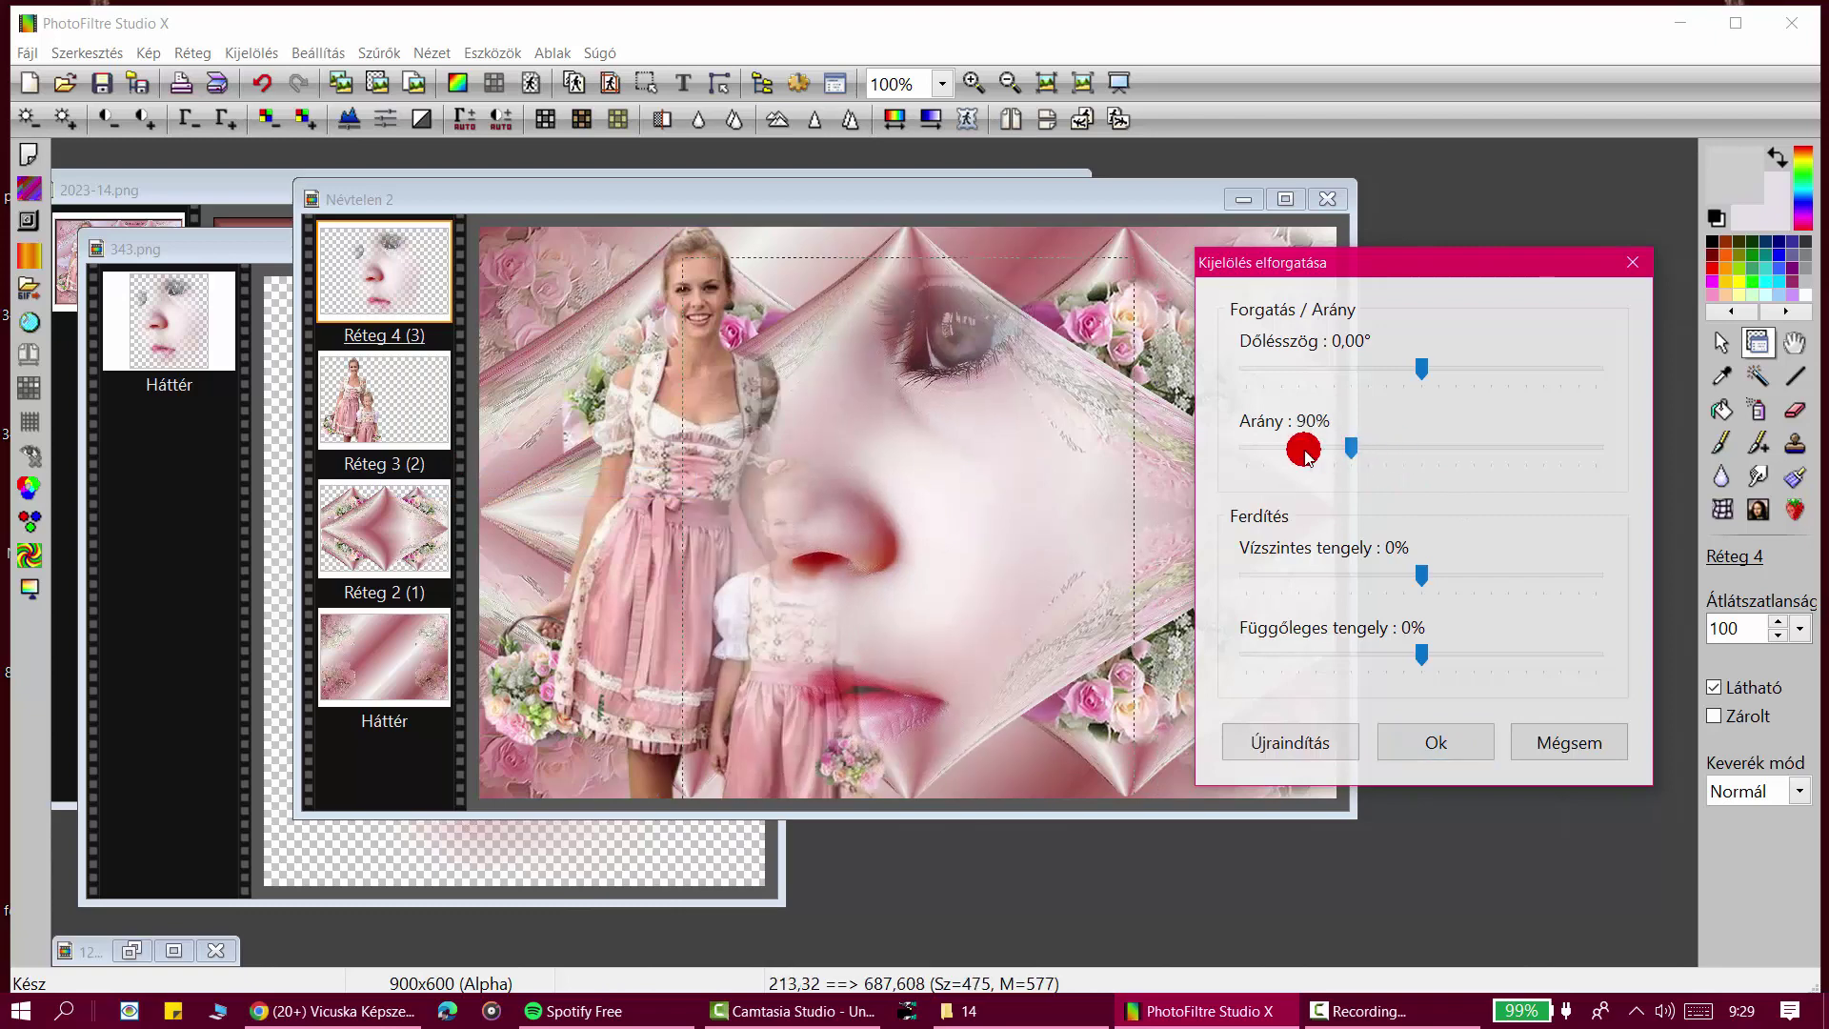
{"action": "left_click", "coordinate": [1305, 455]}
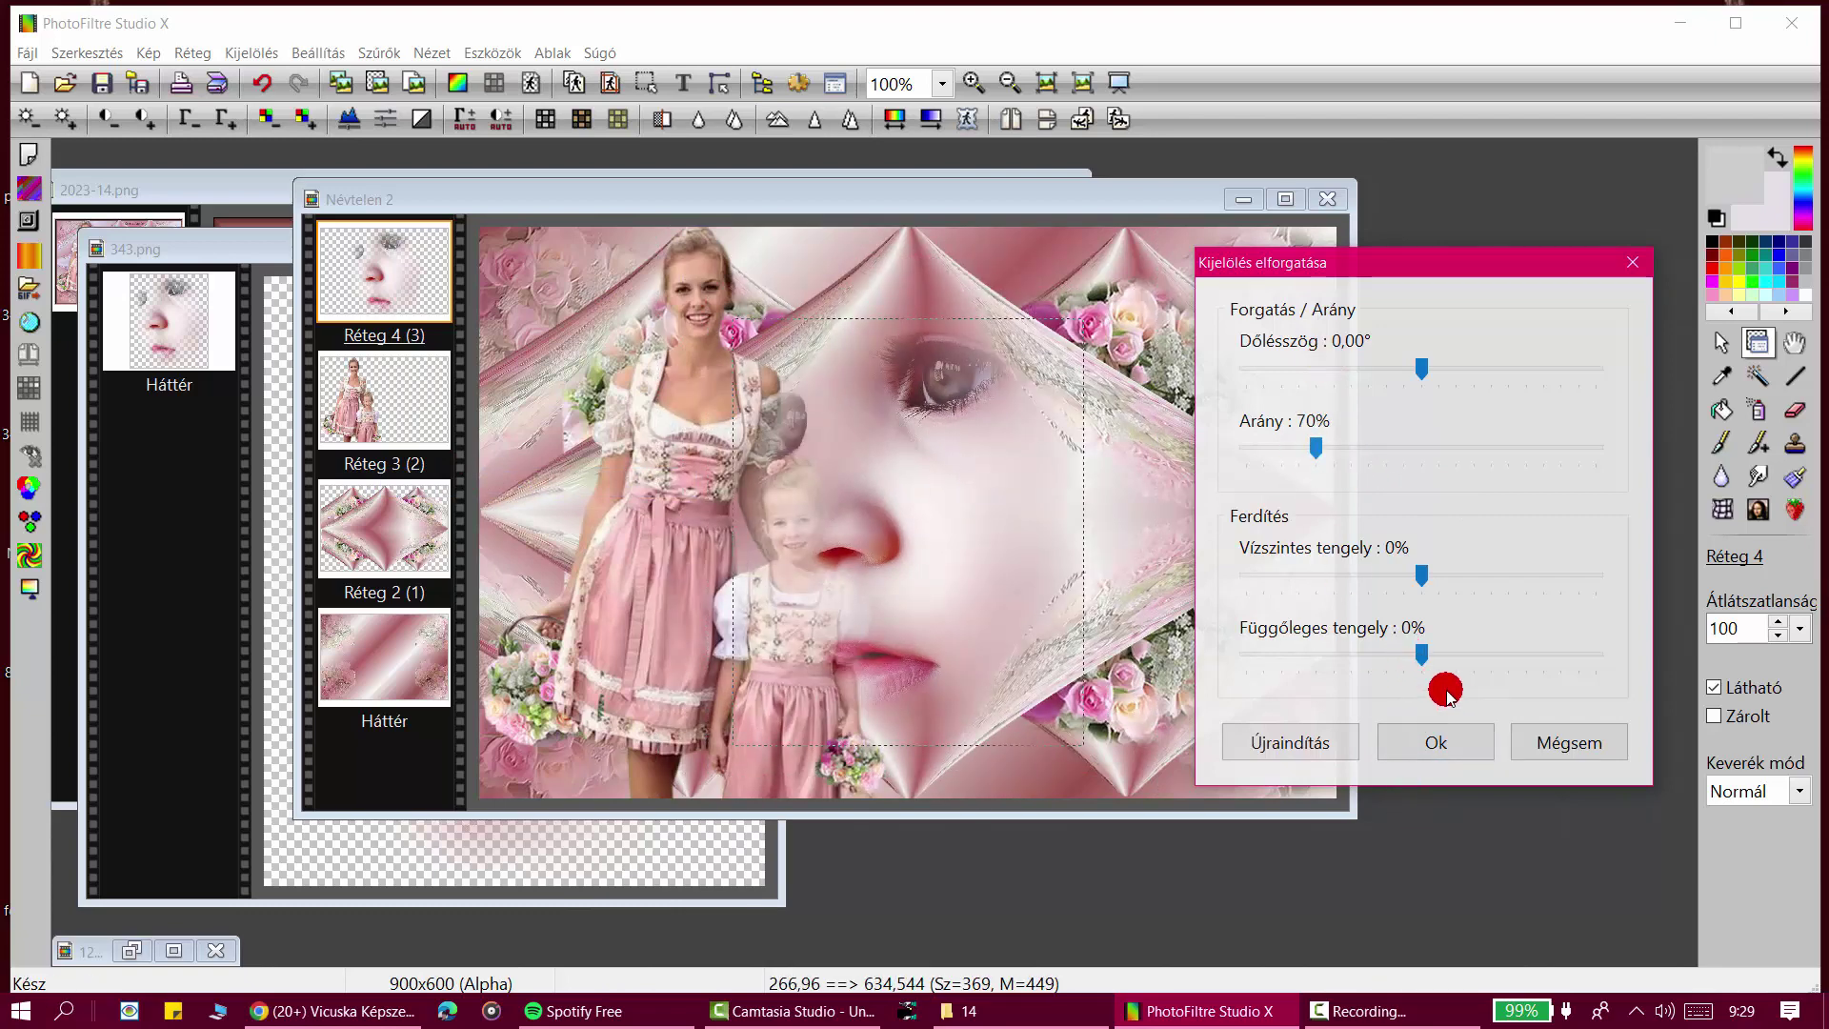
{"action": "left_click", "coordinate": [1444, 745]}
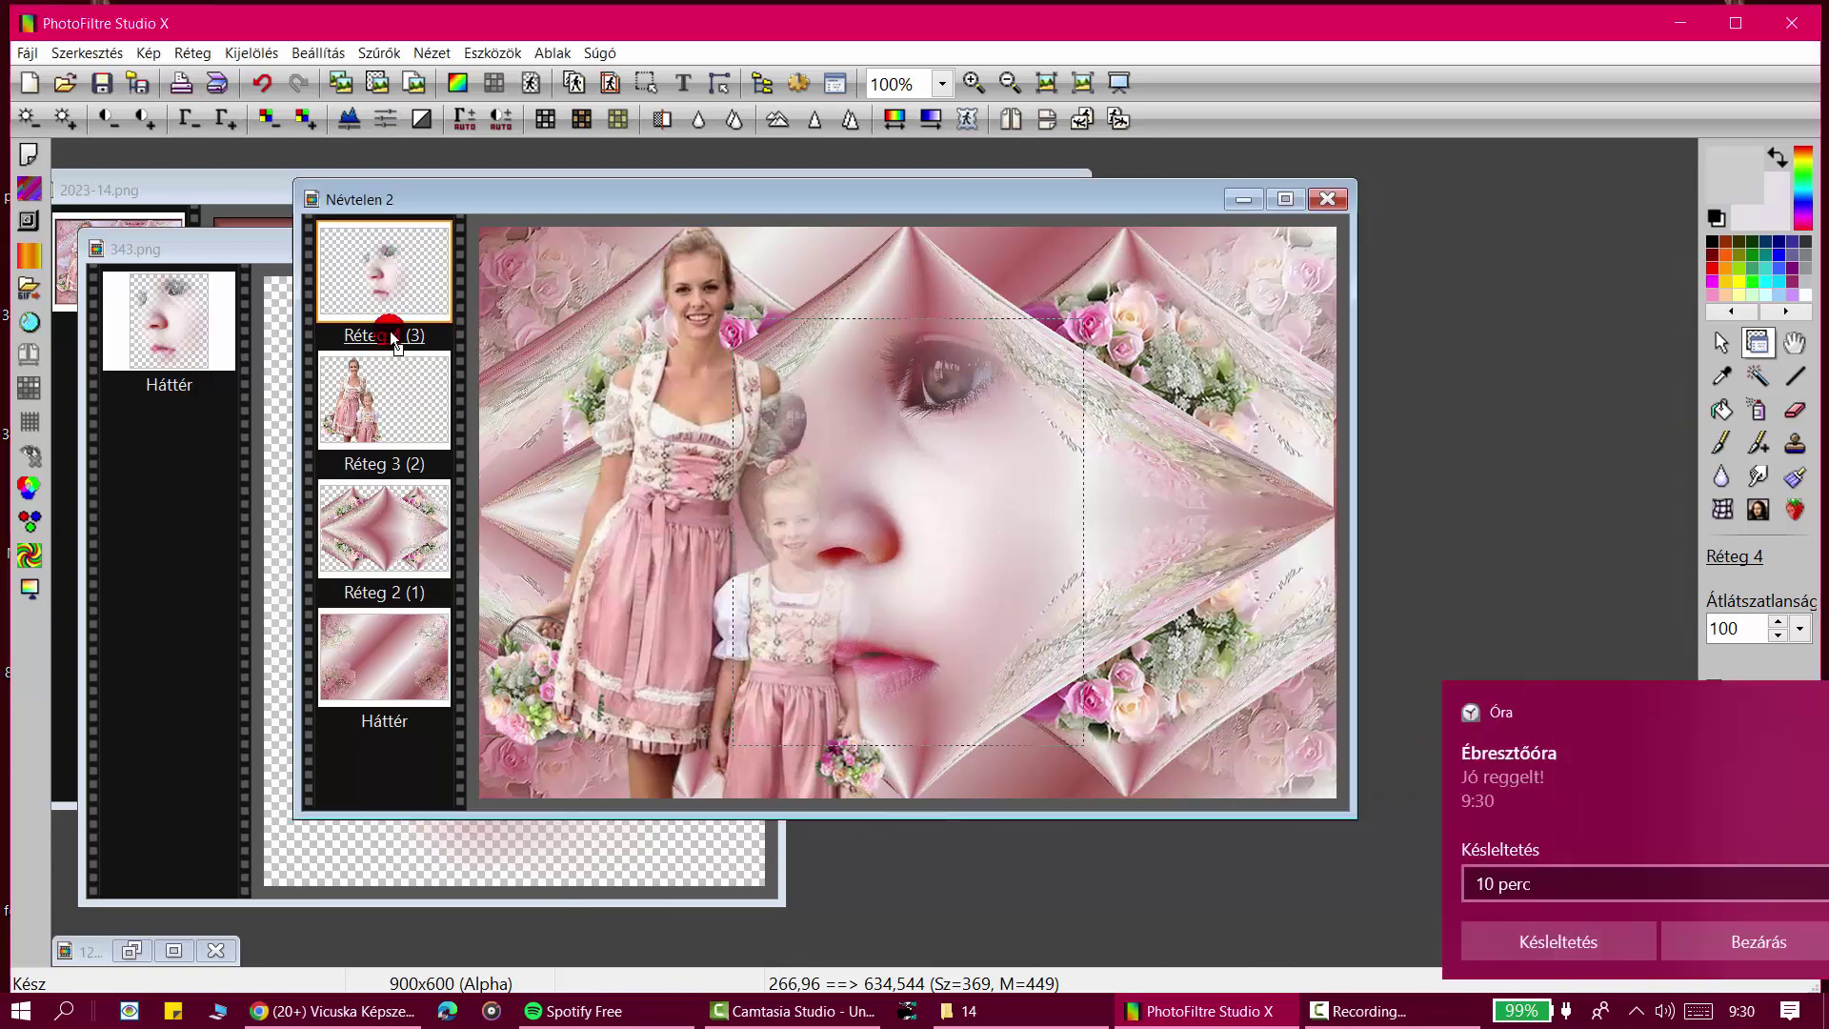
Step: Place the face layer between the mother and daughter layer and the diamond layer, and shift it slightly right and down
{"action": "left_click_drag", "start_coordinate": [391, 330], "coordinate": [390, 533]}
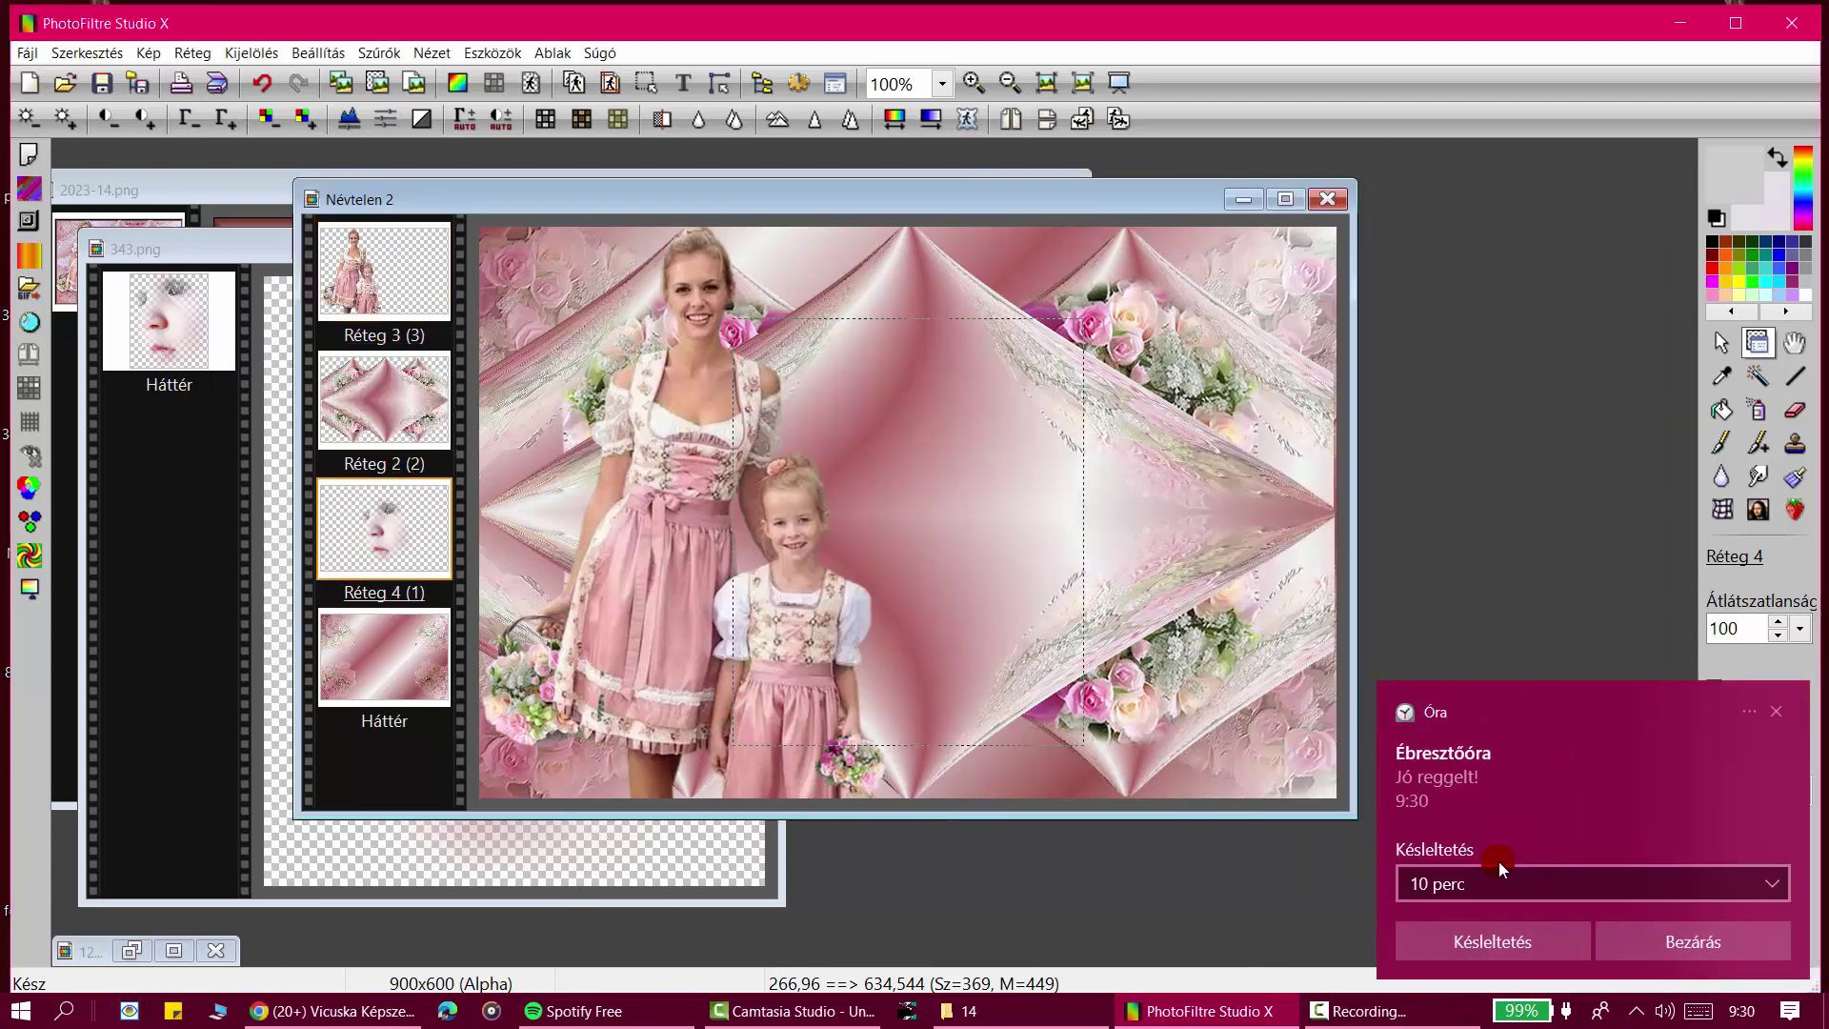
{"action": "left_click", "coordinate": [1778, 706]}
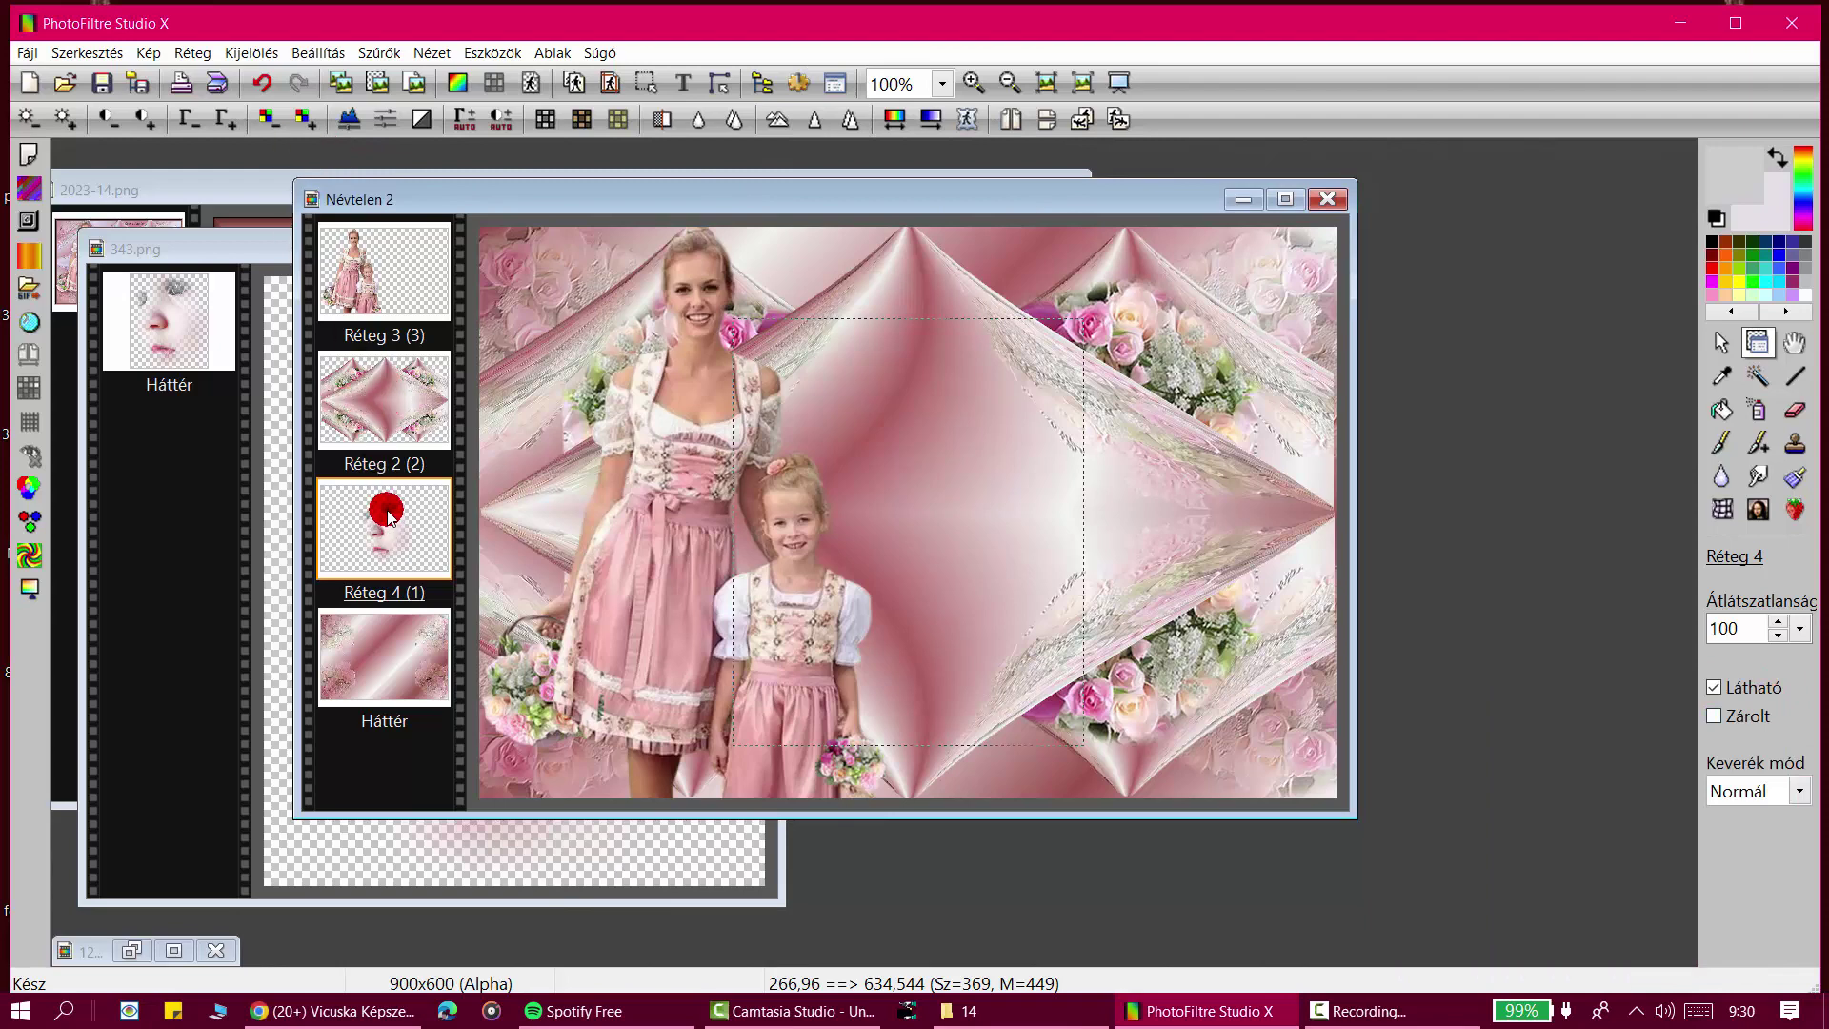
{"action": "left_click_drag", "start_coordinate": [388, 517], "coordinate": [384, 409]}
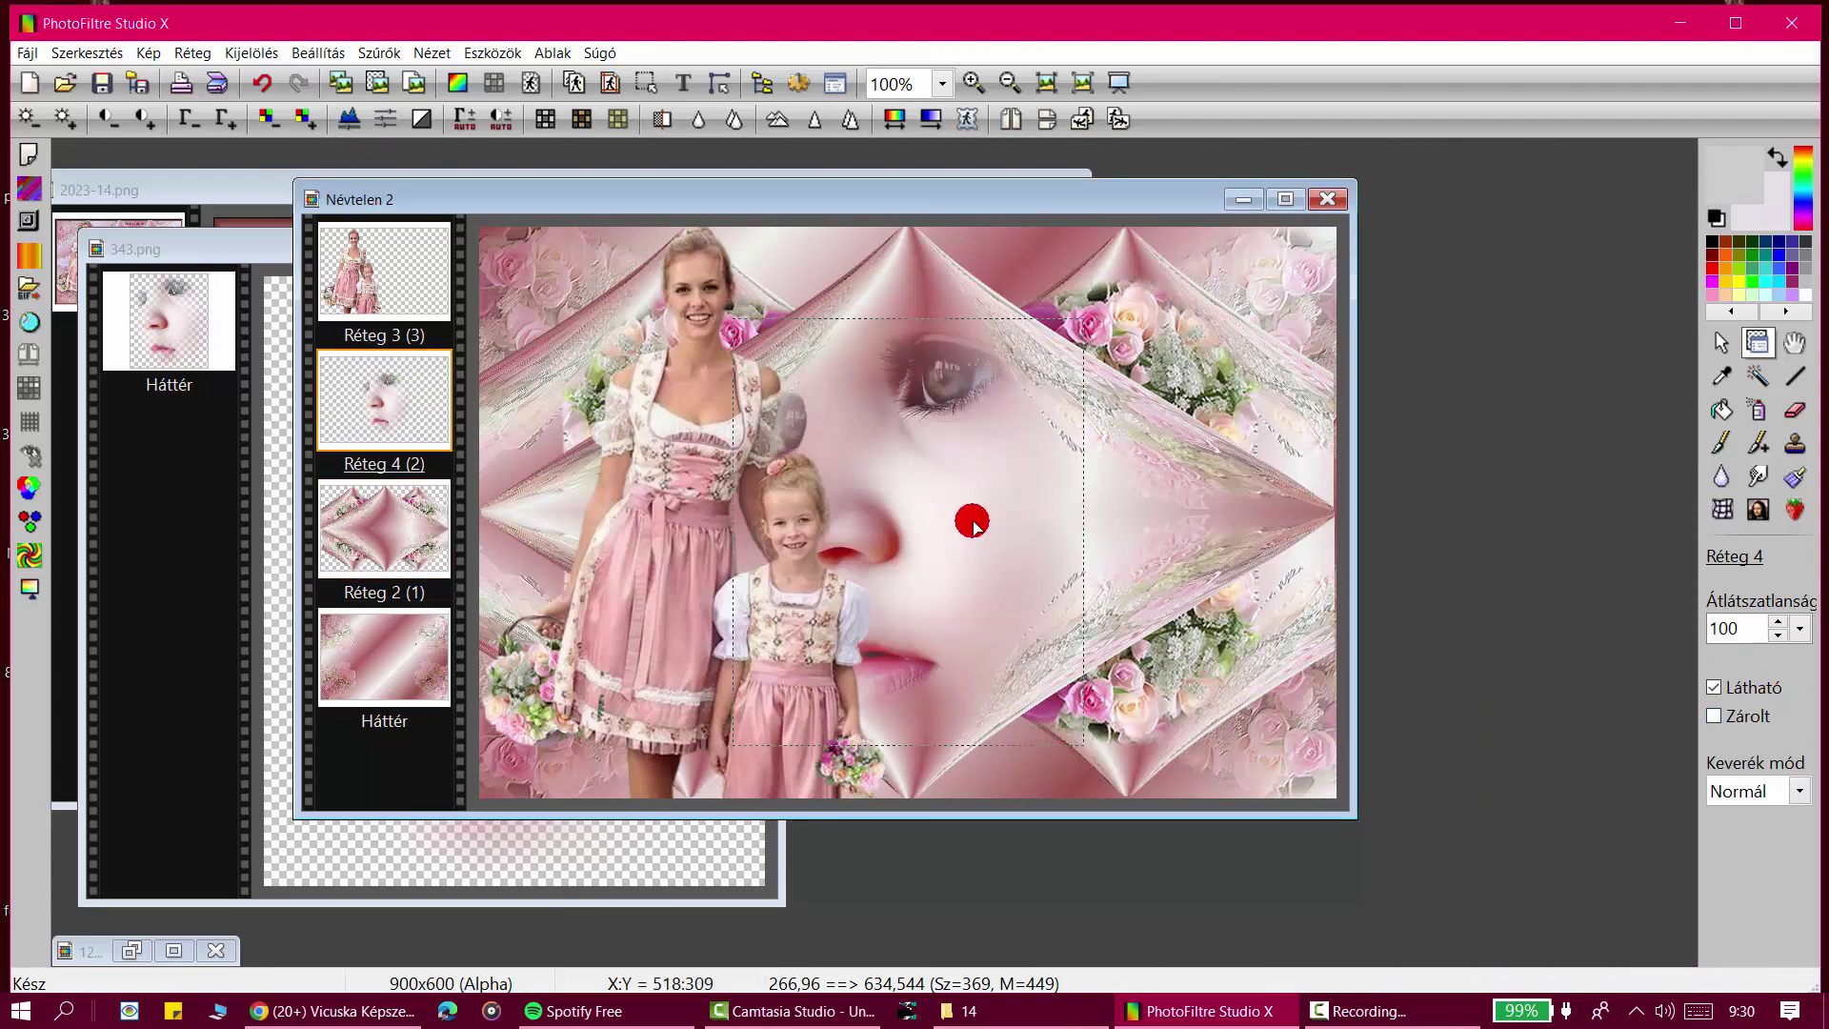
{"action": "left_click_drag", "start_coordinate": [973, 524], "coordinate": [1021, 537]}
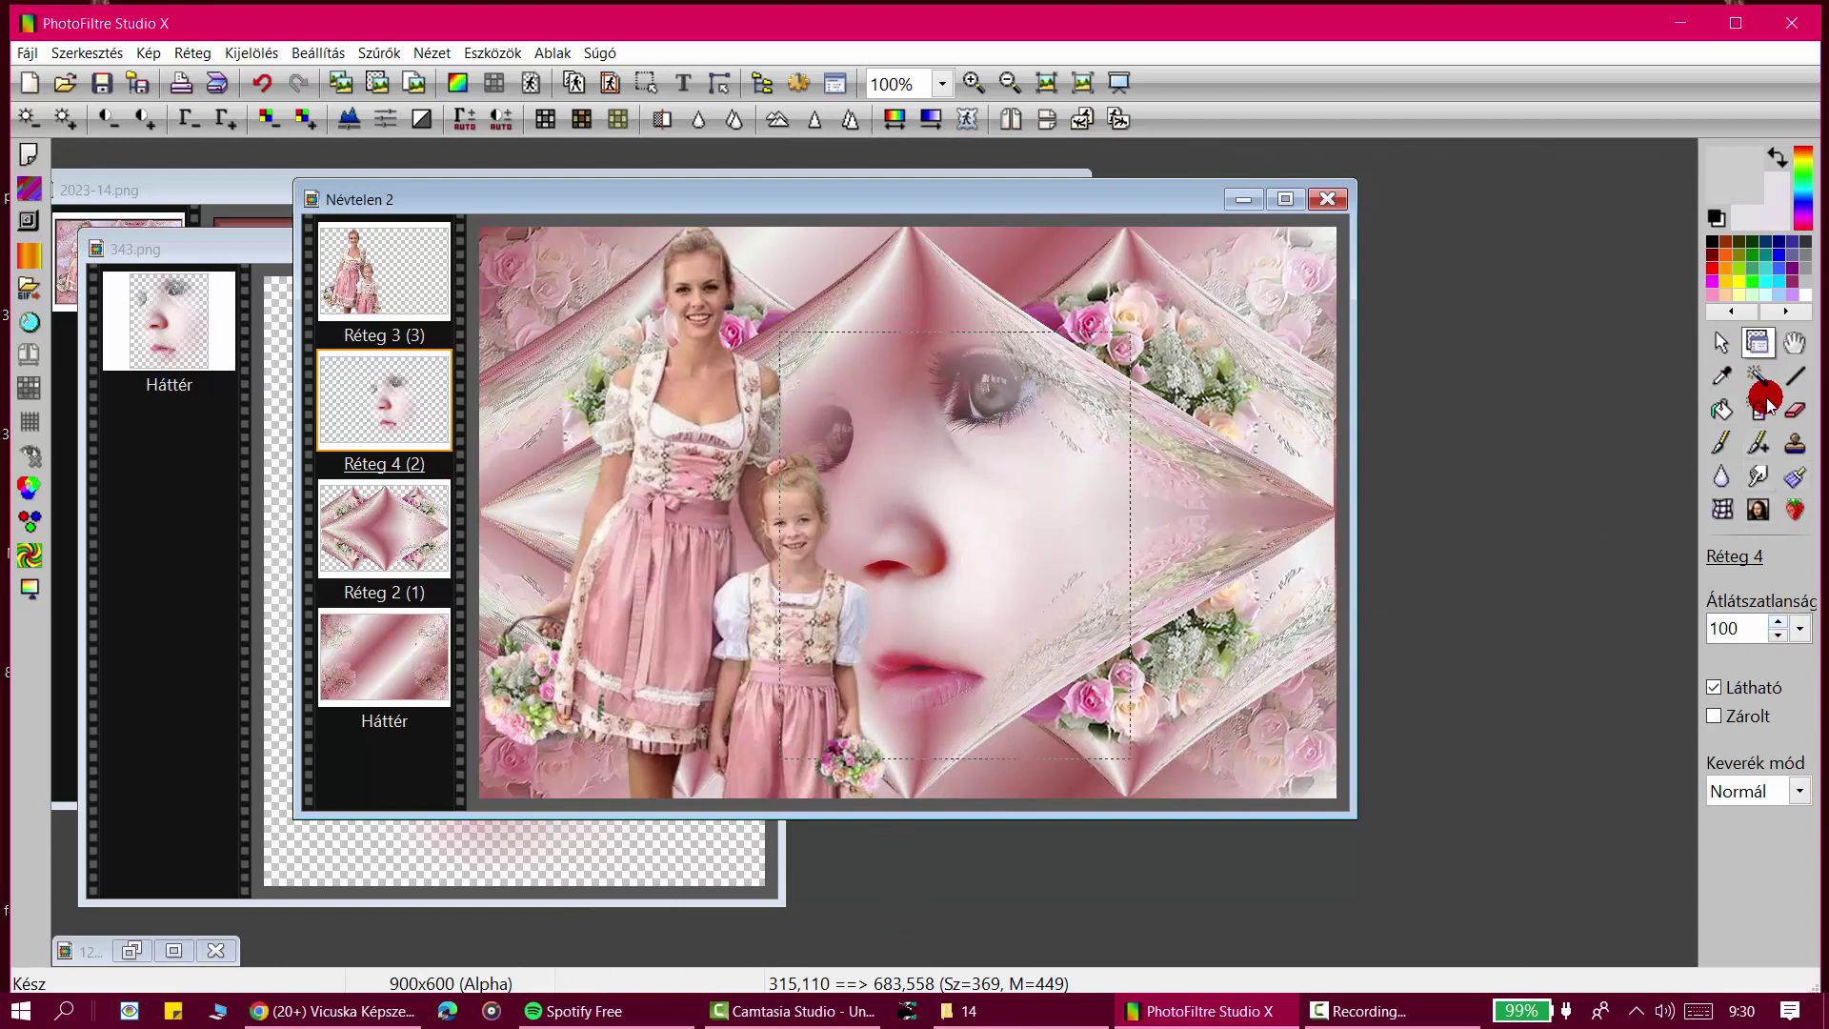
Step: Restore the child's eyes and lips to full strength on the face layer with the inverse Eraser at size 70
{"action": "left_click", "coordinate": [1797, 412]}
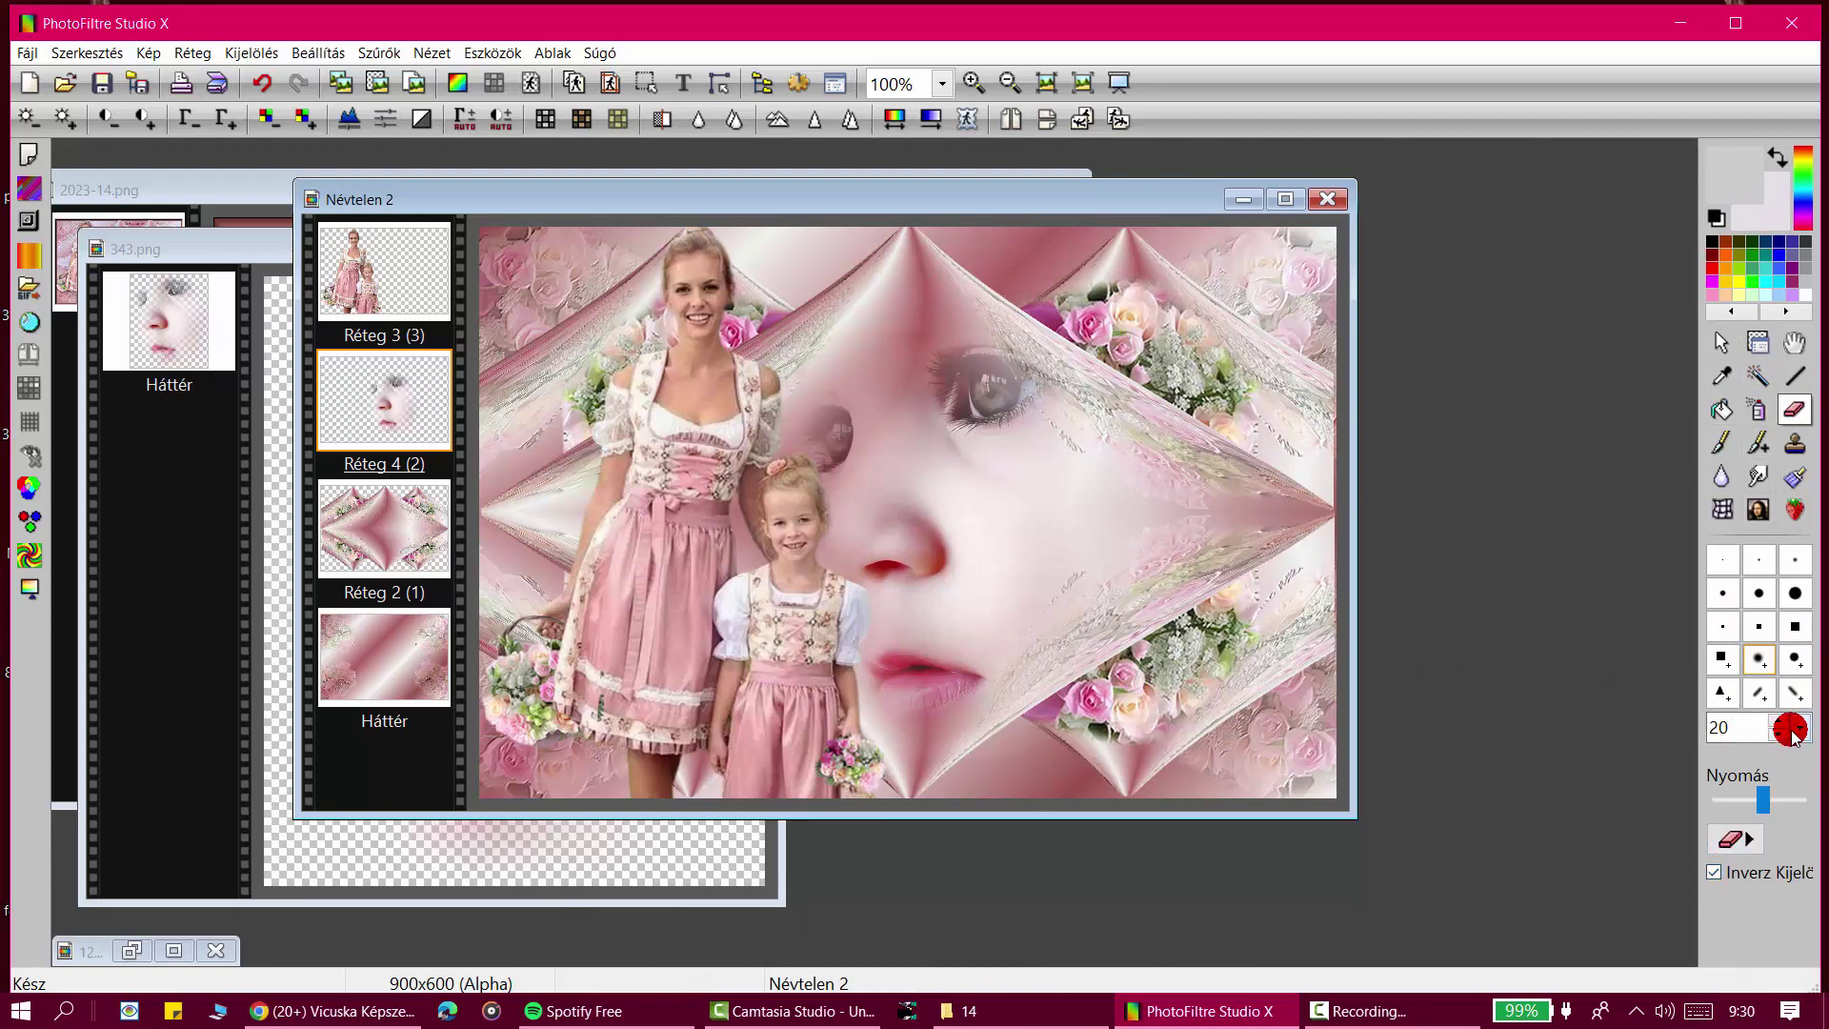
{"action": "left_click_drag", "start_coordinate": [1792, 733], "coordinate": [1767, 514]}
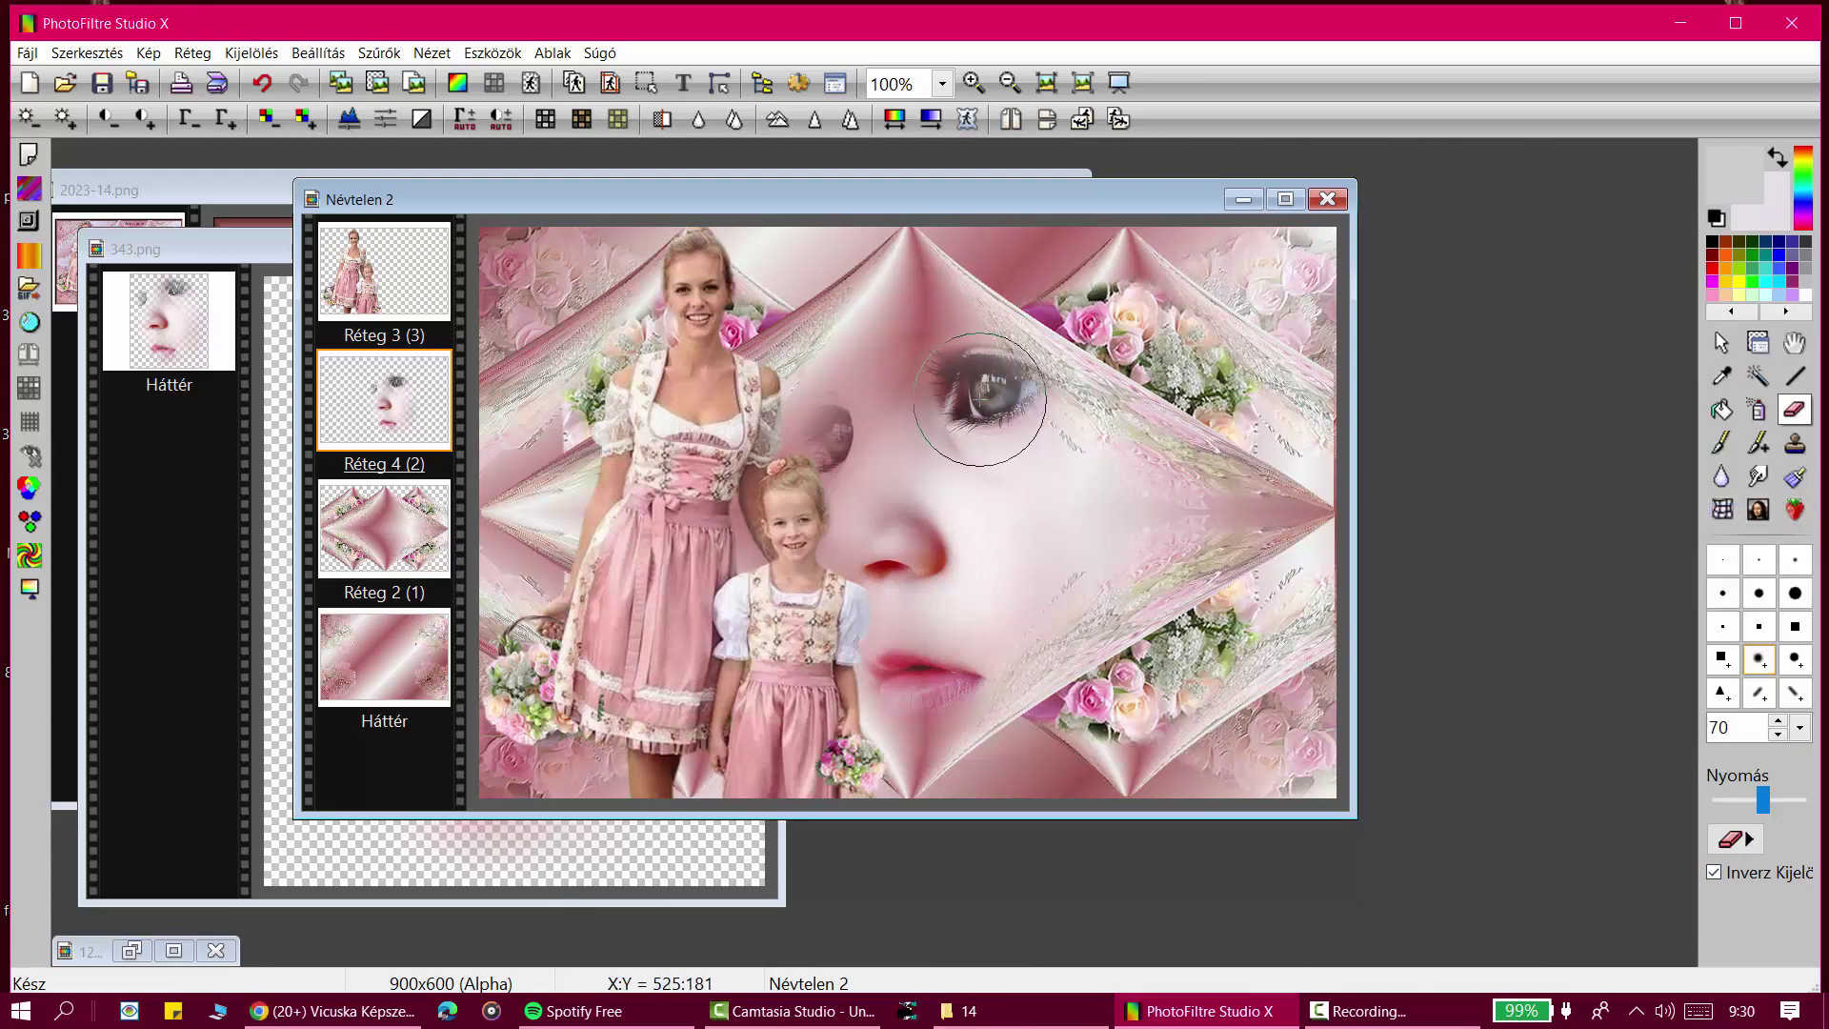
{"action": "left_click", "coordinate": [832, 439]}
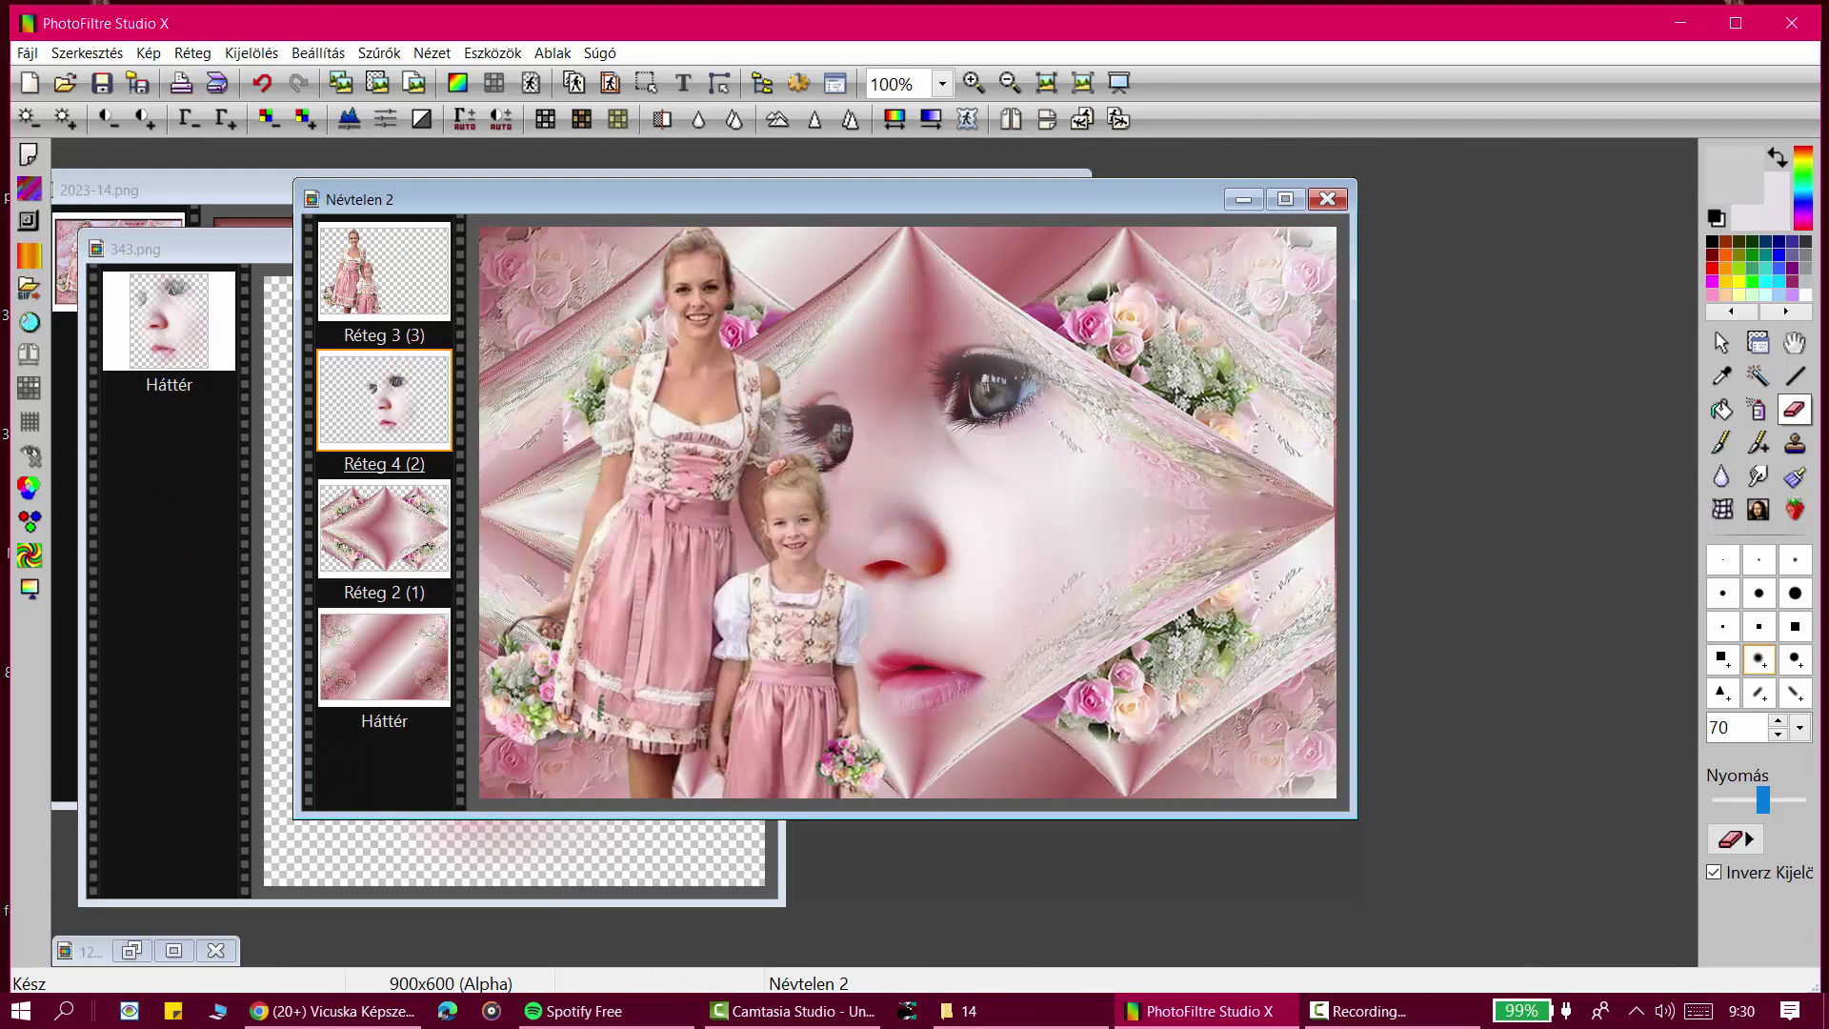
Step: Give the mother and daughter layer a black shadow with X and Y offsets of 2 and a radius of 20
{"action": "left_click", "coordinate": [331, 270]}
{"action": "left_click", "coordinate": [196, 53]}
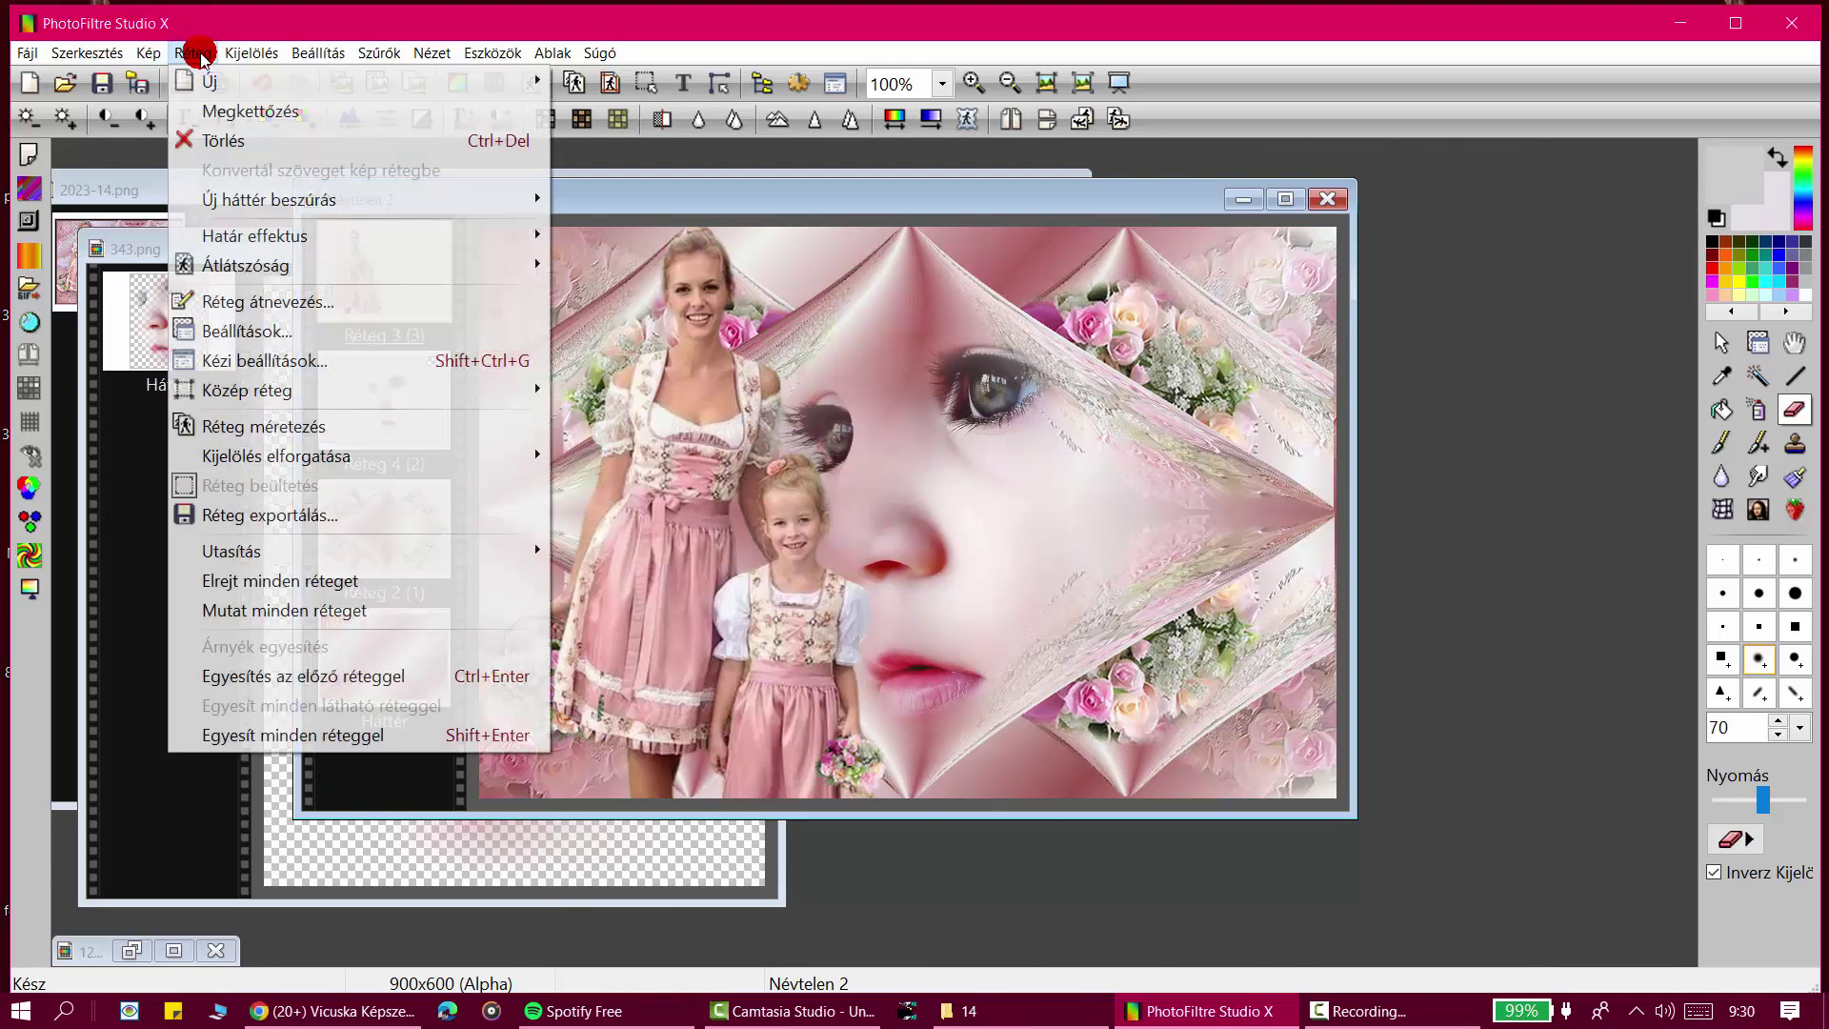
{"action": "left_click", "coordinate": [252, 325]}
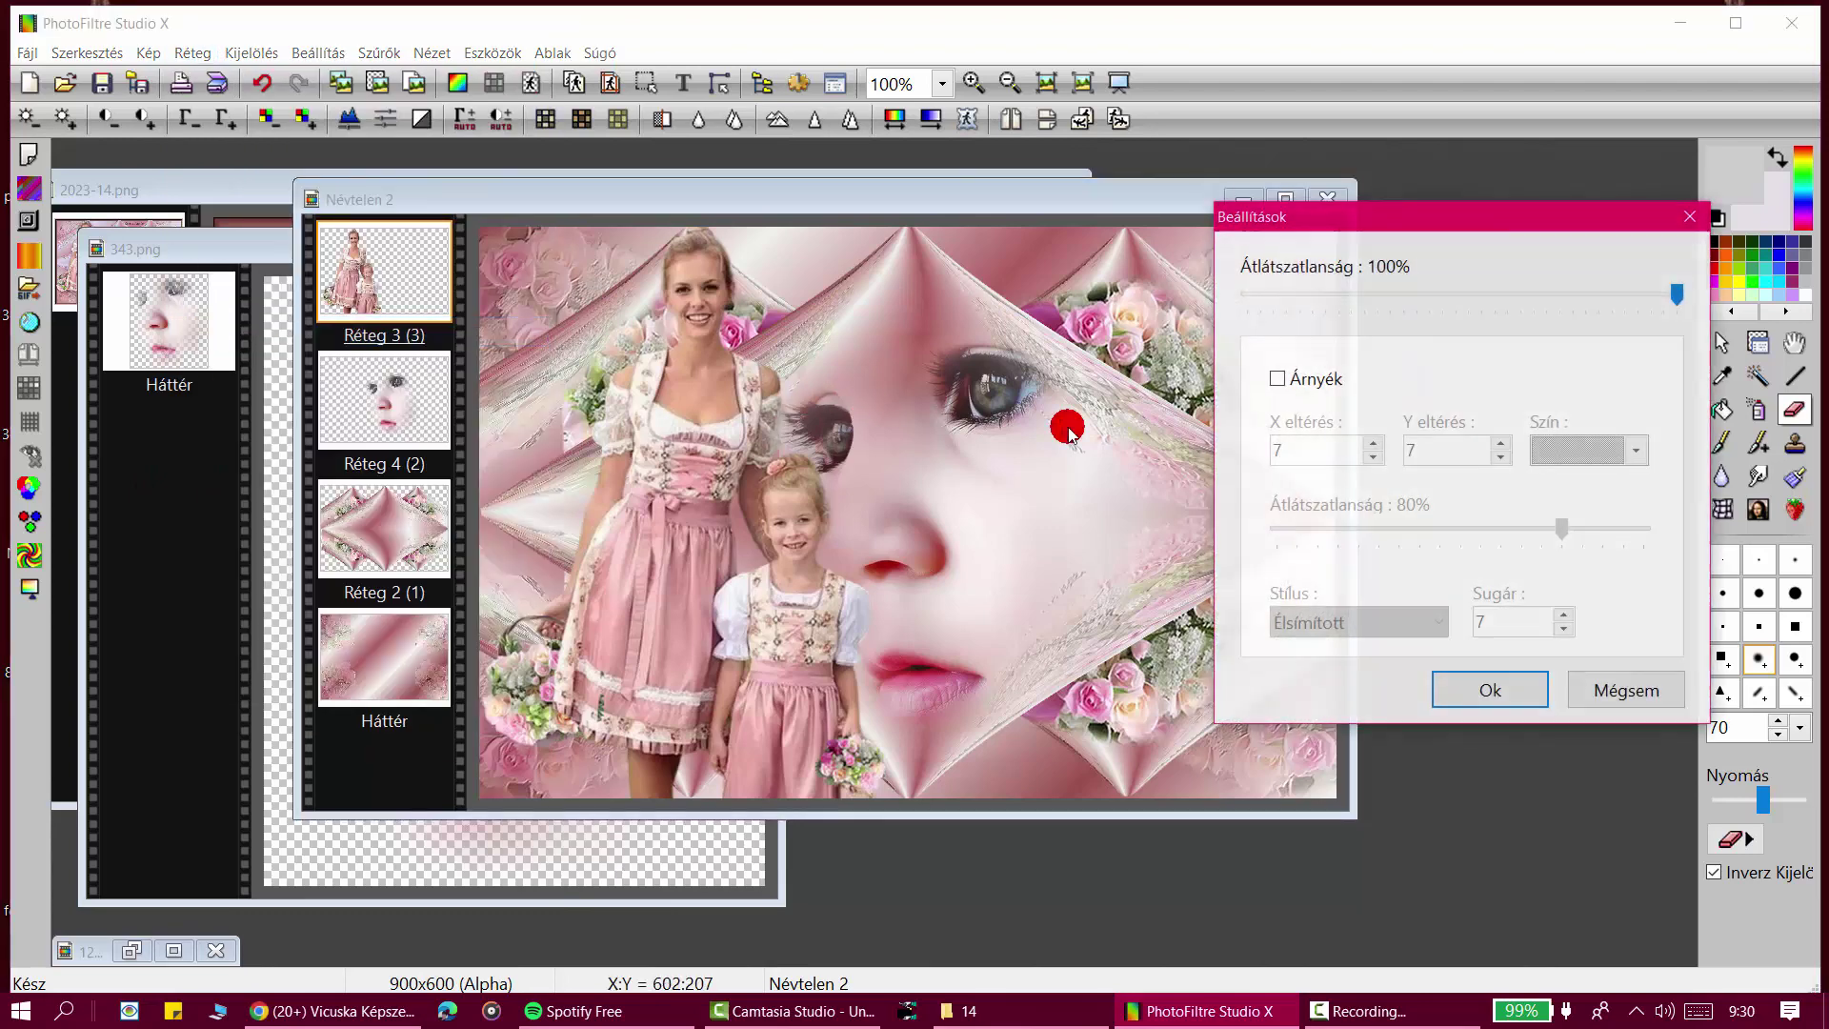
{"action": "left_click", "coordinate": [1283, 381]}
{"action": "left_click", "coordinate": [1373, 458]}
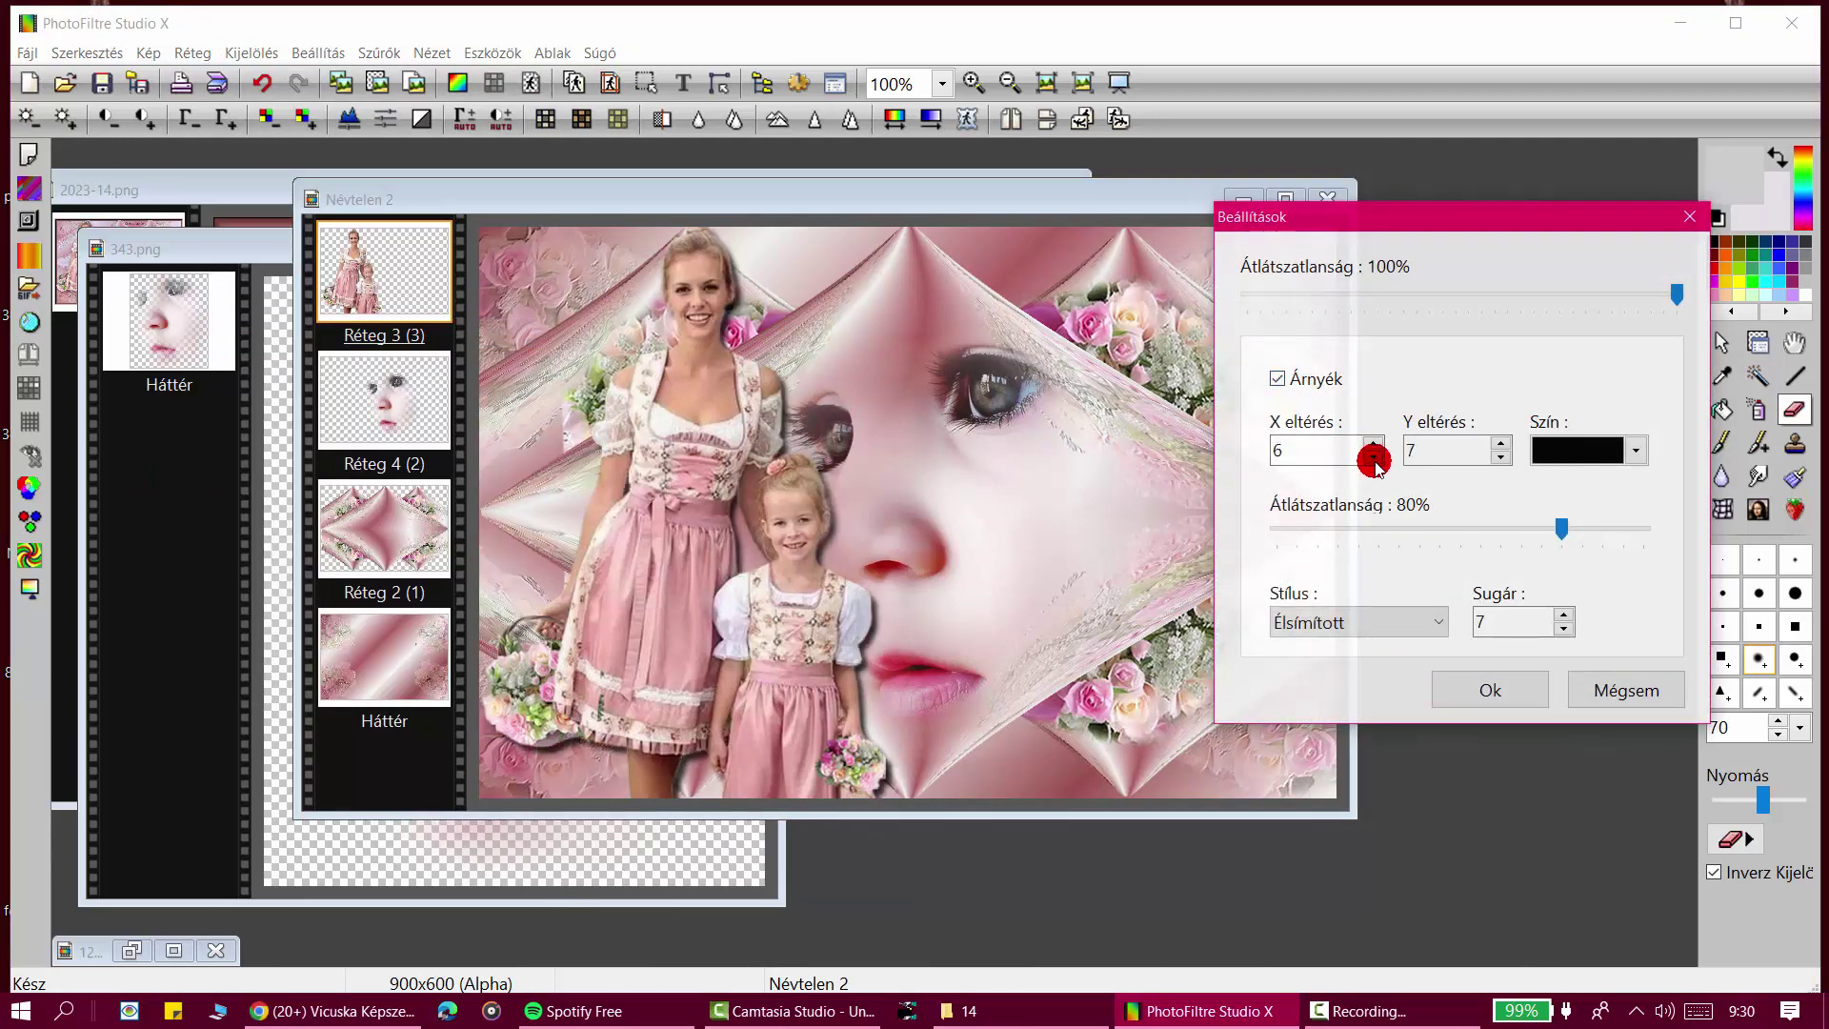
{"action": "left_click", "coordinate": [1373, 458]}
{"action": "left_click", "coordinate": [1373, 459]}
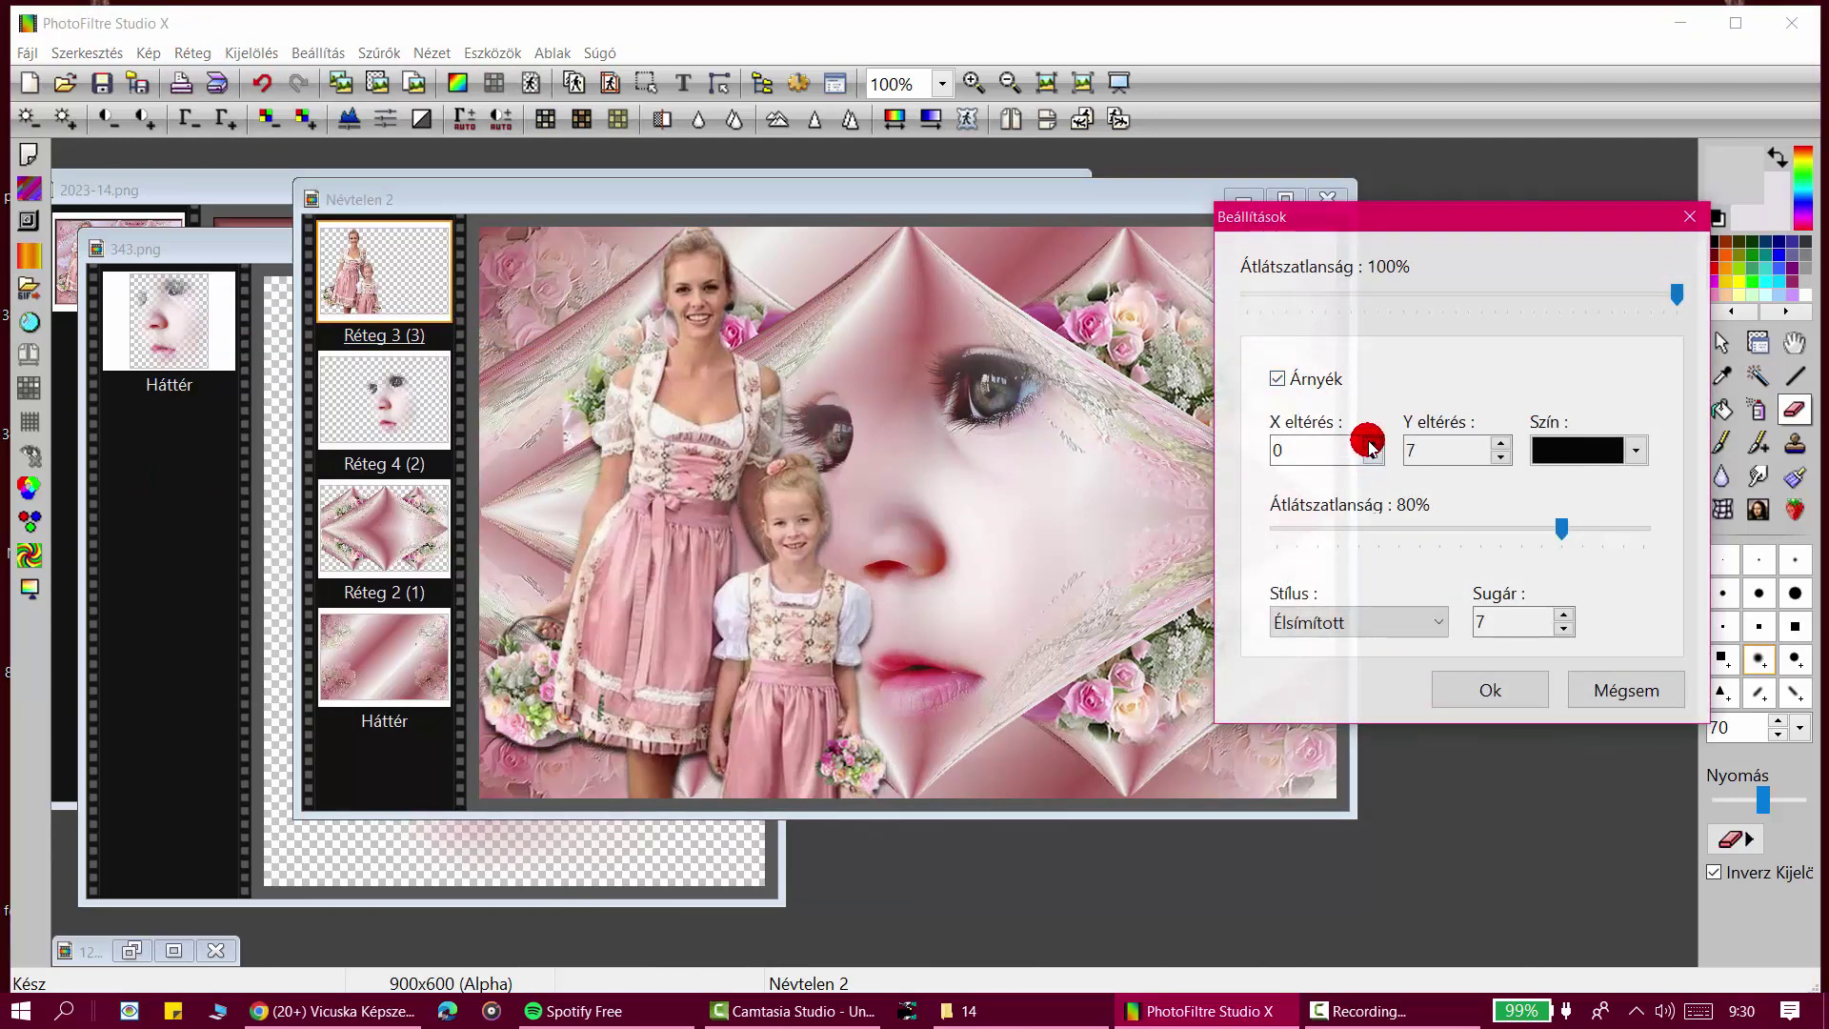
{"action": "left_click", "coordinate": [1373, 443]}
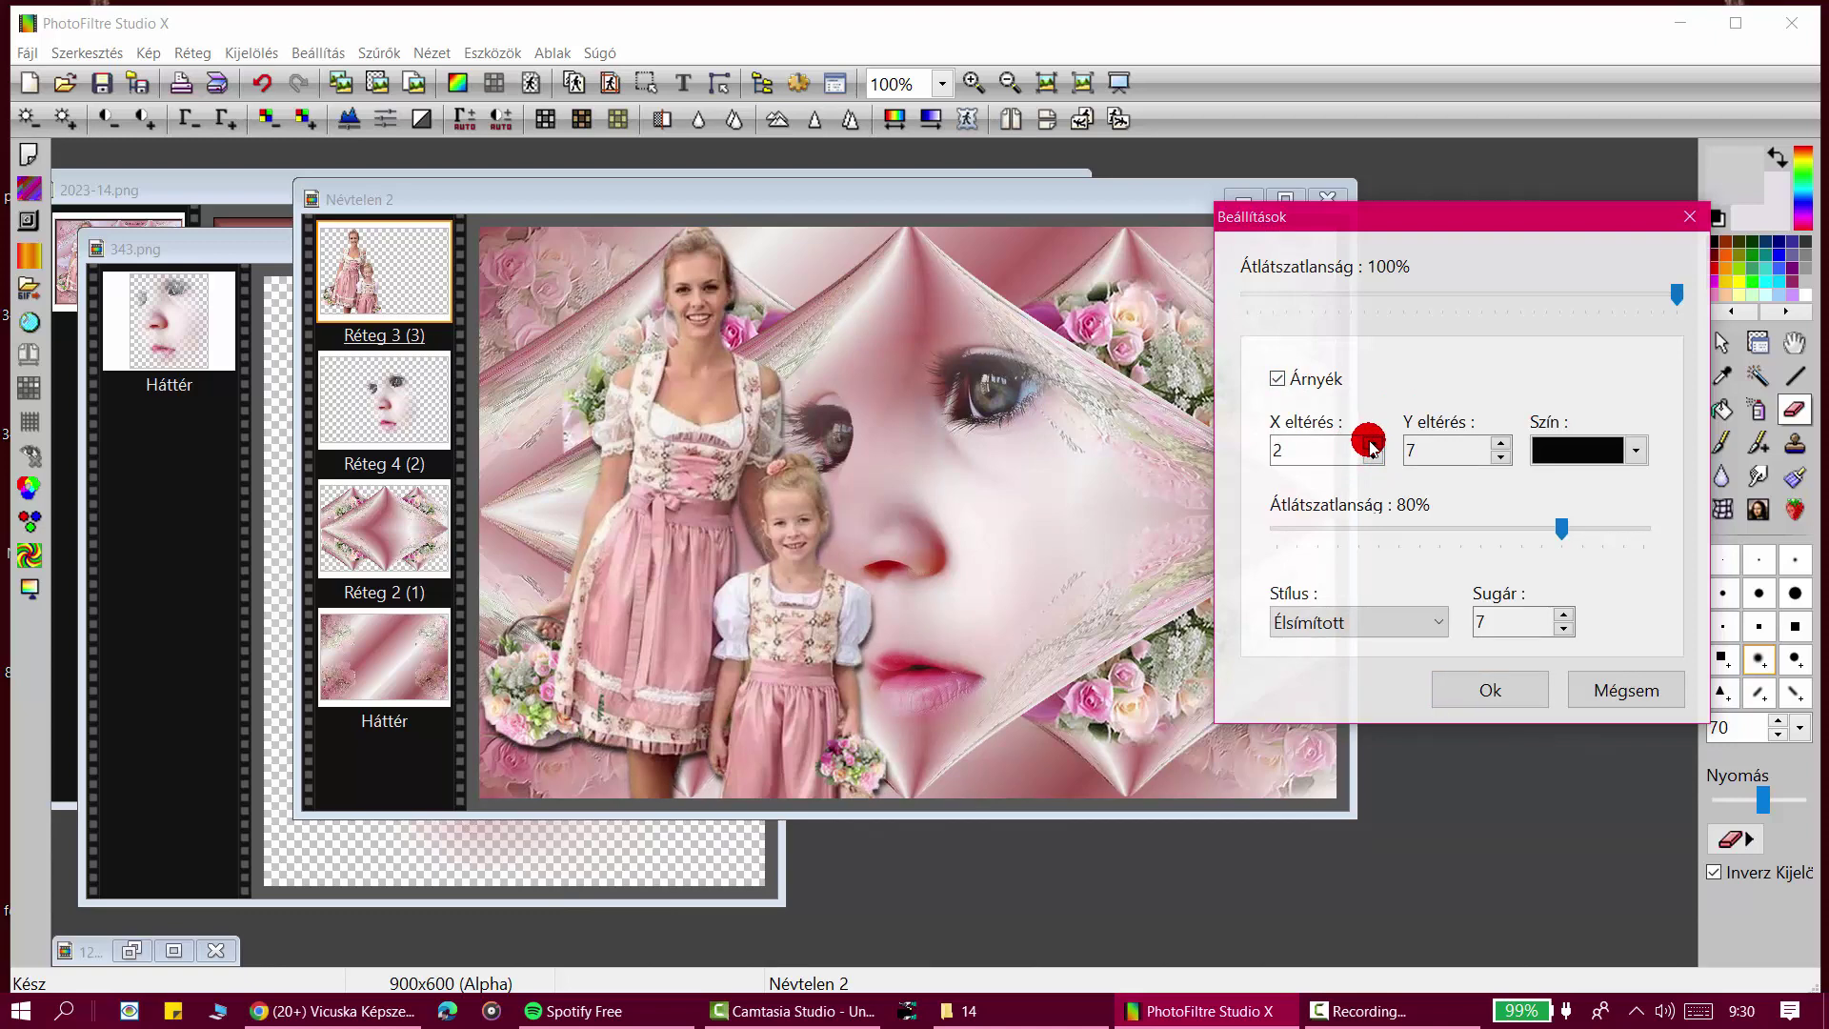
{"action": "left_click", "coordinate": [1503, 459]}
{"action": "left_click", "coordinate": [1502, 459]}
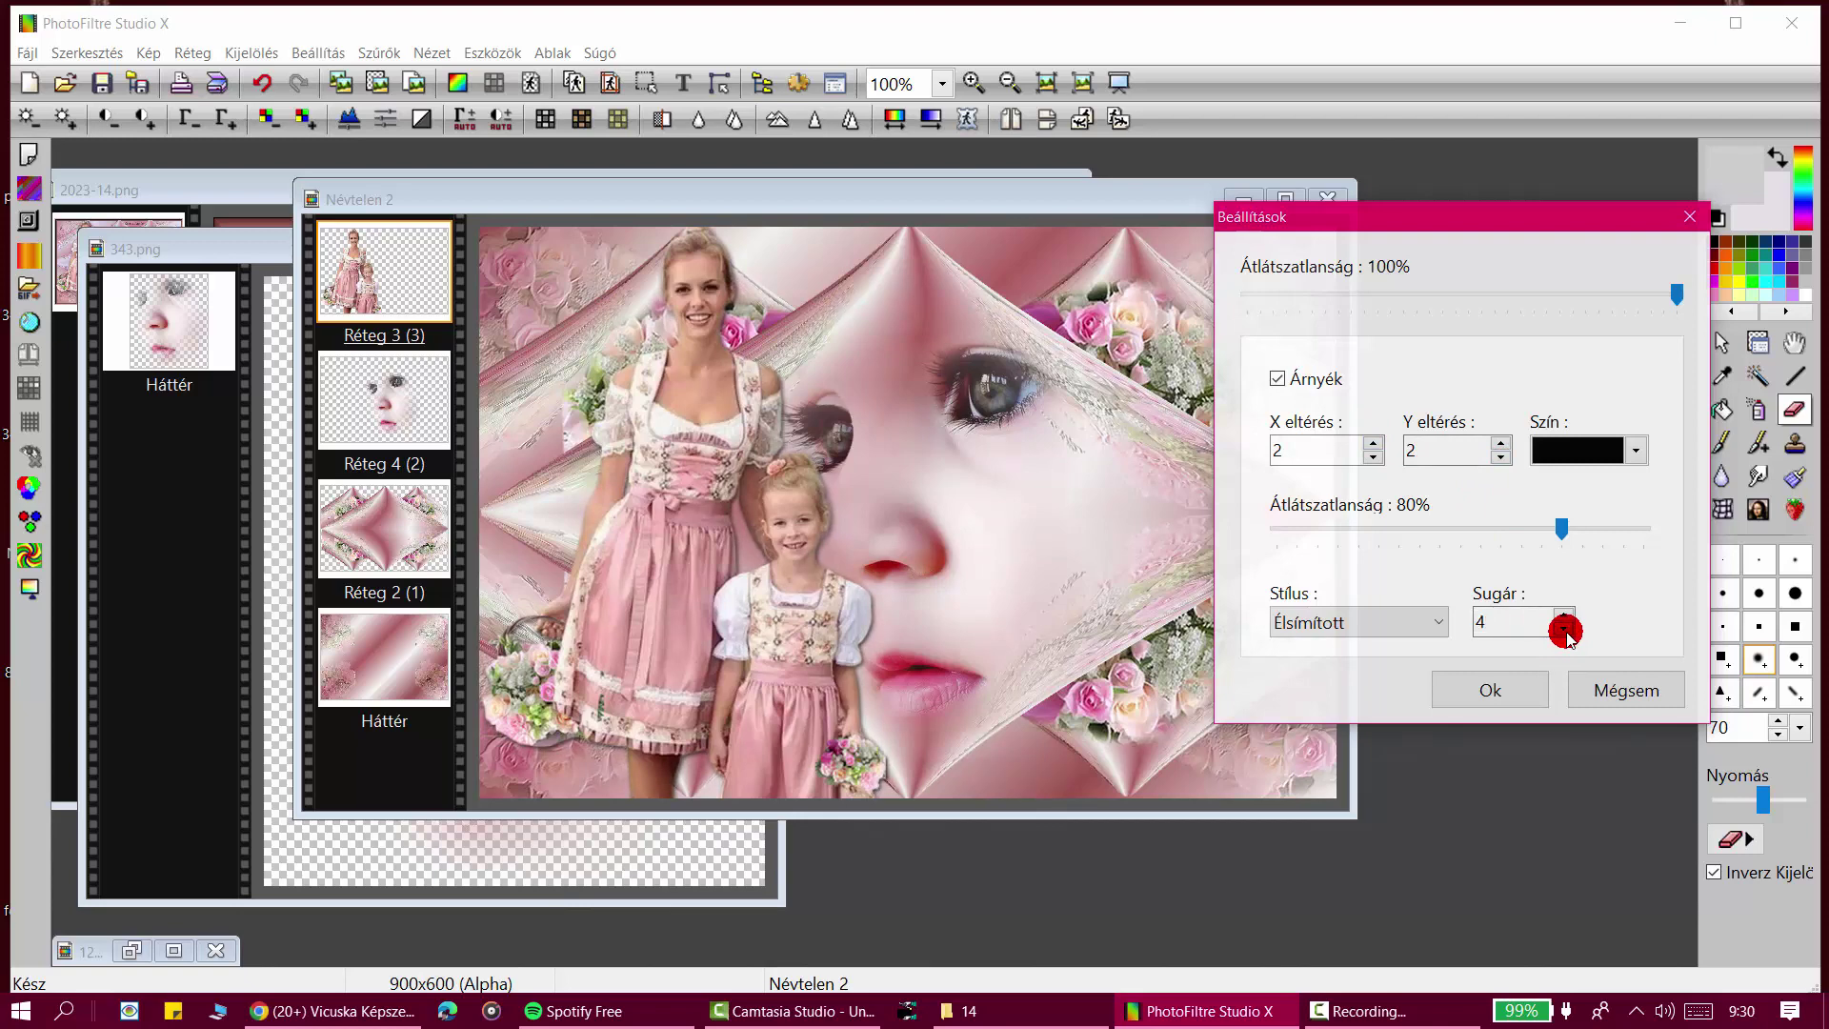
{"action": "left_click_drag", "start_coordinate": [1550, 631], "coordinate": [1459, 628]}
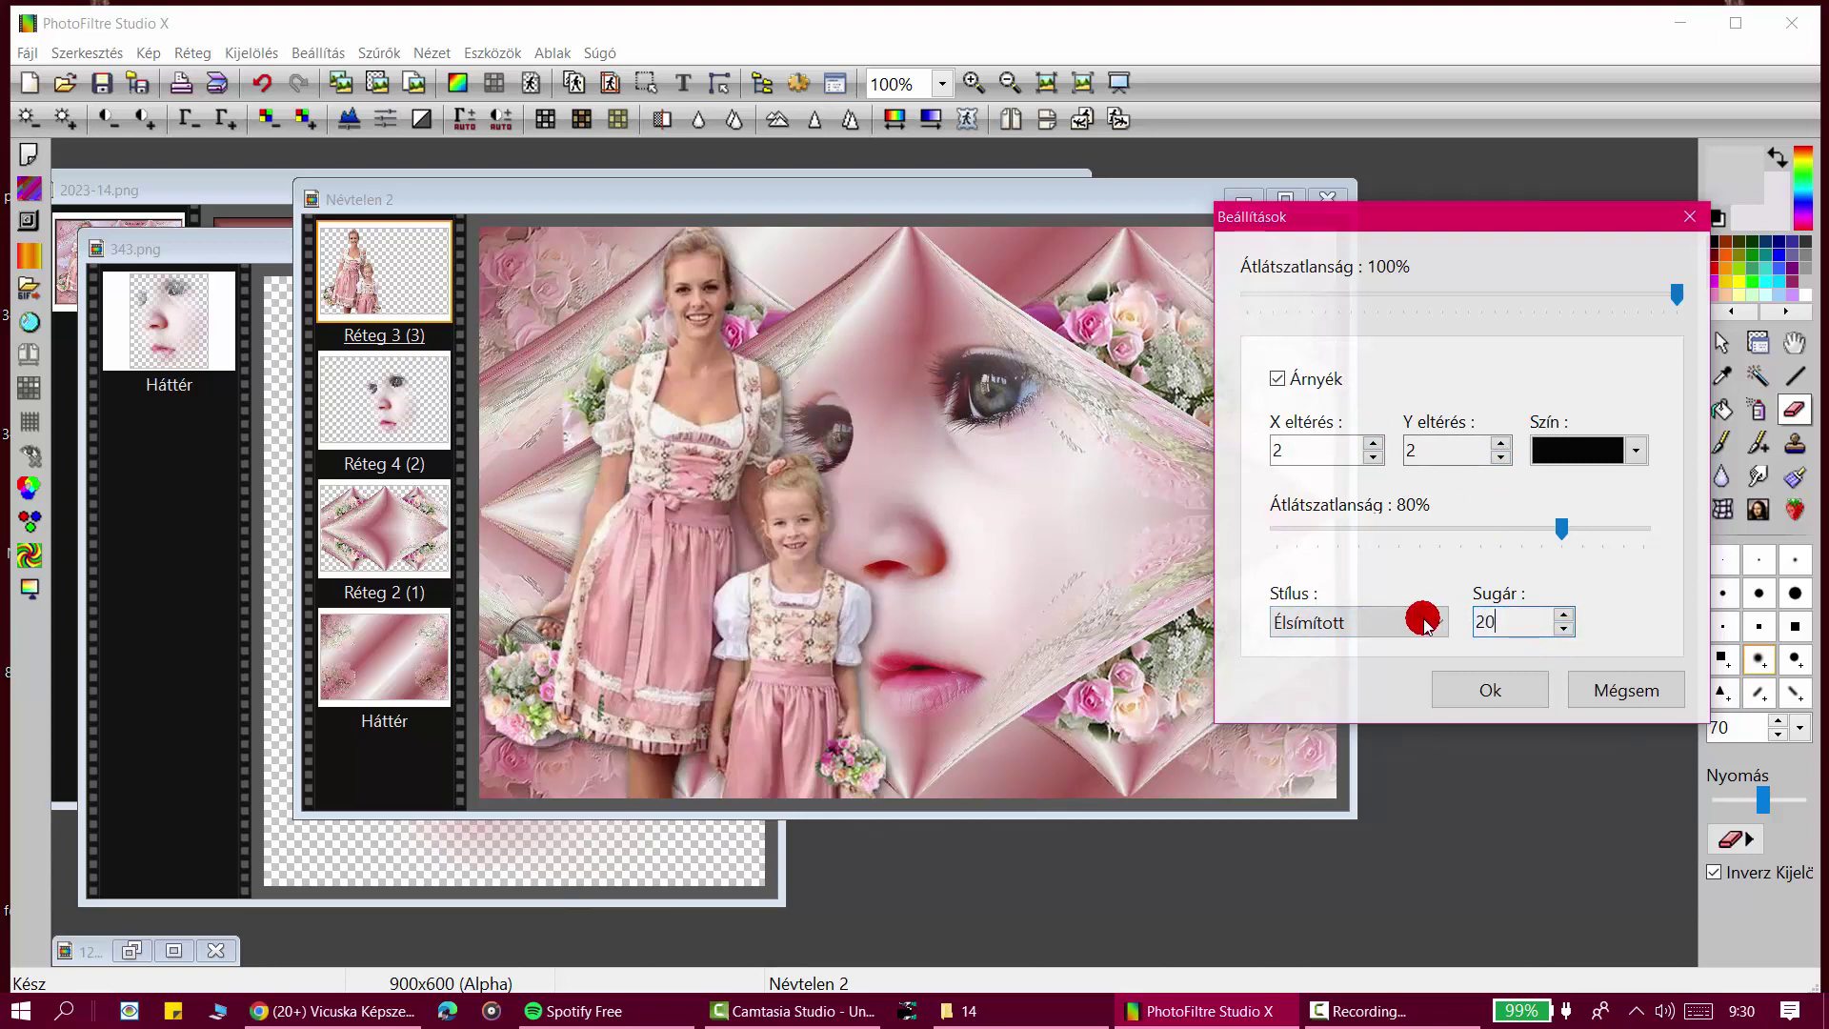
{"action": "left_click", "coordinate": [1485, 692]}
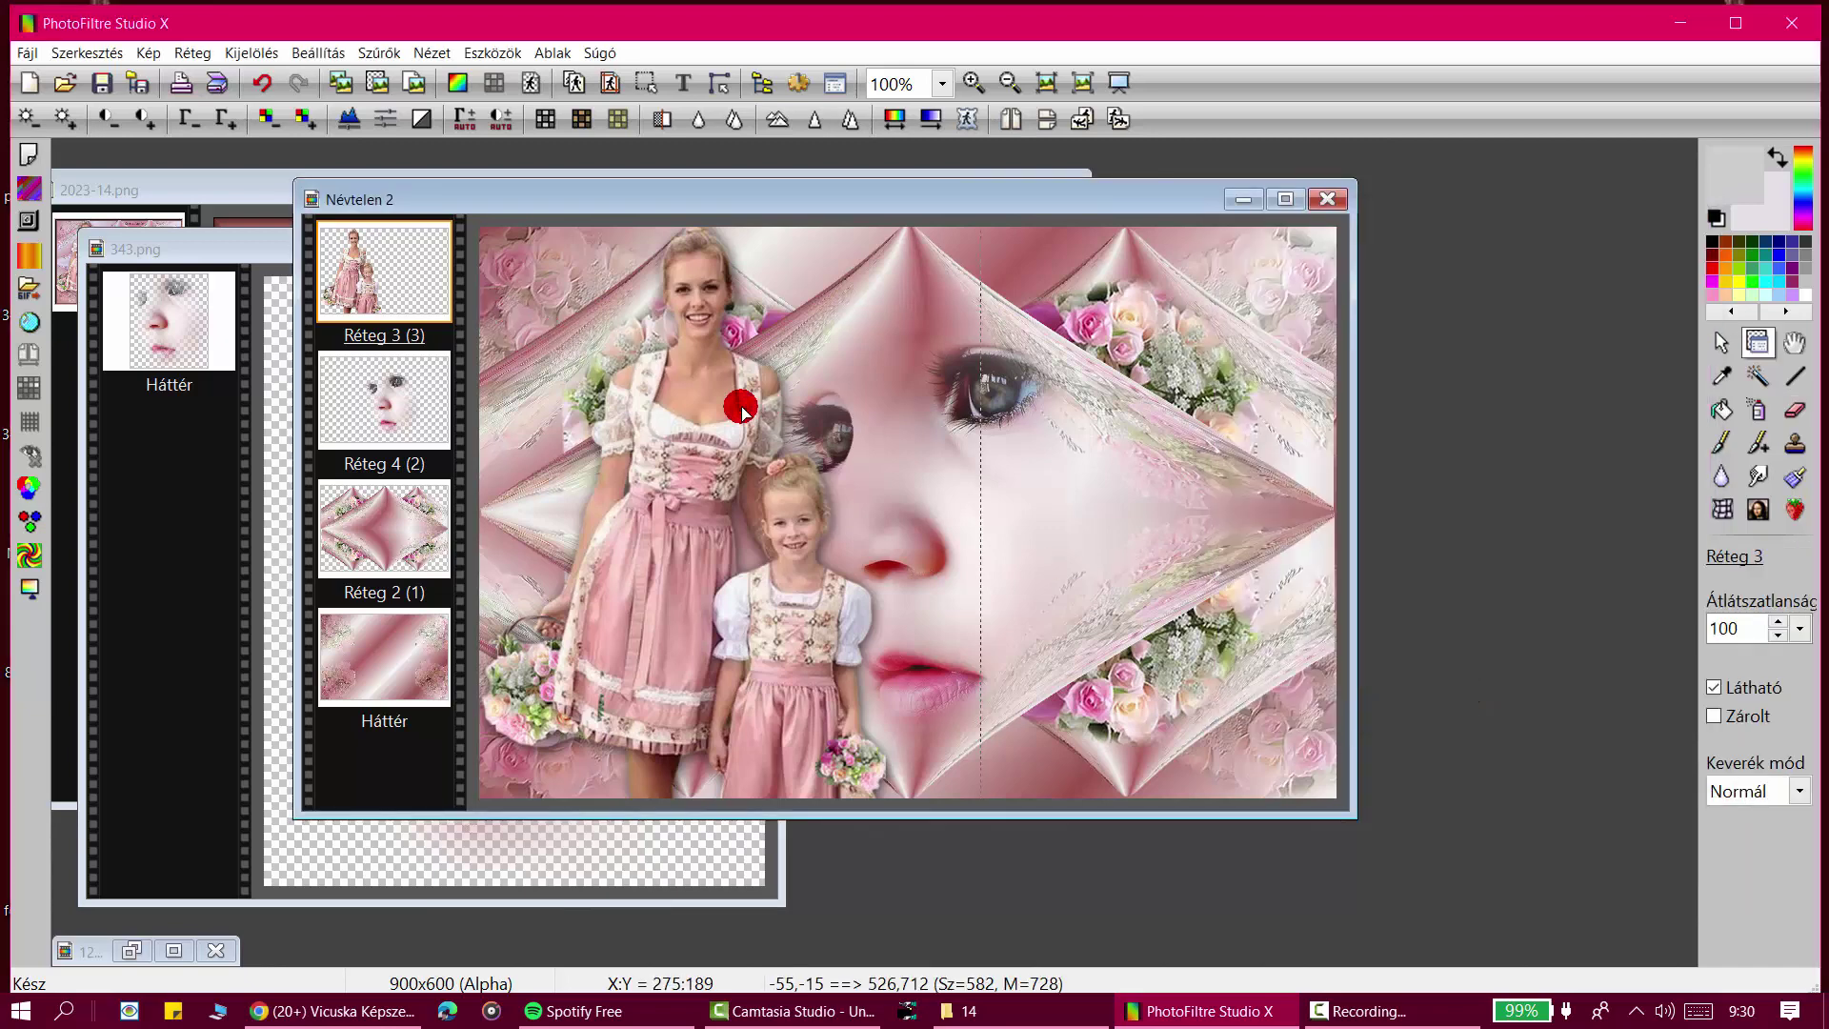
Step: Nudge the mother and daughter layer slightly right, and merge it and the face layer down into the diamond layer
{"action": "mouse_move", "coordinate": [743, 416]}
{"action": "left_mouse_down"}
{"action": "mouse_move", "coordinate": [809, 459]}
{"action": "mouse_move", "coordinate": [800, 534]}
{"action": "left_mouse_up"}
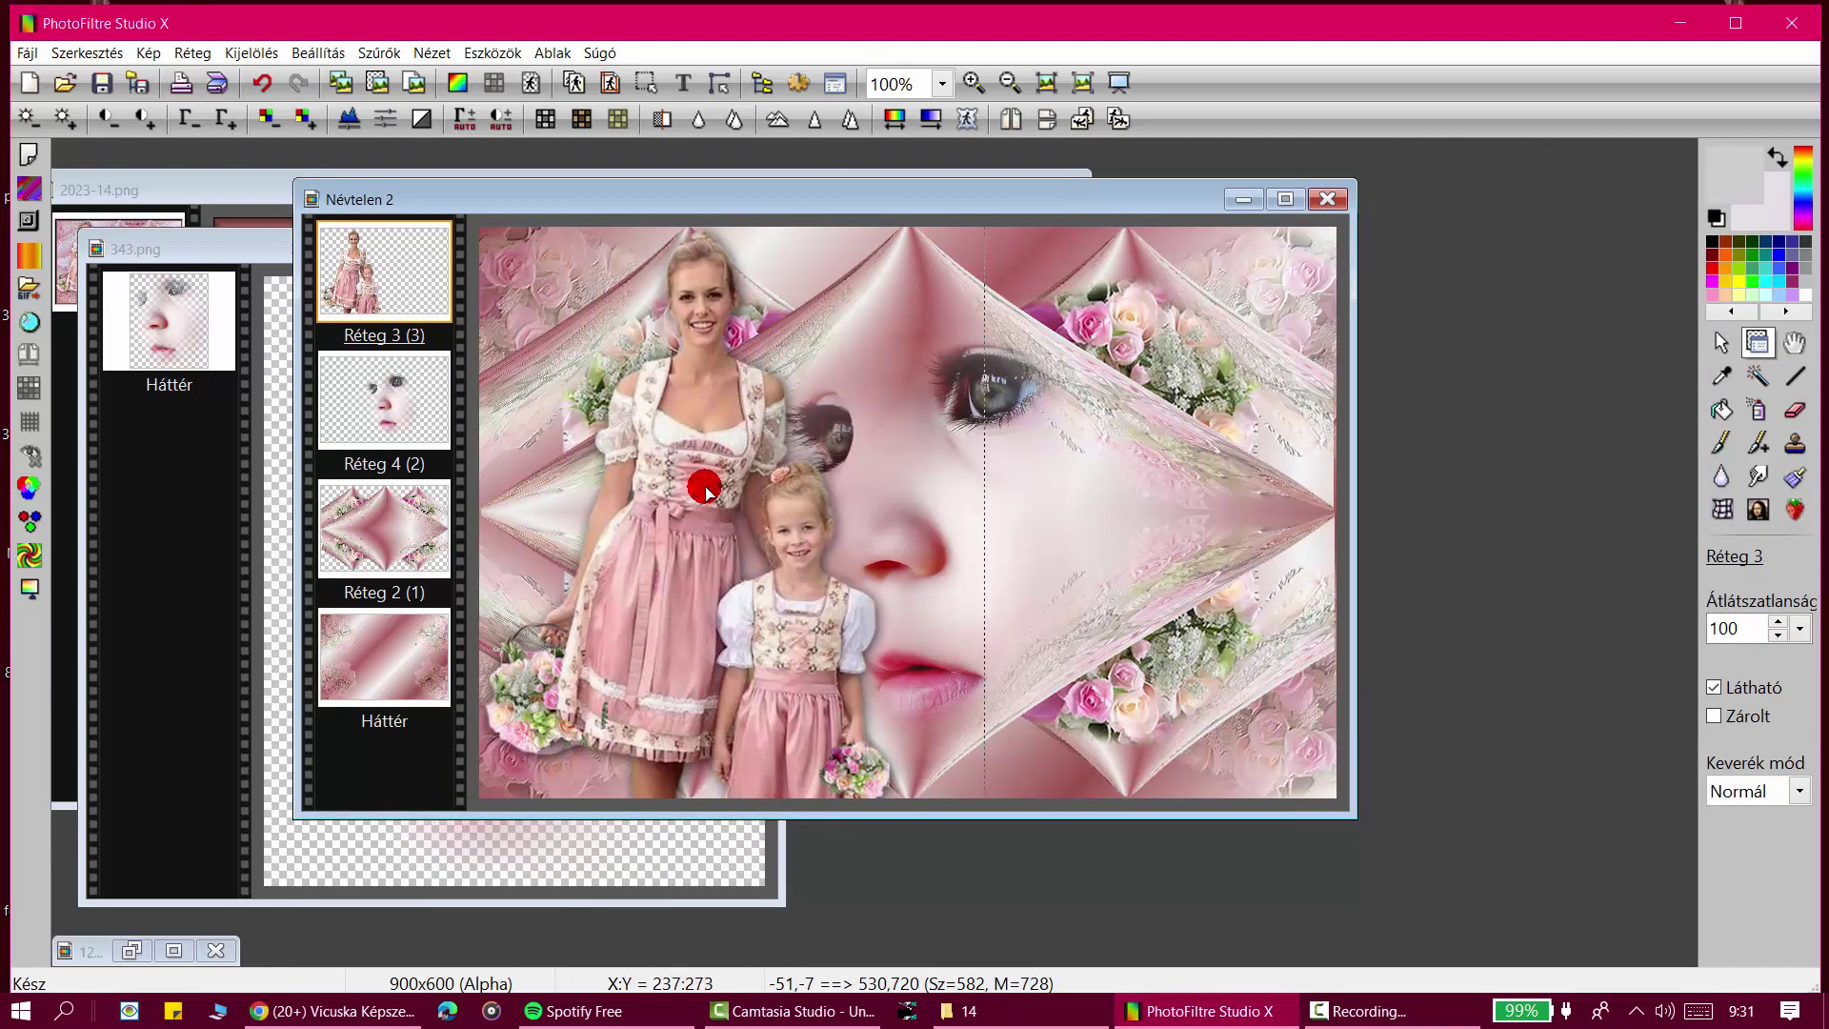
{"action": "left_click_drag", "start_coordinate": [677, 474], "coordinate": [679, 467]}
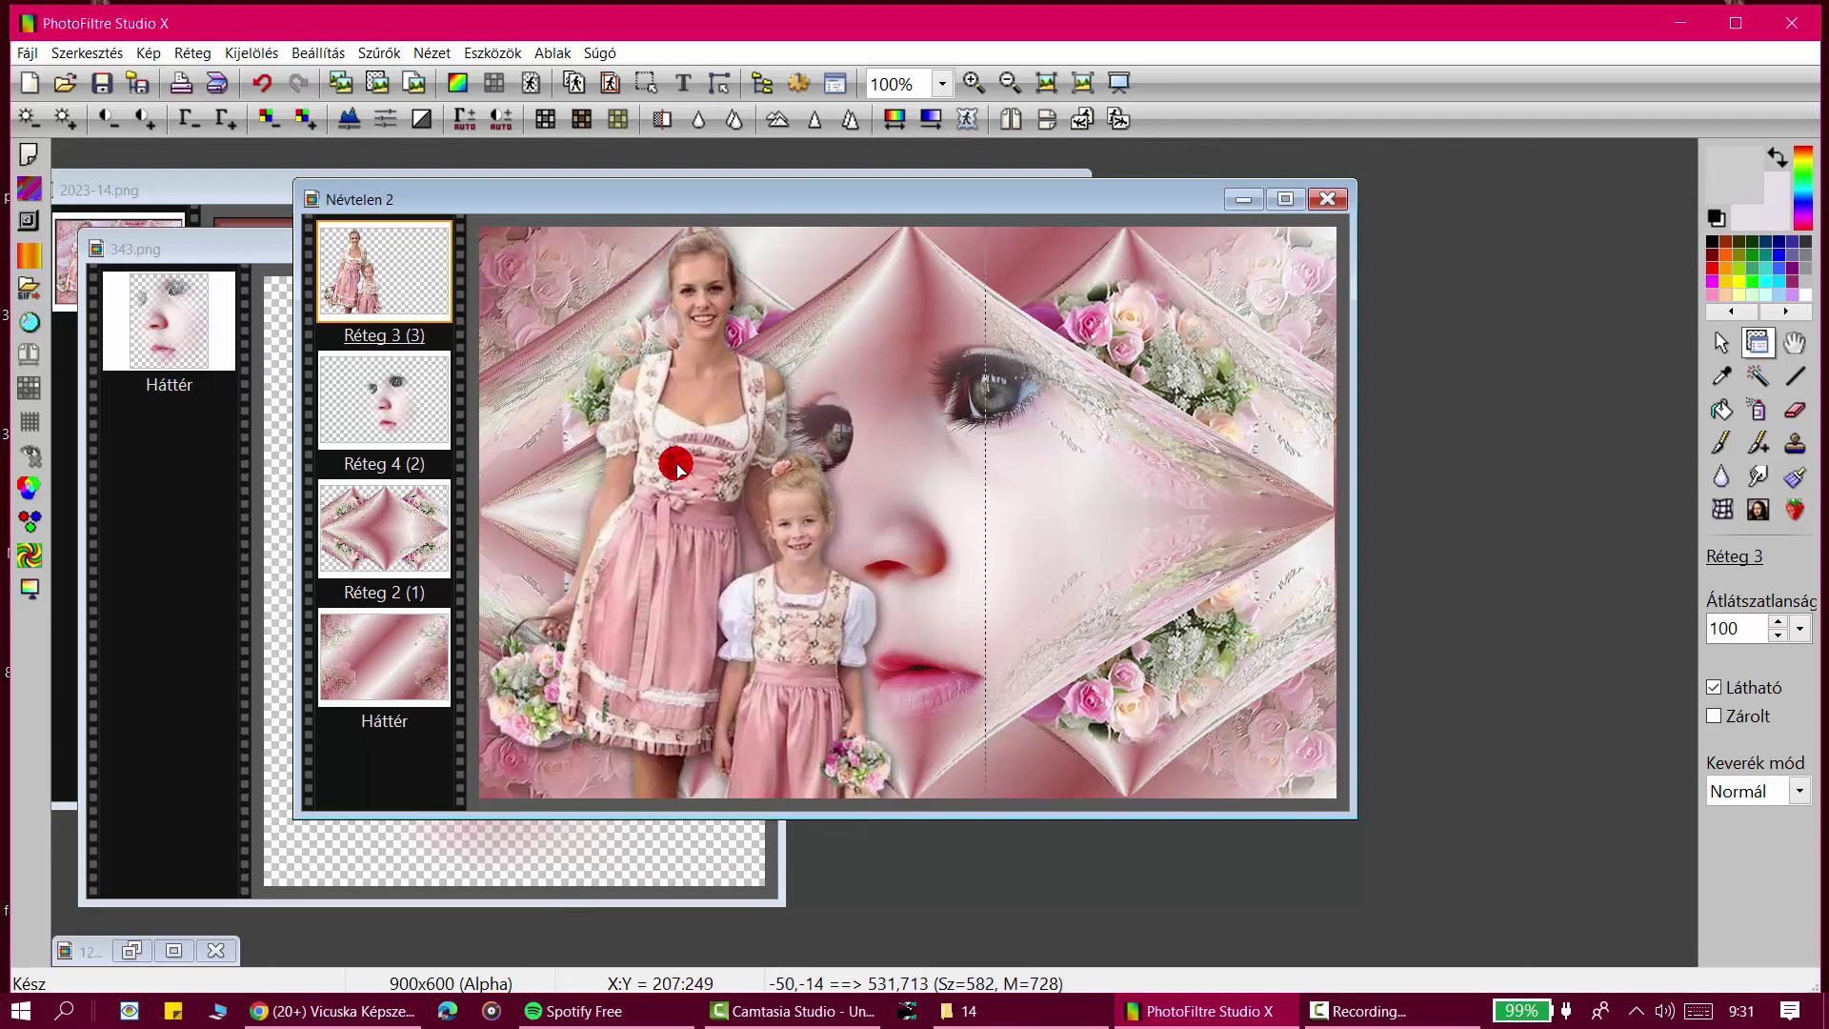
{"action": "left_click", "coordinate": [369, 303]}
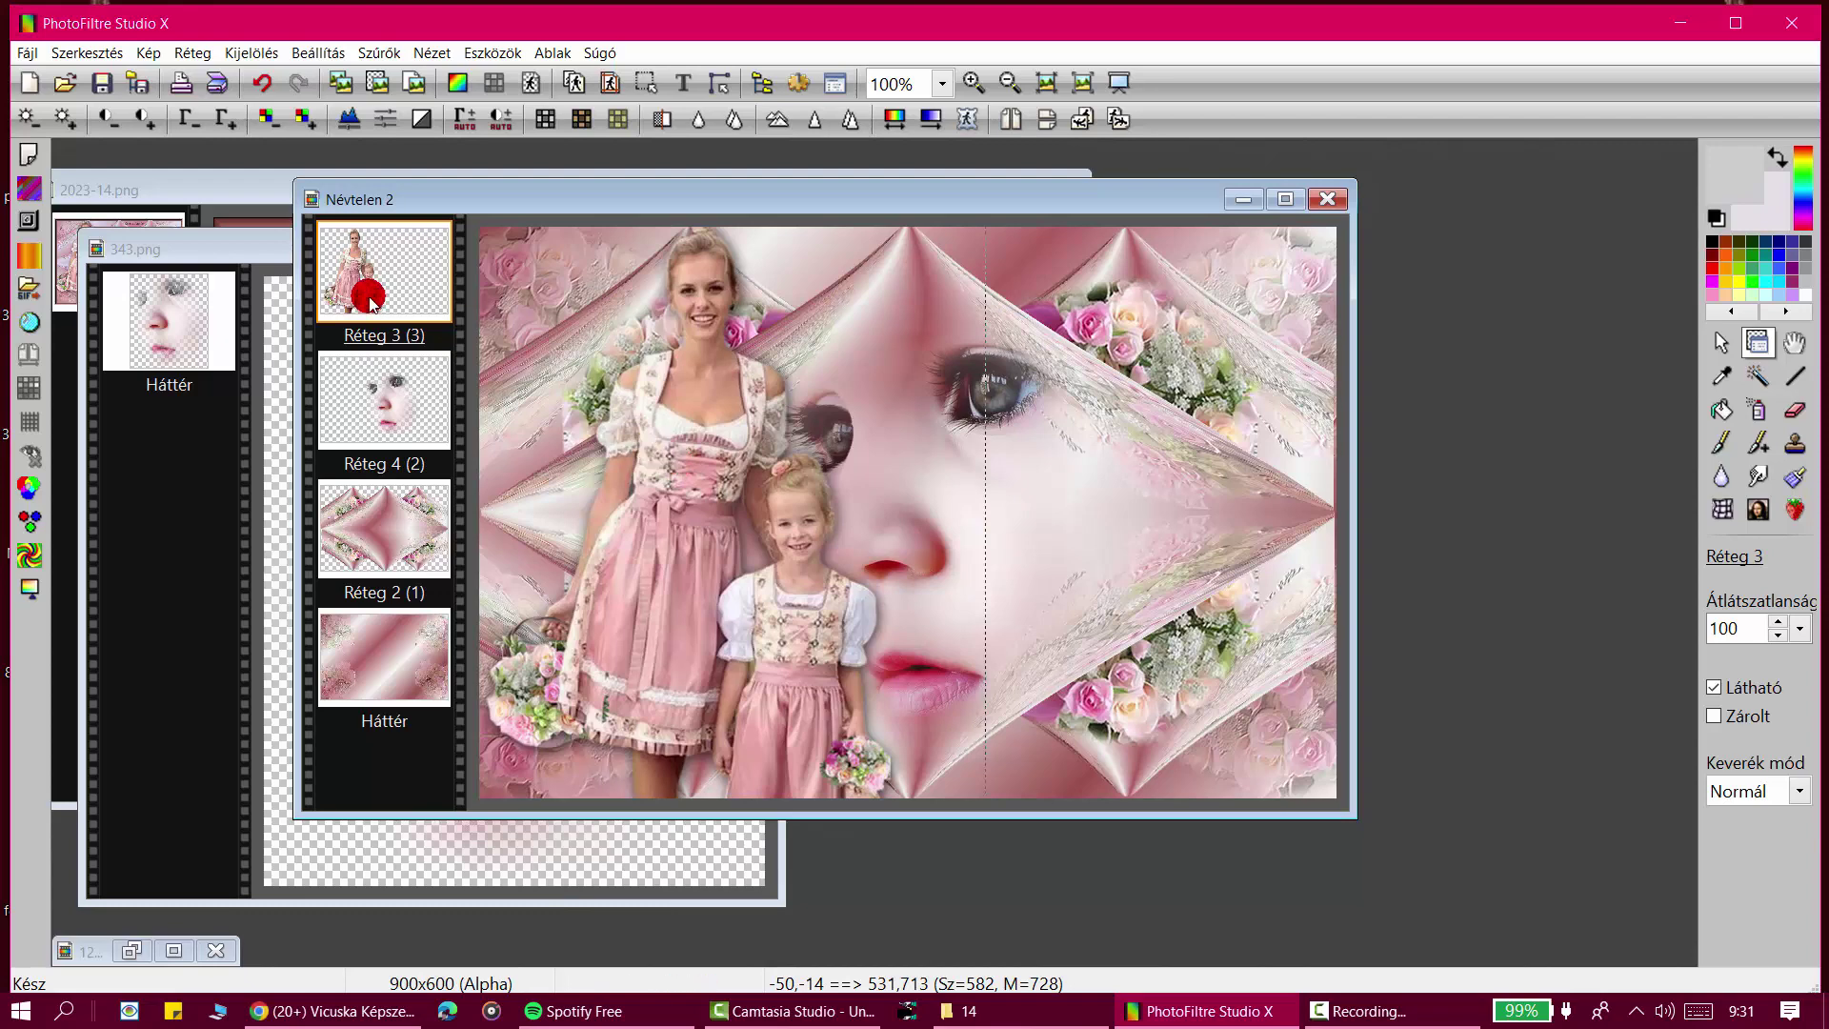
{"action": "right_click", "coordinate": [381, 269]}
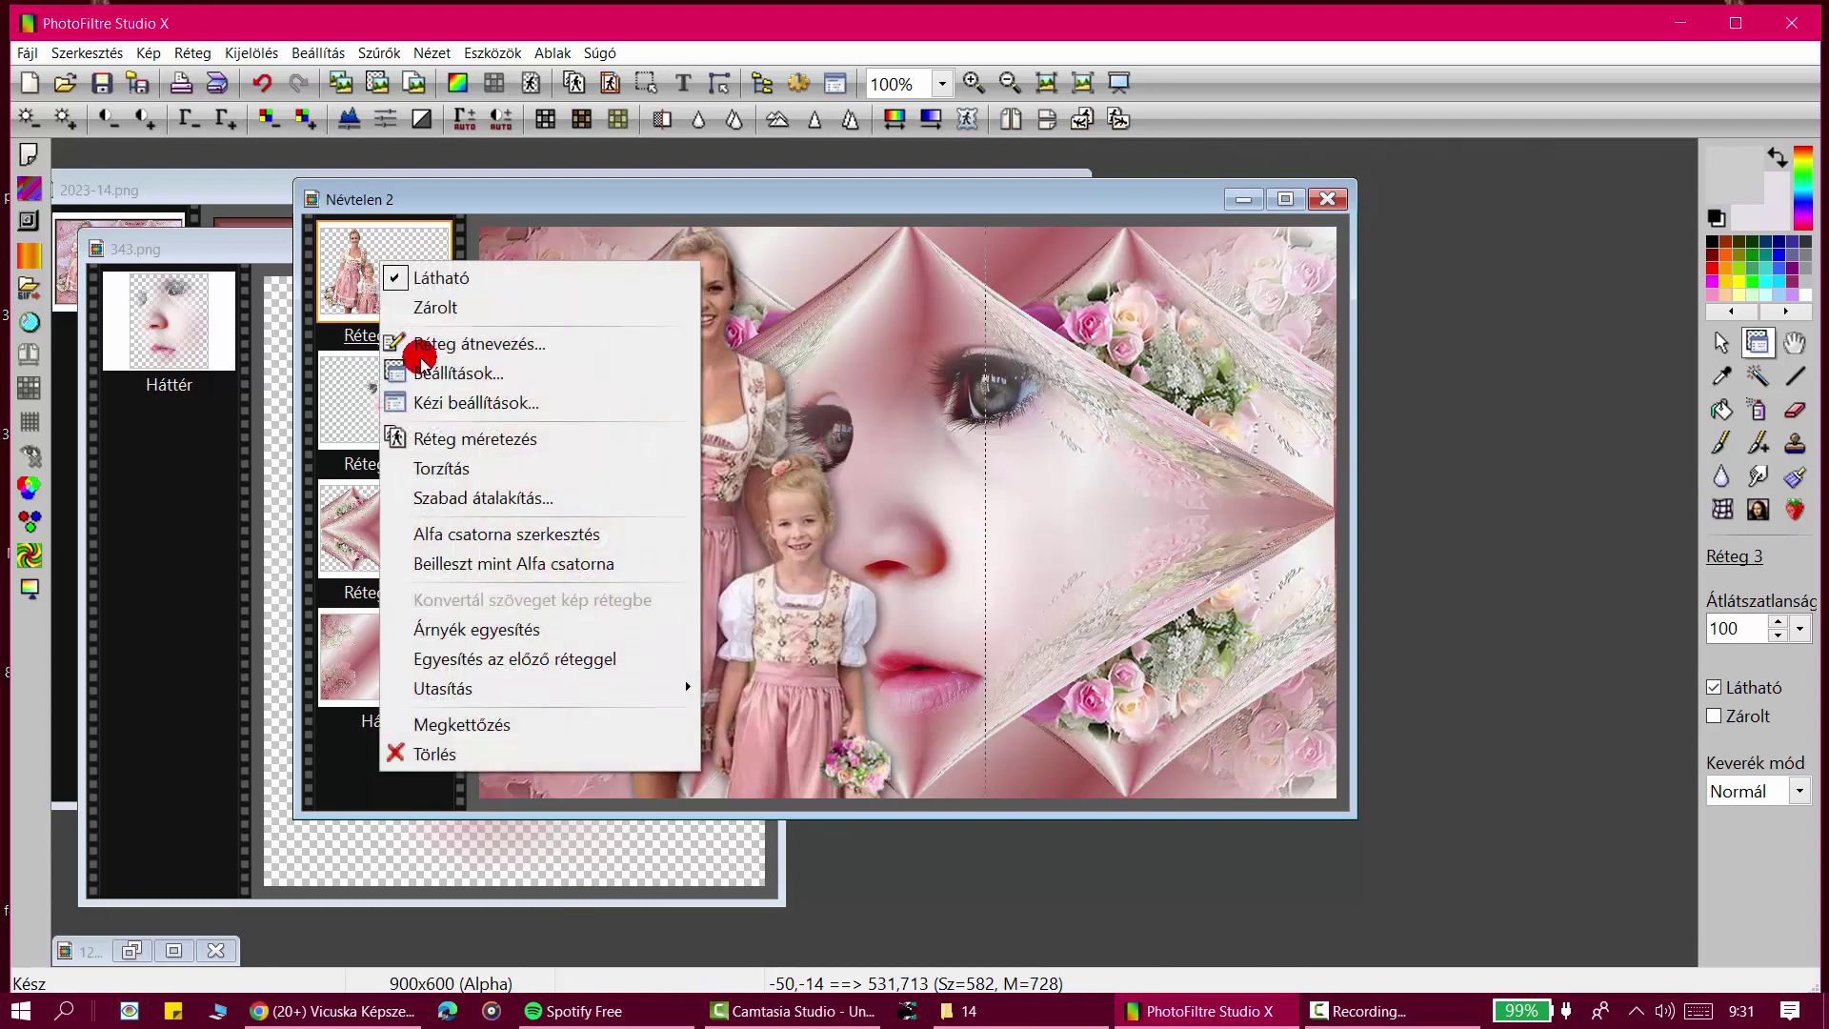
{"action": "left_click", "coordinate": [530, 654]}
{"action": "right_click", "coordinate": [412, 272]}
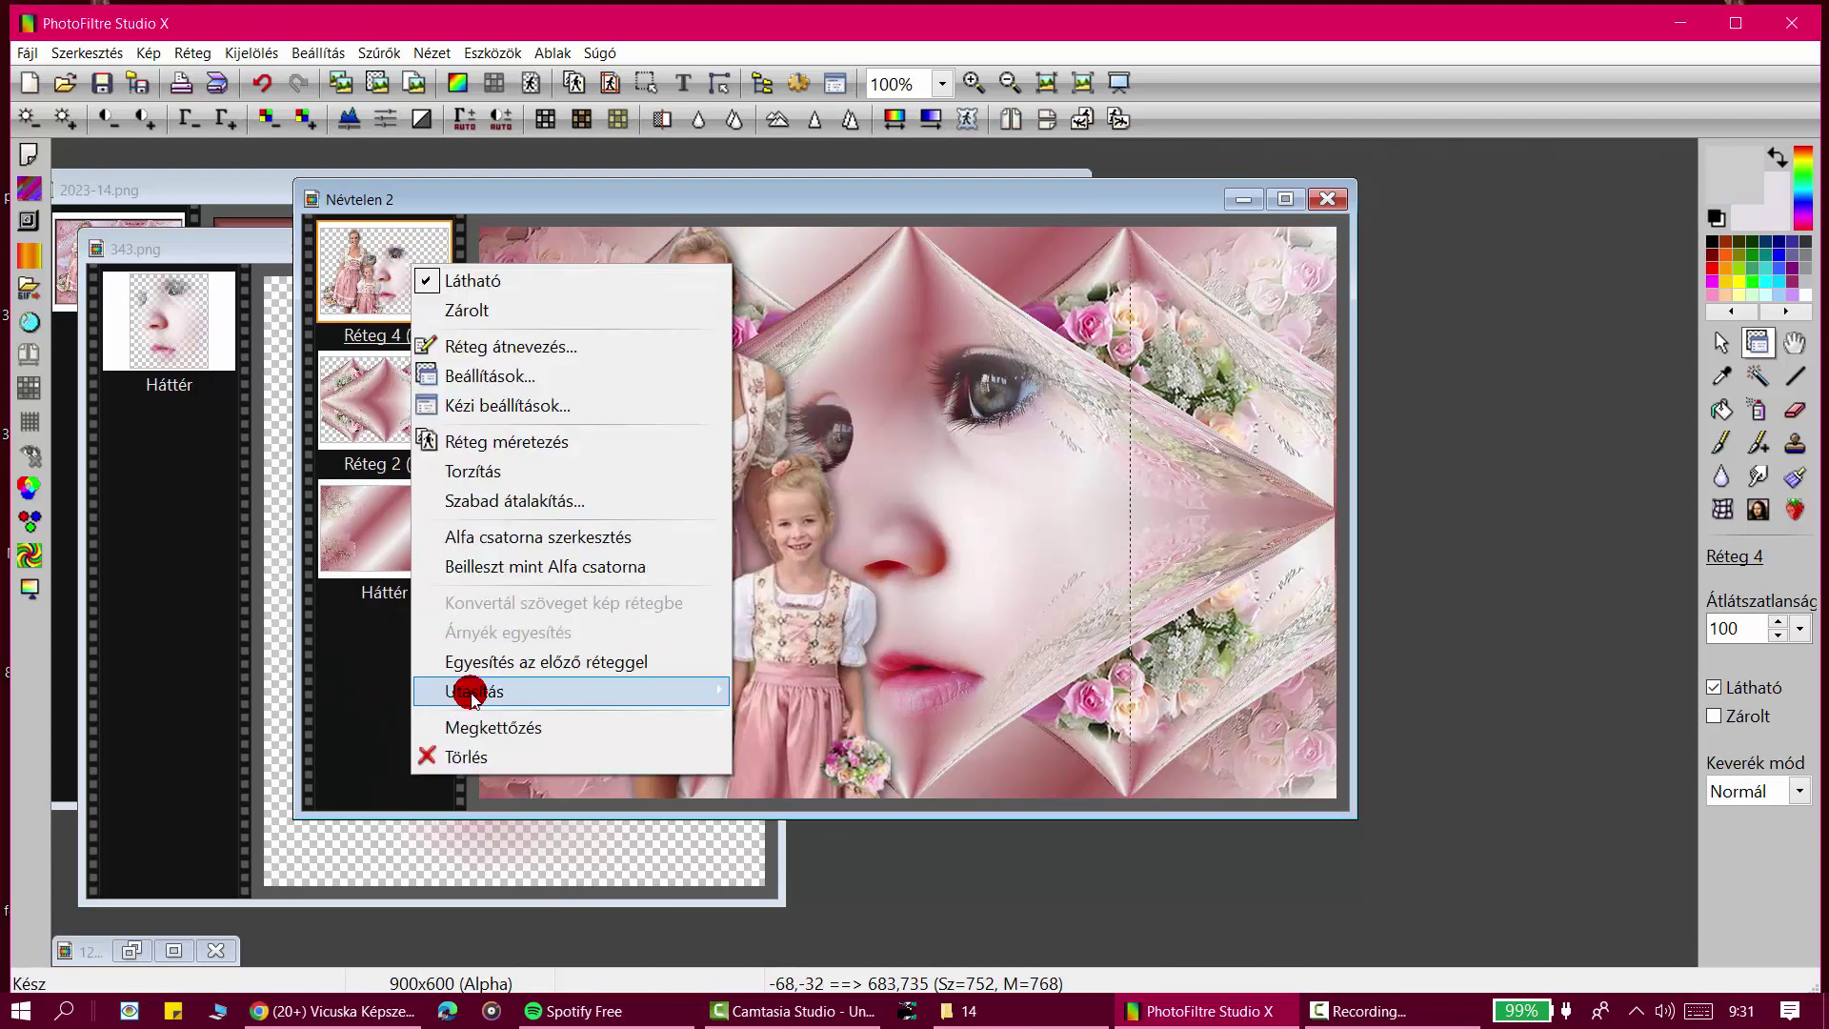
{"action": "left_click", "coordinate": [479, 659]}
{"action": "left_click", "coordinate": [329, 259]}
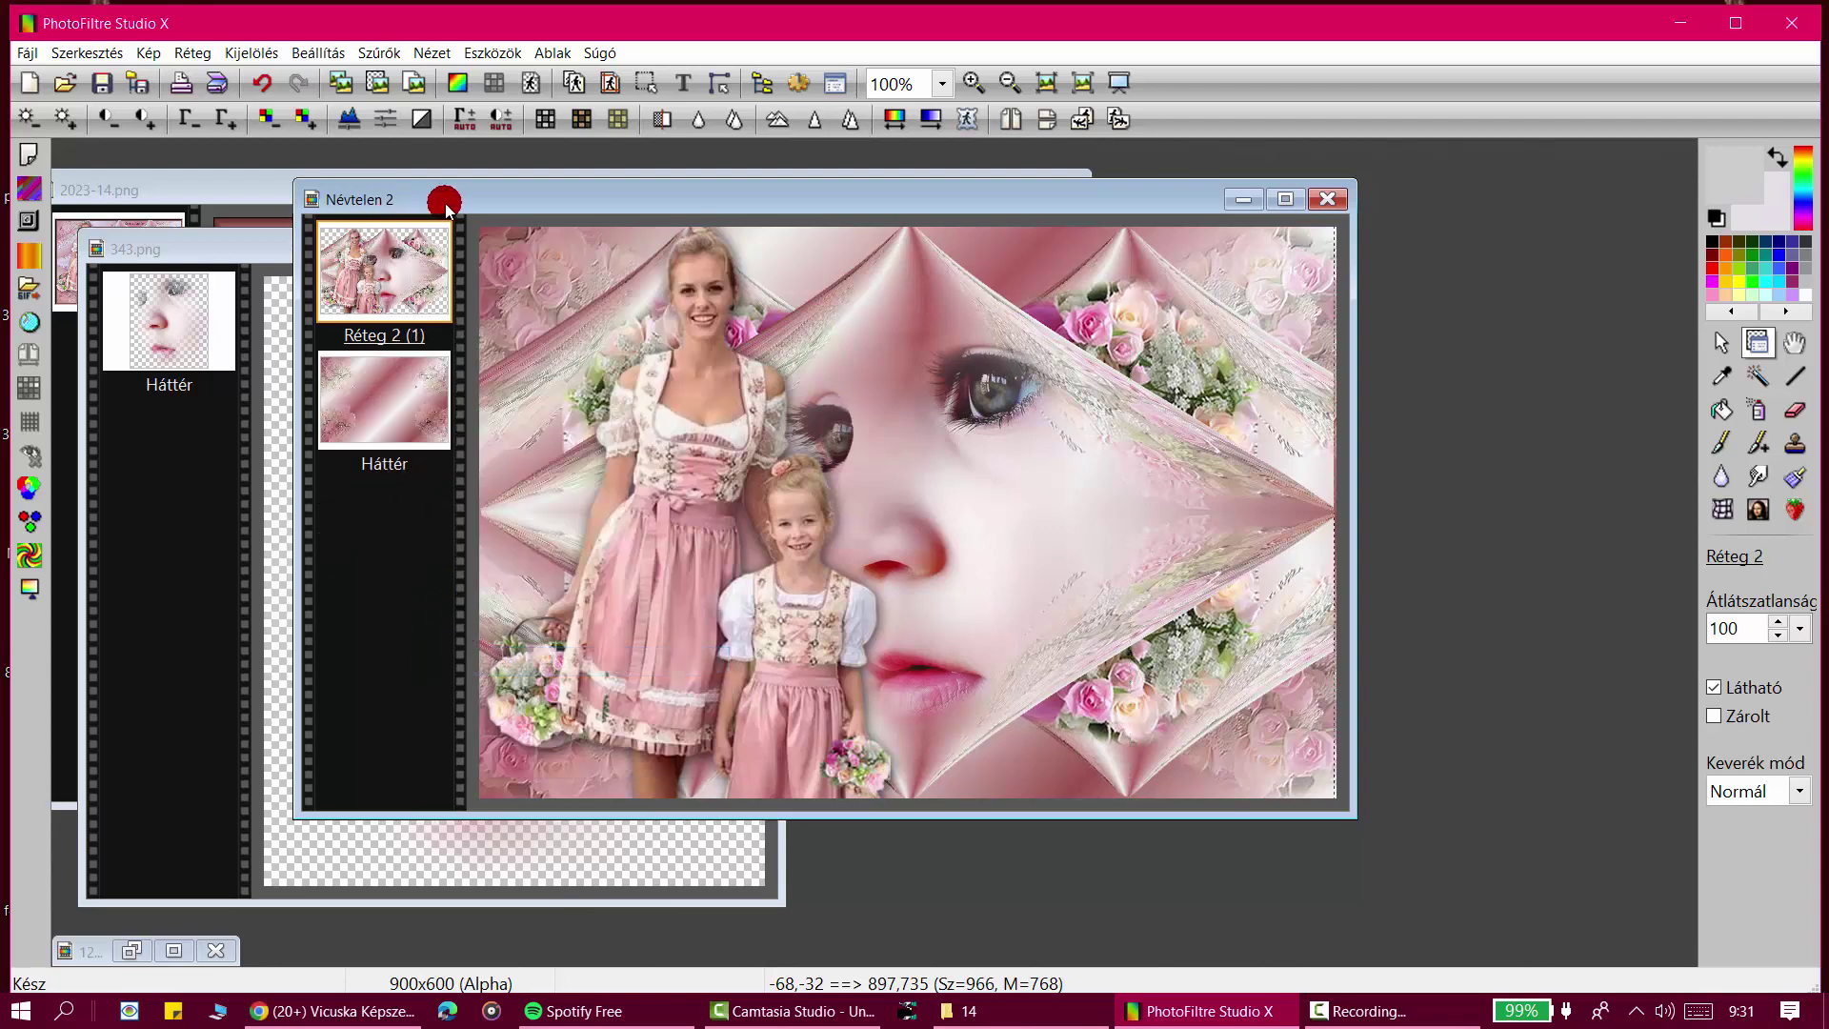
Step: Minimise 343.png and compare the composition with 2023-14.png
{"action": "left_click_drag", "start_coordinate": [445, 204], "coordinate": [409, 319]}
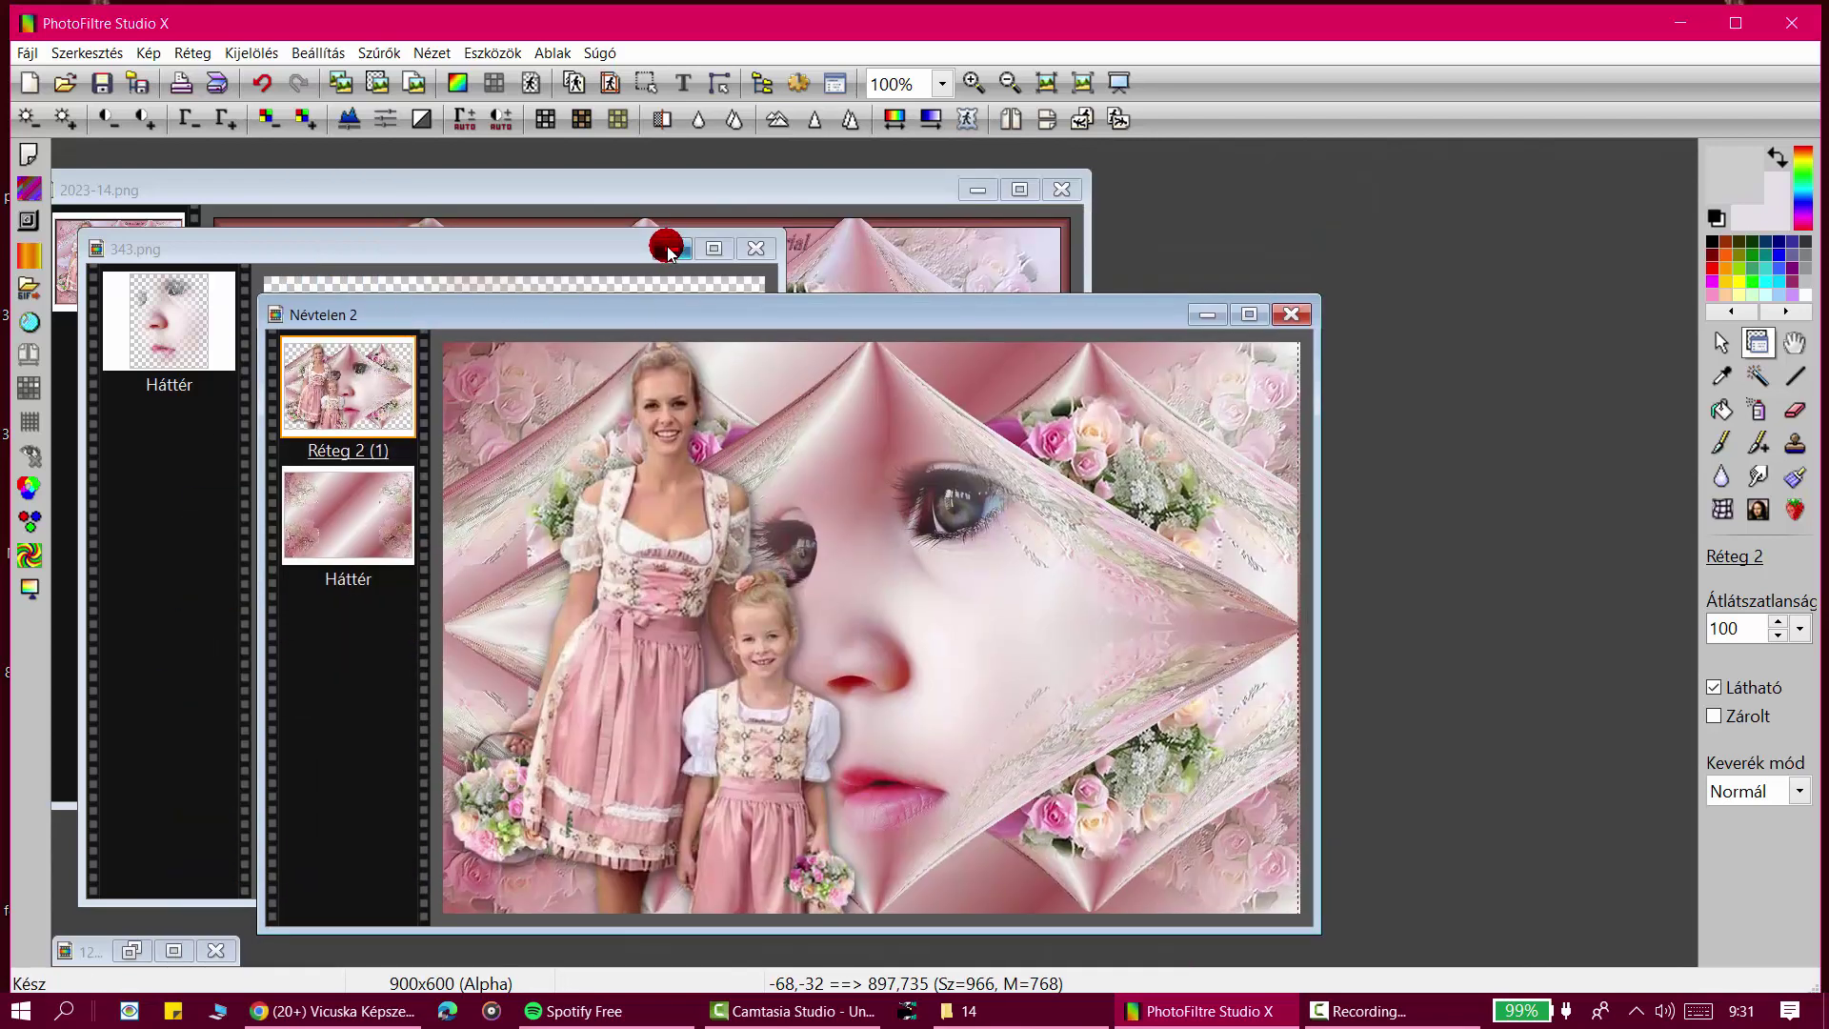
{"action": "left_click", "coordinate": [673, 250]}
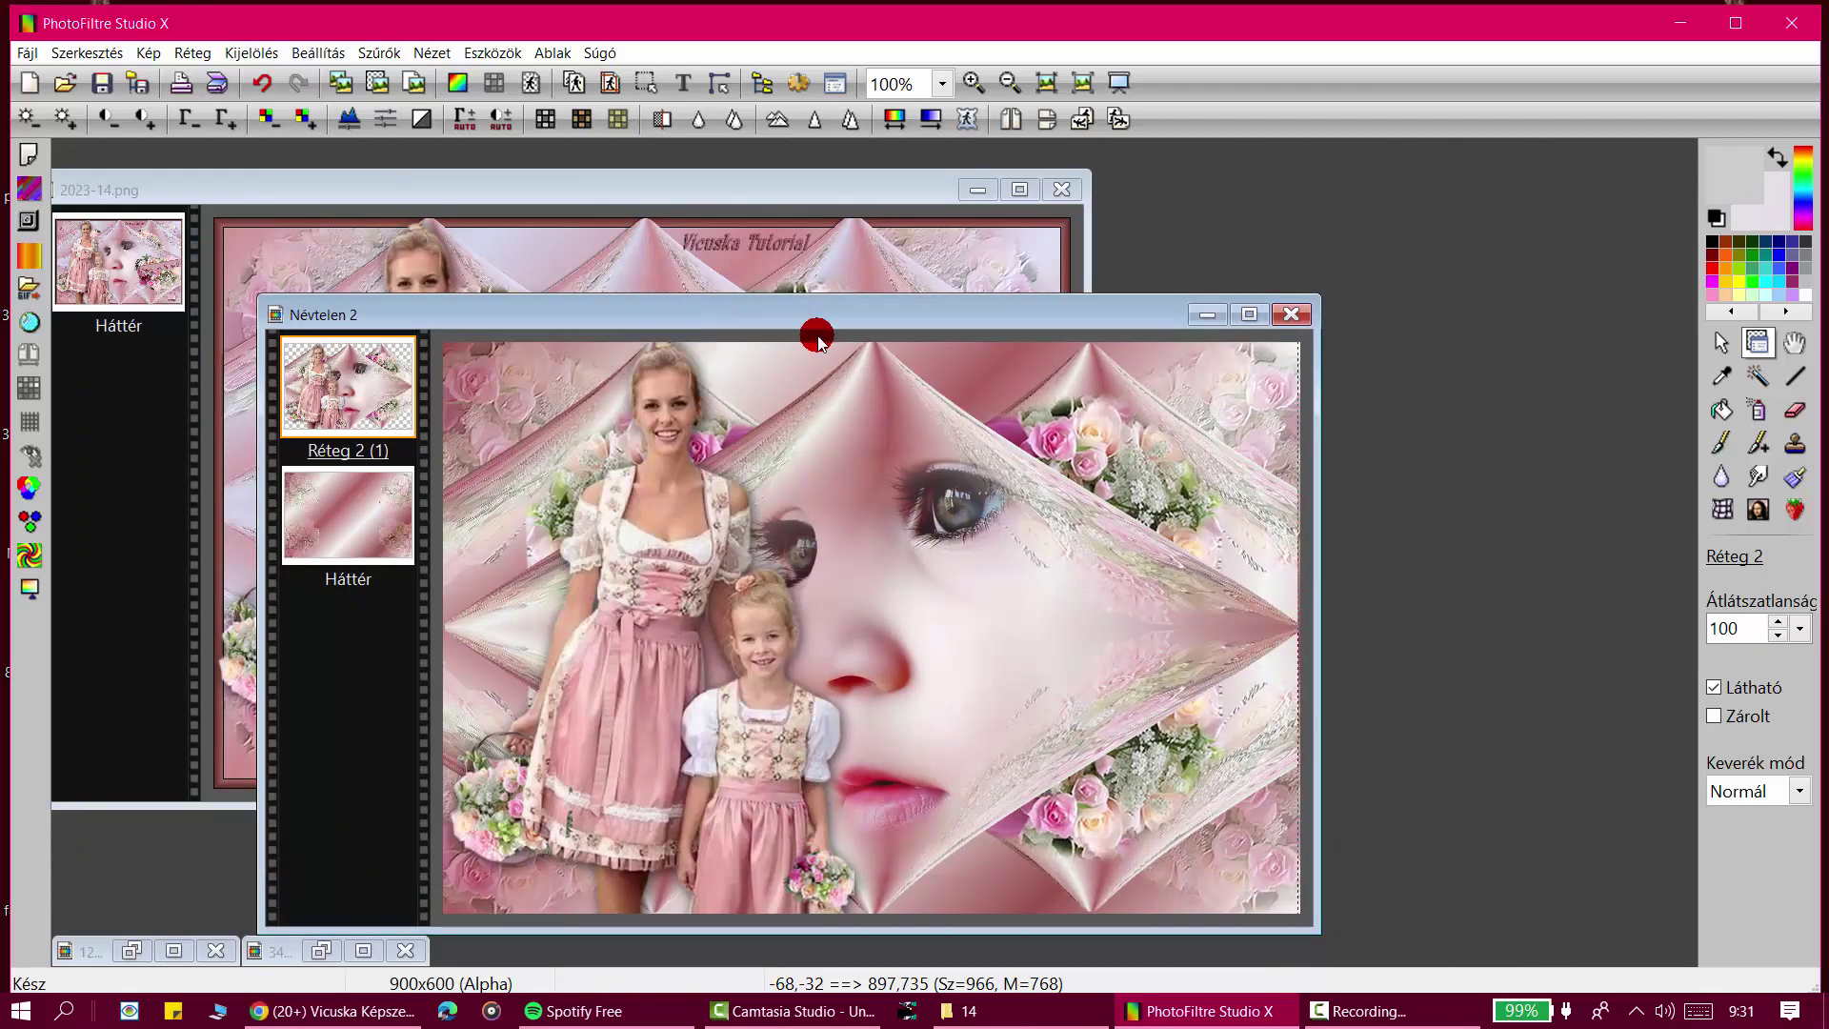
{"action": "left_click_drag", "start_coordinate": [805, 314], "coordinate": [668, 166]}
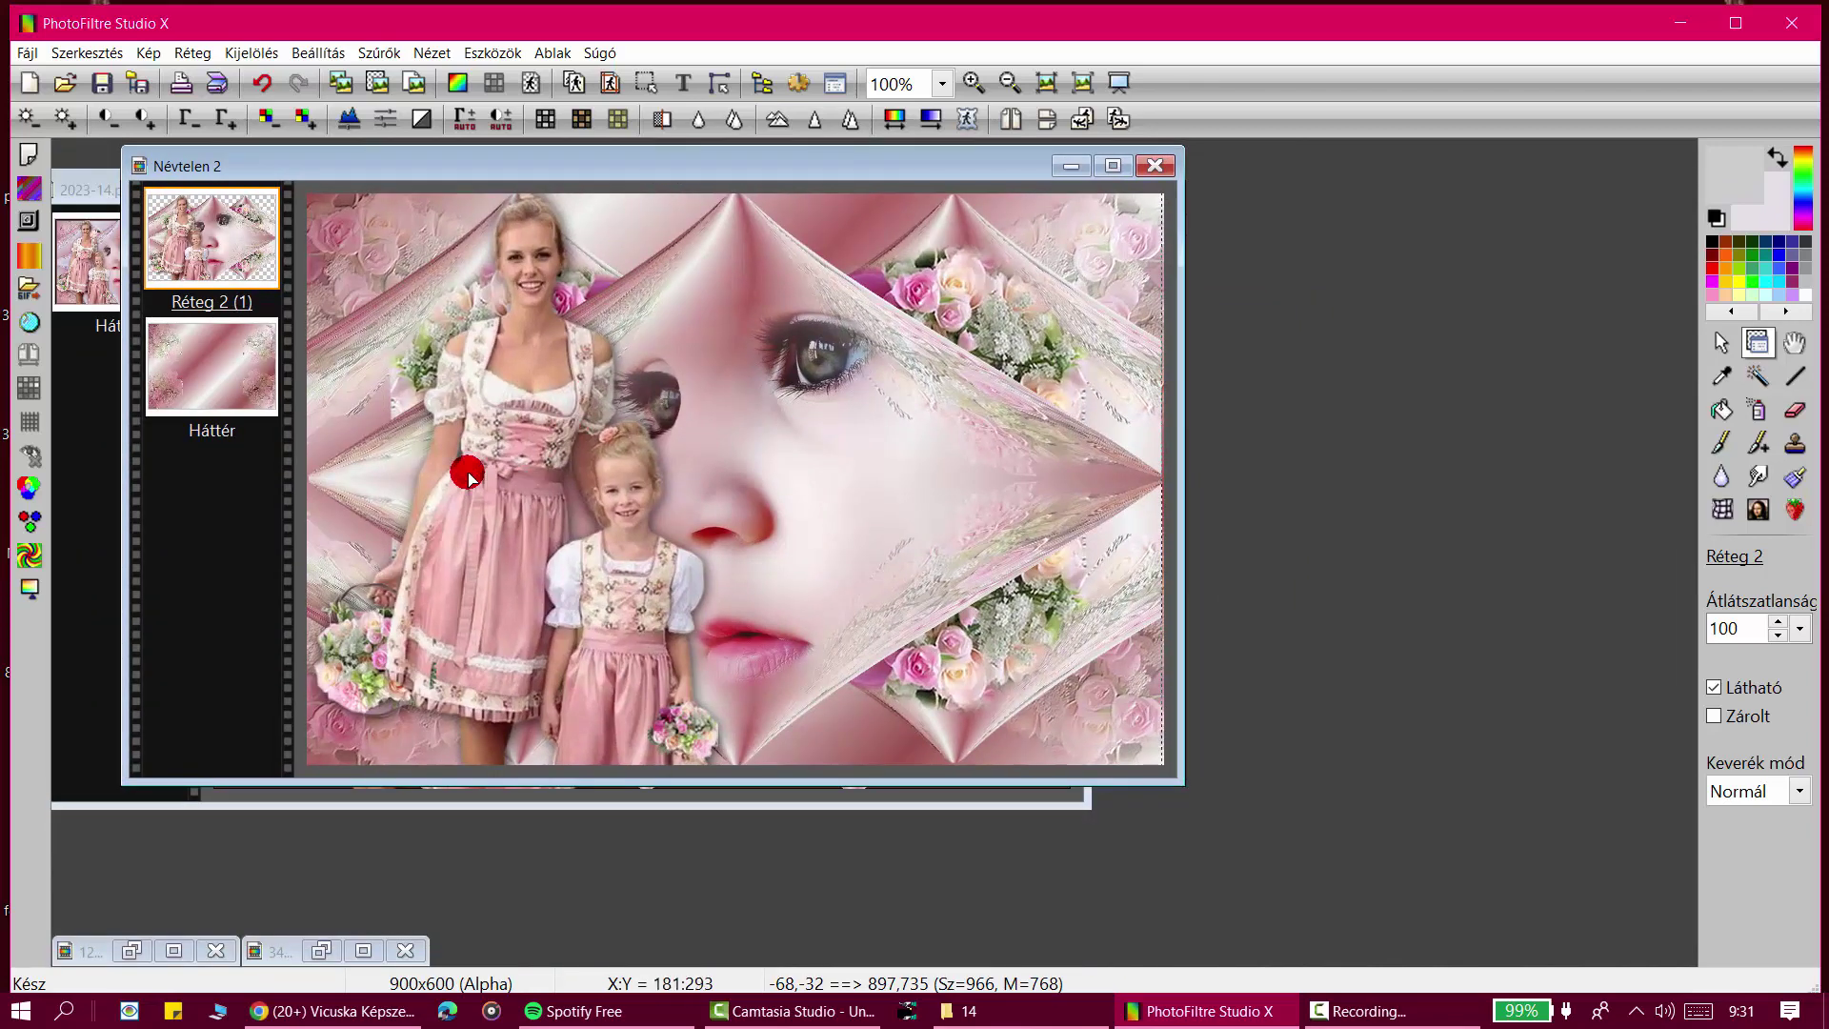
{"action": "left_click", "coordinate": [321, 949]}
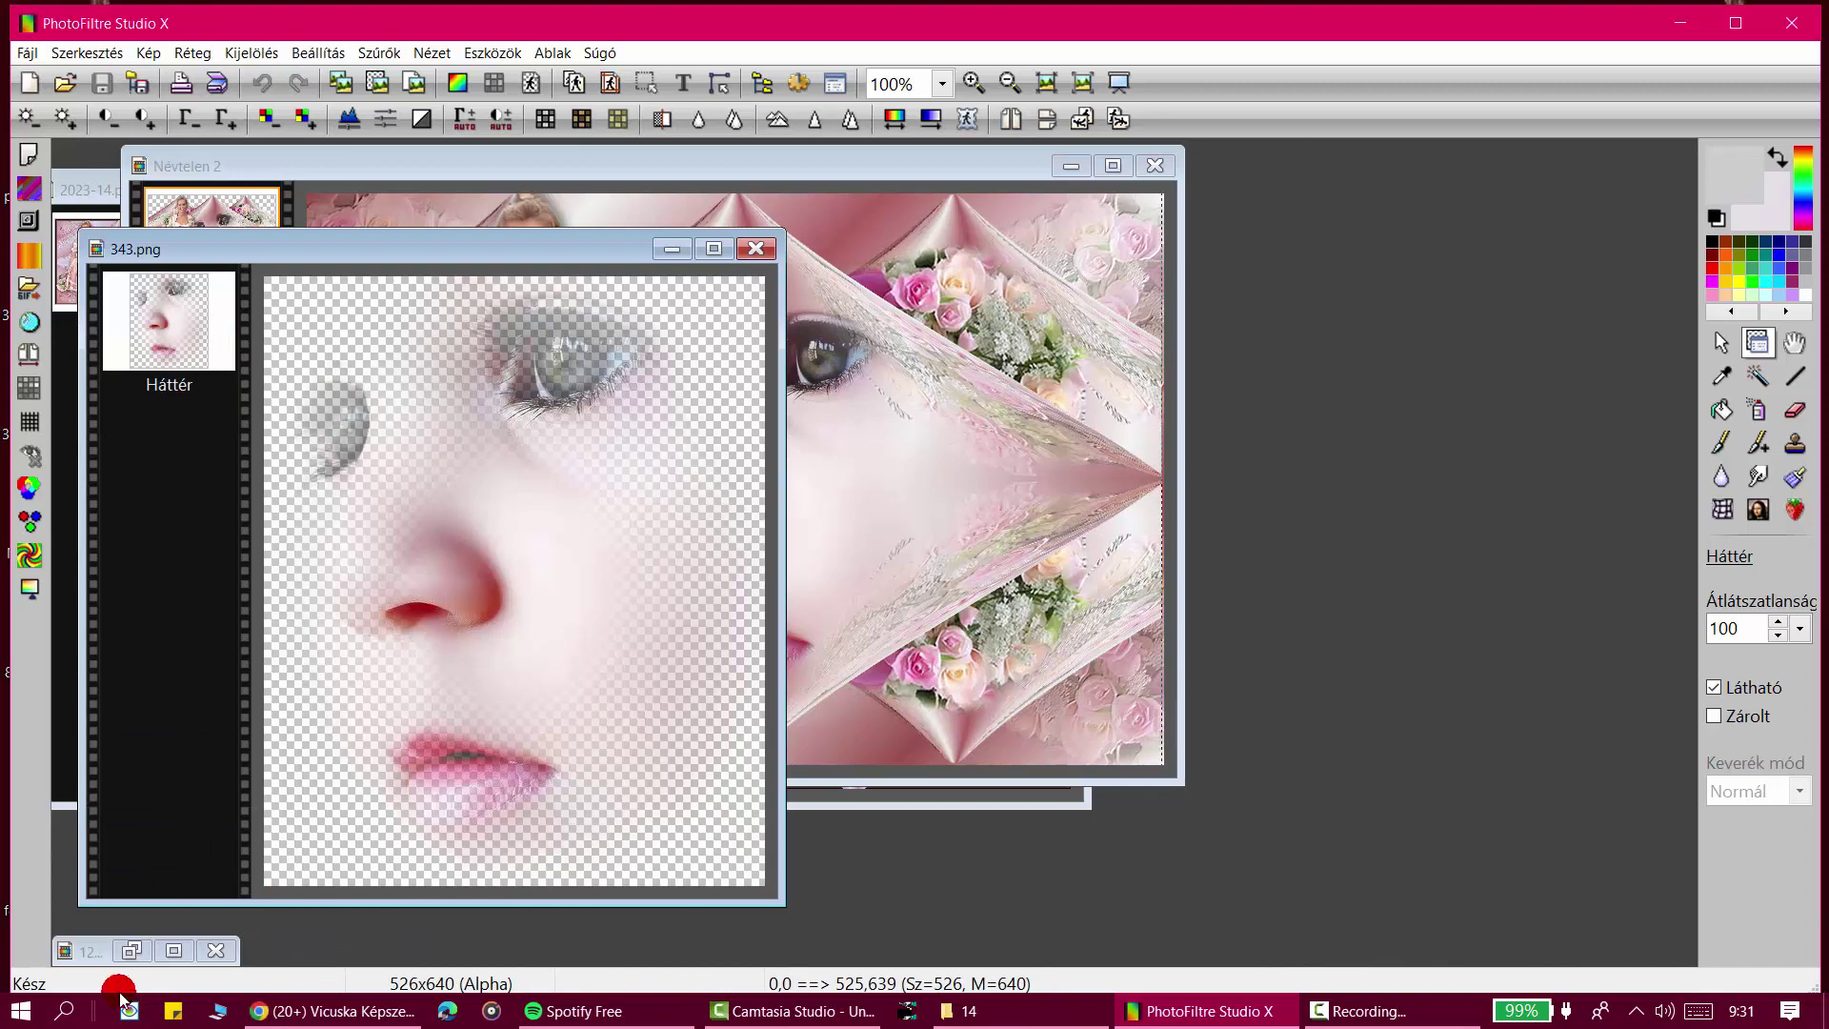
{"action": "left_click", "coordinate": [129, 951]}
{"action": "left_click", "coordinate": [603, 238]}
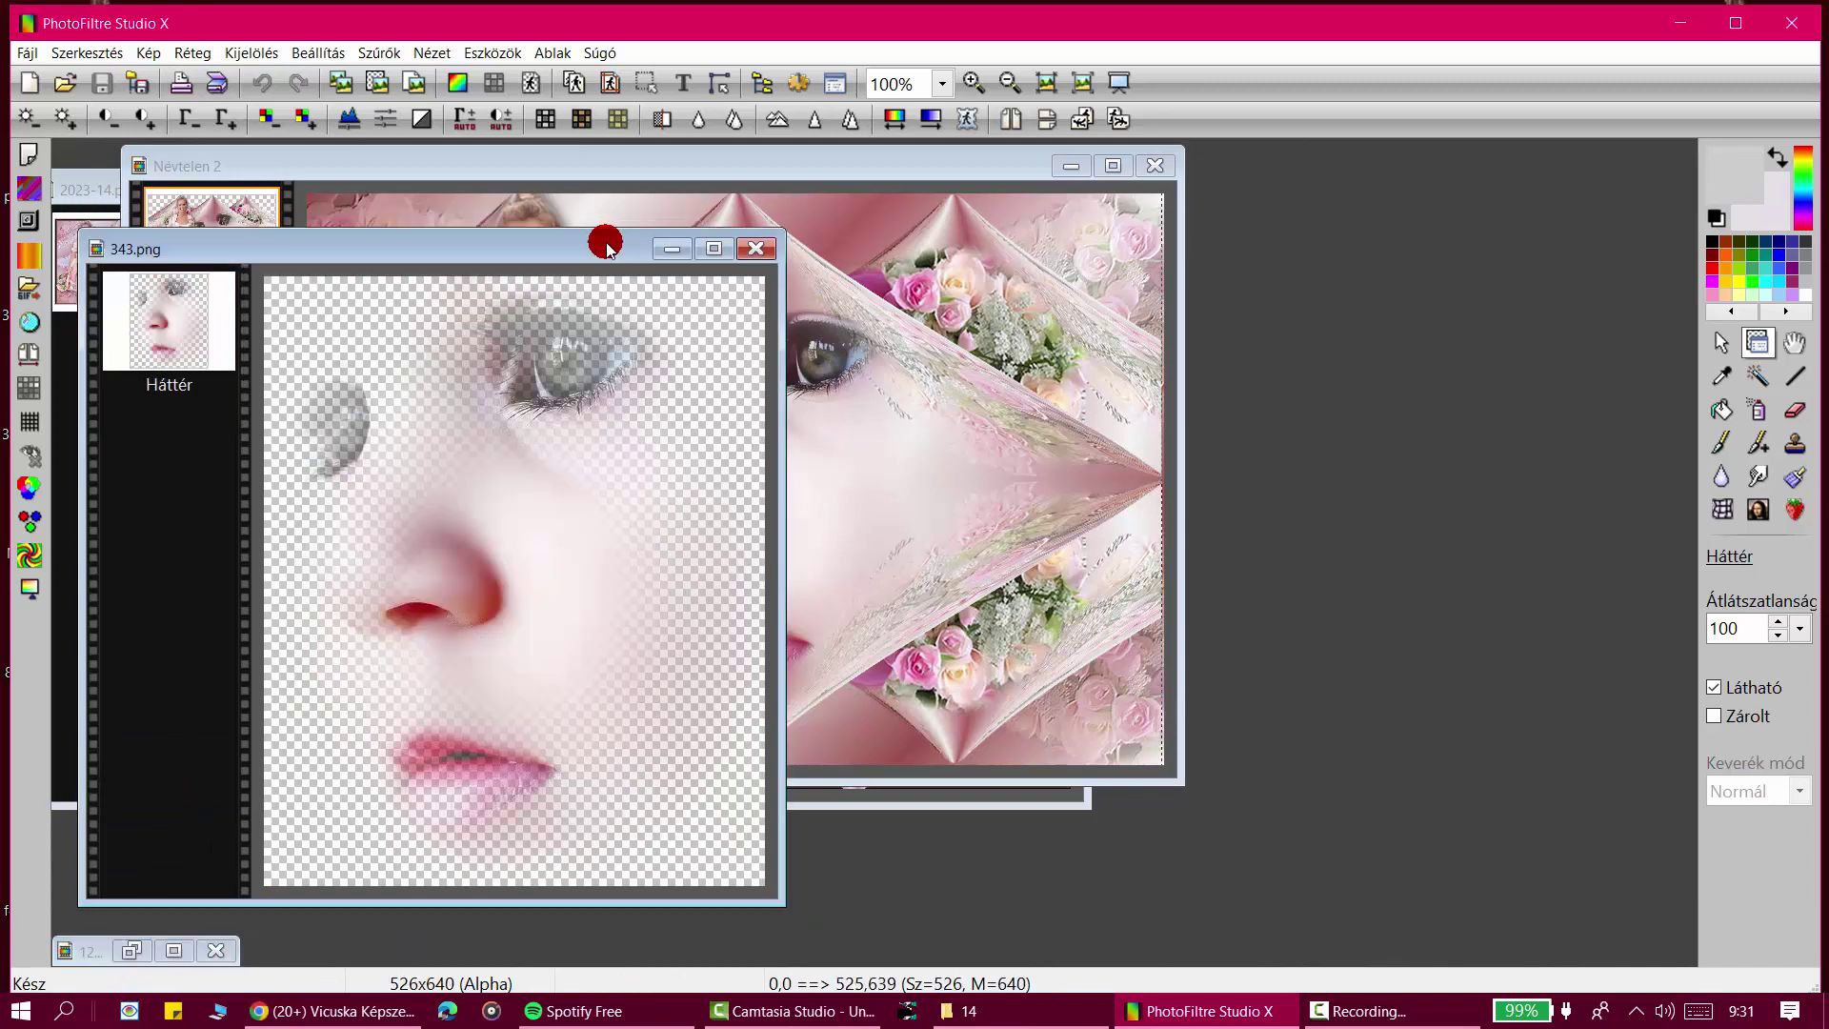
{"action": "left_click", "coordinate": [672, 248]}
{"action": "left_click_drag", "start_coordinate": [633, 167], "coordinate": [1036, 324]}
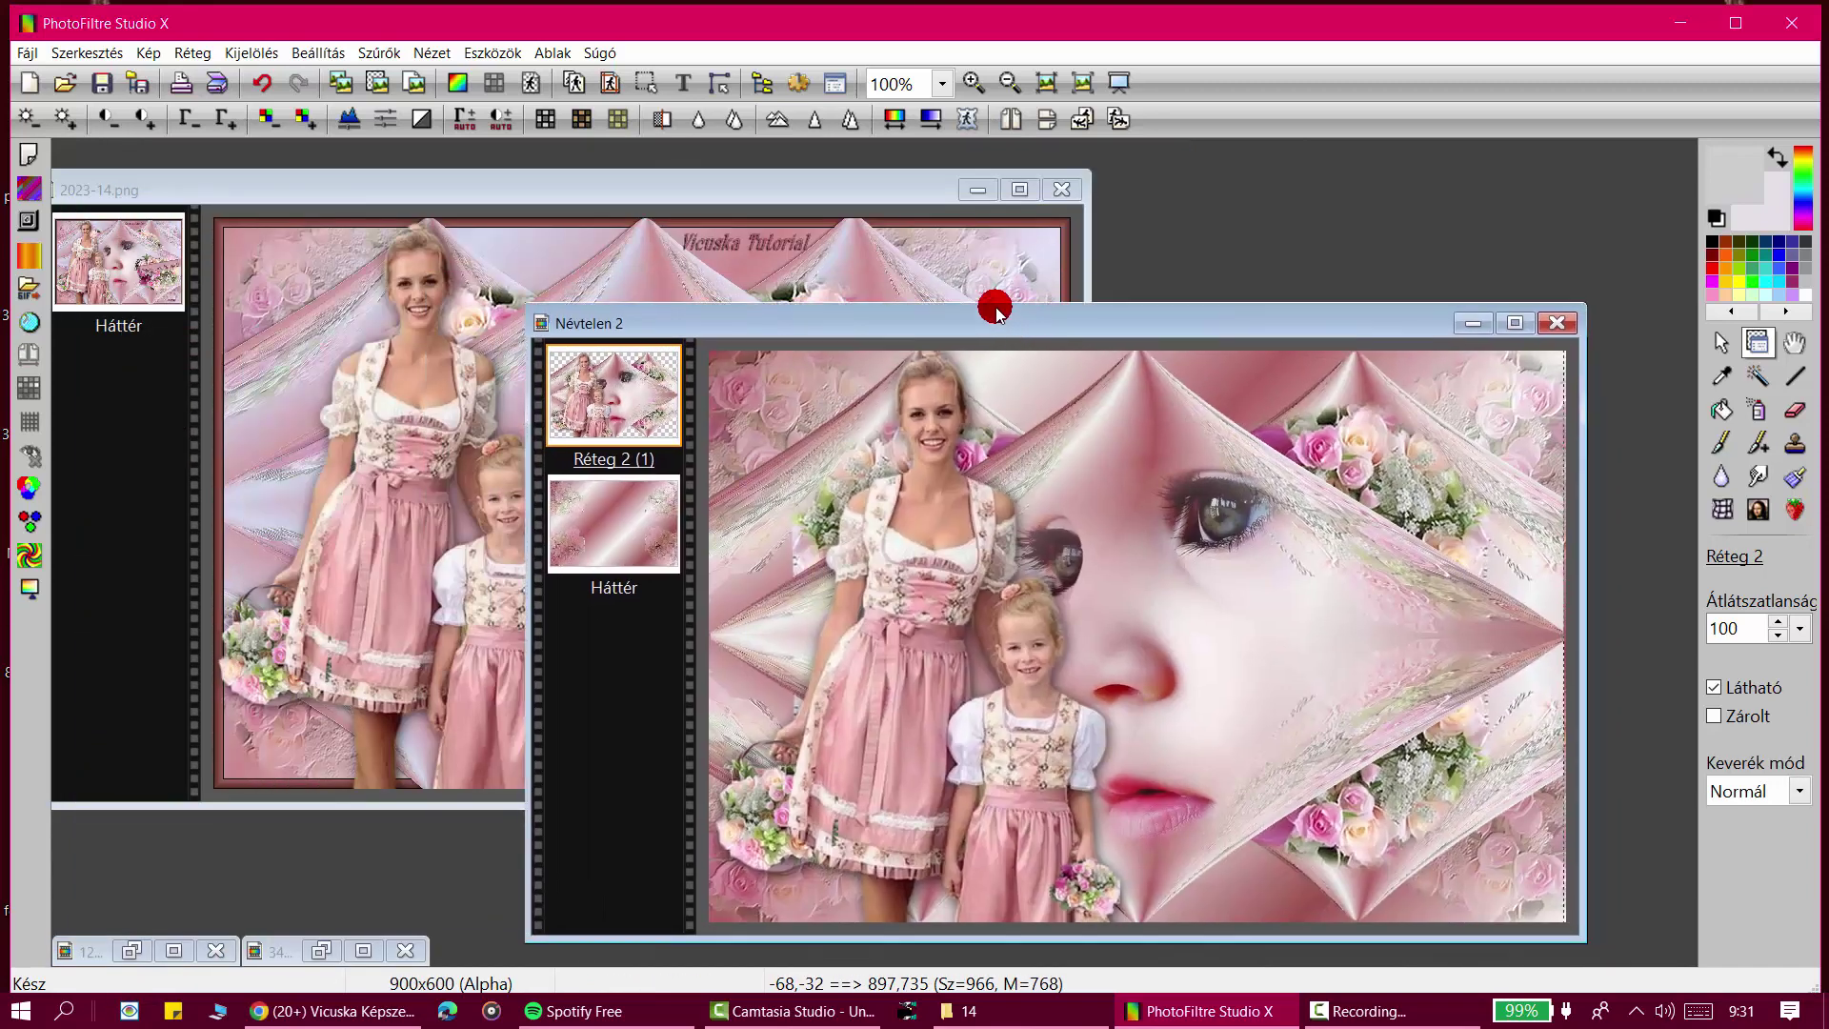
{"action": "left_click_drag", "start_coordinate": [894, 193], "coordinate": [904, 249]}
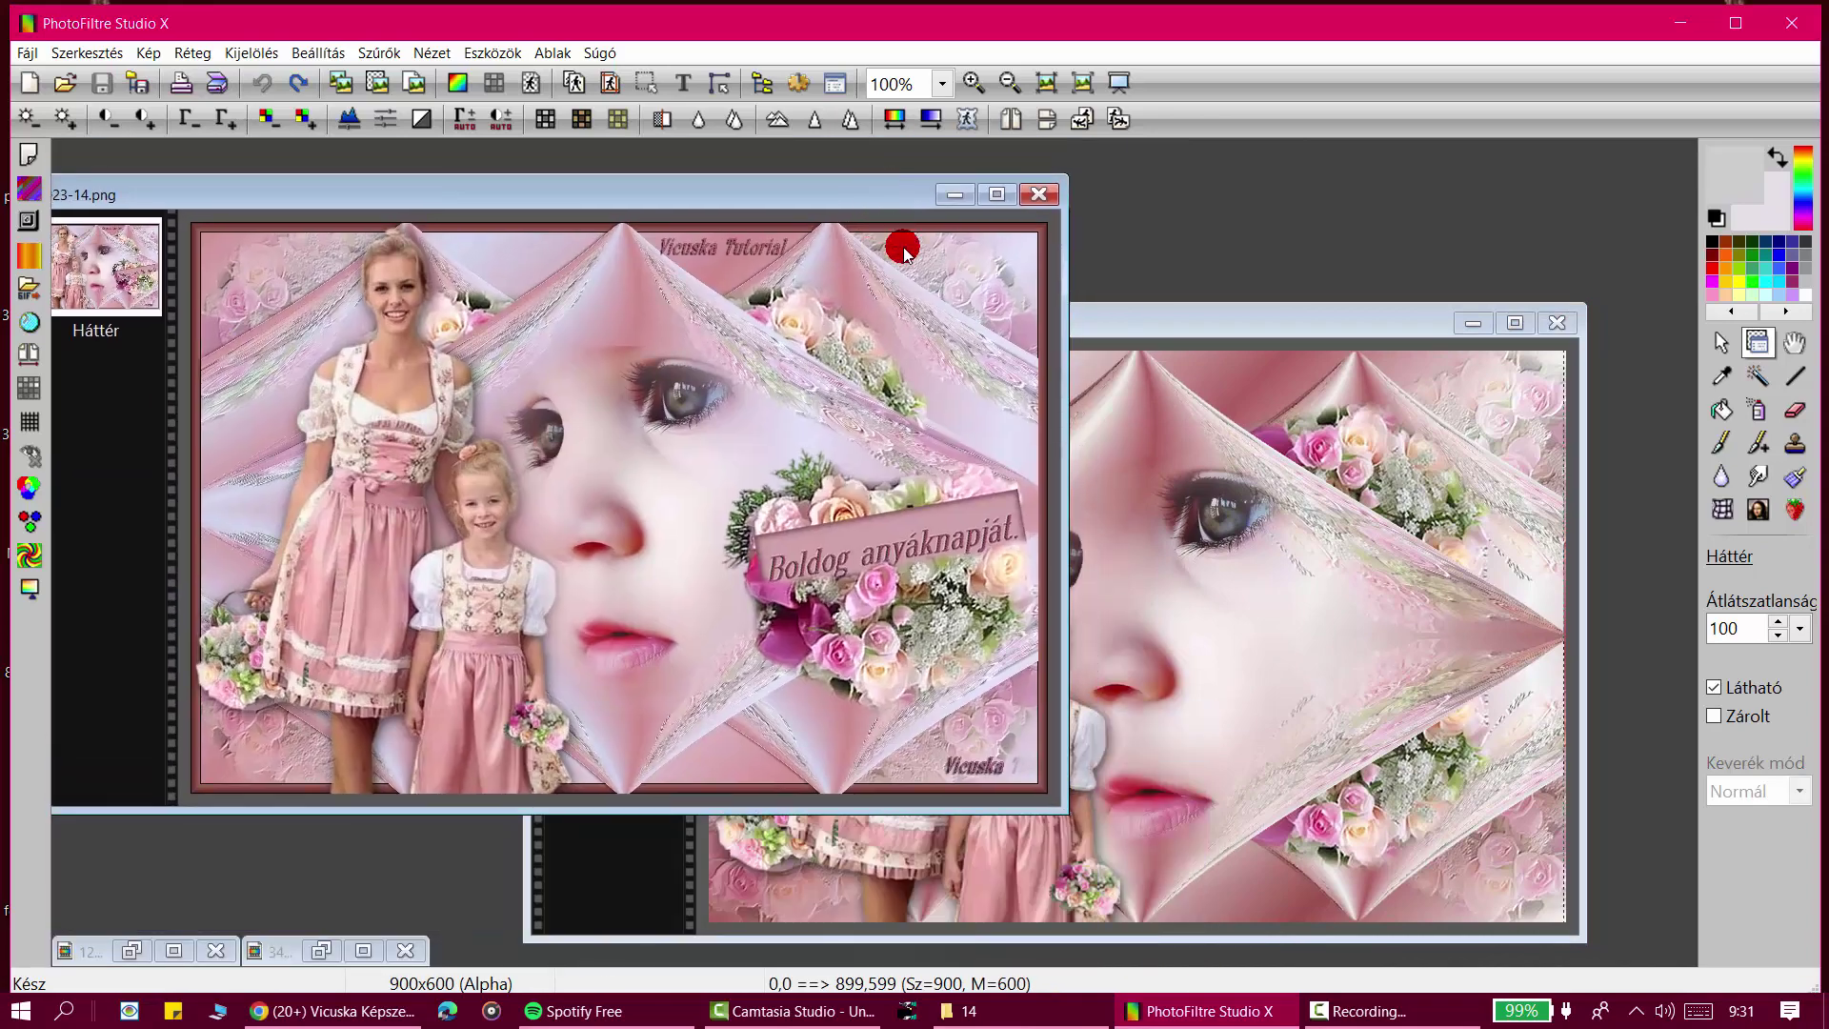
{"action": "left_click_drag", "start_coordinate": [1204, 347], "coordinate": [884, 273]}
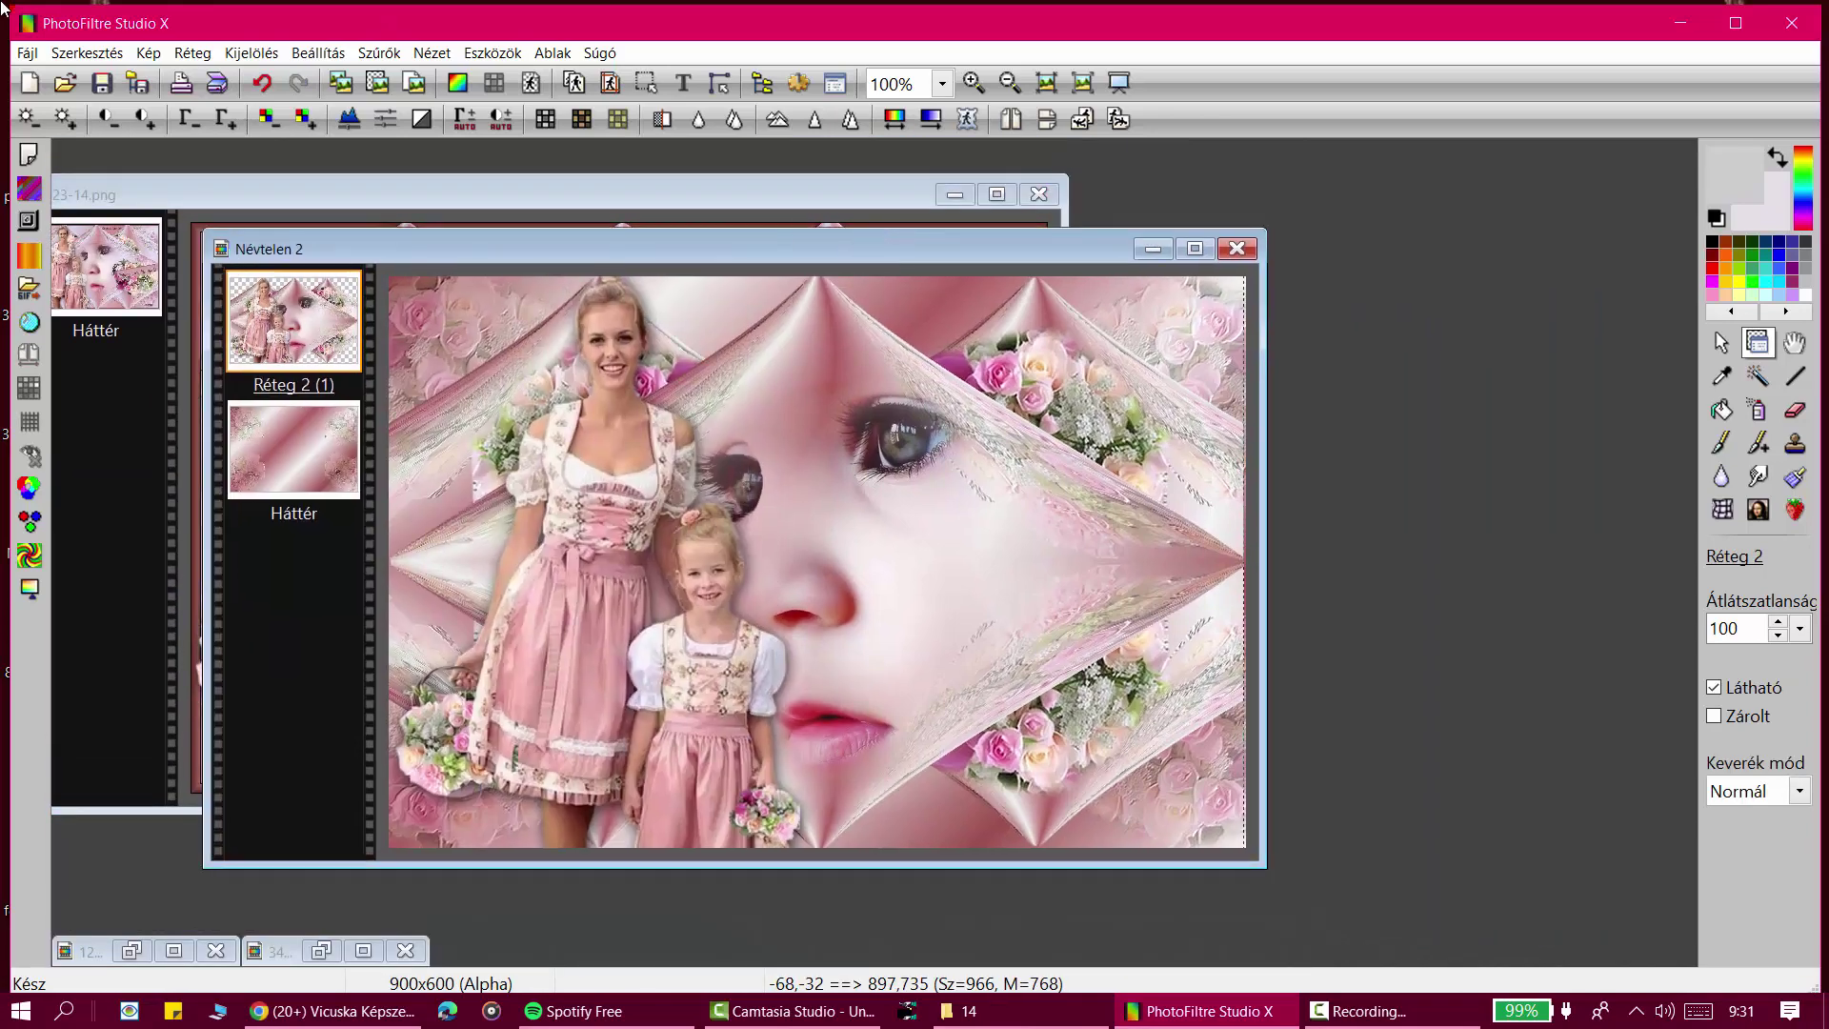
Step: Open the bouquet image 020-removebg-preview.png and flip it vertically
{"action": "left_click", "coordinate": [78, 76]}
{"action": "left_click", "coordinate": [951, 482]}
{"action": "left_click", "coordinate": [964, 318]}
{"action": "left_click", "coordinate": [1064, 672]}
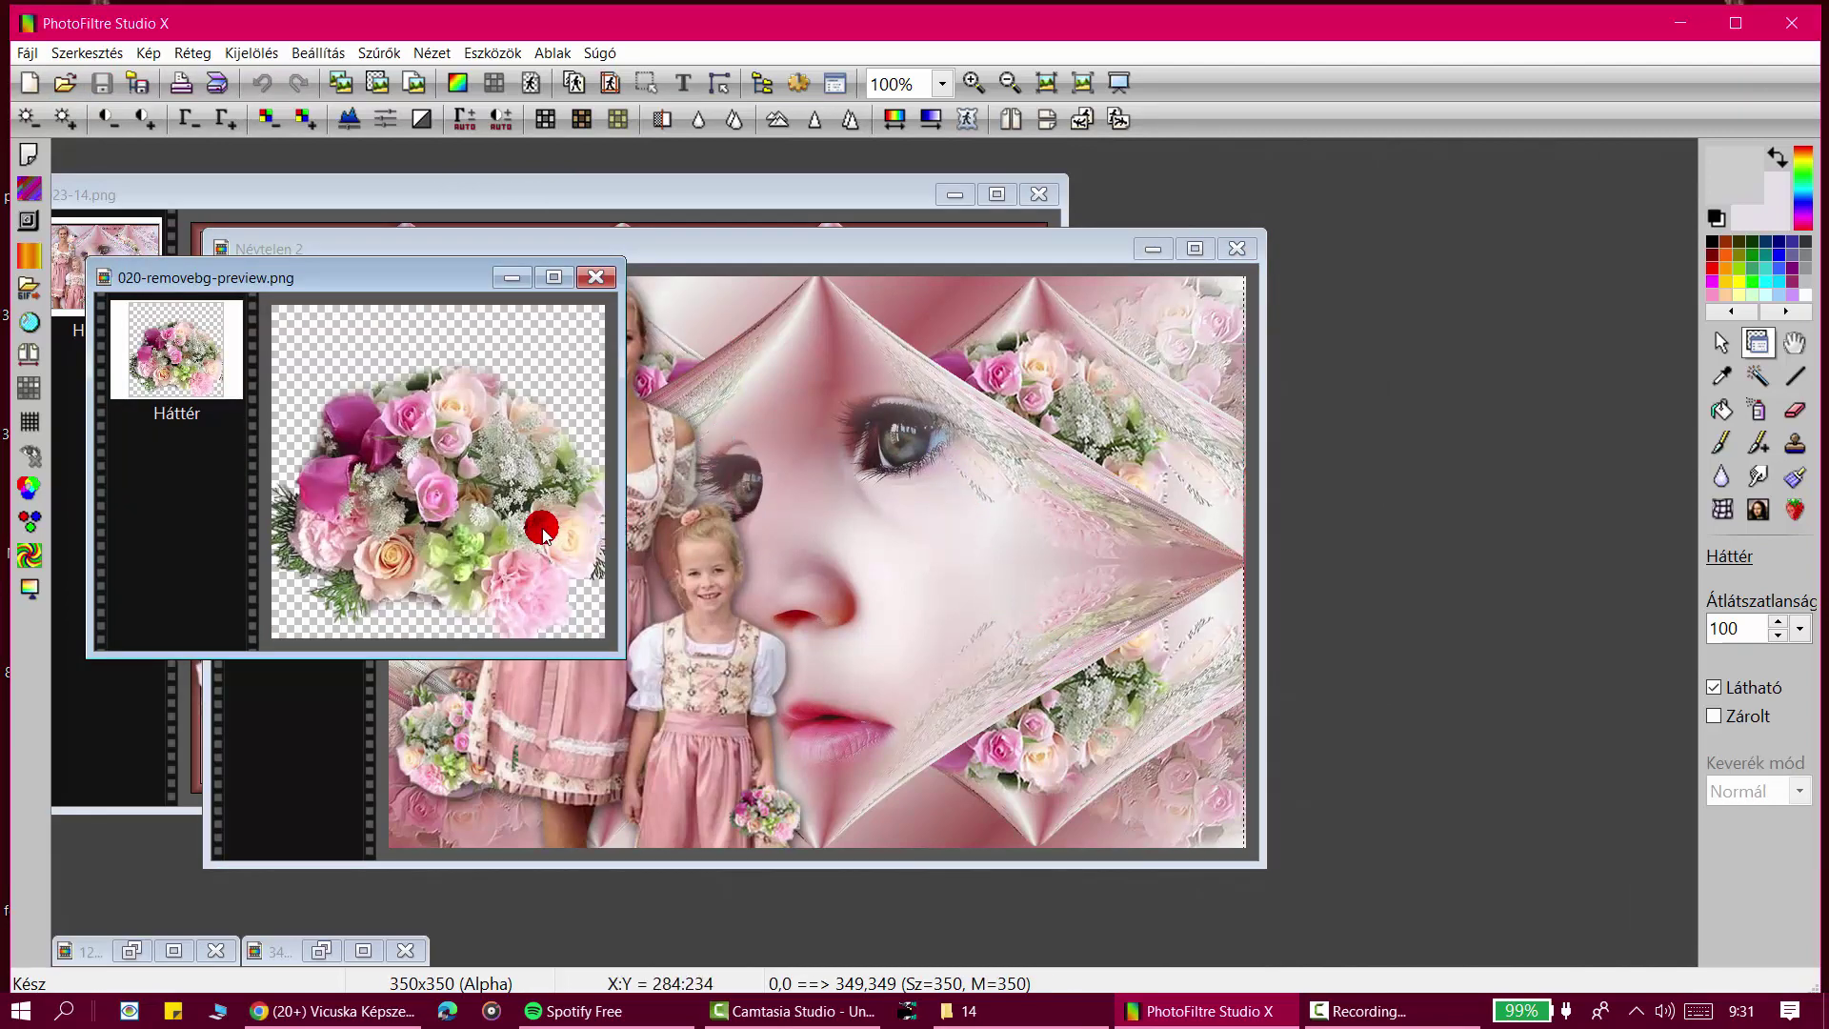
{"action": "left_click", "coordinate": [1045, 120]}
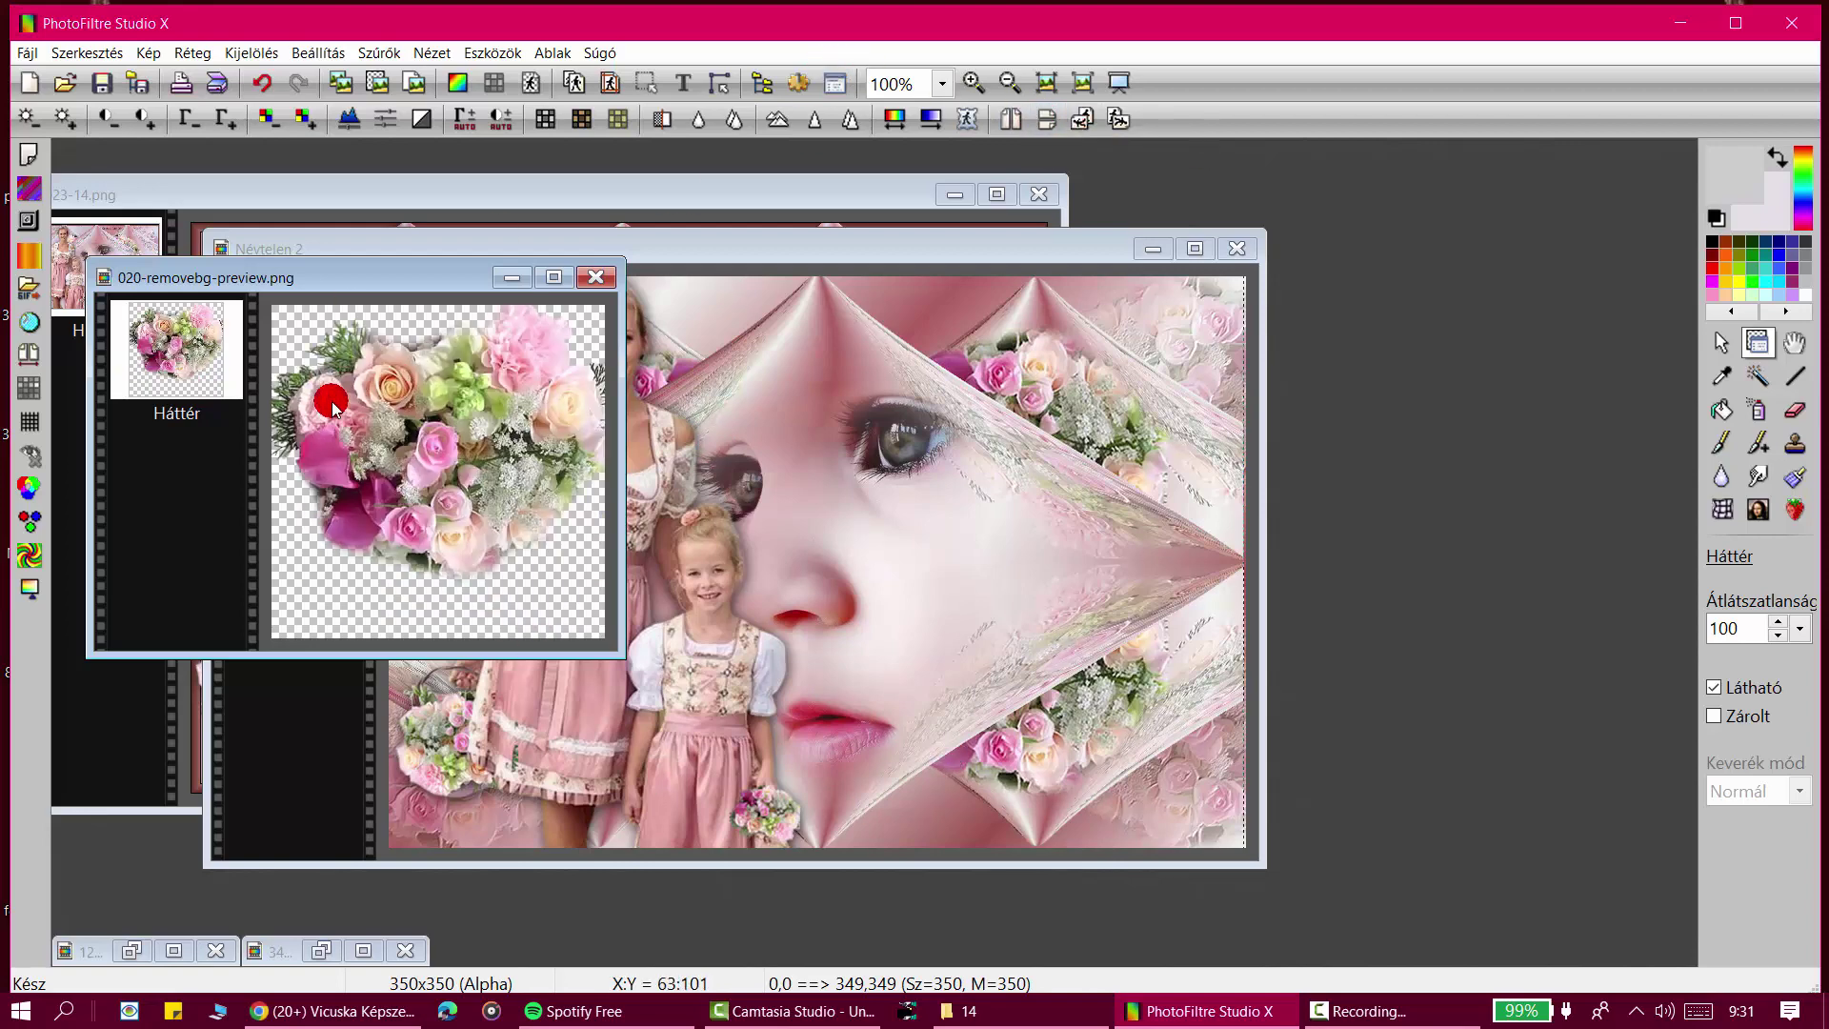
Step: Copy the flipped bouquet and paste it as a new layer in the composition, with 2023-14.png arranged alongside for reference
{"action": "right_click", "coordinate": [326, 279]}
{"action": "left_click", "coordinate": [357, 397]}
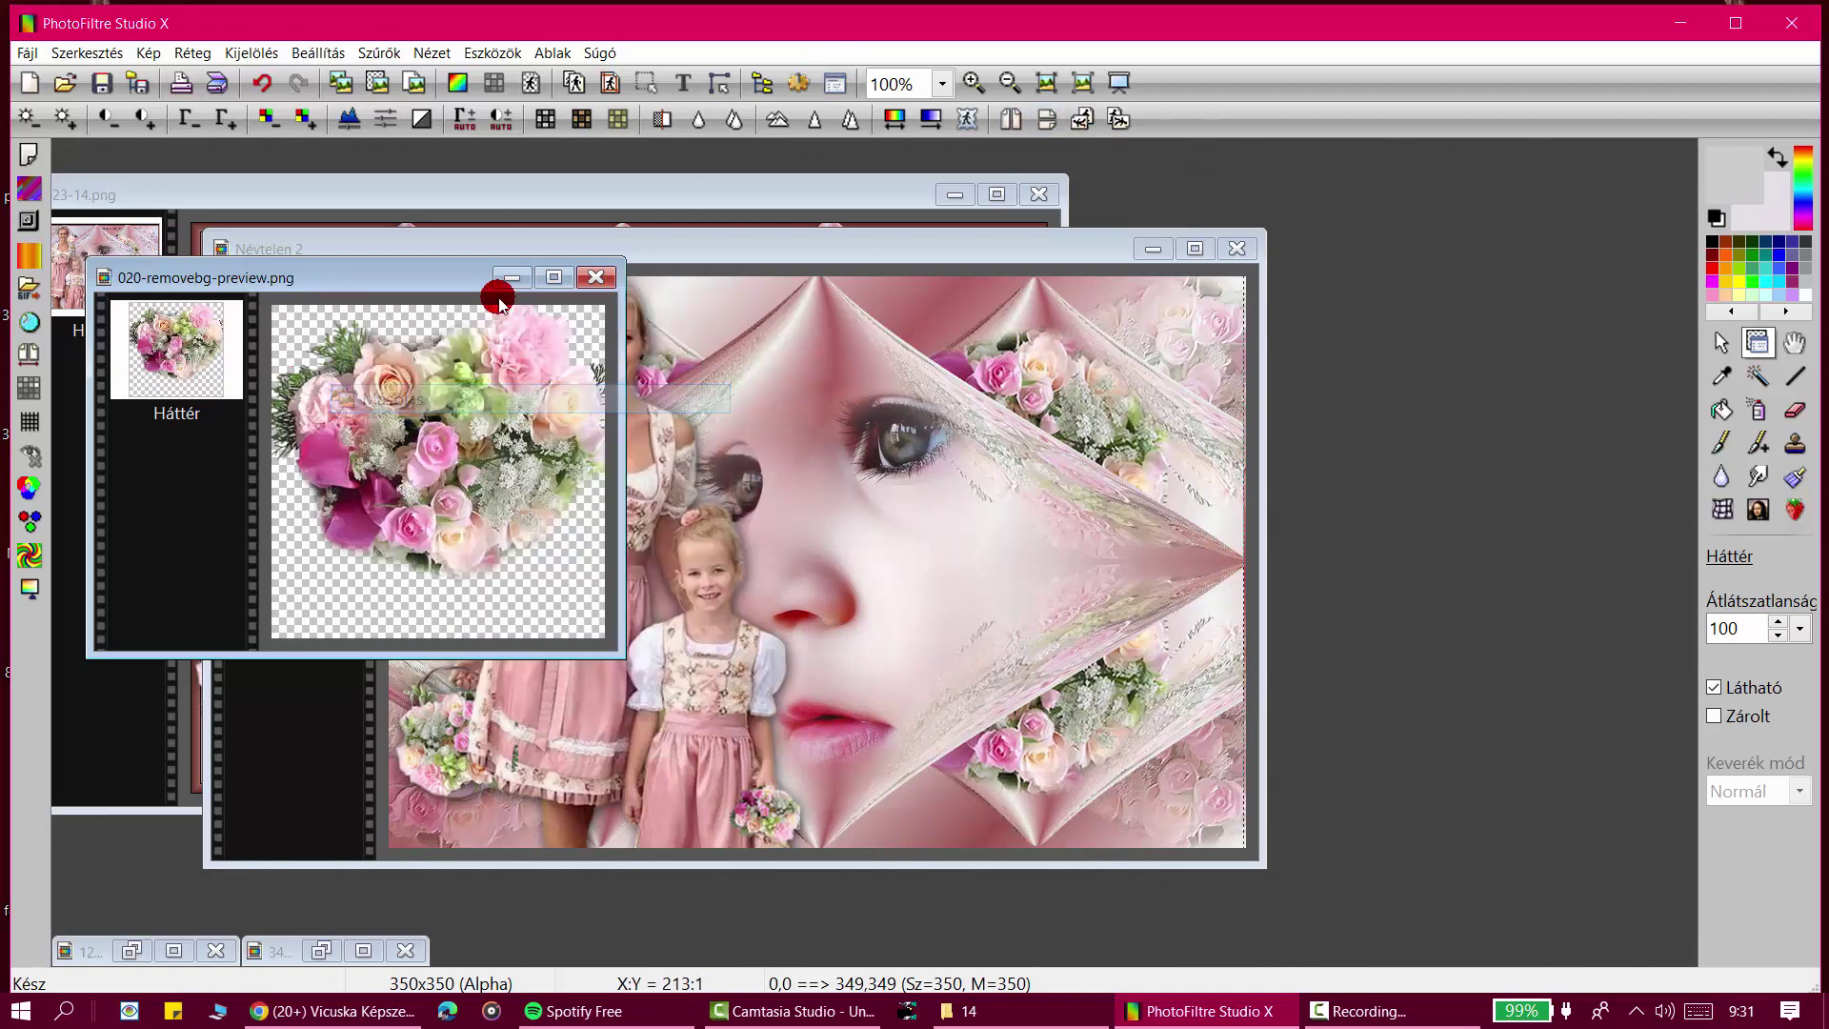
{"action": "left_click", "coordinate": [775, 253]}
{"action": "left_click_drag", "start_coordinate": [812, 200], "coordinate": [1404, 240]}
{"action": "left_click_drag", "start_coordinate": [486, 247], "coordinate": [371, 231]}
{"action": "right_click", "coordinate": [402, 229]}
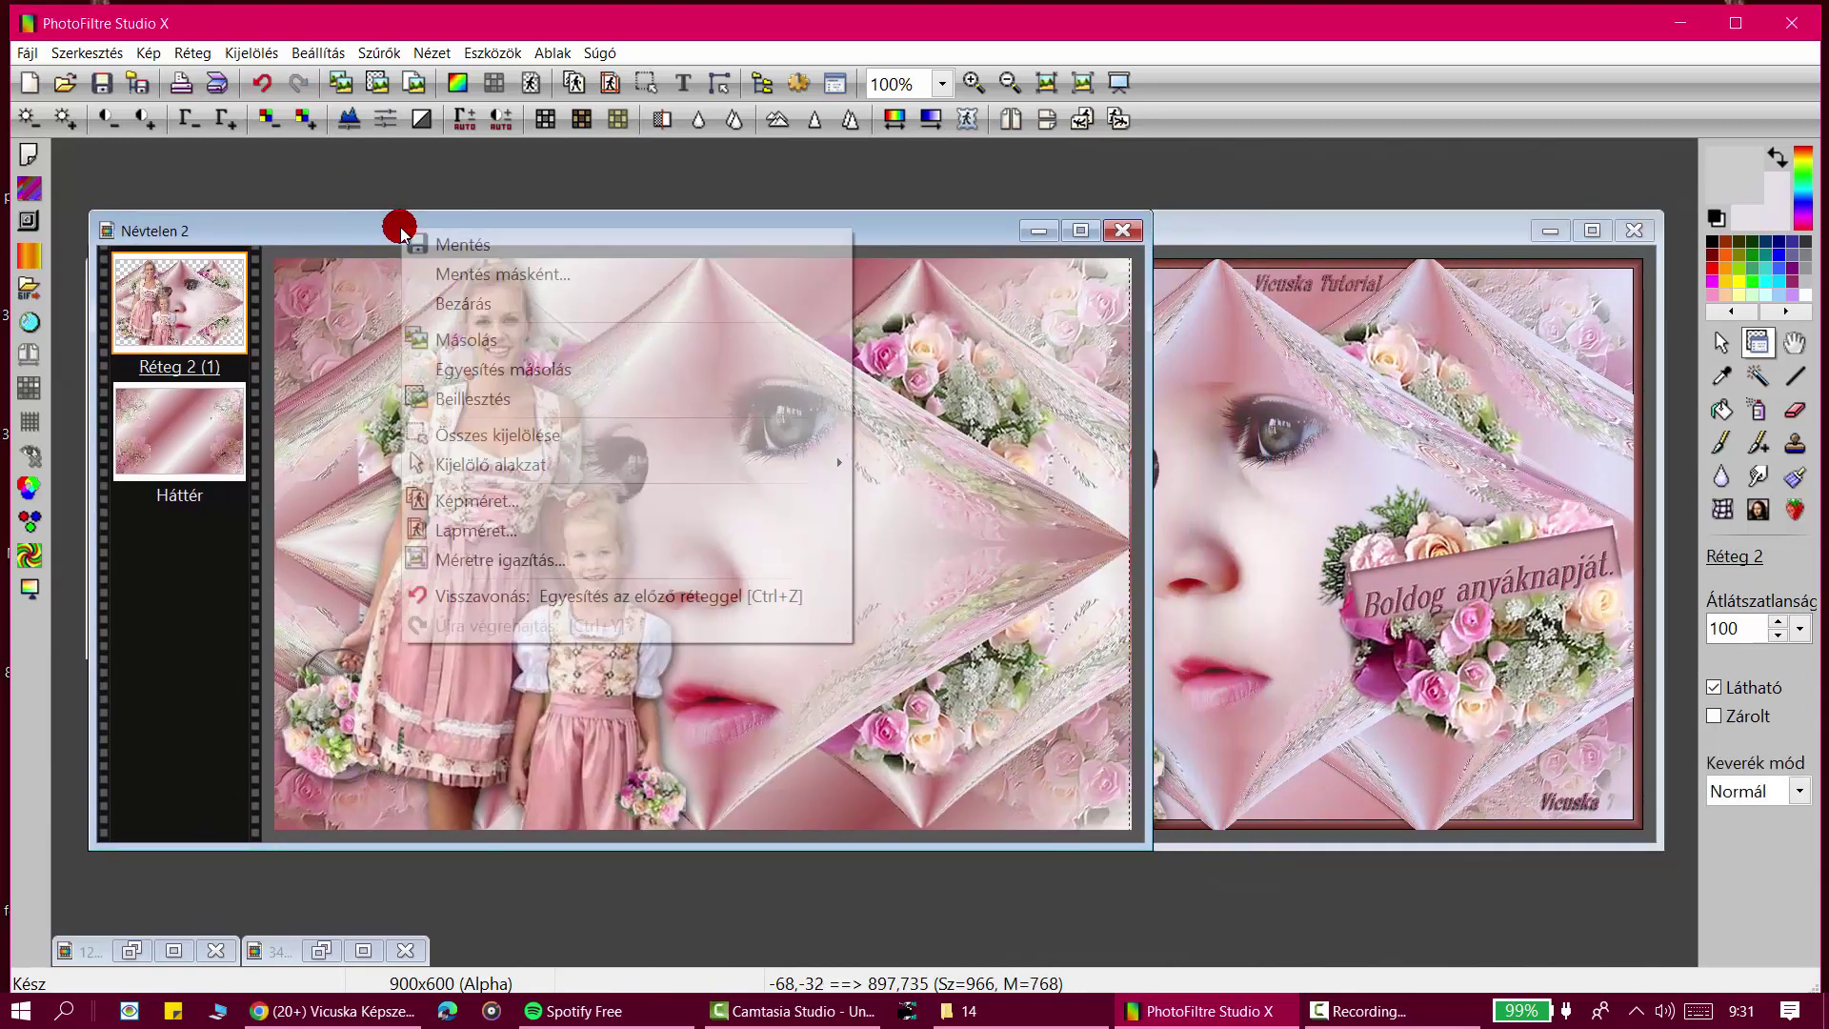
{"action": "left_click", "coordinate": [489, 402]}
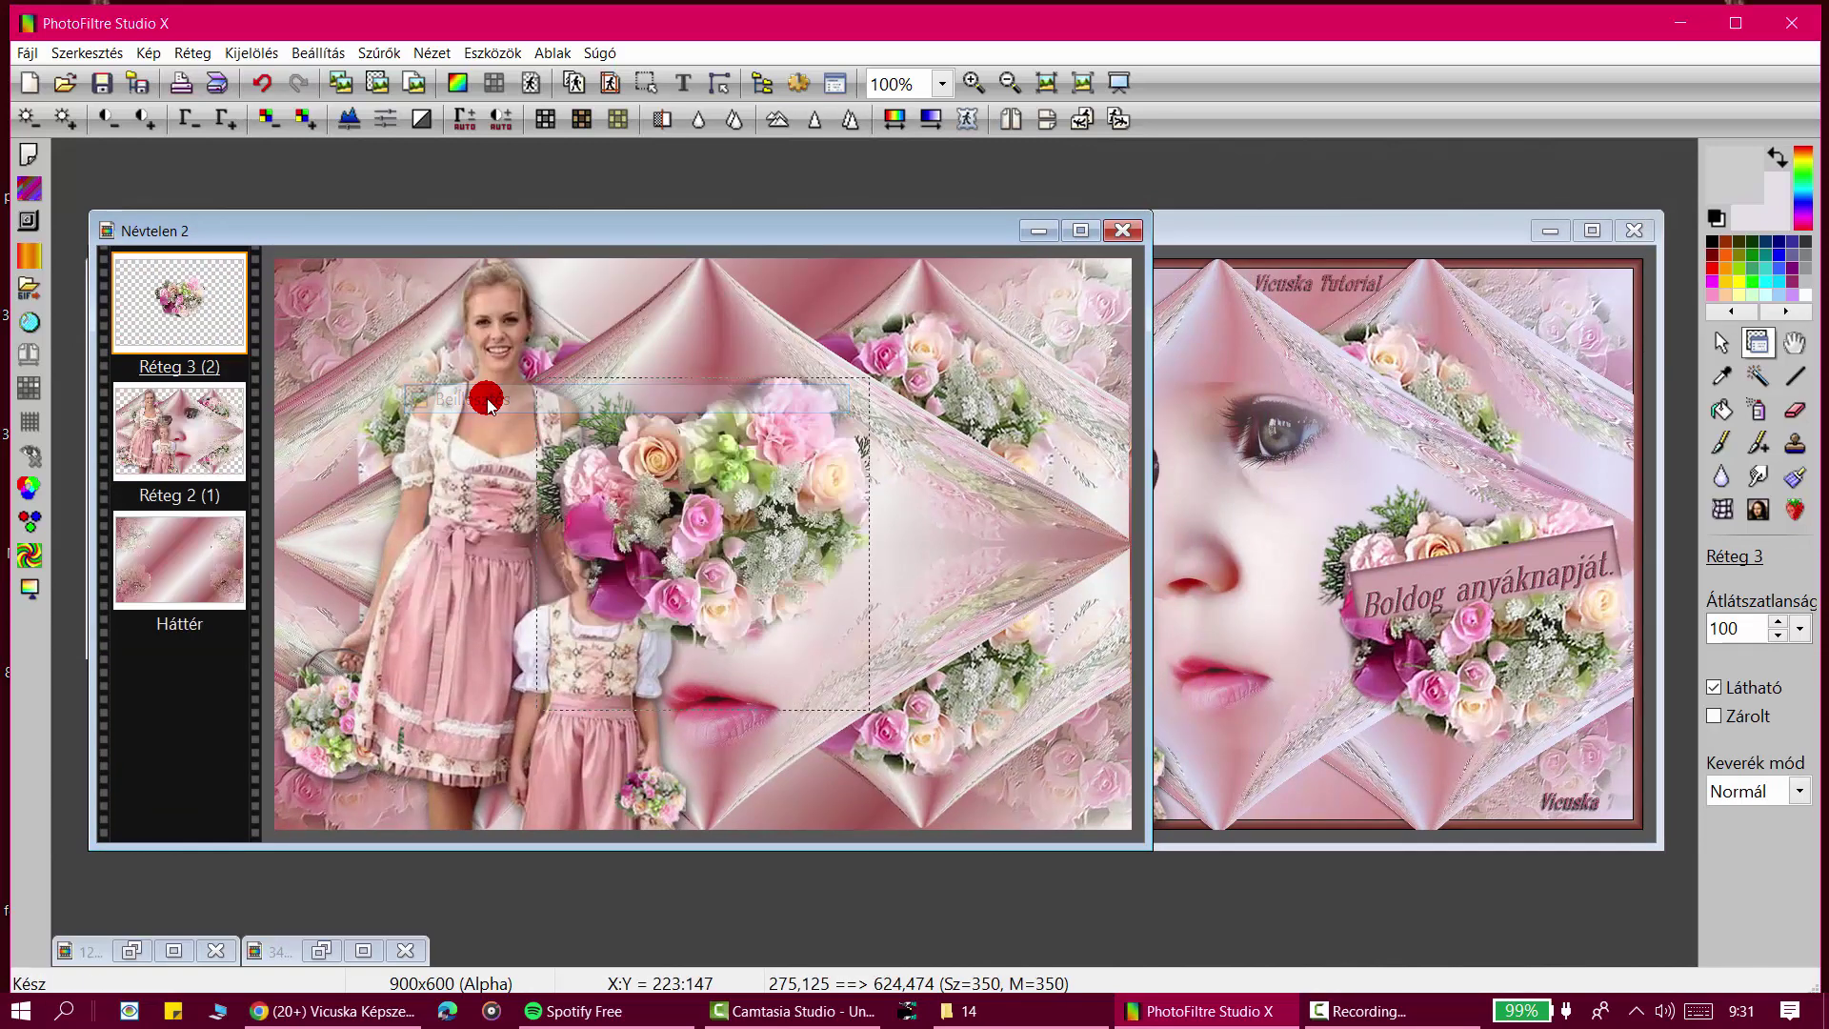
Step: Scale the bouquet layer to 90% with a free transform and place it in the composition's lower-right area, following 2023-14.png
{"action": "left_click_drag", "start_coordinate": [762, 467], "coordinate": [885, 576]}
{"action": "right_click", "coordinate": [885, 576]}
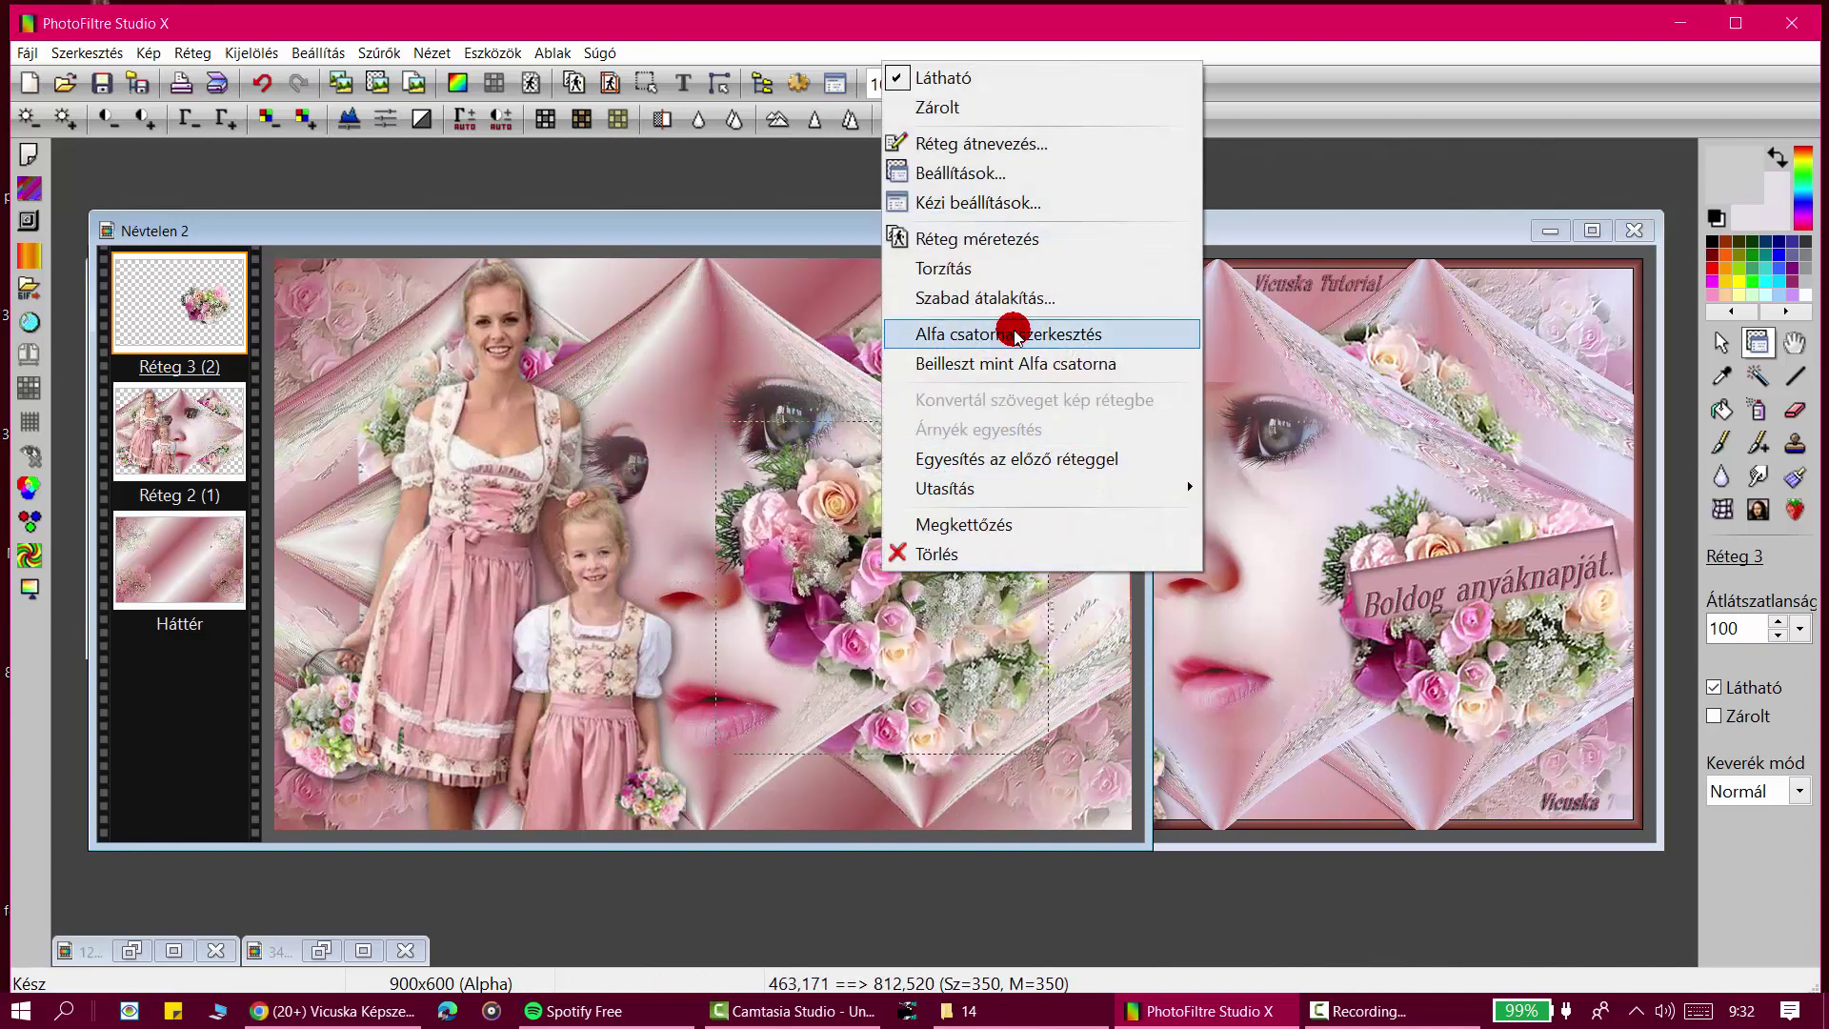
{"action": "left_click", "coordinate": [1004, 298]}
{"action": "left_click", "coordinate": [1329, 449]}
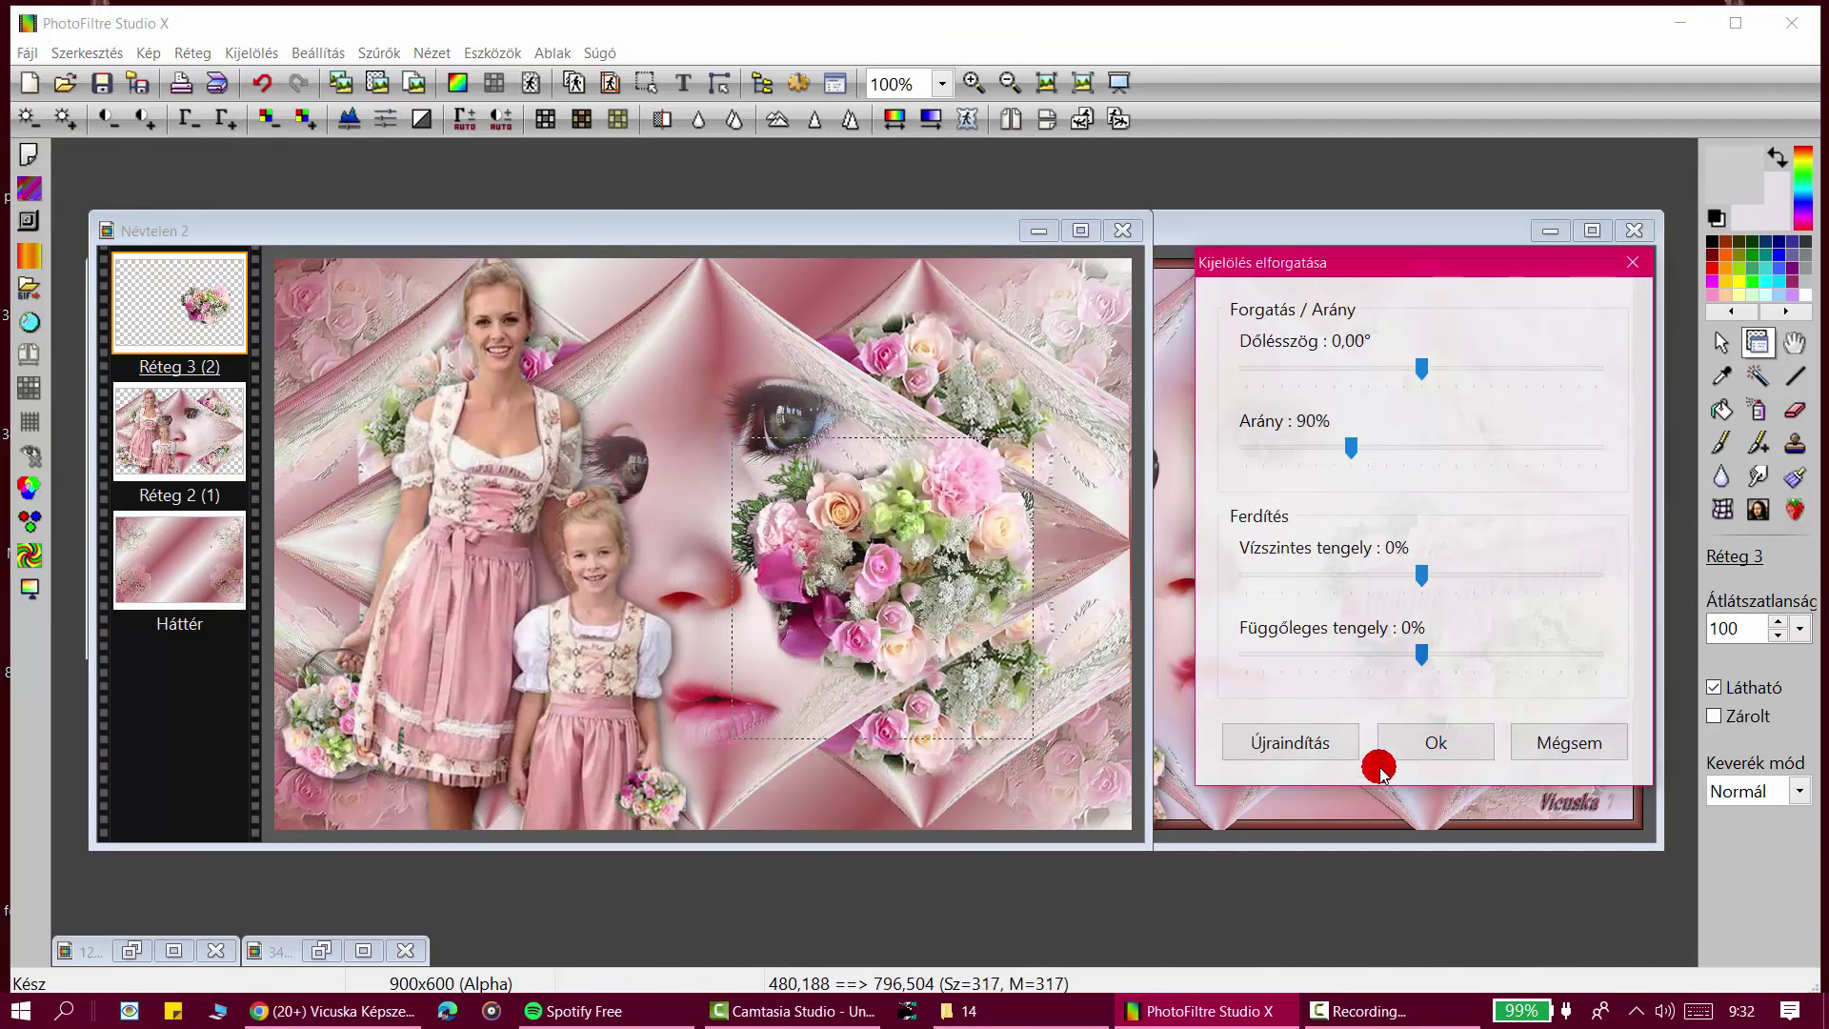
{"action": "left_click", "coordinate": [1417, 741]}
{"action": "left_click_drag", "start_coordinate": [965, 558], "coordinate": [1001, 655]}
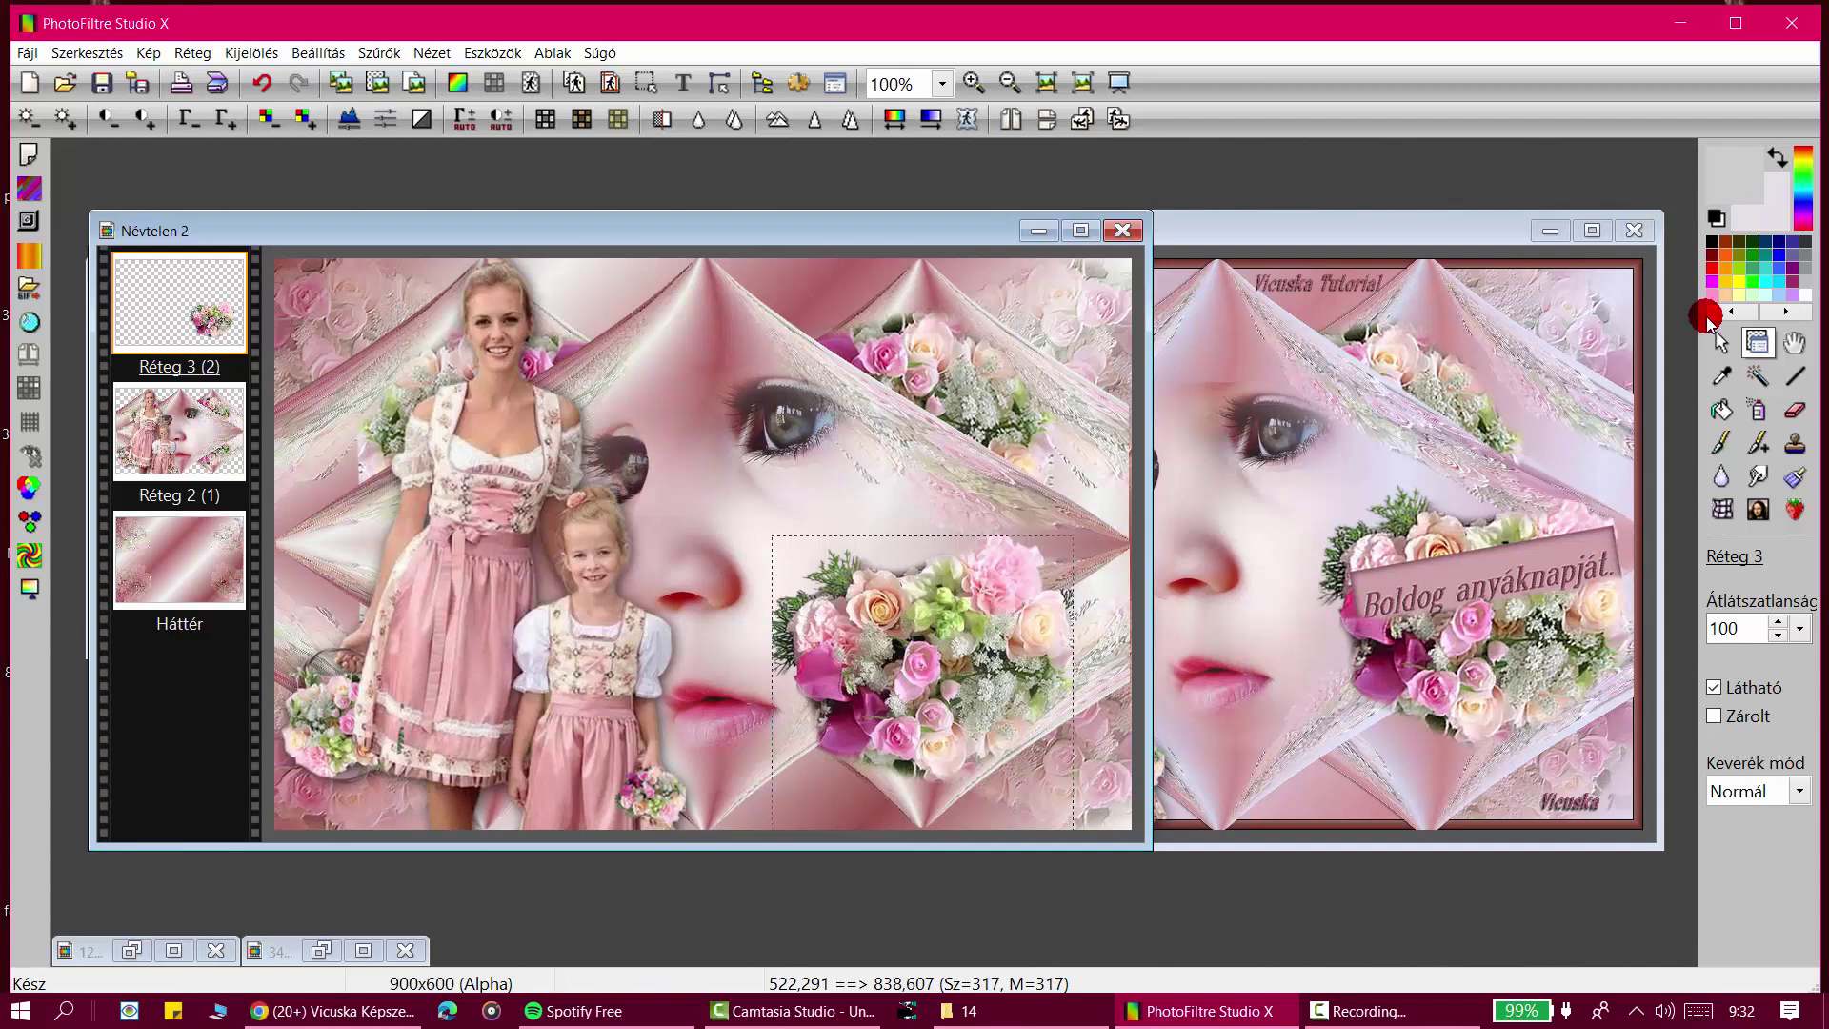
Step: Sample the dark pink #A95D5F from the daughter's skirt as the foreground colour
{"action": "left_click", "coordinate": [1721, 376]}
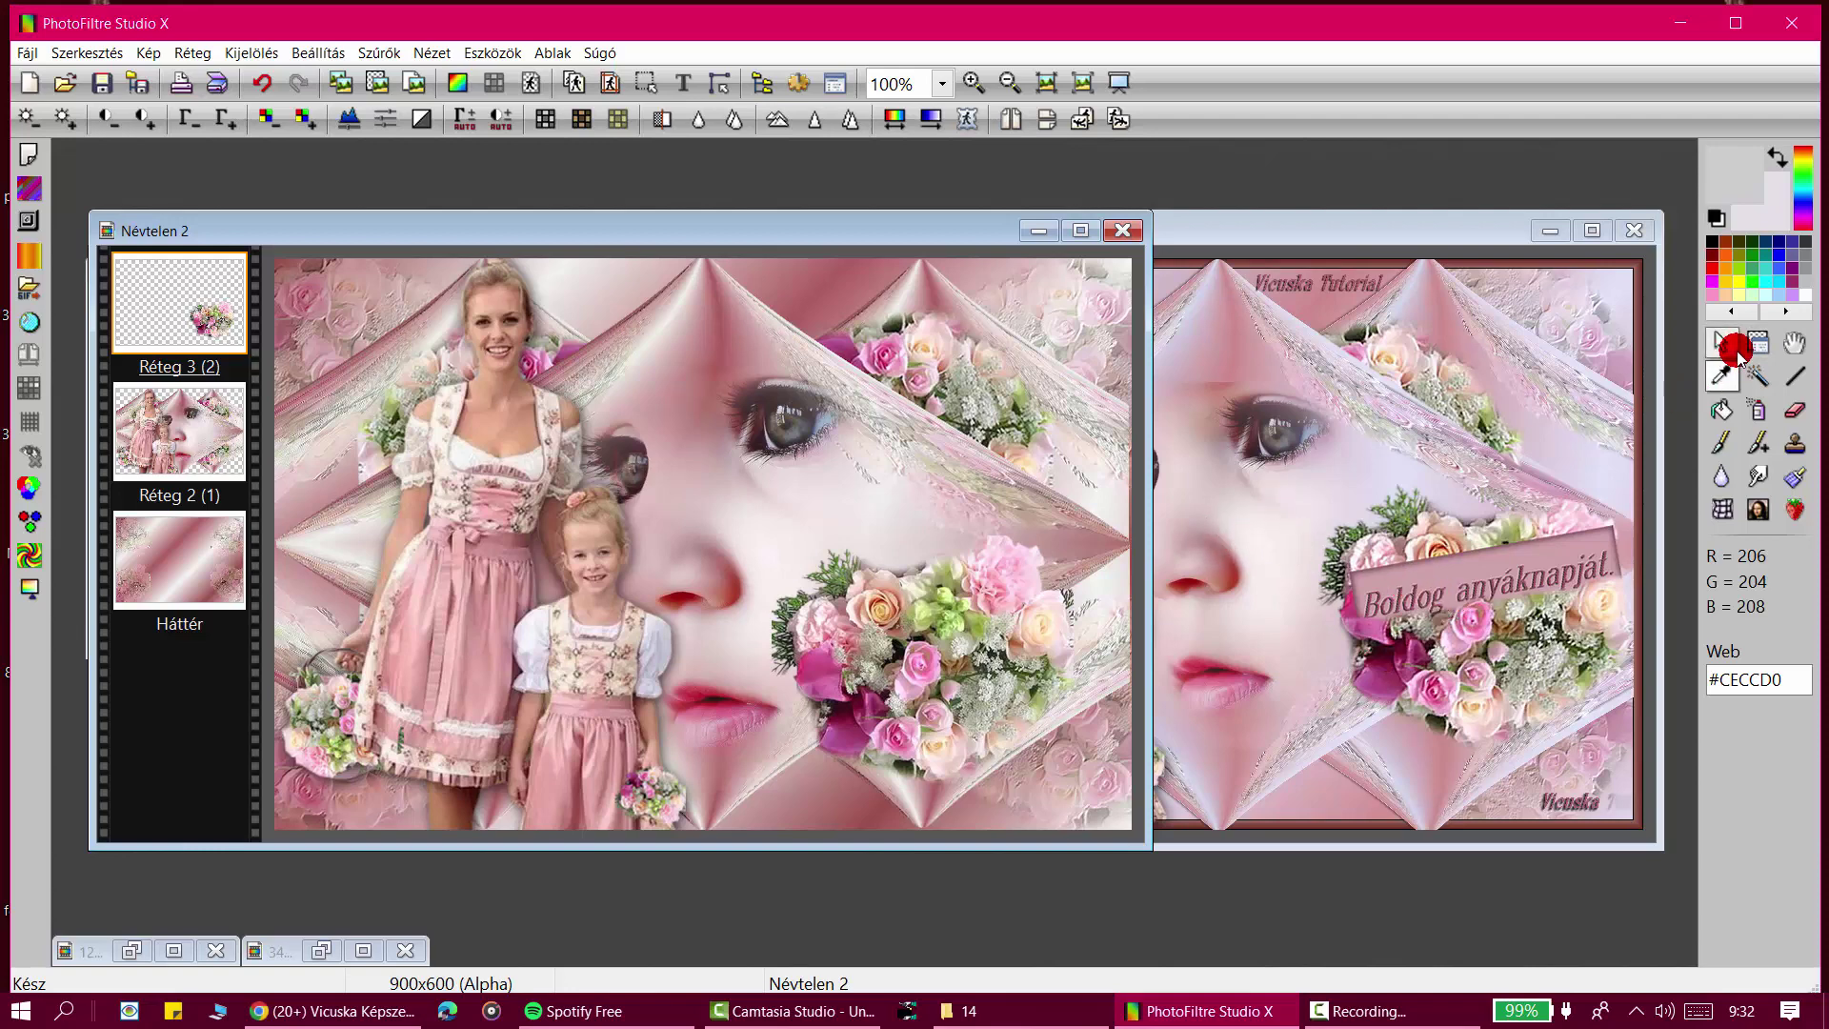
{"action": "left_click", "coordinate": [575, 776]}
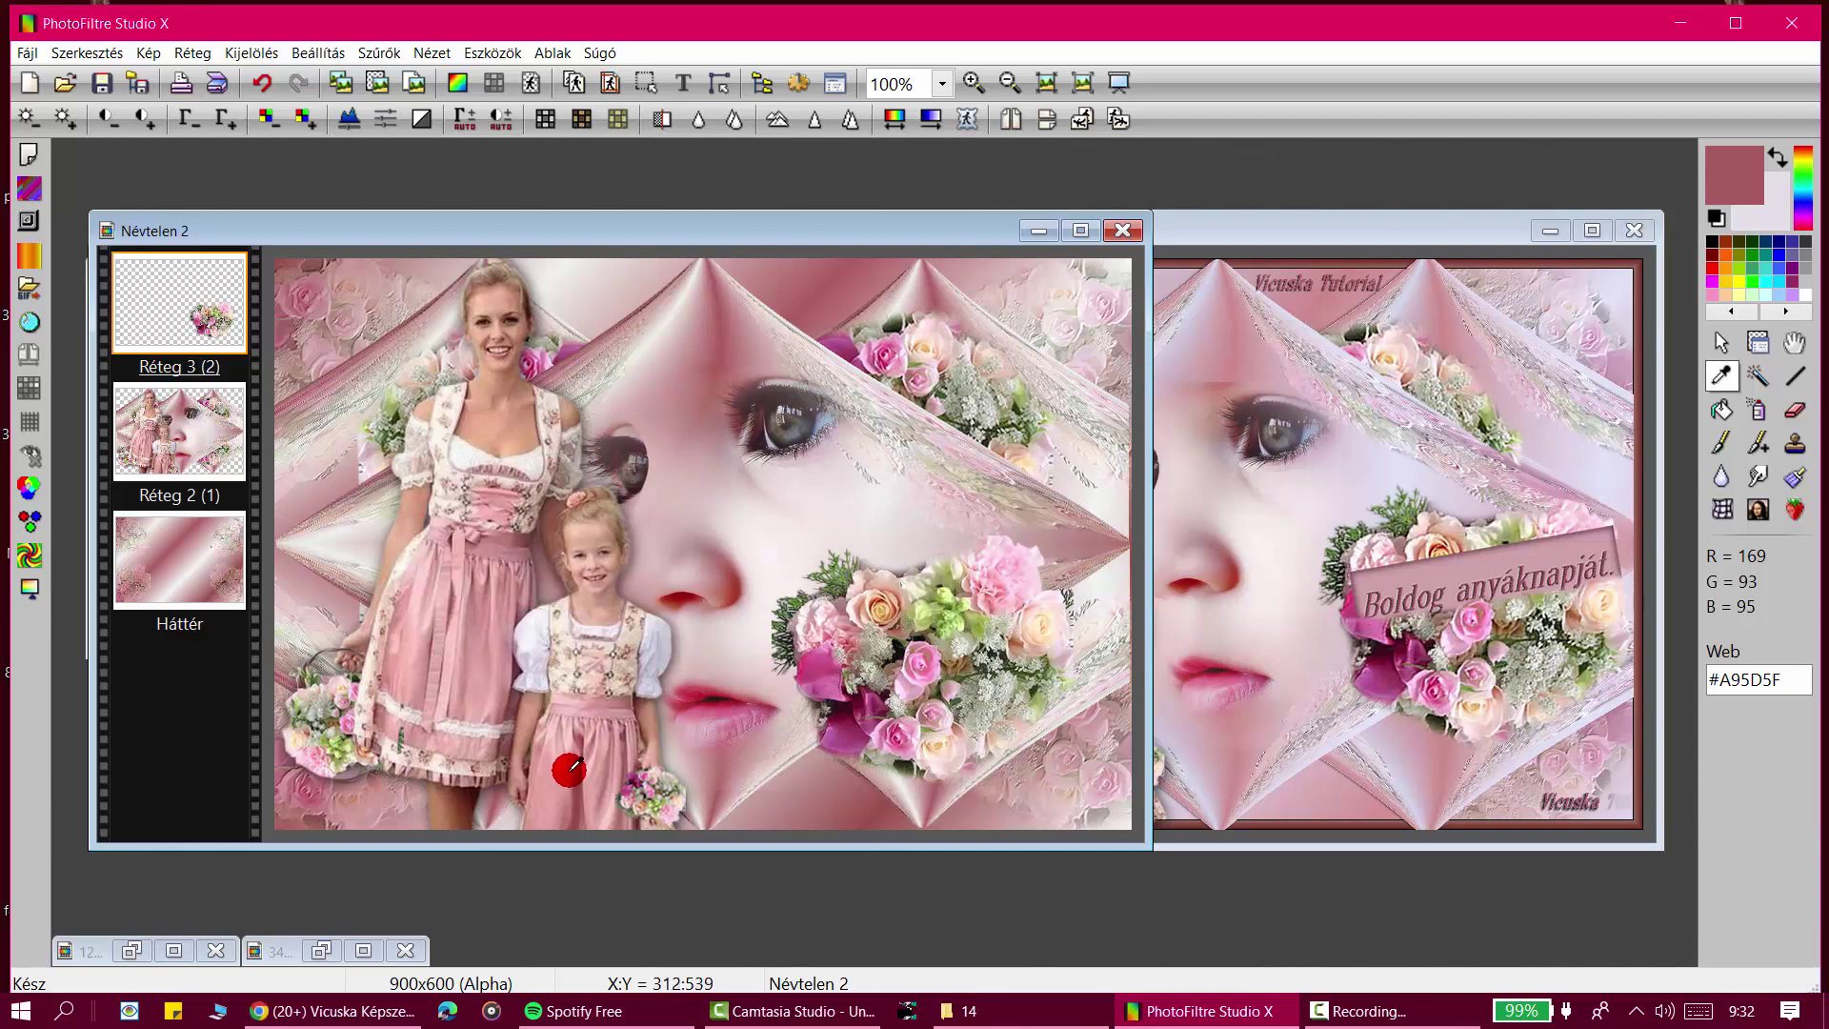
Step: Sample the light pink #D9A19F from the mother's skirt as the foreground colour
{"action": "left_click", "coordinate": [479, 659]}
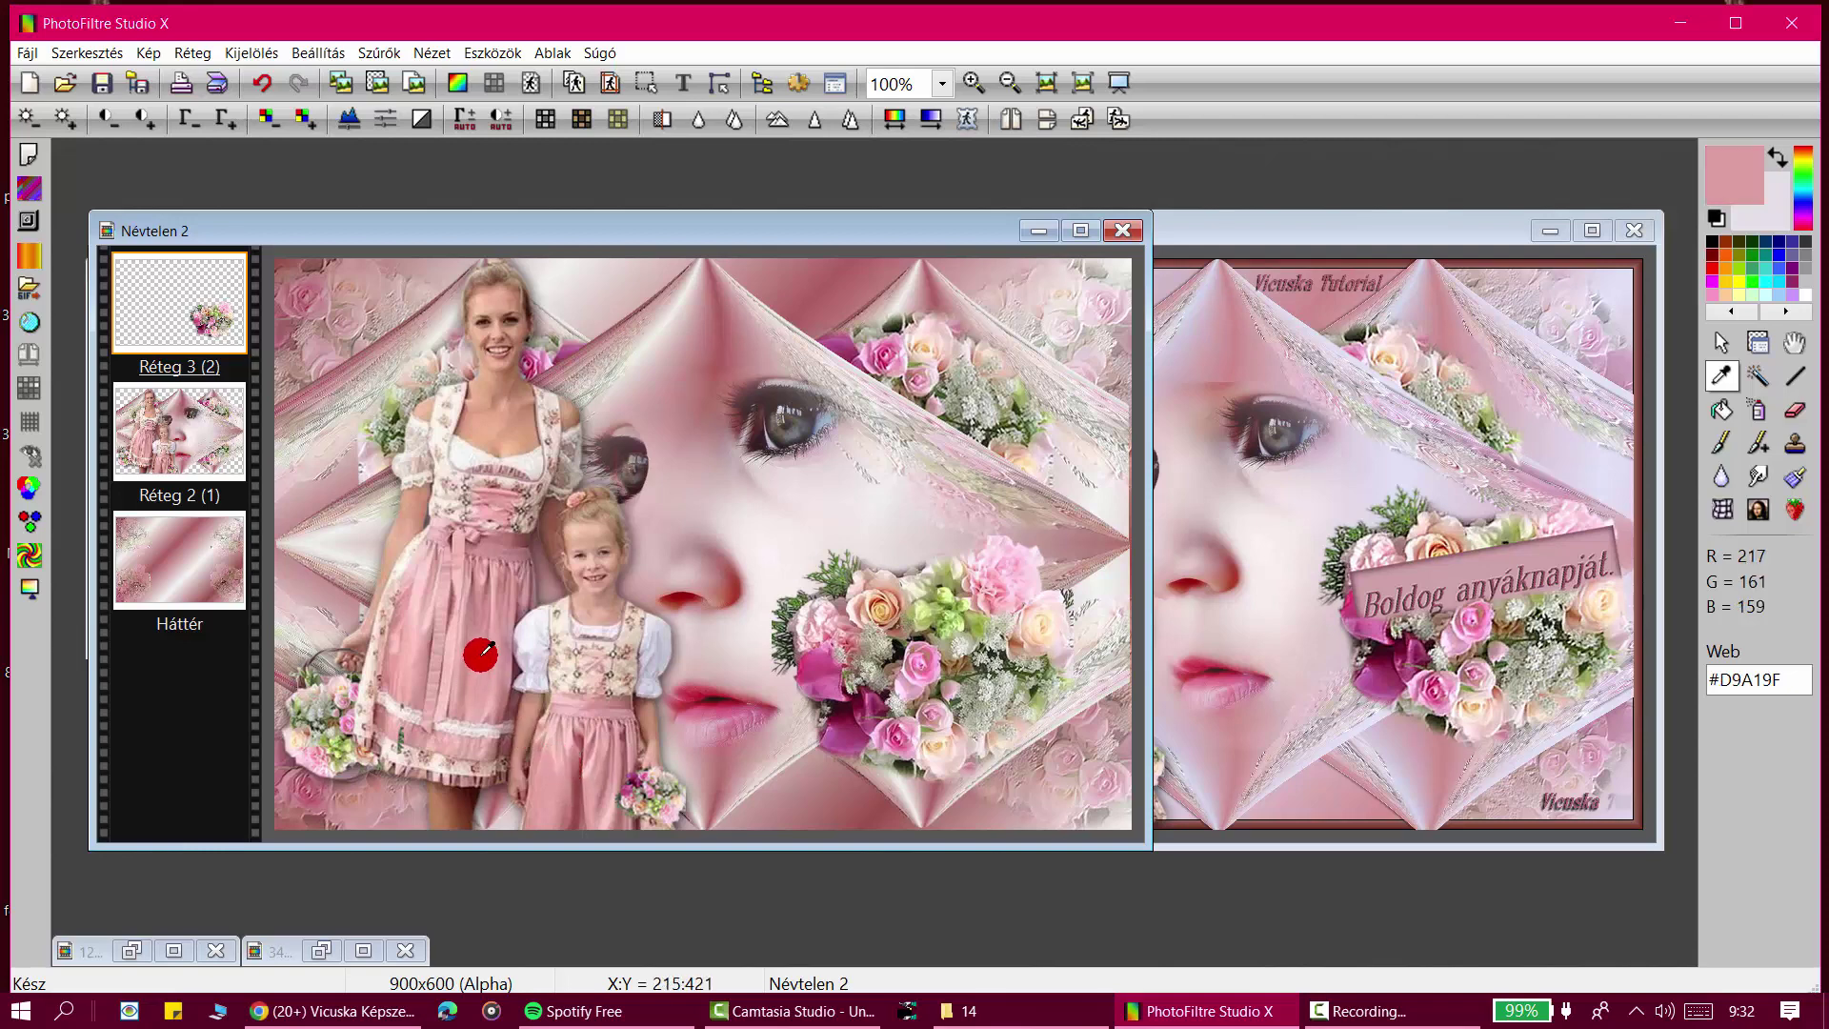
{"action": "left_click", "coordinate": [1169, 231]}
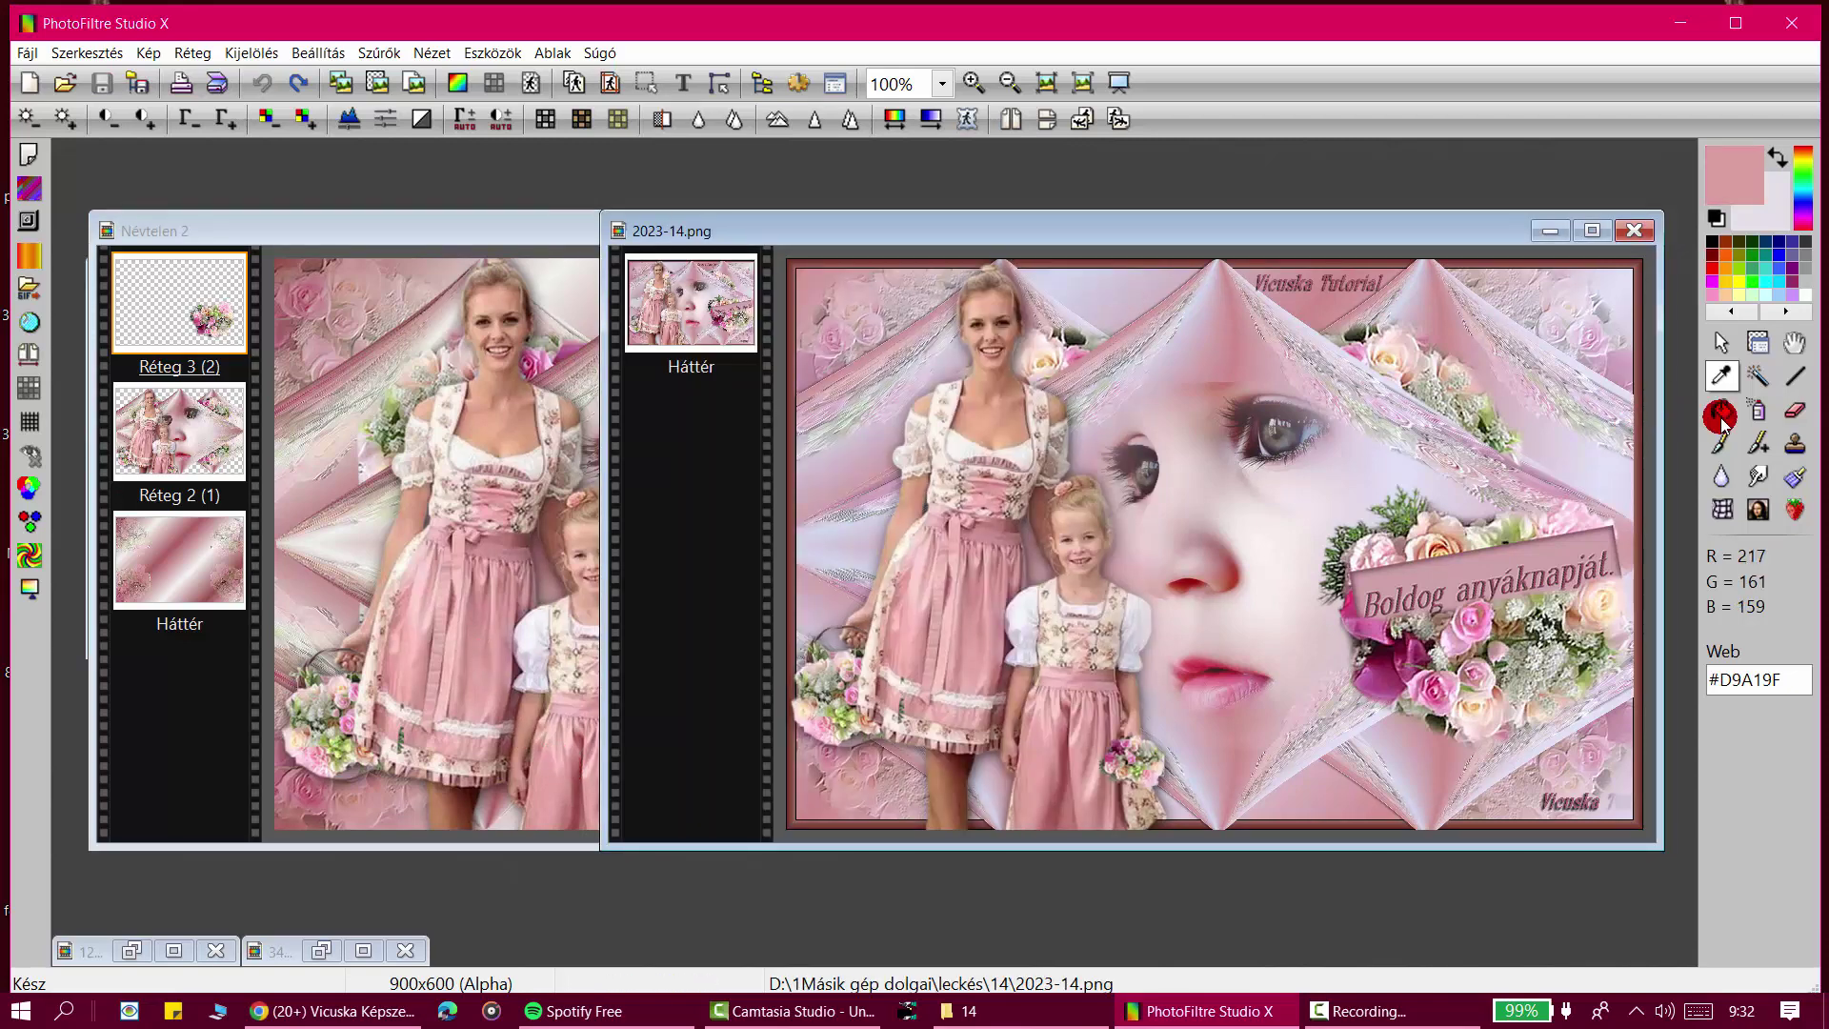
{"action": "left_click", "coordinate": [1721, 341]}
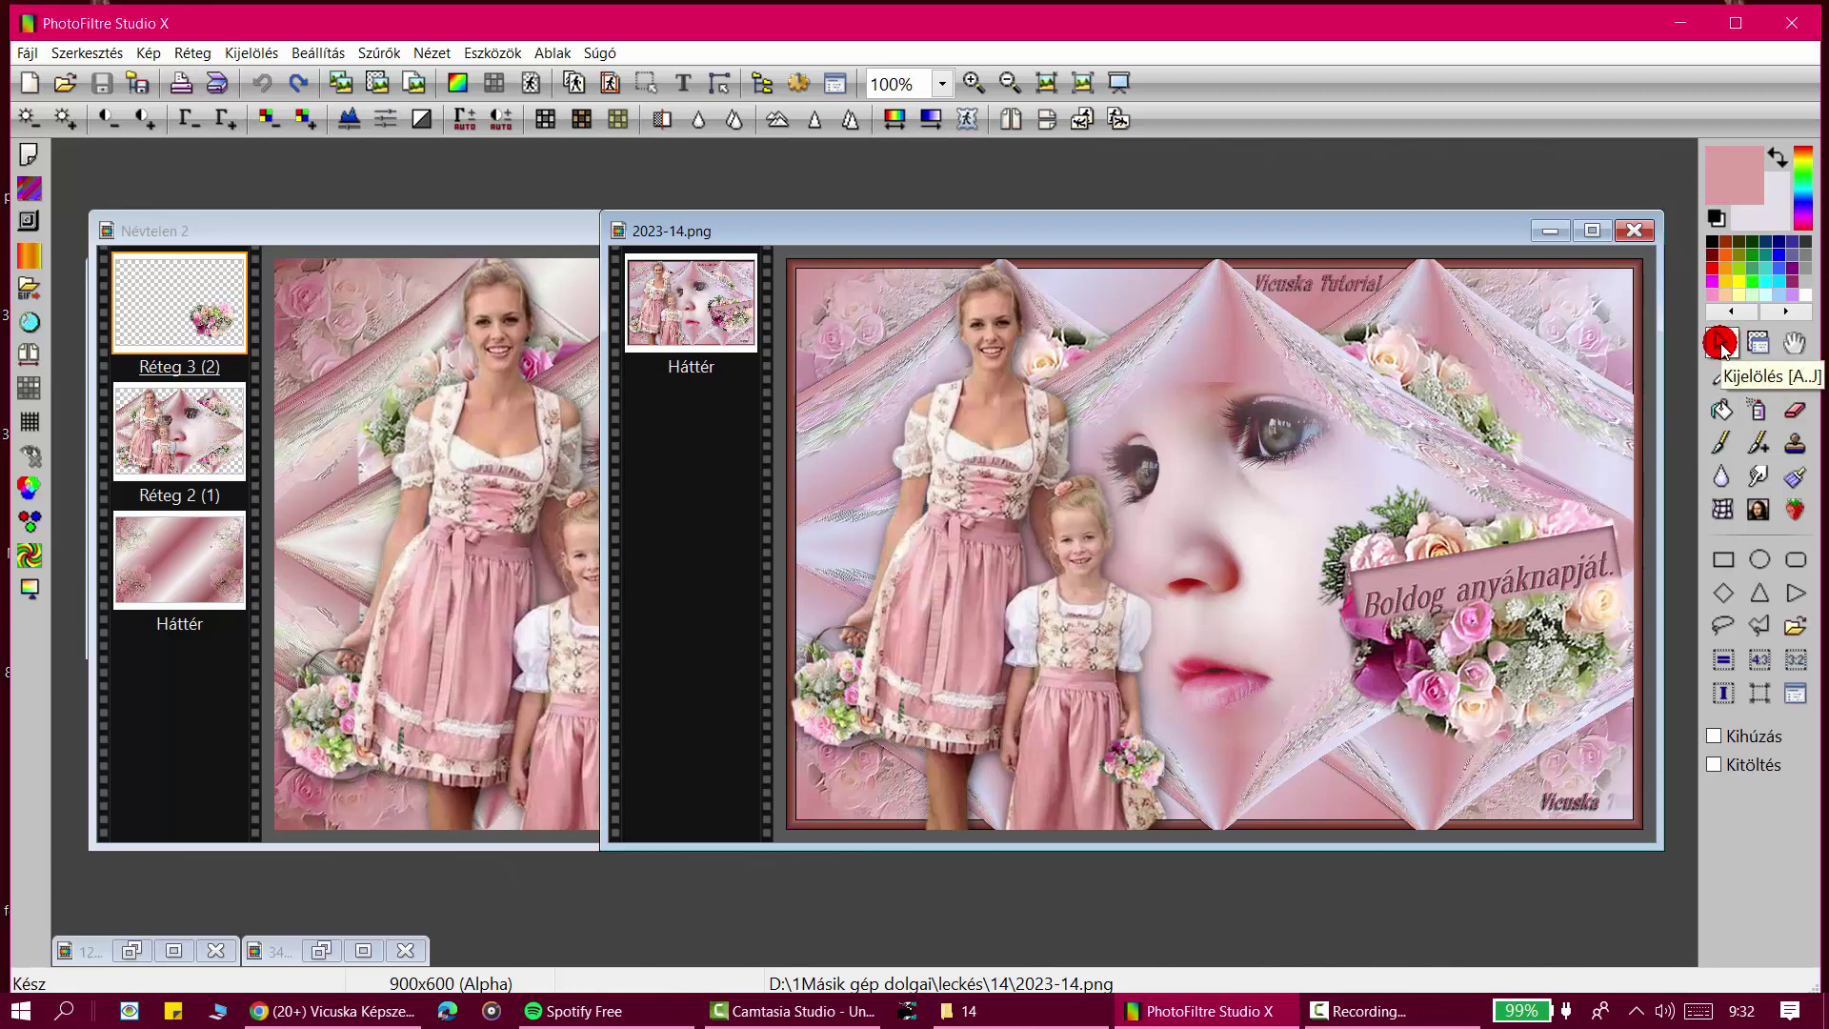
{"action": "left_click", "coordinate": [1175, 423]}
{"action": "left_click_drag", "start_coordinate": [1169, 385], "coordinate": [1464, 476]}
{"action": "left_click", "coordinate": [1751, 343]}
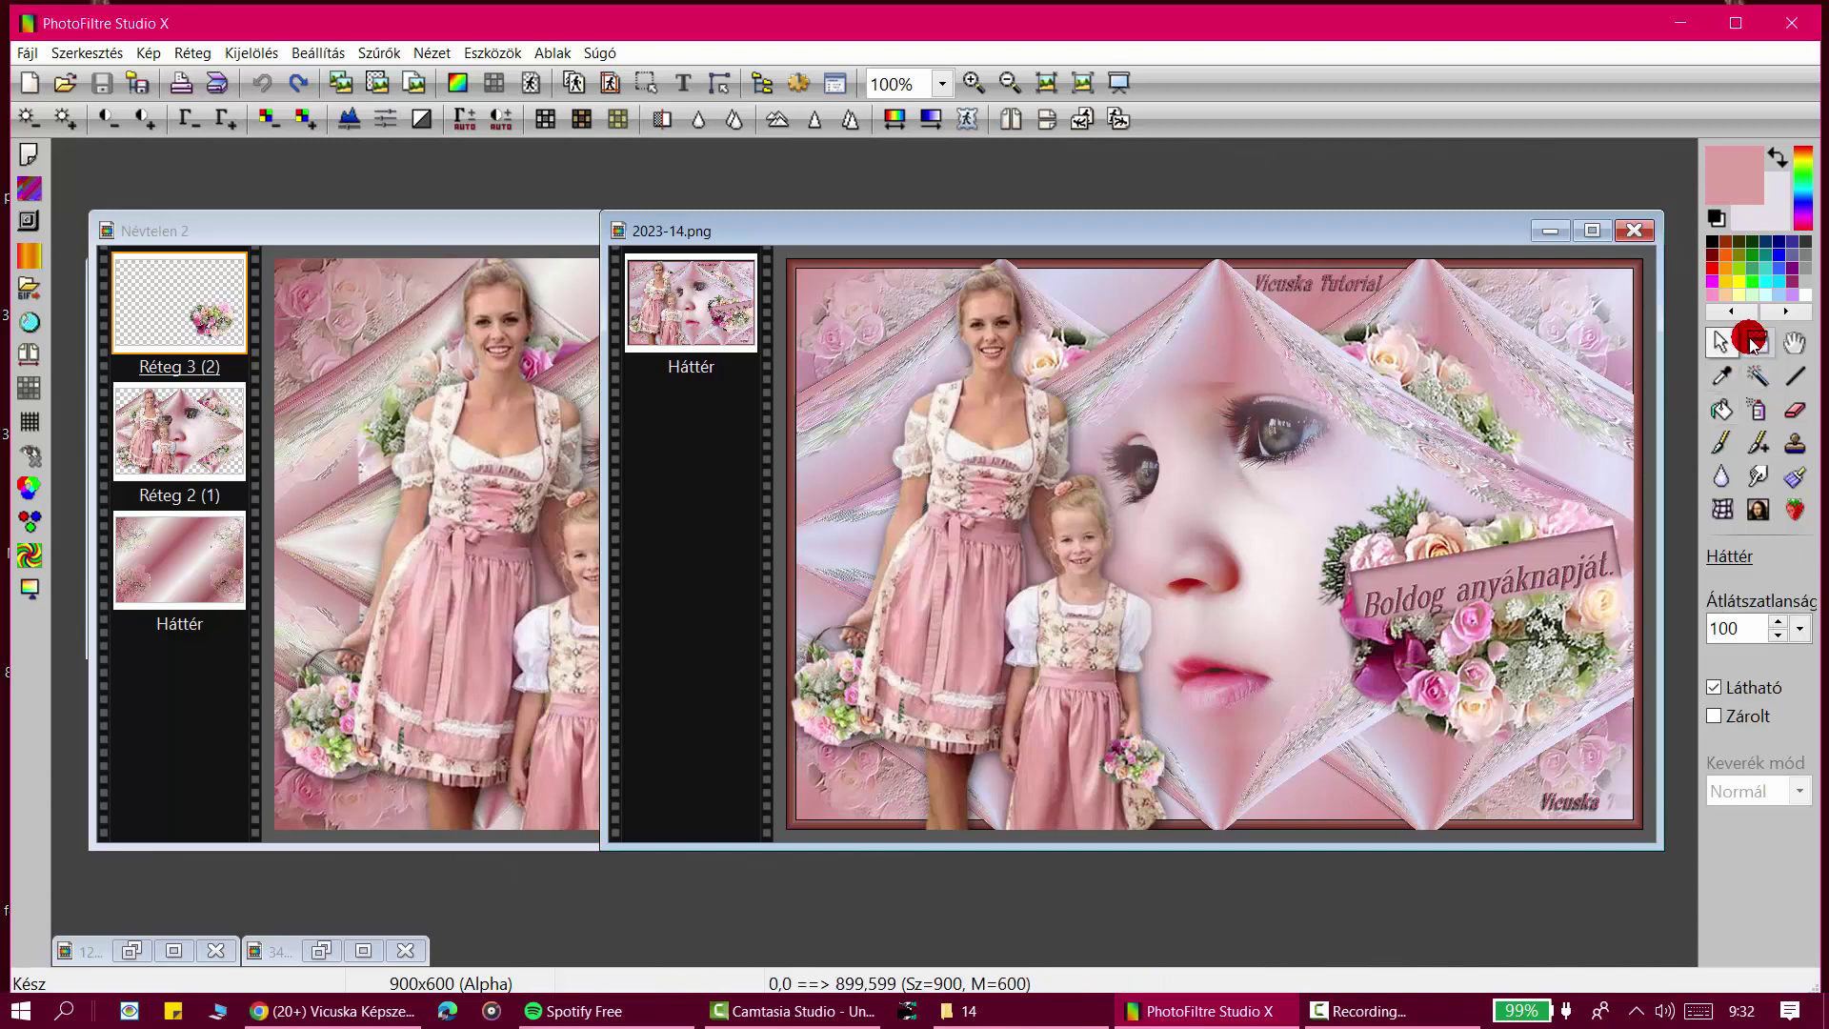
{"action": "left_click", "coordinate": [1346, 581]}
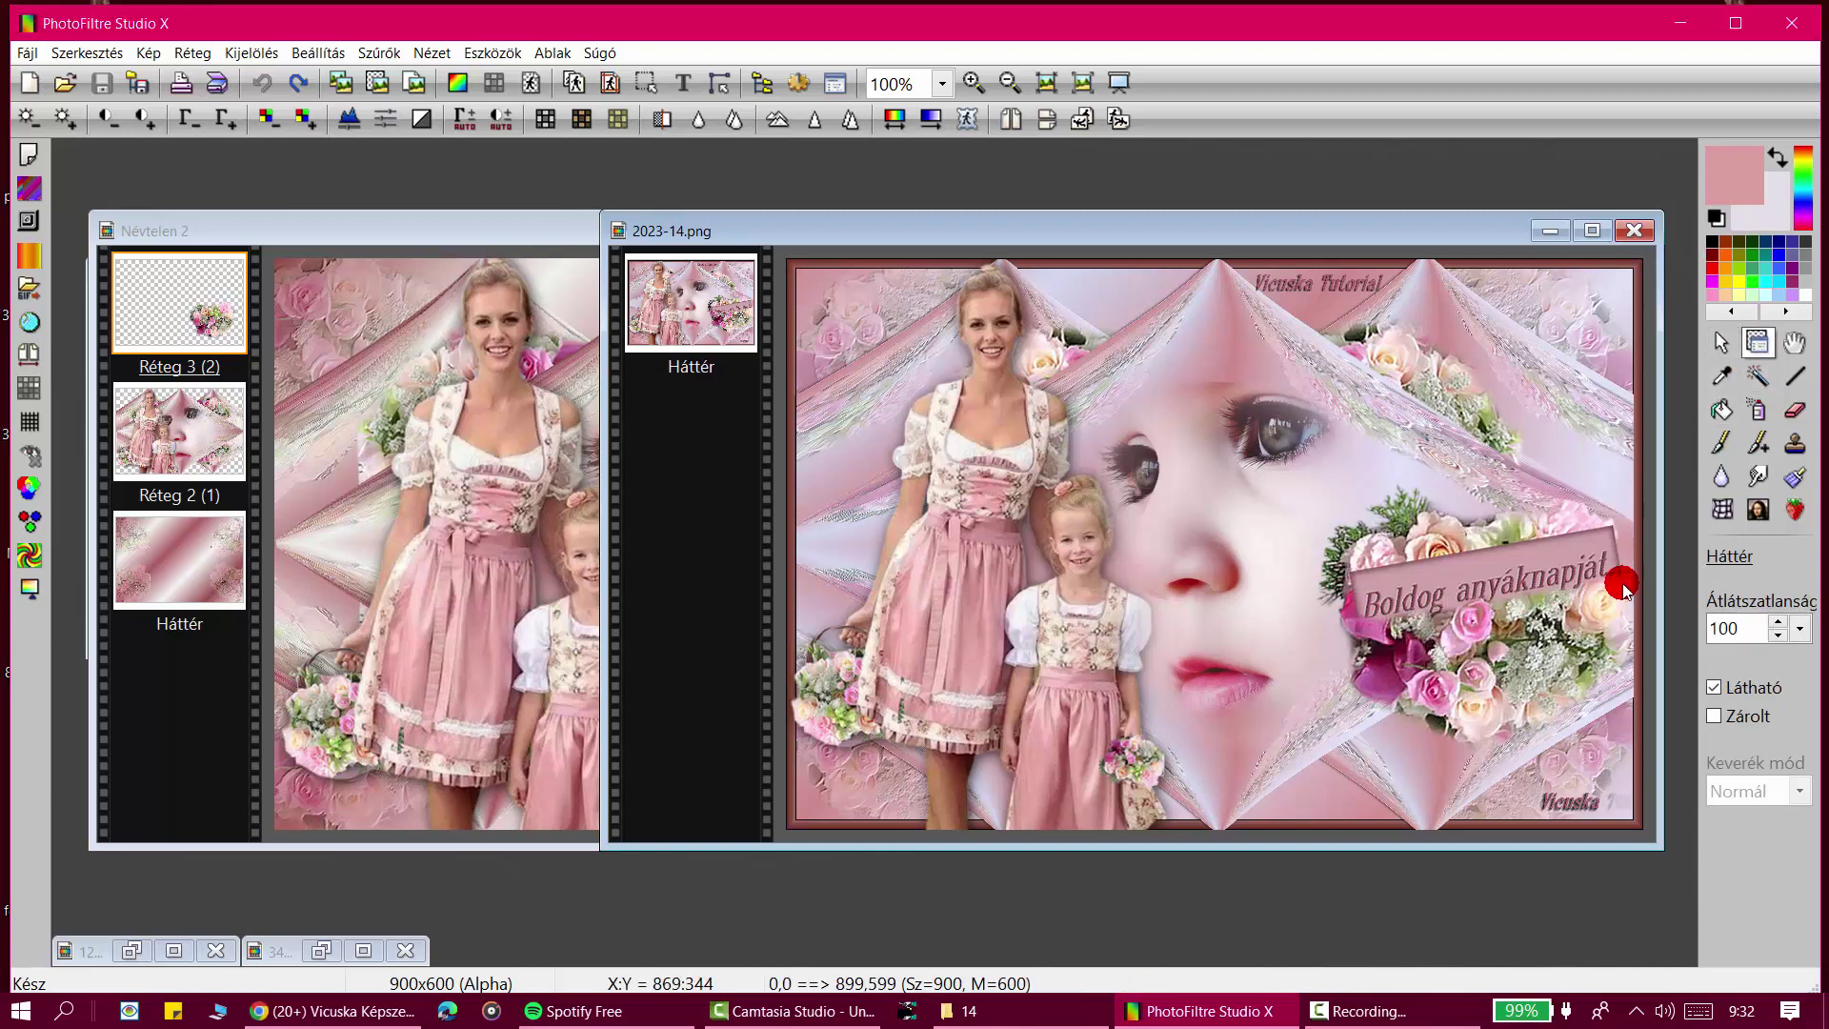
{"action": "left_click", "coordinate": [1720, 343]}
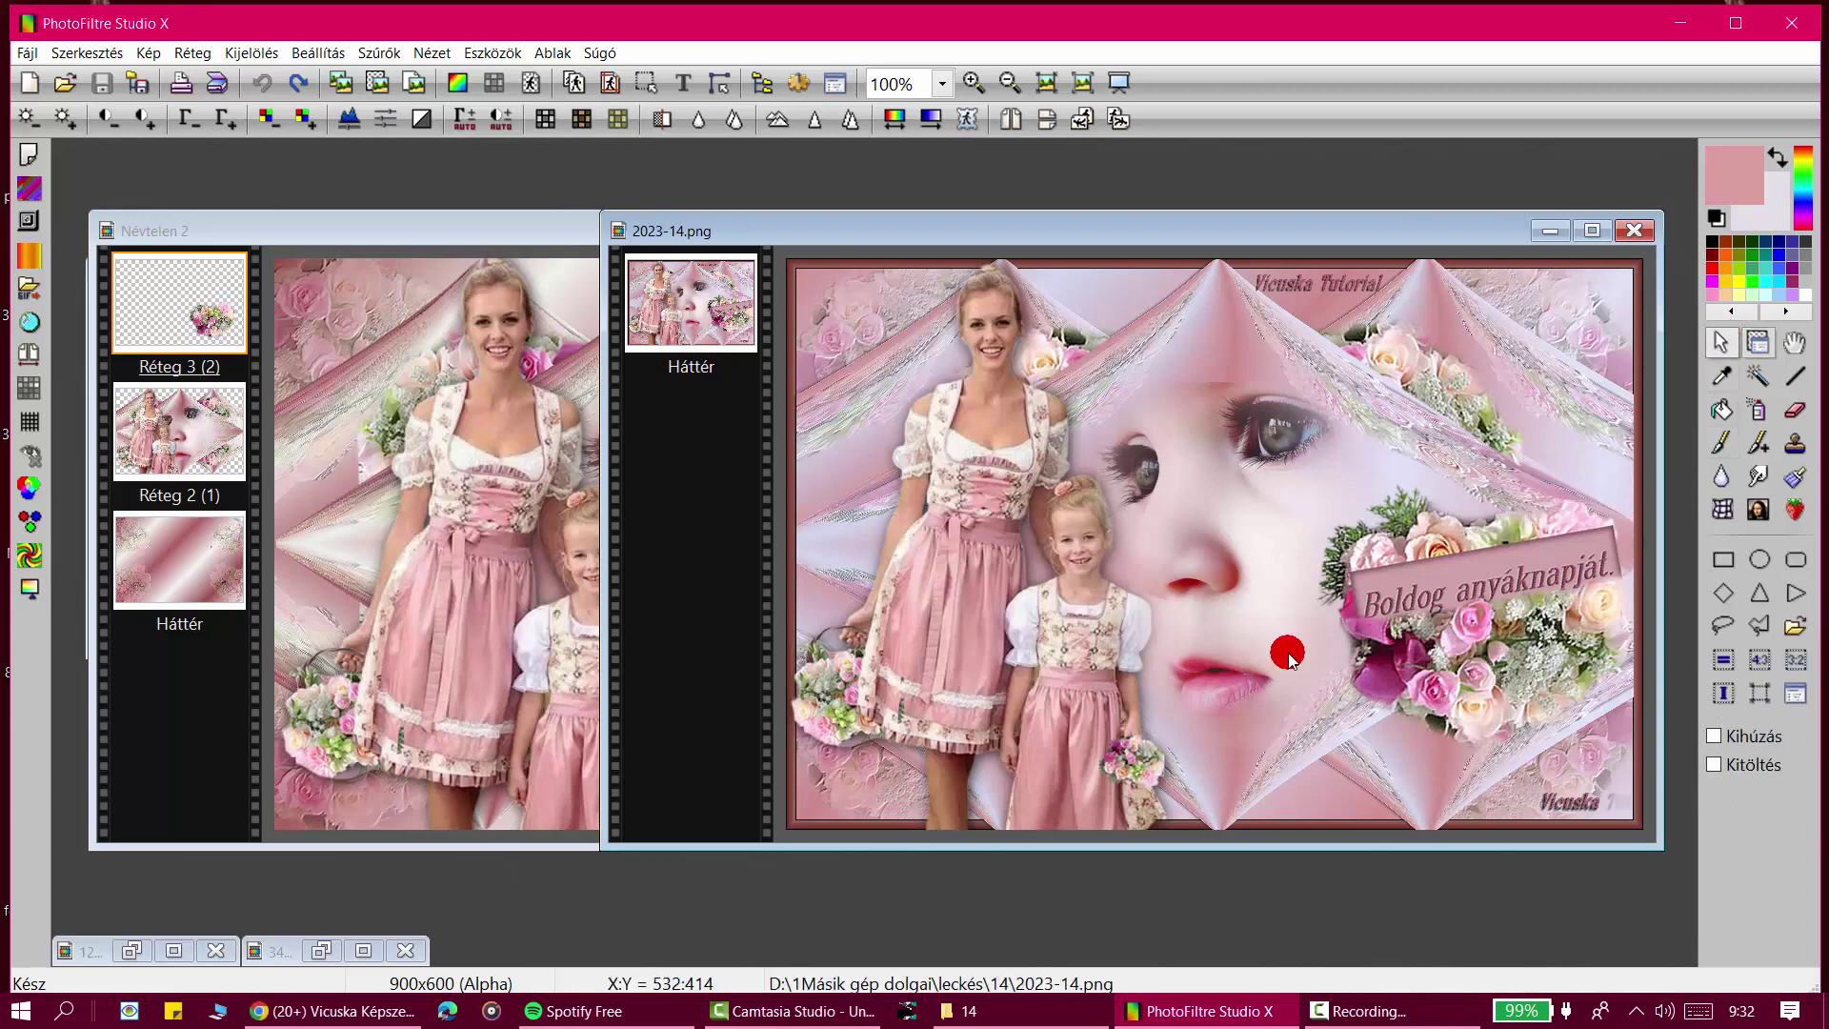
{"action": "left_click", "coordinate": [1344, 593]}
{"action": "left_click_drag", "start_coordinate": [1353, 583], "coordinate": [1580, 522]}
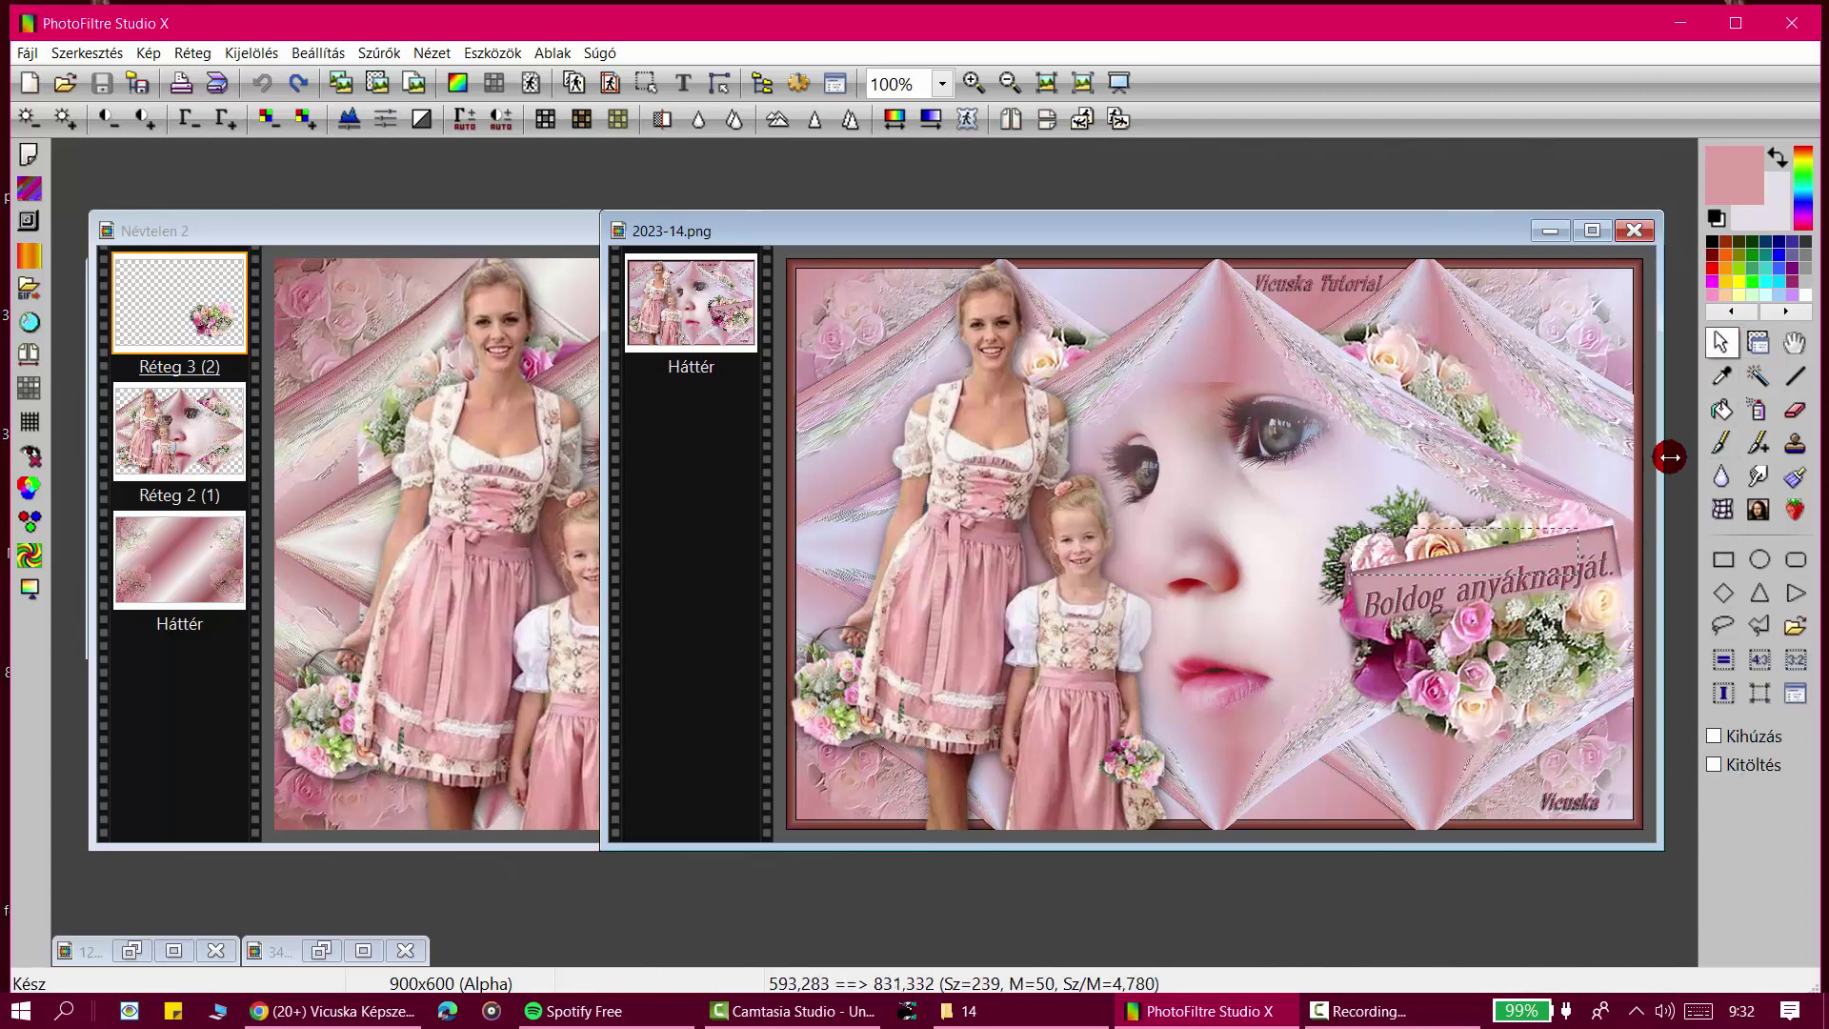
{"action": "left_click", "coordinate": [1755, 343]}
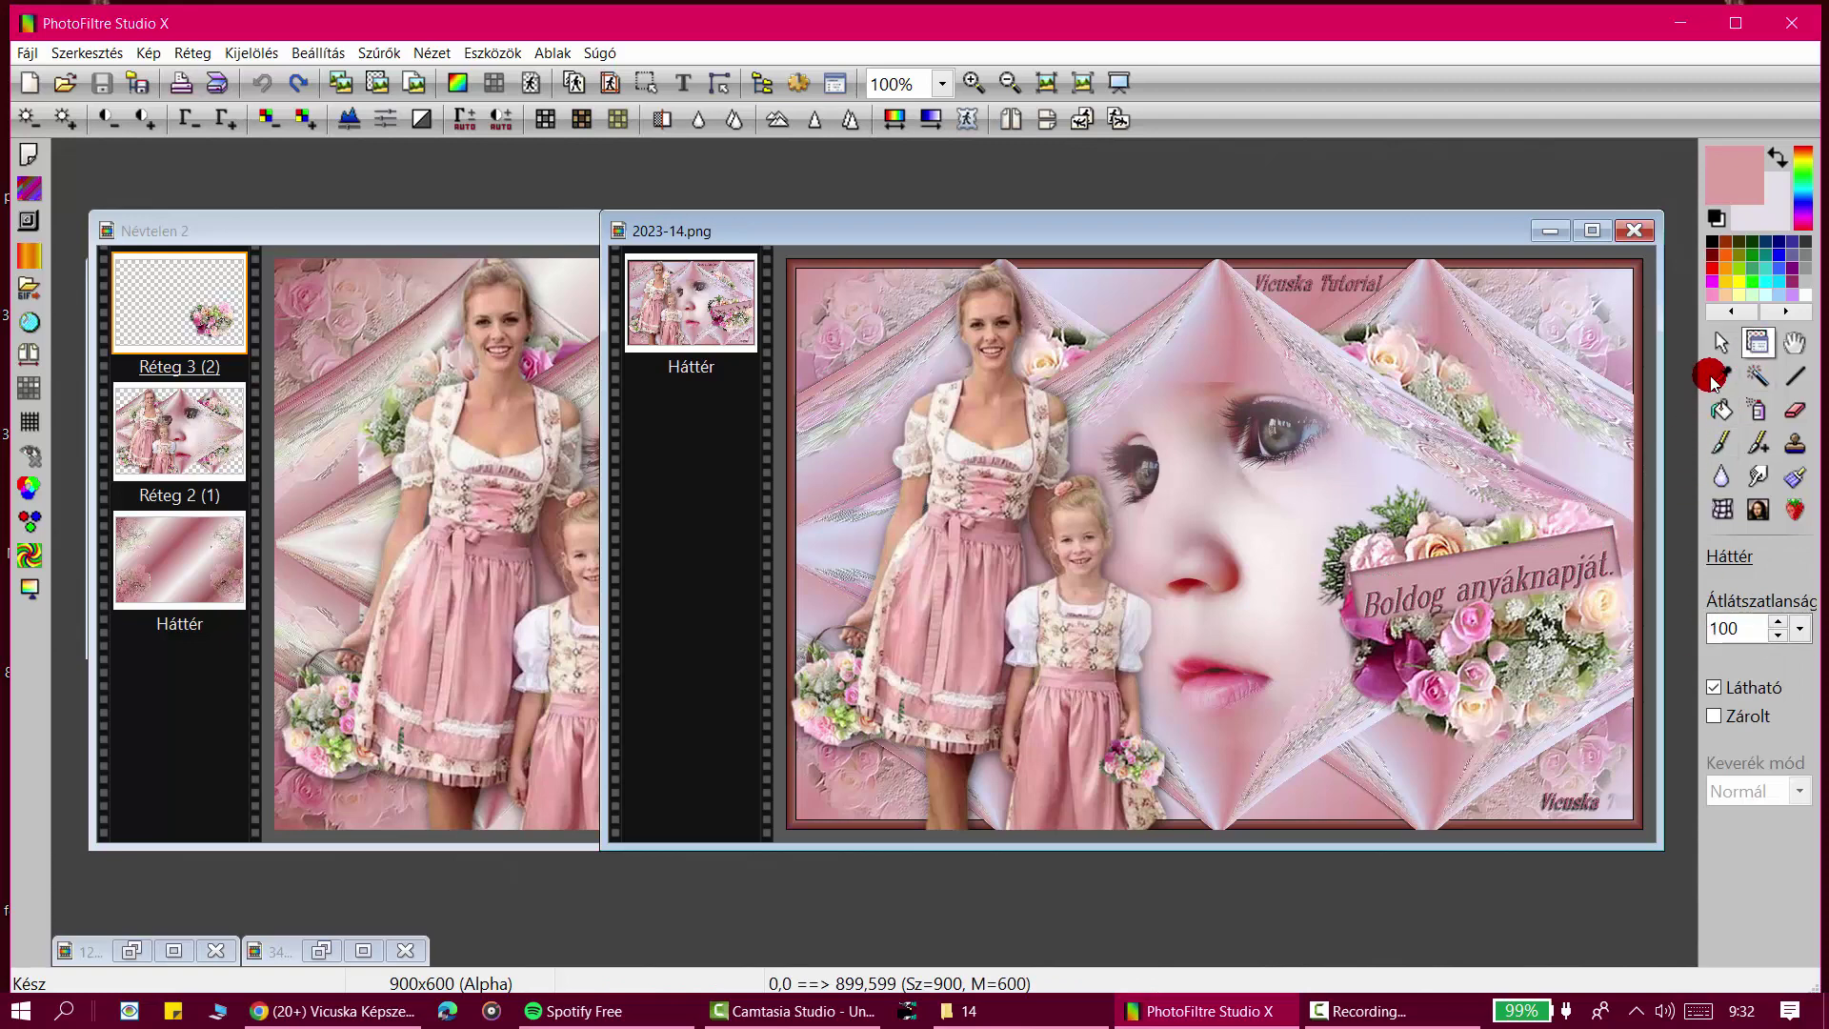
Step: Select a rectangle about 280 × 68 px over the caption plate in 2023-14.png
{"action": "left_click", "coordinate": [1720, 343]}
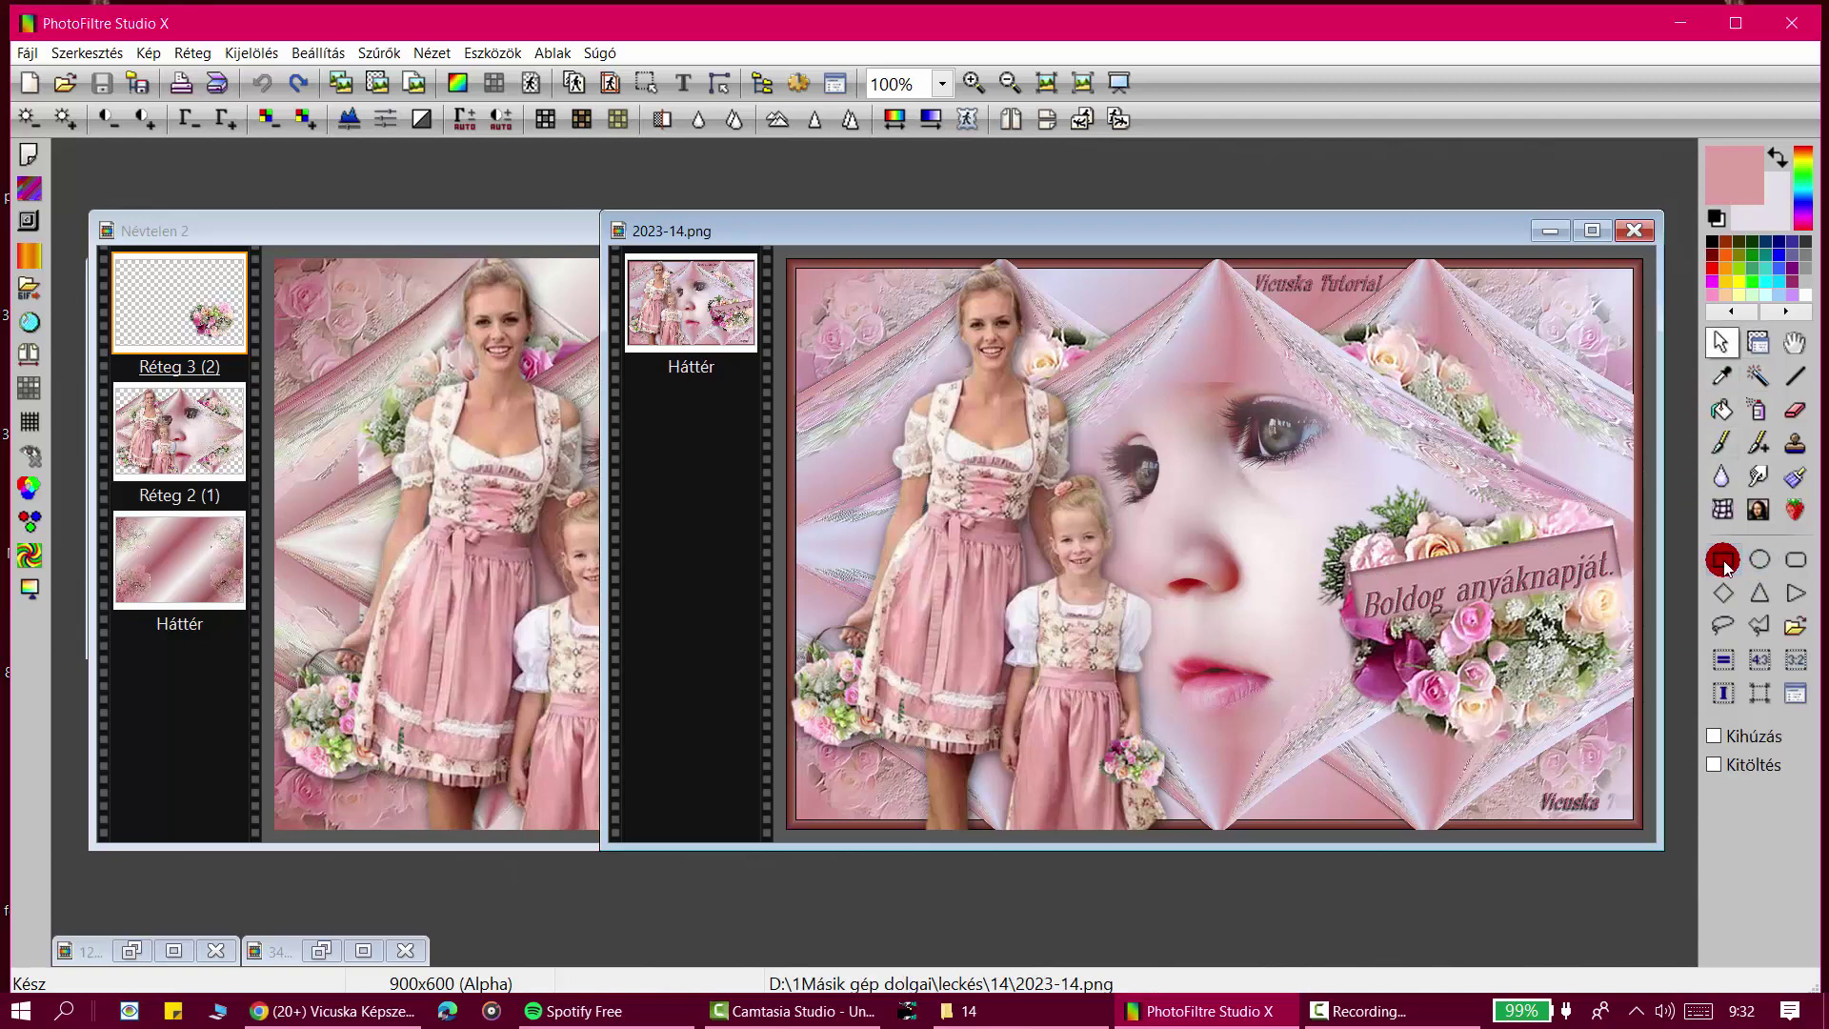
{"action": "left_click", "coordinate": [1724, 563]}
{"action": "left_click_drag", "start_coordinate": [1353, 581], "coordinate": [1617, 634]}
{"action": "left_click", "coordinate": [1366, 590]}
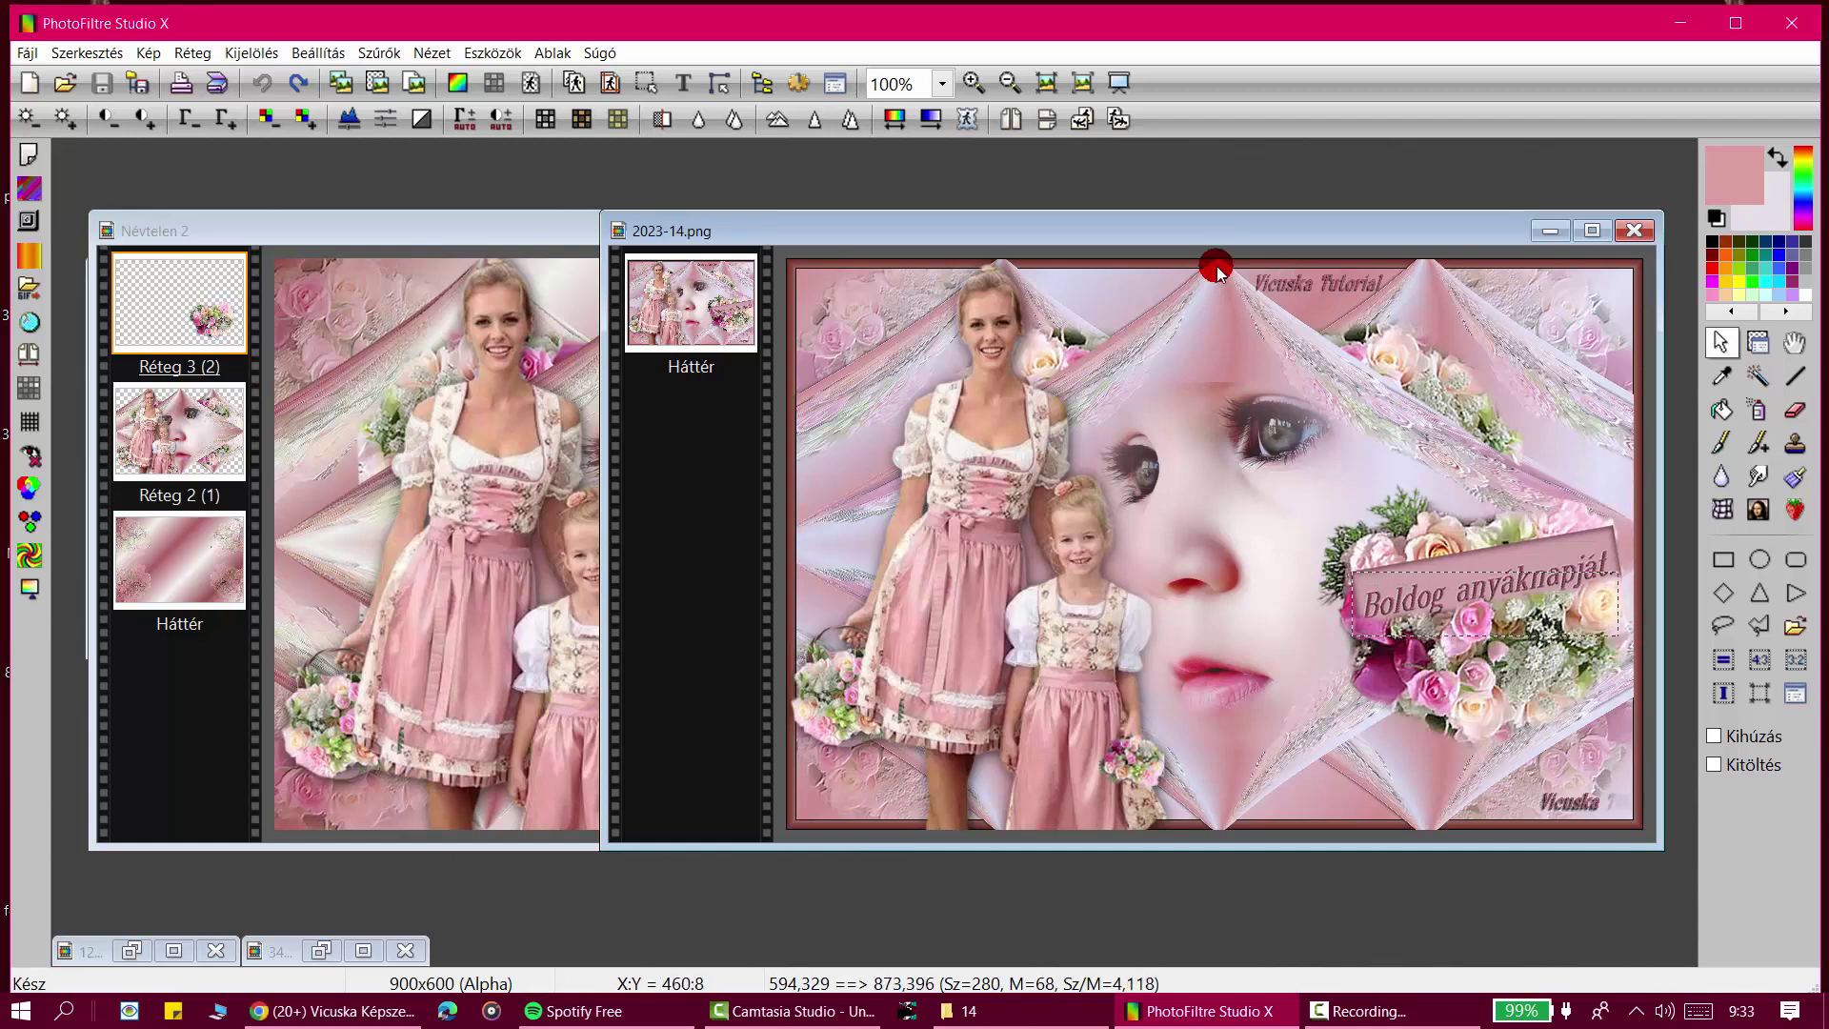
{"action": "right_click", "coordinate": [1139, 234]}
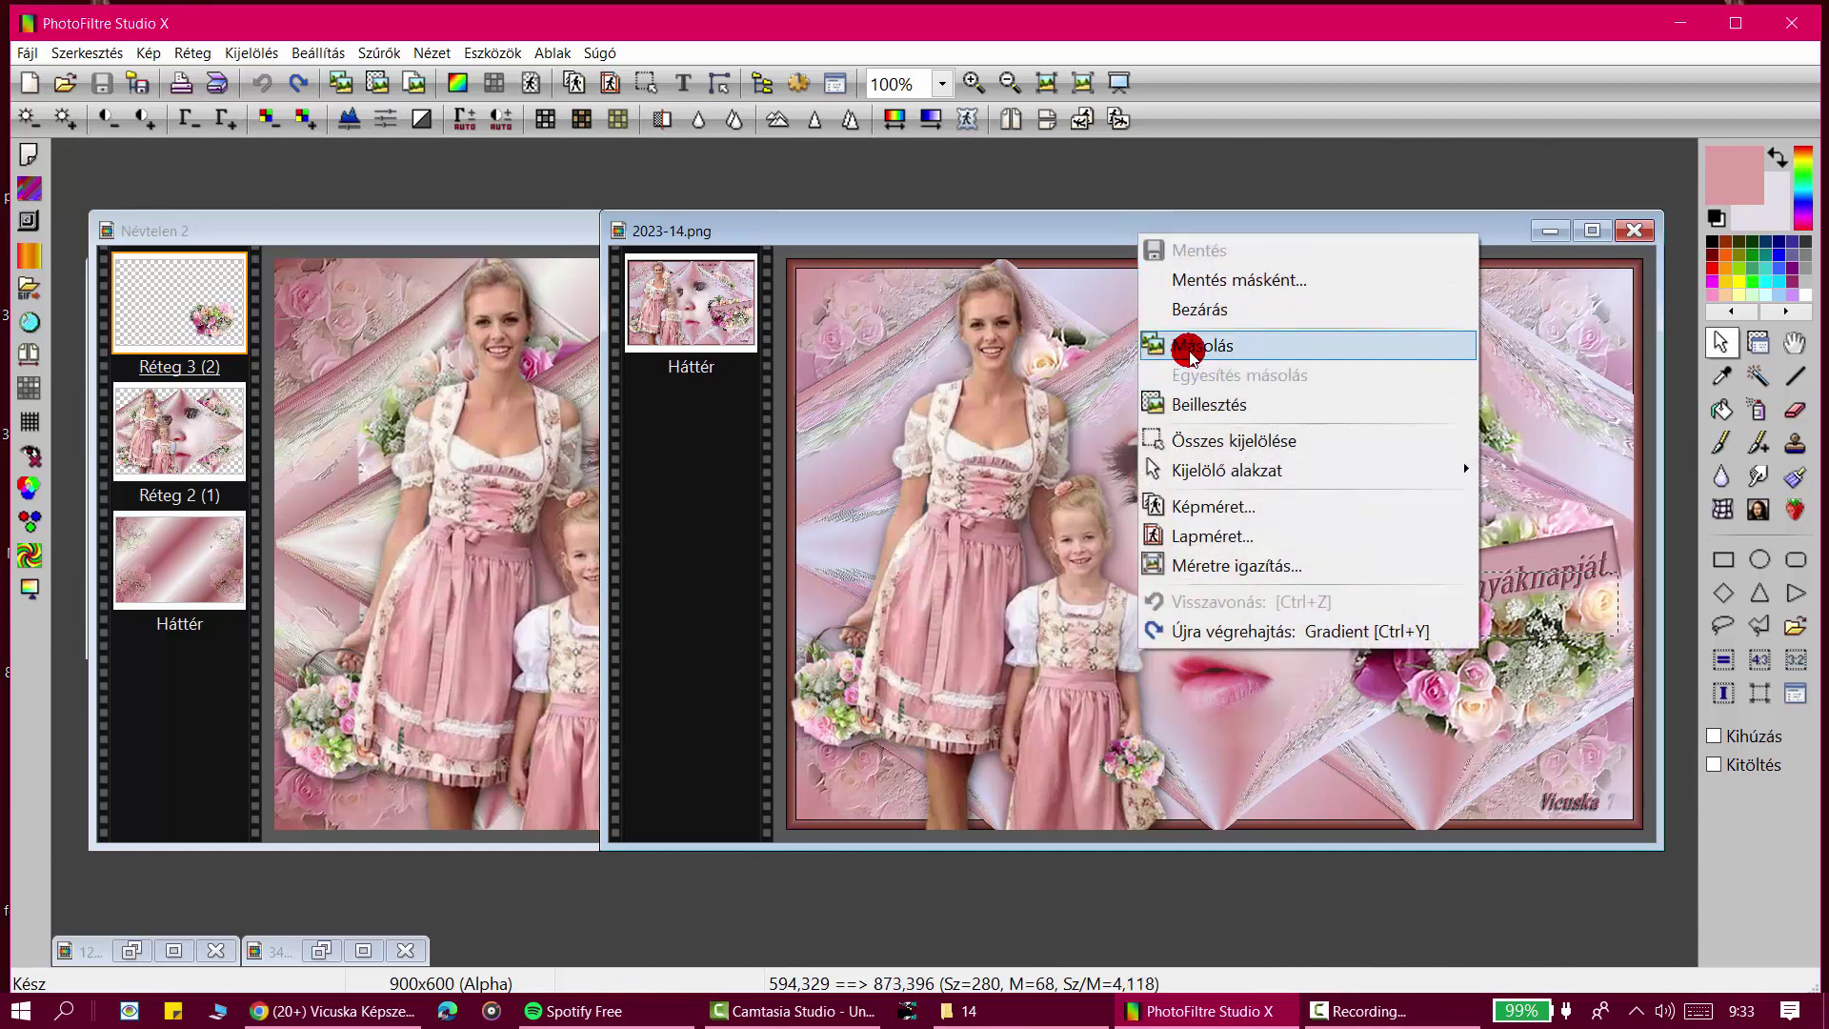
{"action": "left_click", "coordinate": [655, 346]}
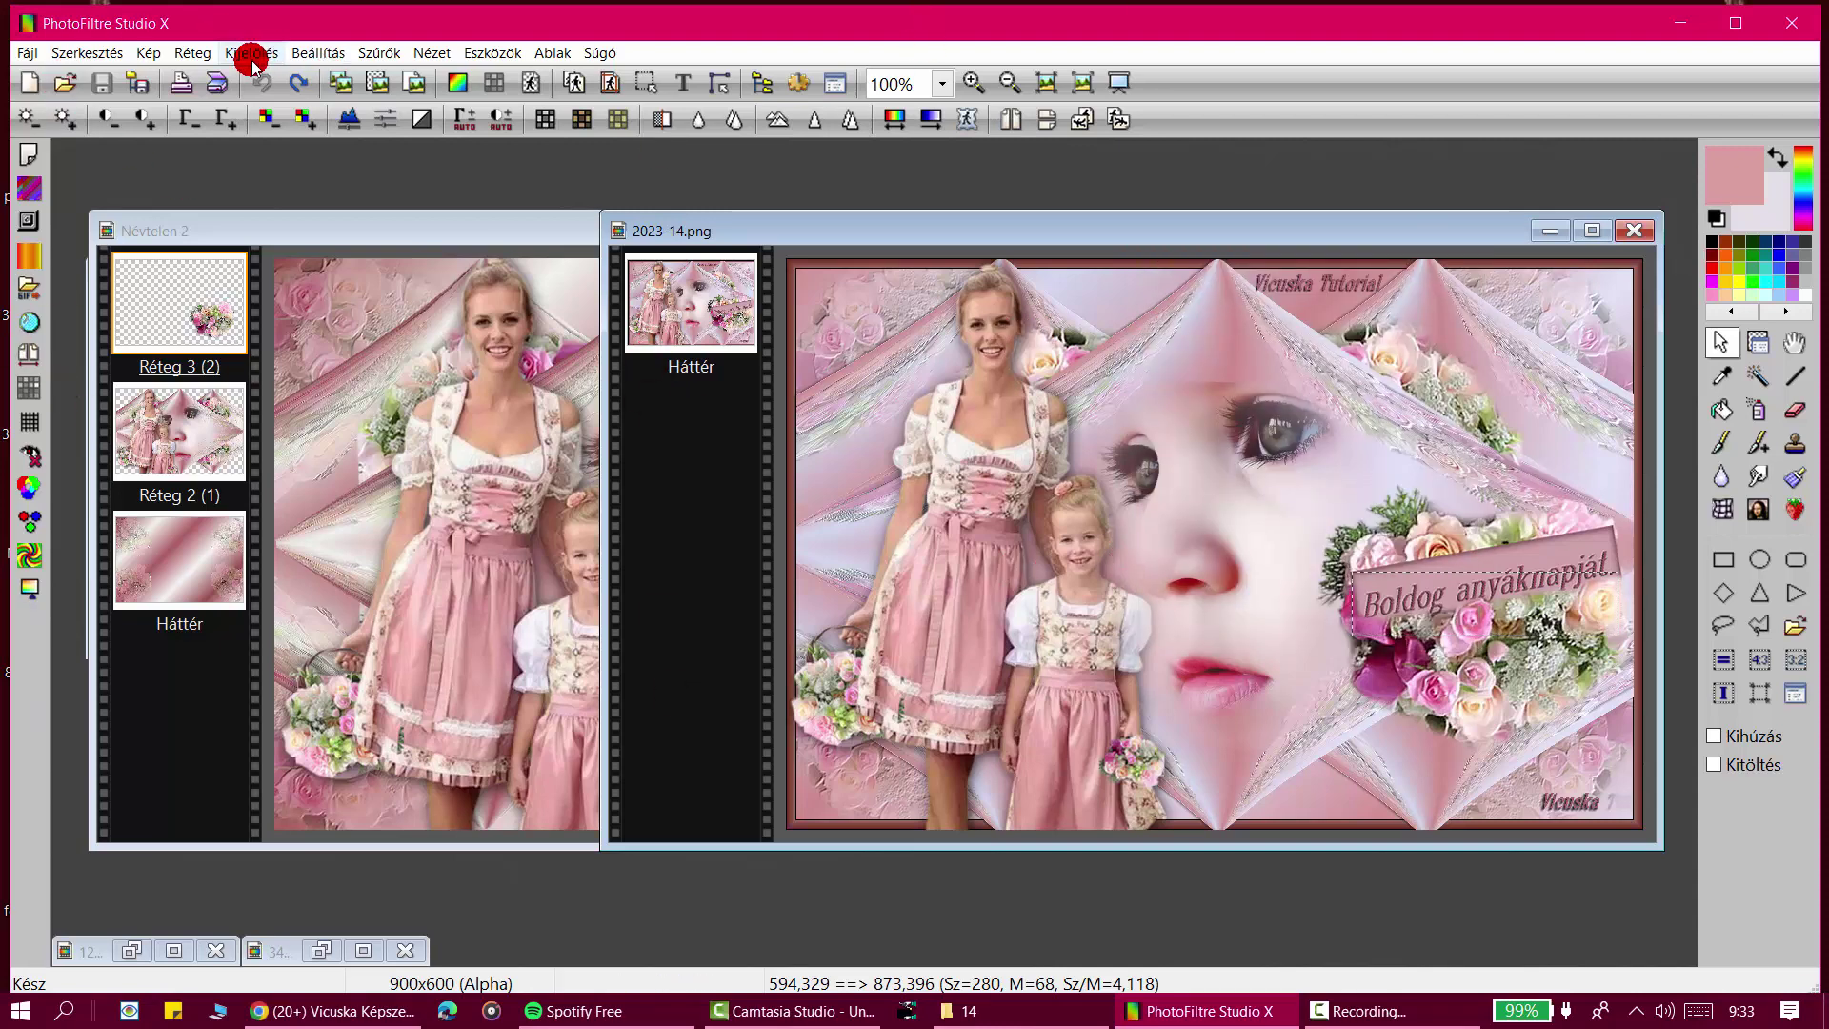
Step: Add an empty transparent layer to 2023-14.png and fill the selected caption area with the light pink
{"action": "left_click", "coordinate": [184, 63]}
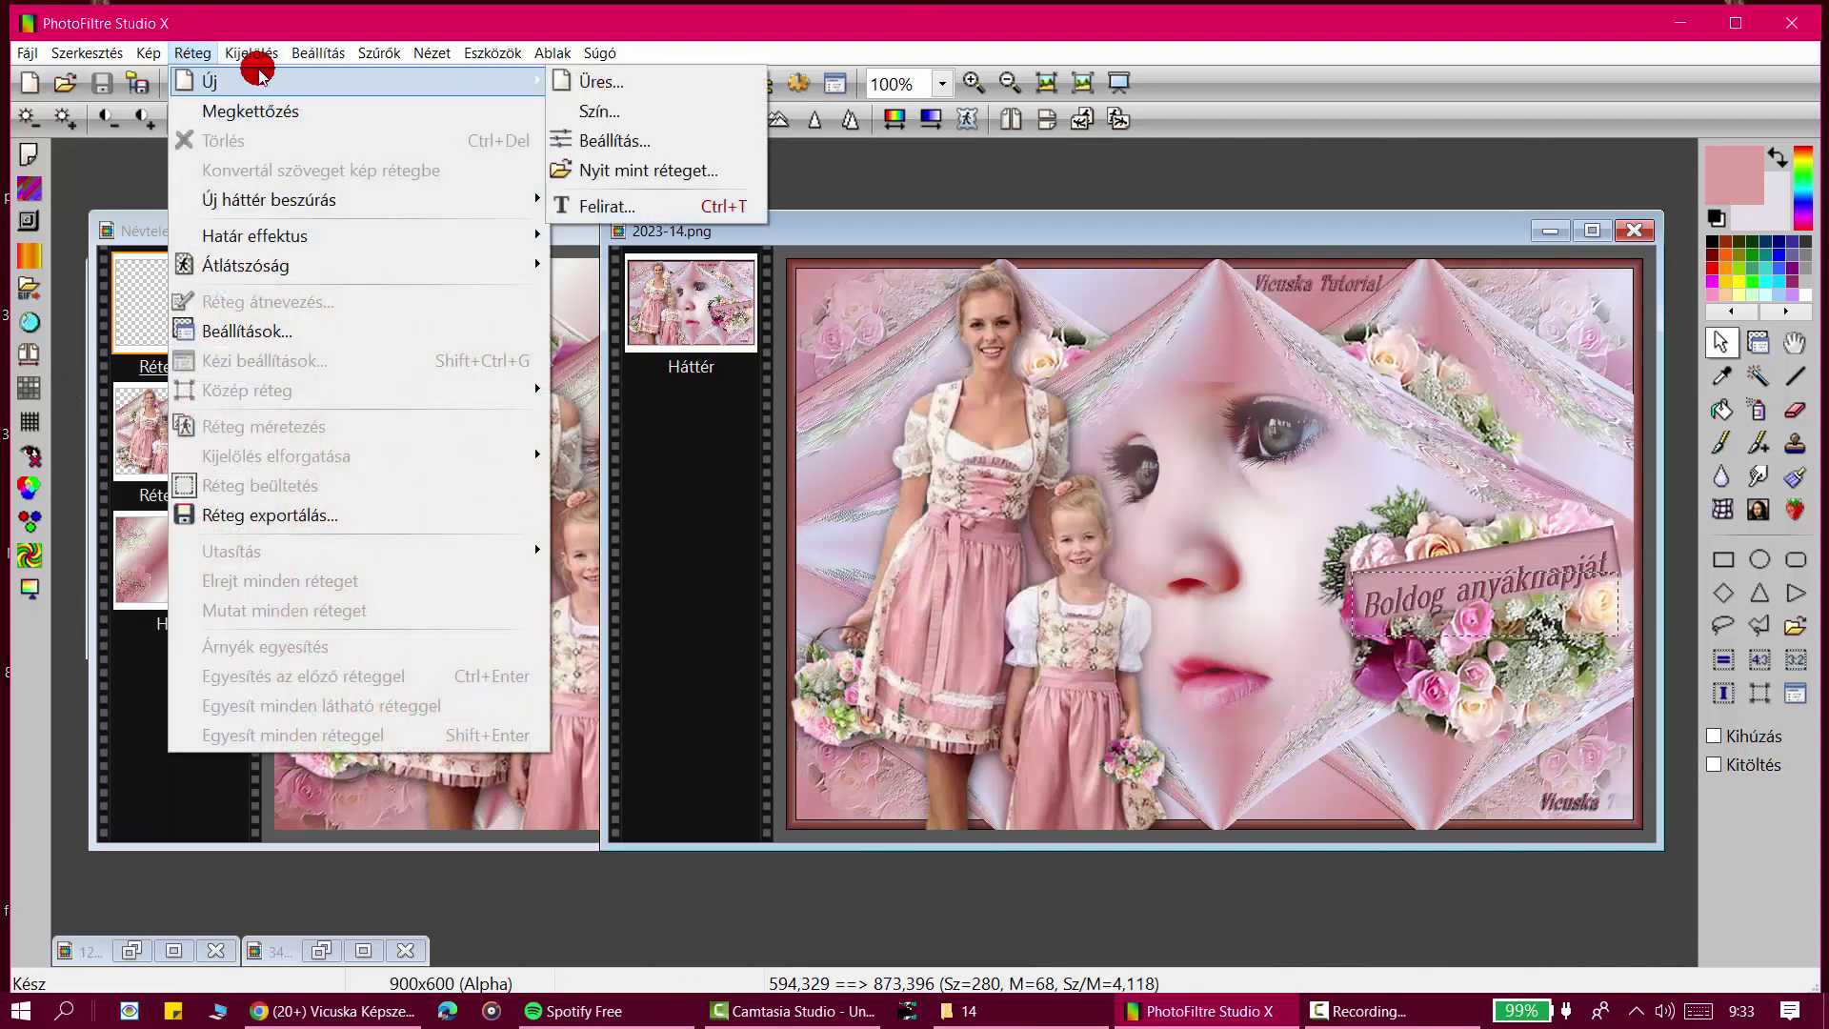
{"action": "mouse_move", "coordinate": [251, 53]}
{"action": "mouse_move", "coordinate": [196, 54]}
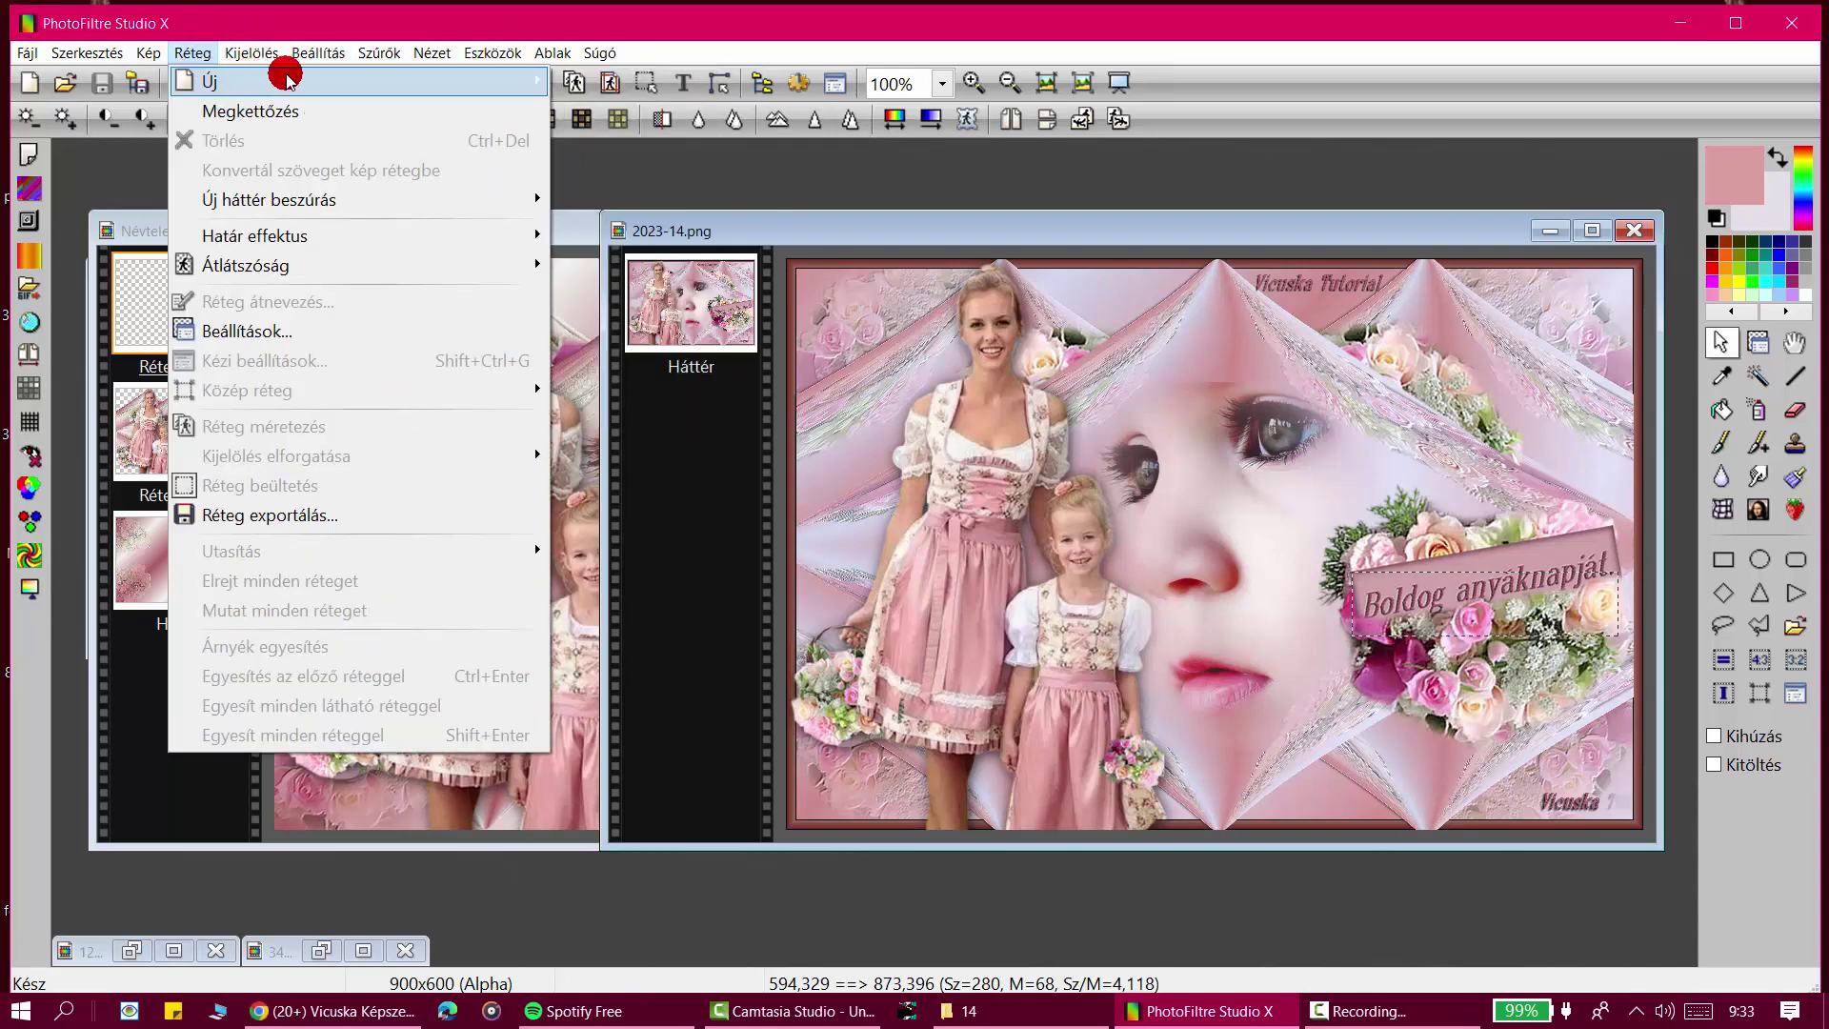
{"action": "mouse_move", "coordinate": [507, 77]}
{"action": "left_click", "coordinate": [585, 82]}
{"action": "left_click", "coordinate": [1186, 798]}
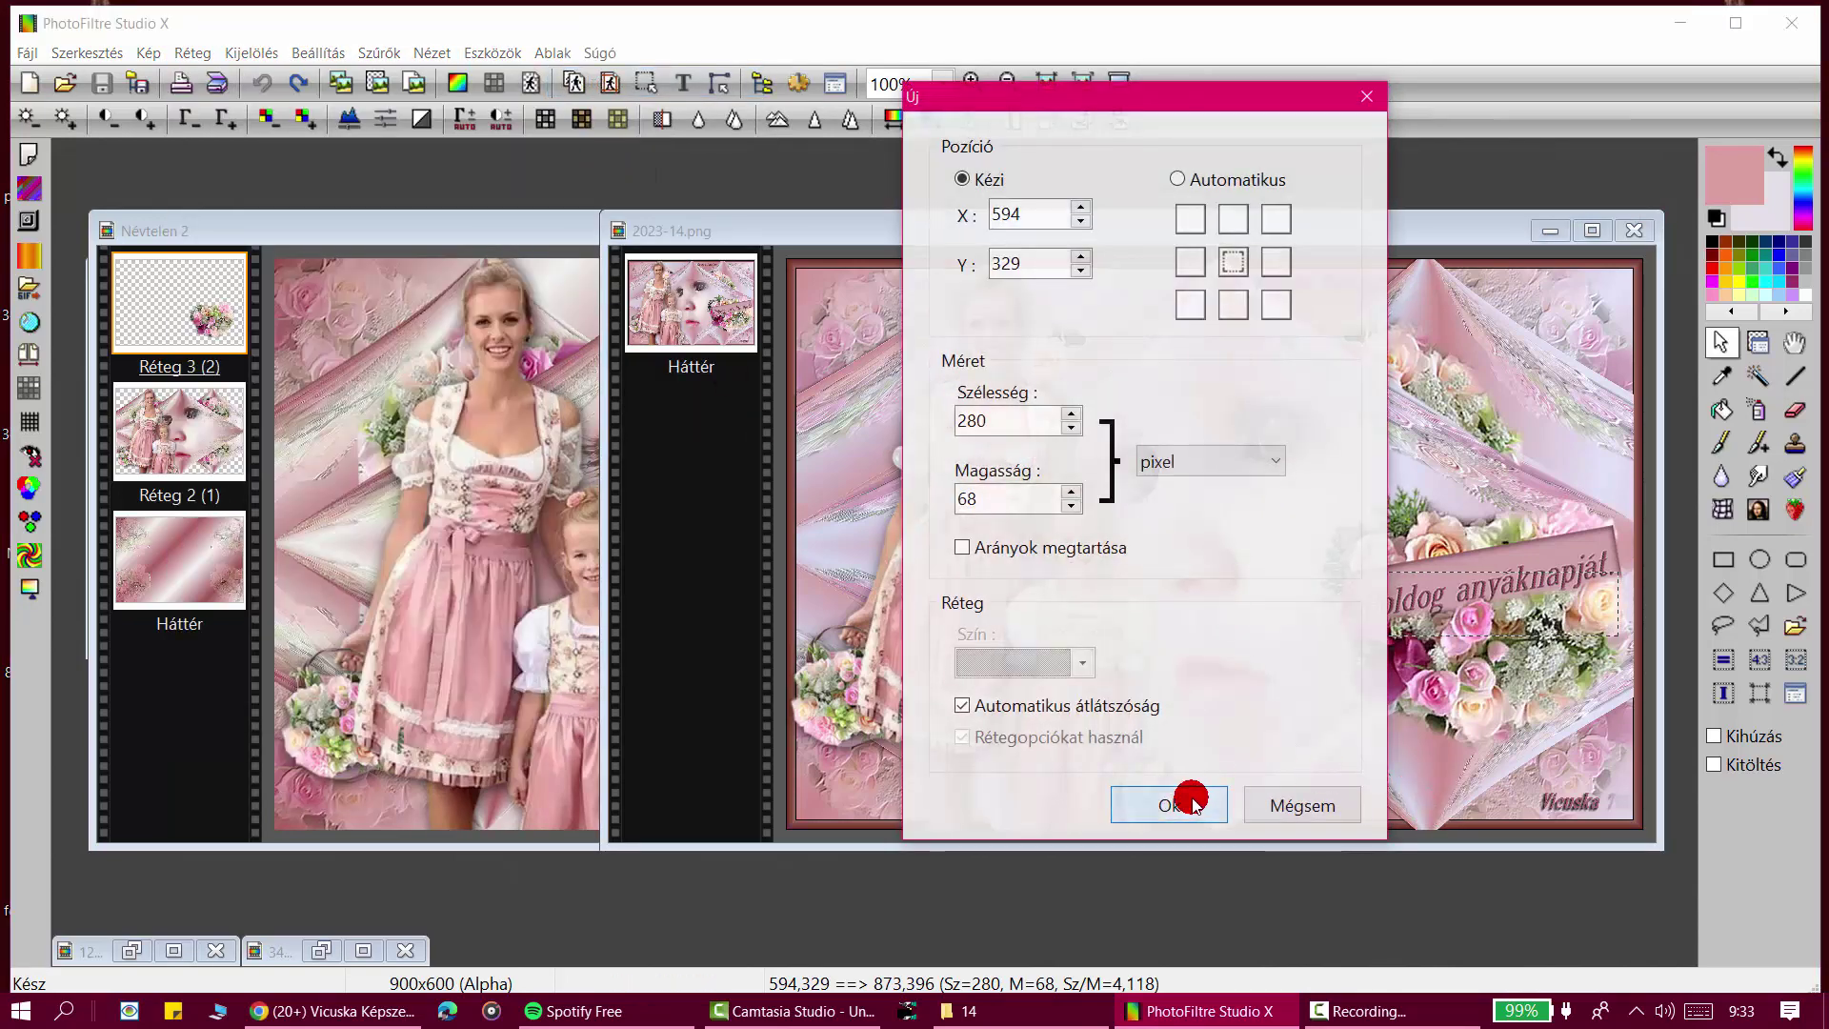
{"action": "left_click", "coordinate": [646, 84]}
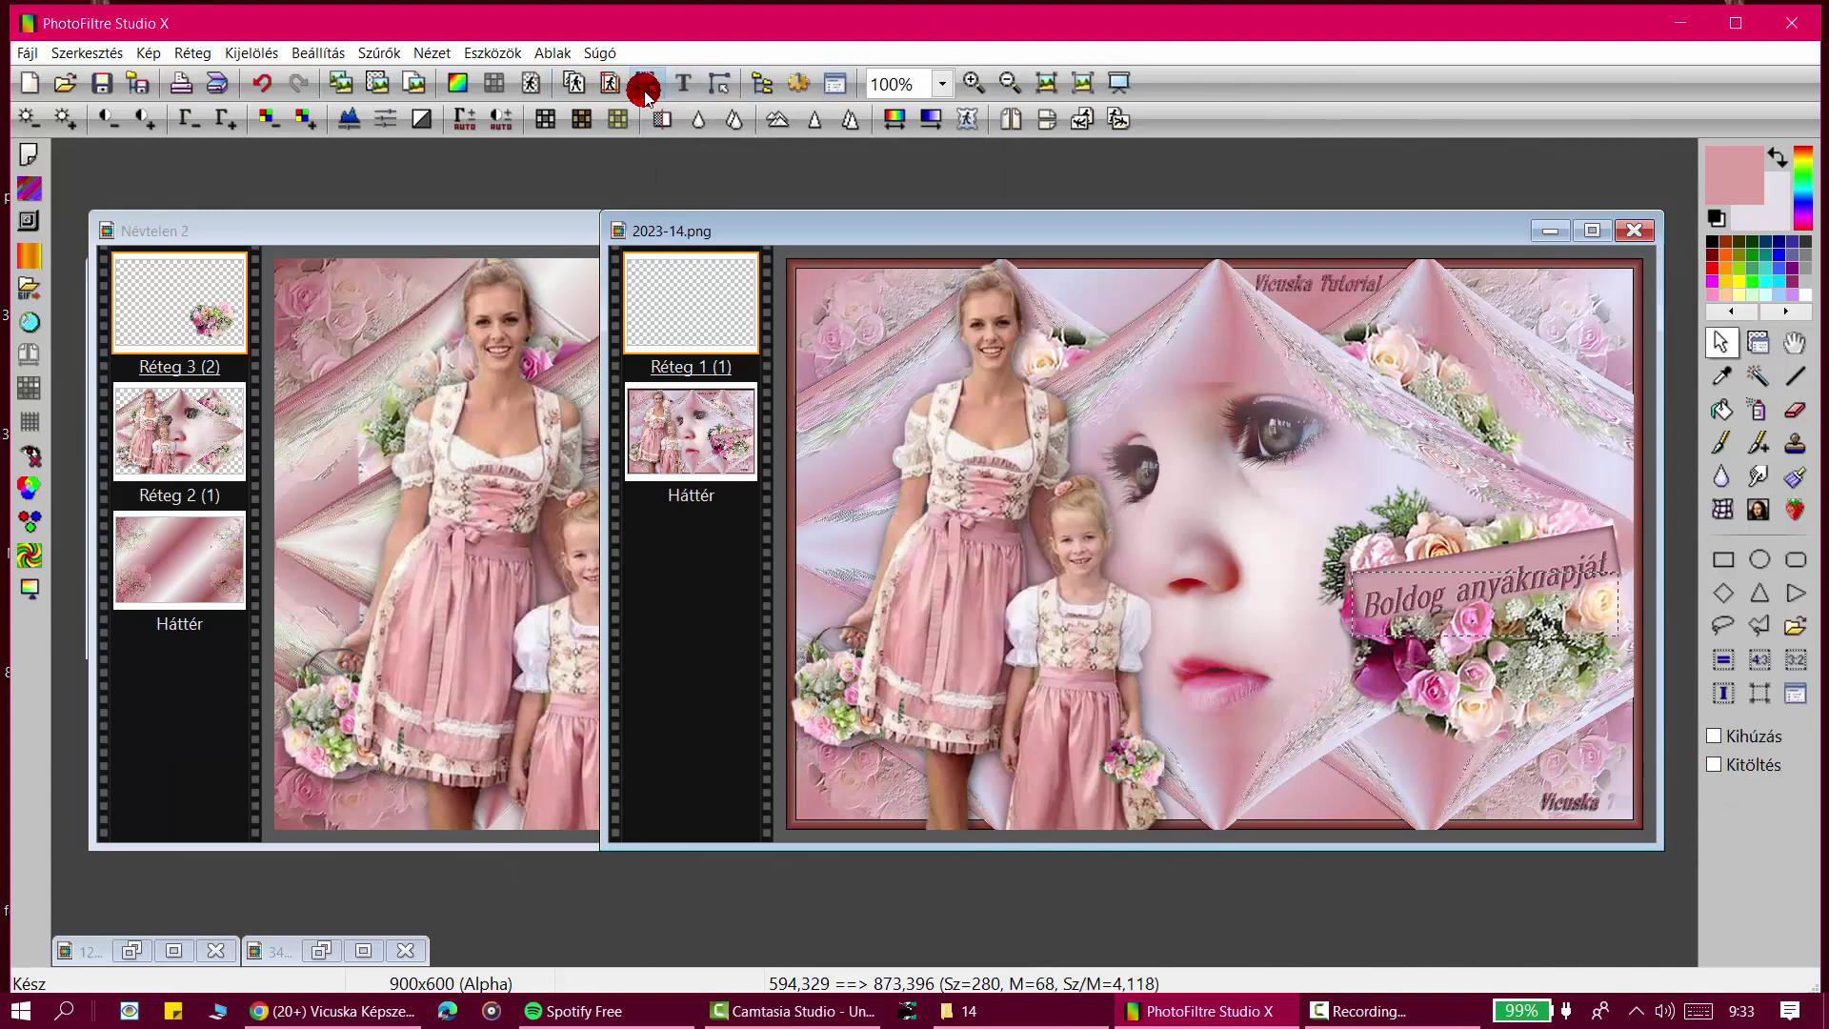
{"action": "left_click", "coordinate": [1722, 410]}
{"action": "left_click", "coordinate": [1467, 602]}
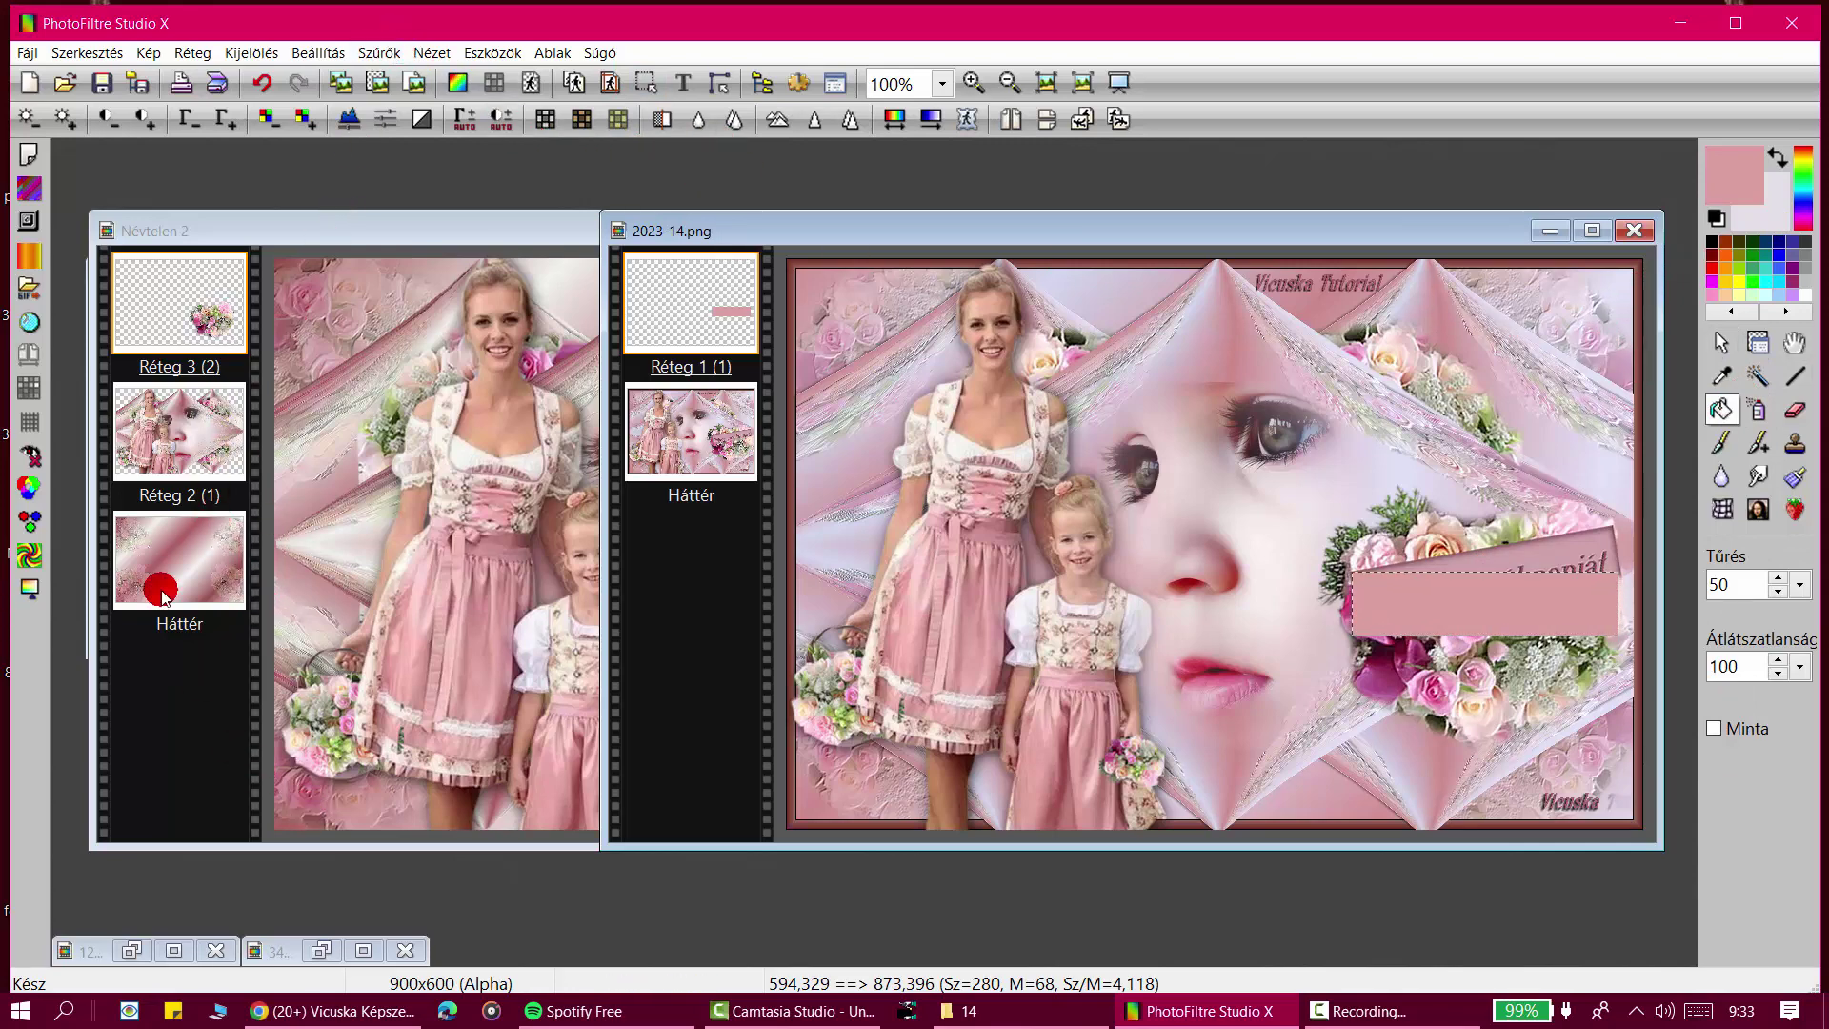
Step: Undo the pink fill in 2023-14.png and move the composition window up beside it
{"action": "mouse_move", "coordinate": [534, 238]}
{"action": "left_mouse_down"}
{"action": "mouse_move", "coordinate": [507, 204]}
{"action": "mouse_move", "coordinate": [536, 255]}
{"action": "left_mouse_up"}
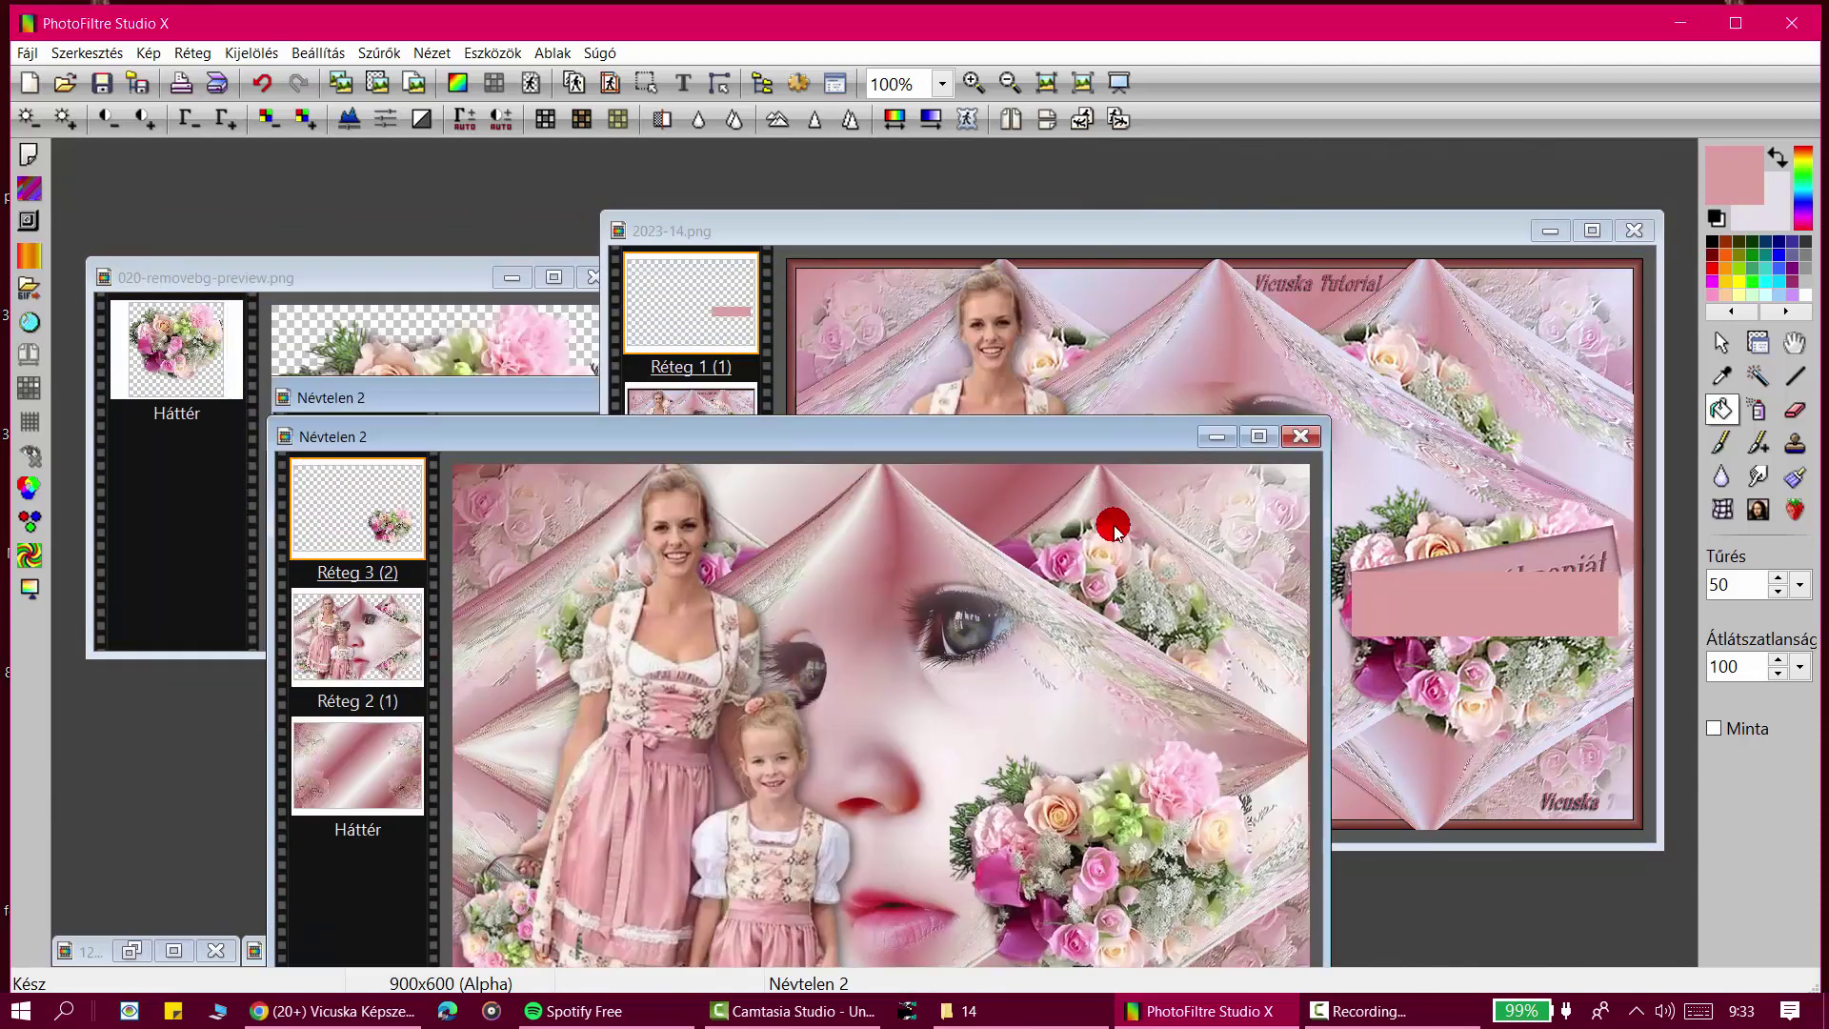
{"action": "left_click_drag", "start_coordinate": [1116, 531], "coordinate": [1238, 276]}
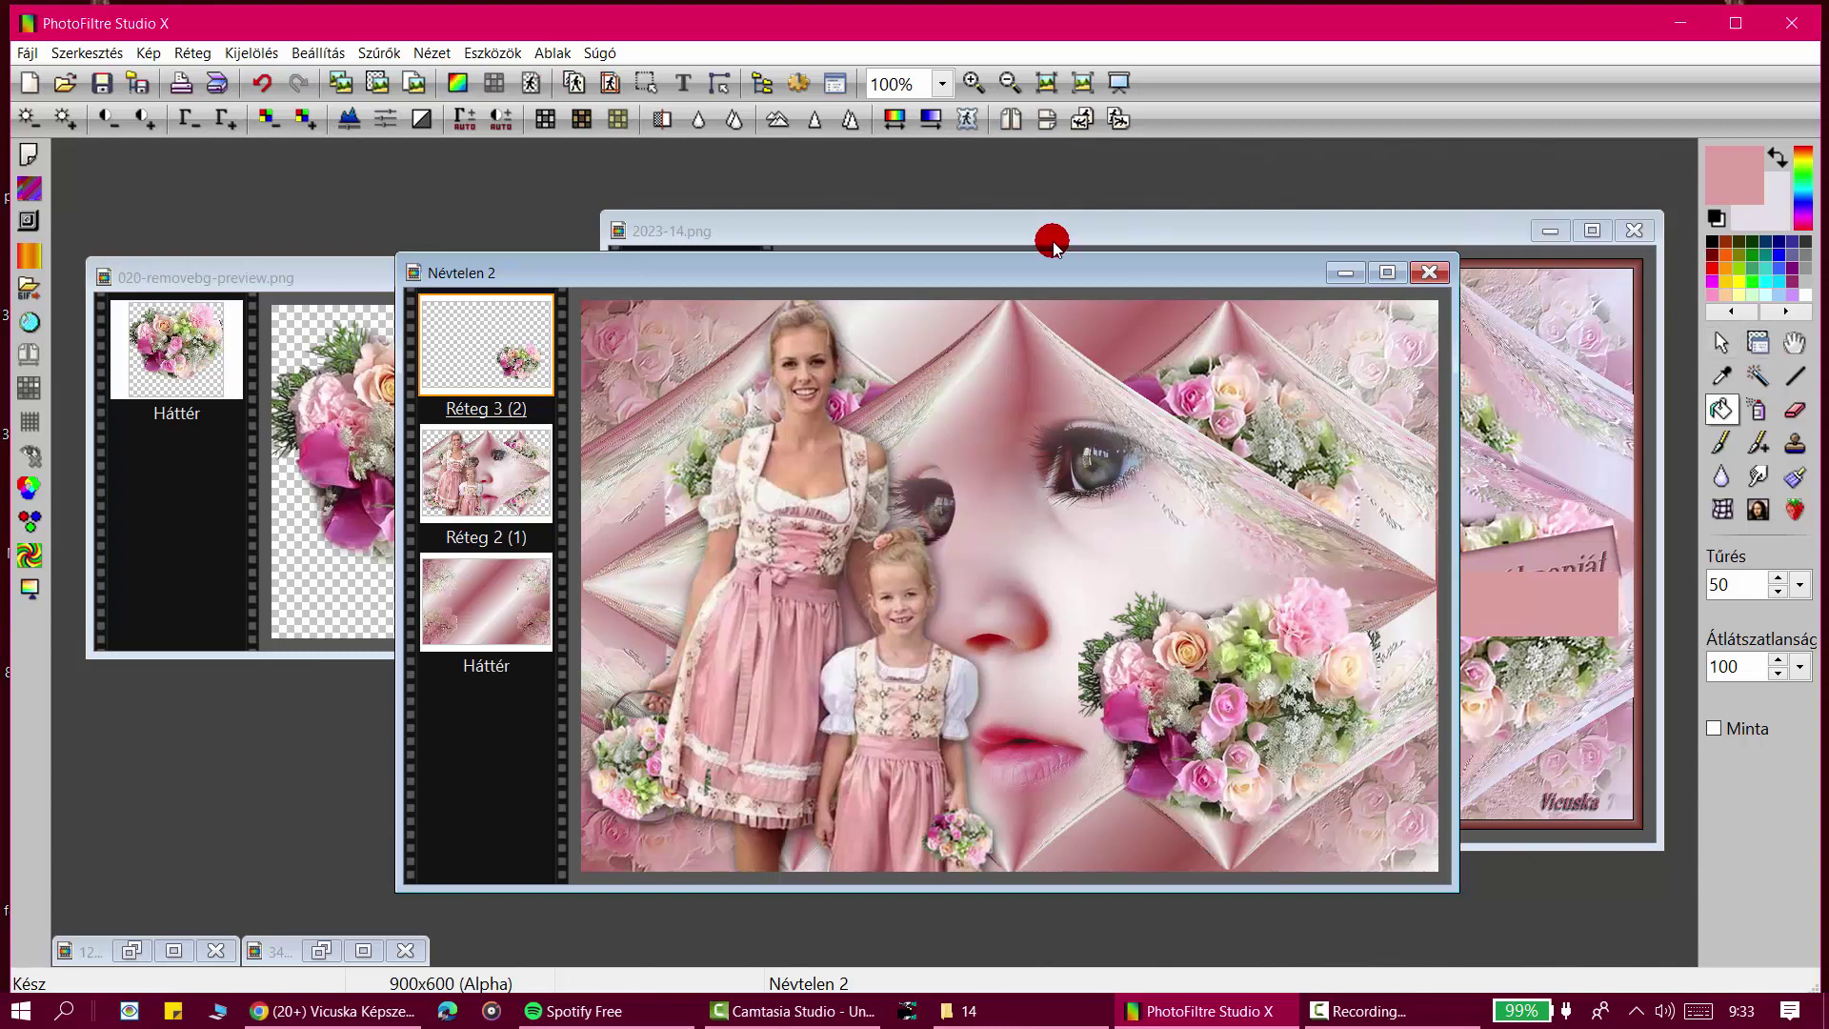
{"action": "left_click", "coordinate": [961, 213]}
{"action": "left_click", "coordinate": [261, 83]}
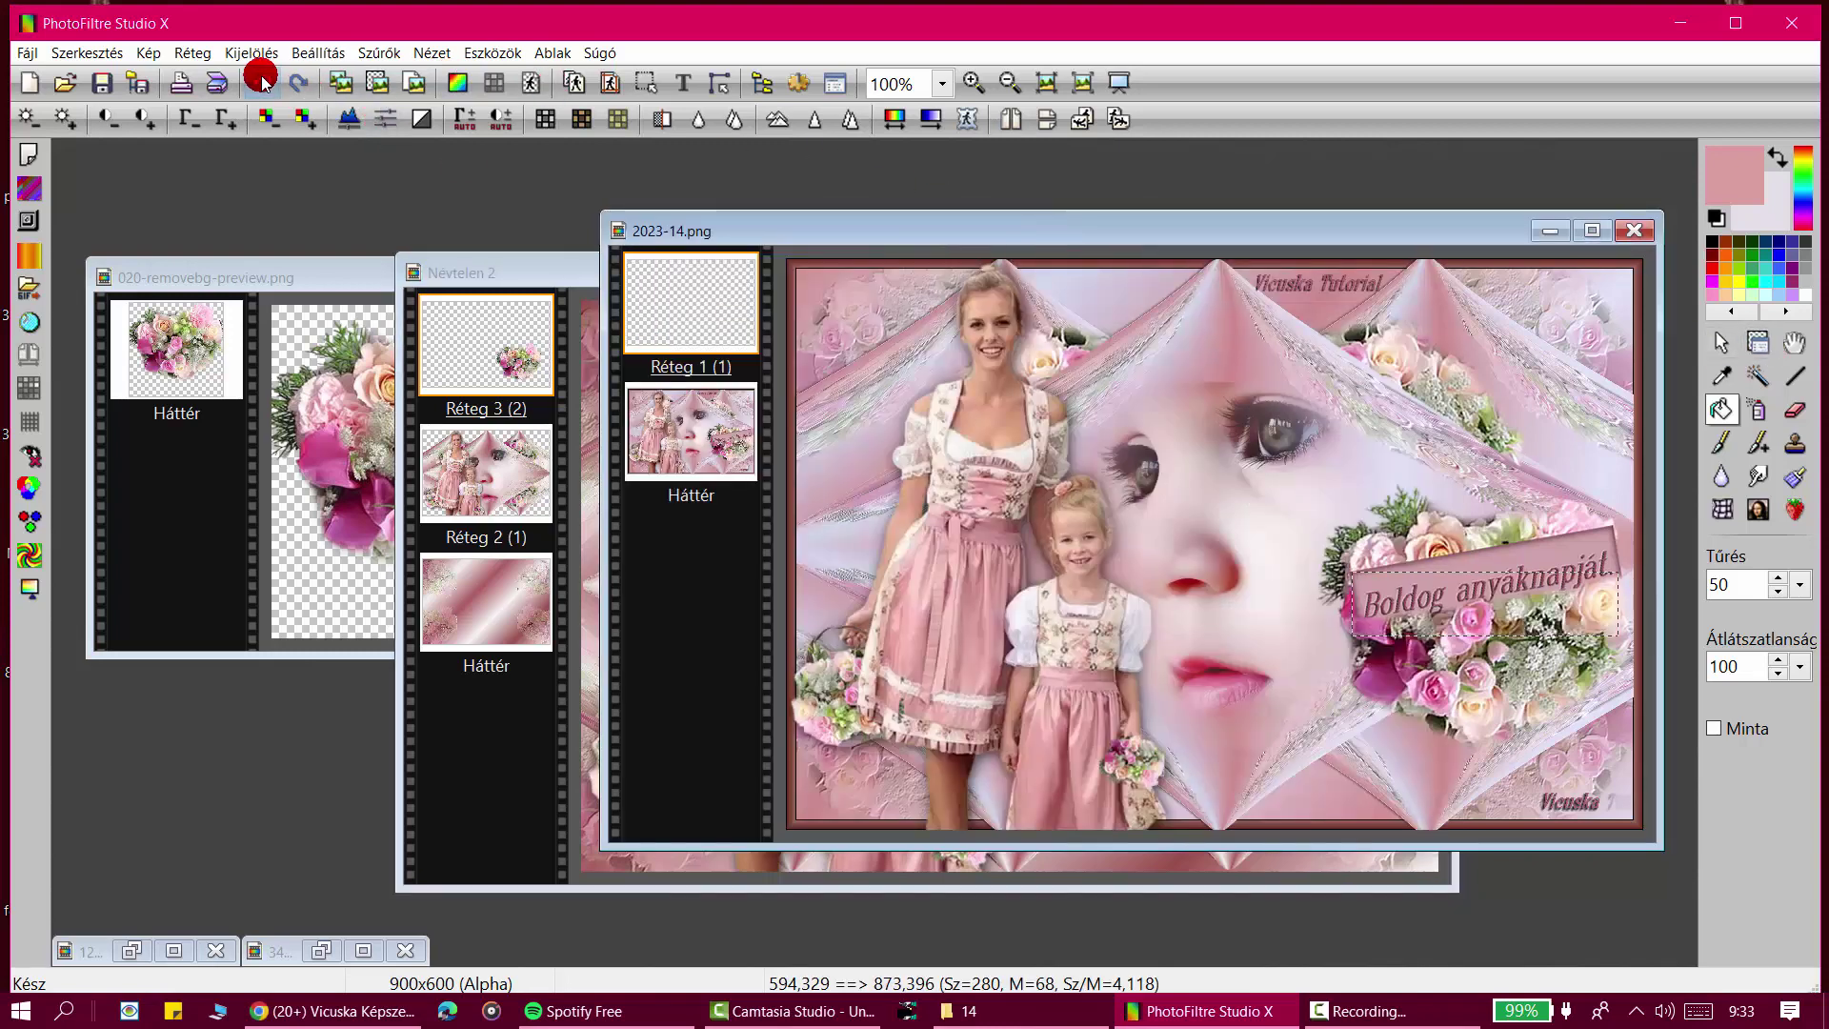
Step: Select a rectangle about 346 × 90 px over the bouquet's upper half in the composition and add an empty layer above the bouquet
{"action": "left_click_drag", "start_coordinate": [469, 275], "coordinate": [486, 279]}
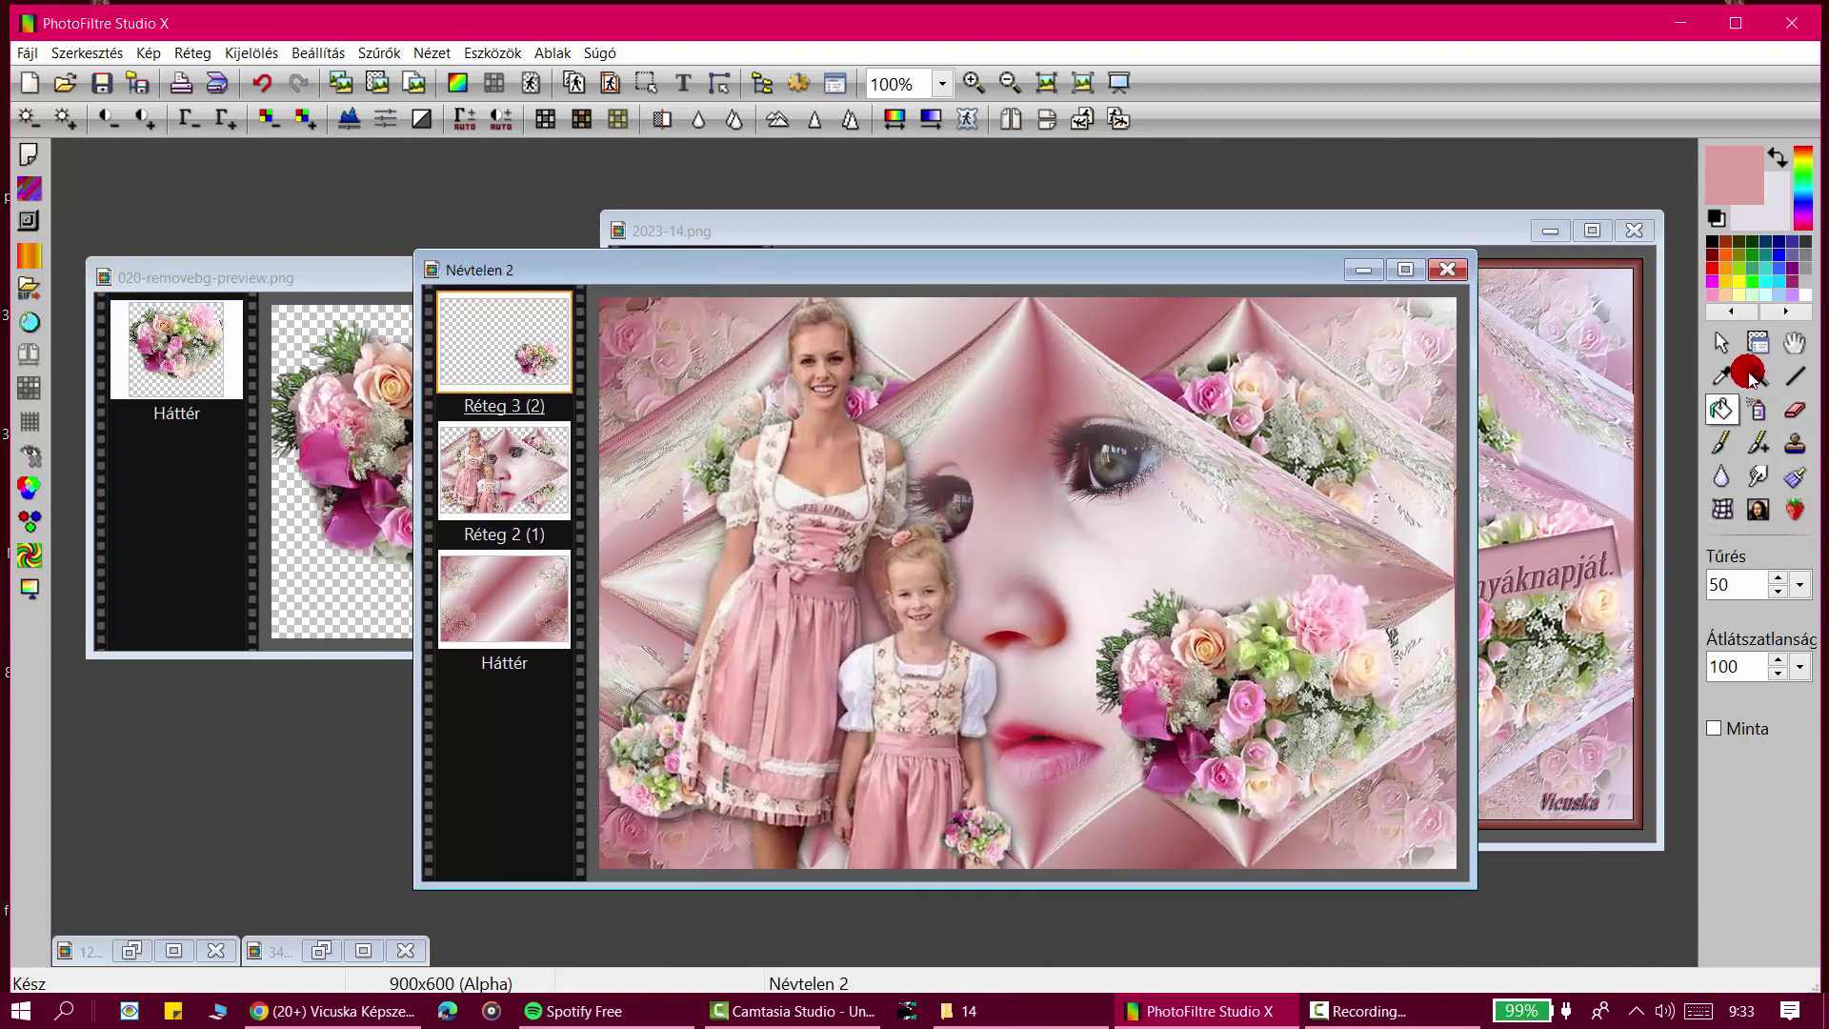
{"action": "left_click", "coordinate": [1720, 343]}
{"action": "left_click_drag", "start_coordinate": [1080, 578], "coordinate": [1408, 664]}
{"action": "left_click", "coordinate": [191, 54]}
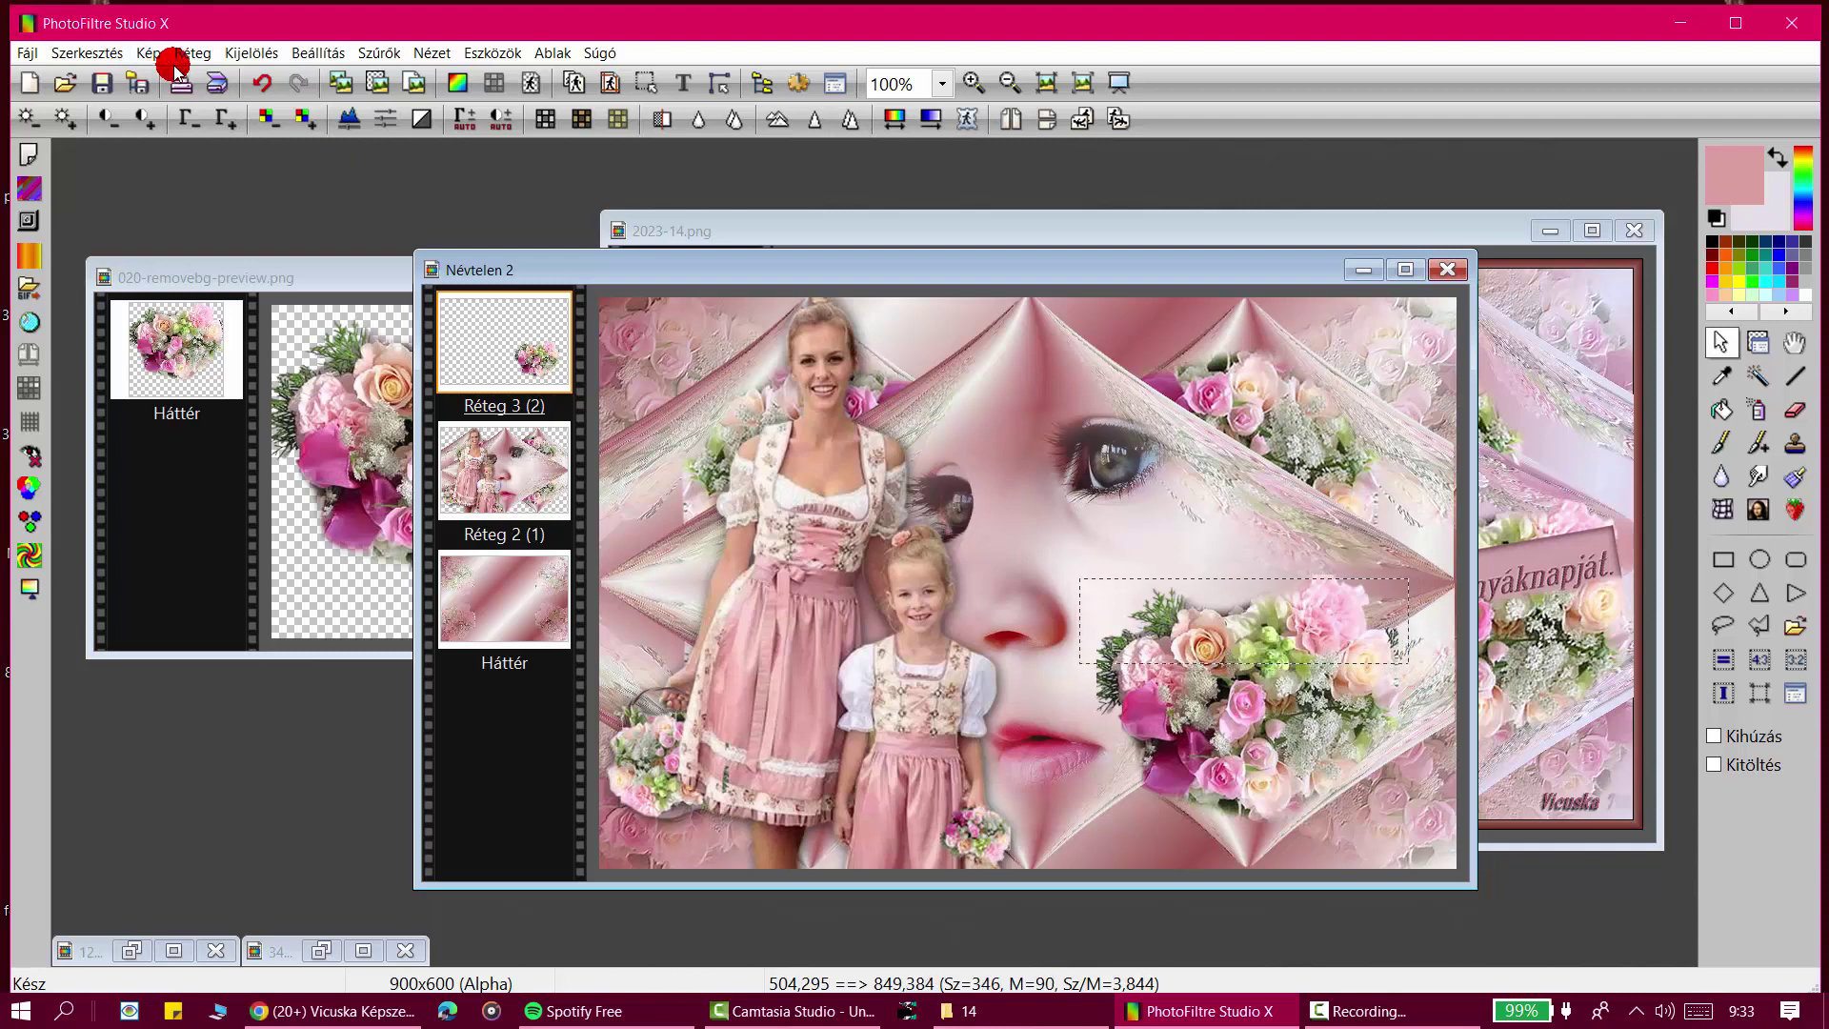
{"action": "mouse_move", "coordinate": [347, 84]}
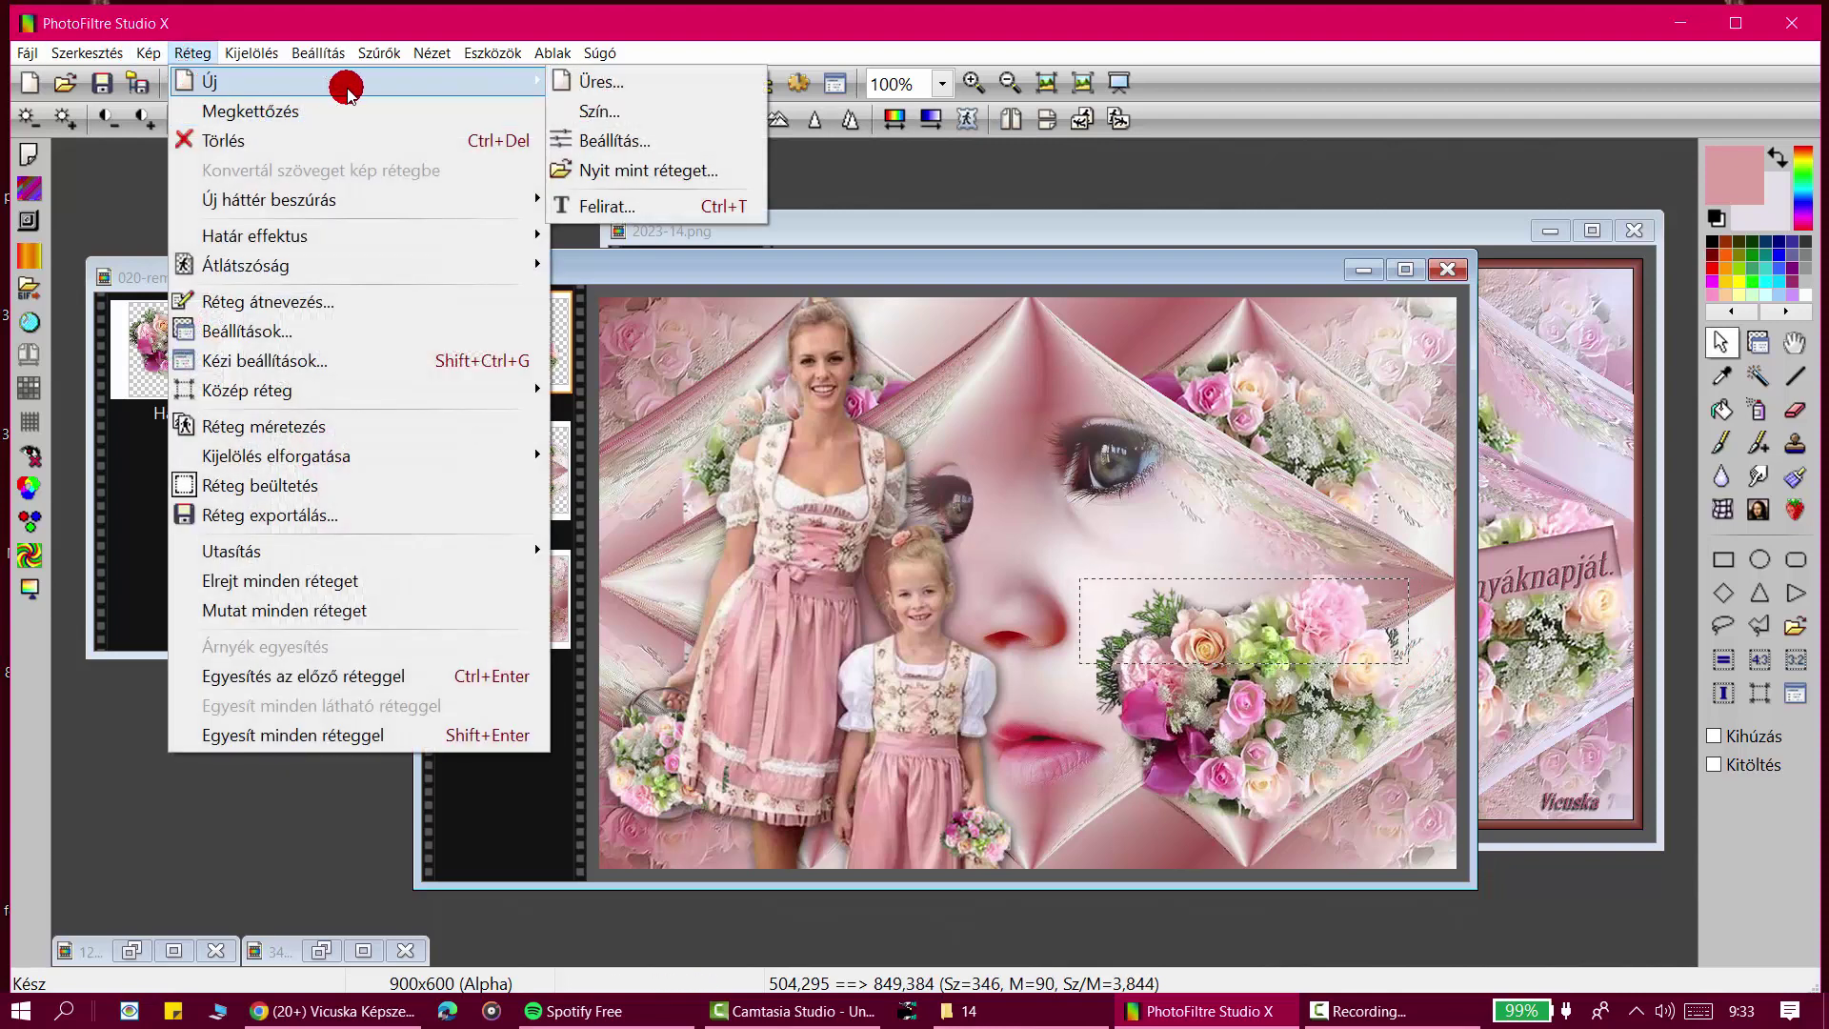
{"action": "left_click", "coordinate": [583, 83]}
{"action": "left_click", "coordinate": [1166, 801]}
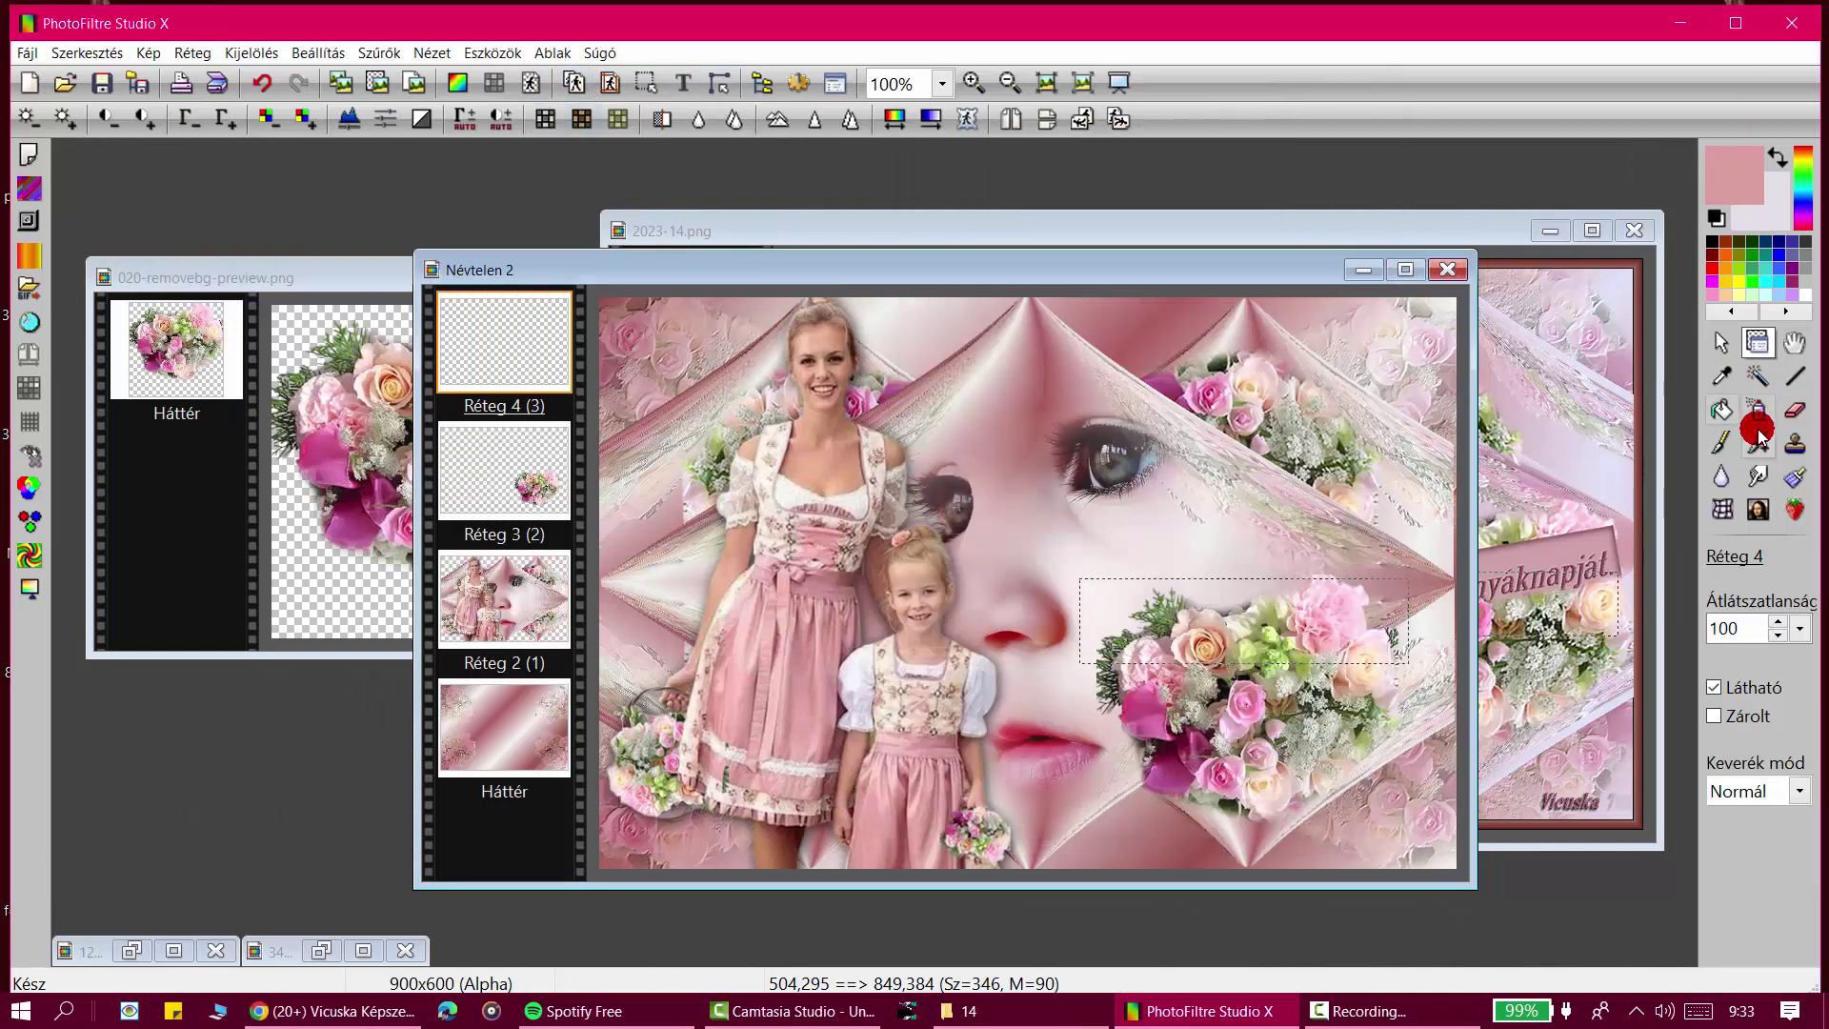
Step: Show the rectangular selection again and fill it with the light pink on the new layer
{"action": "left_click", "coordinate": [1722, 410]}
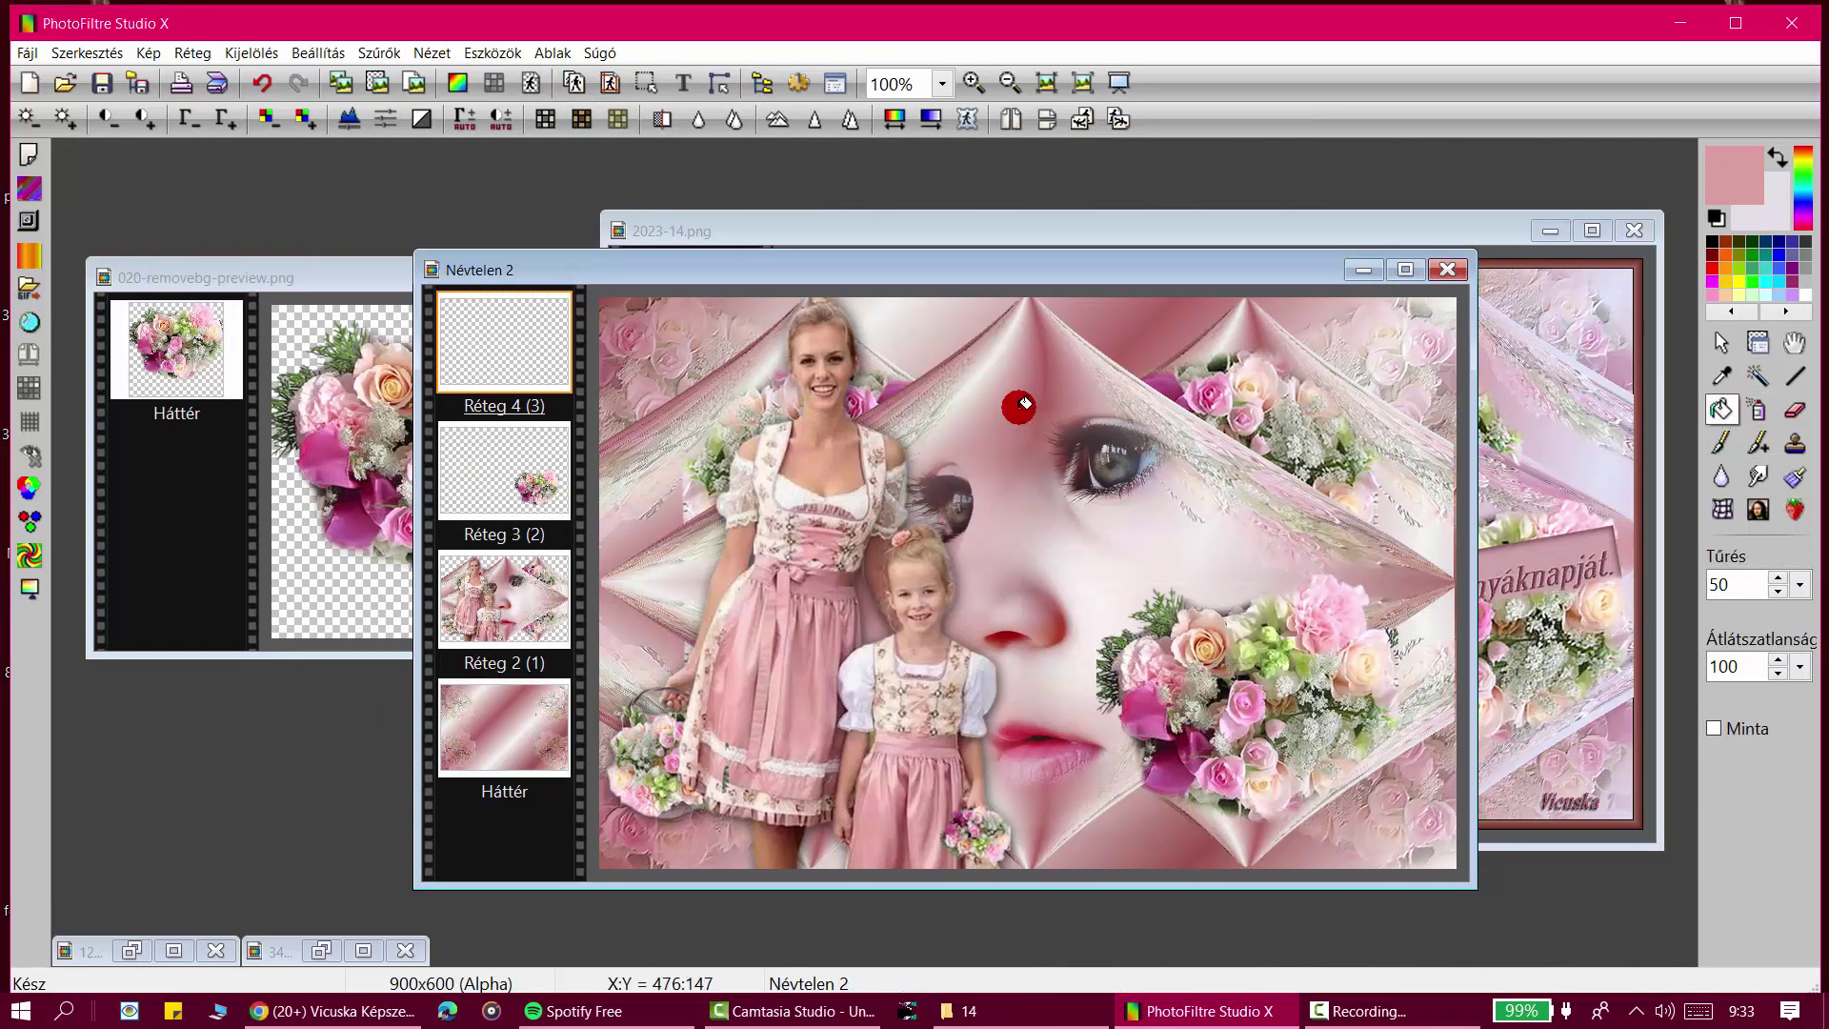
{"action": "left_click", "coordinate": [626, 84]}
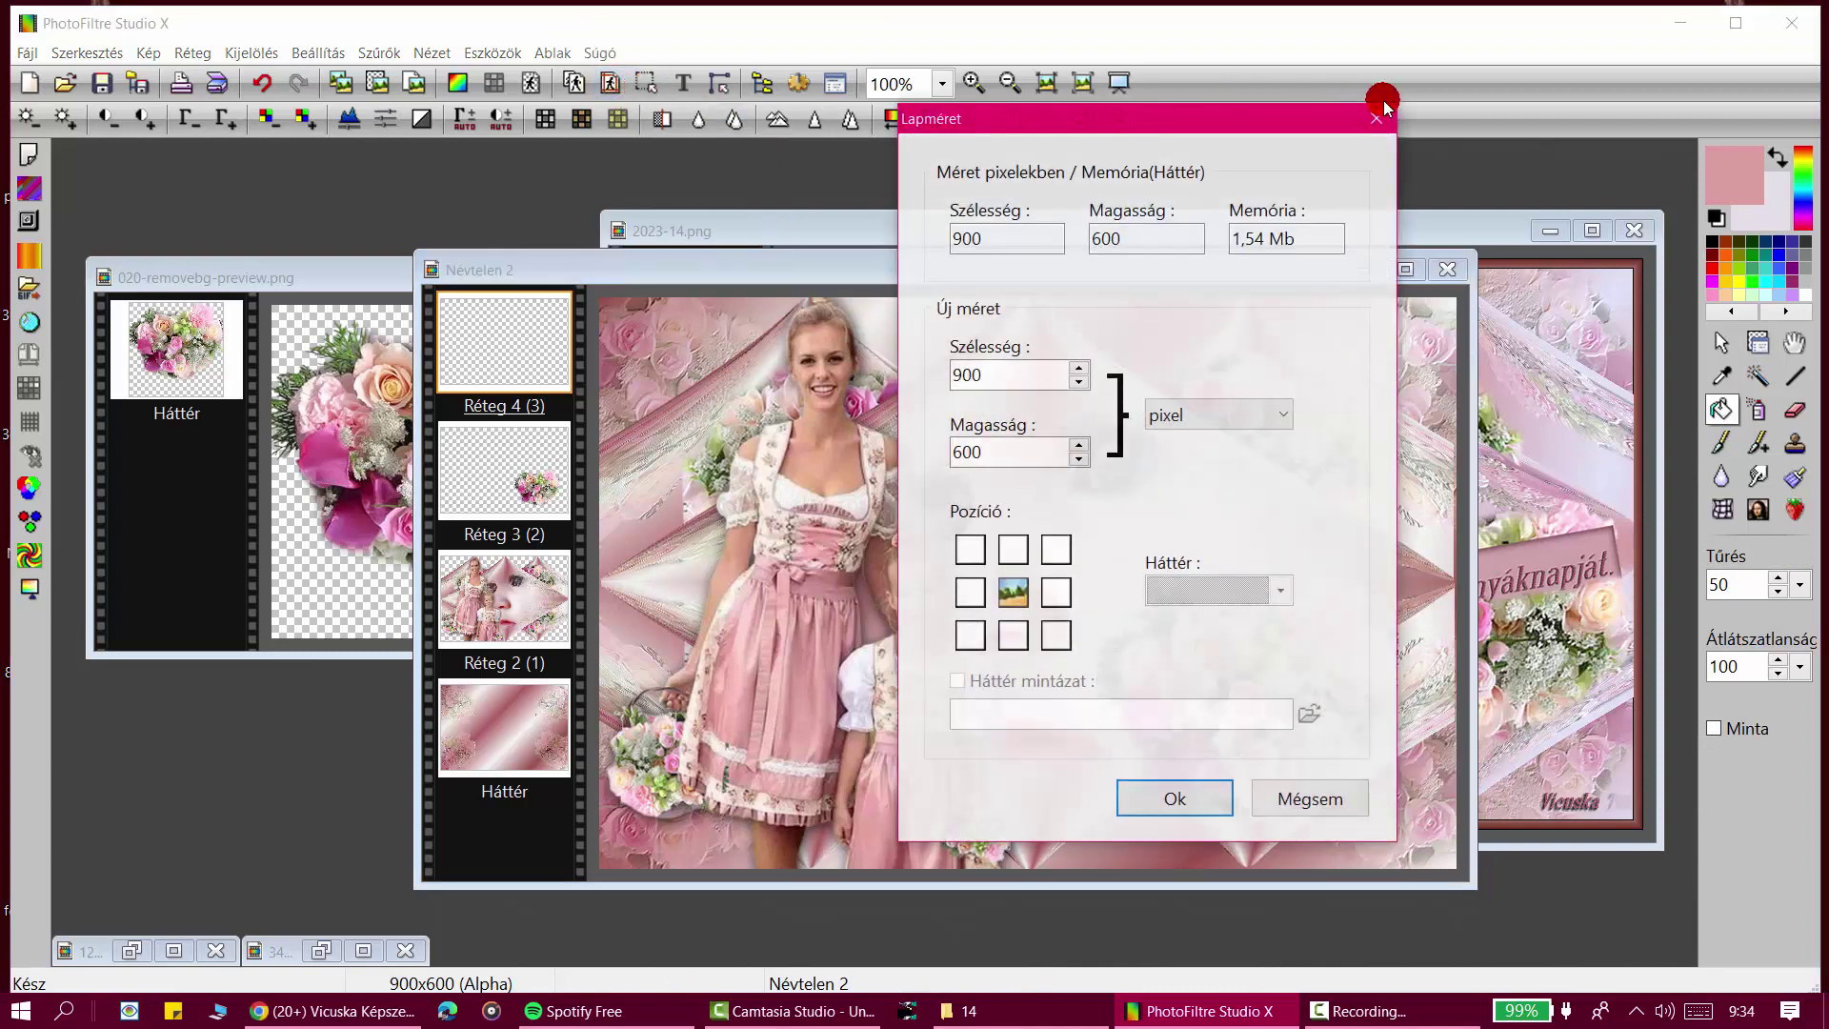
{"action": "left_click", "coordinate": [1384, 117]}
{"action": "left_click", "coordinate": [643, 90]}
{"action": "left_click", "coordinate": [653, 85]}
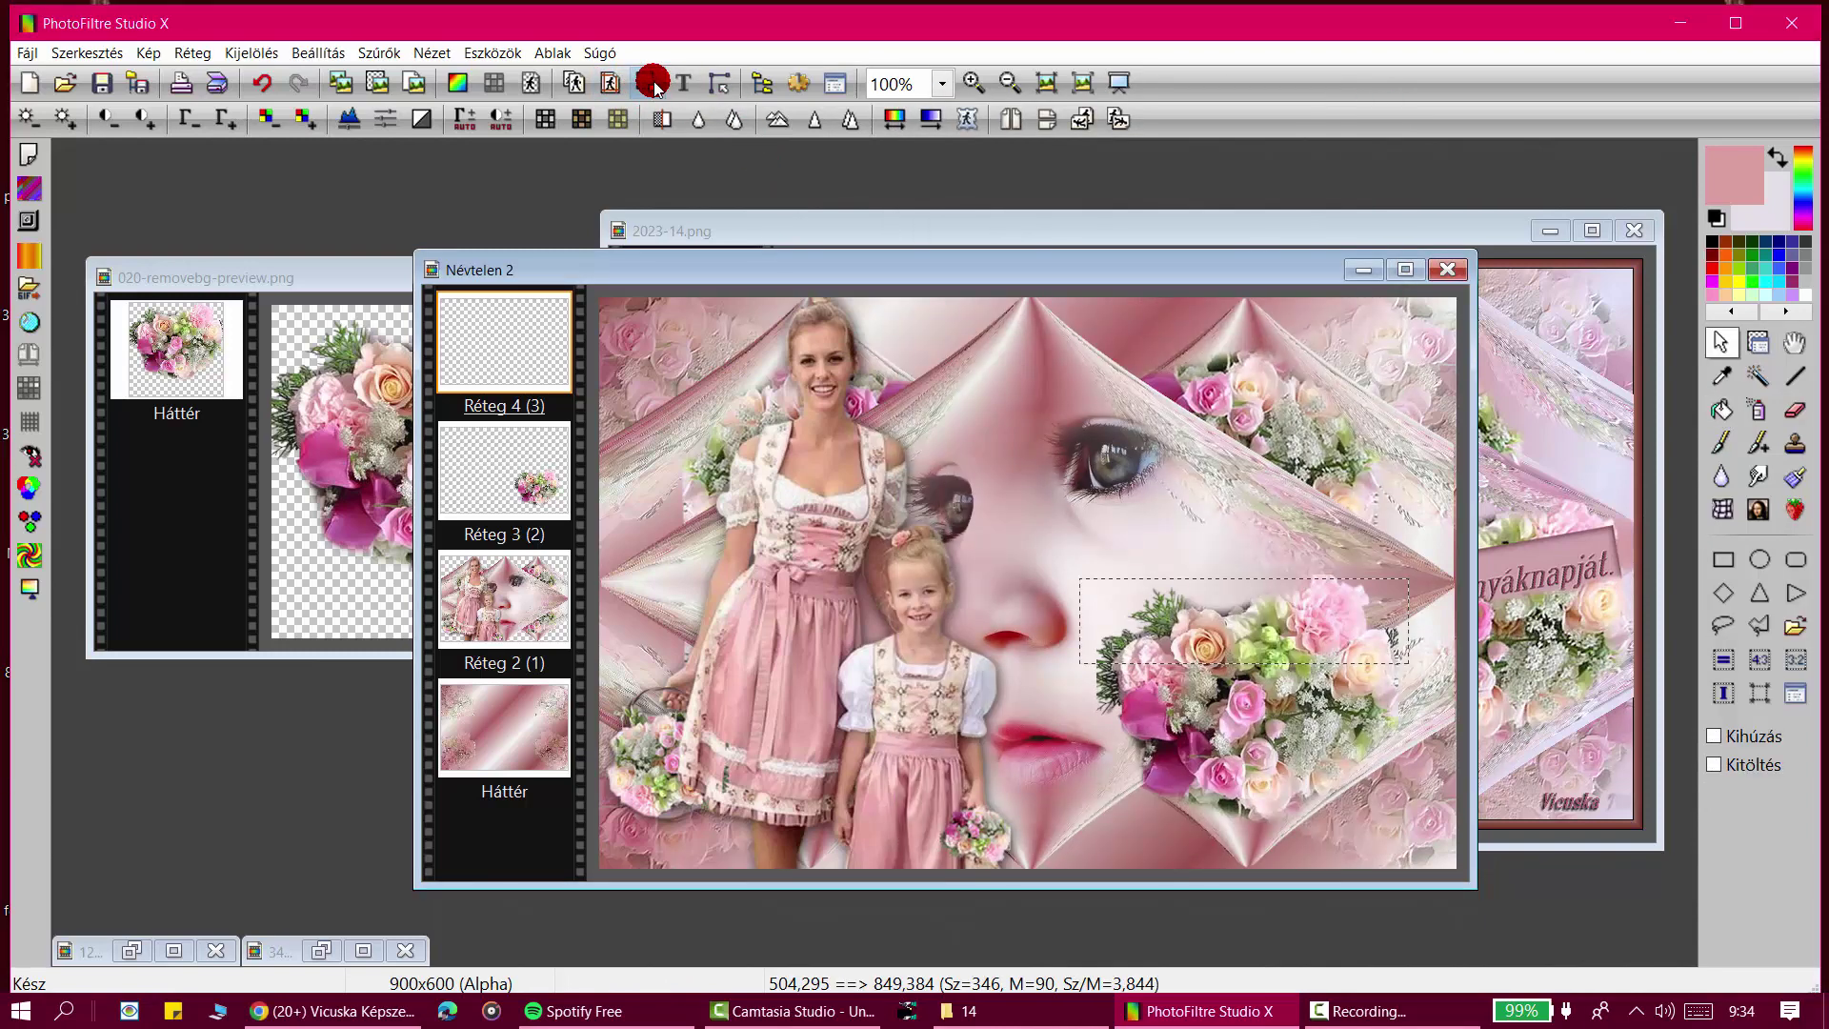
{"action": "left_click", "coordinate": [1721, 410]}
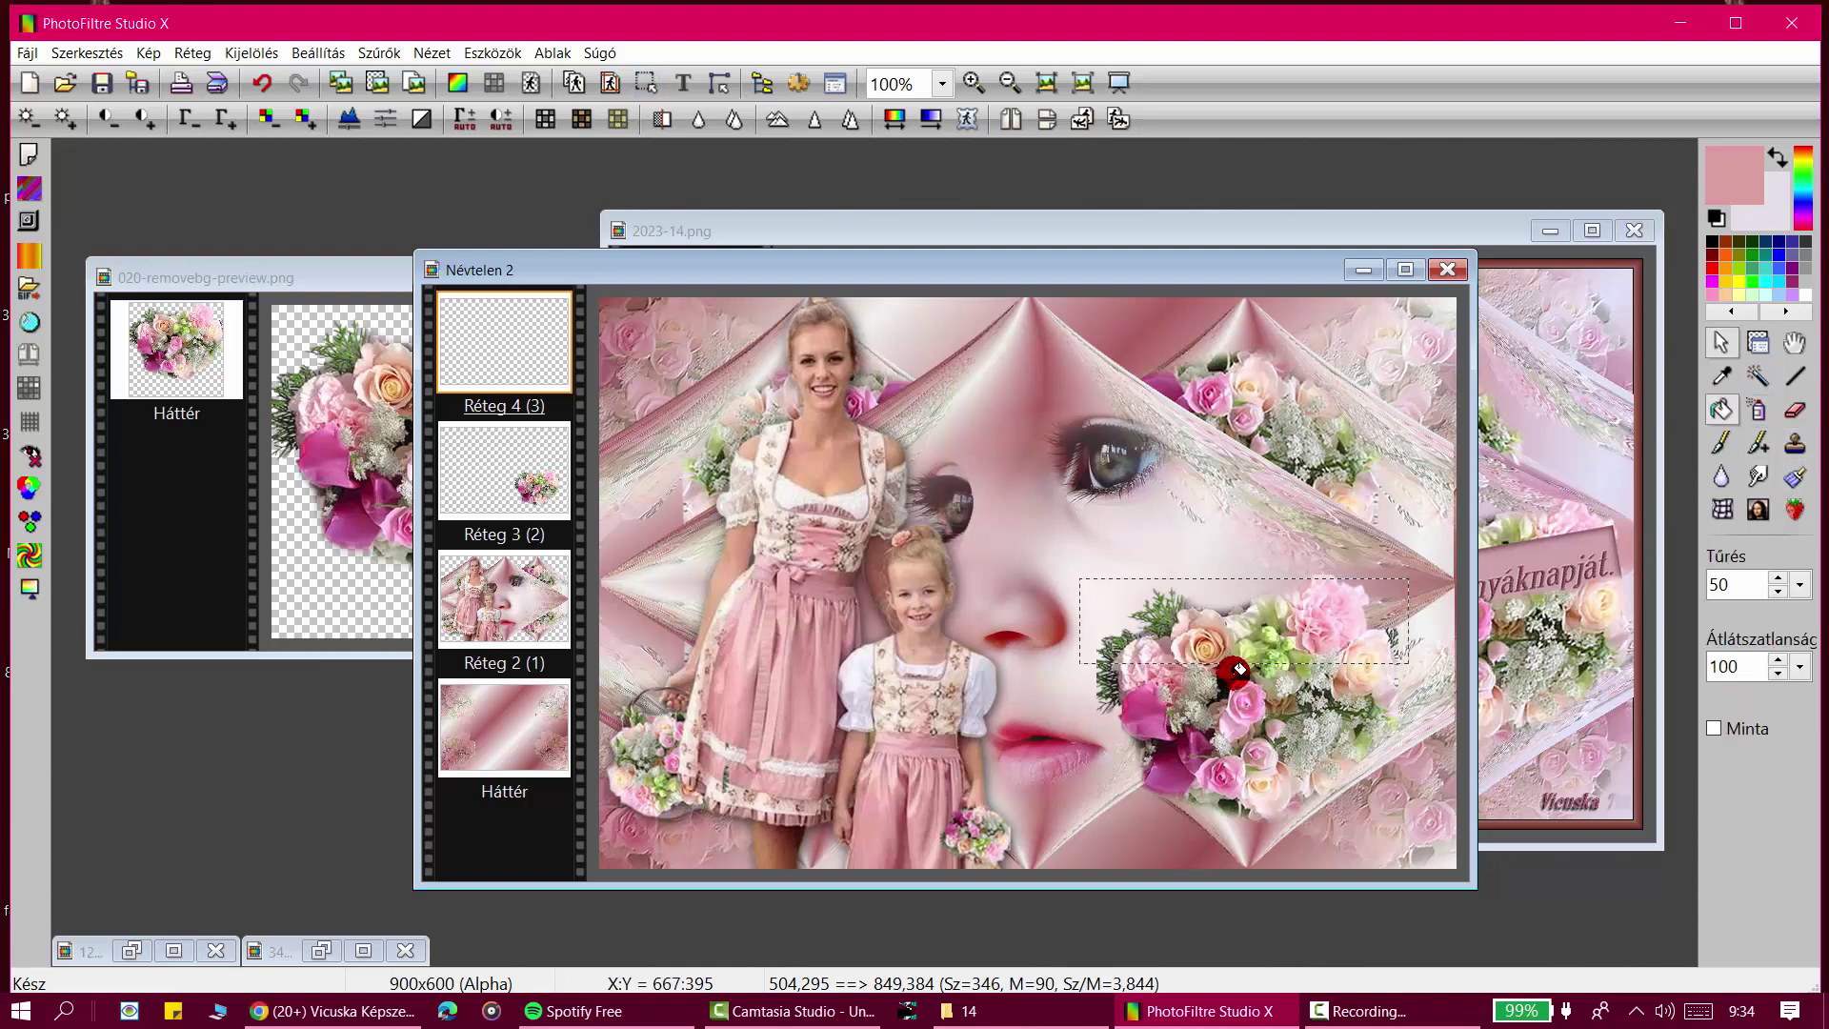
{"action": "left_click", "coordinate": [1216, 632]}
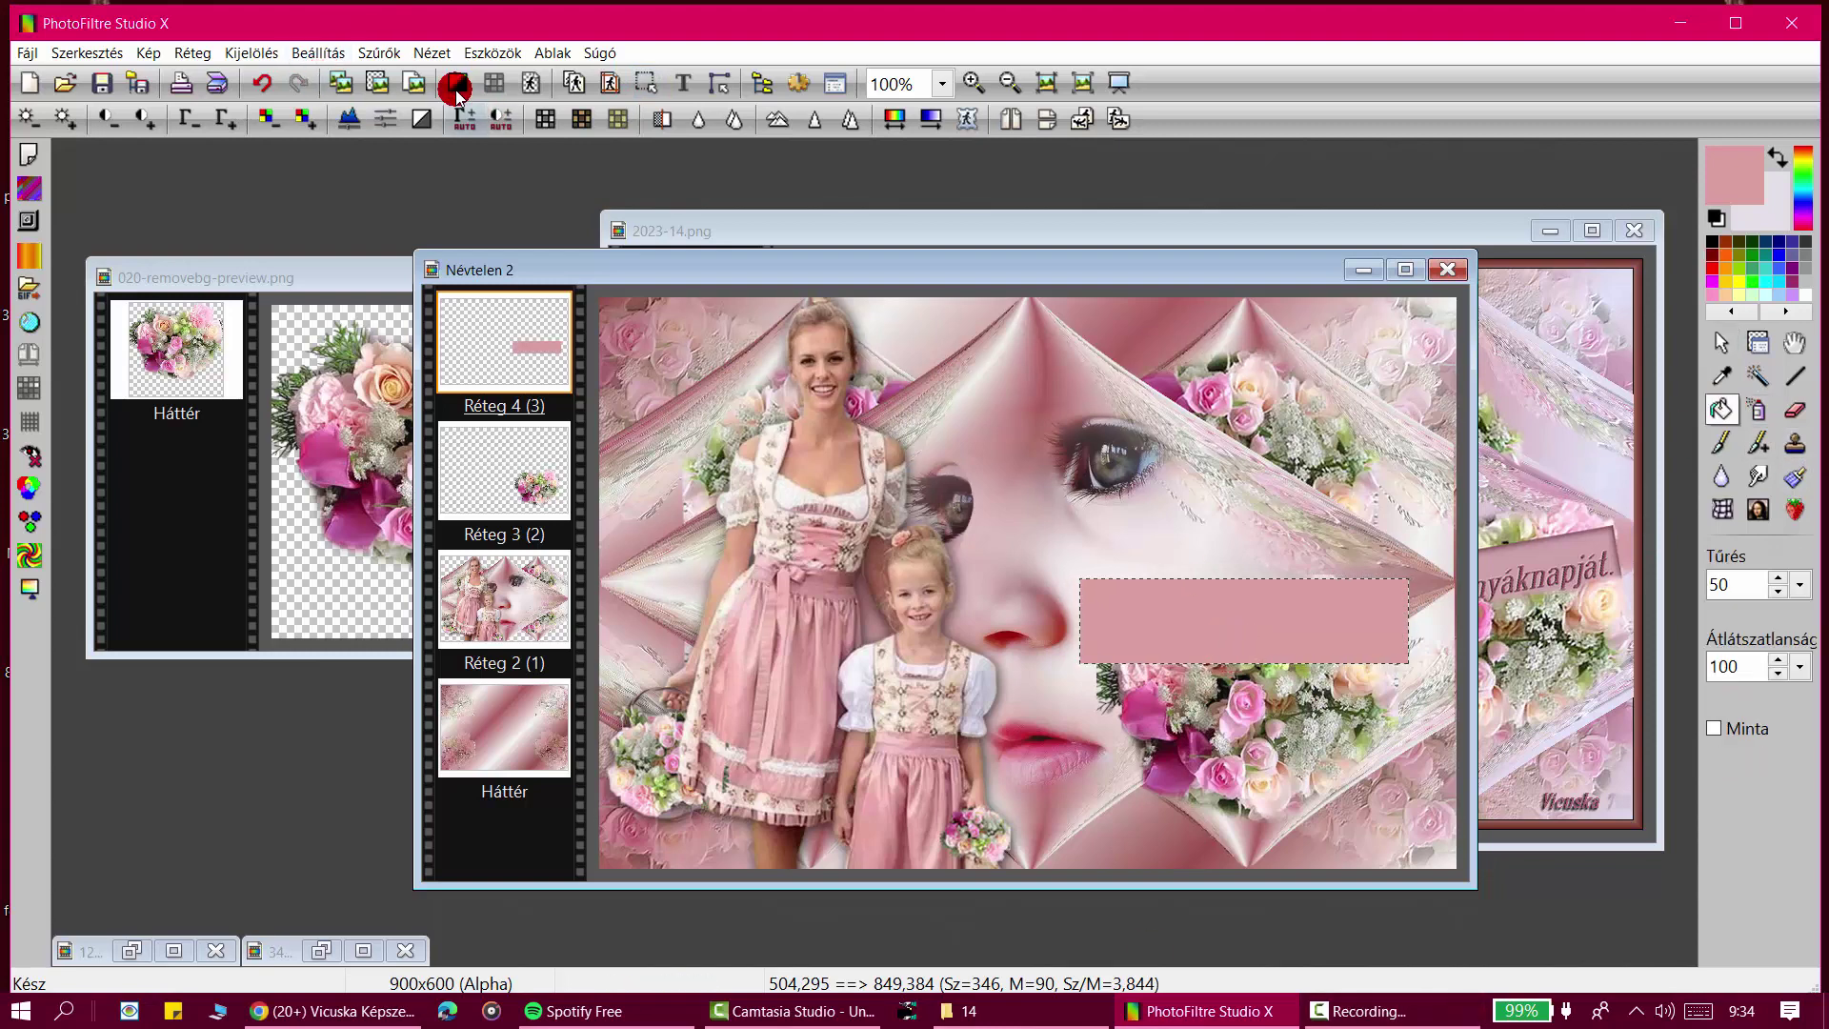
Step: Apply a progressive contour to the pink rectangle with blur style, width 5 and 73% opacity, using a darkened shade of pink sampled from the composition
{"action": "left_click", "coordinate": [377, 52]}
{"action": "mouse_move", "coordinate": [429, 324]}
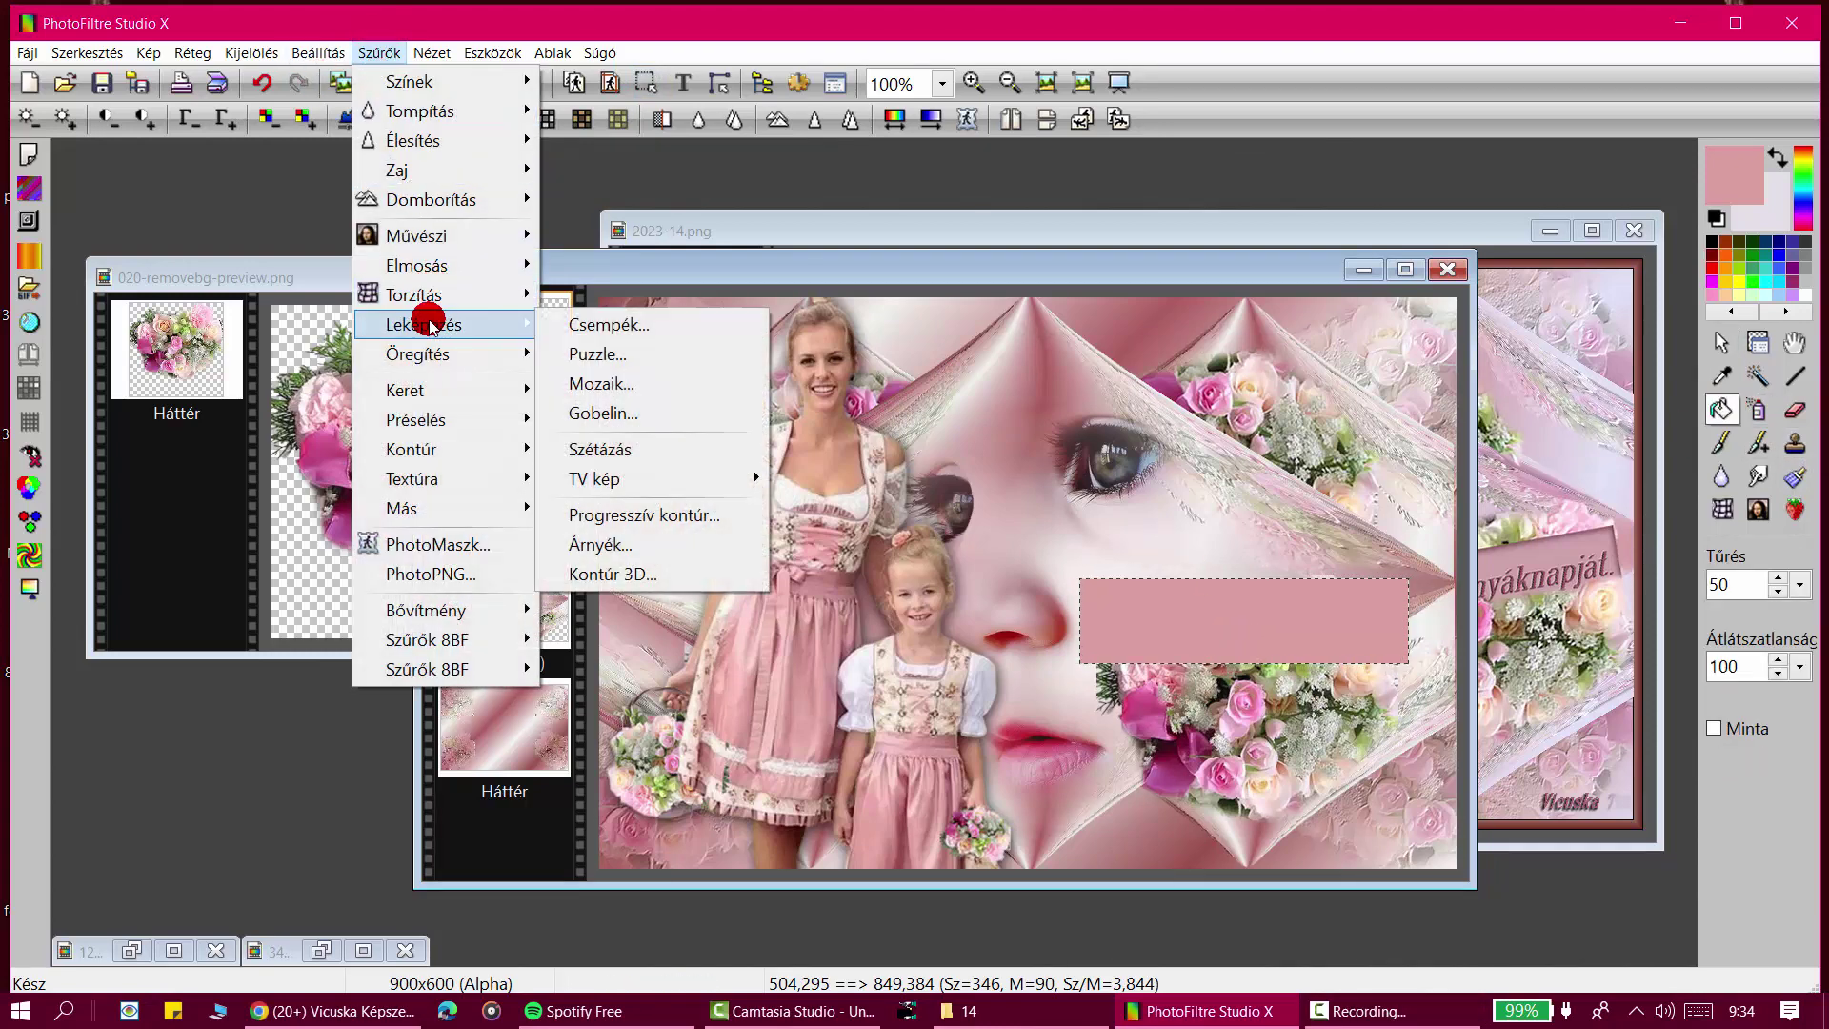
{"action": "left_click", "coordinate": [652, 515]}
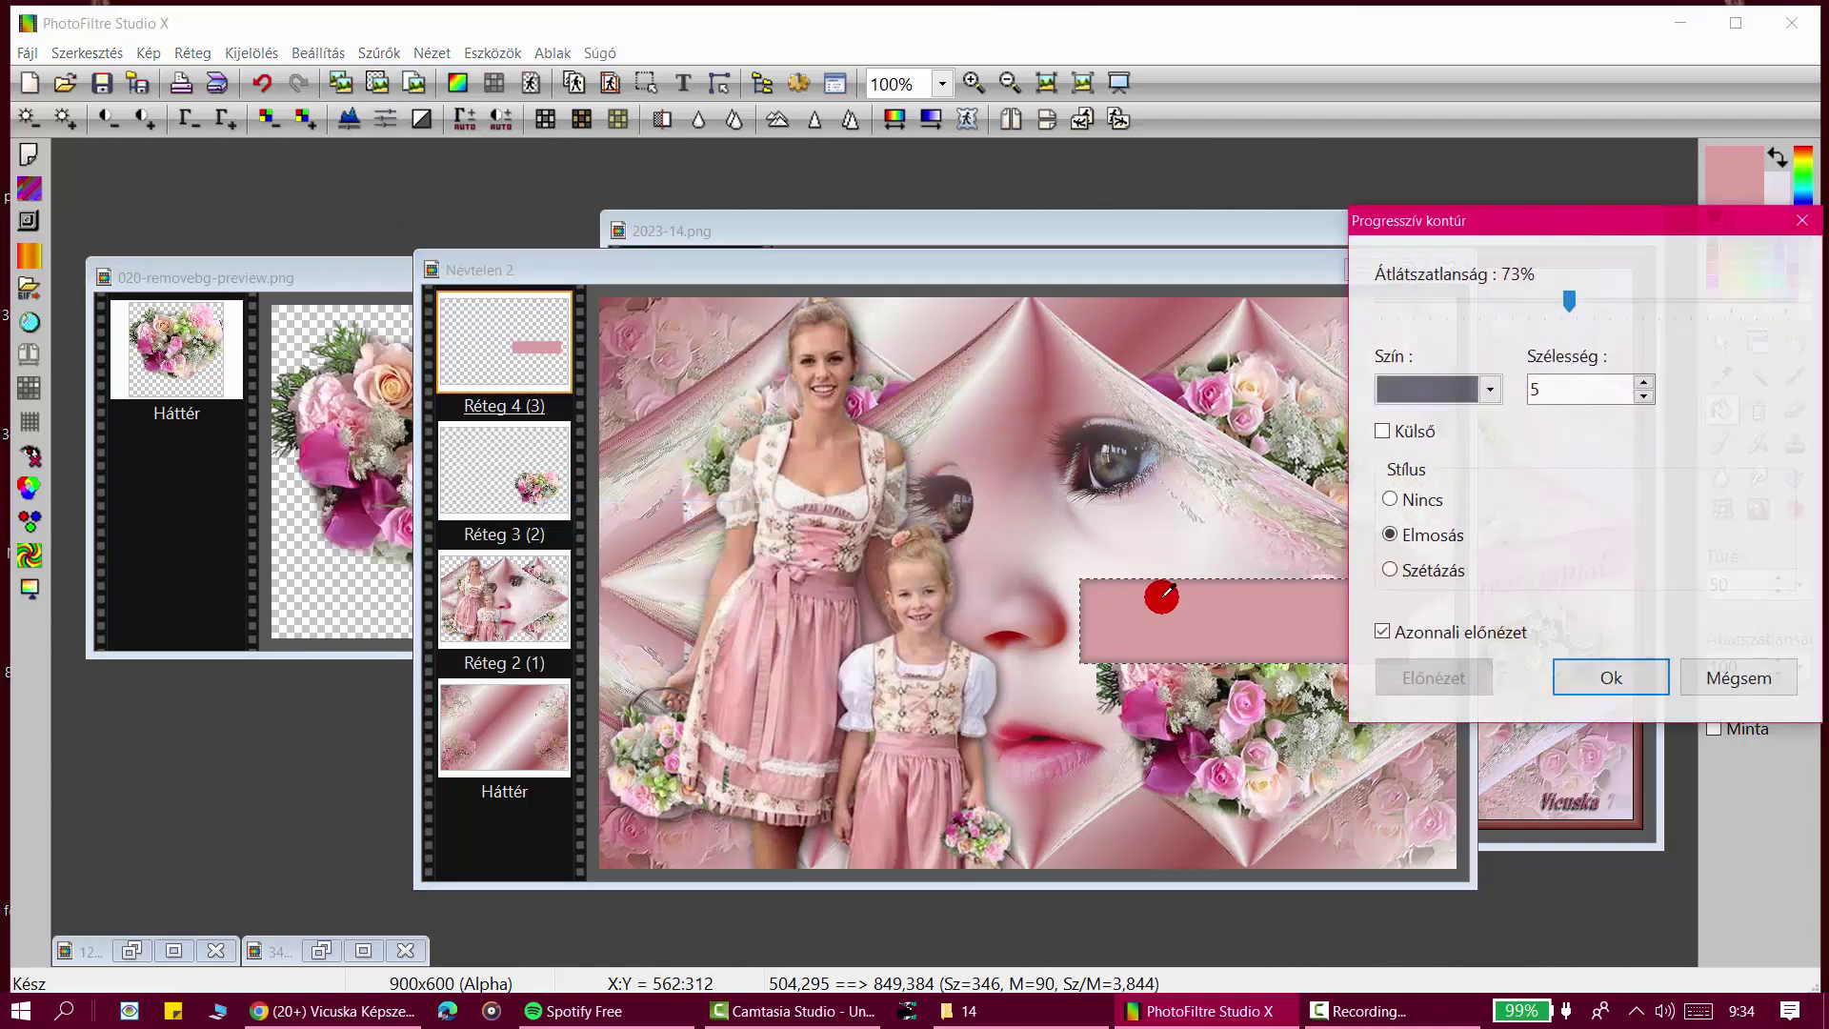
{"action": "left_click", "coordinate": [1048, 376]}
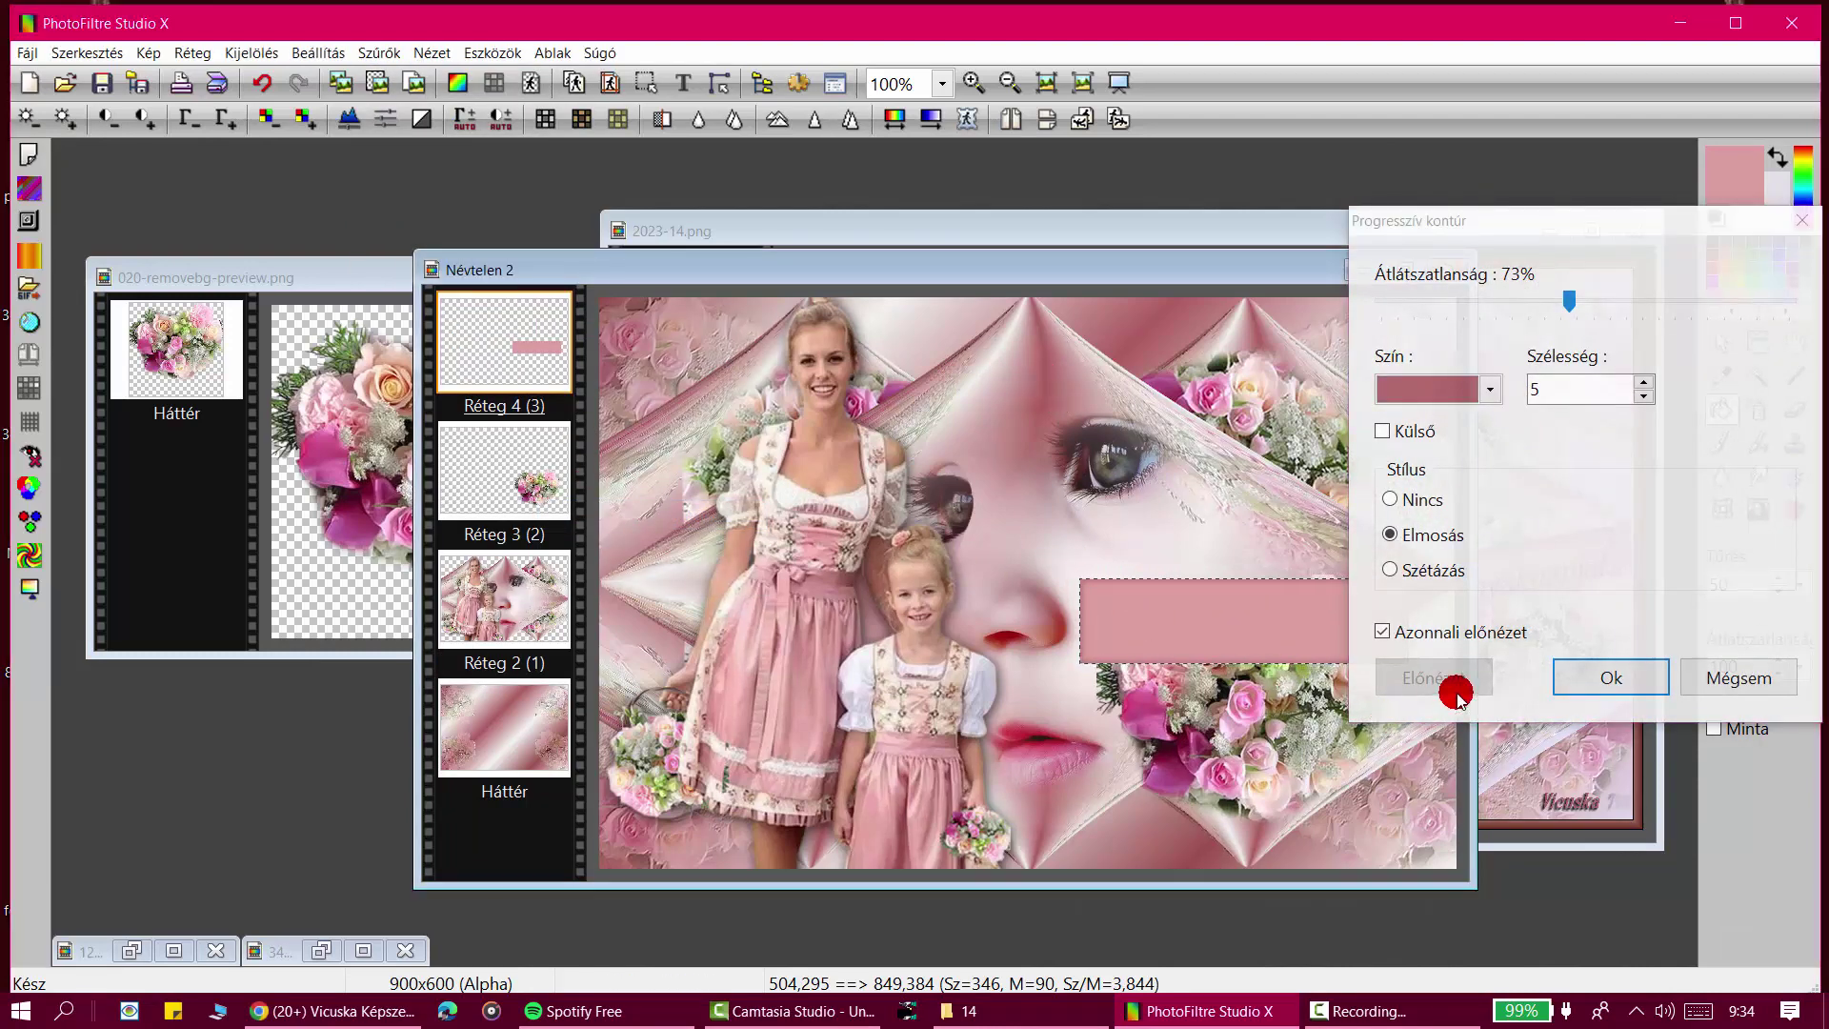
{"action": "left_click", "coordinate": [1420, 388]}
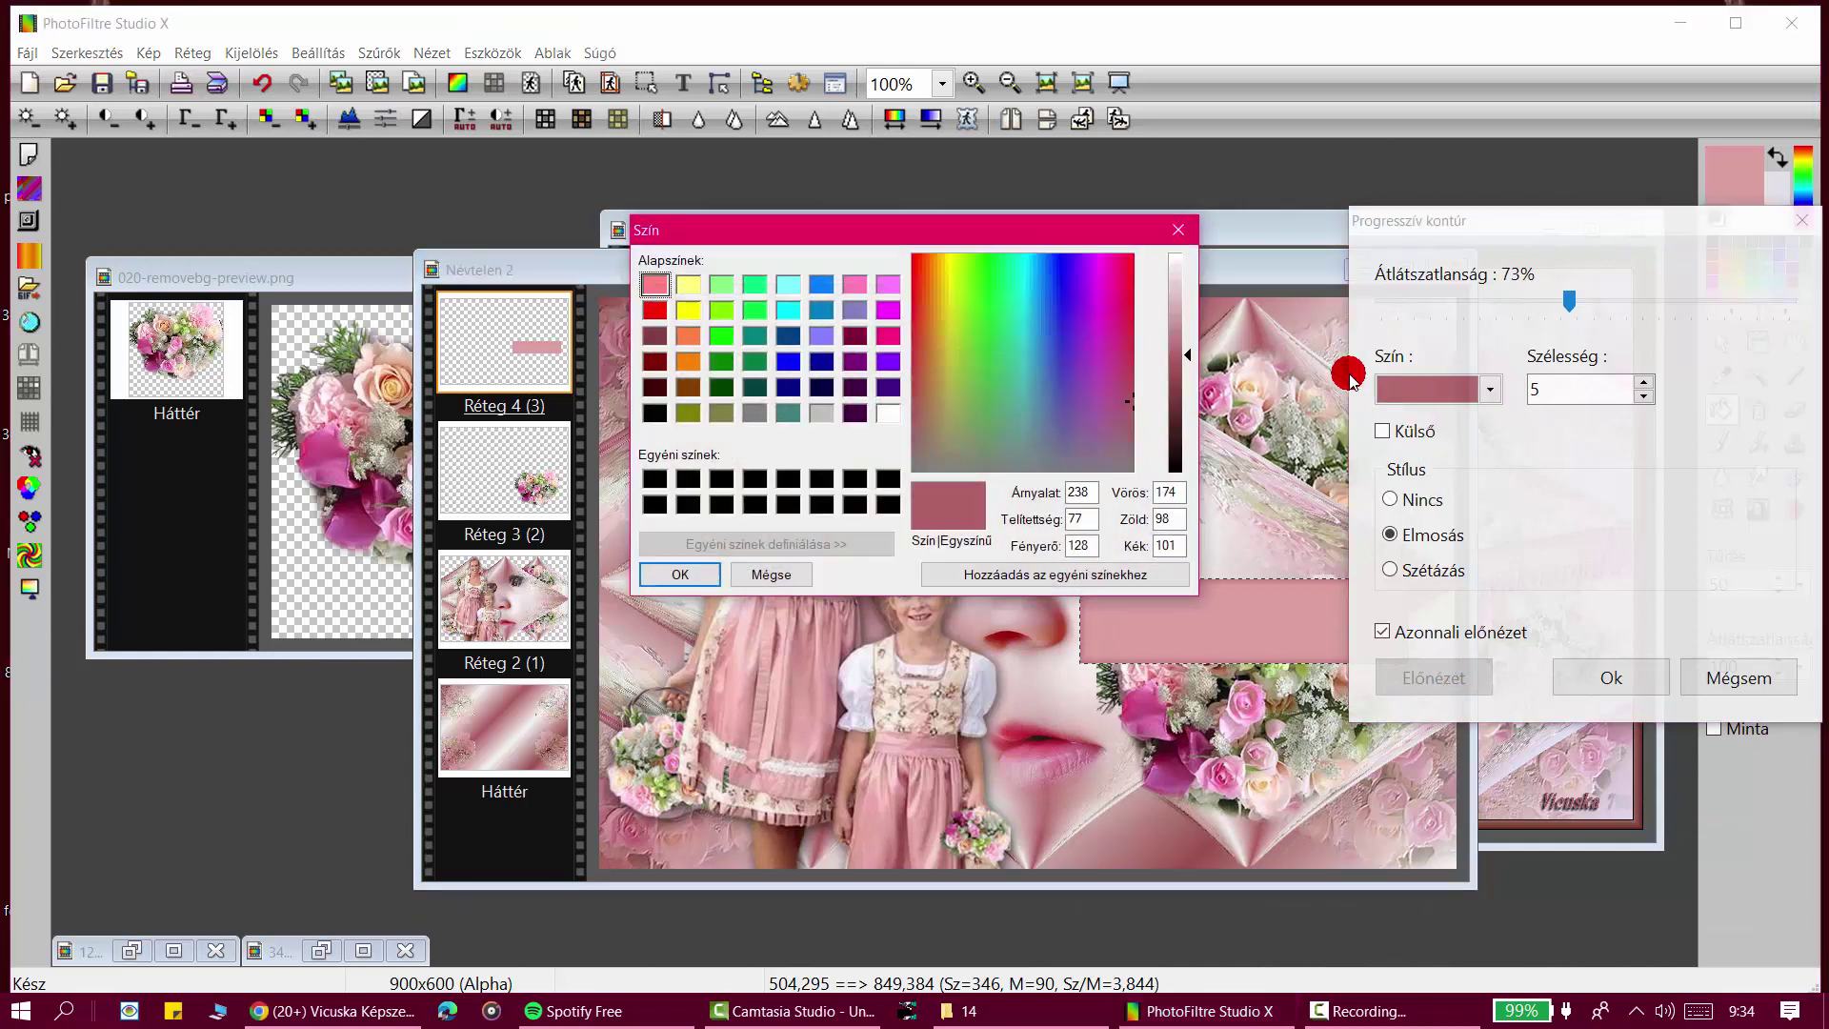
{"action": "left_click", "coordinate": [1181, 377]}
{"action": "left_click", "coordinate": [693, 575]}
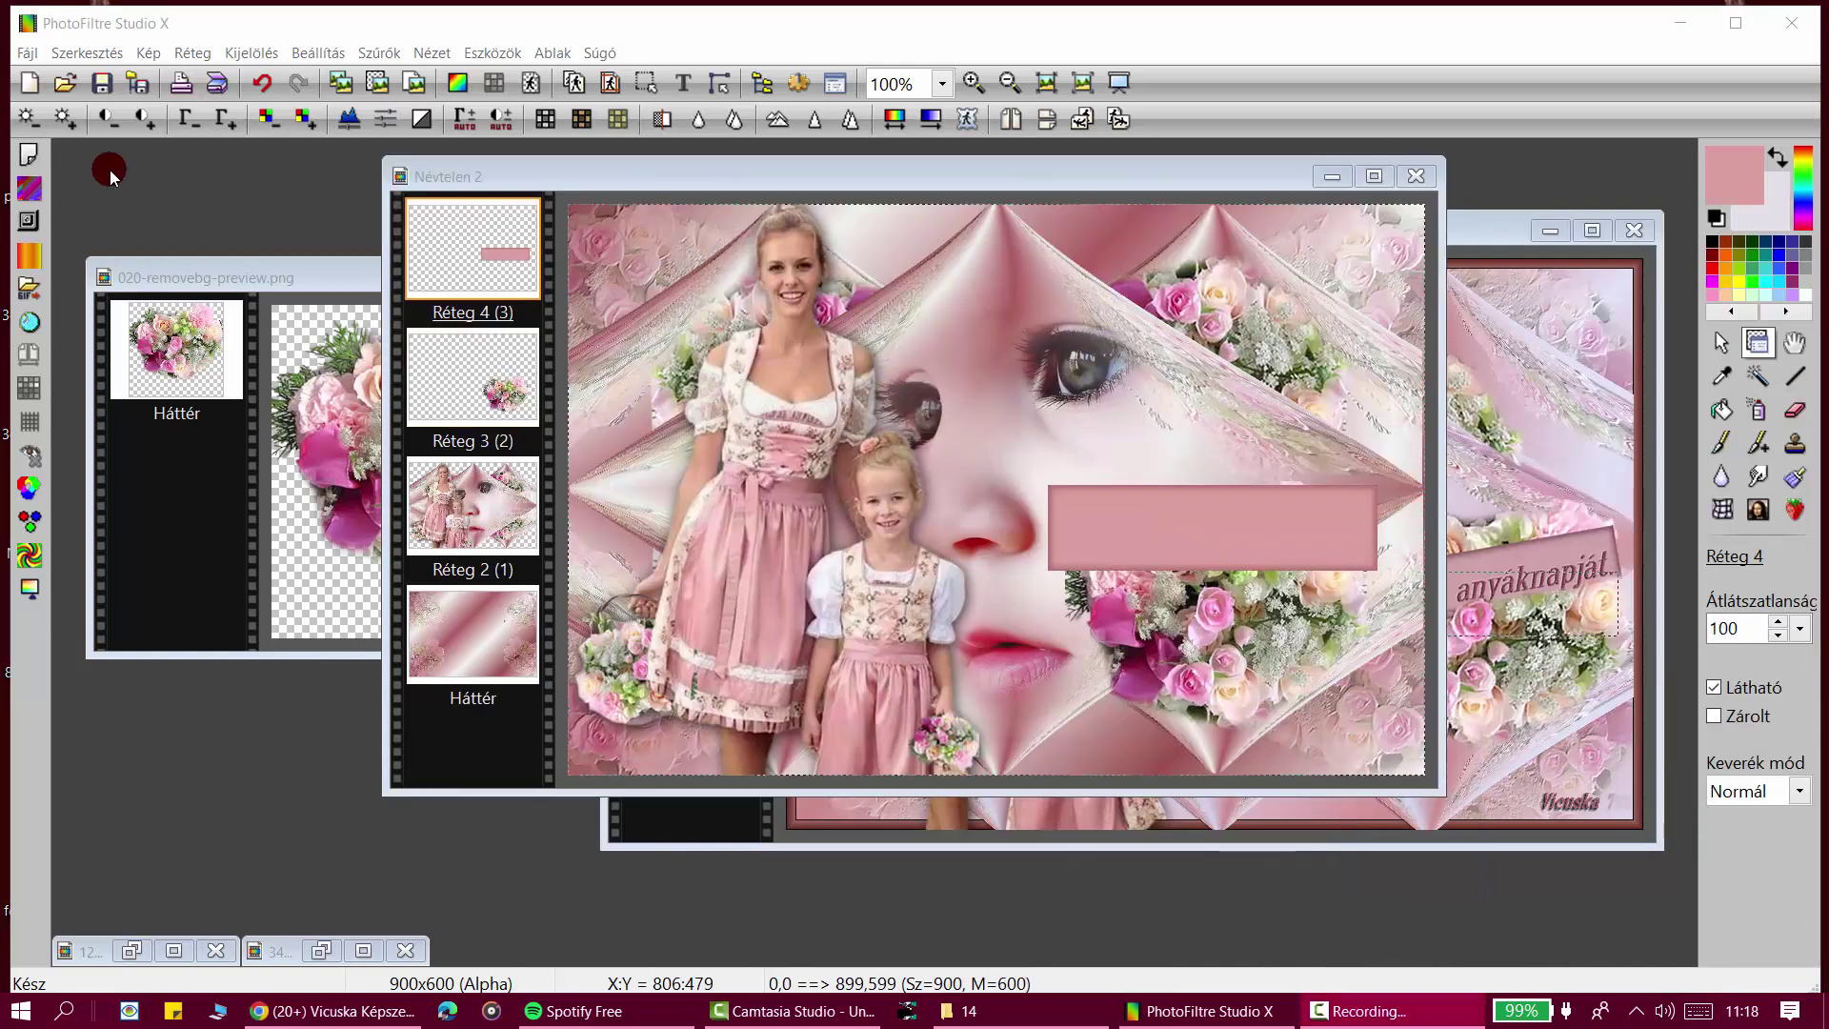
Step: Add the caption "Boldog anyáknapját" in Roman, size 30, bold italic, coloured in a dark pink sampled from the composition
{"action": "left_click_drag", "start_coordinate": [787, 175], "coordinate": [763, 197]}
{"action": "left_click", "coordinate": [680, 84]}
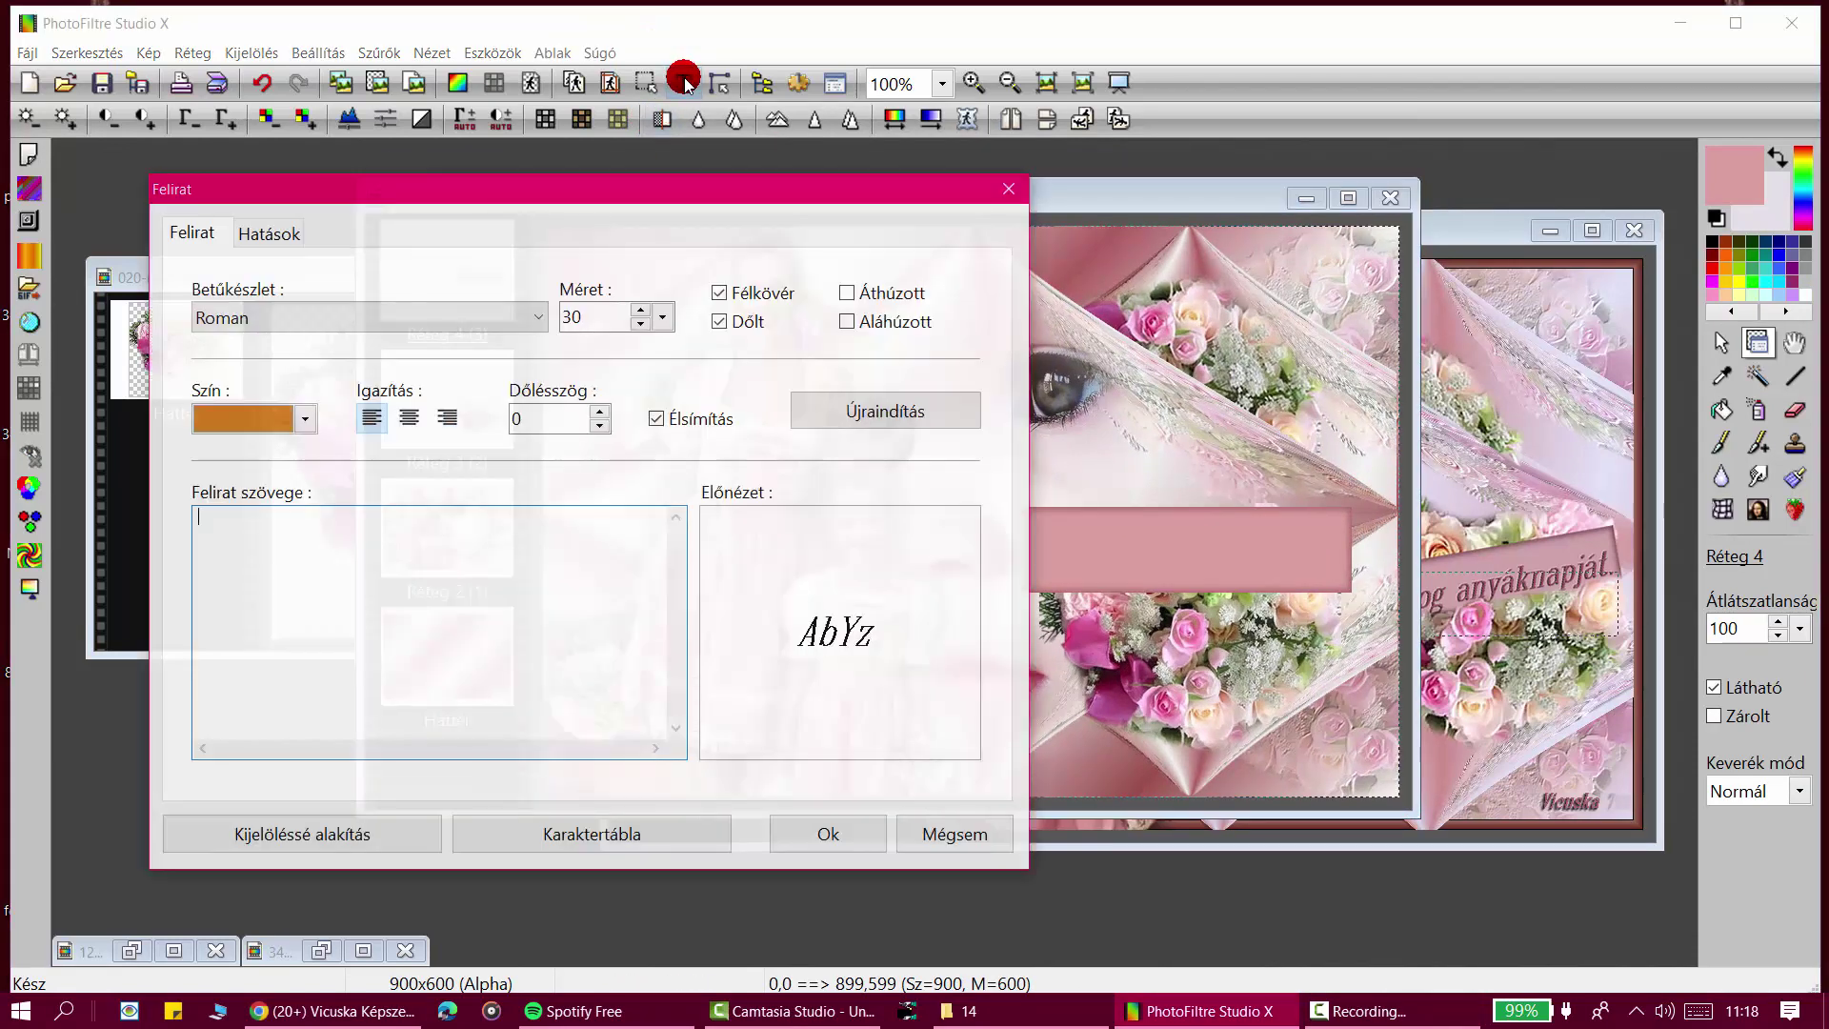
{"action": "left_click", "coordinate": [641, 183]}
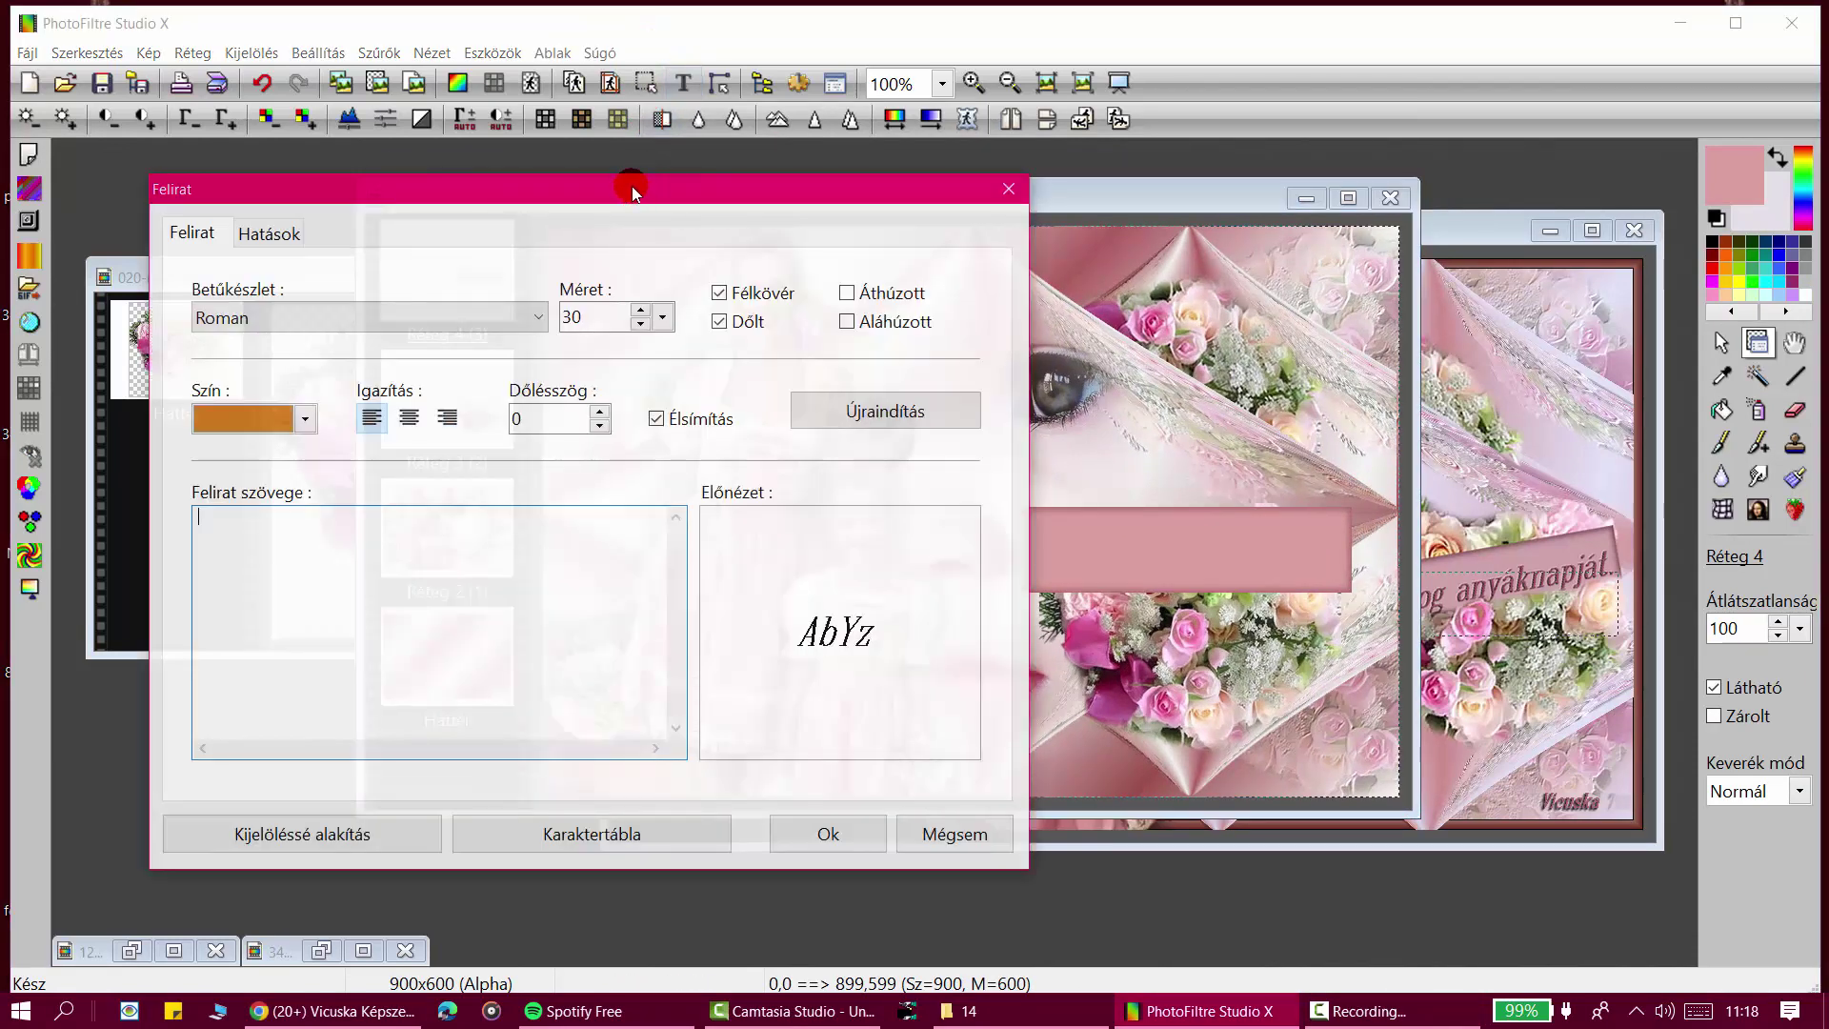
{"action": "left_click_drag", "start_coordinate": [634, 189], "coordinate": [1484, 216]}
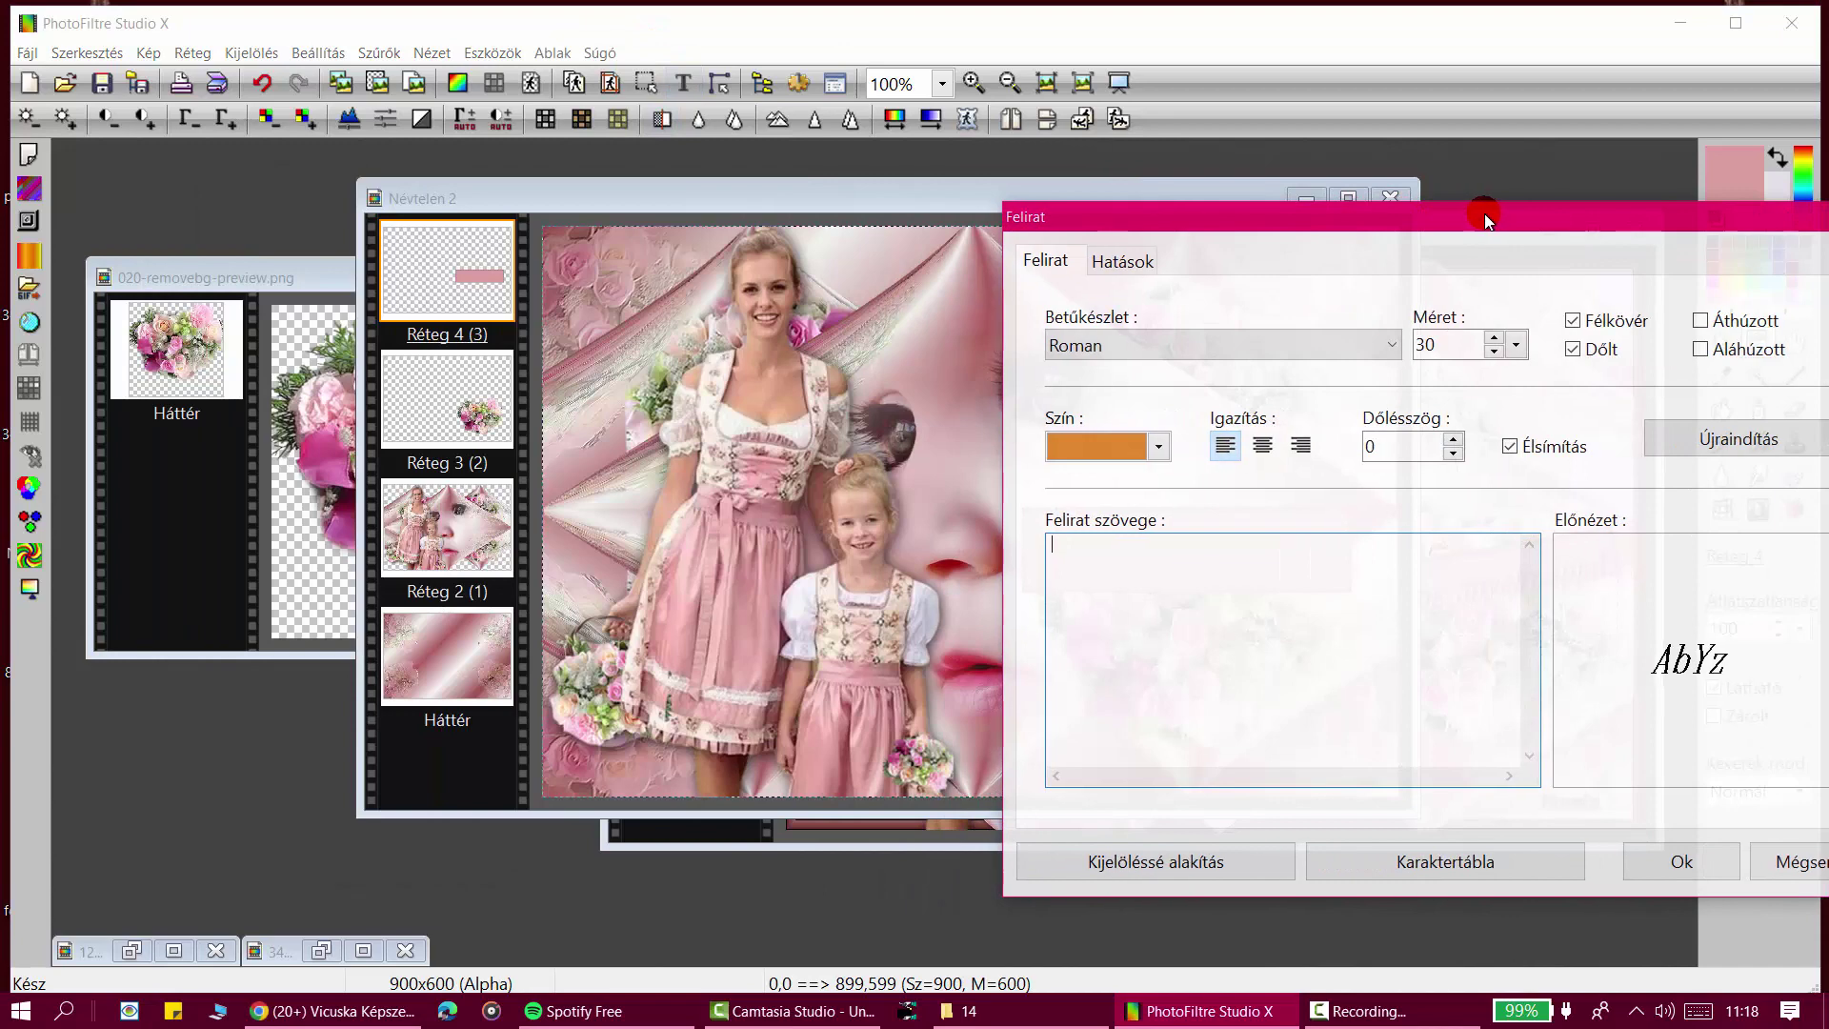
{"action": "left_click", "coordinate": [843, 756]}
{"action": "left_click", "coordinate": [1102, 576]}
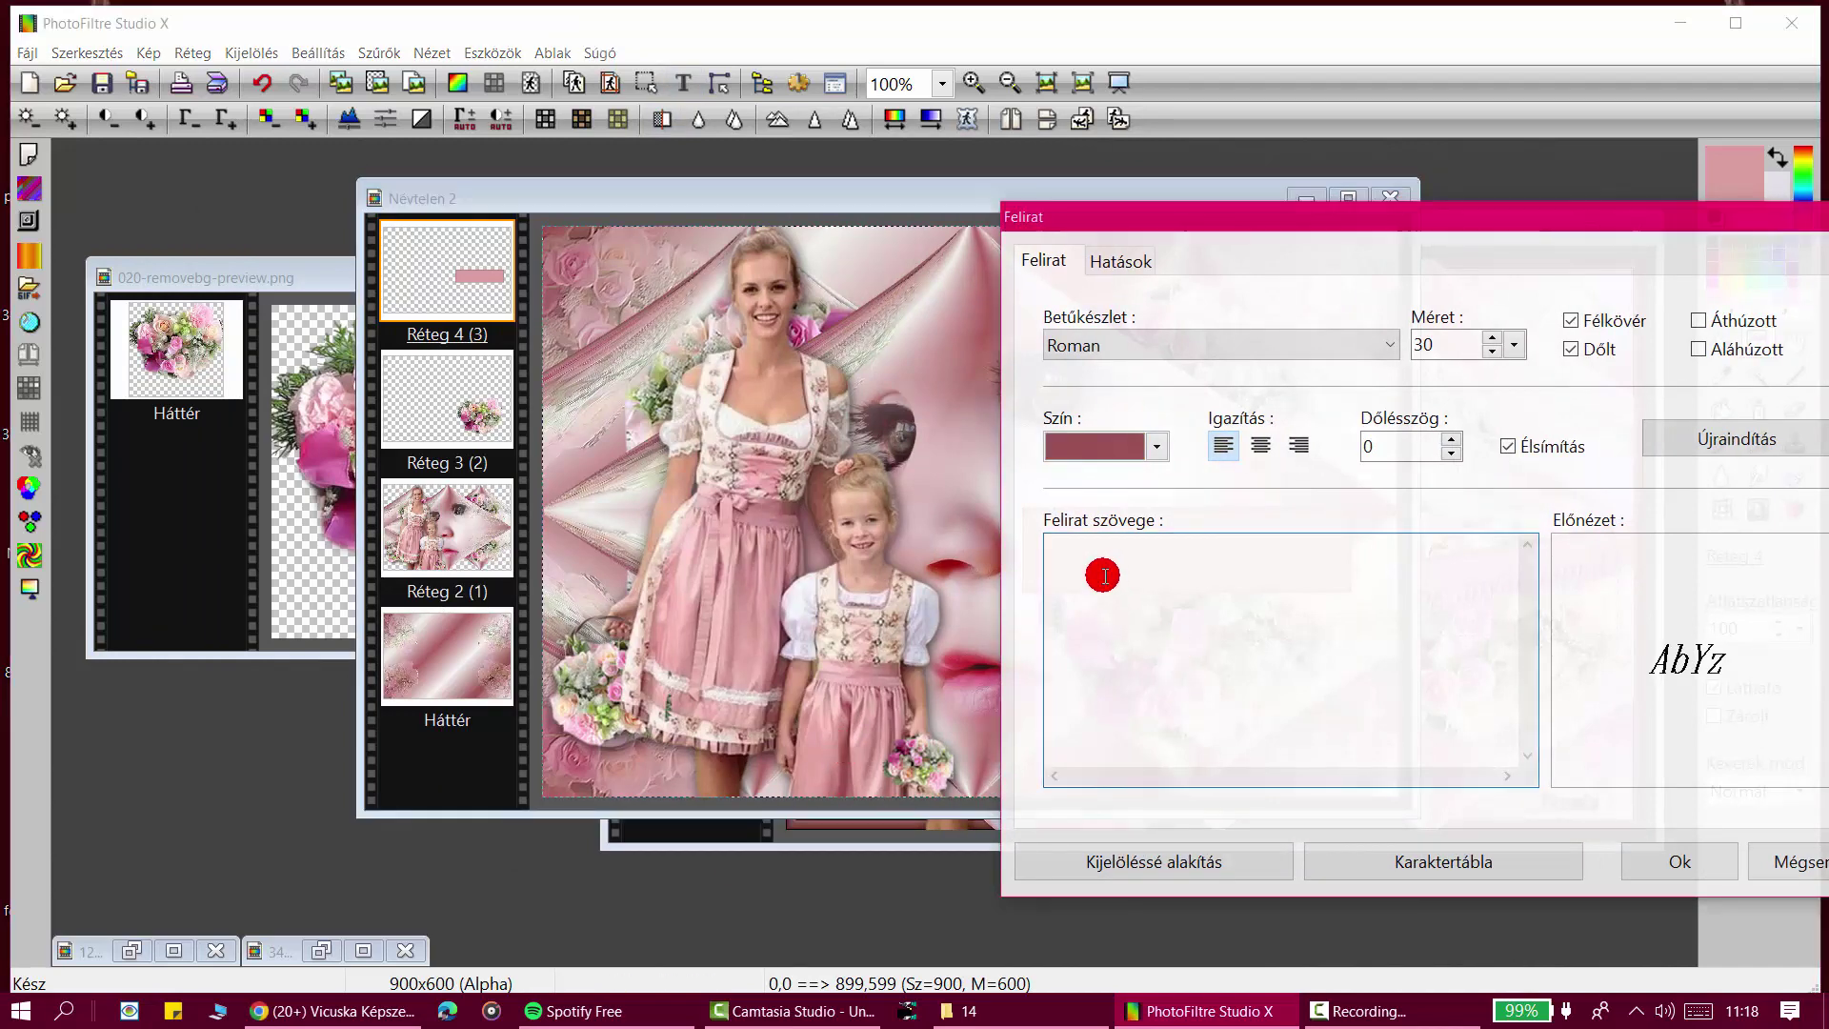
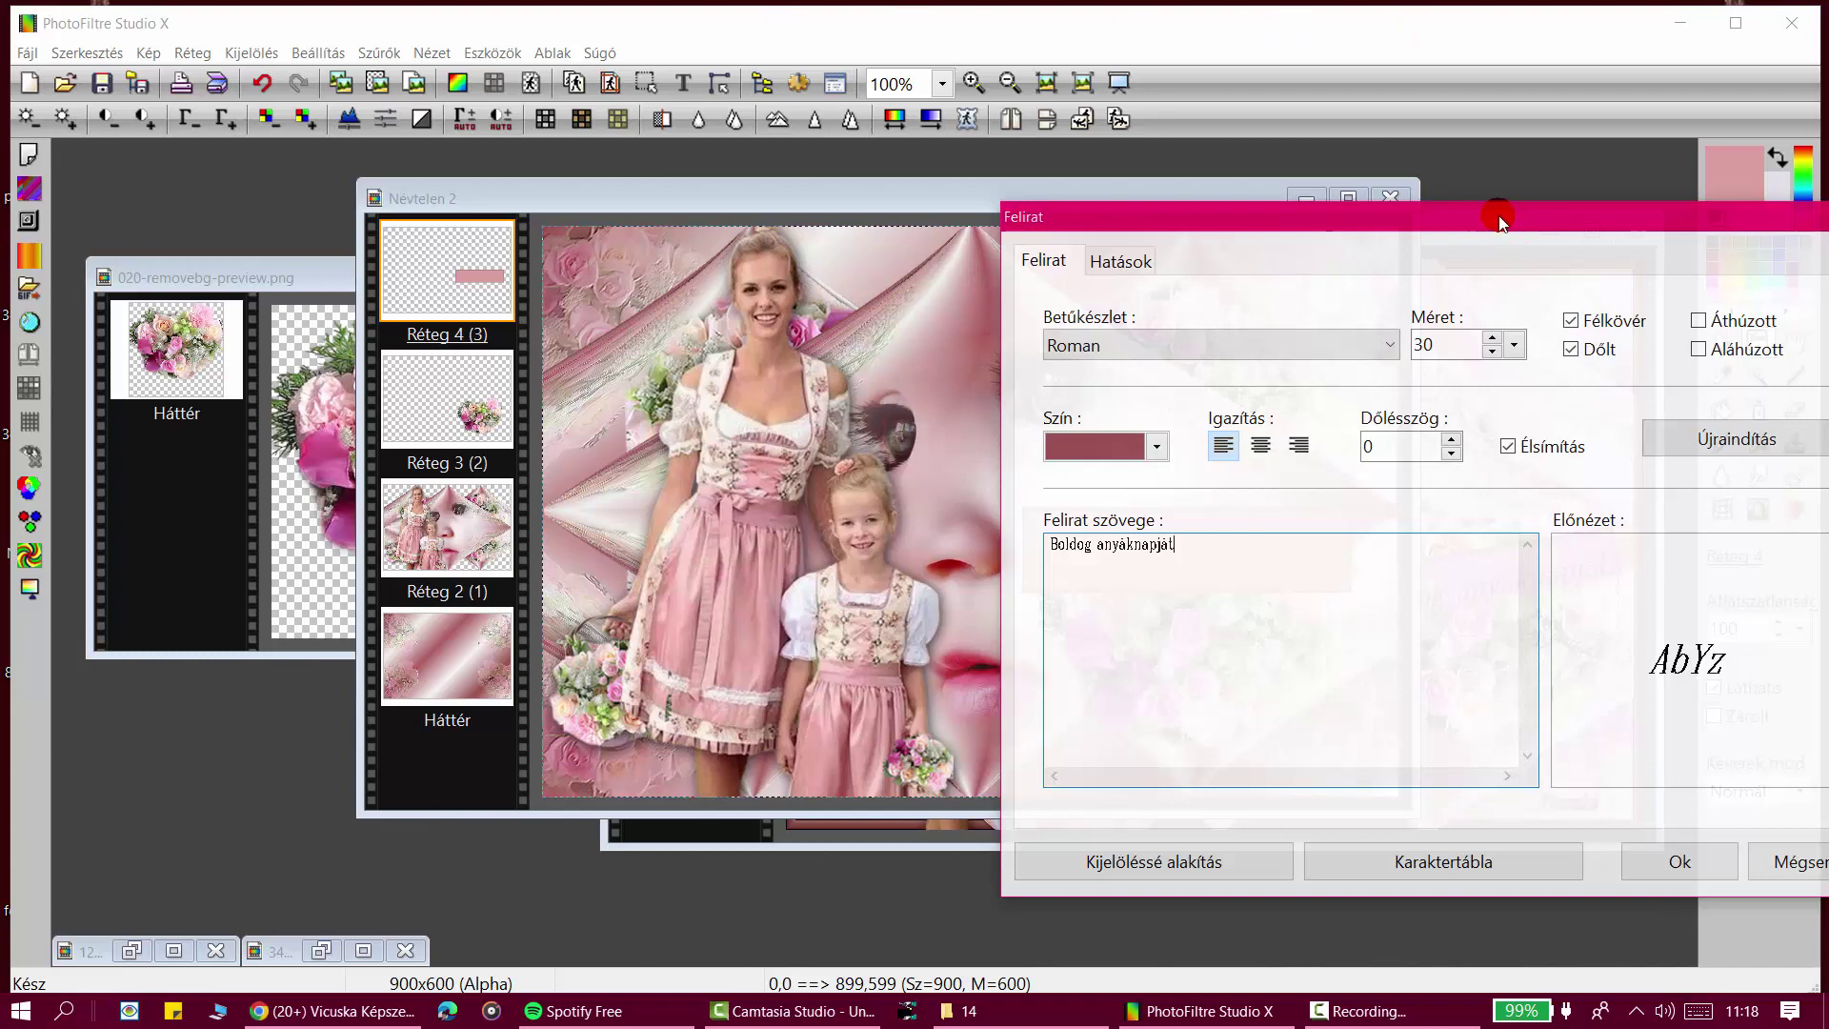
{"action": "left_click_drag", "start_coordinate": [1501, 219], "coordinate": [917, 203]}
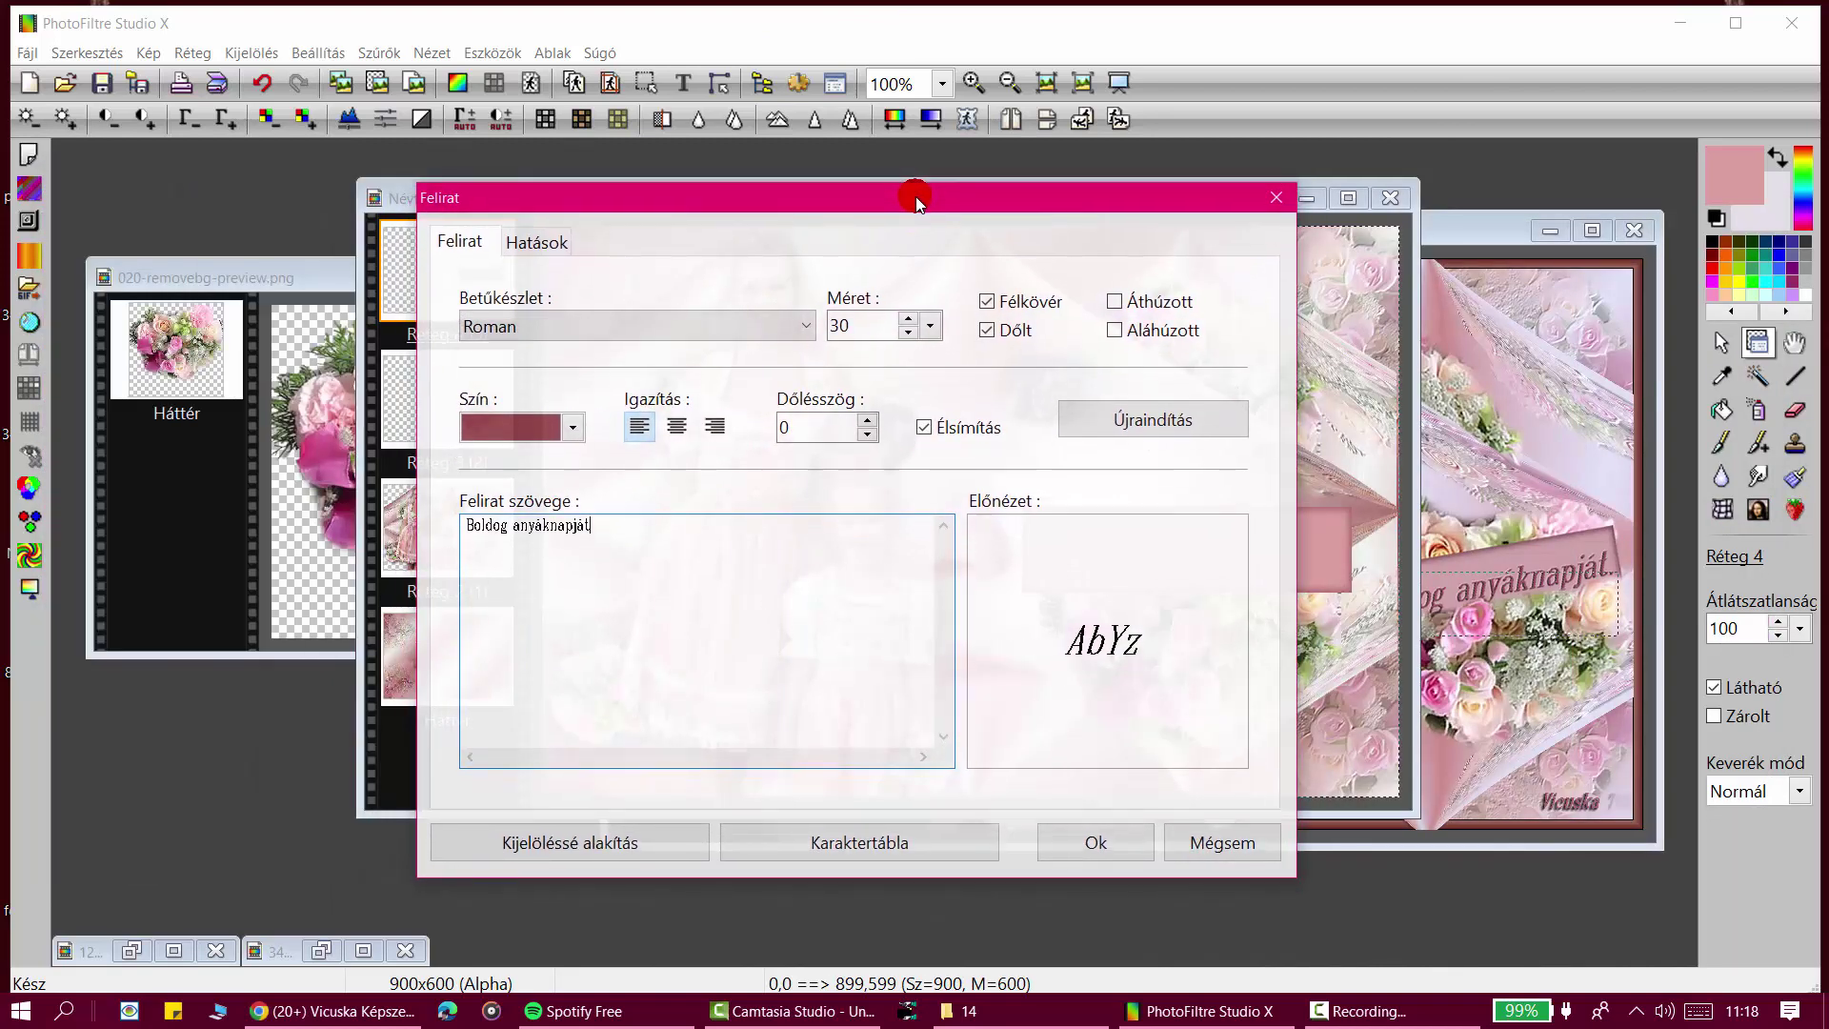
{"action": "left_click", "coordinate": [1095, 840]}
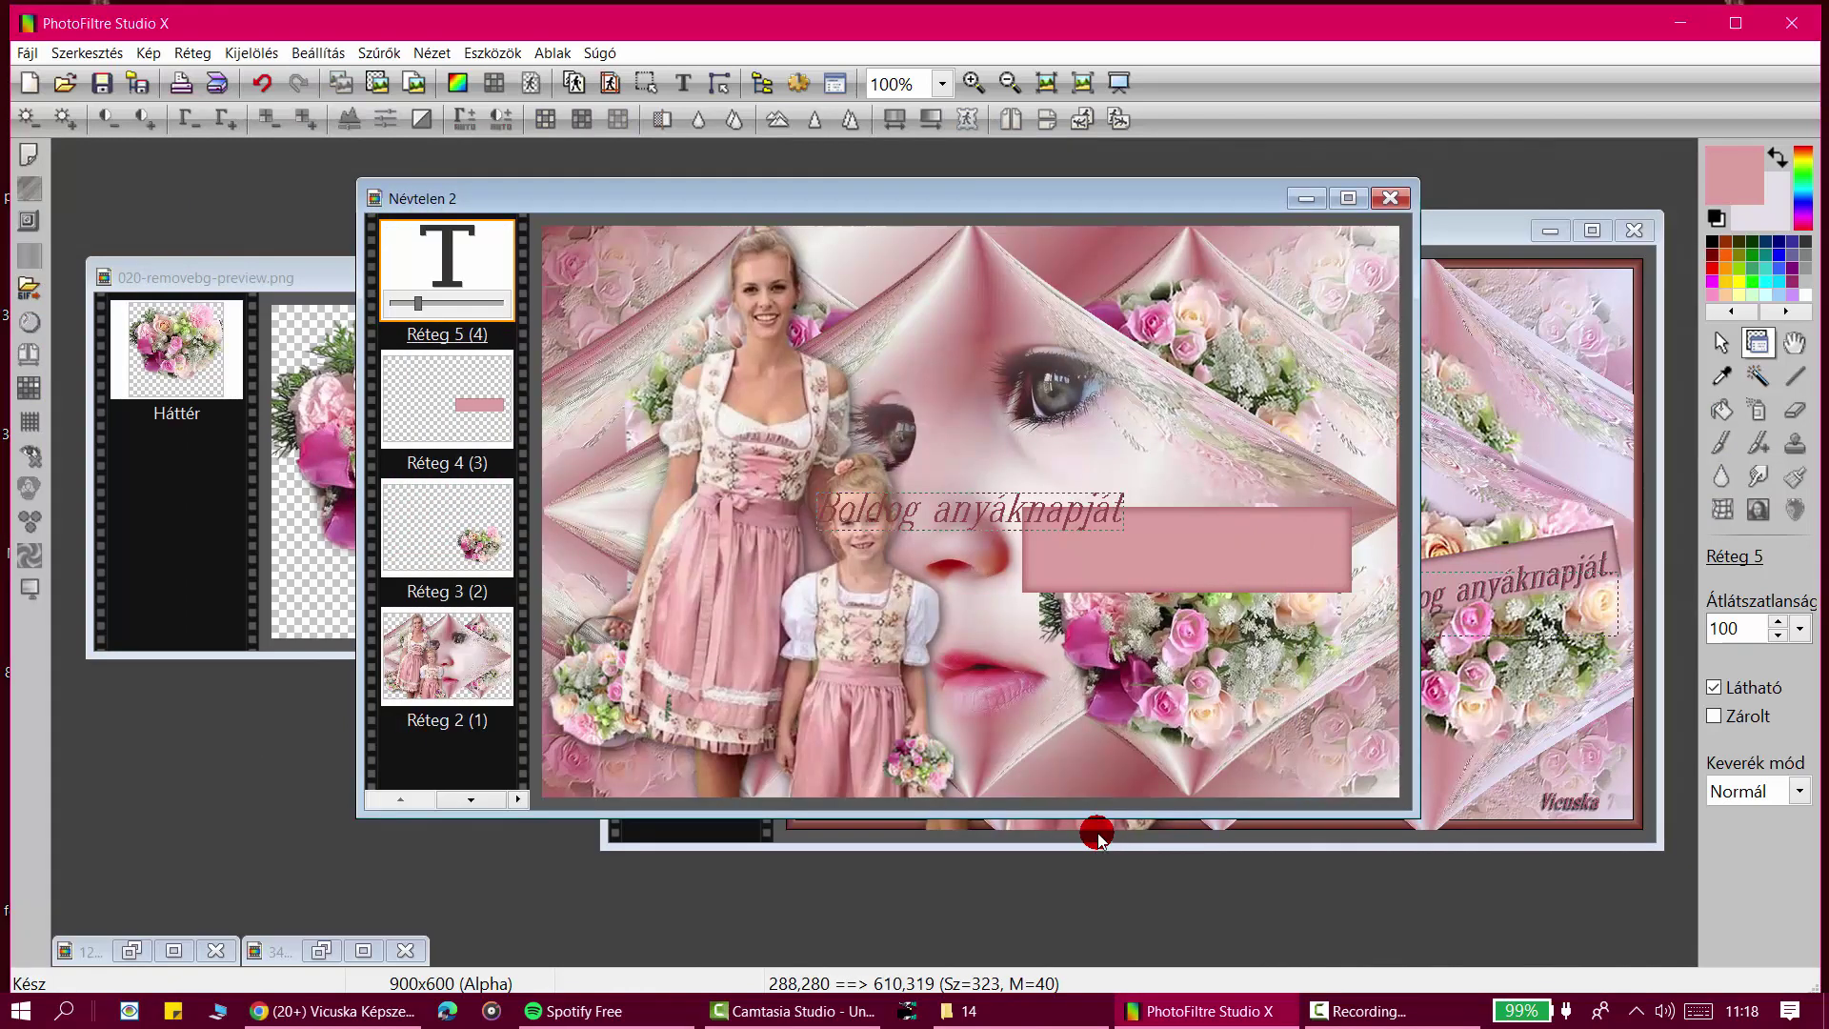
Step: Convert the caption's text layer to an image layer and move the lettering onto the pink rectangle
{"action": "left_click", "coordinate": [953, 514]}
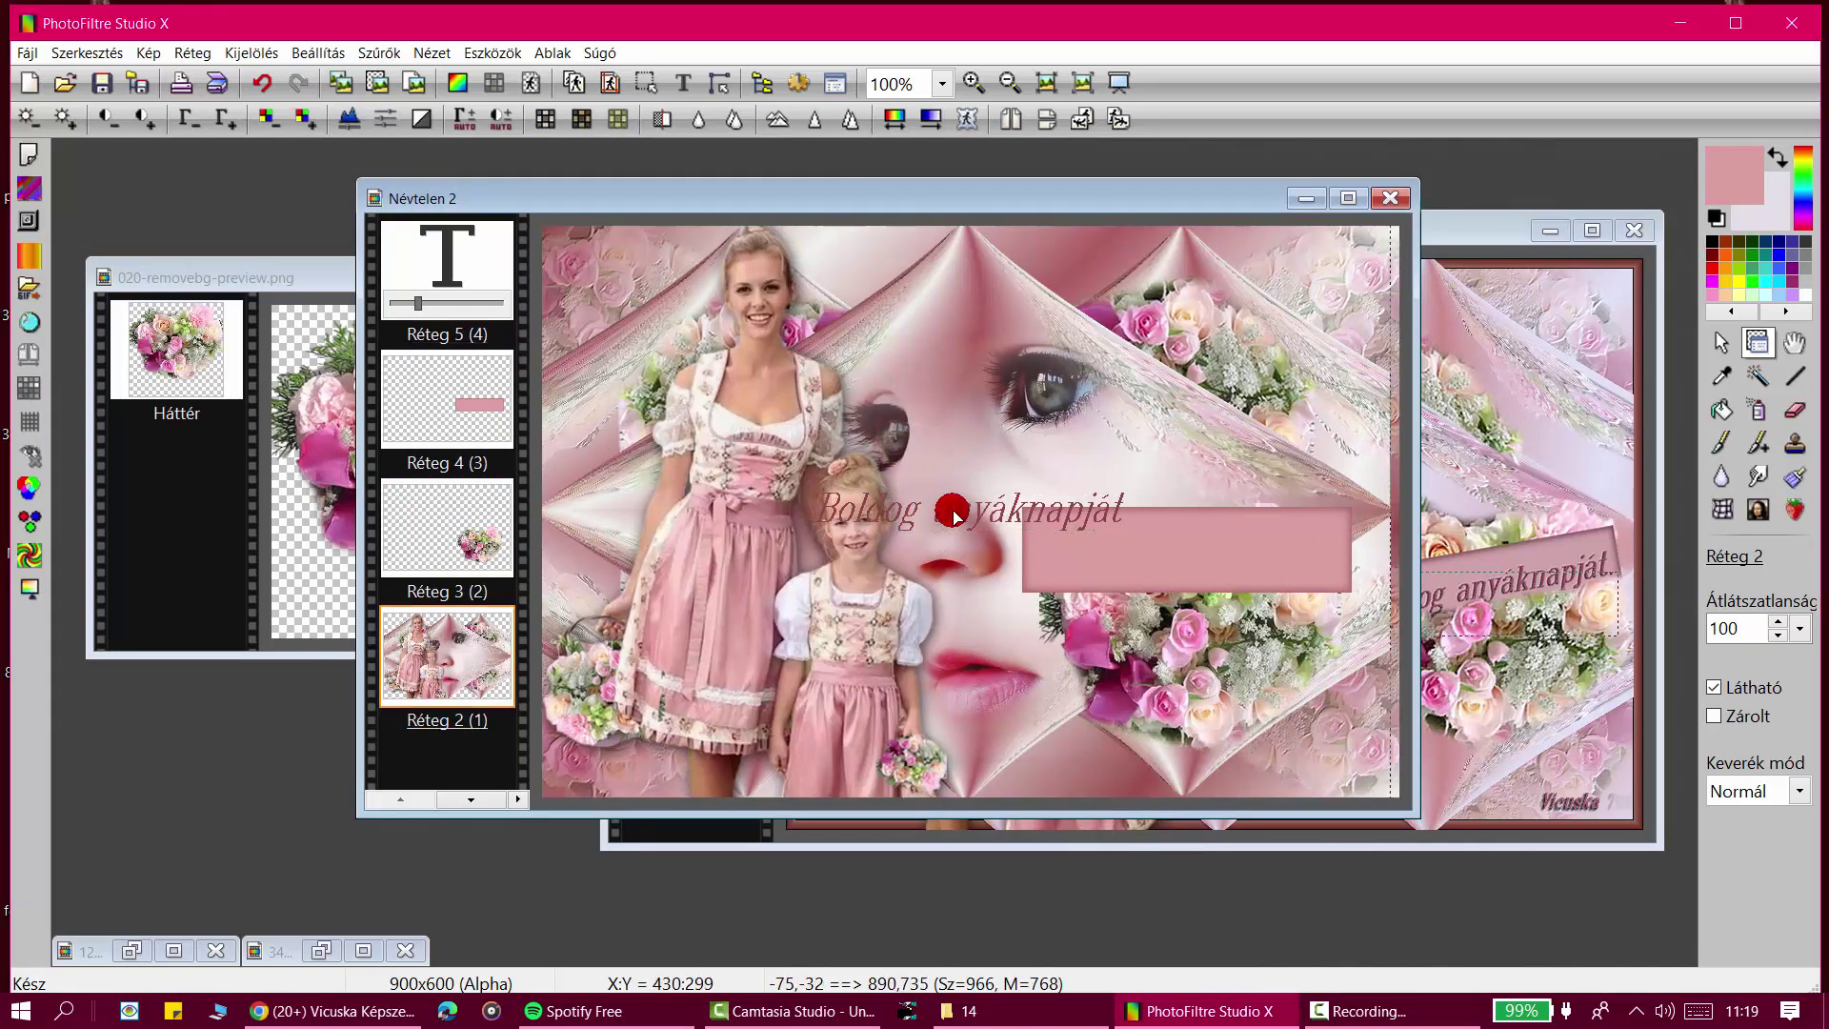
{"action": "left_click_drag", "start_coordinate": [952, 514], "coordinate": [962, 515]}
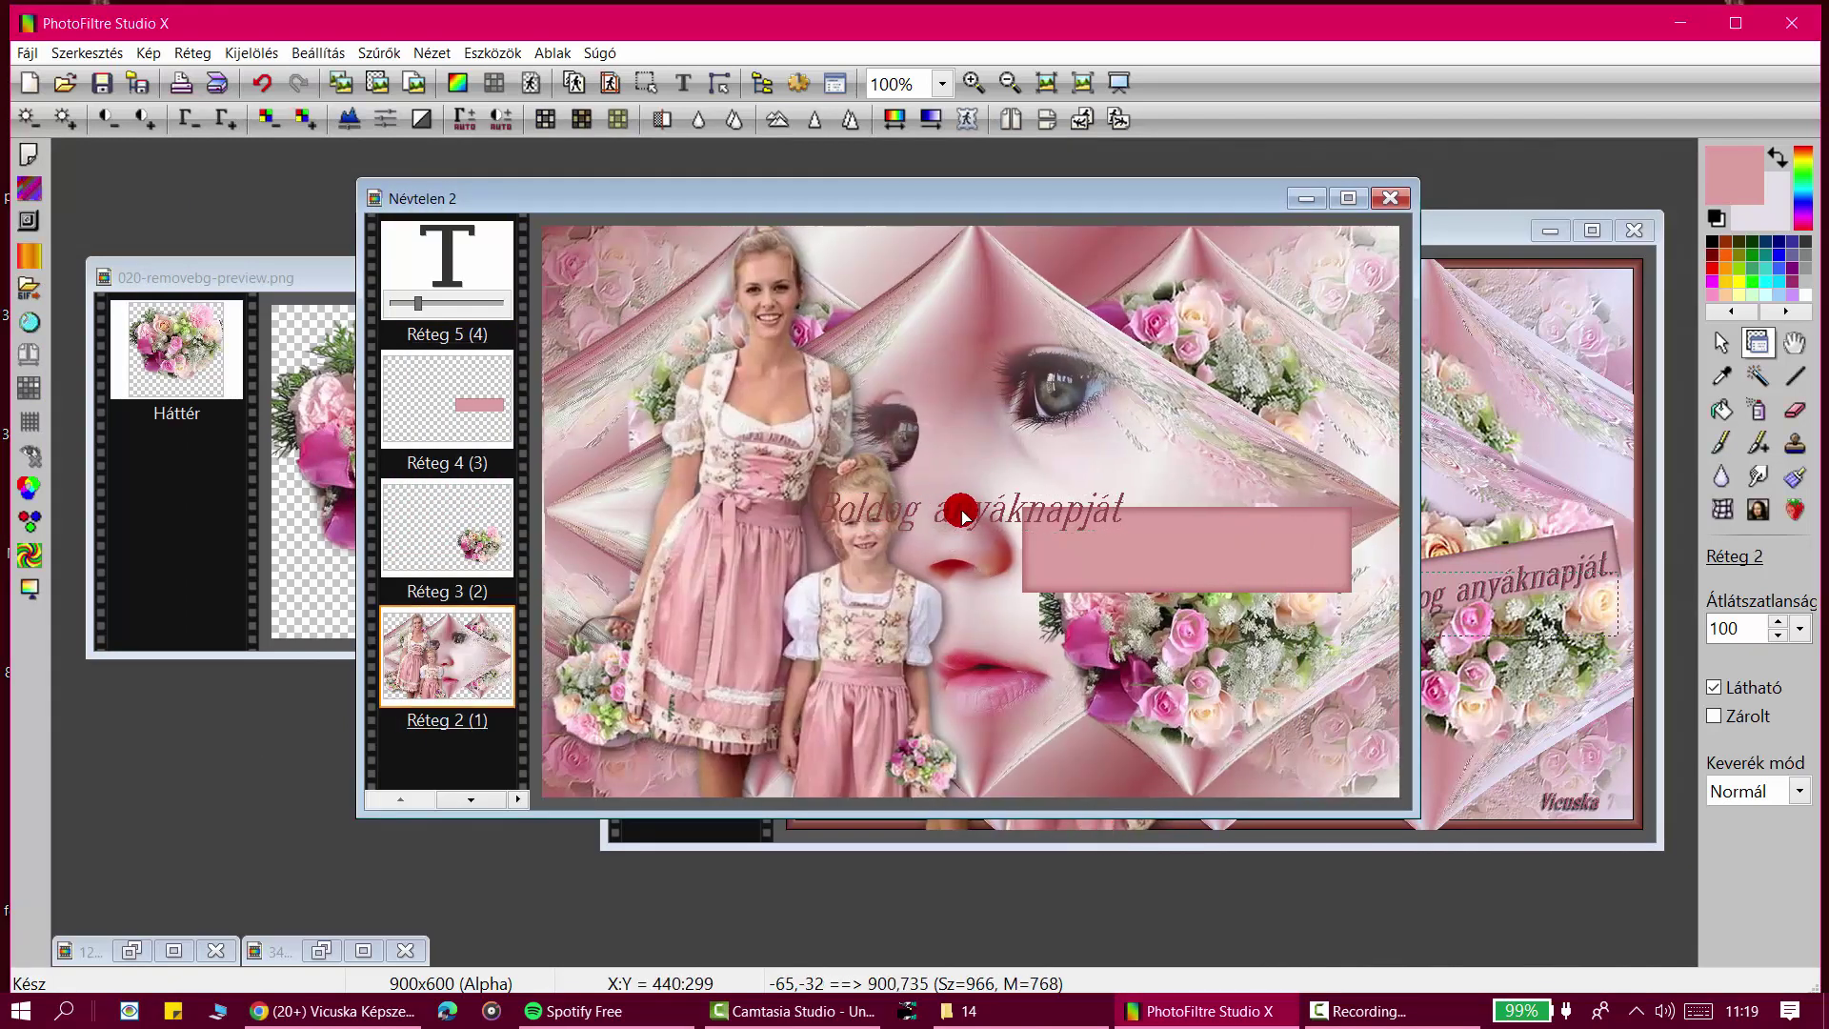
{"action": "left_click", "coordinate": [458, 266]}
{"action": "right_click", "coordinate": [460, 271]}
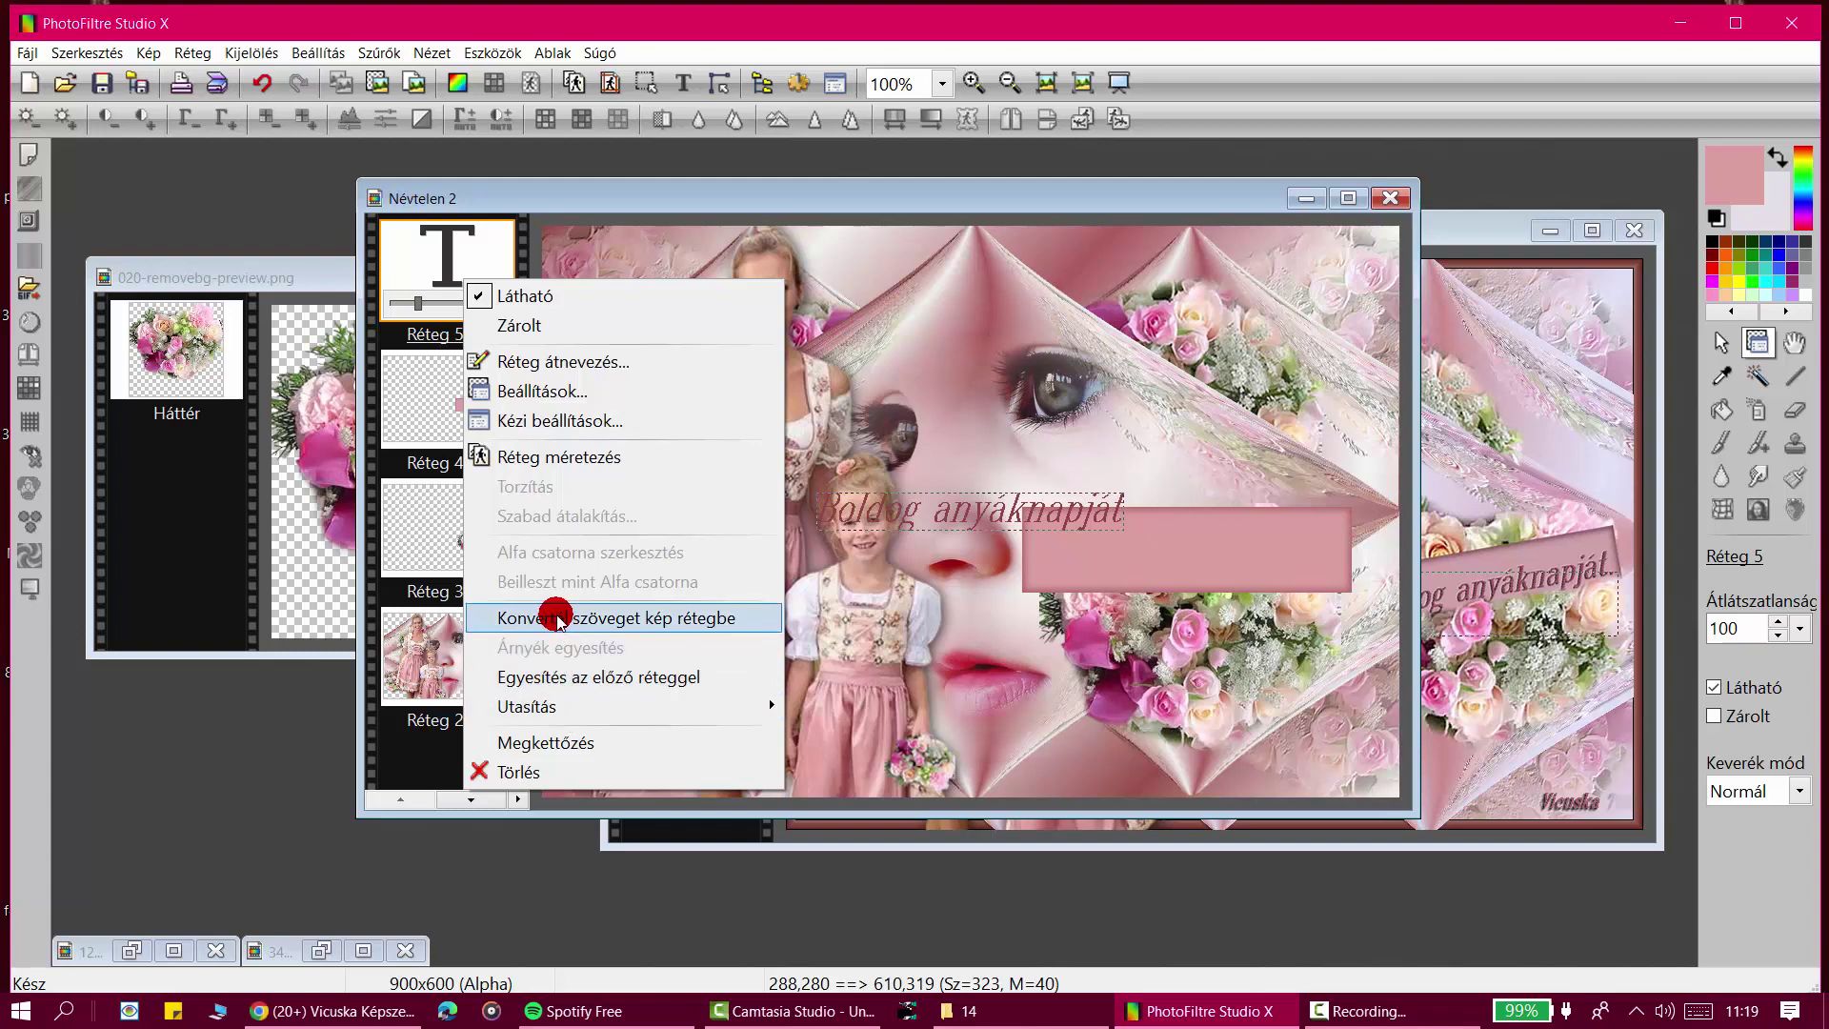
{"action": "left_click", "coordinate": [557, 617]}
{"action": "left_click", "coordinate": [1013, 506]}
{"action": "left_click_drag", "start_coordinate": [1013, 506], "coordinate": [1231, 555]}
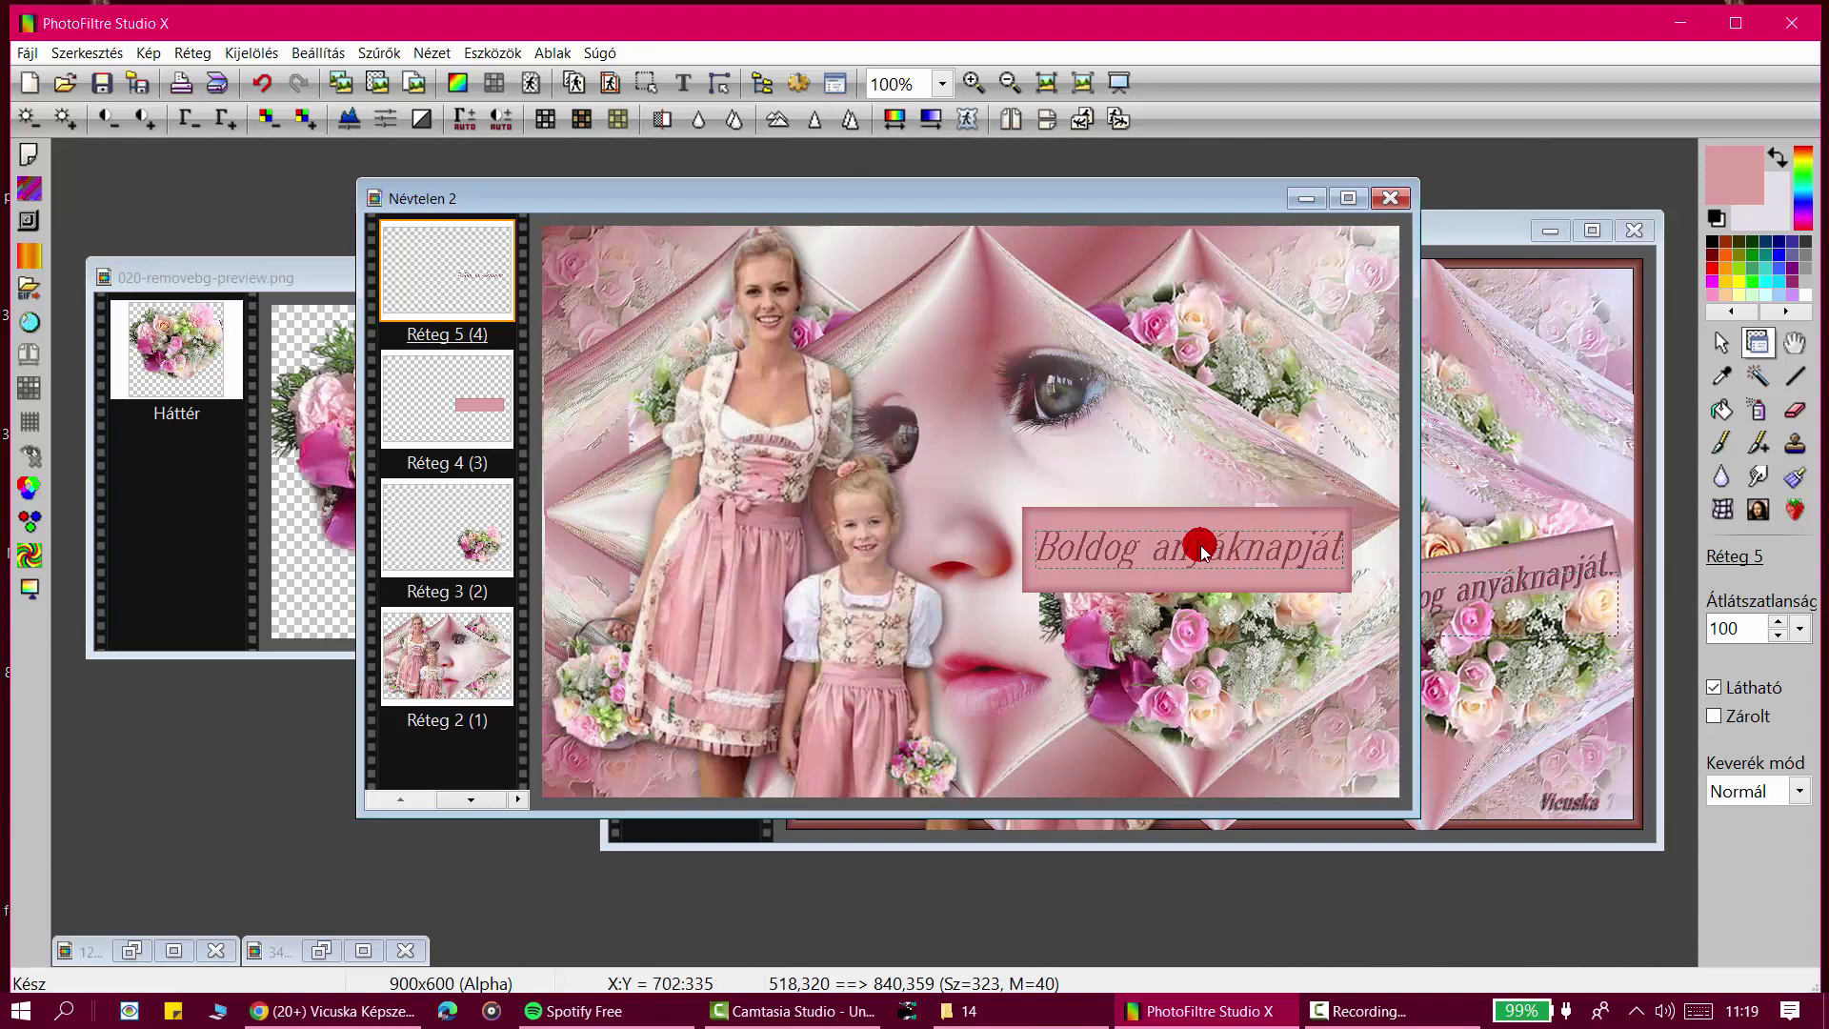
Step: Duplicate the caption layer and merge the copy into the original caption layer below it
{"action": "right_click", "coordinate": [497, 250]}
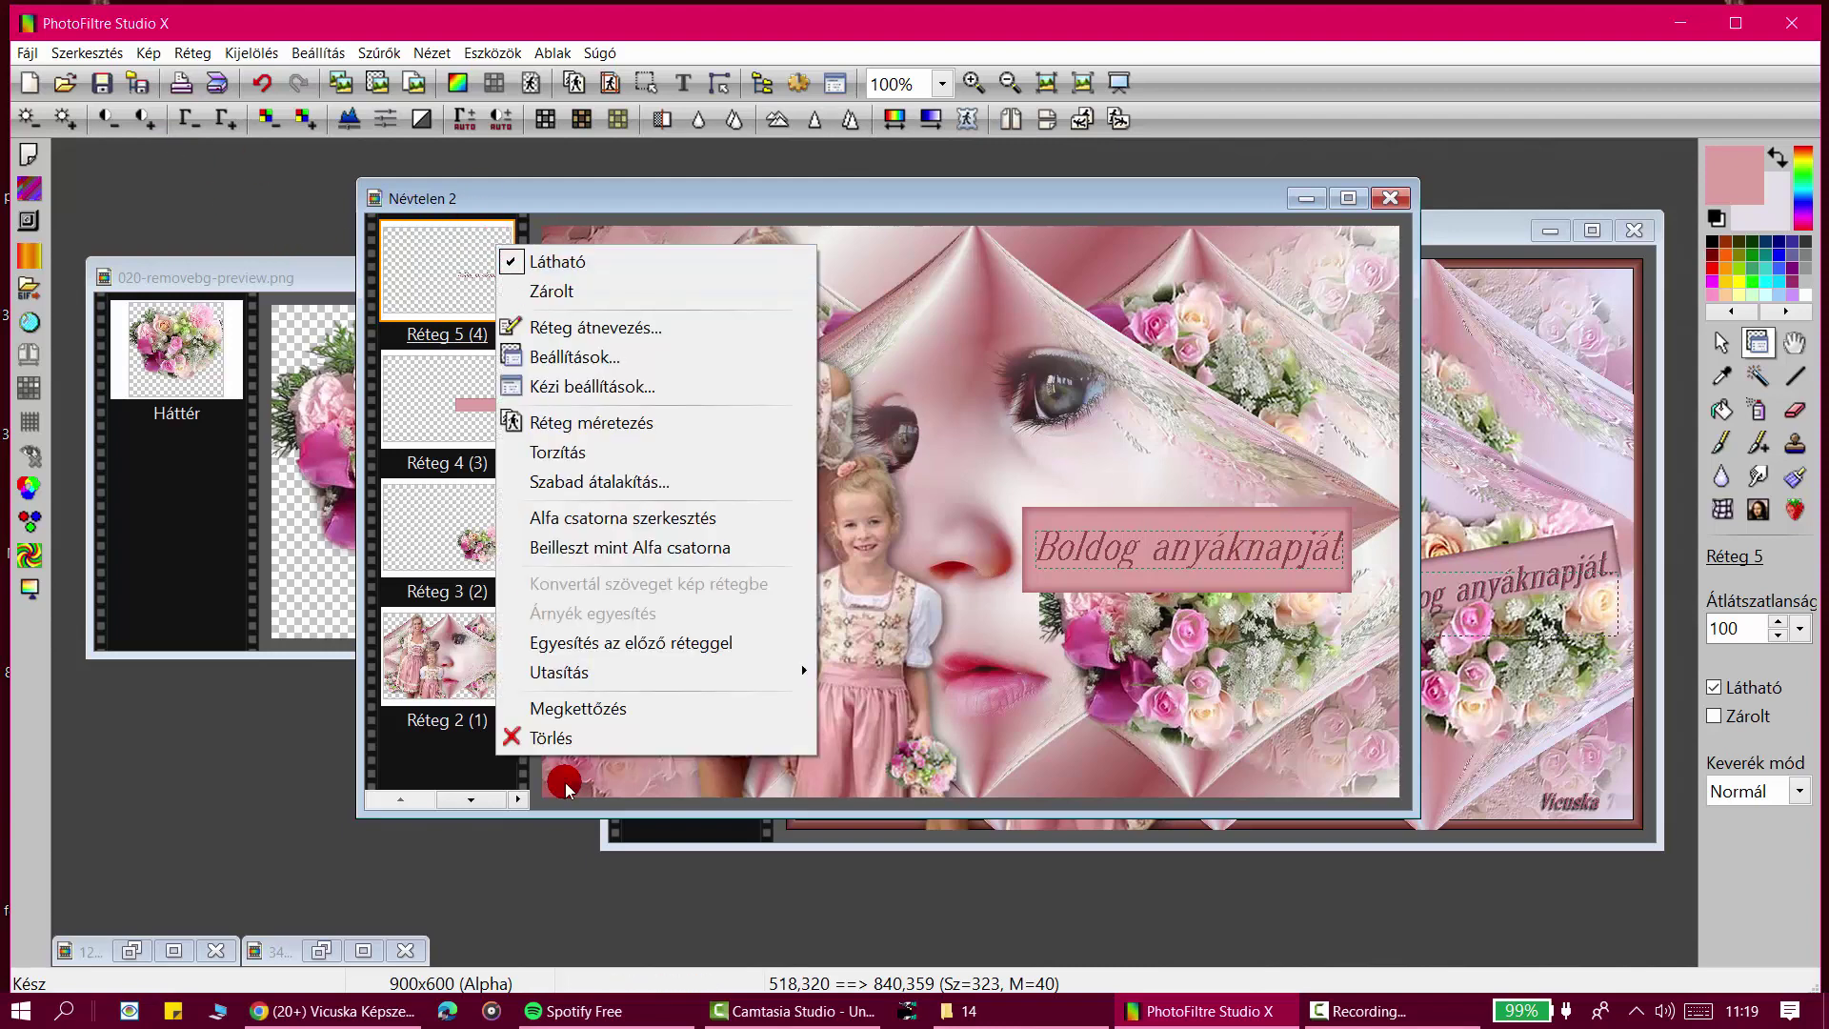
{"action": "left_click", "coordinate": [580, 702]}
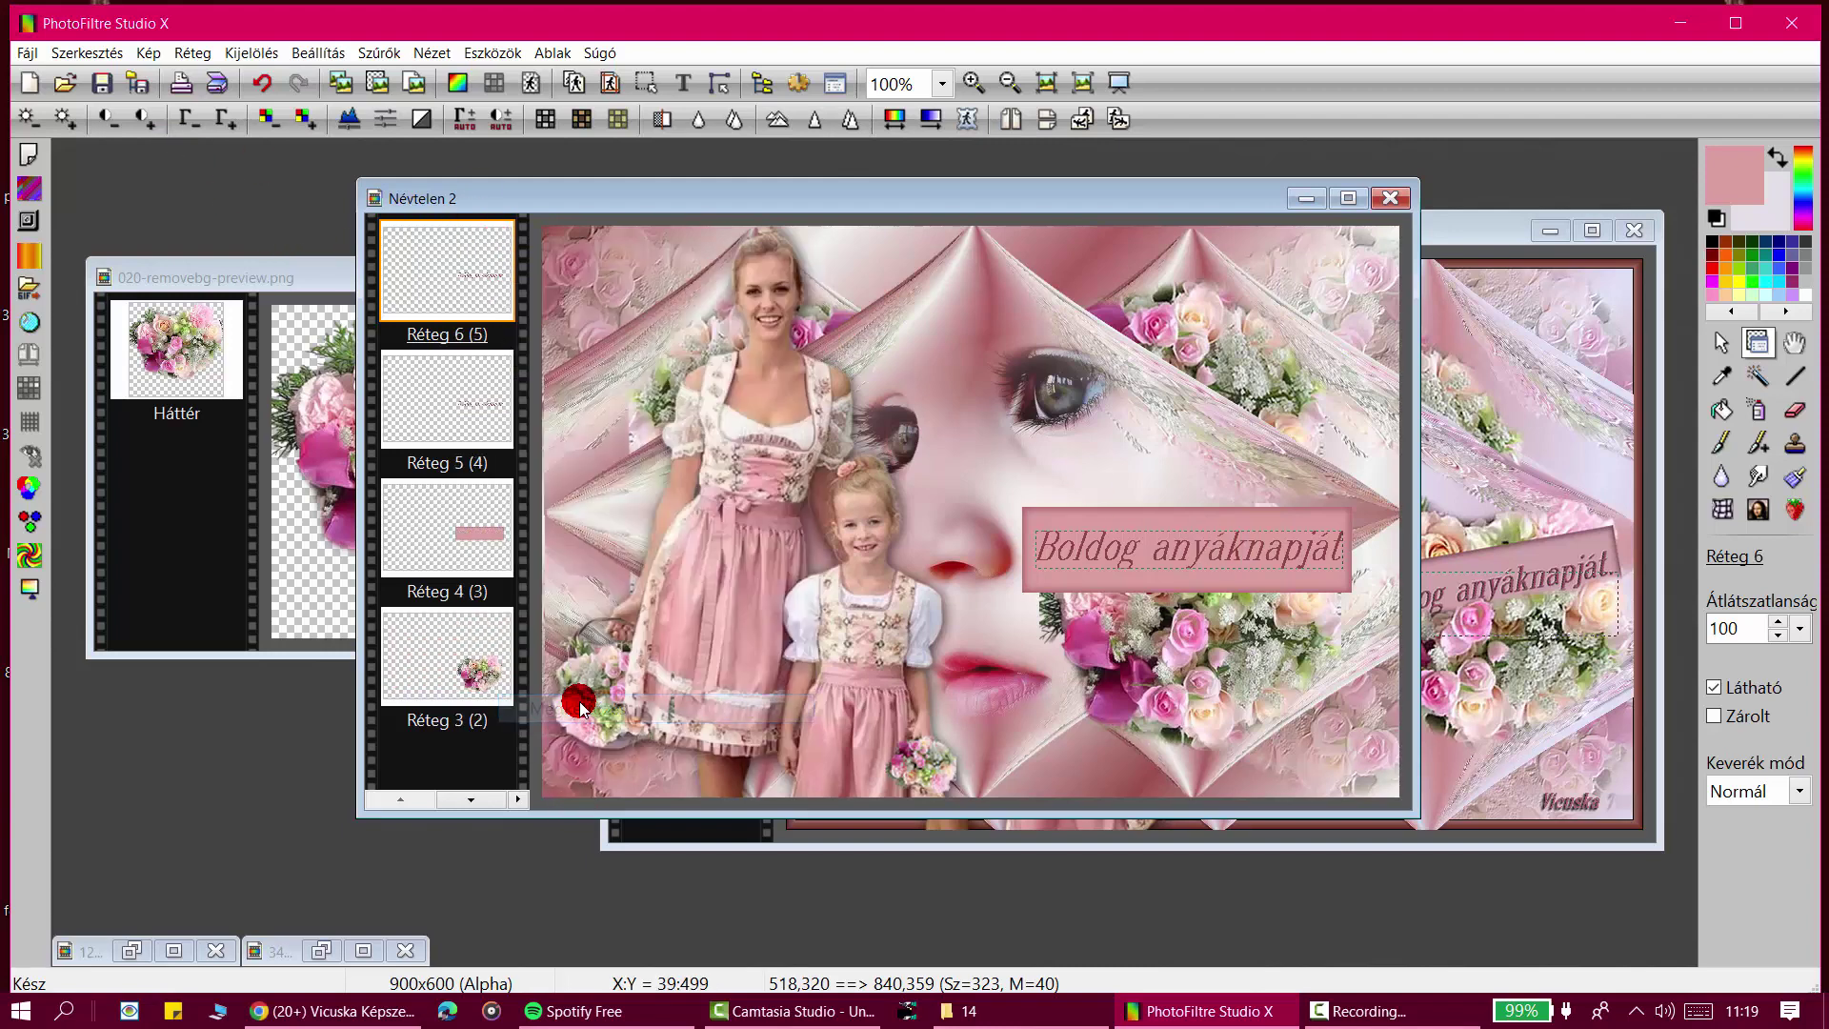
{"action": "right_click", "coordinate": [420, 279]}
{"action": "left_click", "coordinate": [492, 686]}
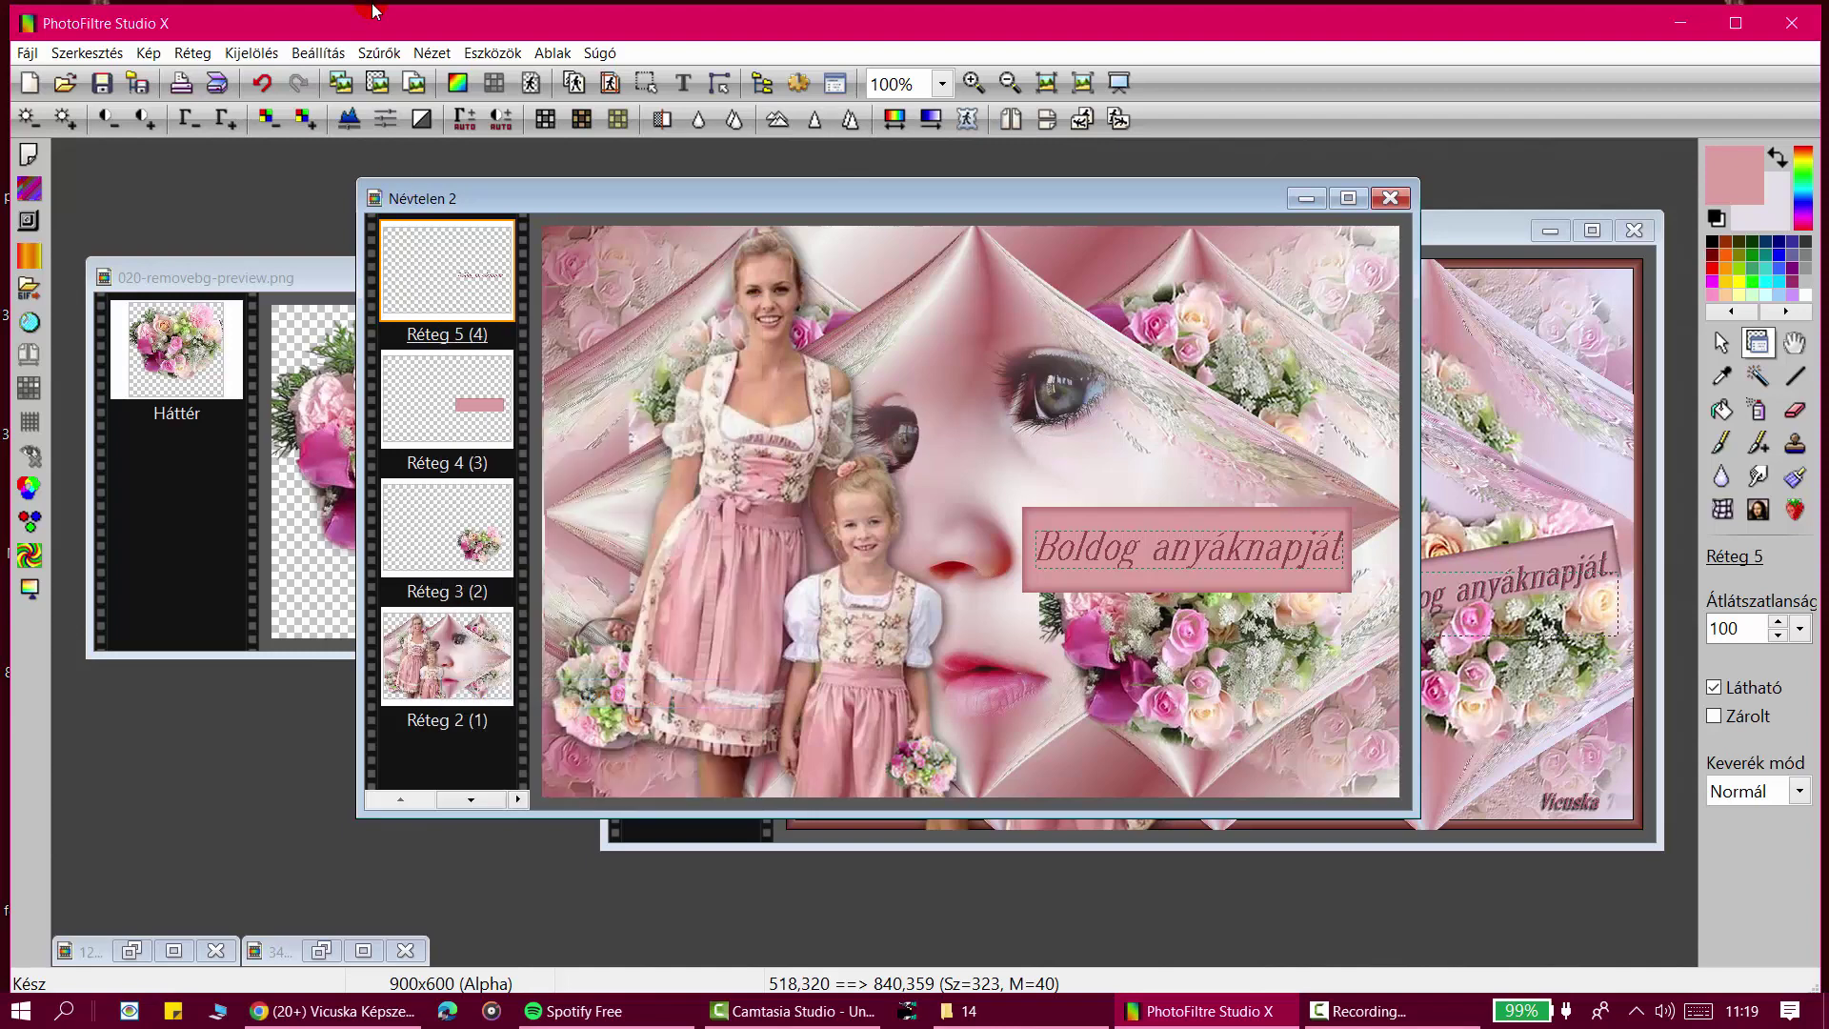
Step: Give the caption layer a black smoothed shadow with X offset -1, Y offset 2 and radius 1
{"action": "left_click", "coordinate": [193, 53]}
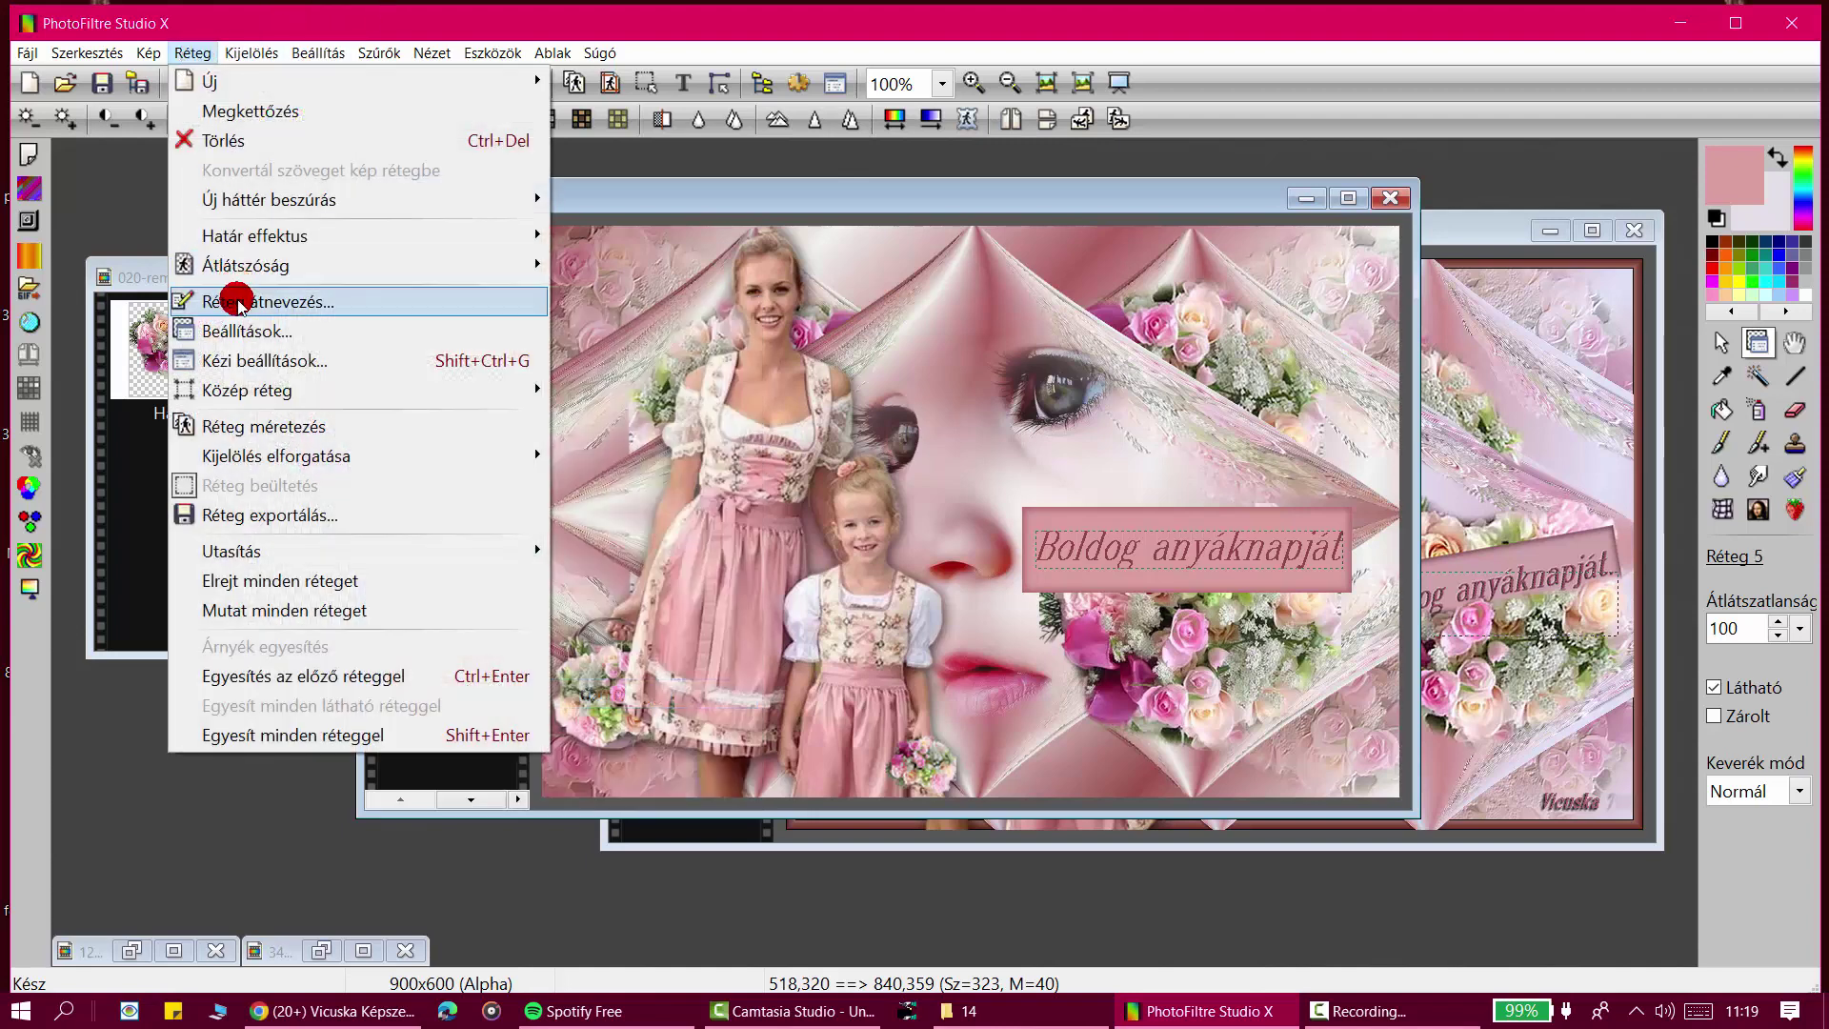
{"action": "left_click", "coordinate": [243, 331]}
{"action": "left_click", "coordinate": [1277, 378]}
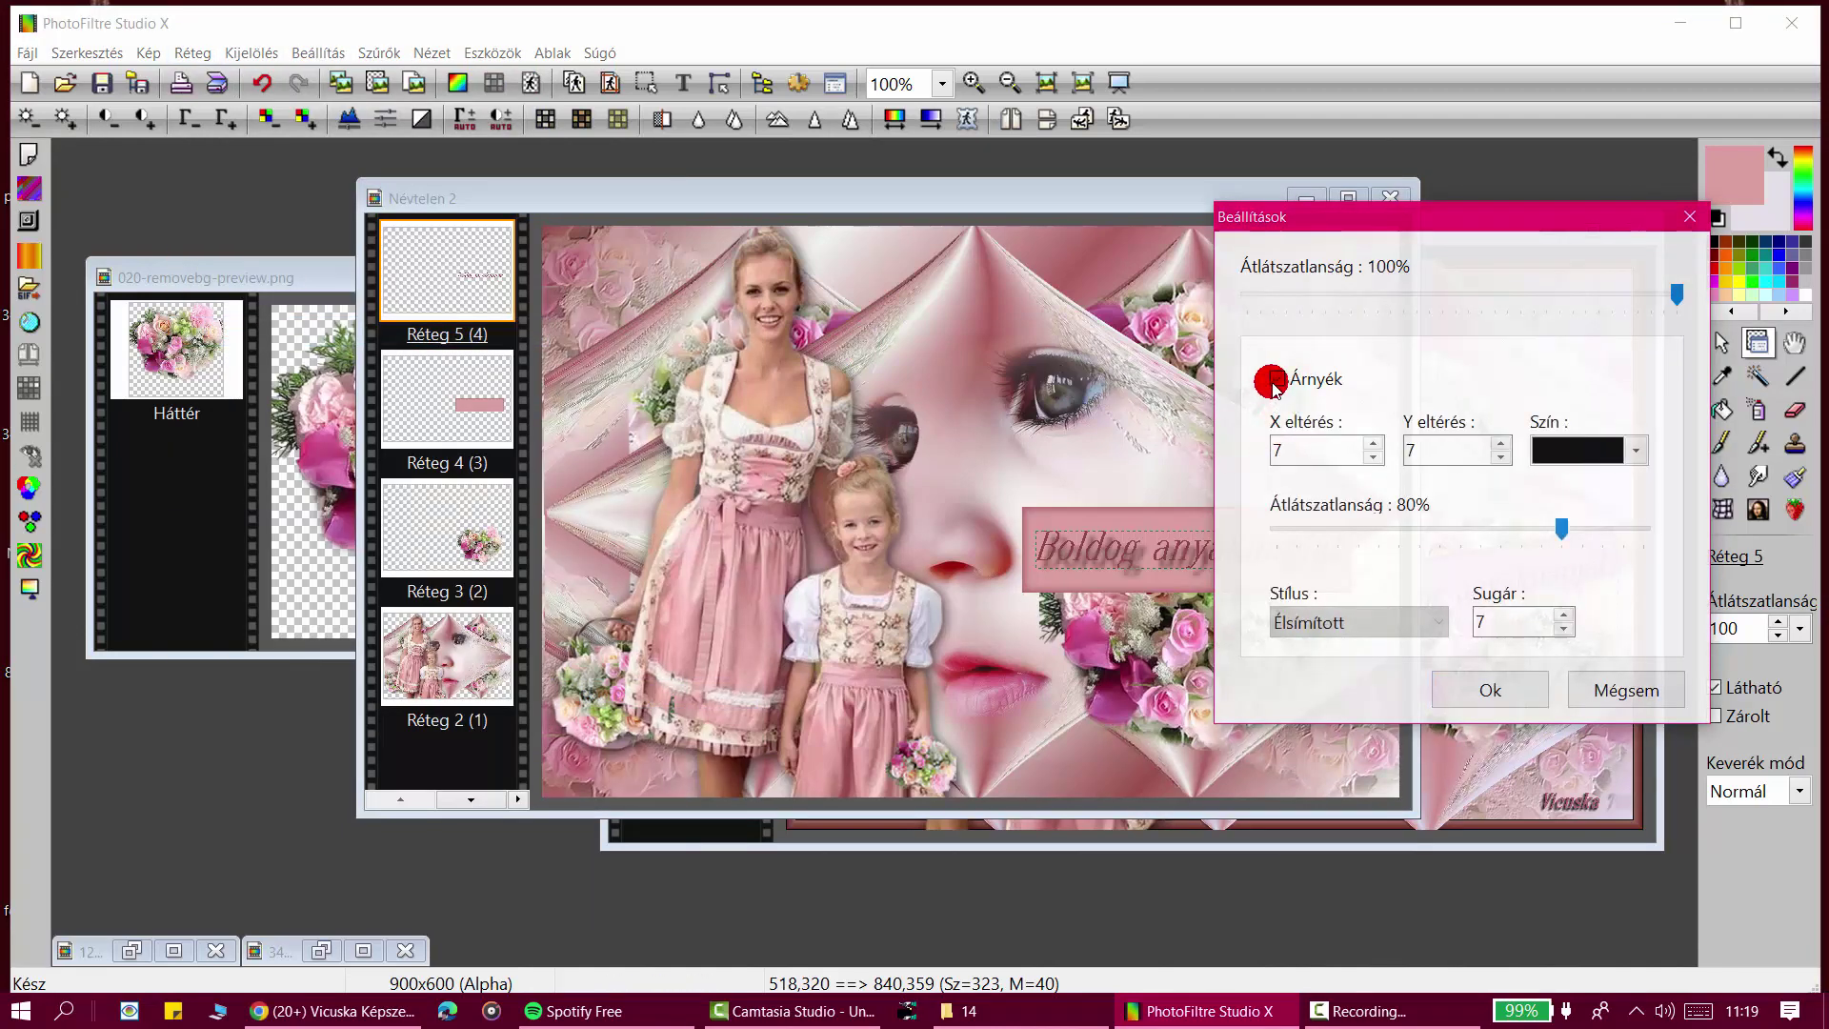
{"action": "left_click", "coordinate": [1373, 443]}
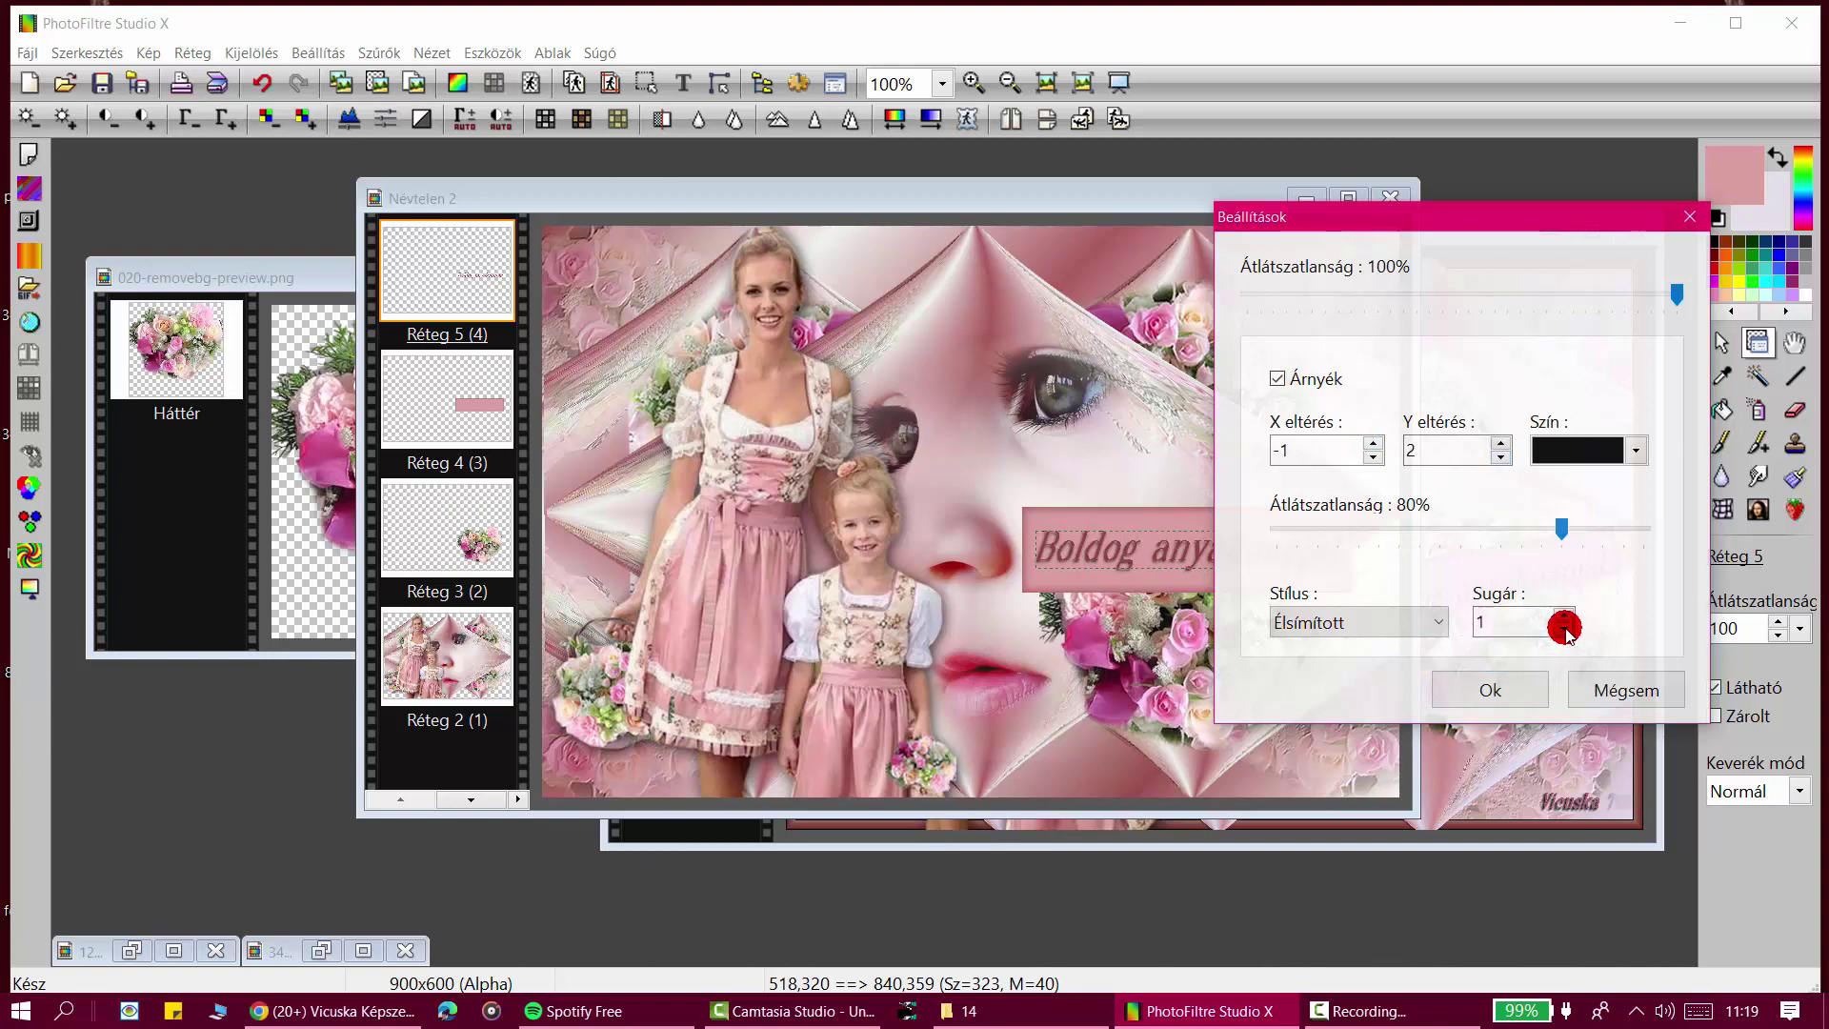
{"action": "left_click", "coordinate": [1497, 687]}
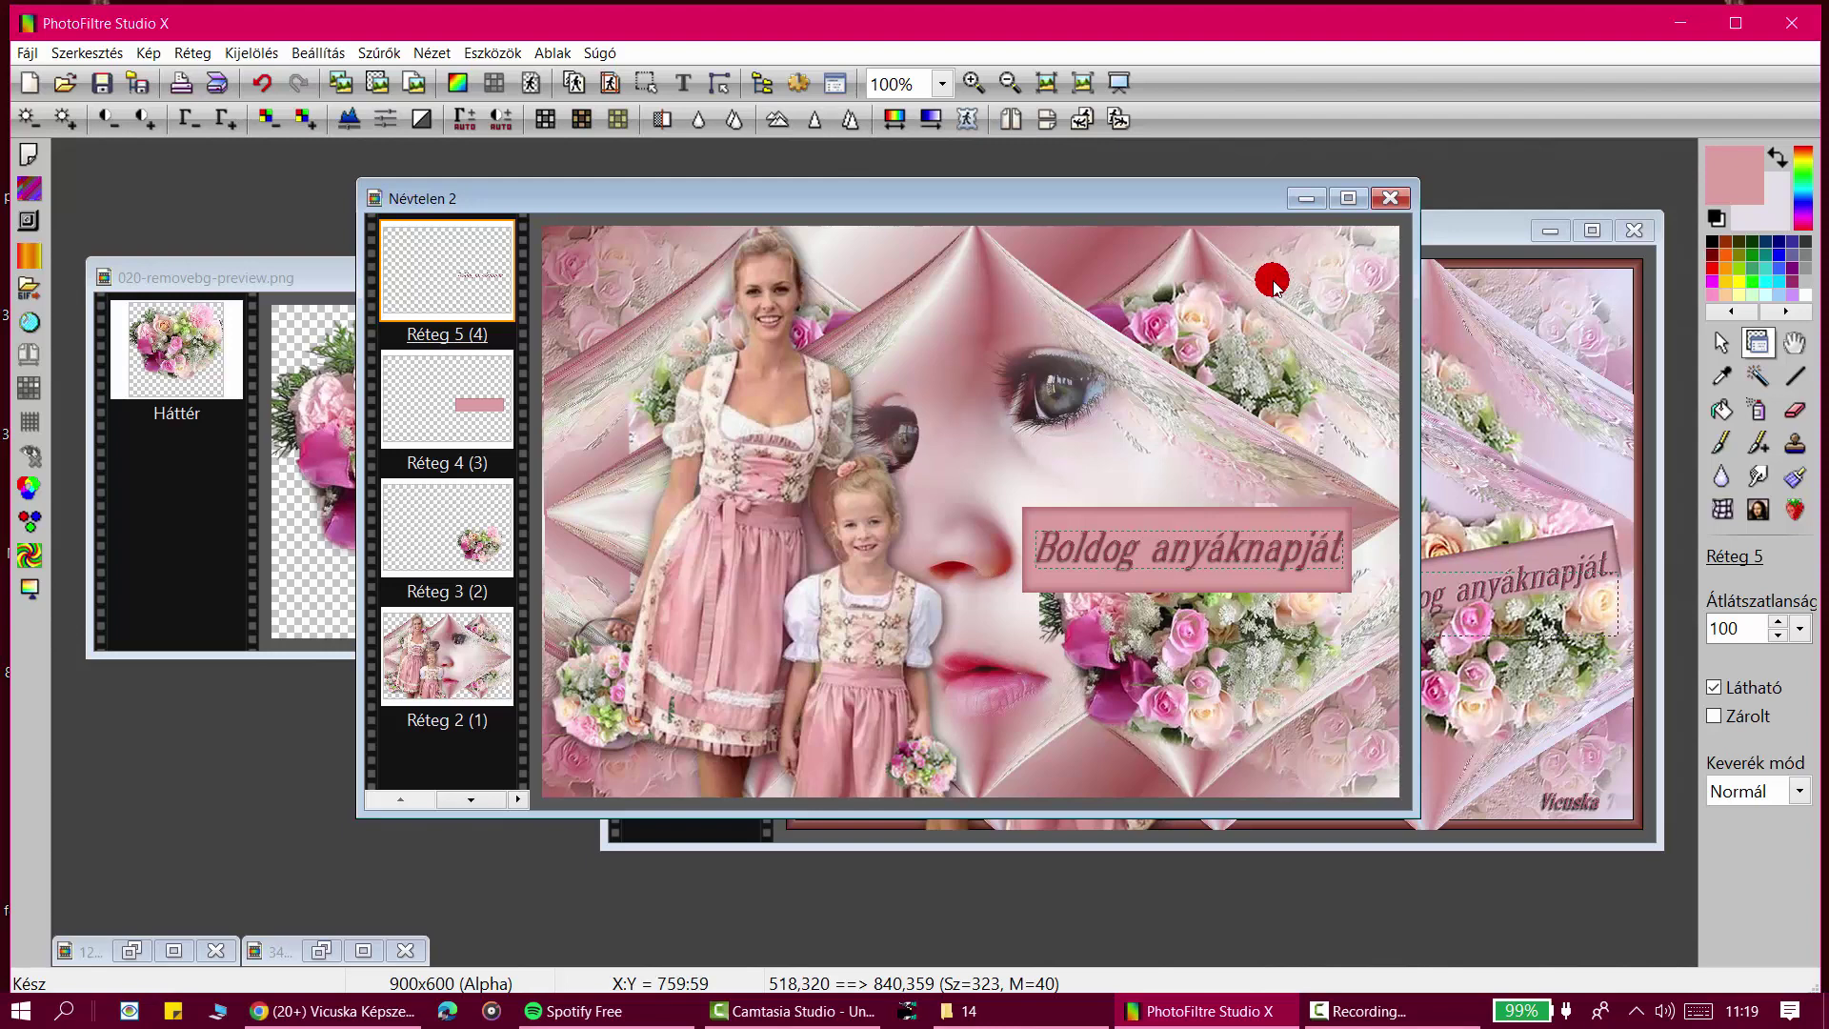
Step: Undo the shadow on the caption layer
{"action": "left_click", "coordinate": [683, 83]}
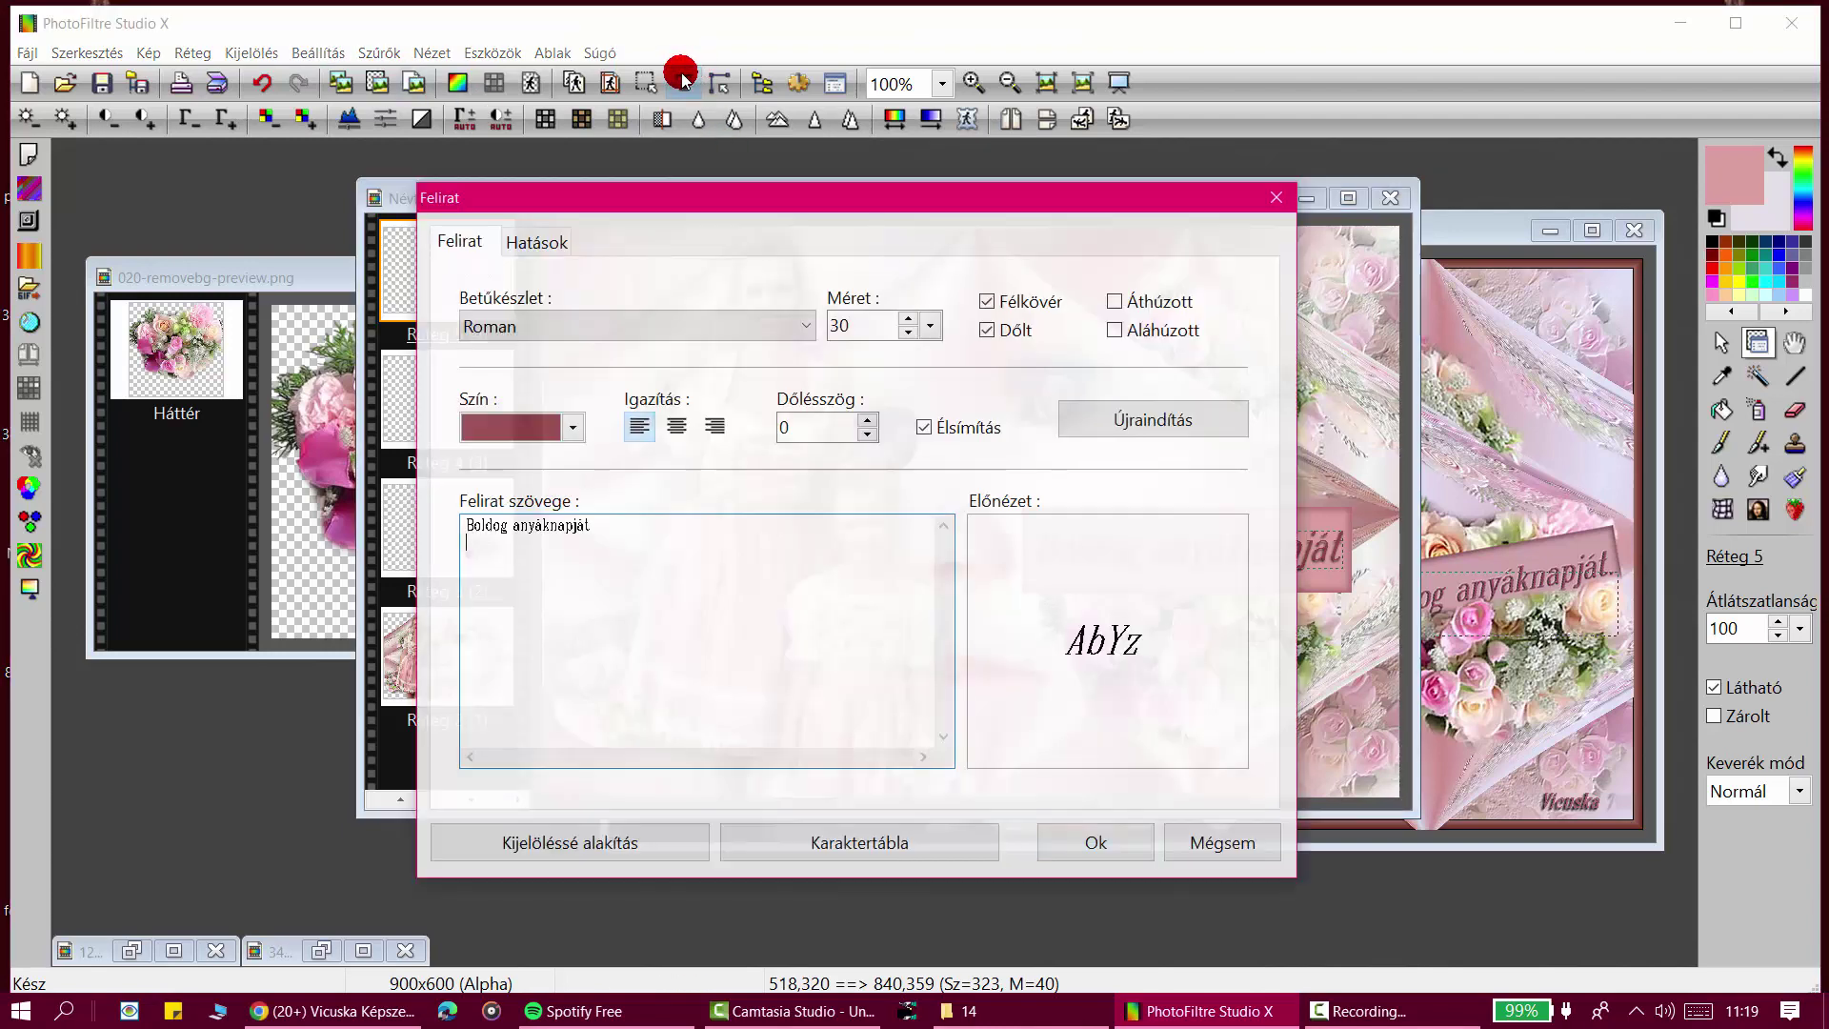
{"action": "left_click", "coordinate": [1277, 197]}
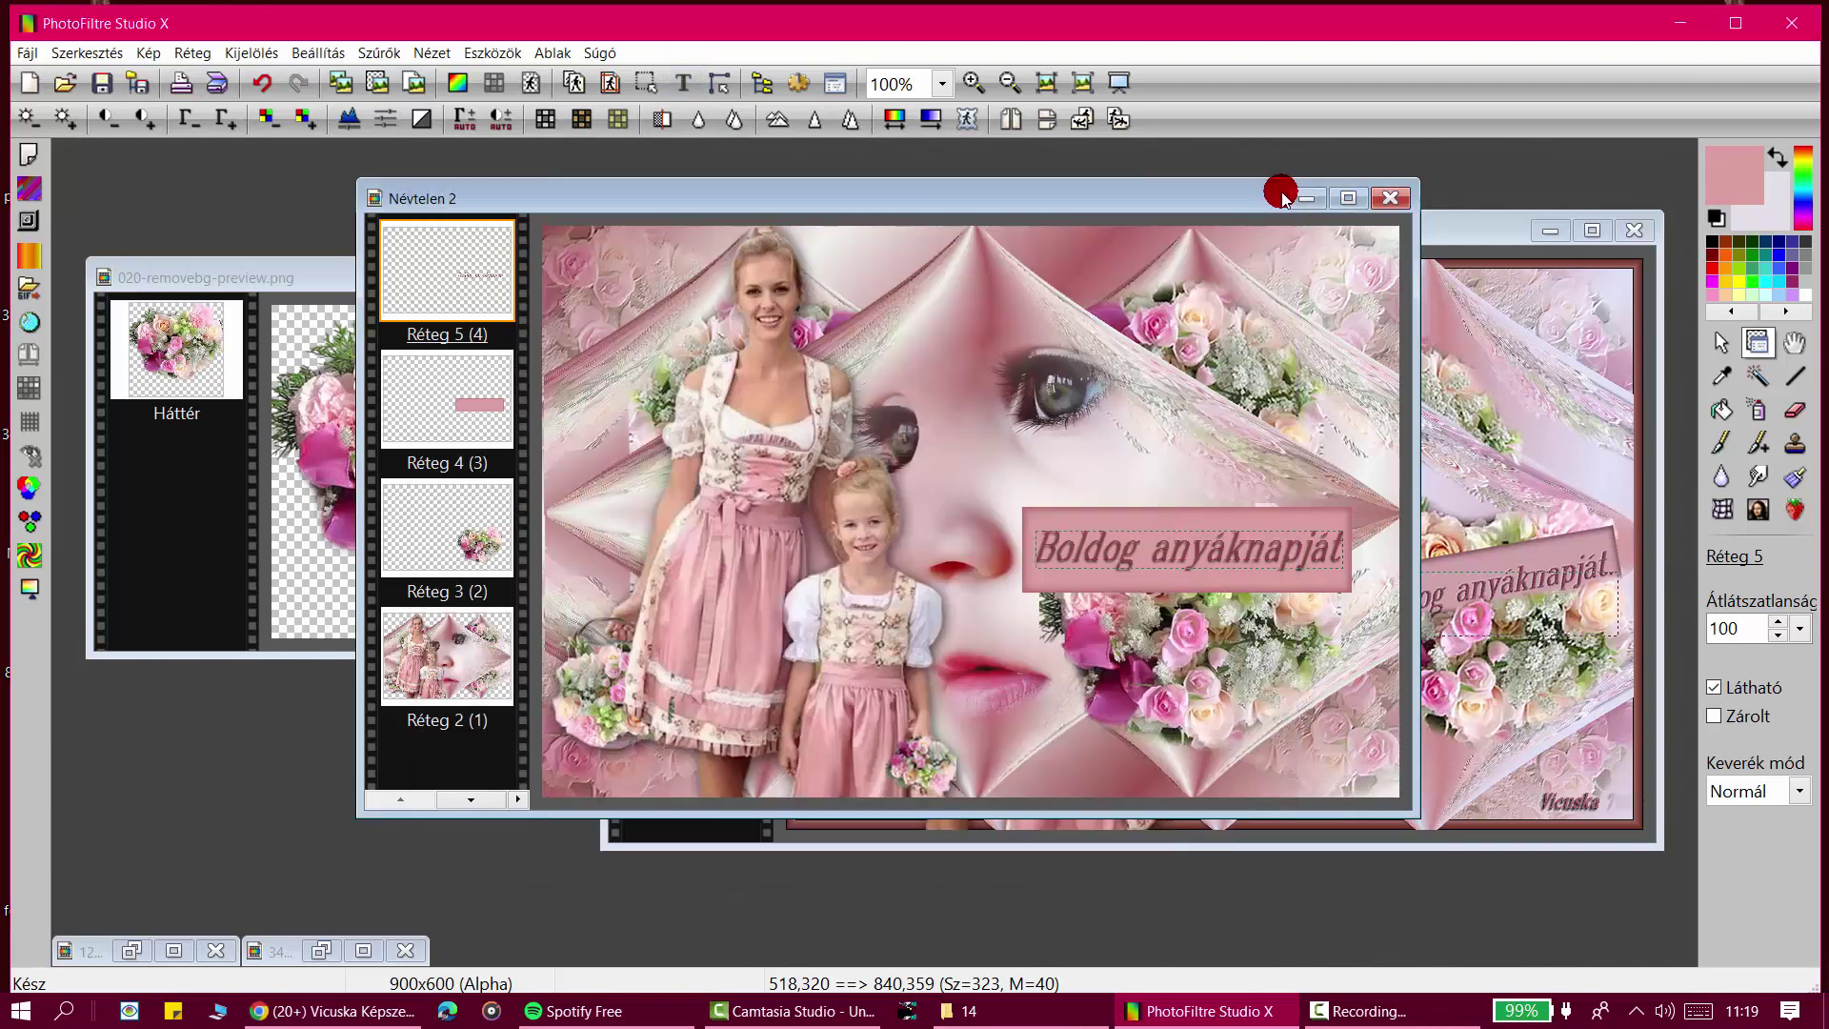
{"action": "left_click", "coordinate": [263, 83]}
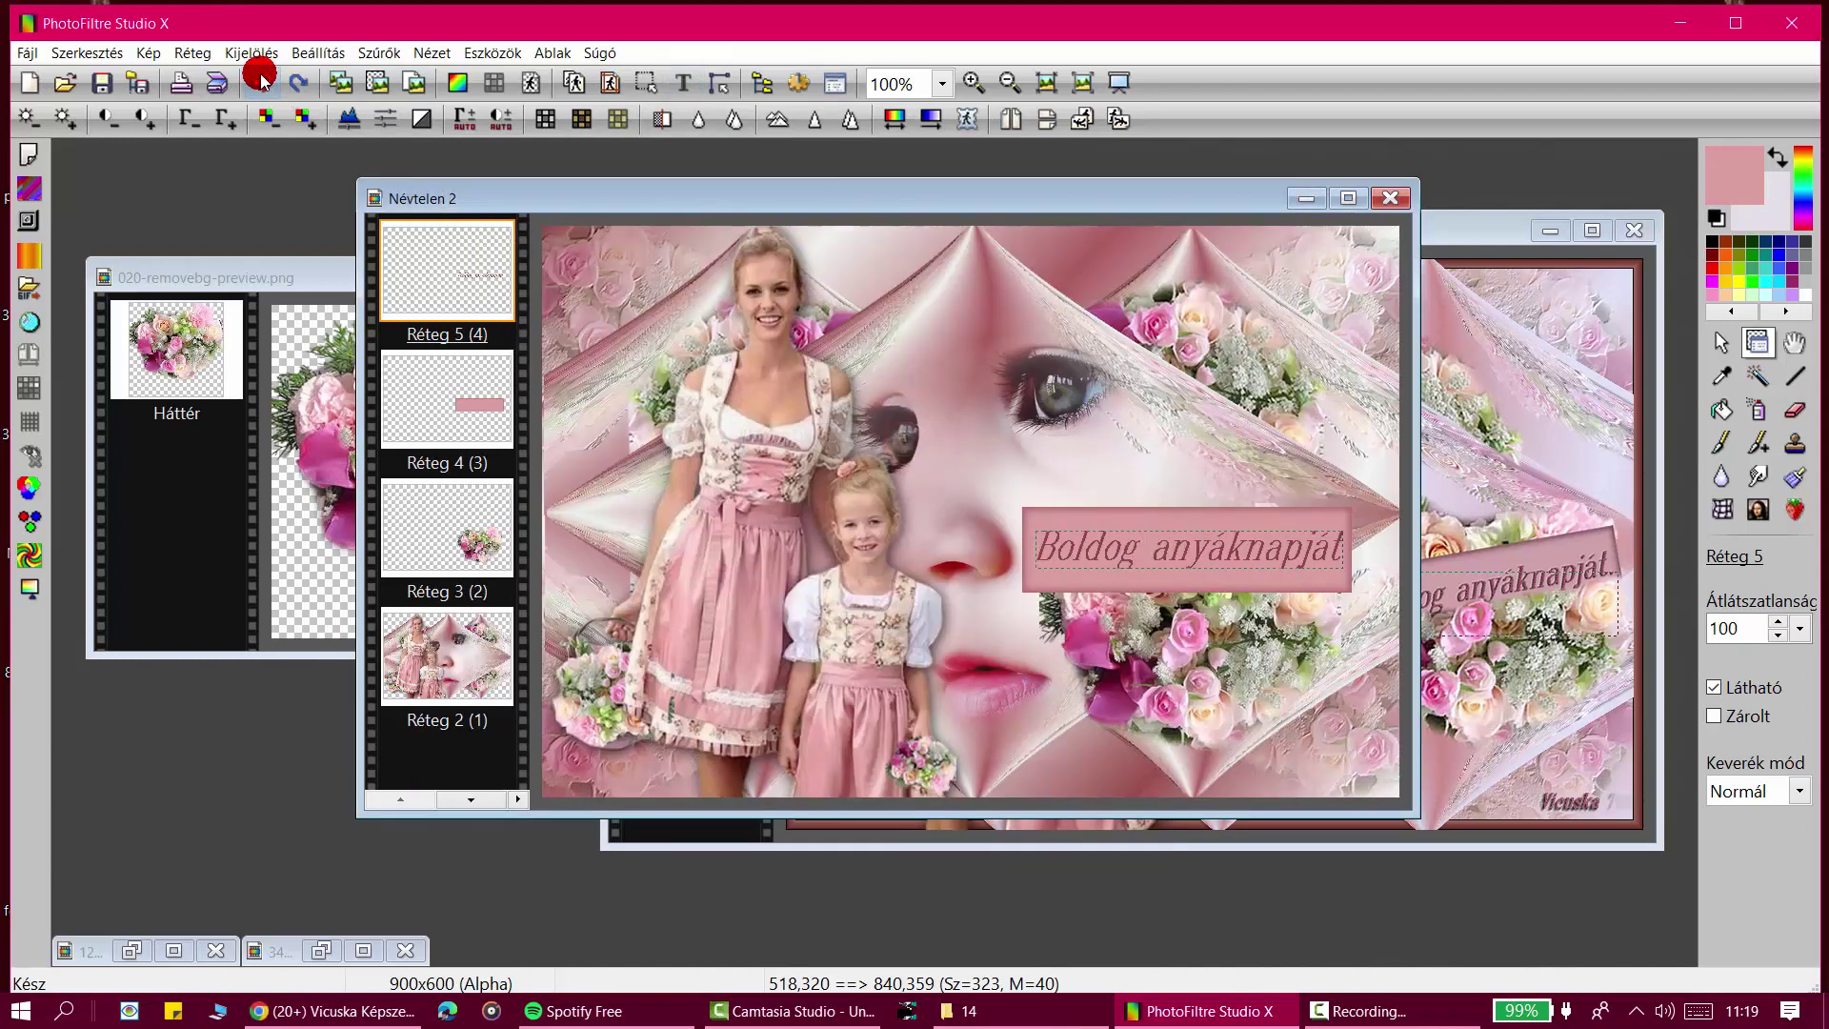
Step: Turn on a black smoothed shadow for the caption lettering, setting X offset -1, Y offset 2 and radius 1
{"action": "left_click", "coordinate": [192, 53]}
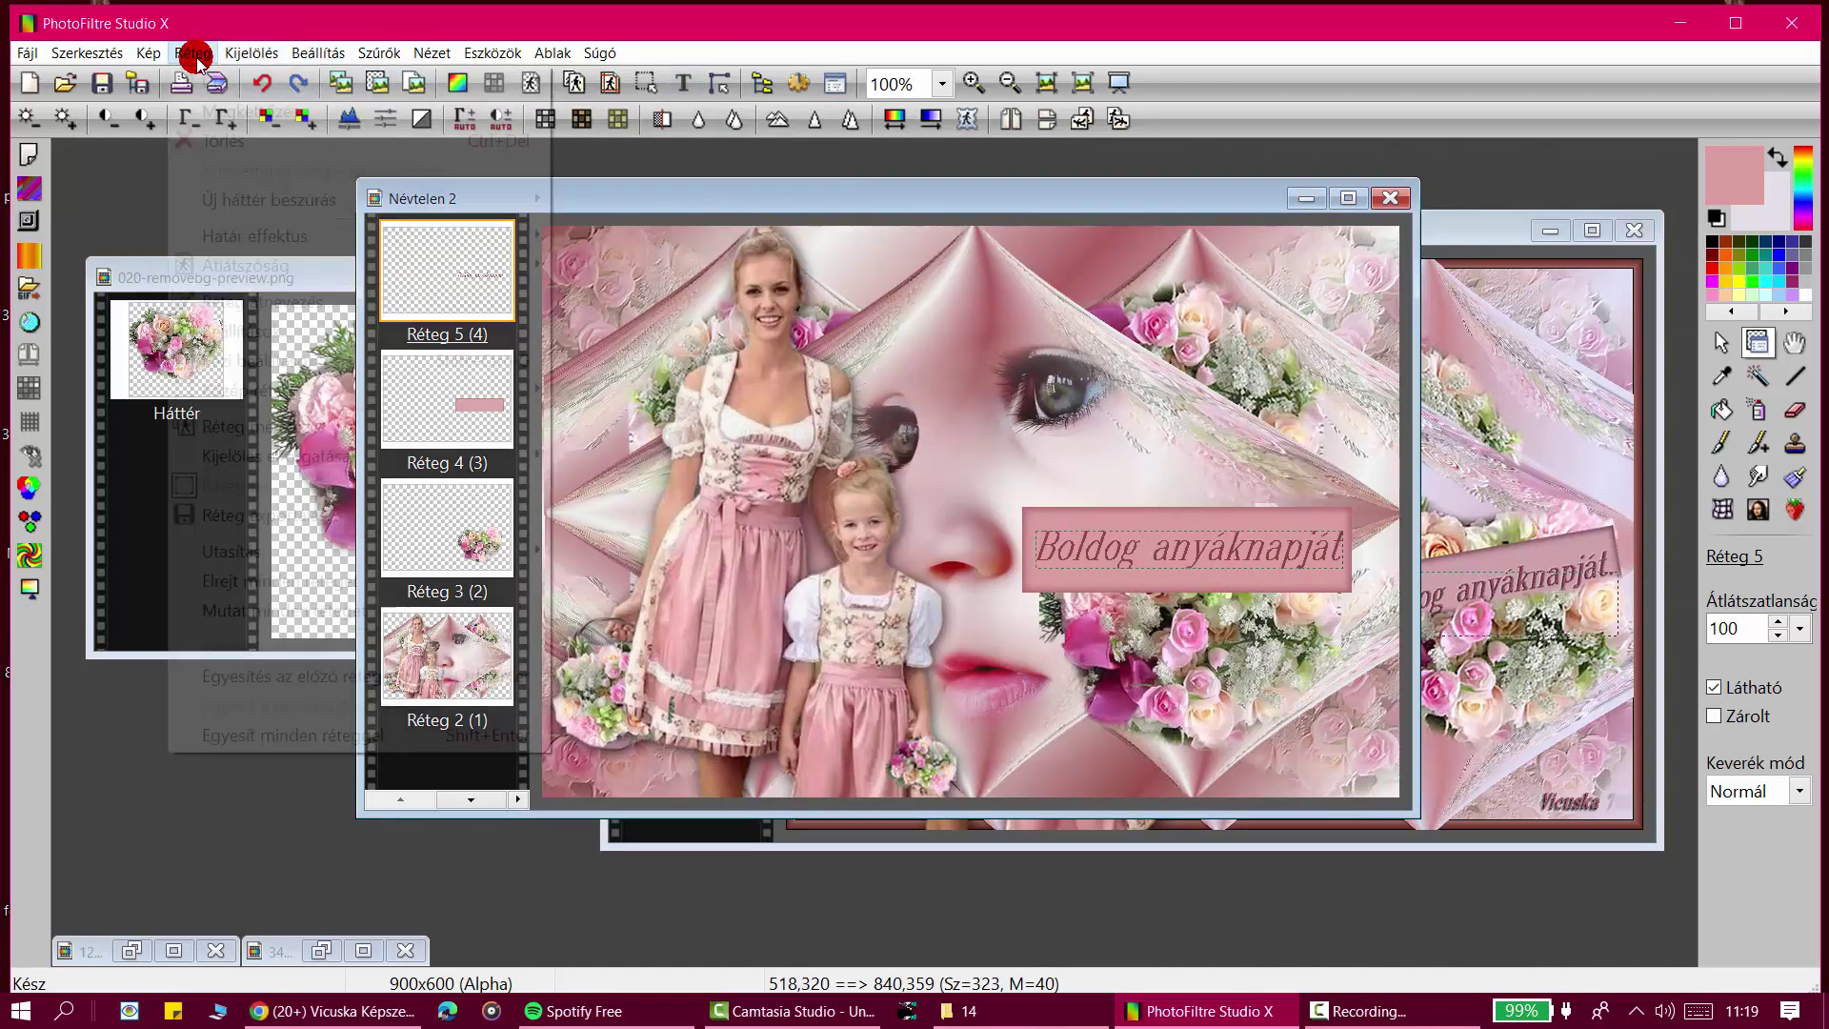
{"action": "left_click", "coordinate": [249, 331]}
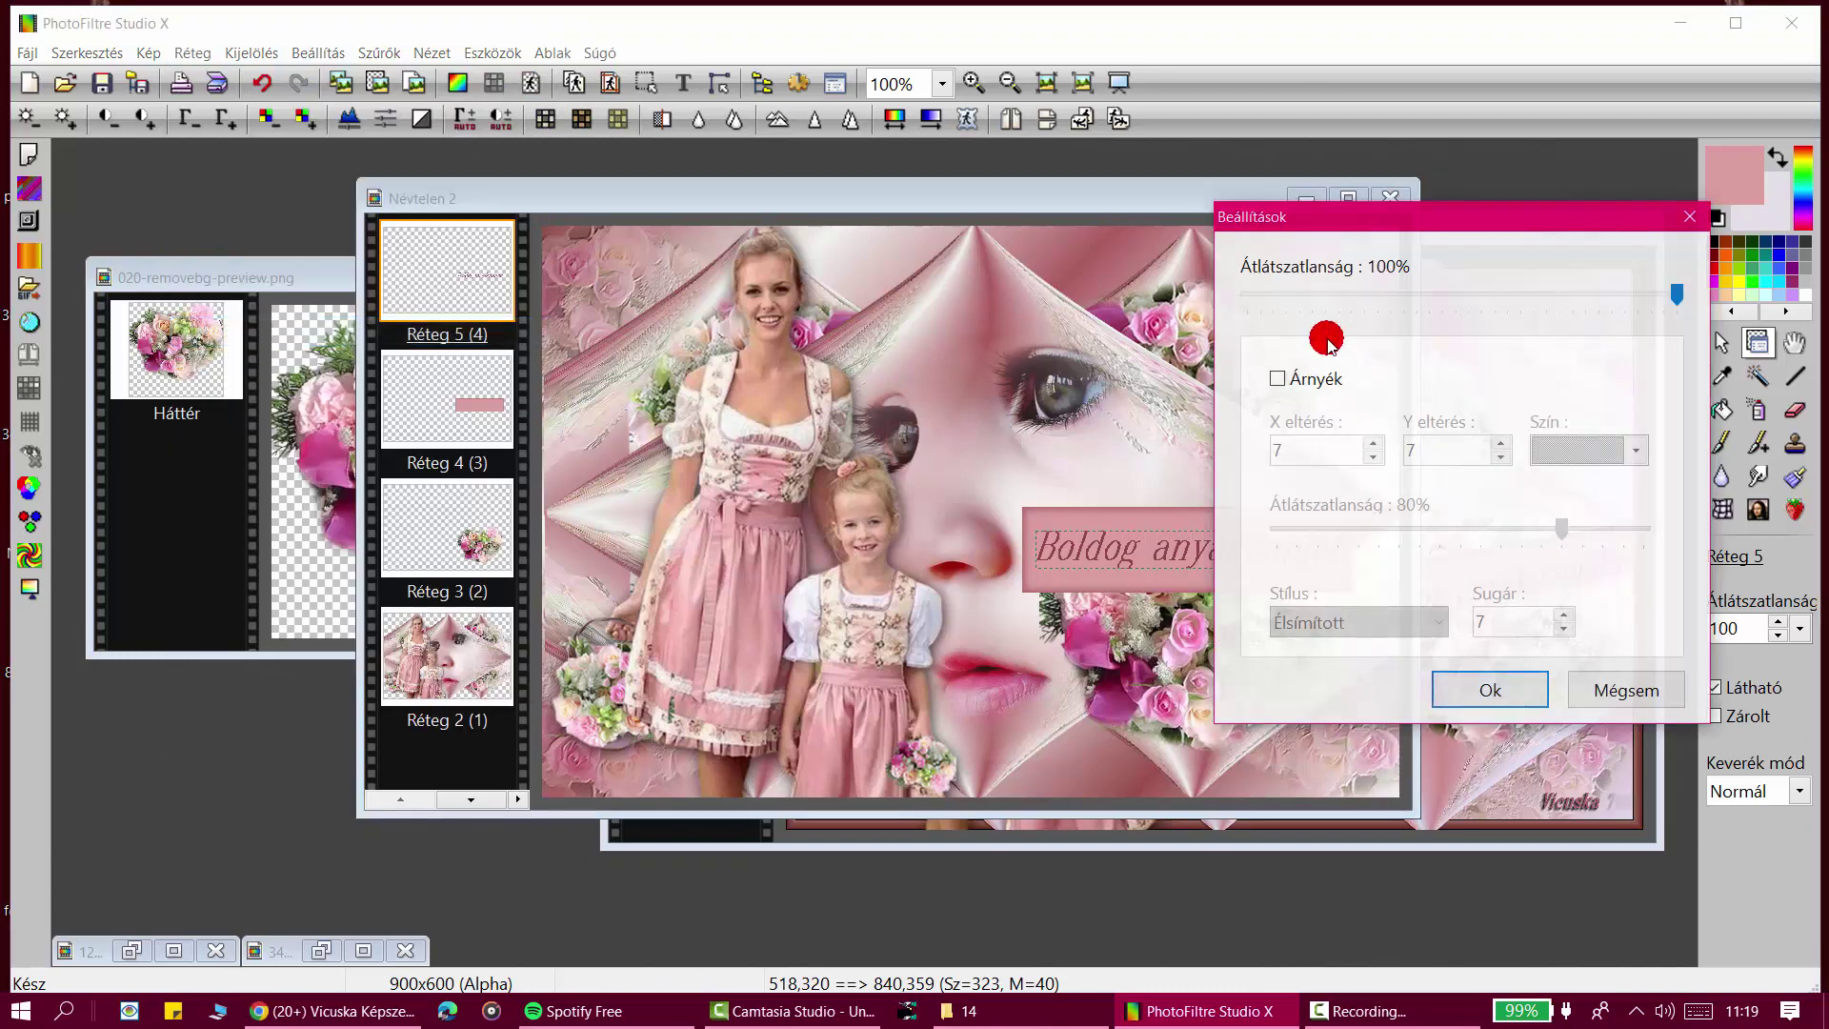
{"action": "left_click", "coordinate": [1277, 379]}
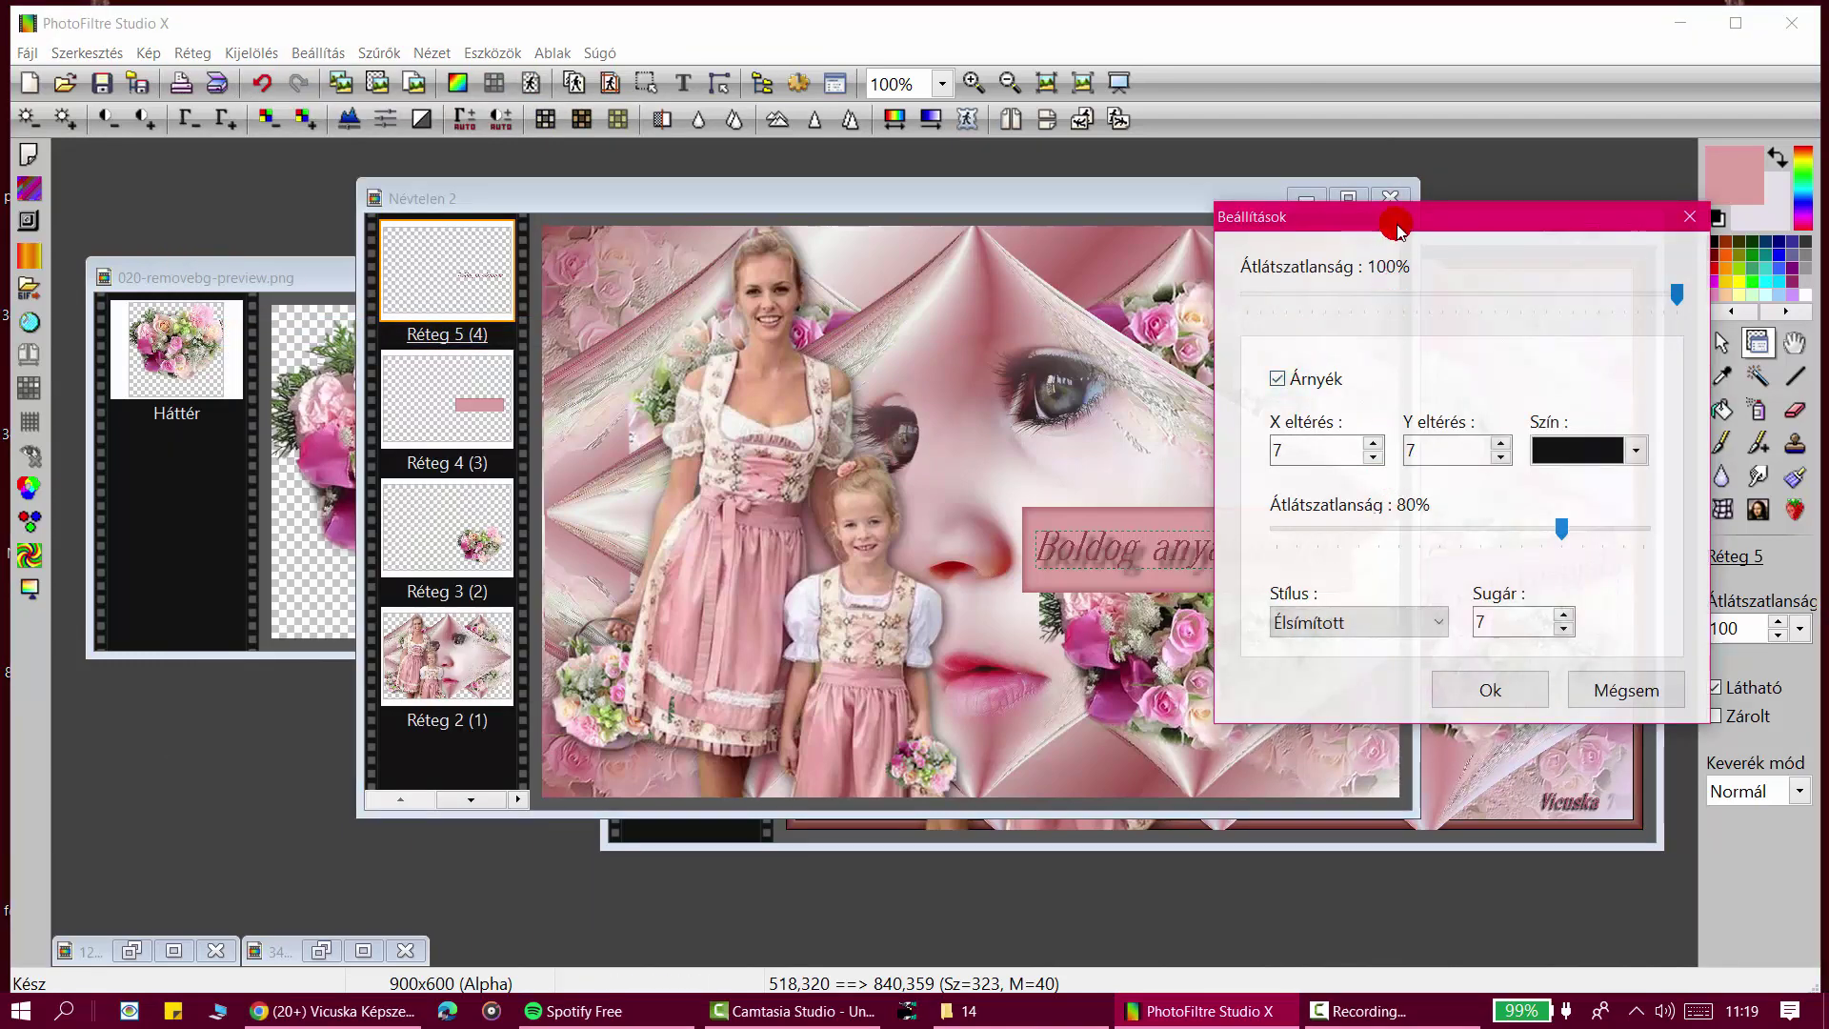
{"action": "left_click_drag", "start_coordinate": [1391, 215], "coordinate": [417, 231]}
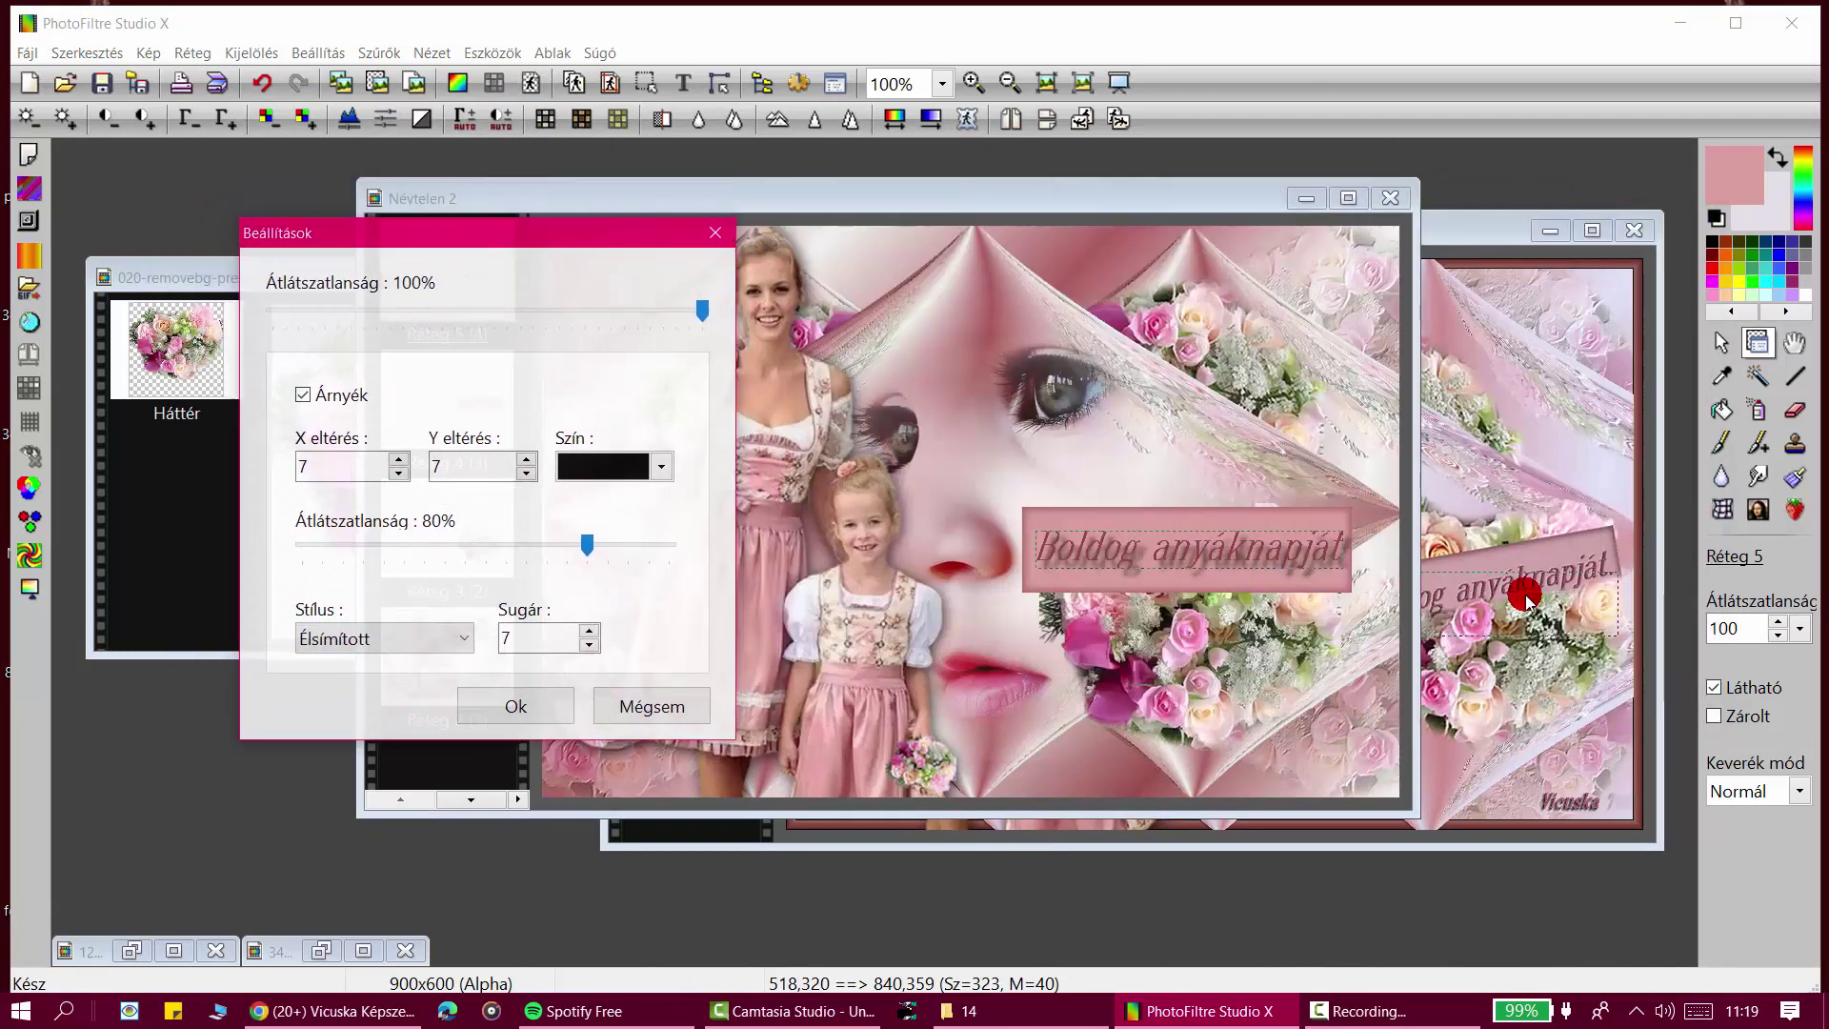
{"action": "left_click", "coordinate": [400, 474]}
{"action": "left_click", "coordinate": [401, 474]}
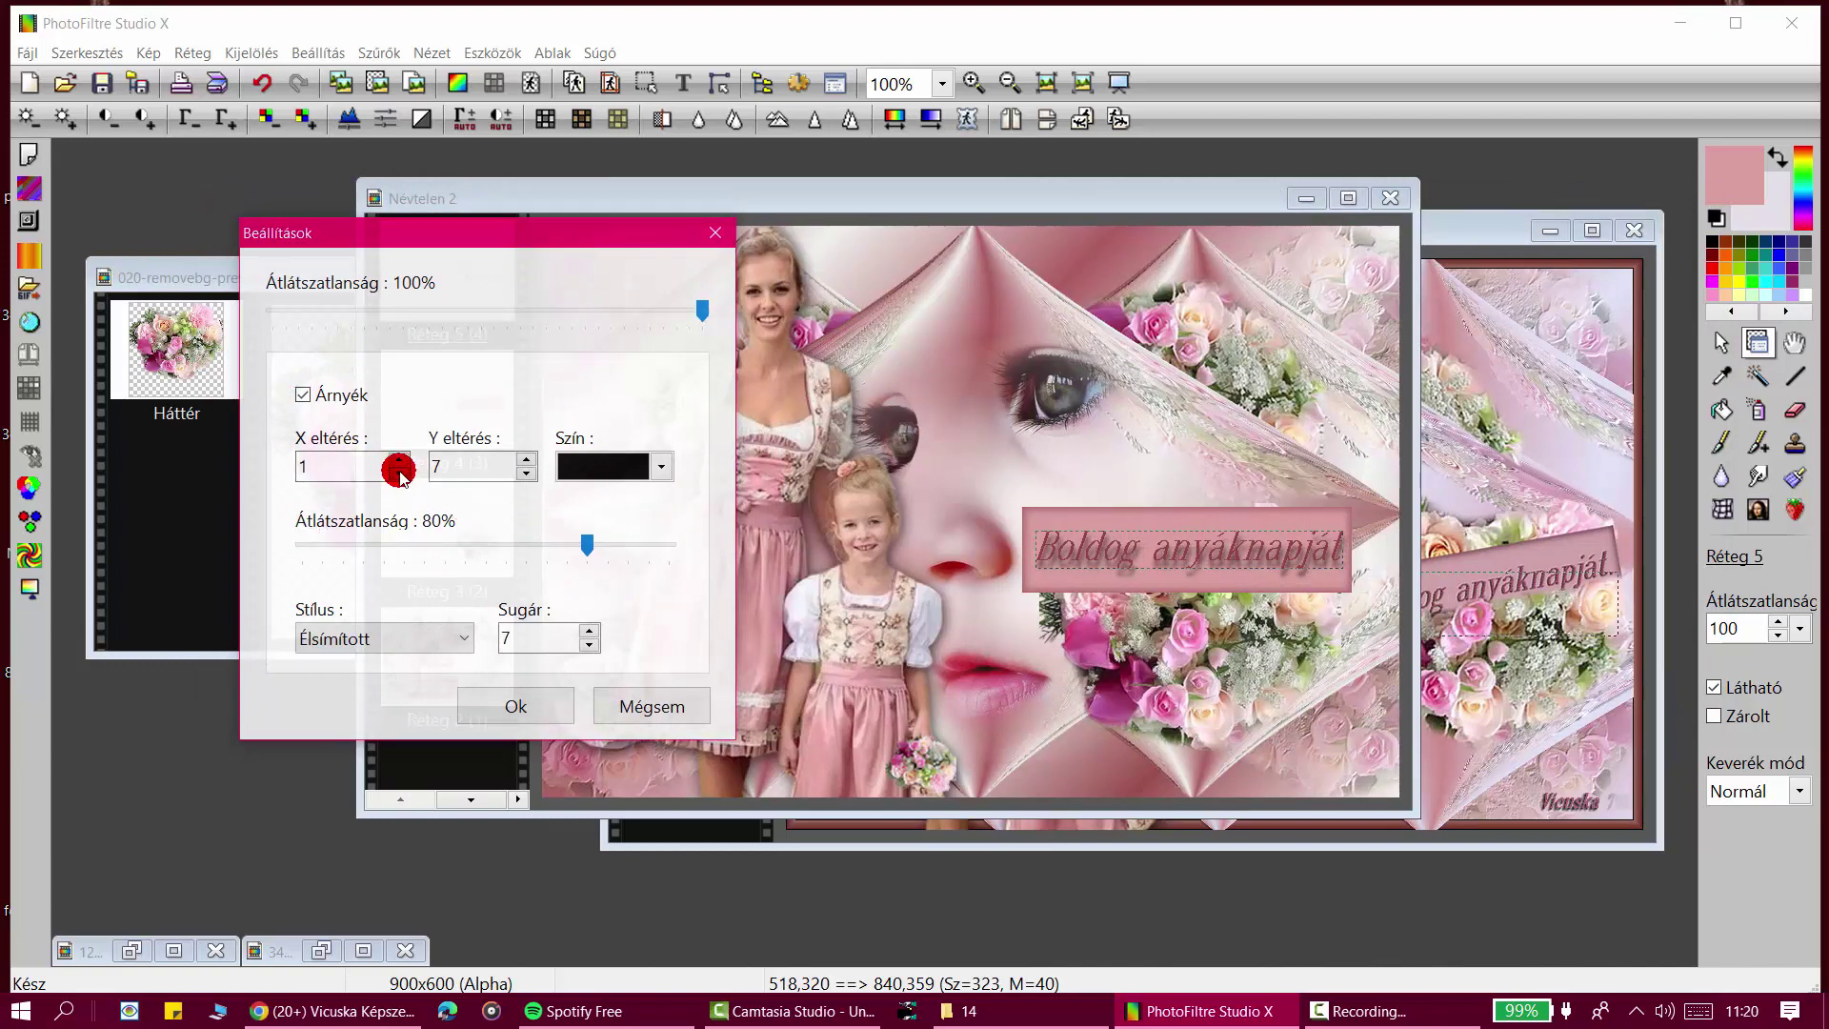
{"action": "left_click", "coordinate": [400, 473]}
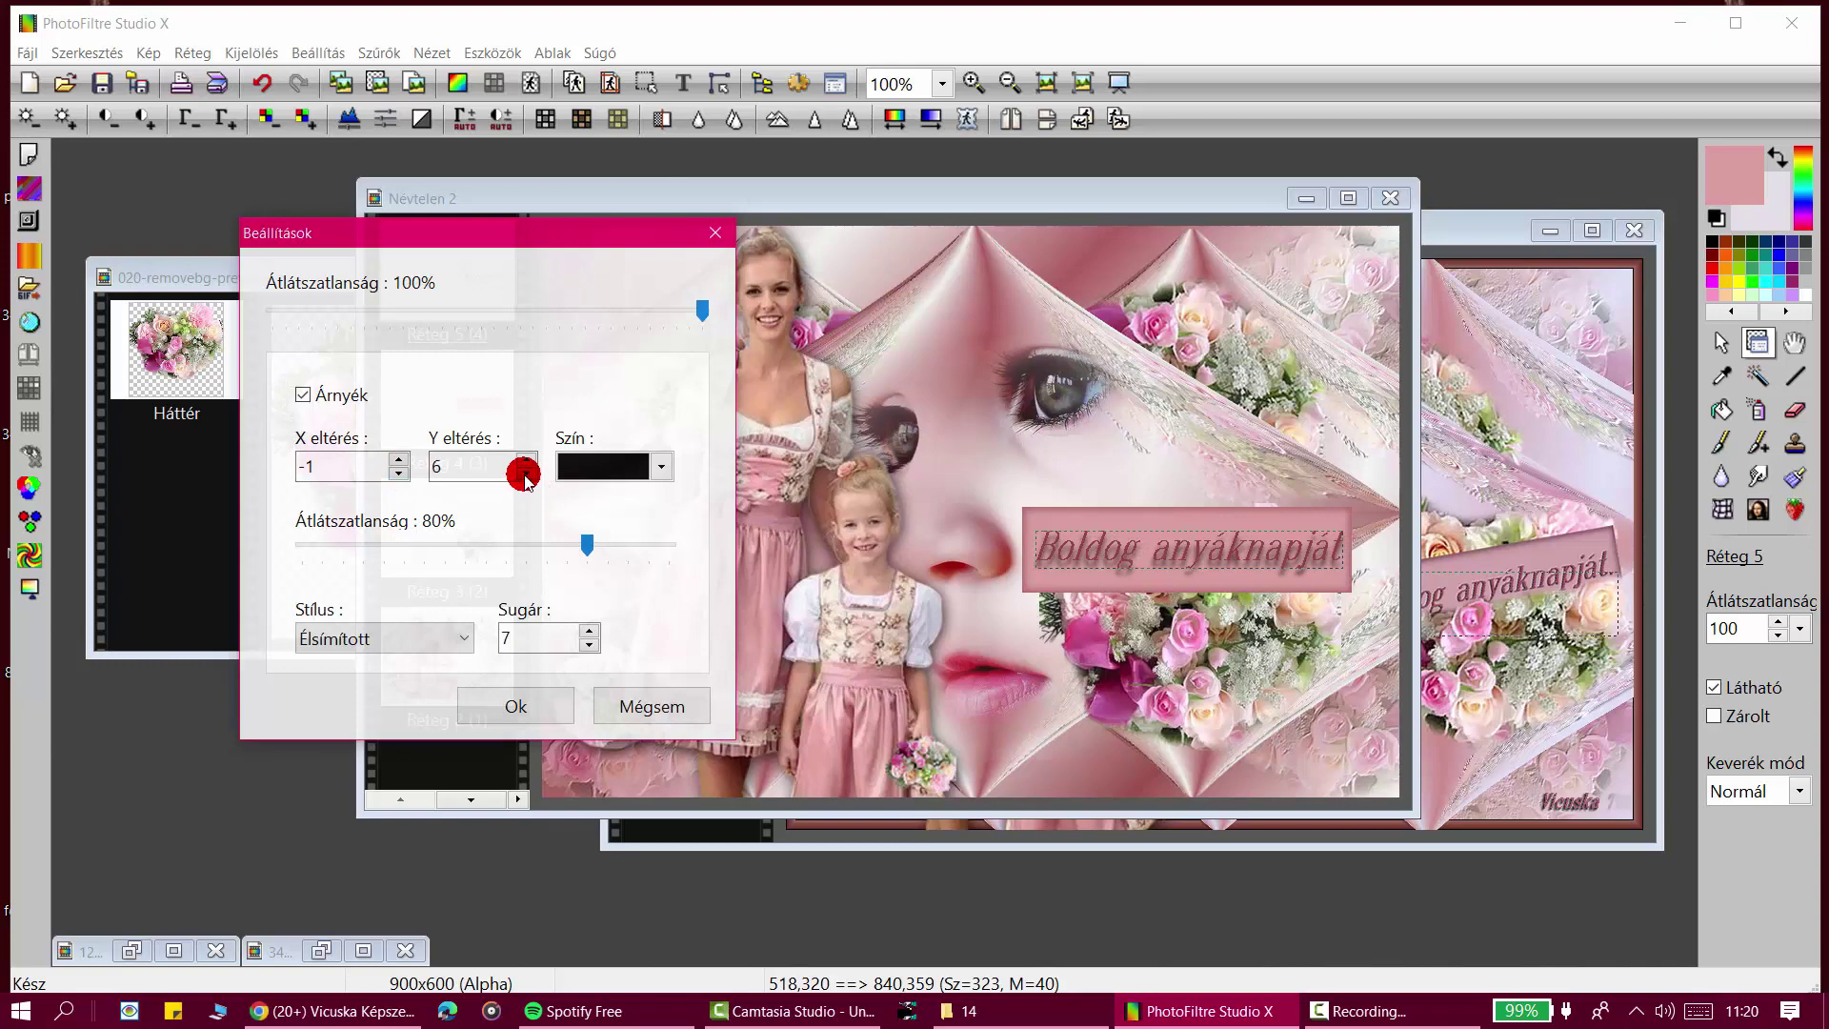
{"action": "left_click", "coordinate": [524, 474]}
{"action": "left_click", "coordinate": [525, 474]}
{"action": "left_click", "coordinate": [525, 473]}
{"action": "left_click", "coordinate": [596, 654]}
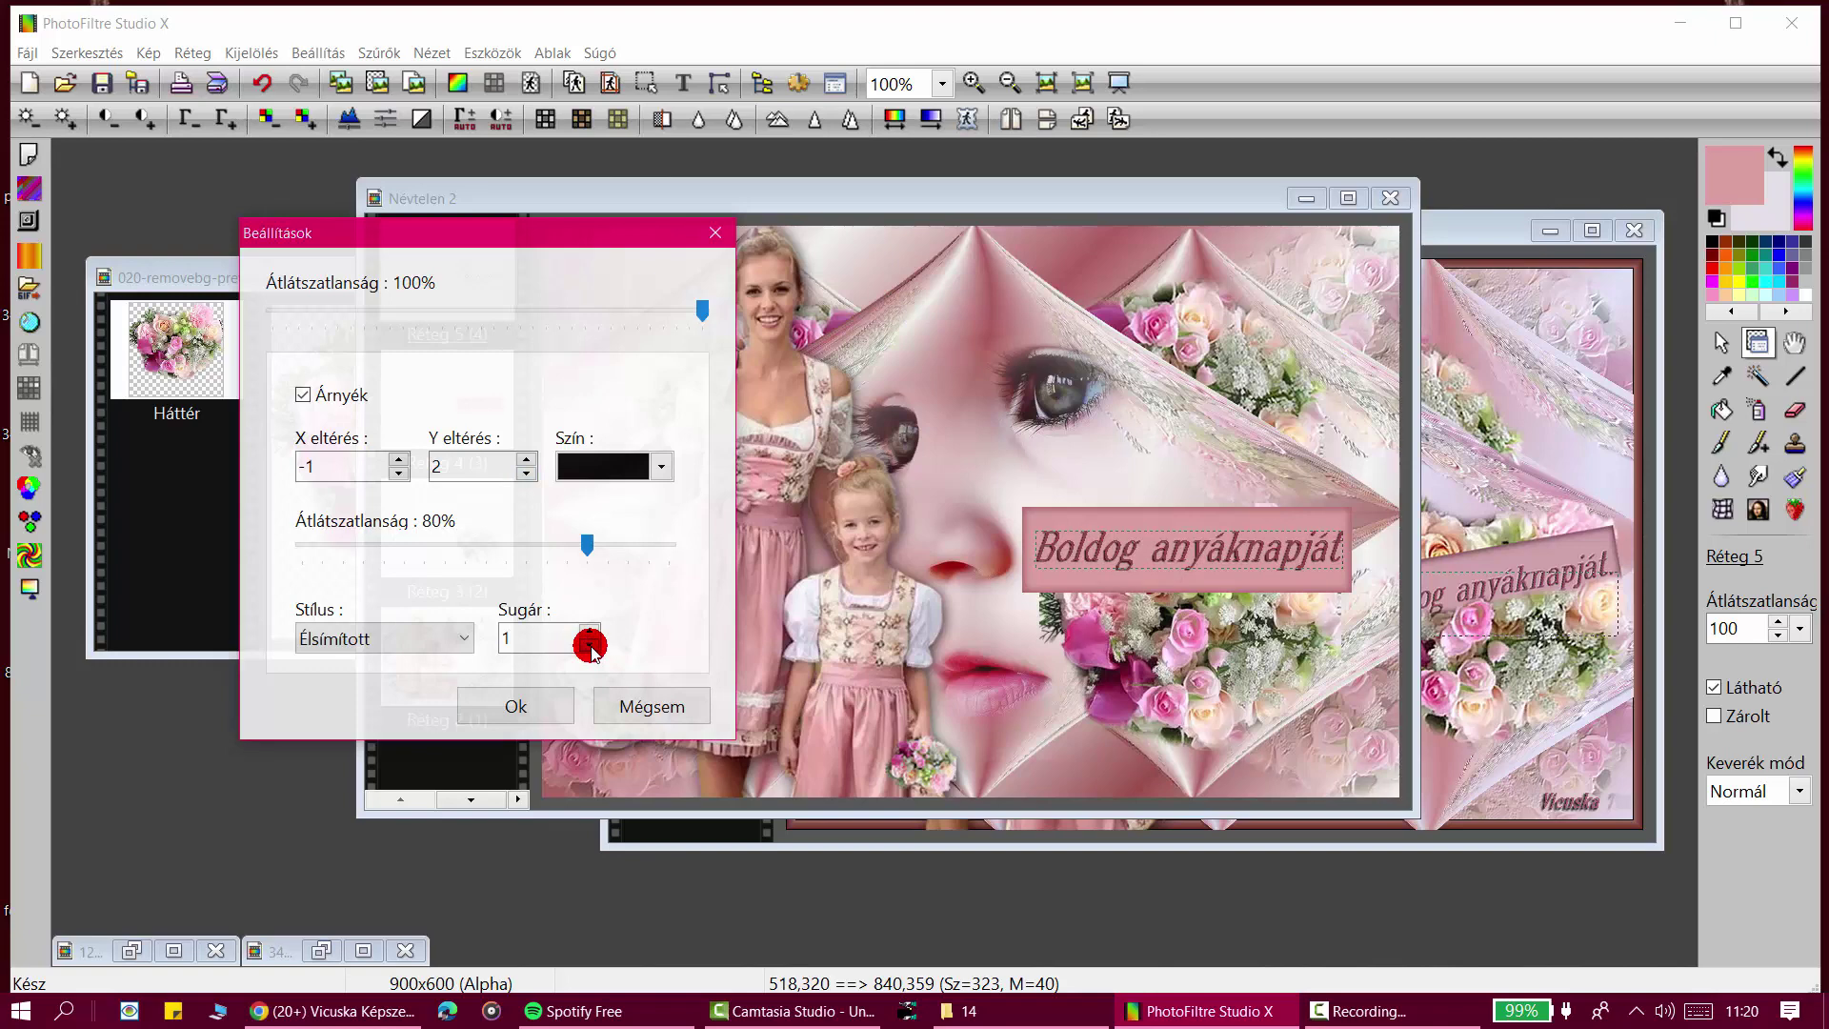
Step: Lower the caption shadow's opacity to 61% and apply the layer settings
{"action": "left_click", "coordinate": [575, 572]}
{"action": "left_click_drag", "start_coordinate": [588, 551], "coordinate": [544, 545]}
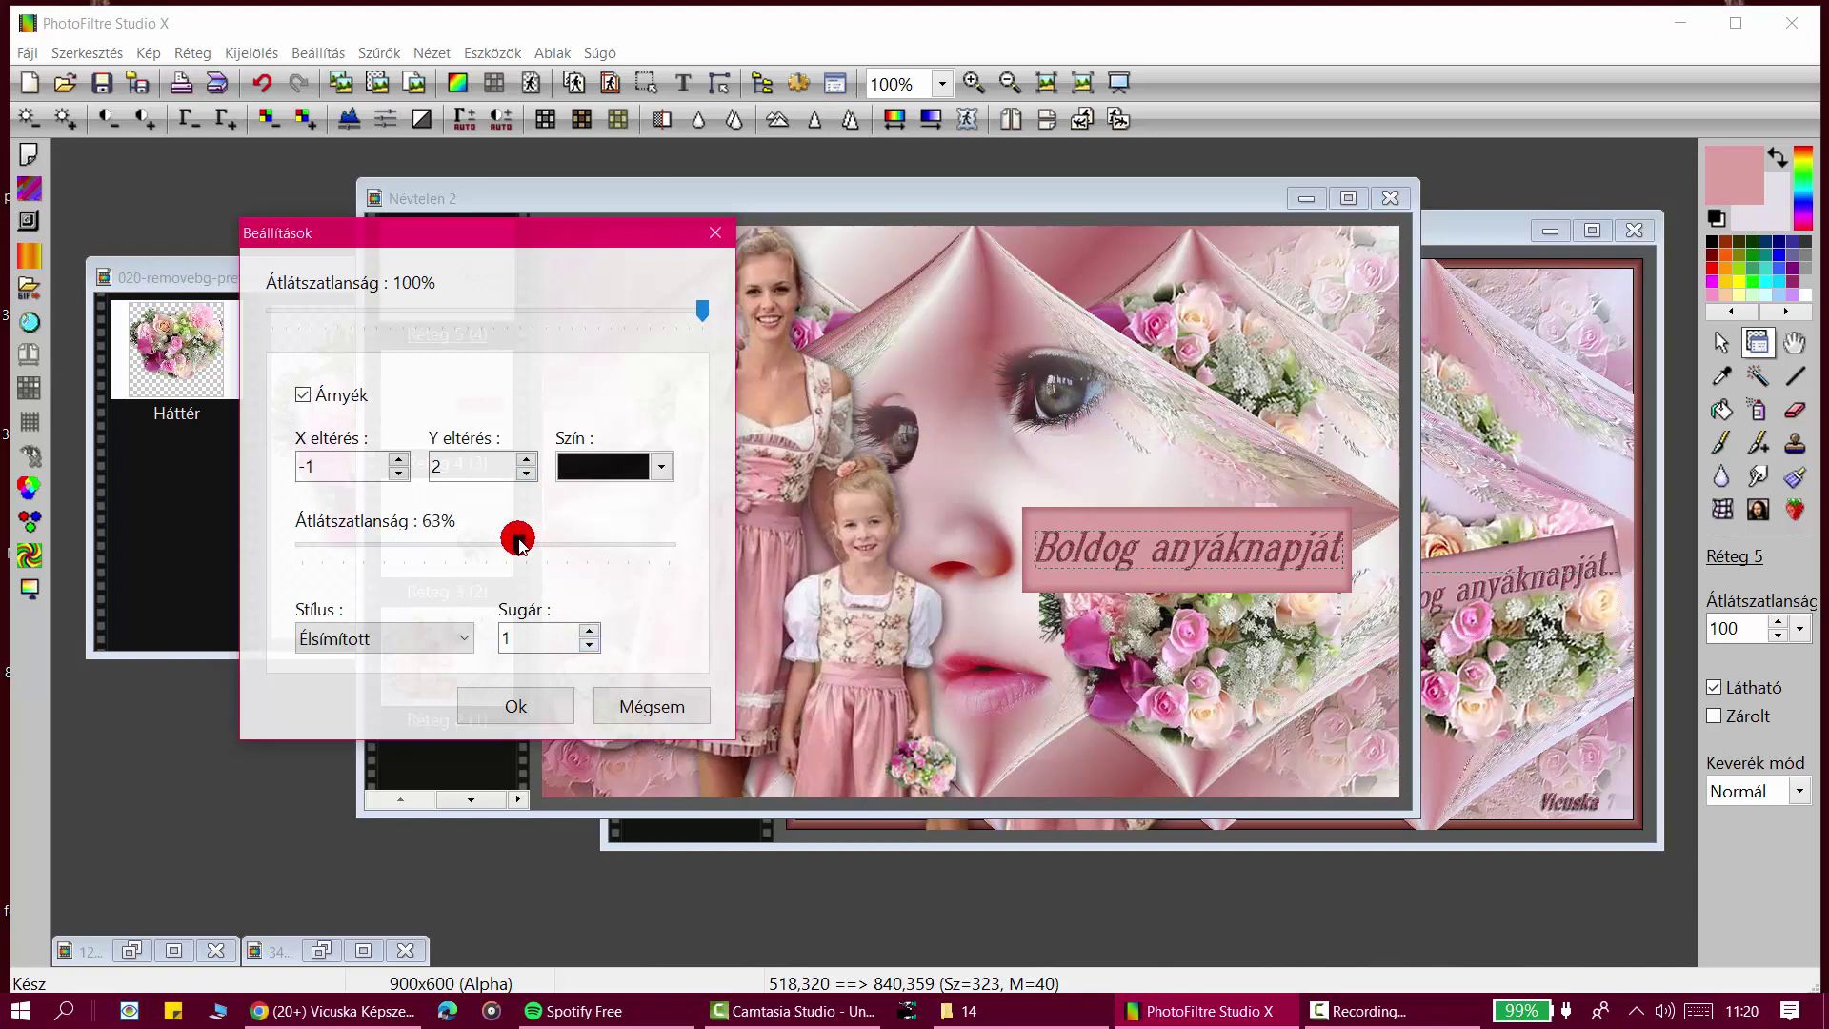
{"action": "left_click", "coordinate": [514, 705]}
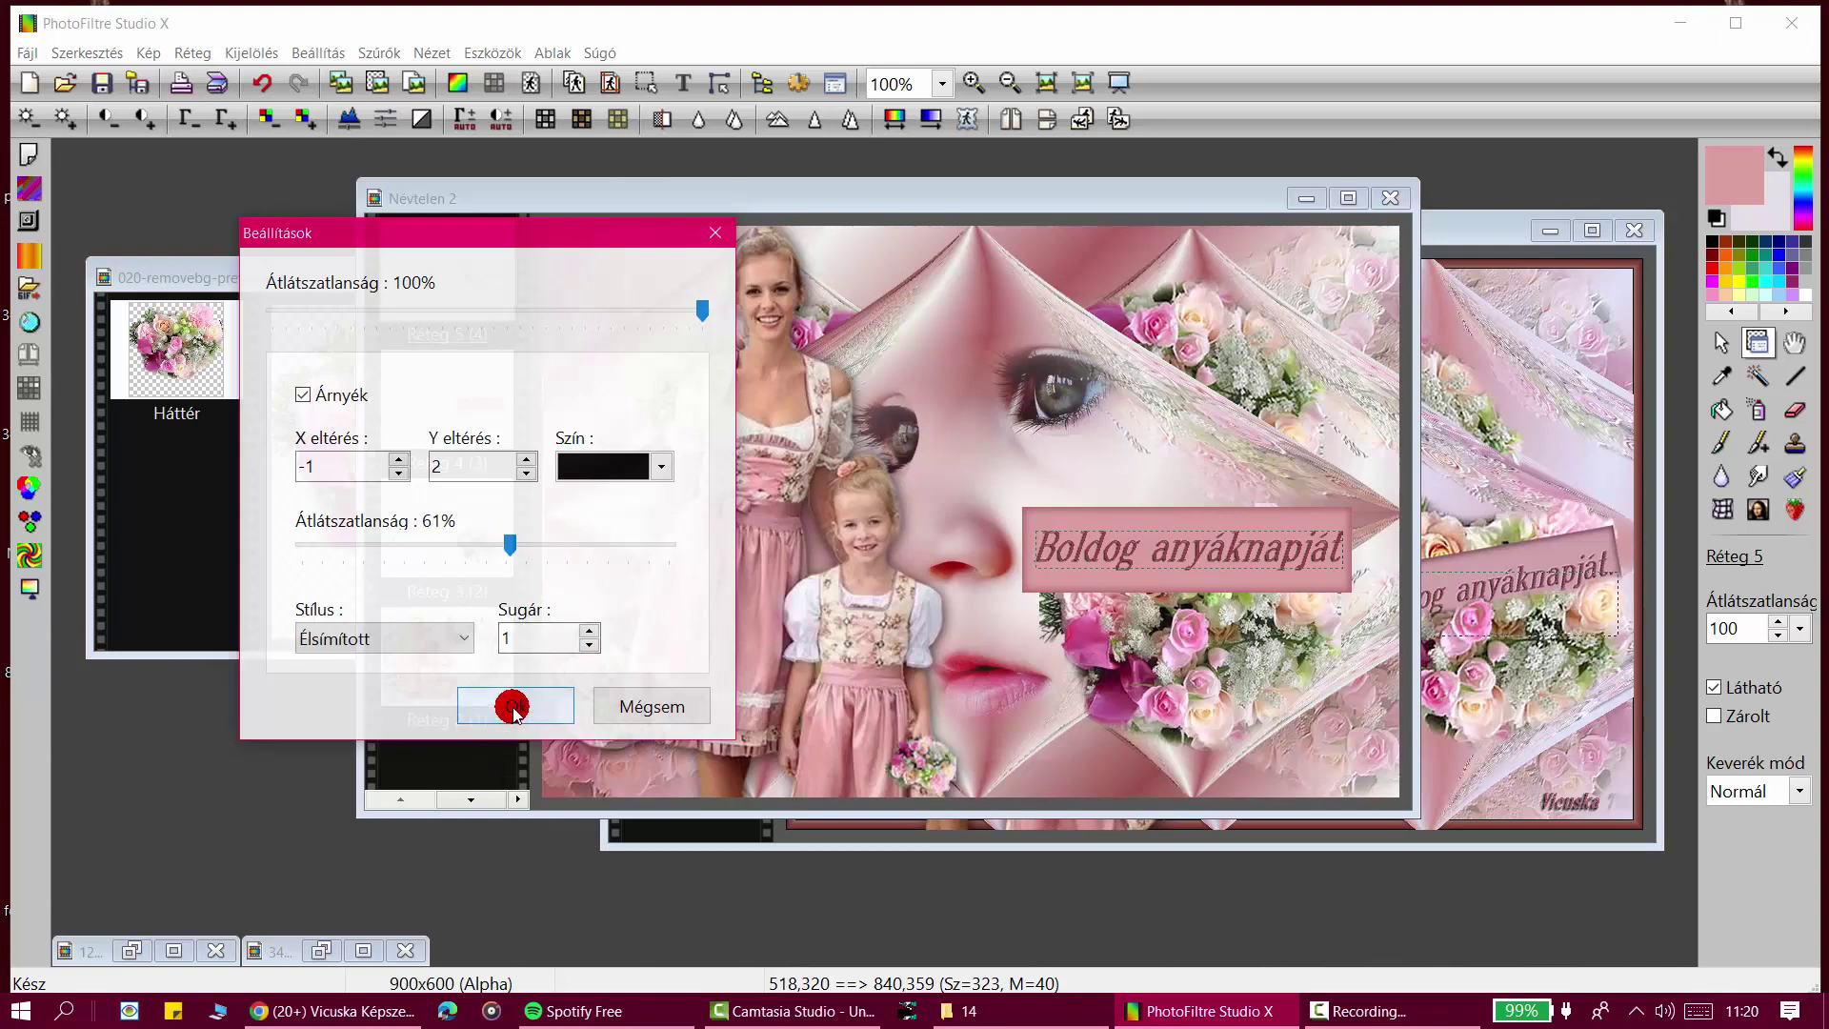
Step: Merge the caption lettering layer with the pink rectangle layer beneath it
{"action": "left_click", "coordinate": [448, 284]}
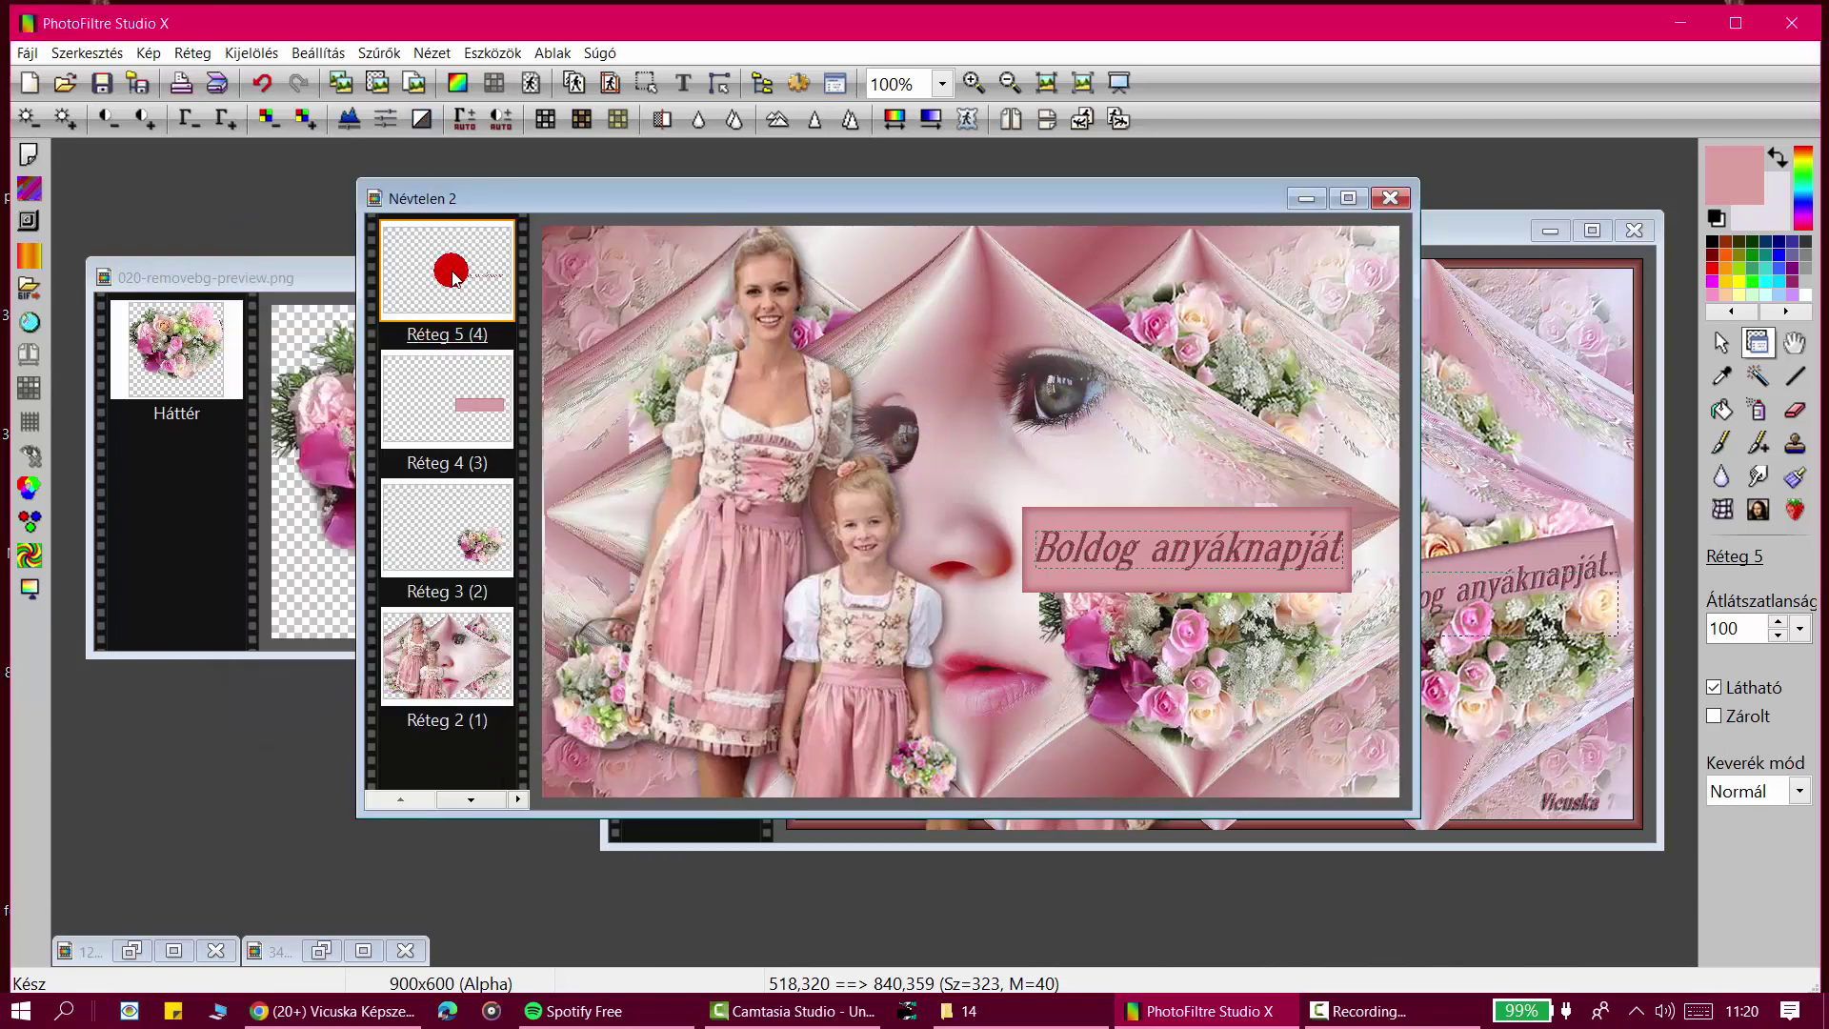
{"action": "right_click", "coordinate": [454, 278]}
{"action": "left_click", "coordinate": [515, 666]}
Step: Apply an emboss filter to the merged caption plate and move it about 94 px left and 53 px down
{"action": "left_click", "coordinate": [456, 282]}
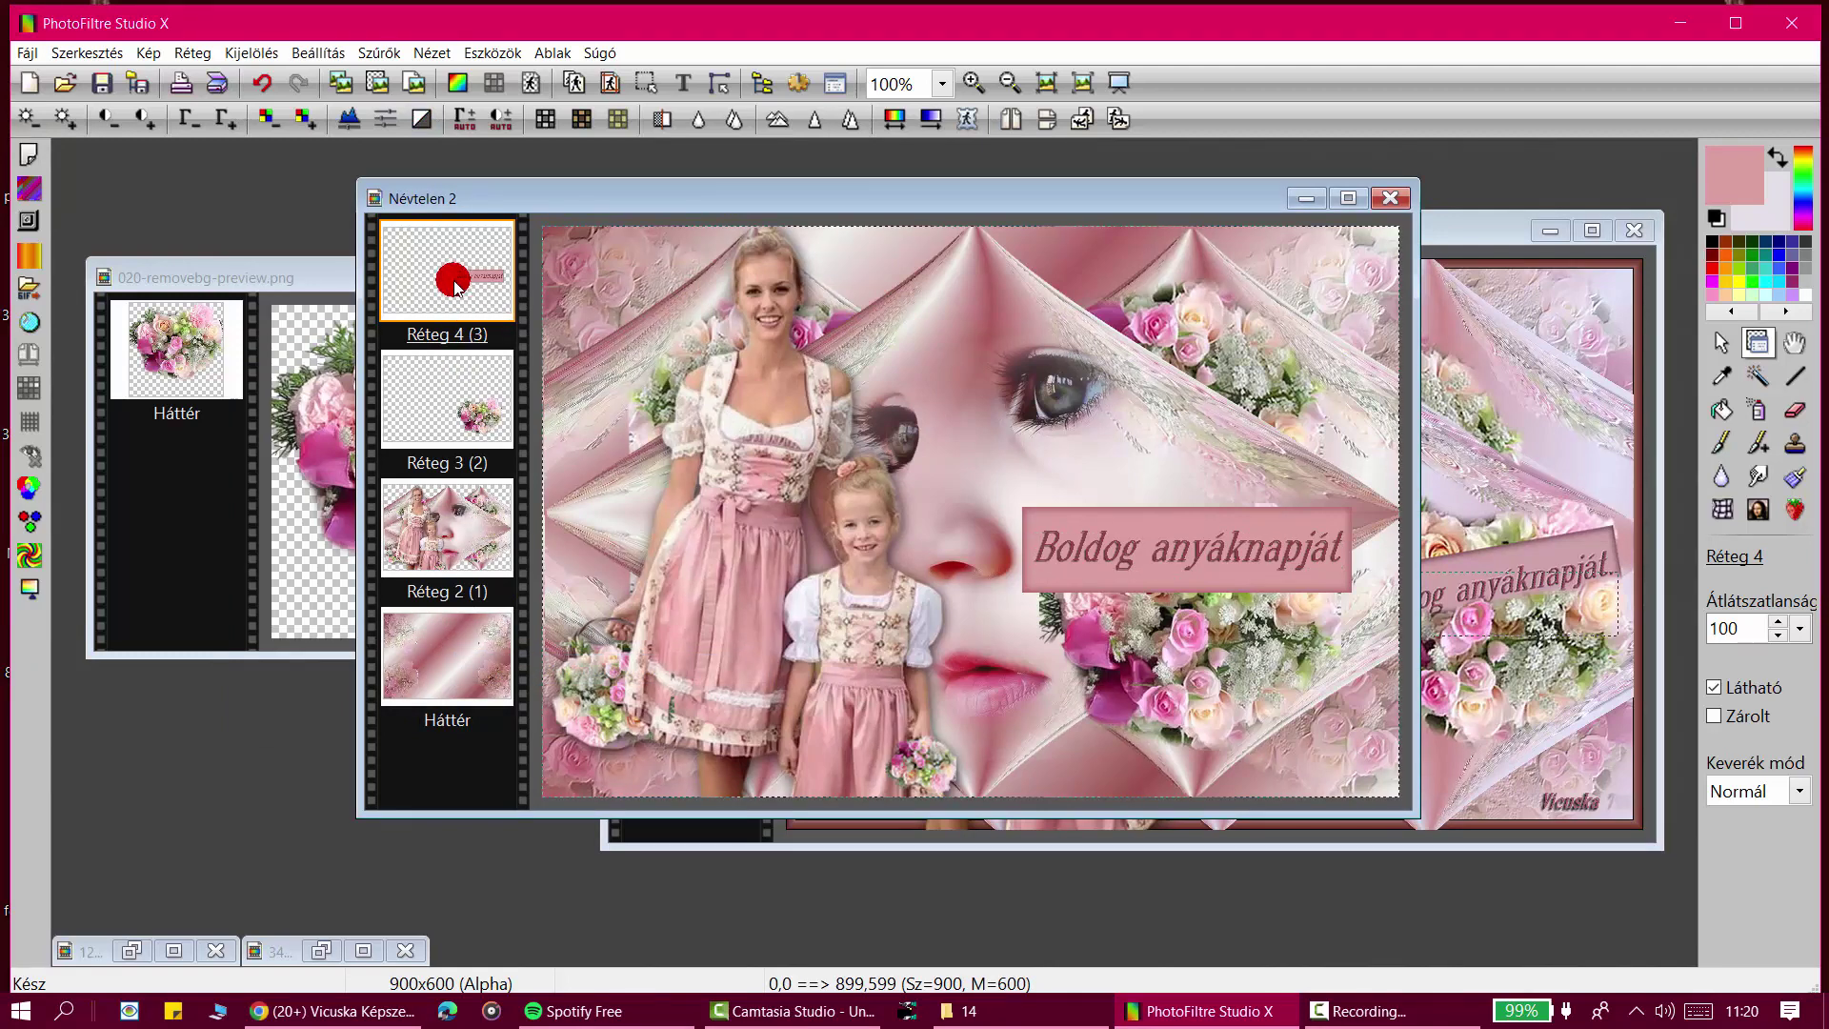
{"action": "left_click", "coordinate": [379, 53]}
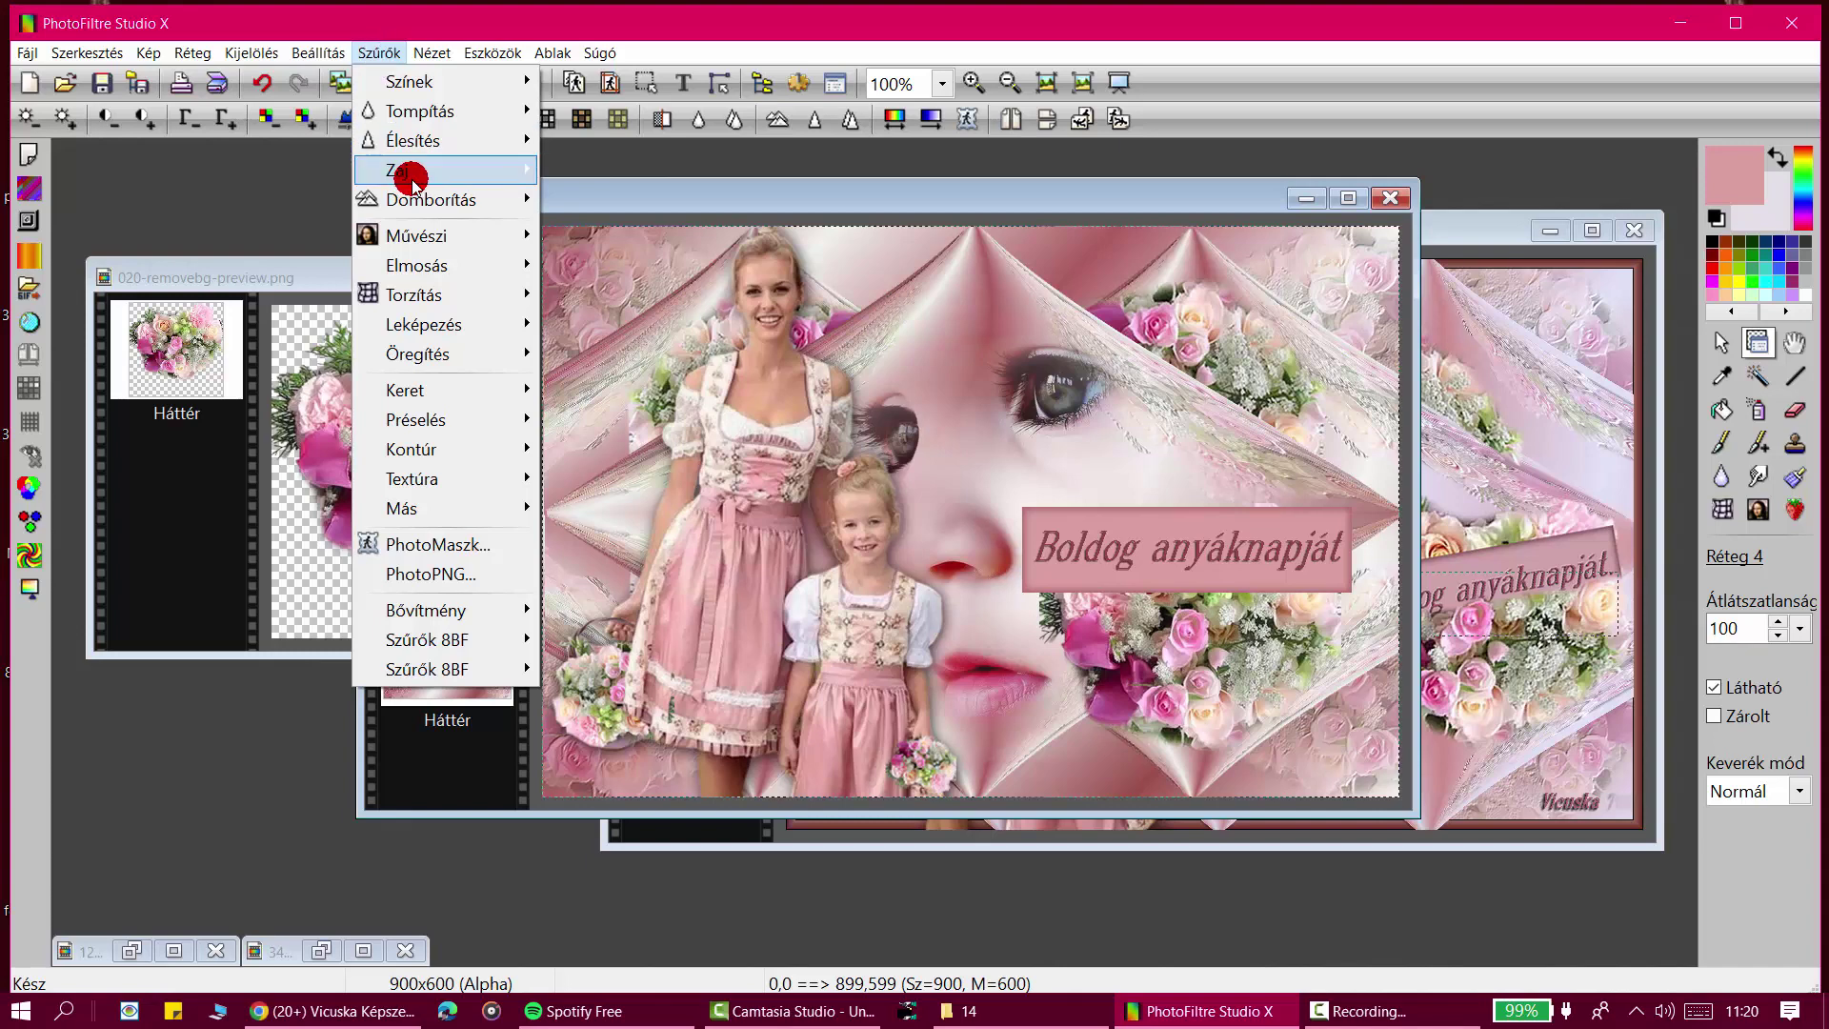
{"action": "mouse_move", "coordinate": [410, 199]}
{"action": "left_click", "coordinate": [672, 202]}
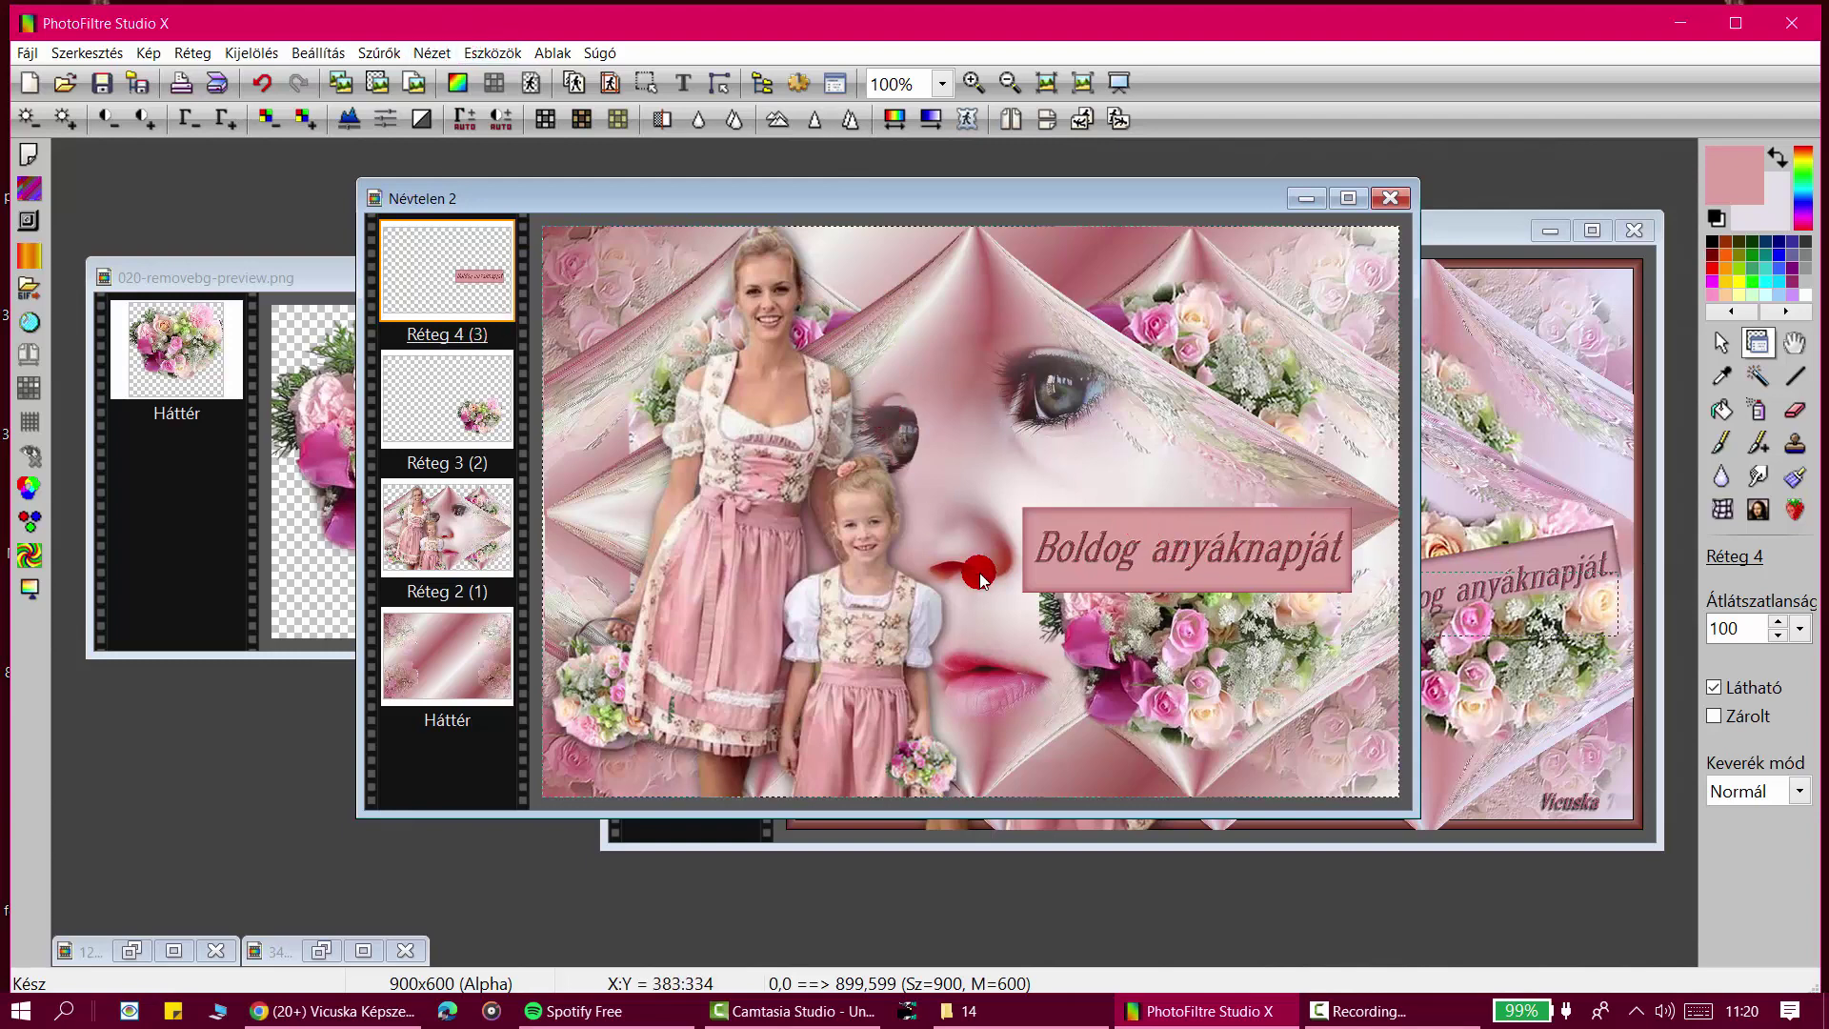
{"action": "left_click_drag", "start_coordinate": [1095, 512], "coordinate": [1002, 563]}
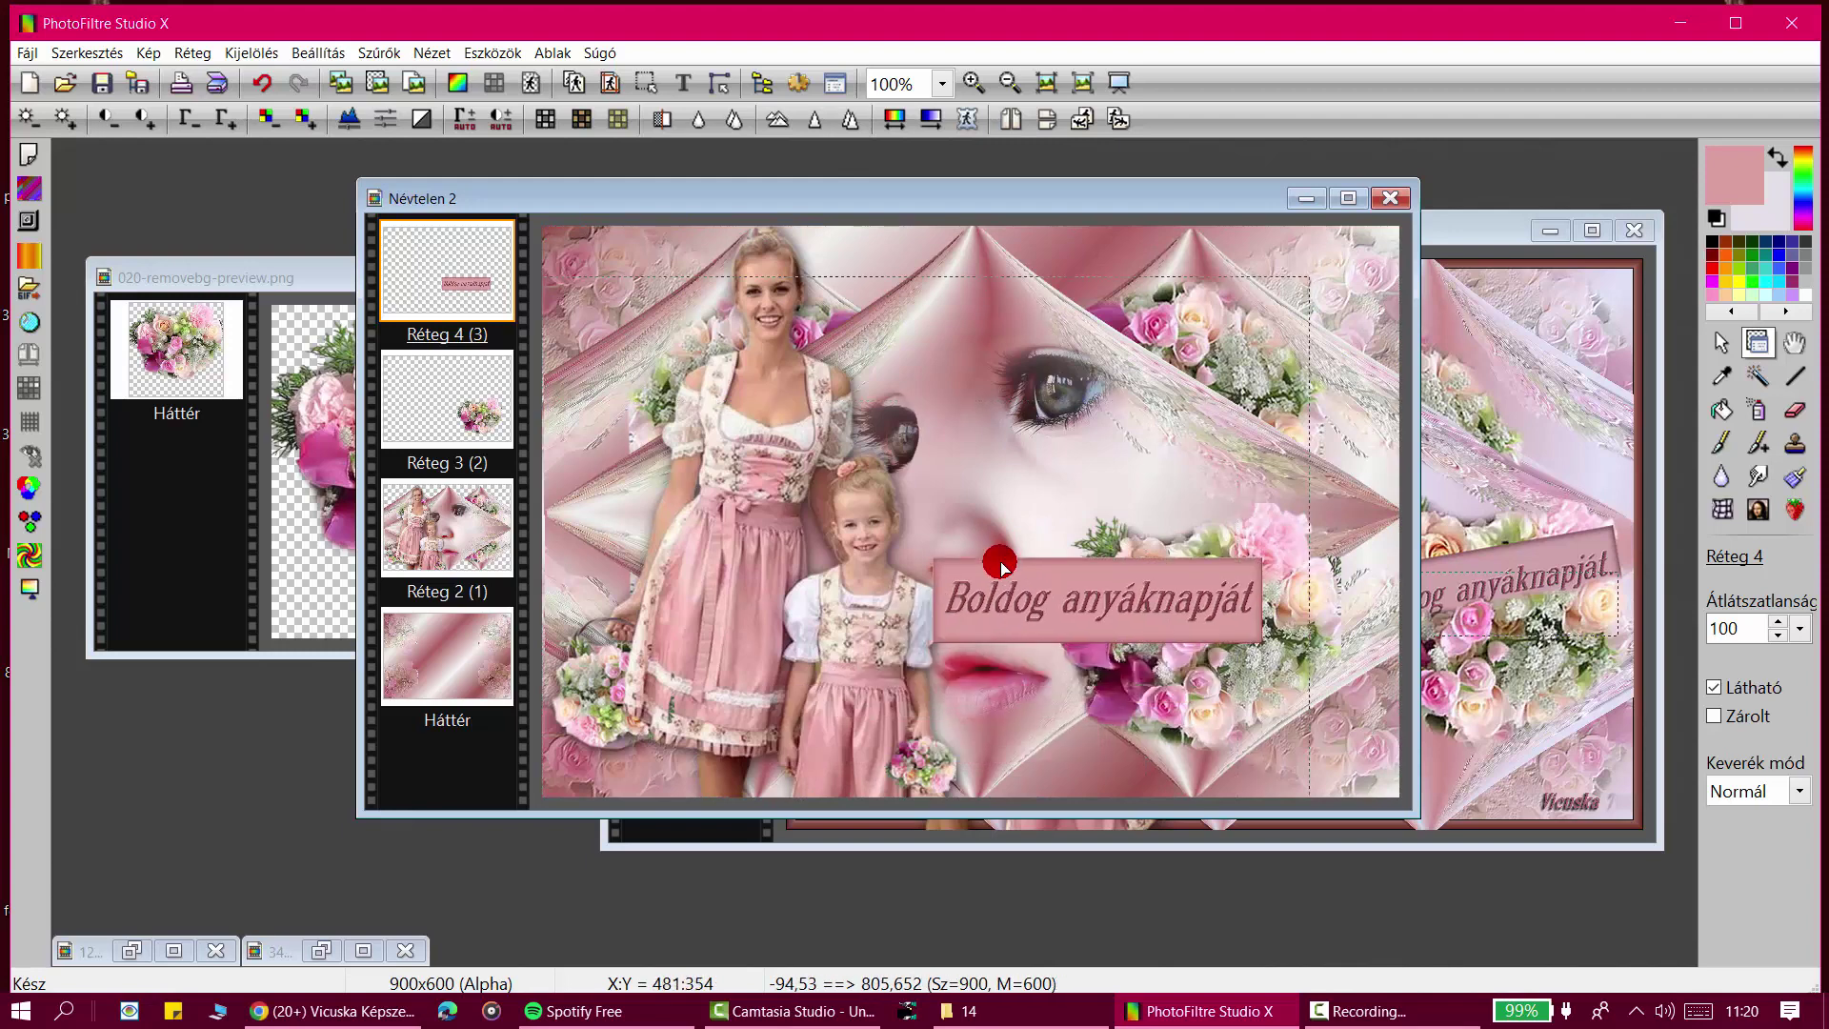
Step: Rotate the pink caption plate by -10° and scale it to 80%
{"action": "right_click", "coordinate": [1002, 563]}
{"action": "left_click", "coordinate": [1060, 286]}
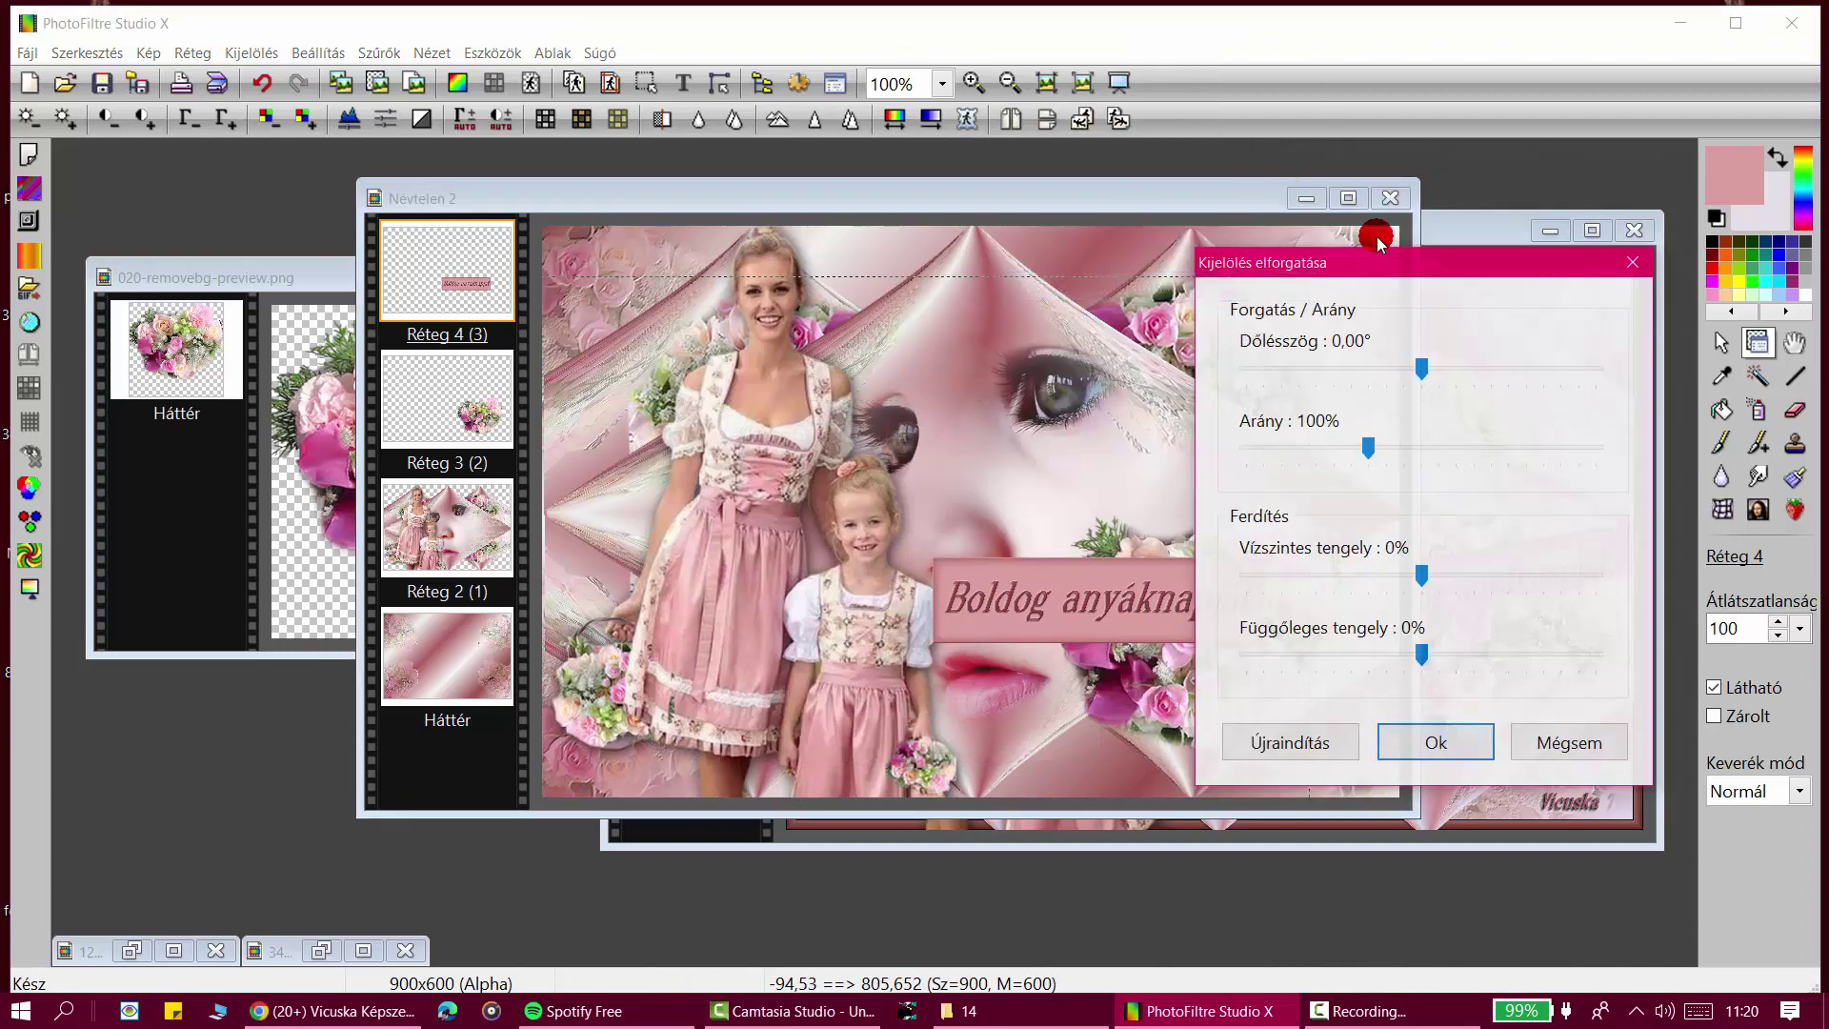
{"action": "left_click", "coordinate": [1391, 368]}
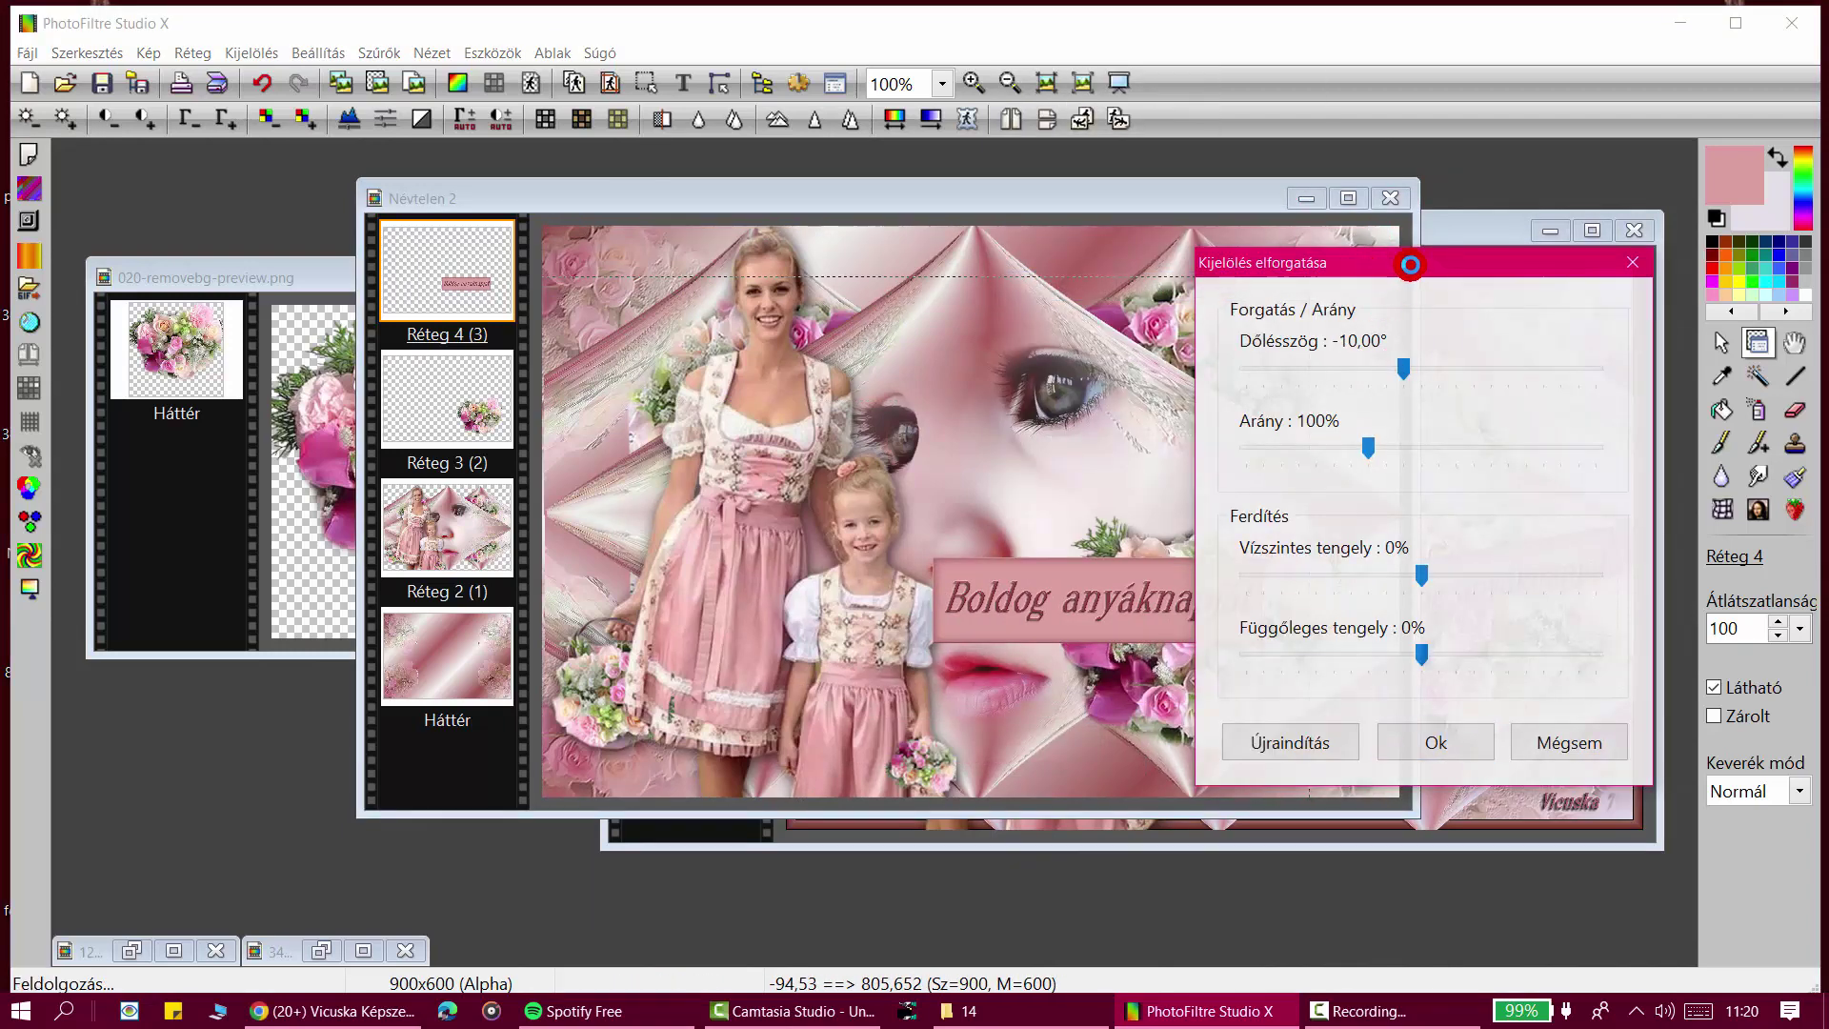
{"action": "left_click_drag", "start_coordinate": [1408, 263], "coordinate": [573, 274]}
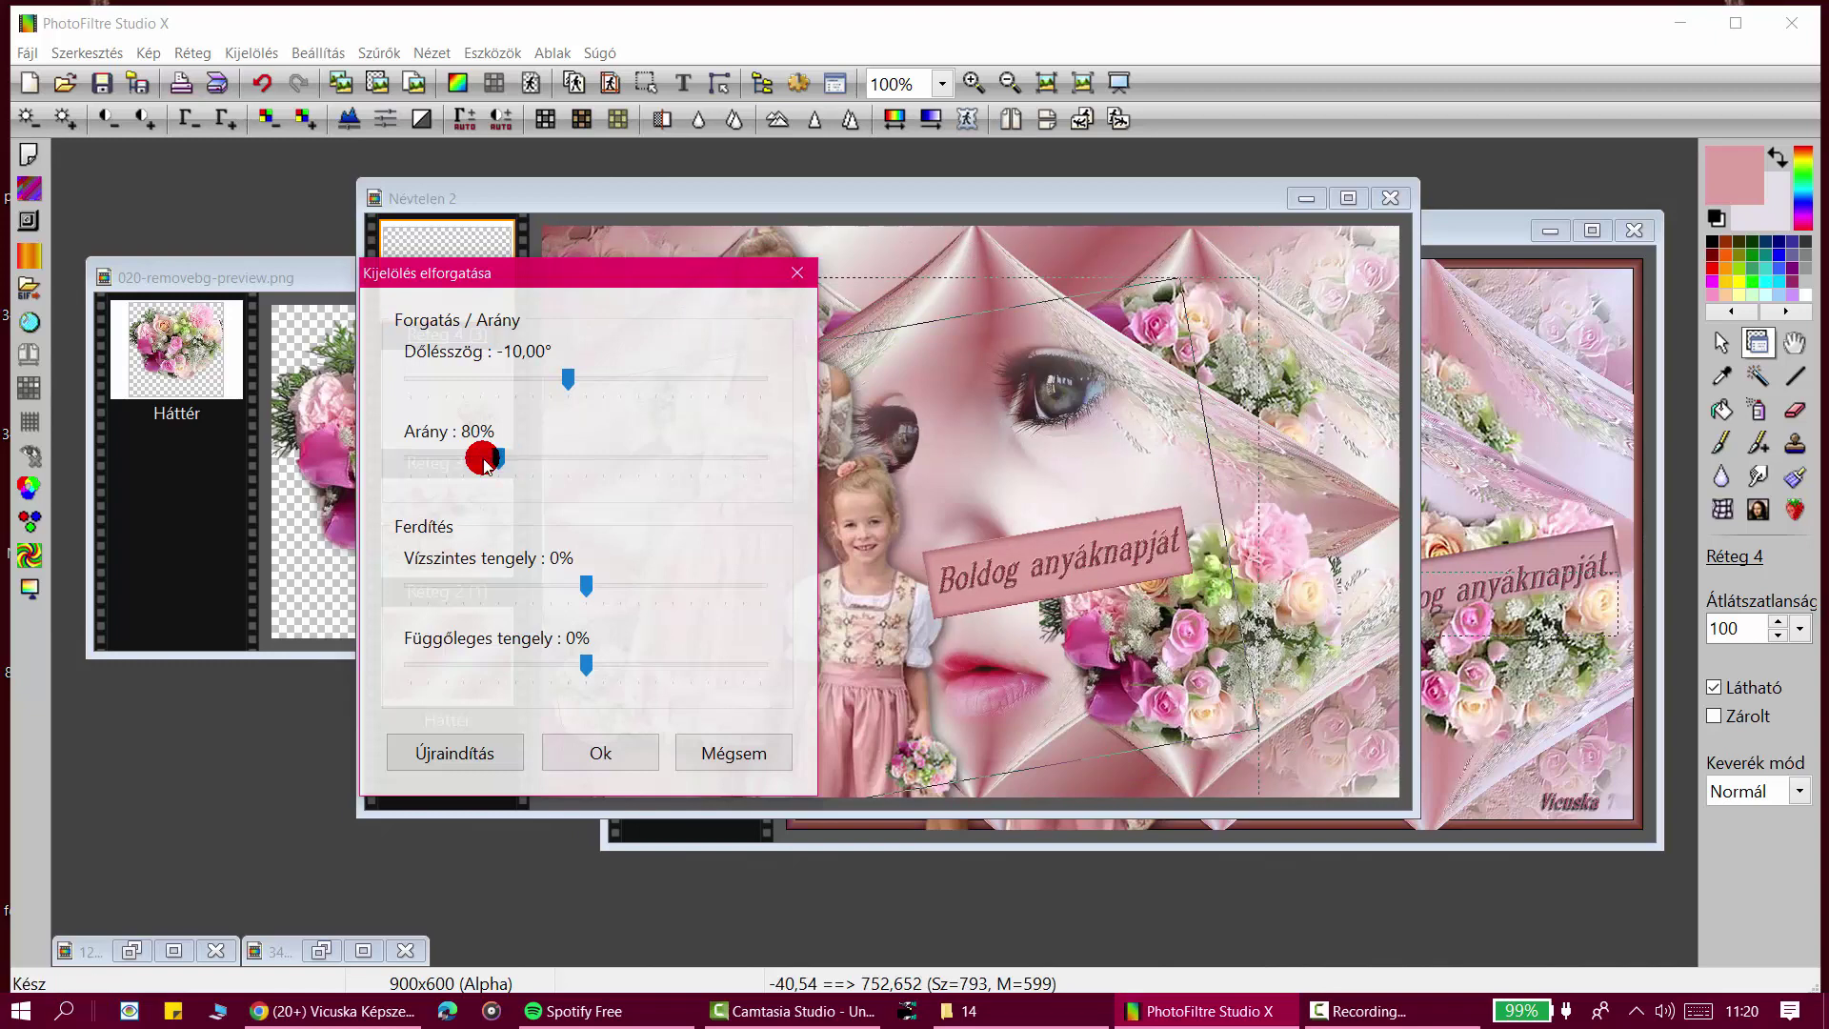
{"action": "left_click", "coordinate": [605, 762]}
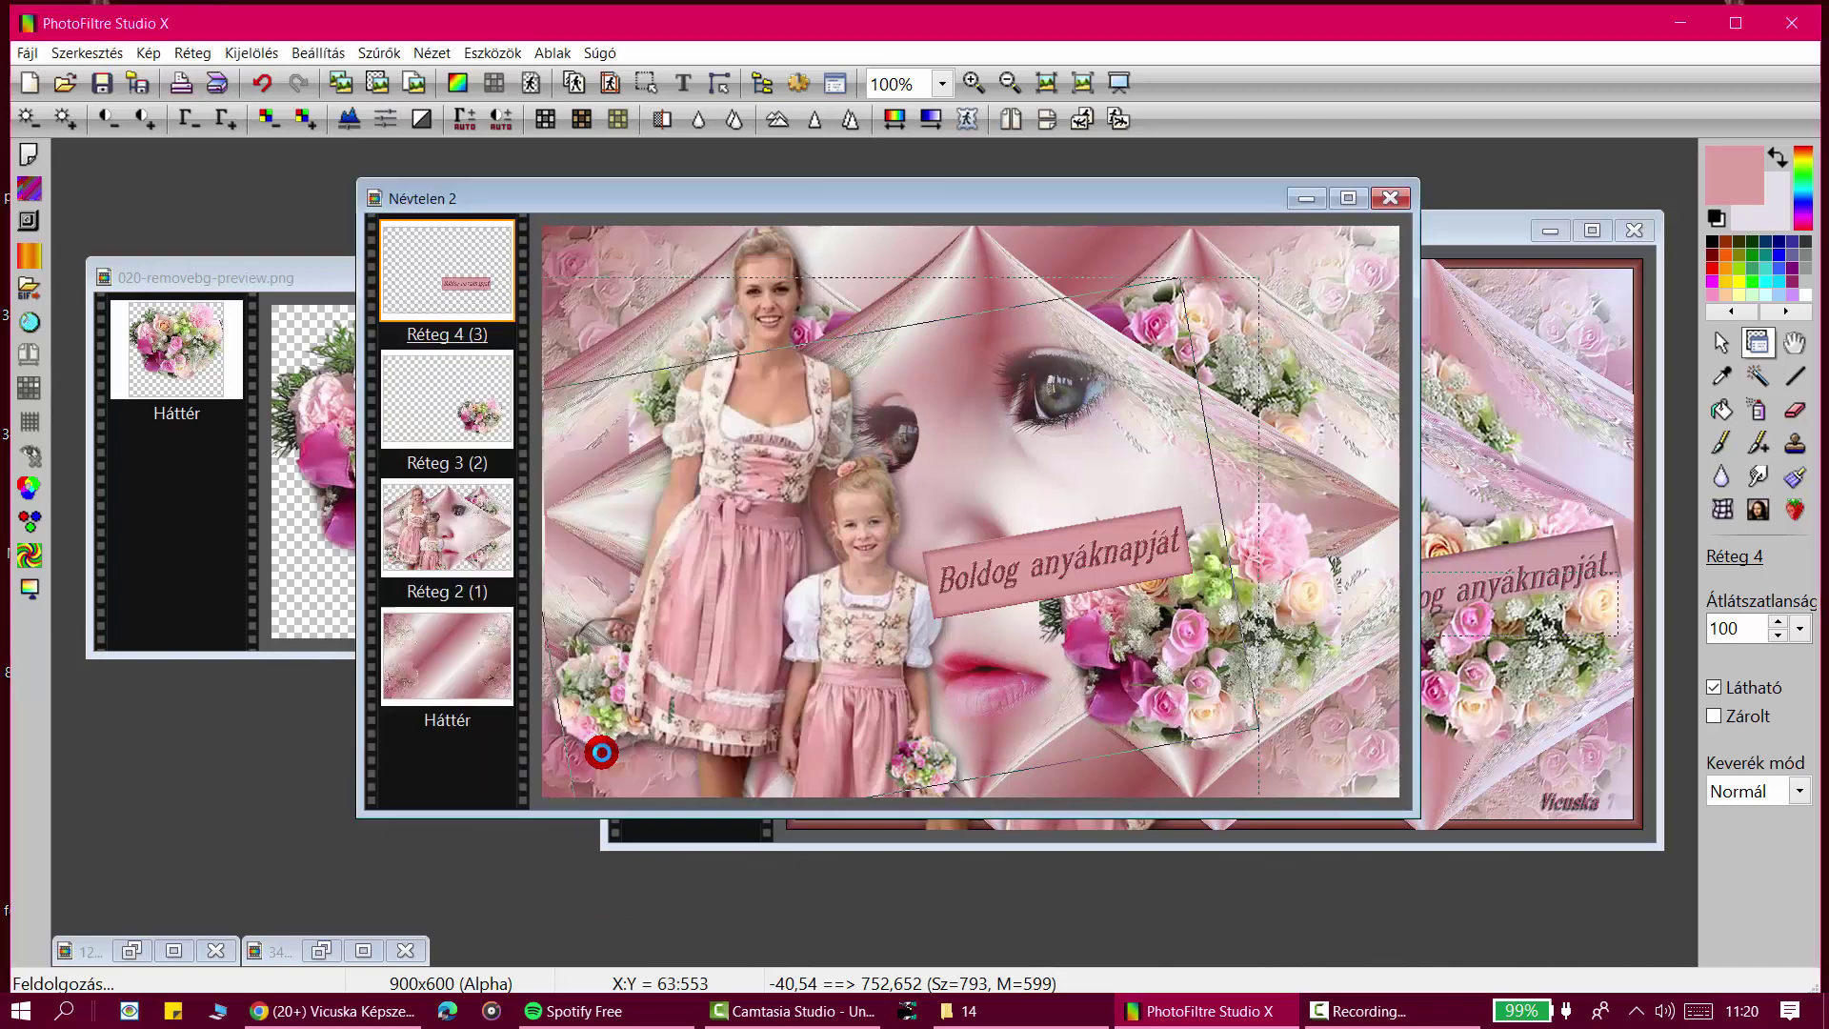
Step: Move the tilted caption plate about 141 px right and 35 px down onto the large bouquet, matching the reference picture
{"action": "left_click_drag", "start_coordinate": [996, 614], "coordinate": [1168, 612]}
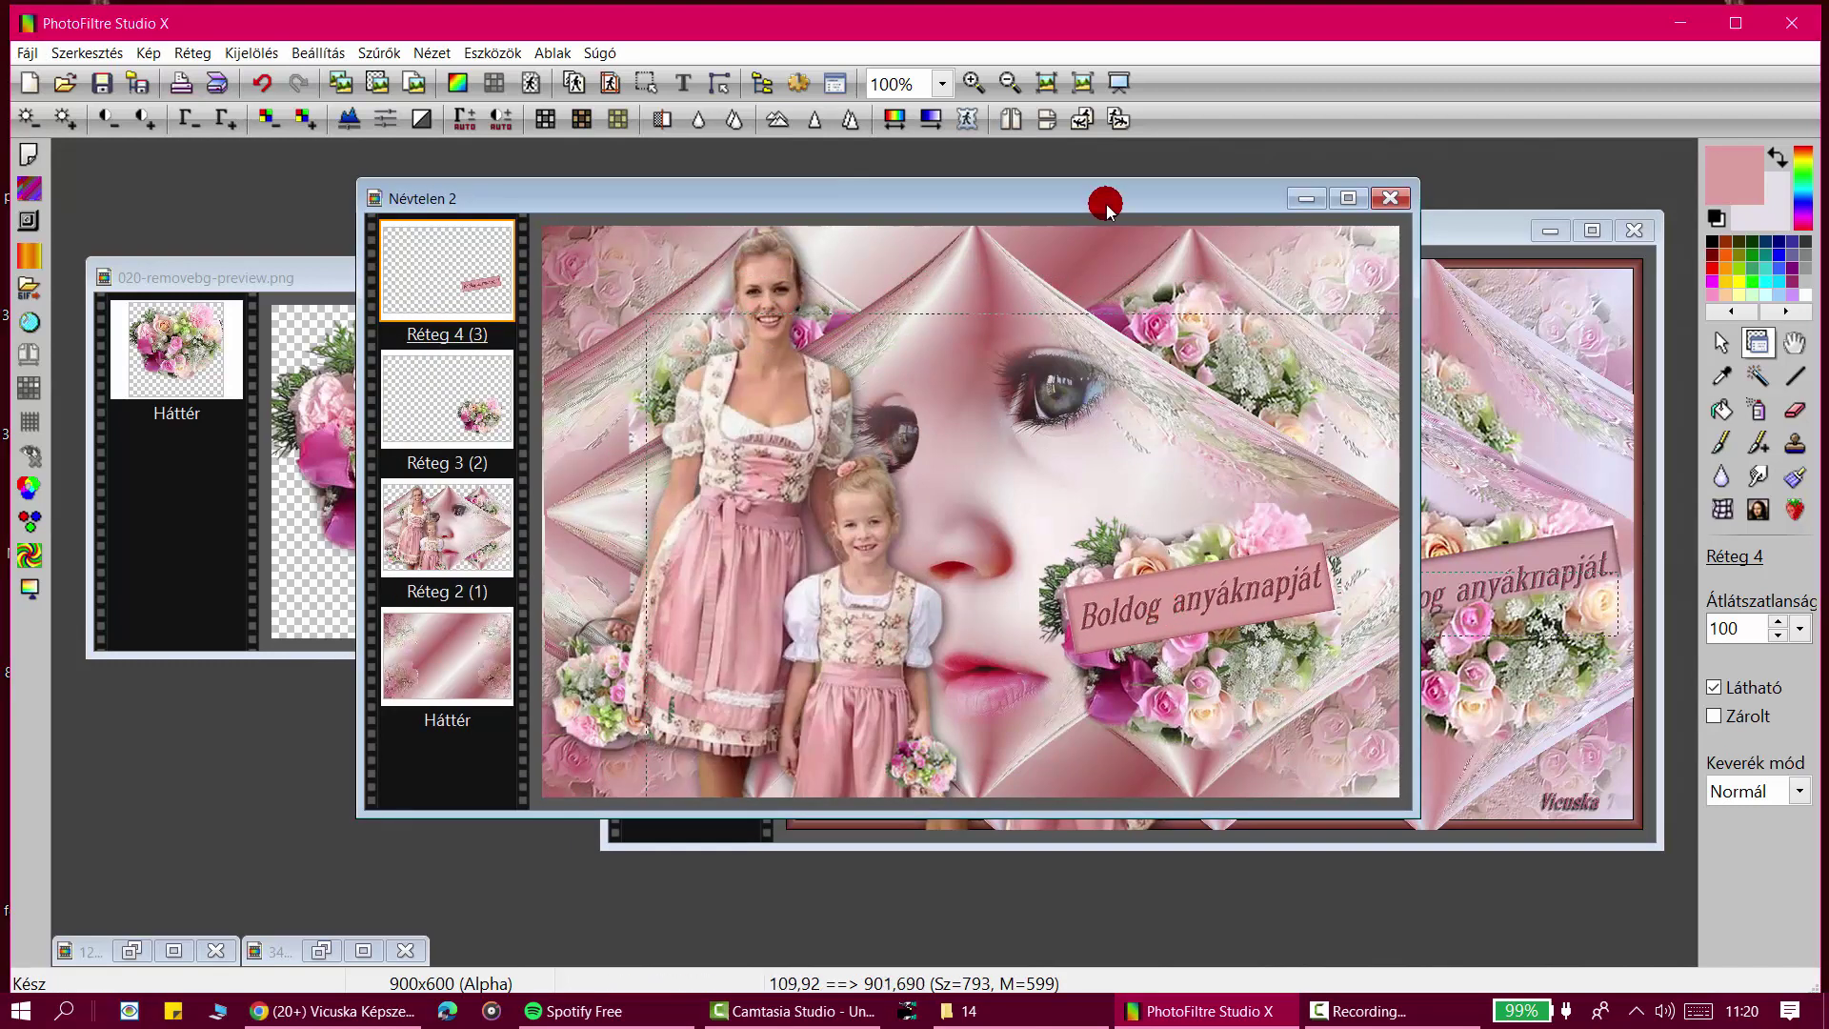
{"action": "left_click_drag", "start_coordinate": [1101, 197], "coordinate": [779, 234]}
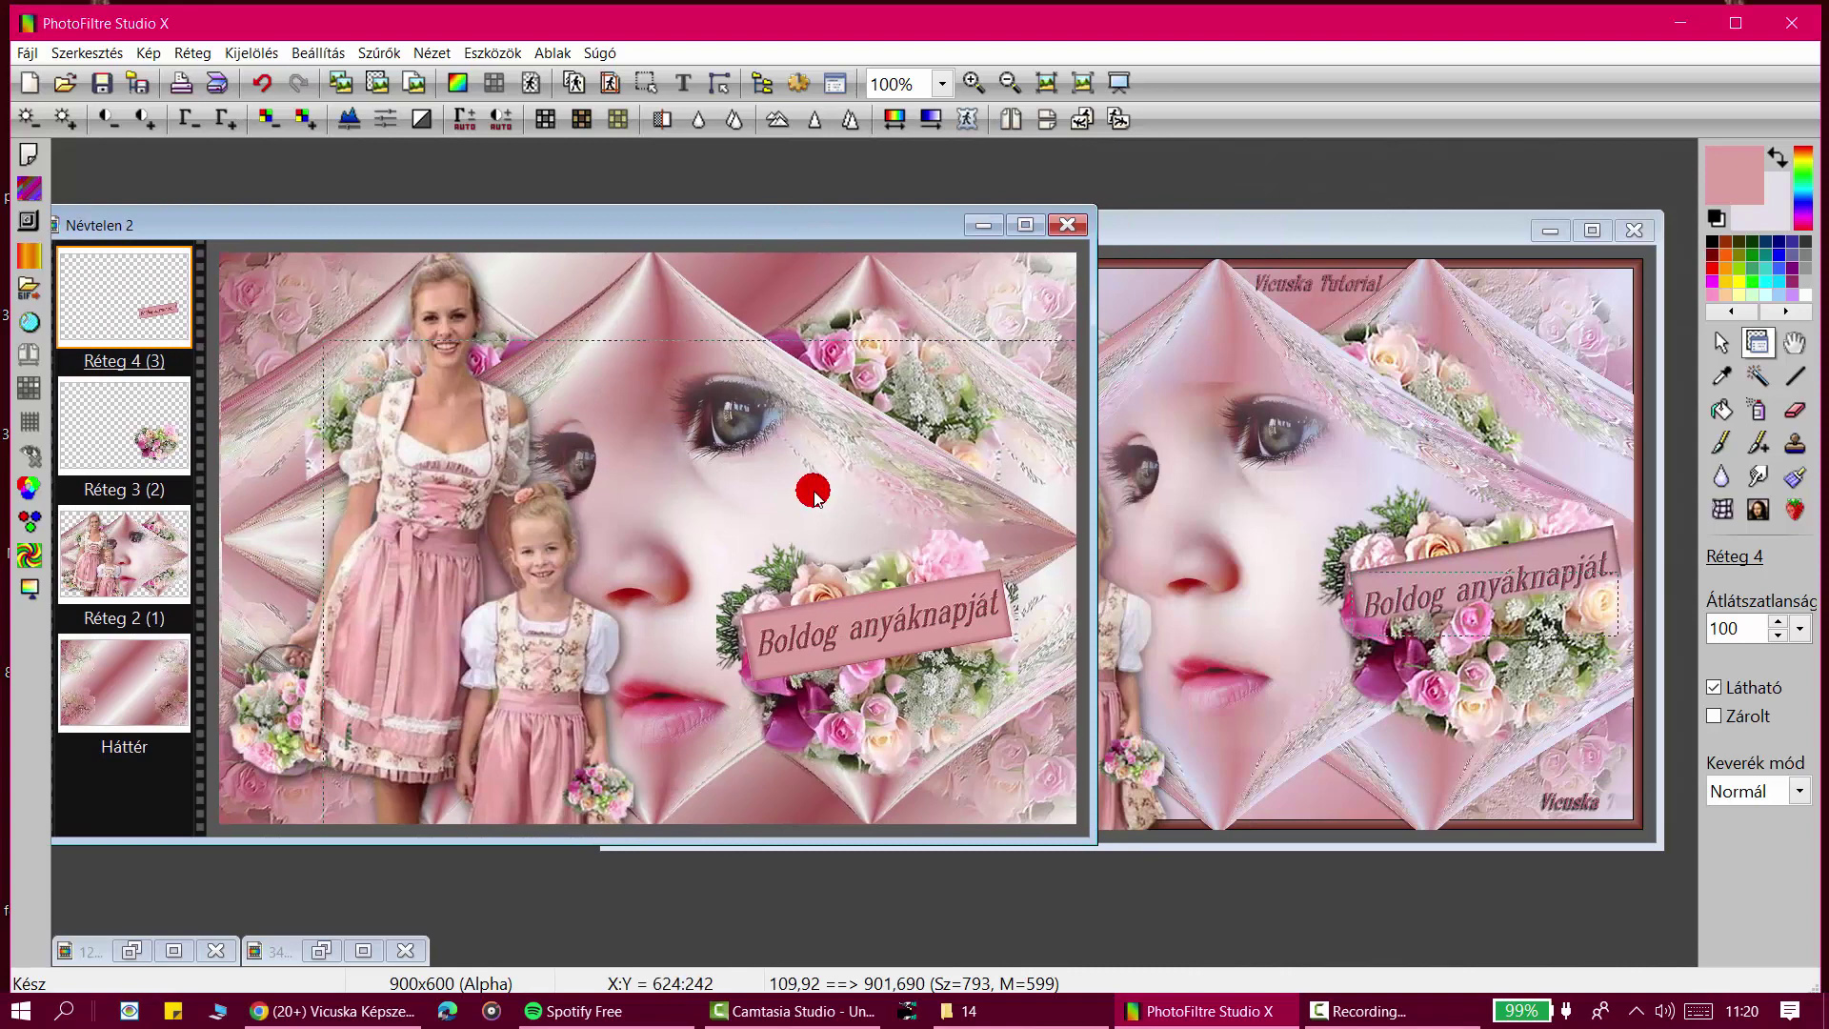
{"action": "left_click_drag", "start_coordinate": [852, 666], "coordinate": [836, 644]}
Step: Erase the caption plate where the bouquet's roses should overlap it, using a soft eraser at sizes 50 and 30 with inverse selection off
{"action": "left_click", "coordinate": [1762, 486]}
{"action": "left_click", "coordinate": [1794, 409]}
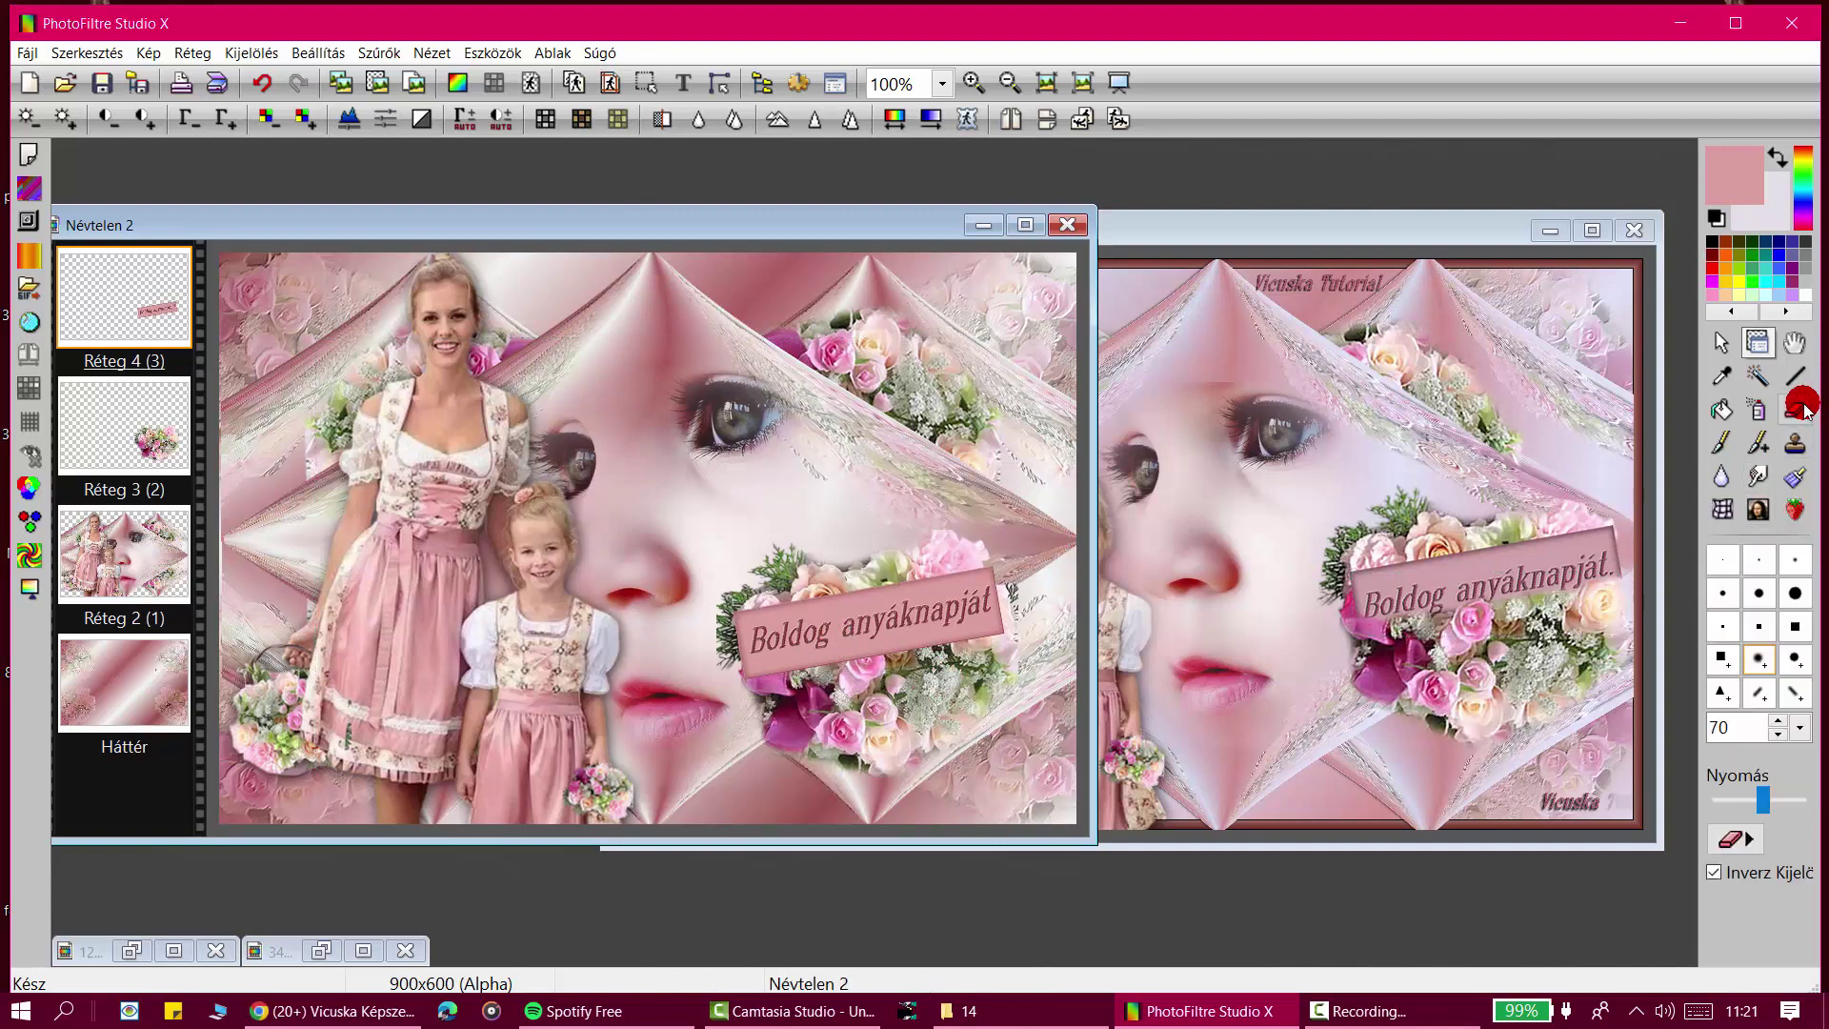
{"action": "left_click", "coordinate": [1714, 873]}
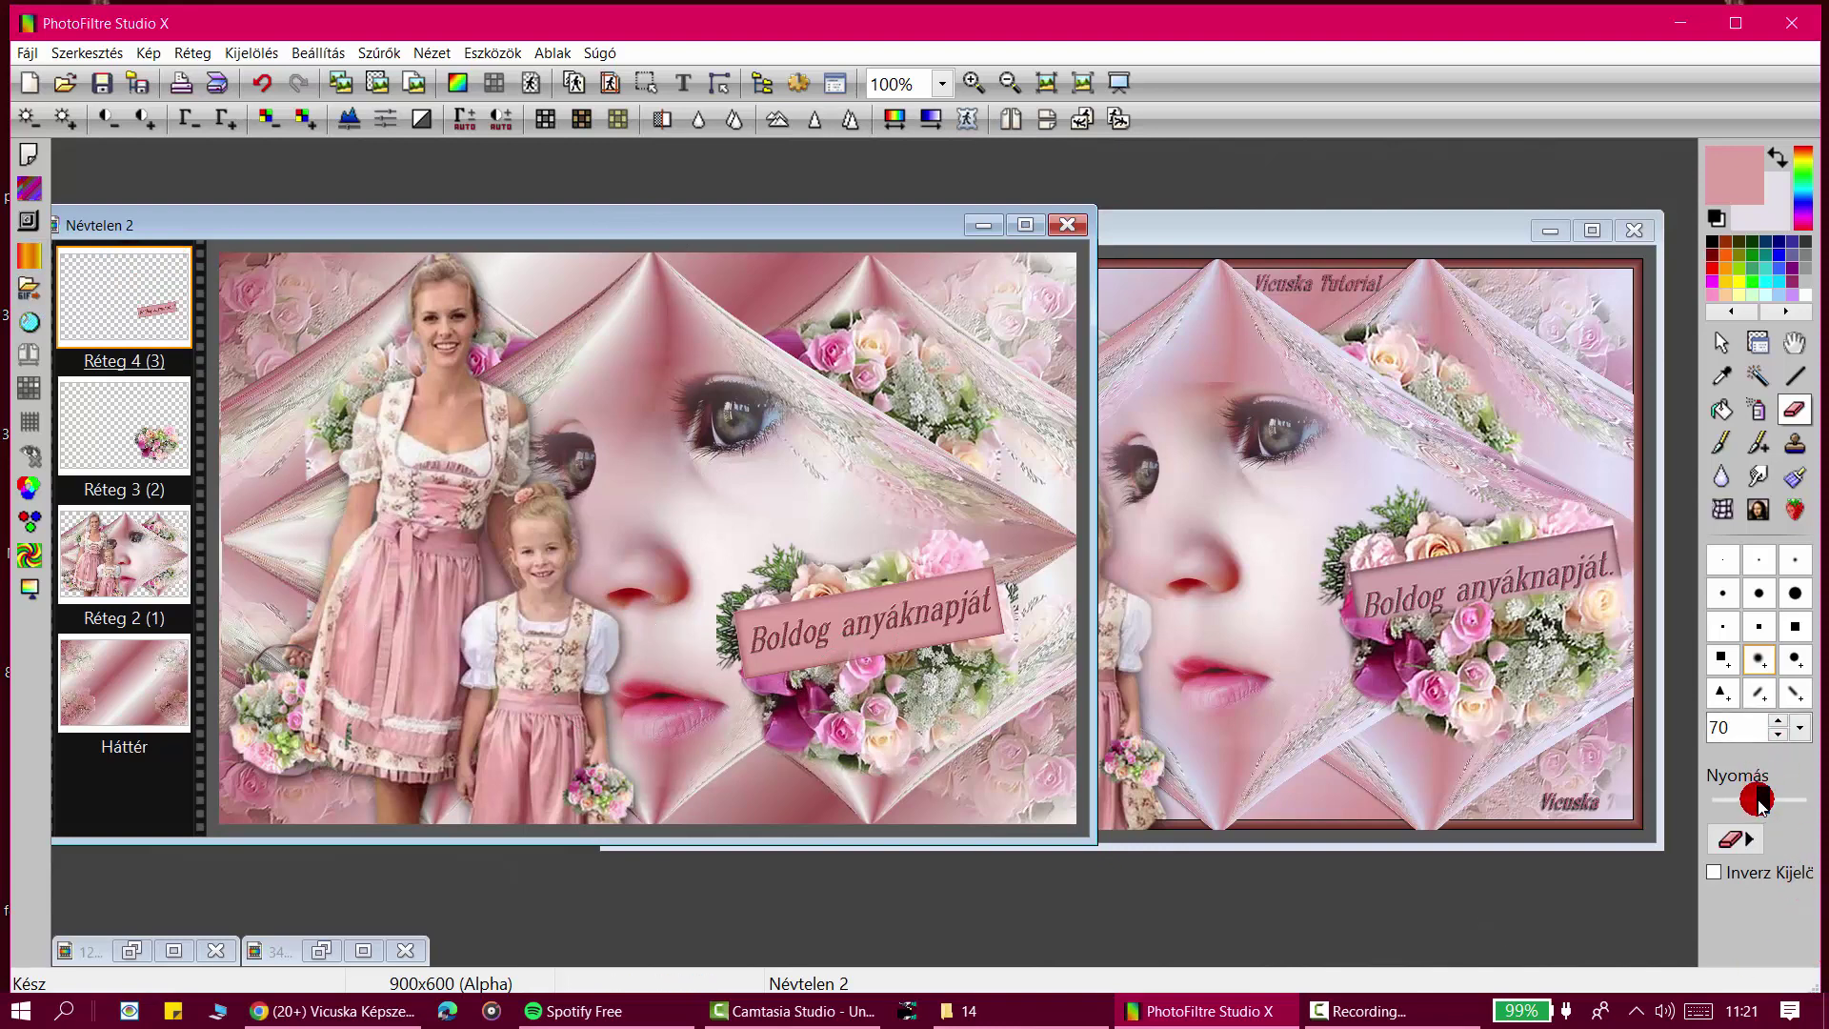
{"action": "left_click", "coordinate": [1799, 728]}
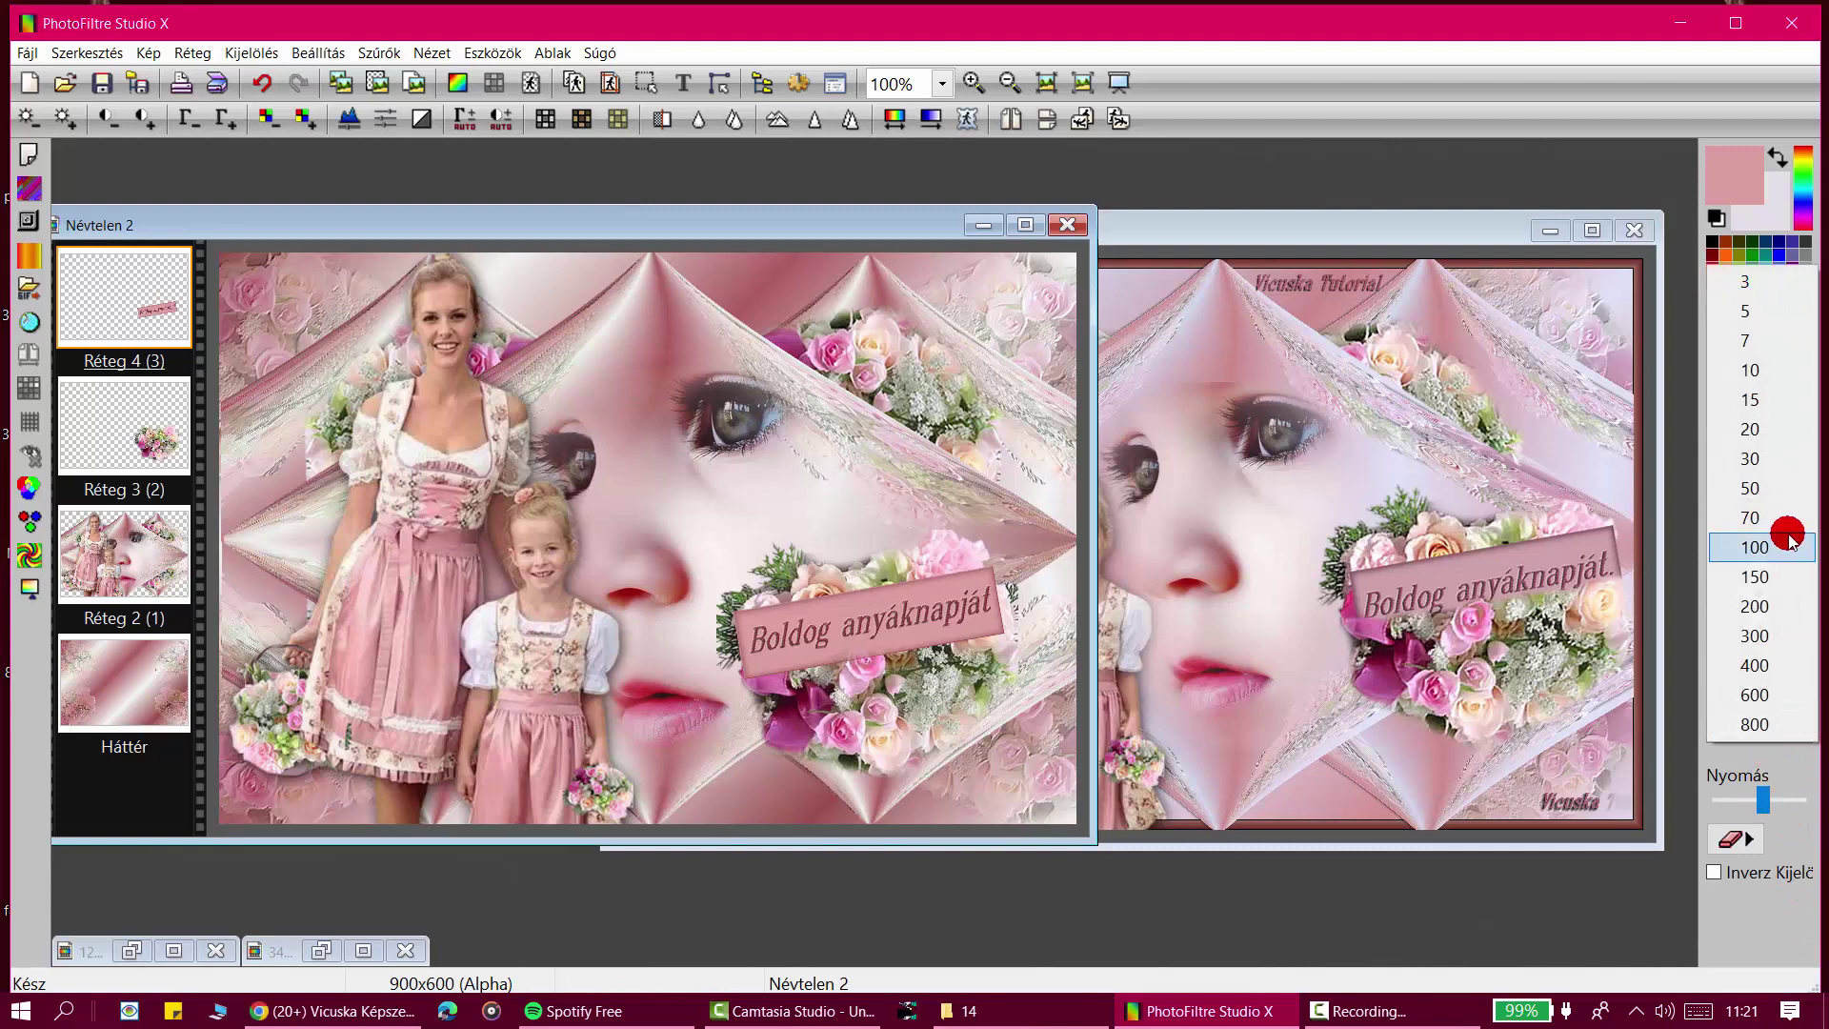
{"action": "left_click", "coordinate": [1765, 490]}
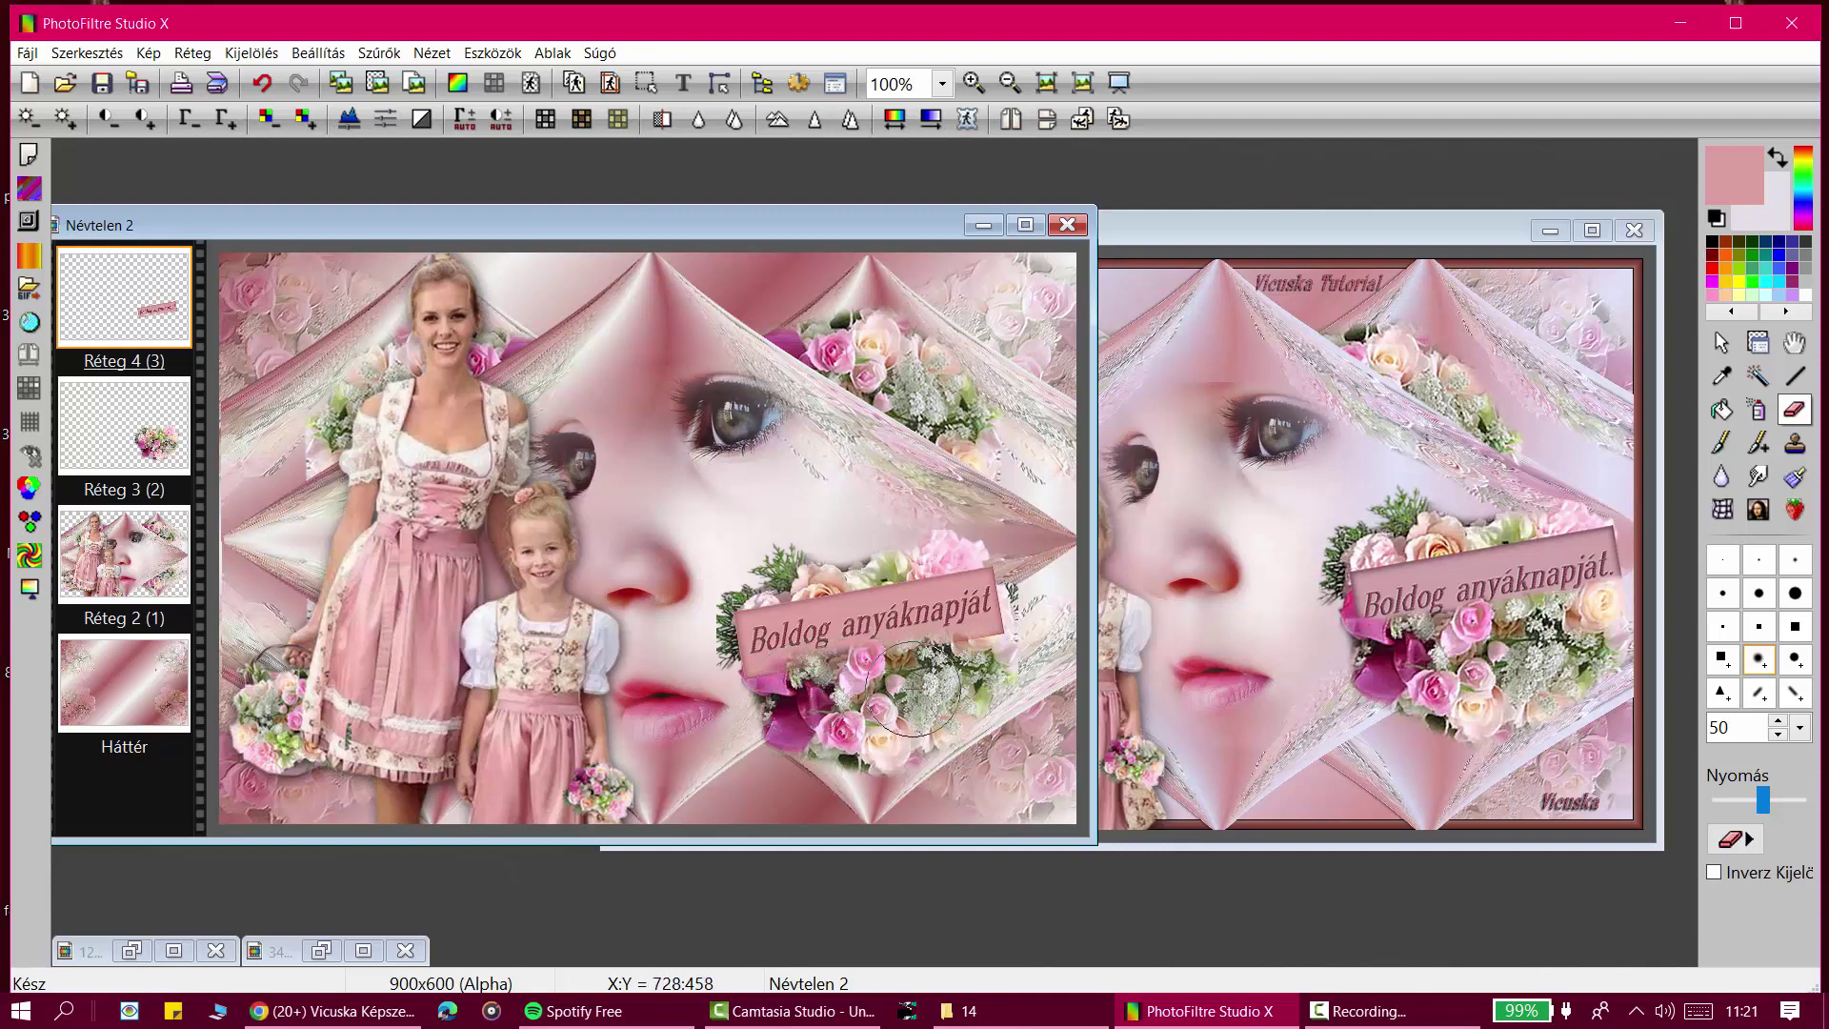
{"action": "left_click", "coordinate": [1800, 729]}
{"action": "left_click", "coordinate": [1747, 461]}
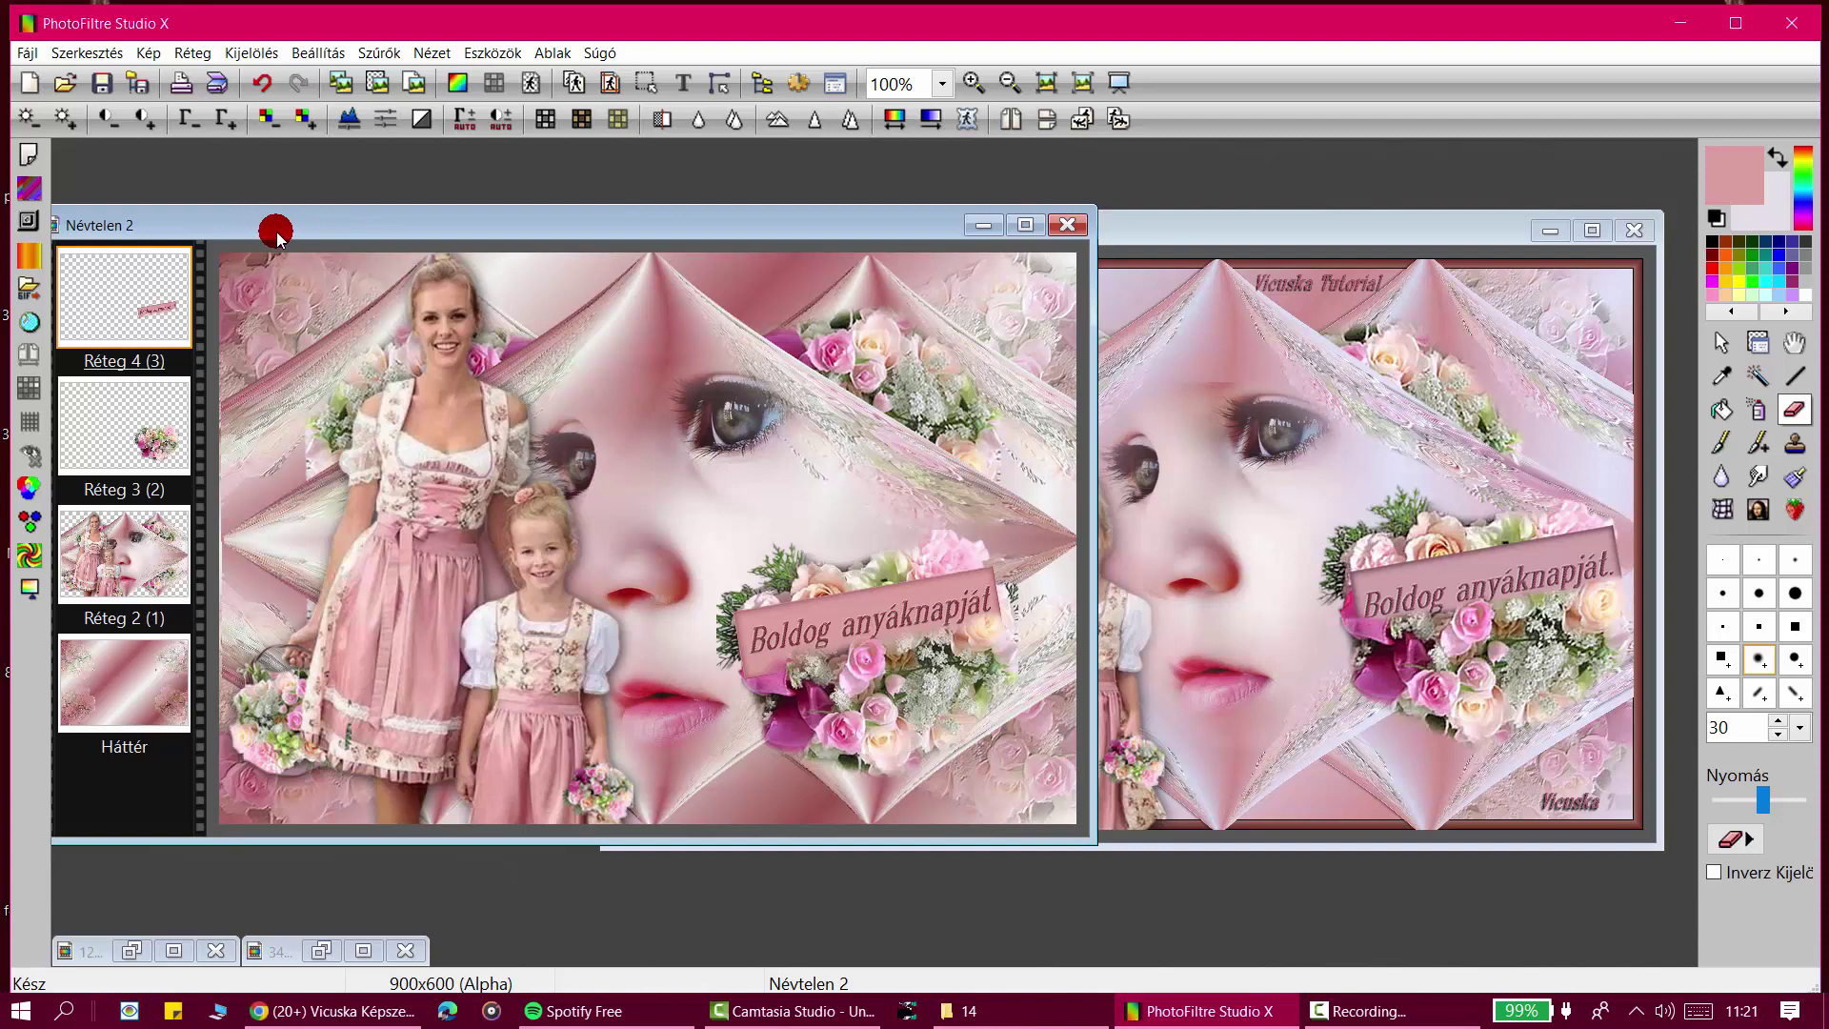
Step: Merge the caption plate layer into the bouquet layer, and merge that into the figures layer Réteg 2
{"action": "left_click_drag", "start_coordinate": [277, 236], "coordinate": [460, 245]}
{"action": "right_click", "coordinate": [357, 304]}
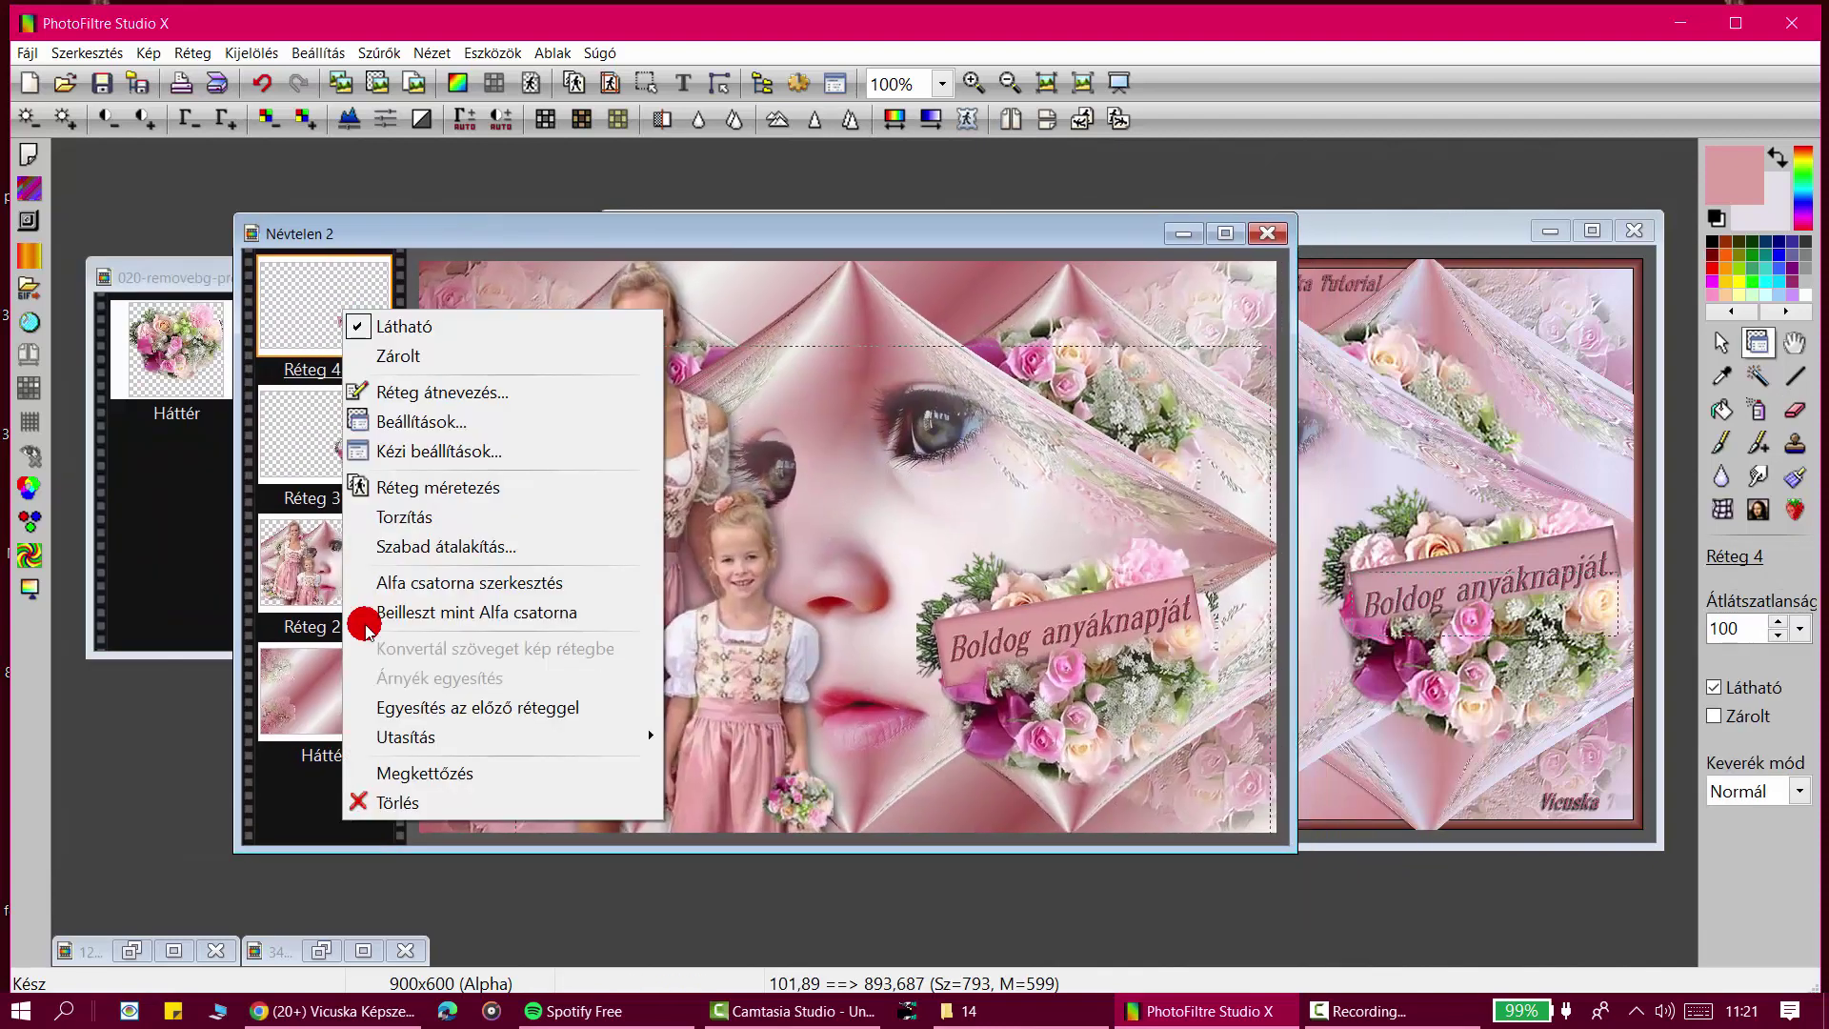
{"action": "left_click", "coordinate": [391, 707]}
{"action": "right_click", "coordinate": [346, 279]}
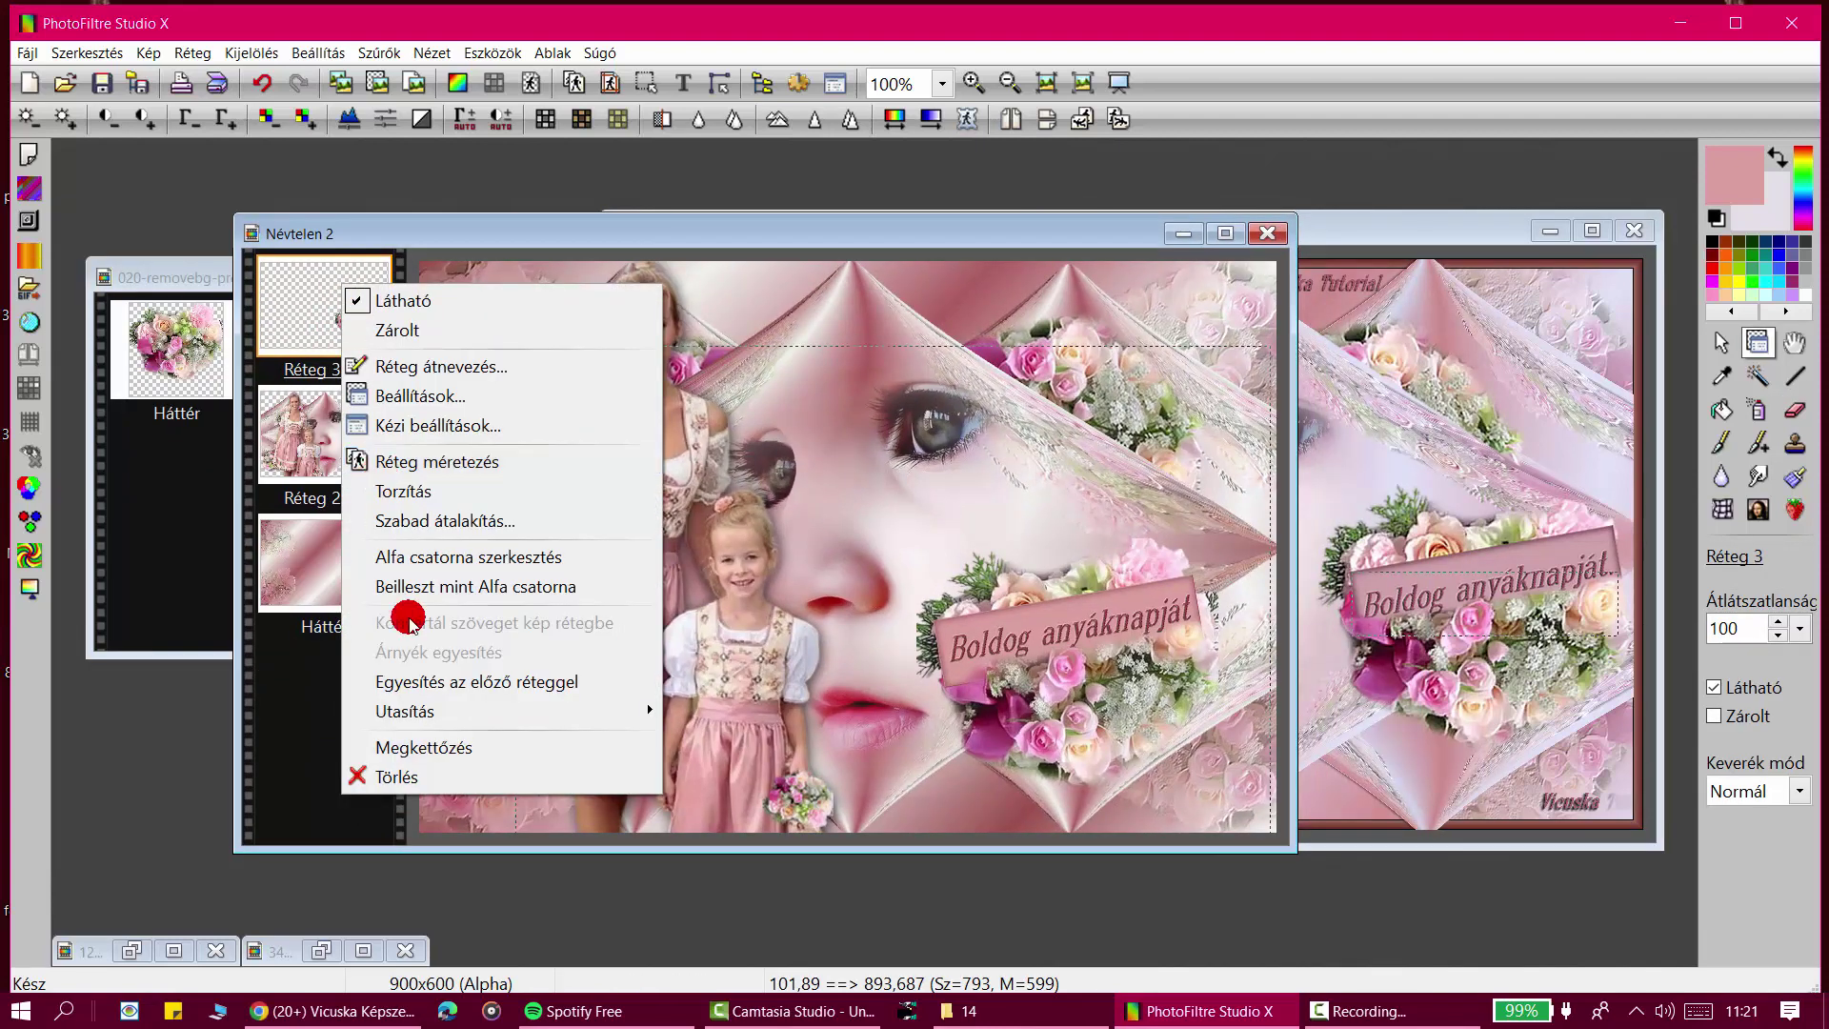
{"action": "left_click", "coordinate": [429, 679]}
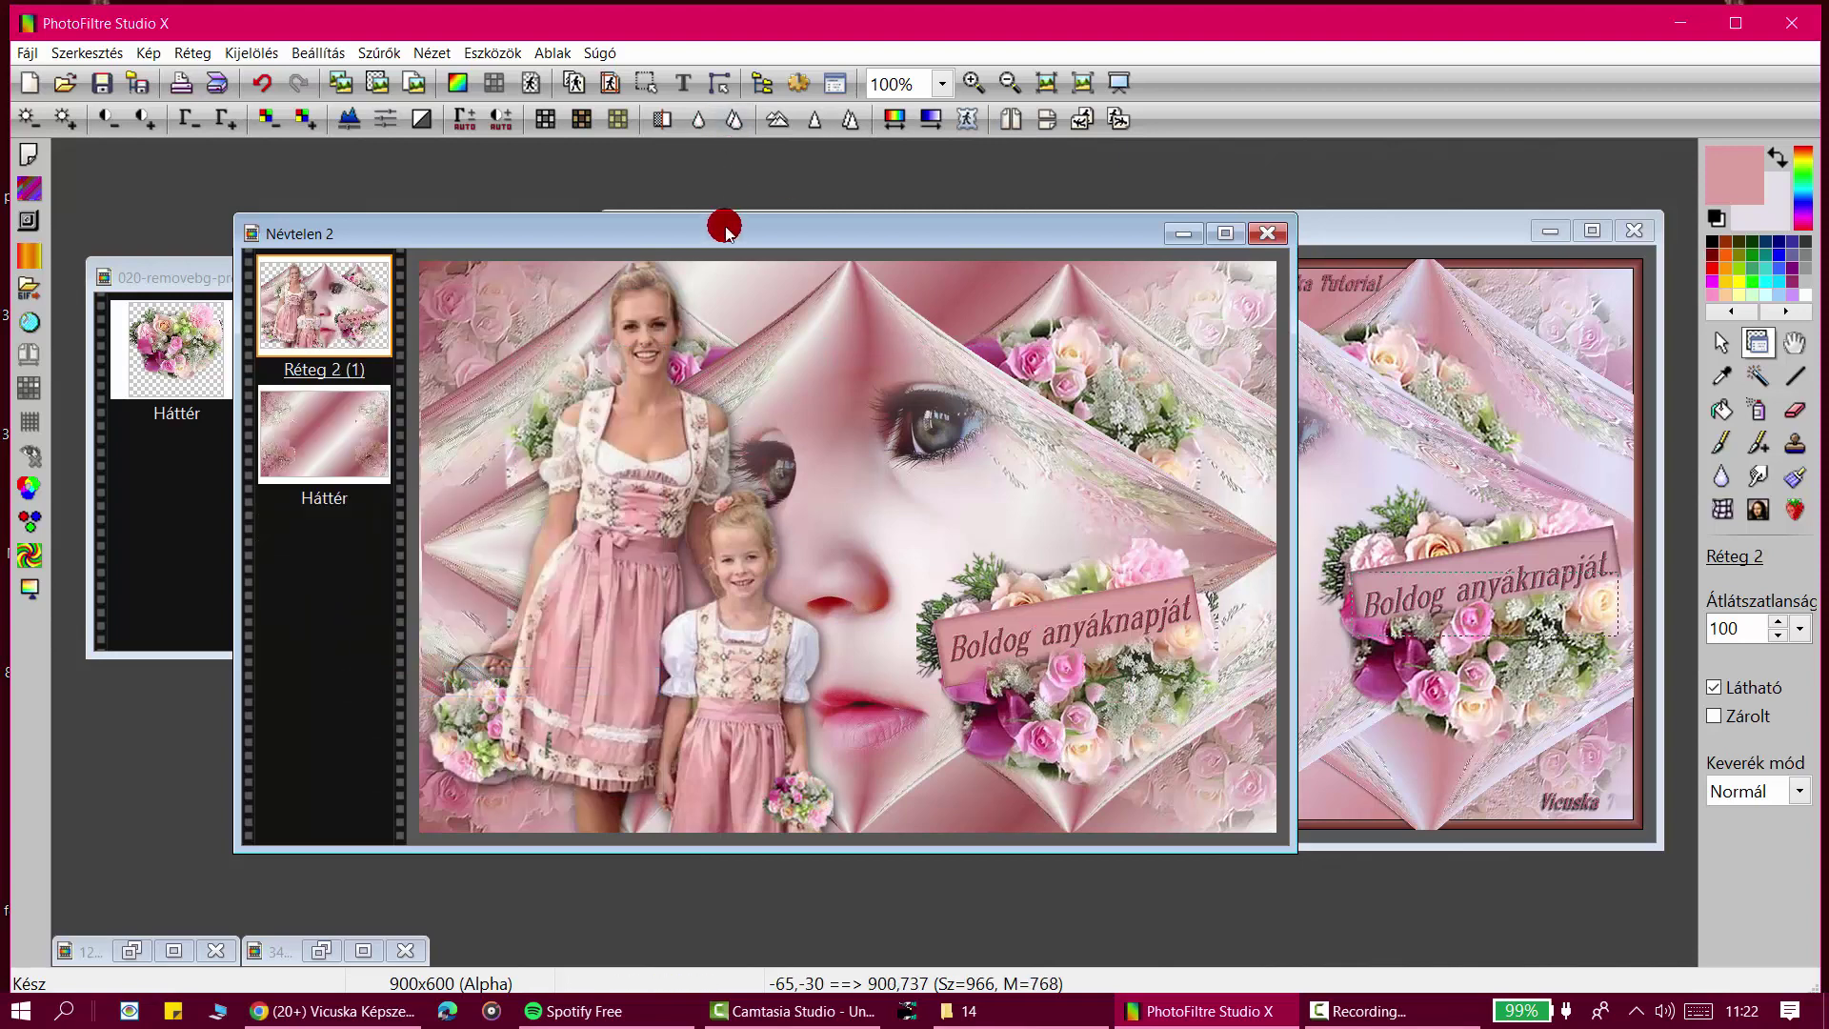
Step: Start the first AAA Frames Frame Works filter on the background layer and choose the Red Stain colour preset
{"action": "left_click_drag", "start_coordinate": [726, 233], "coordinate": [658, 235]}
{"action": "left_click", "coordinate": [265, 425]}
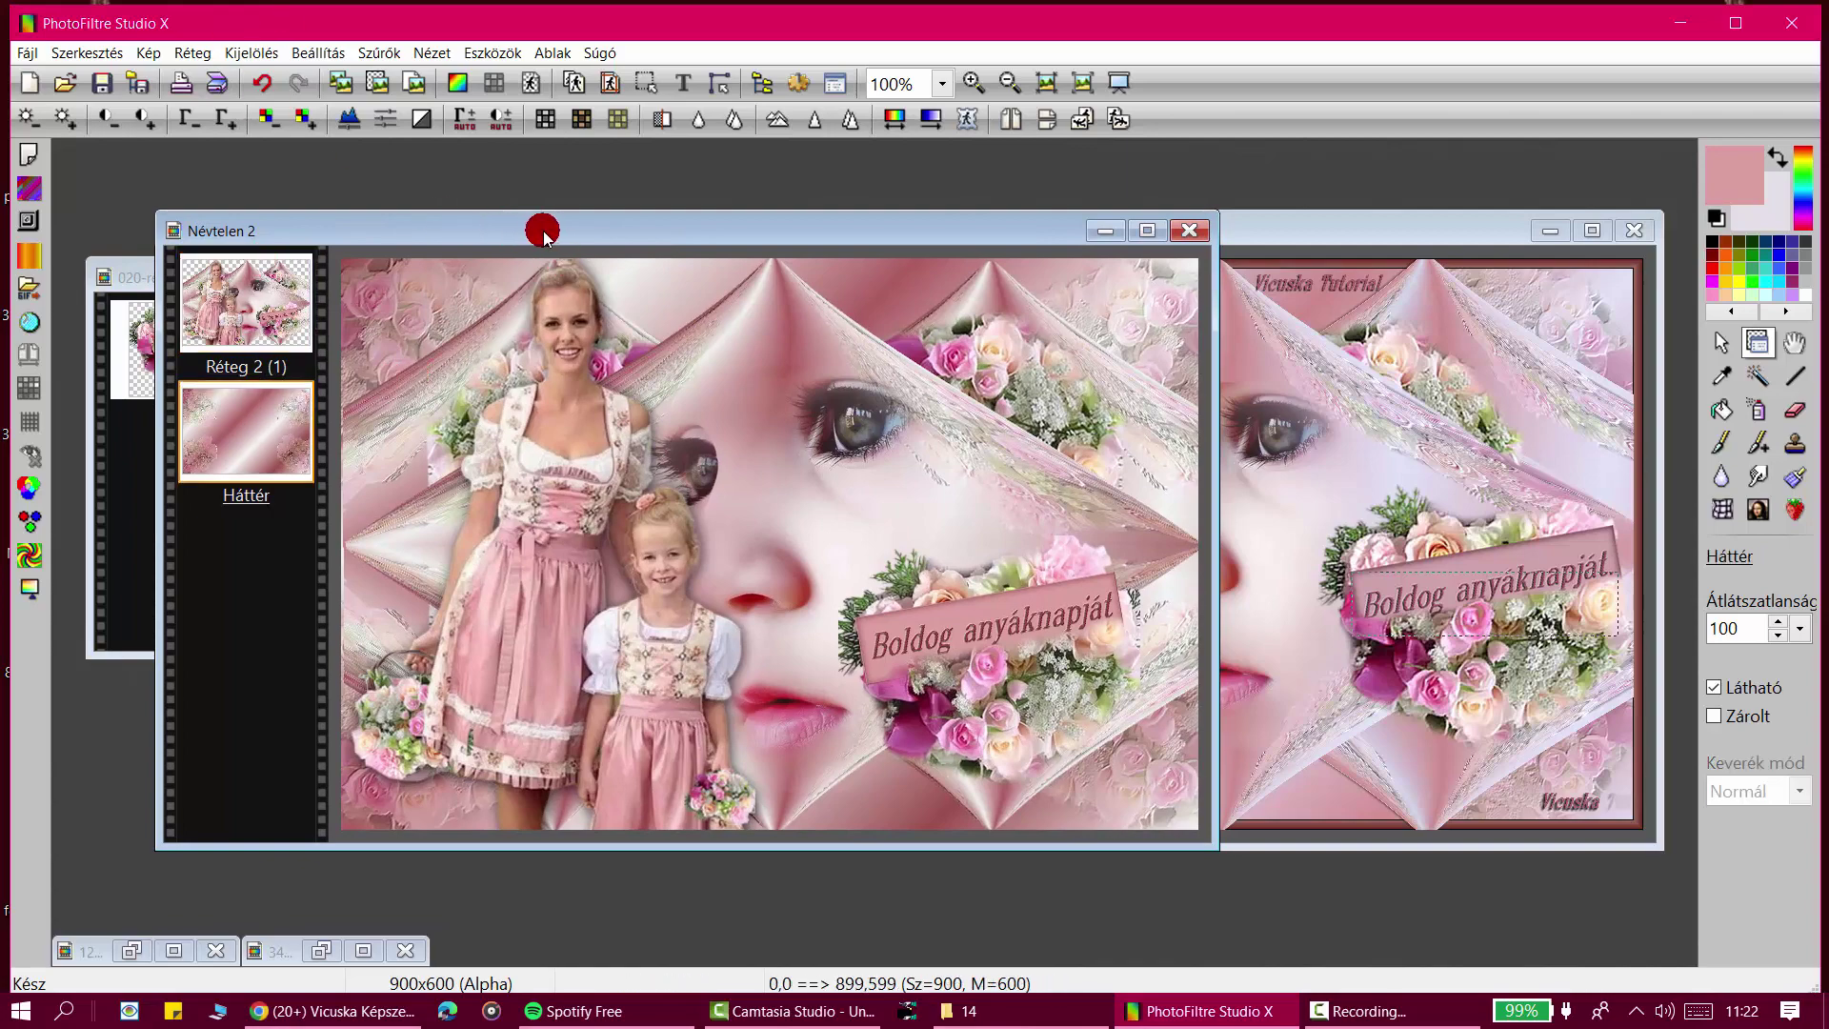
{"action": "left_click_drag", "start_coordinate": [539, 229], "coordinate": [626, 250]}
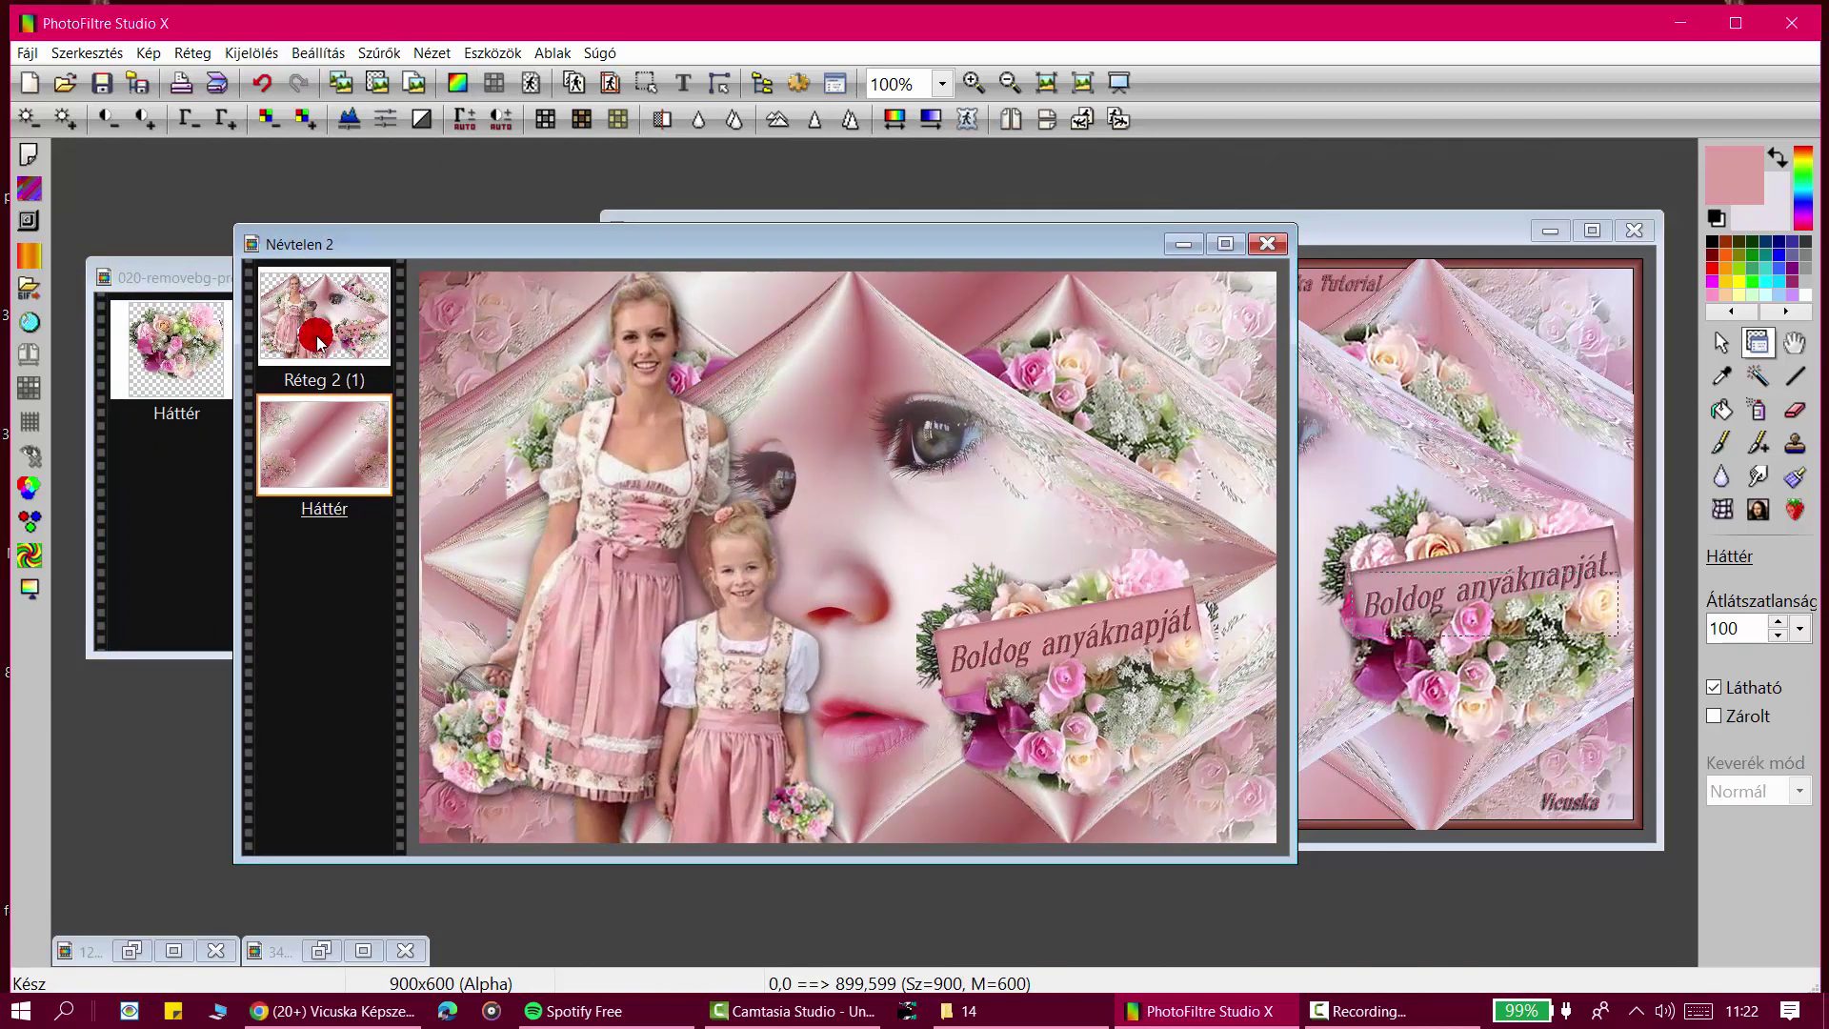
{"action": "left_click", "coordinate": [391, 59]}
{"action": "mouse_move", "coordinate": [441, 640]}
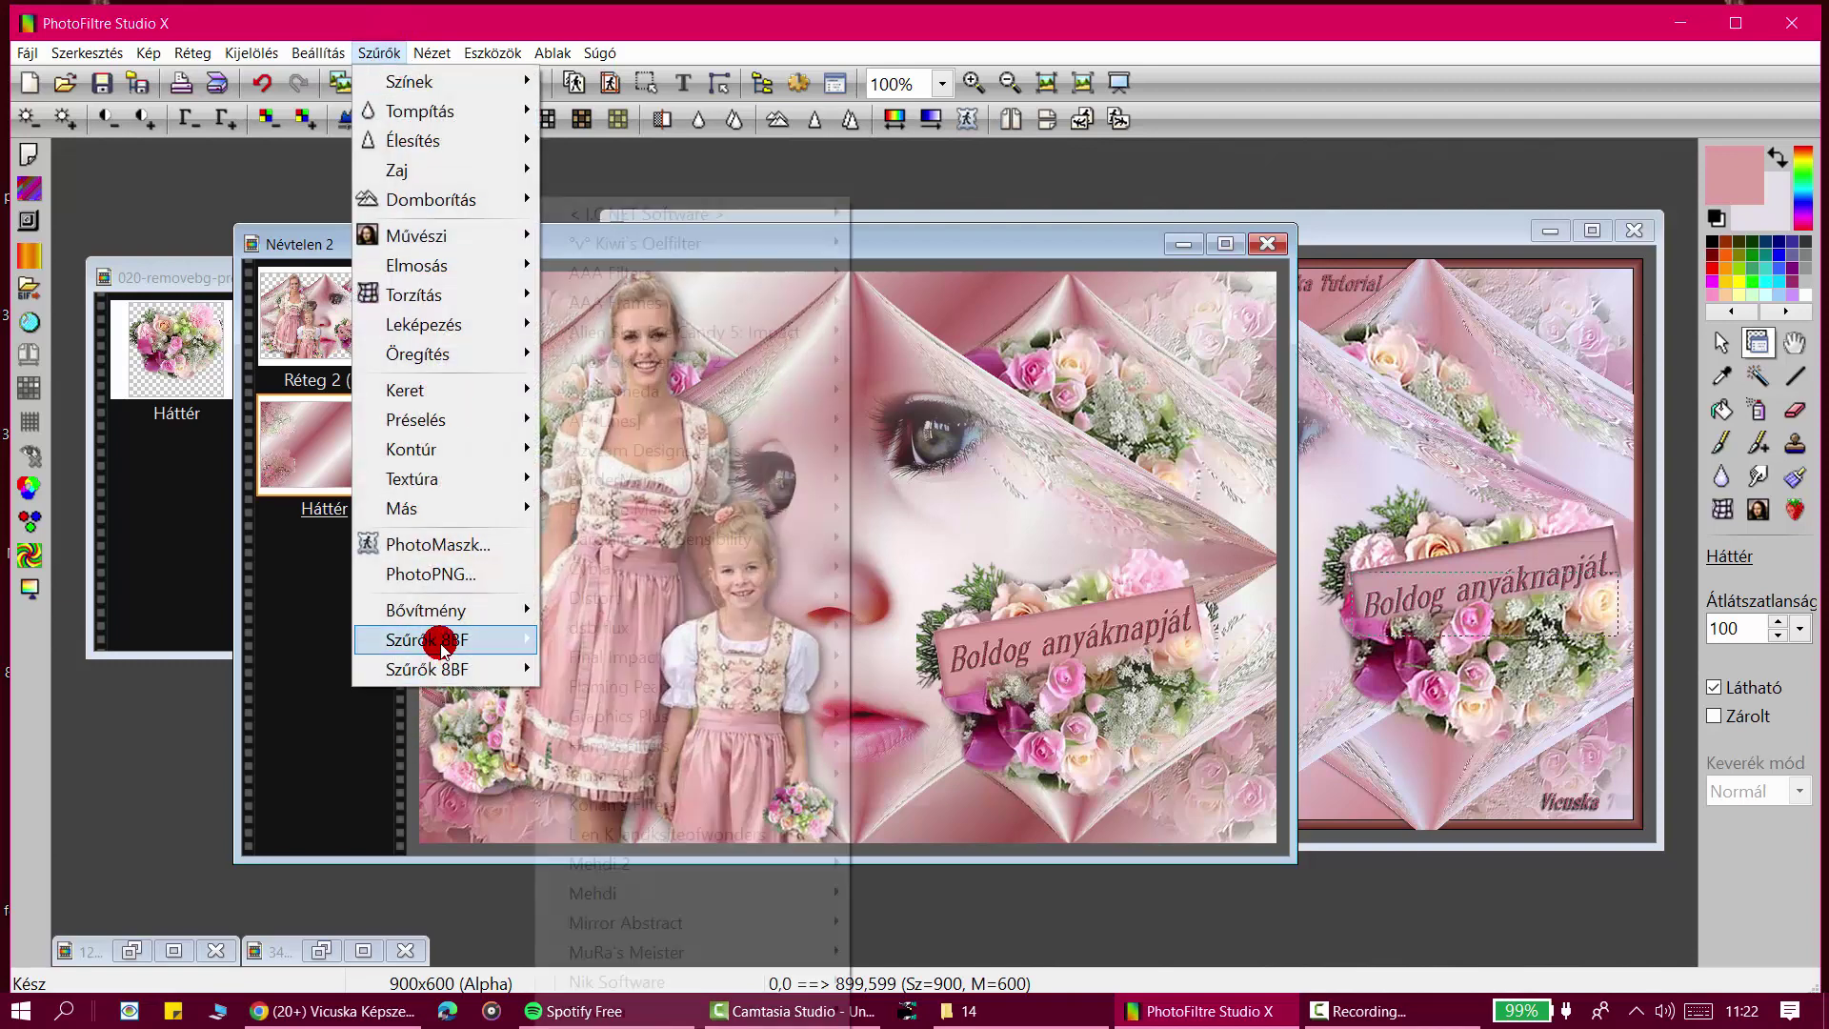
{"action": "mouse_move", "coordinate": [727, 298]}
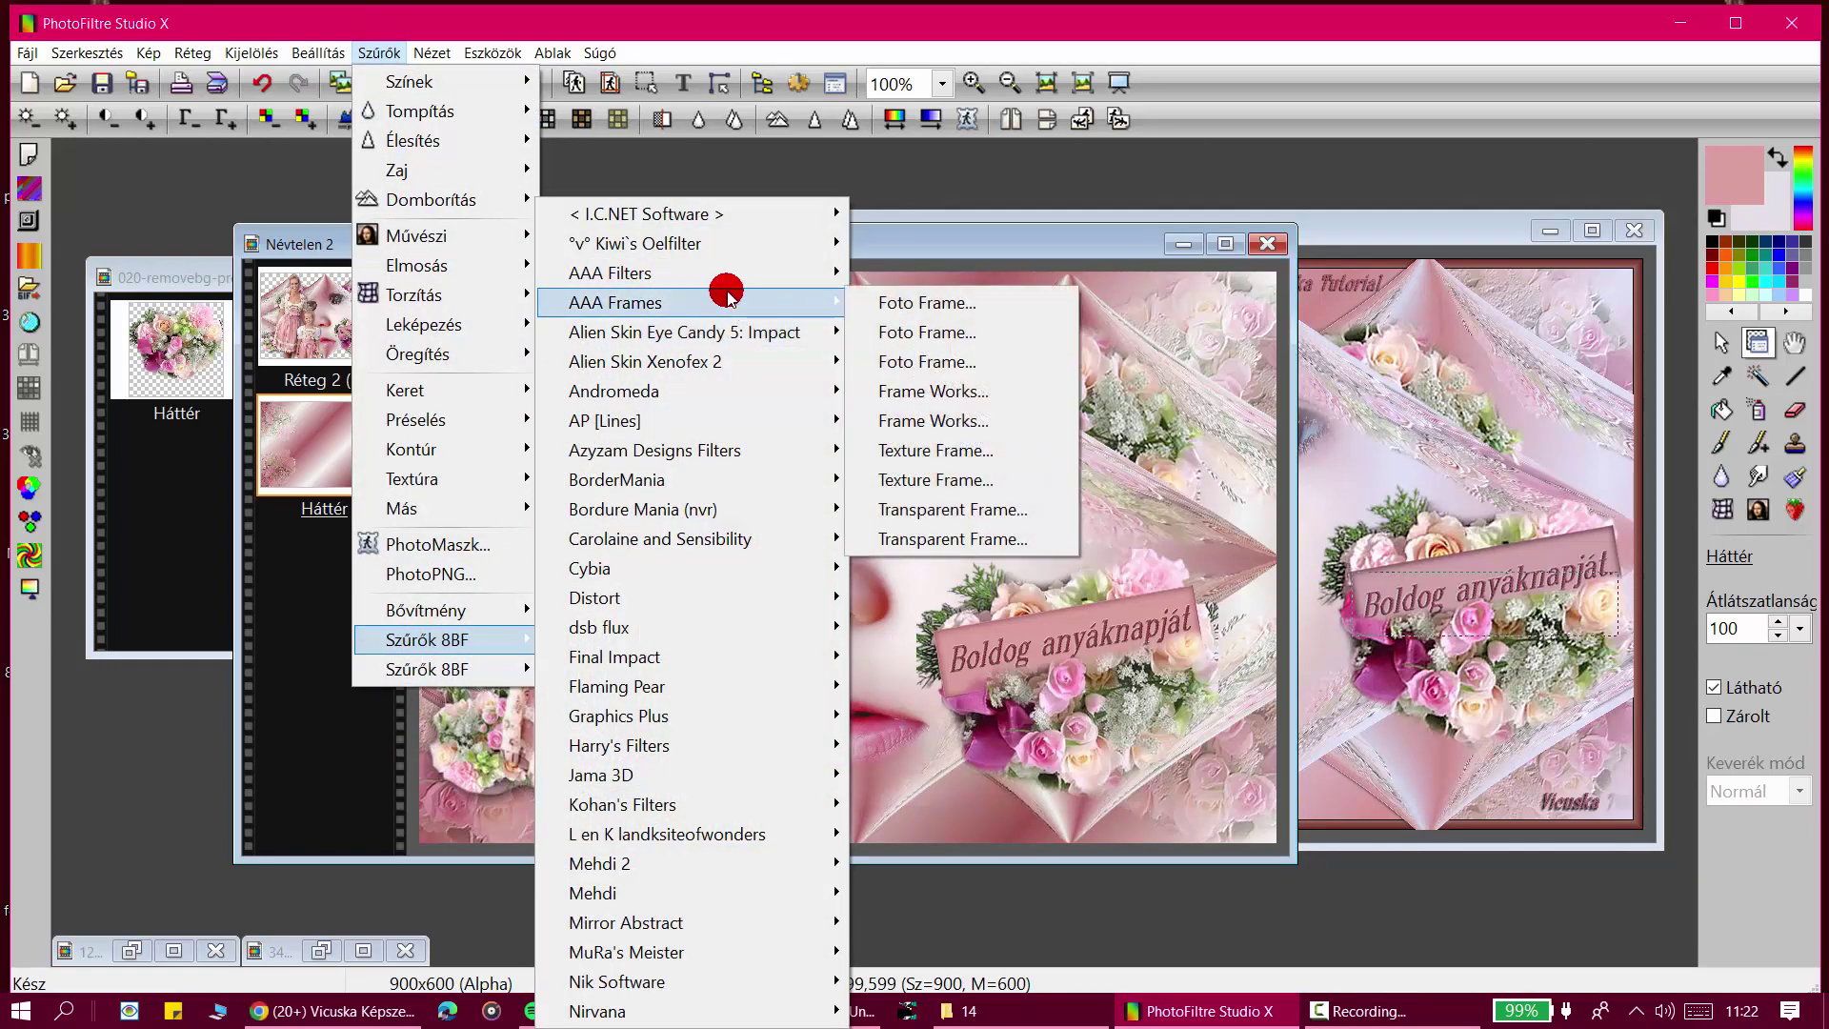
{"action": "left_click", "coordinate": [918, 392]}
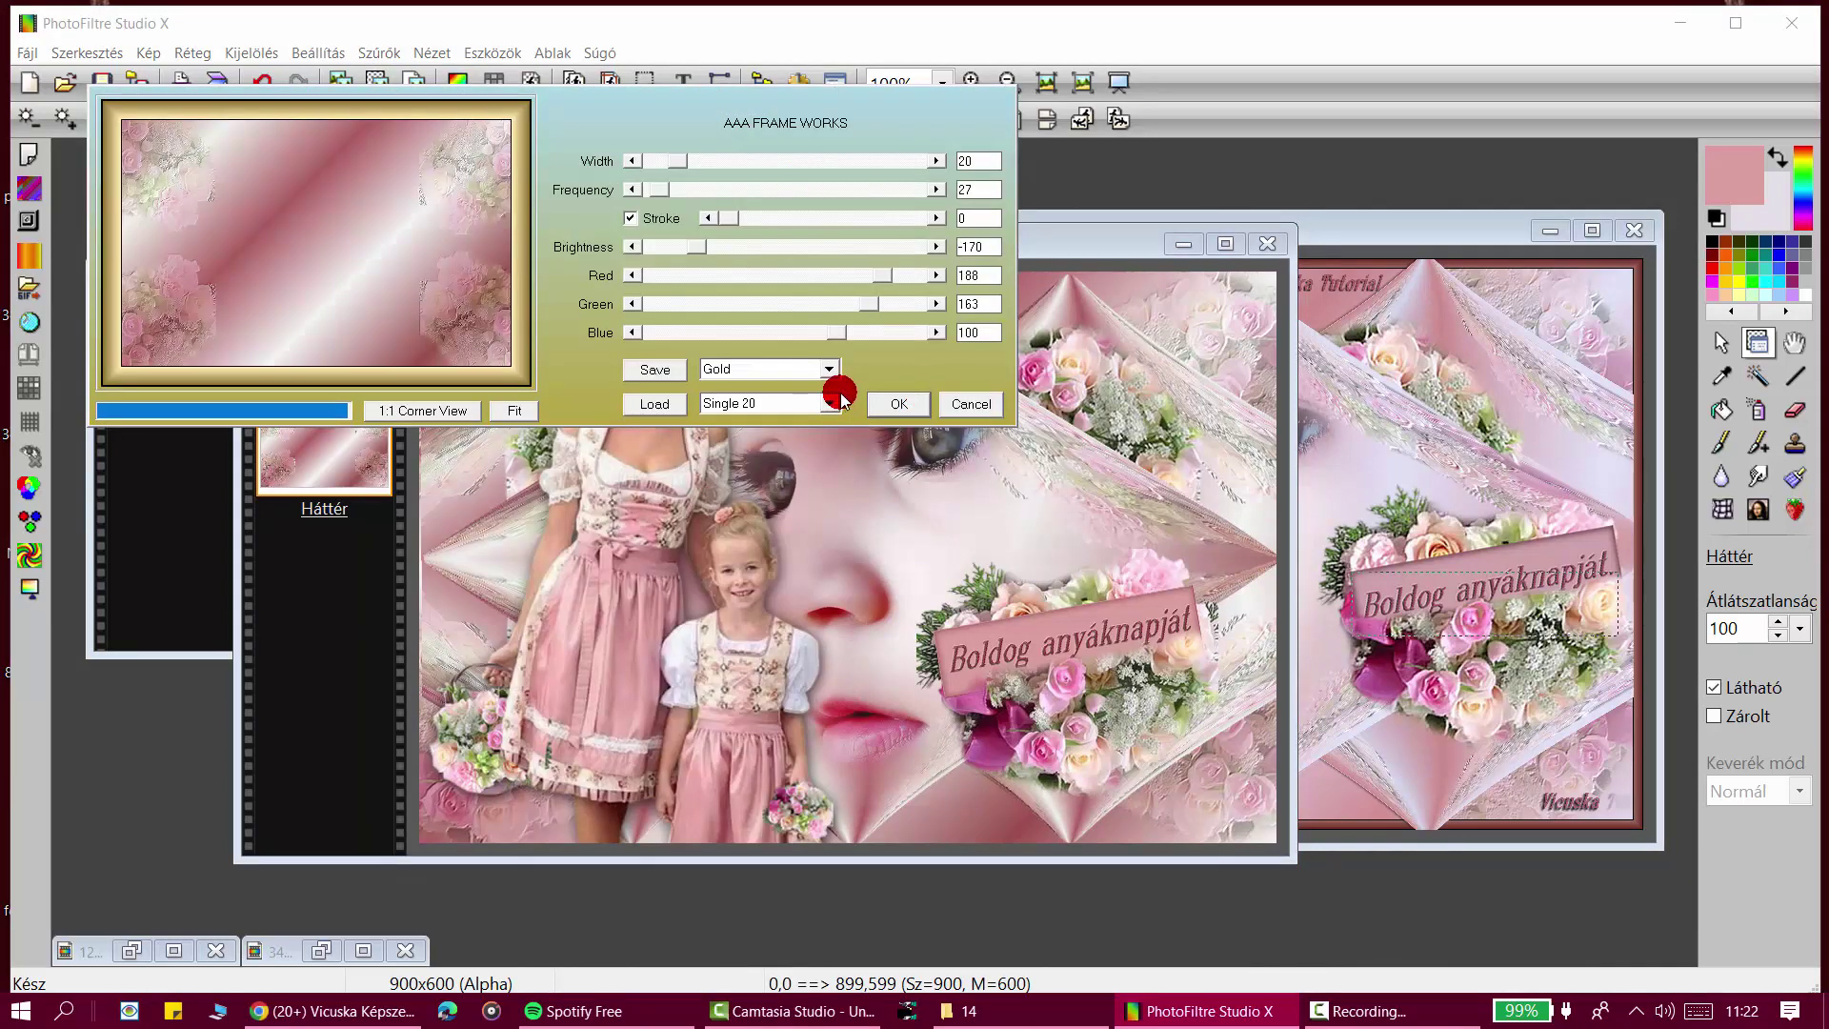
{"action": "left_click", "coordinate": [828, 368]}
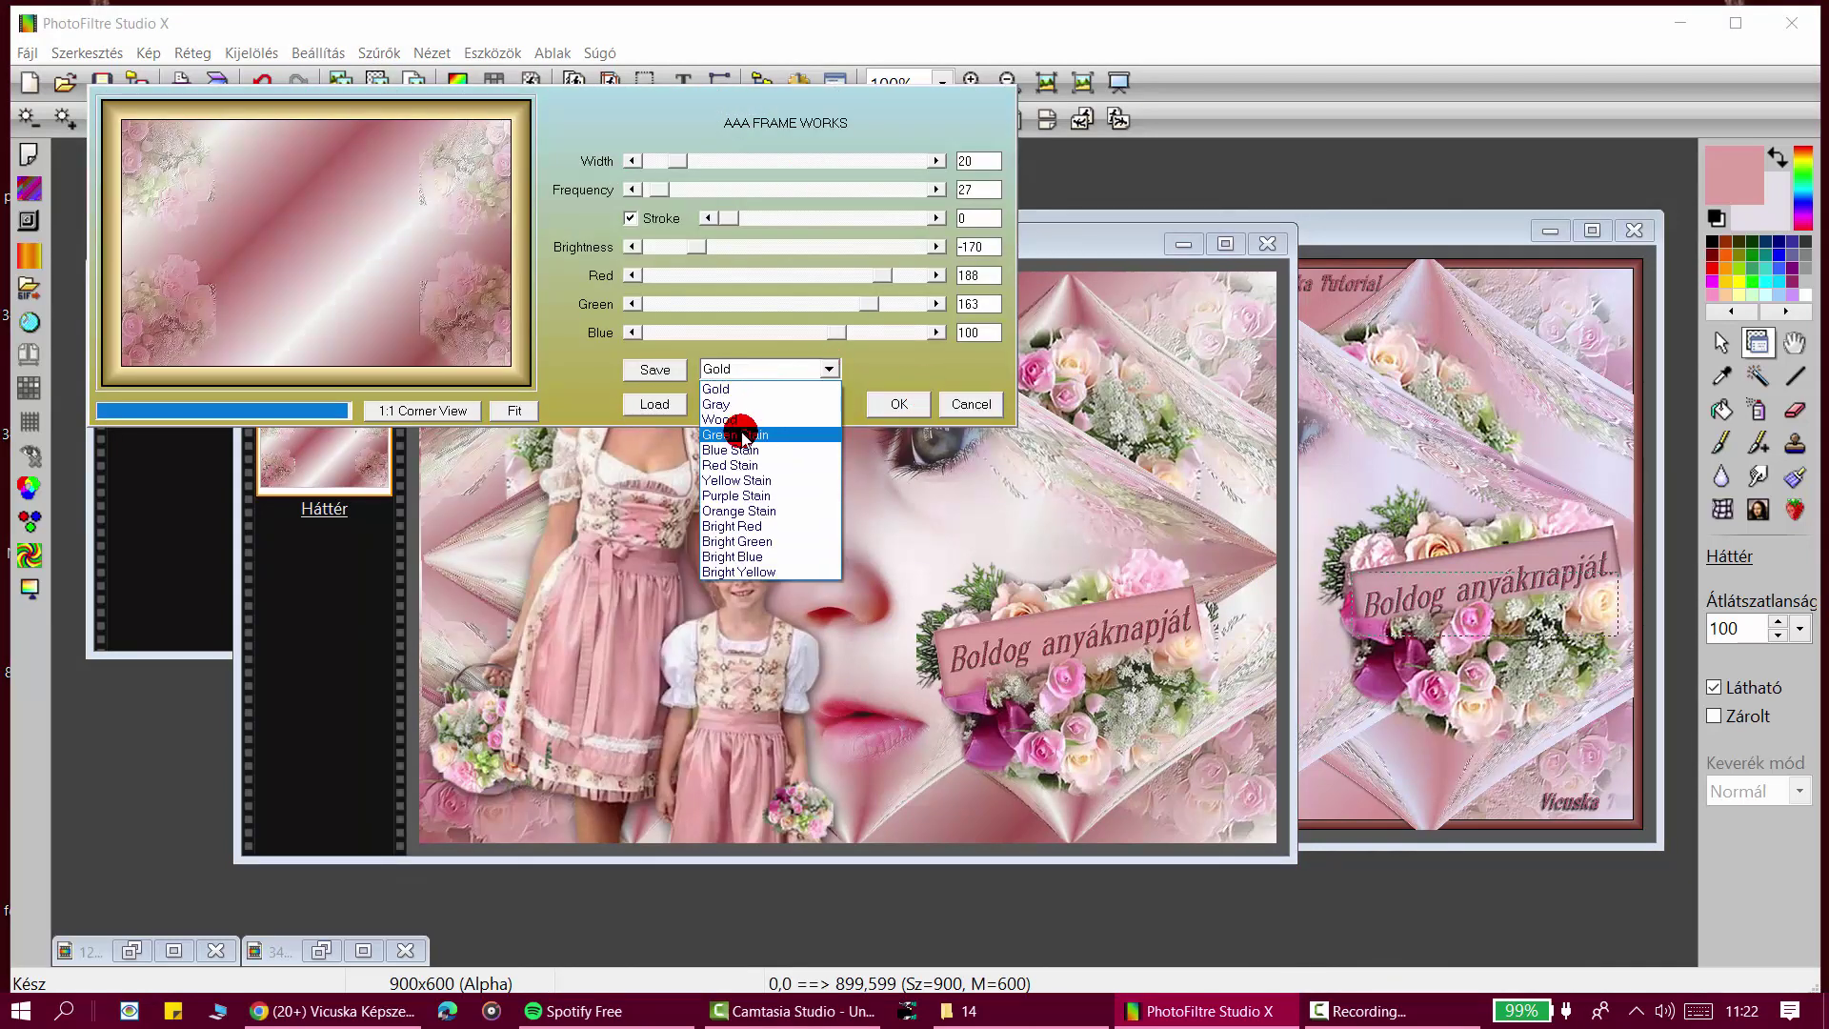
{"action": "left_click", "coordinate": [743, 465]}
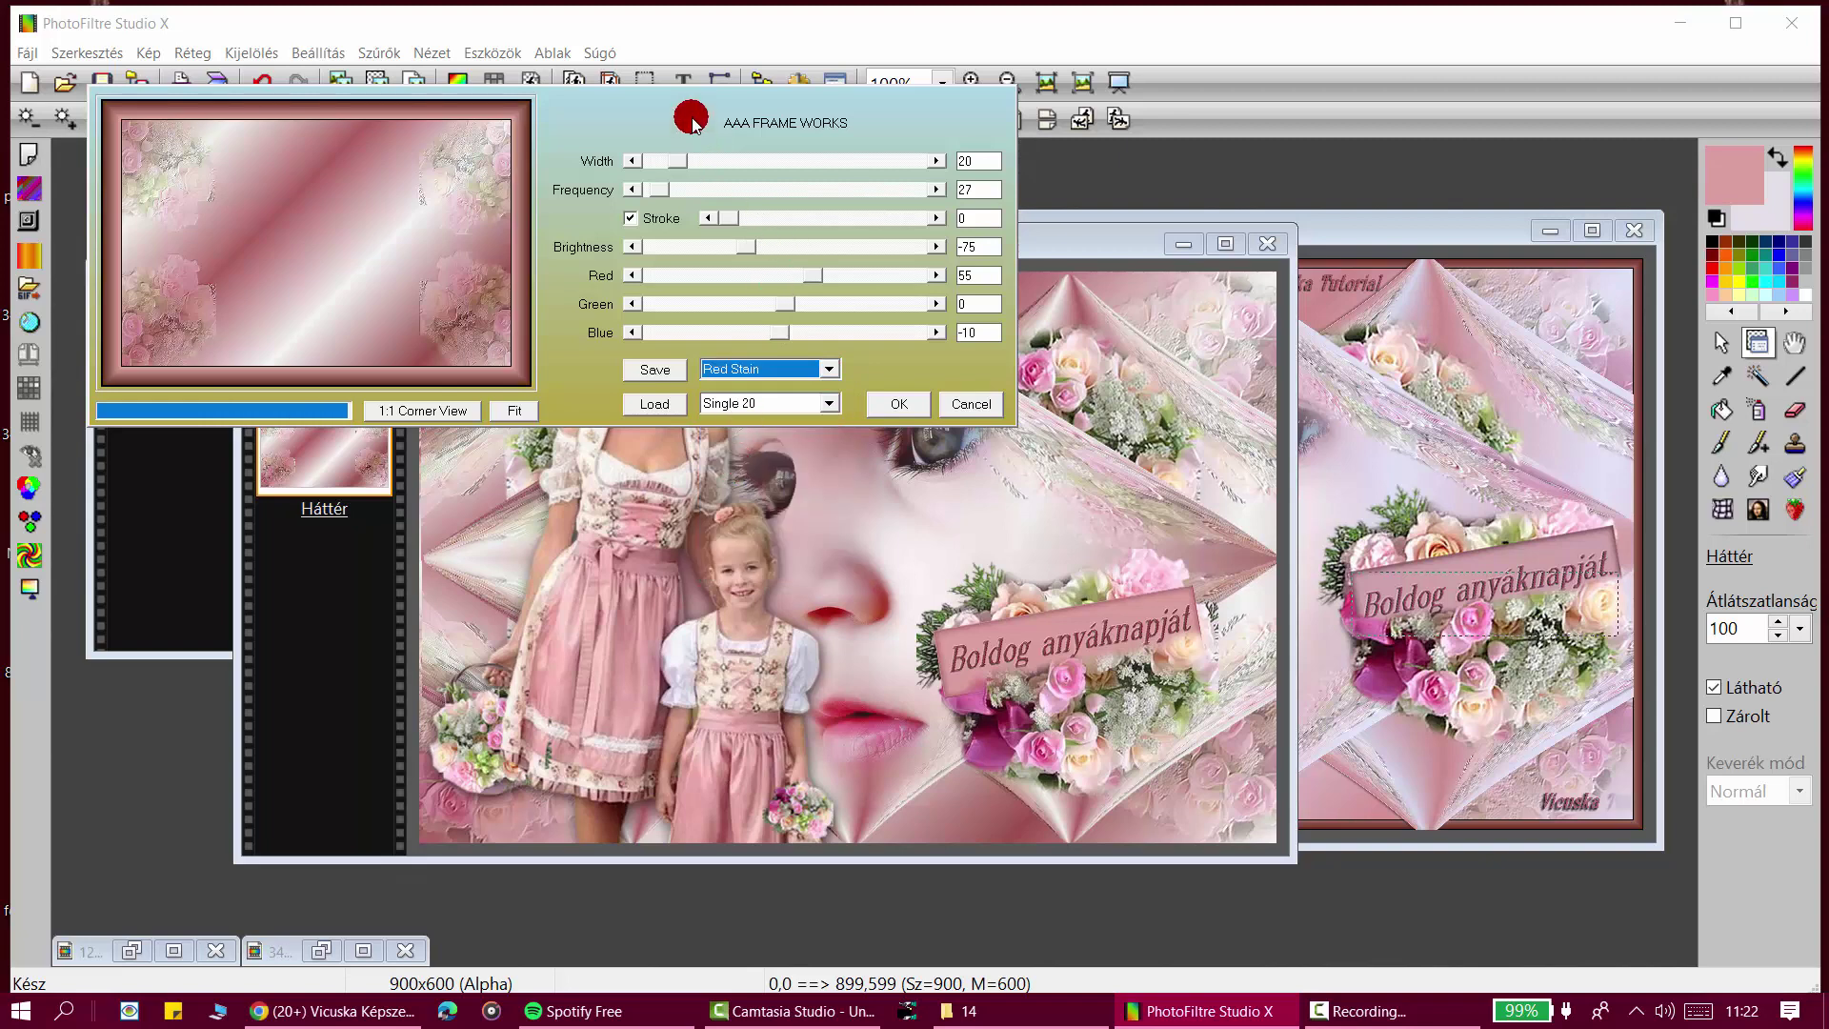
Step: Set the Red Stain frame's width to 15 and apply it around the background
{"action": "left_click", "coordinate": [632, 161]}
{"action": "left_click", "coordinate": [632, 161]}
{"action": "left_click", "coordinate": [632, 161]}
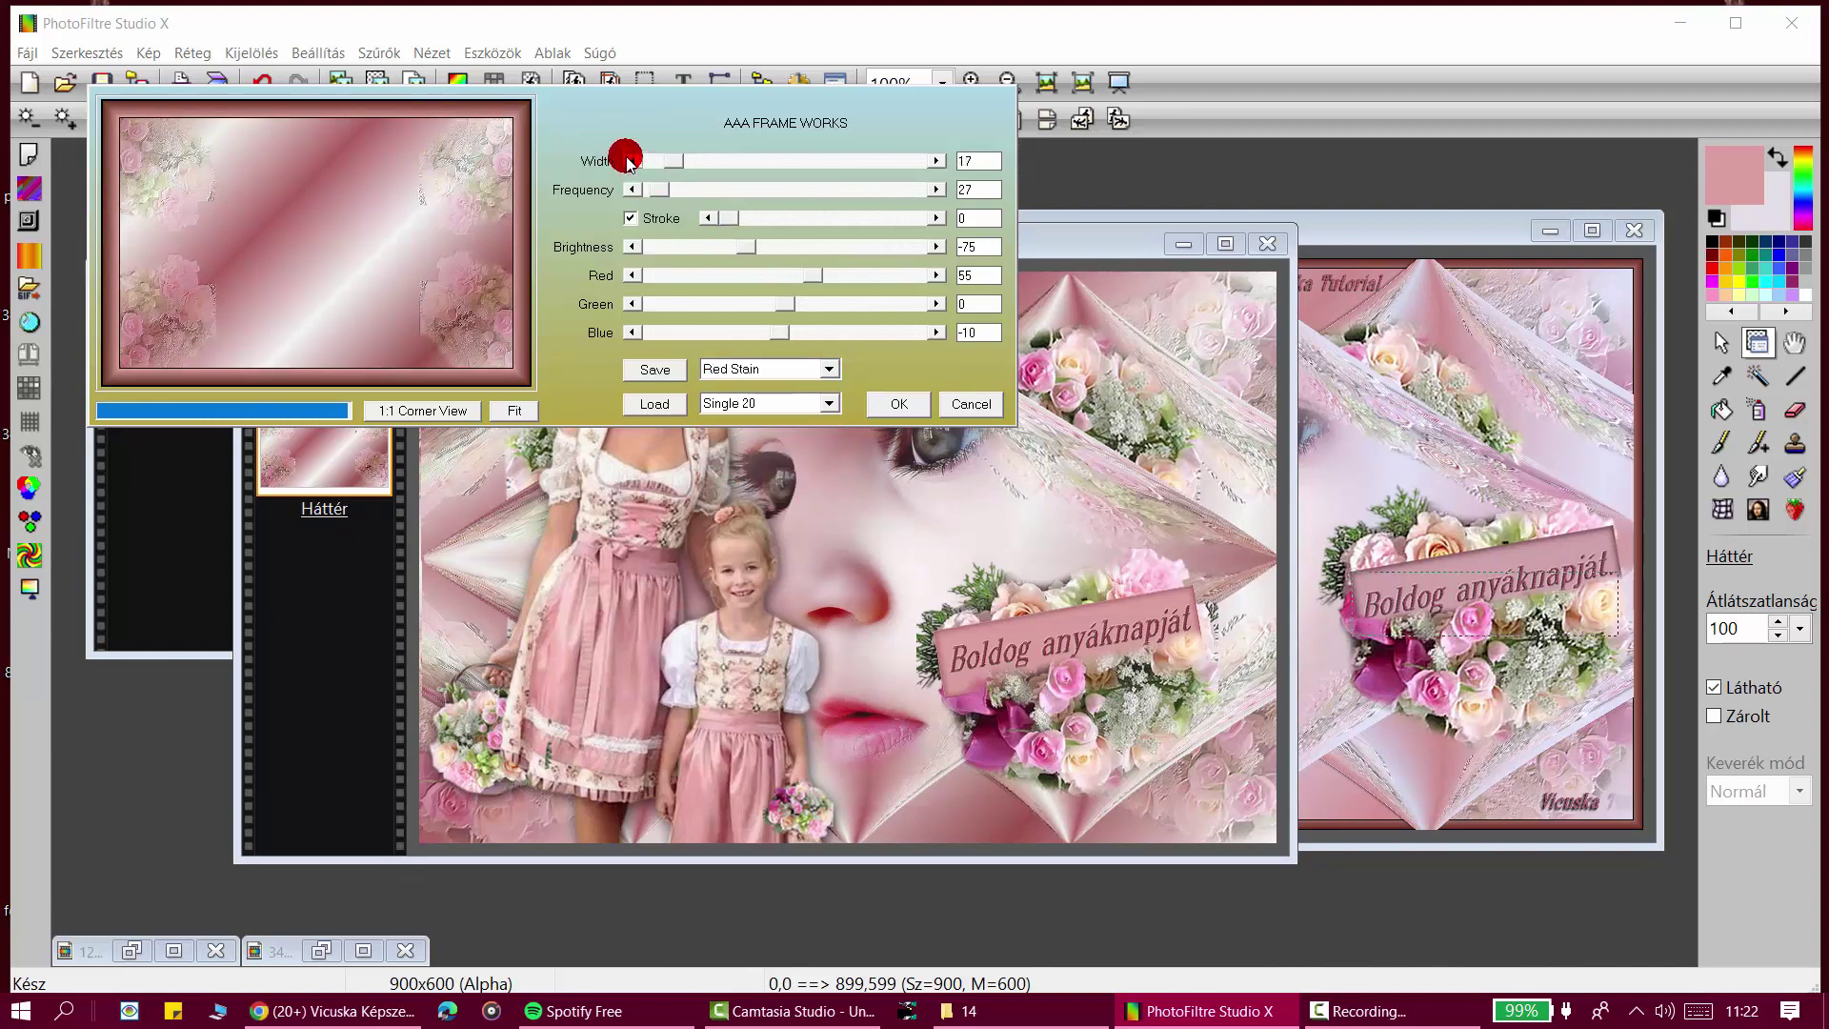
{"action": "left_click", "coordinate": [632, 161]}
{"action": "left_click", "coordinate": [631, 161]}
{"action": "left_click", "coordinate": [632, 161]}
{"action": "left_click", "coordinate": [631, 161]}
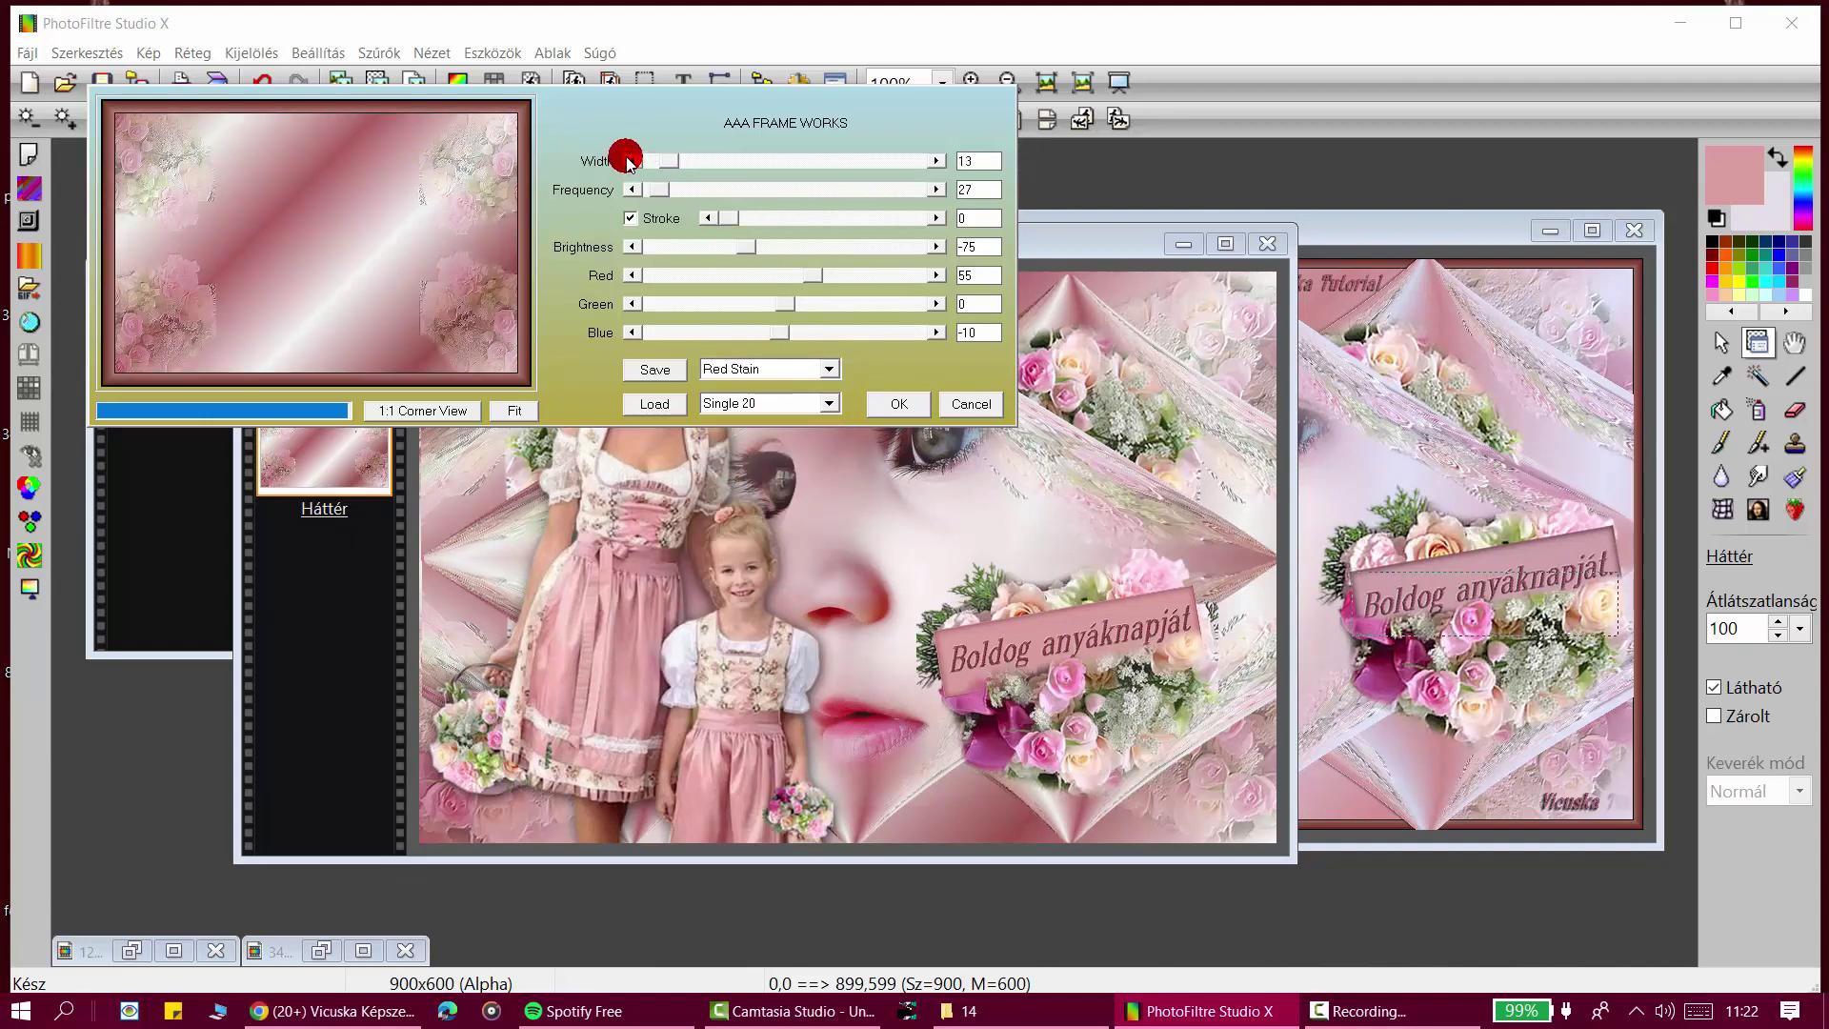
{"action": "left_click", "coordinate": [936, 161]}
{"action": "left_click", "coordinate": [937, 161]}
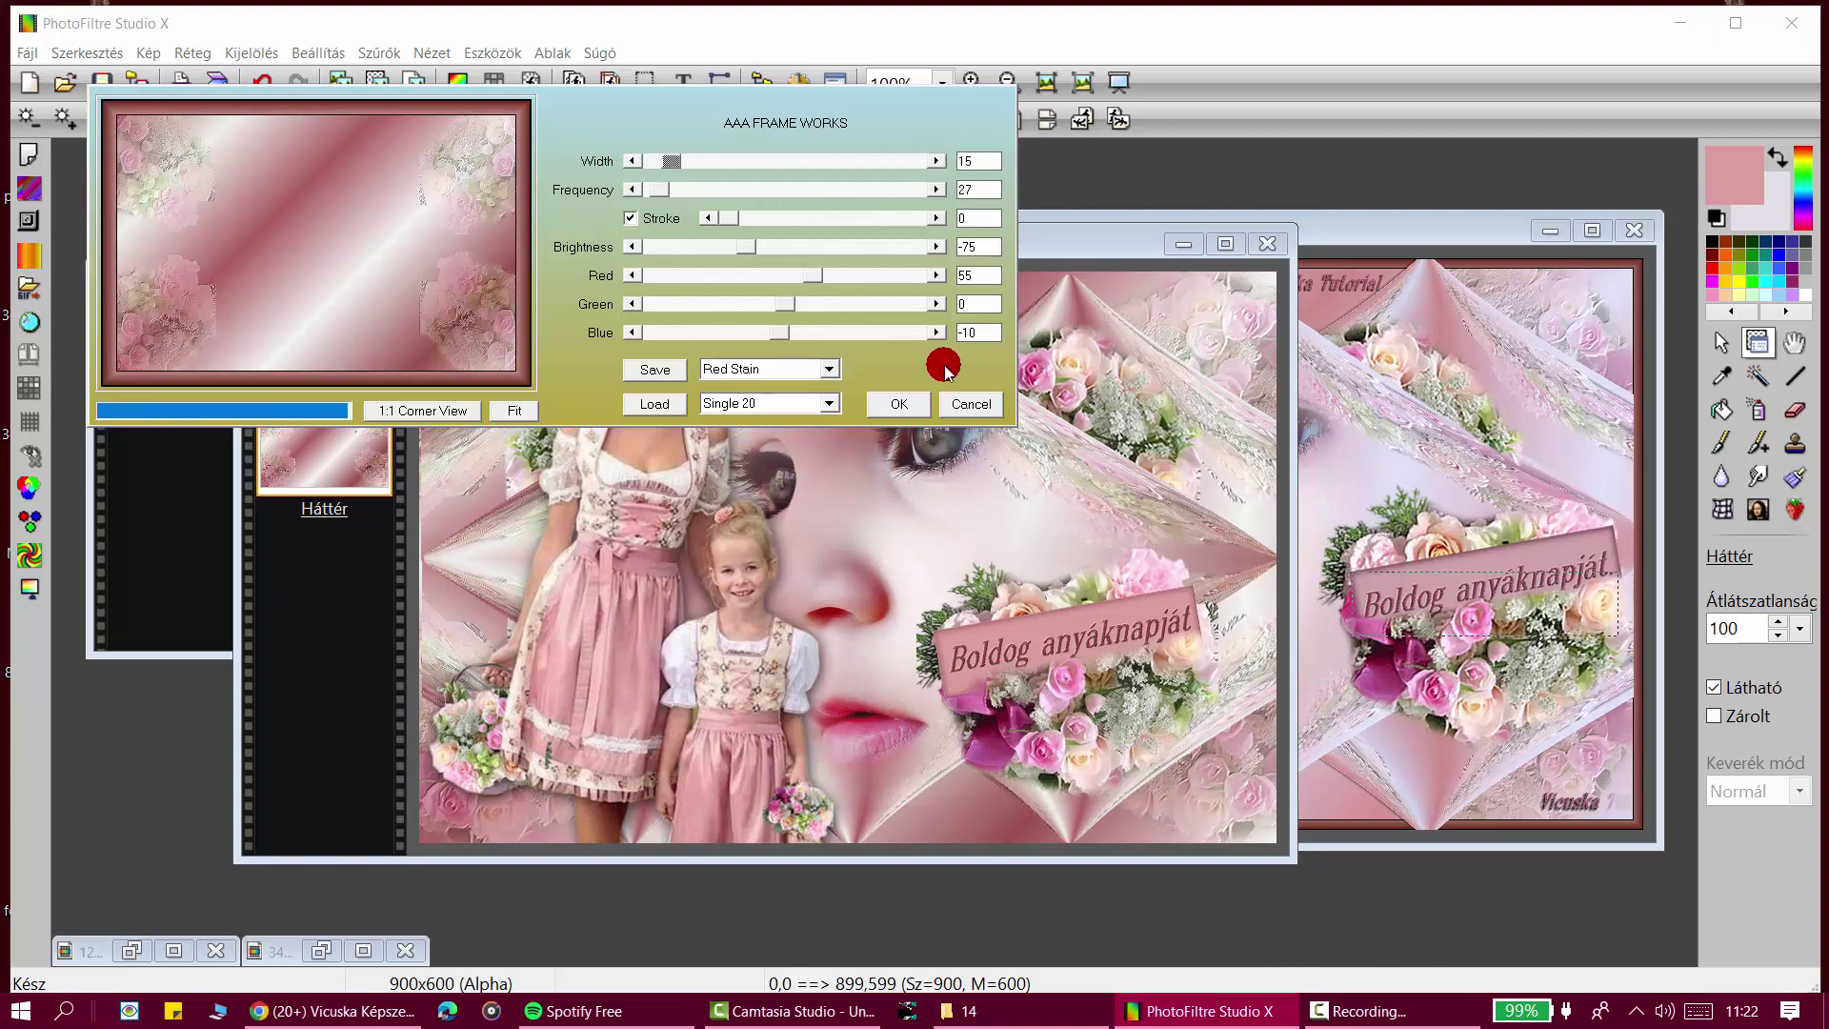
{"action": "left_click", "coordinate": [900, 403]}
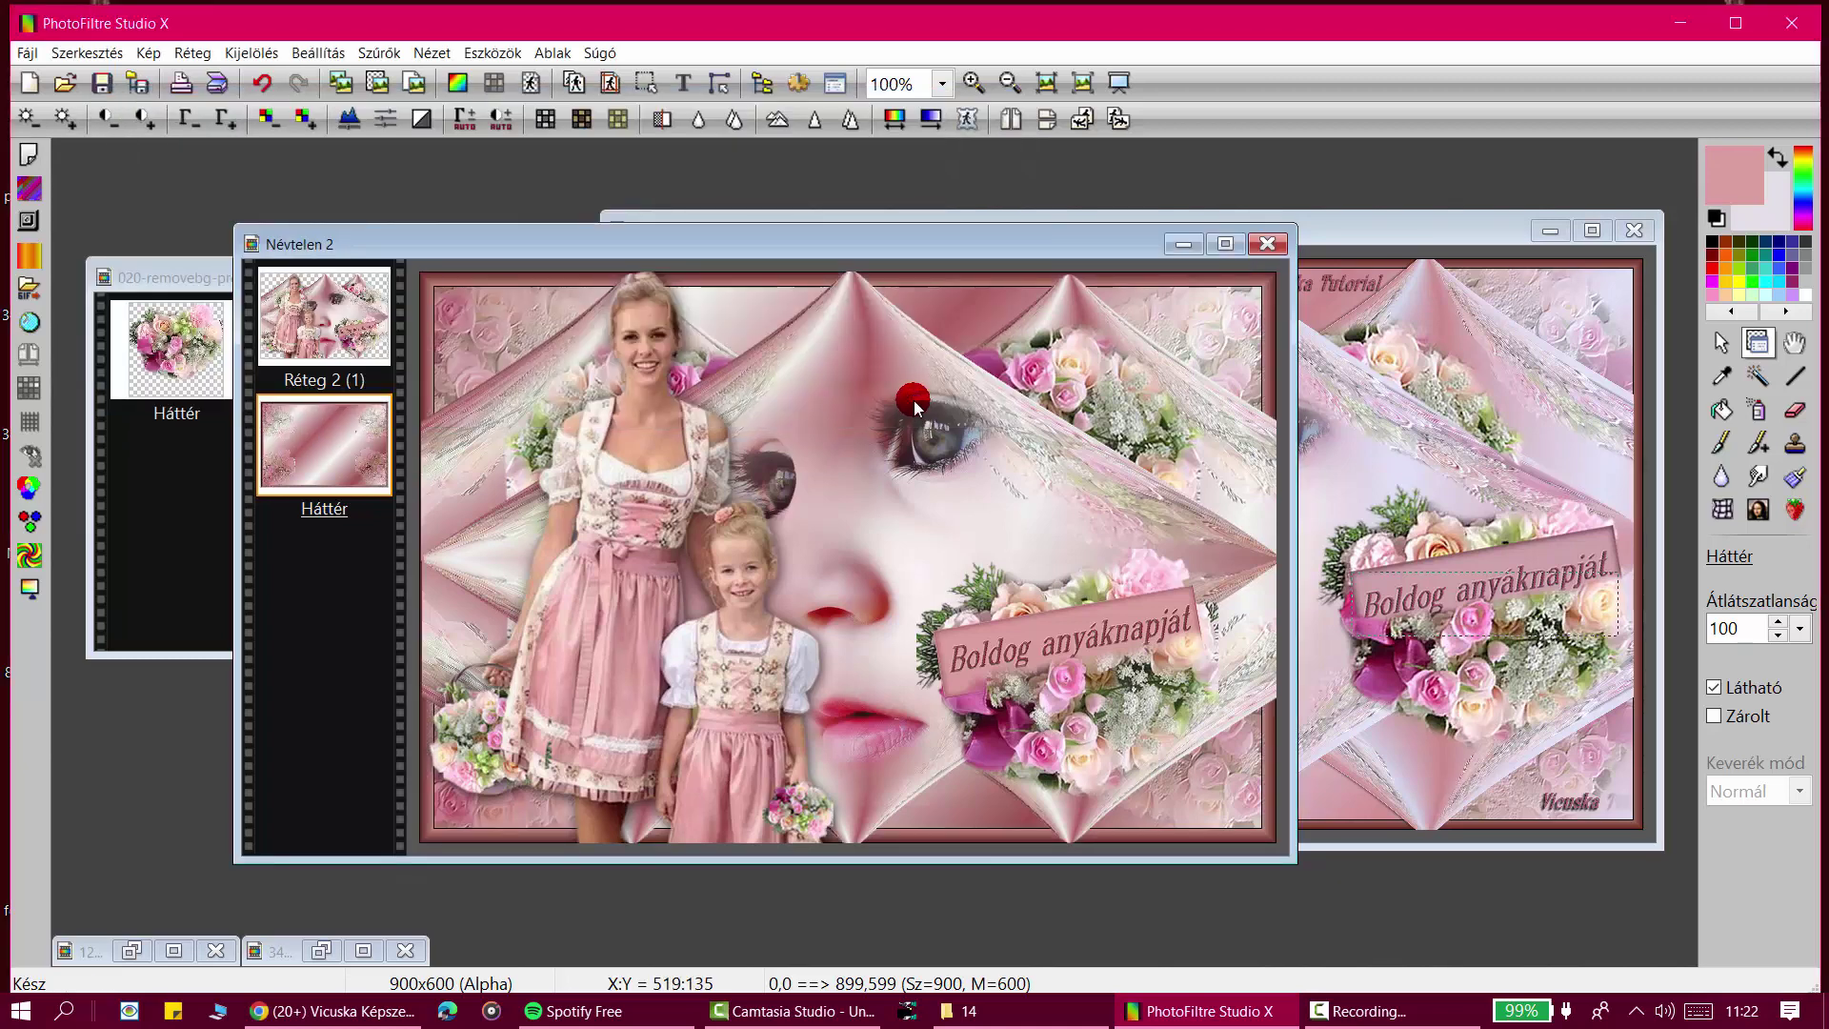
Step: Merge the figures layer Réteg 2 into the framed background layer
{"action": "right_click", "coordinate": [311, 331]}
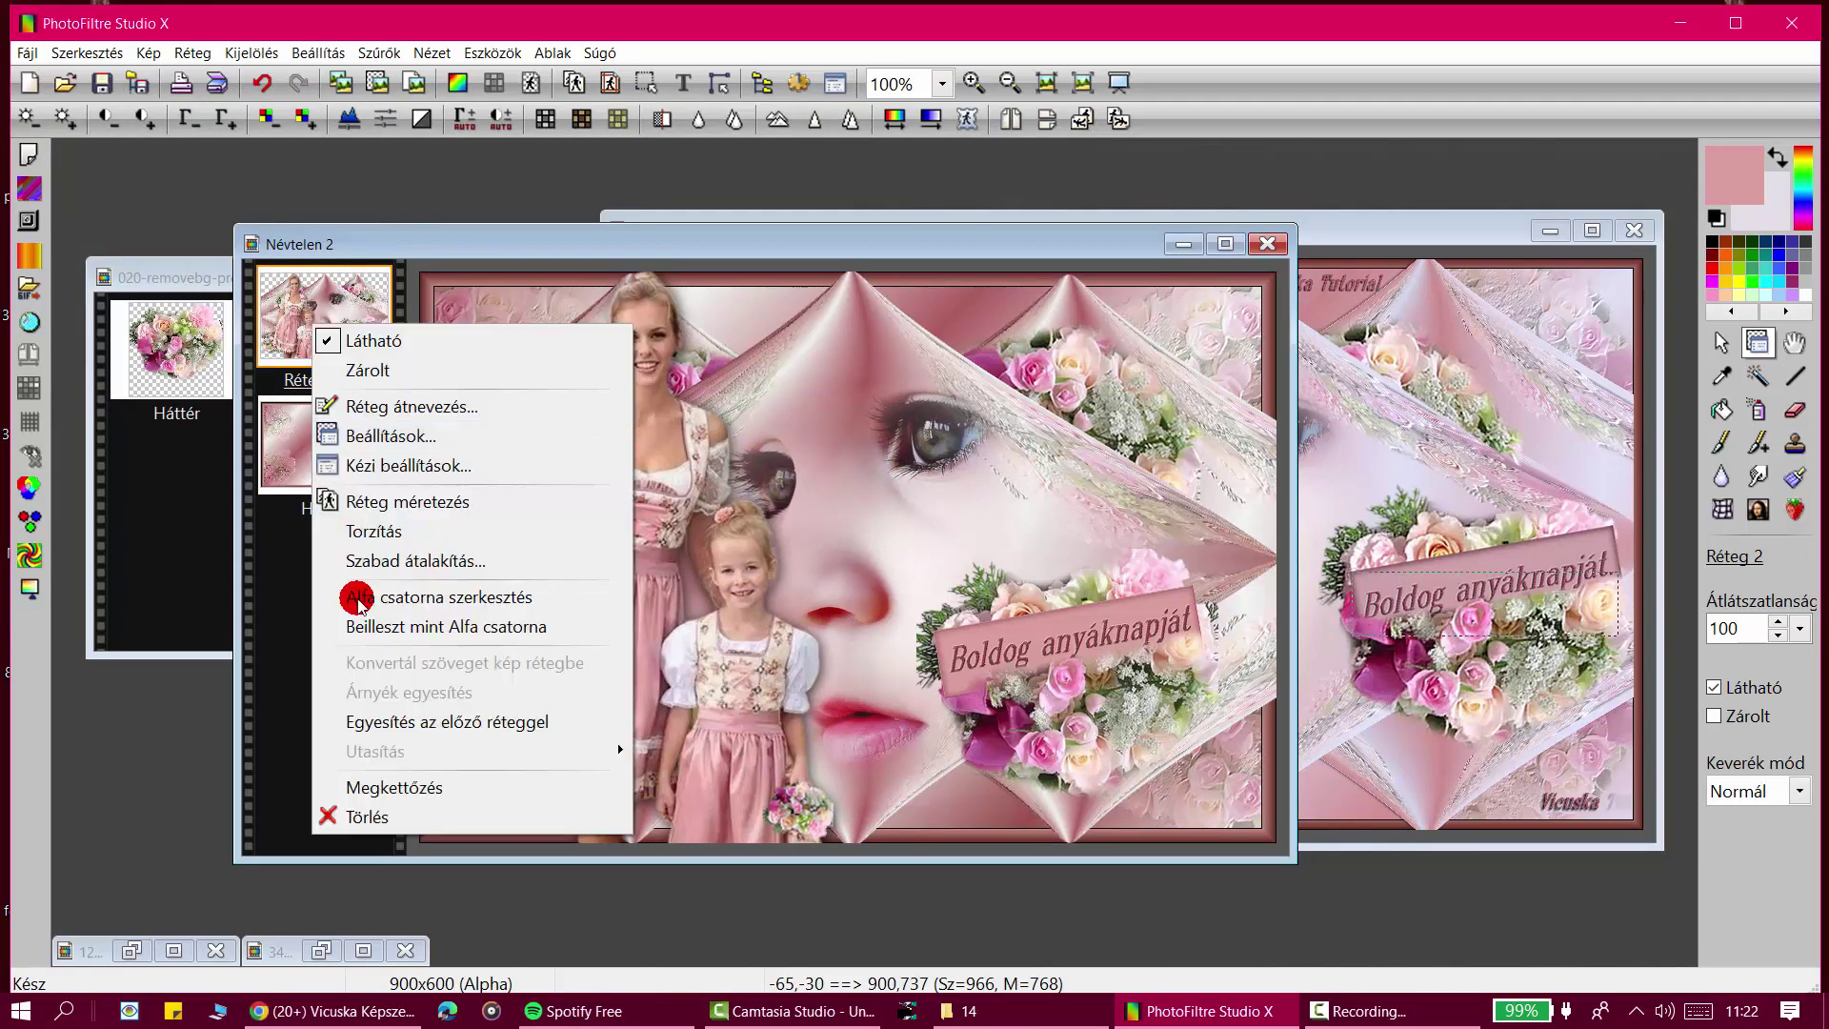
{"action": "left_click", "coordinate": [401, 722]}
{"action": "left_click_drag", "start_coordinate": [538, 250], "coordinate": [518, 246]}
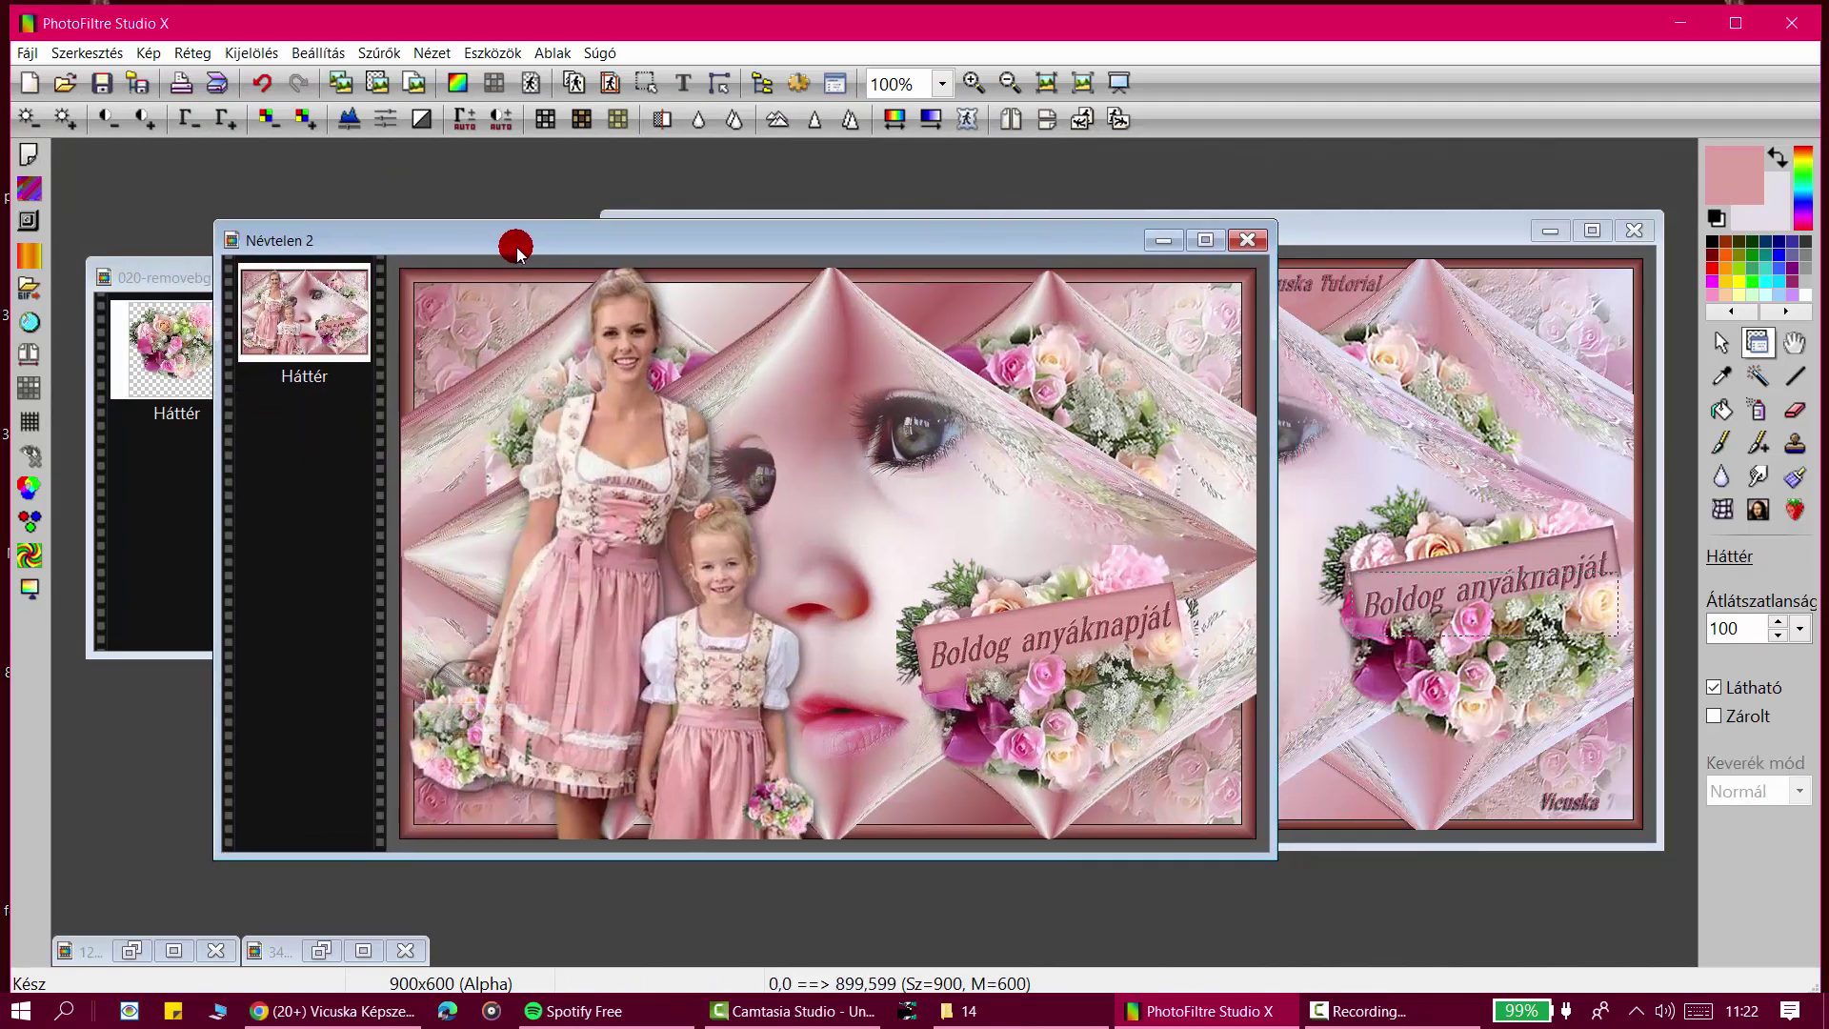
Step: Add a bold italic text layer reading "Vicuska Tutorial" in Roman, size 30
{"action": "left_click", "coordinate": [595, 338]}
{"action": "left_click", "coordinate": [683, 82]}
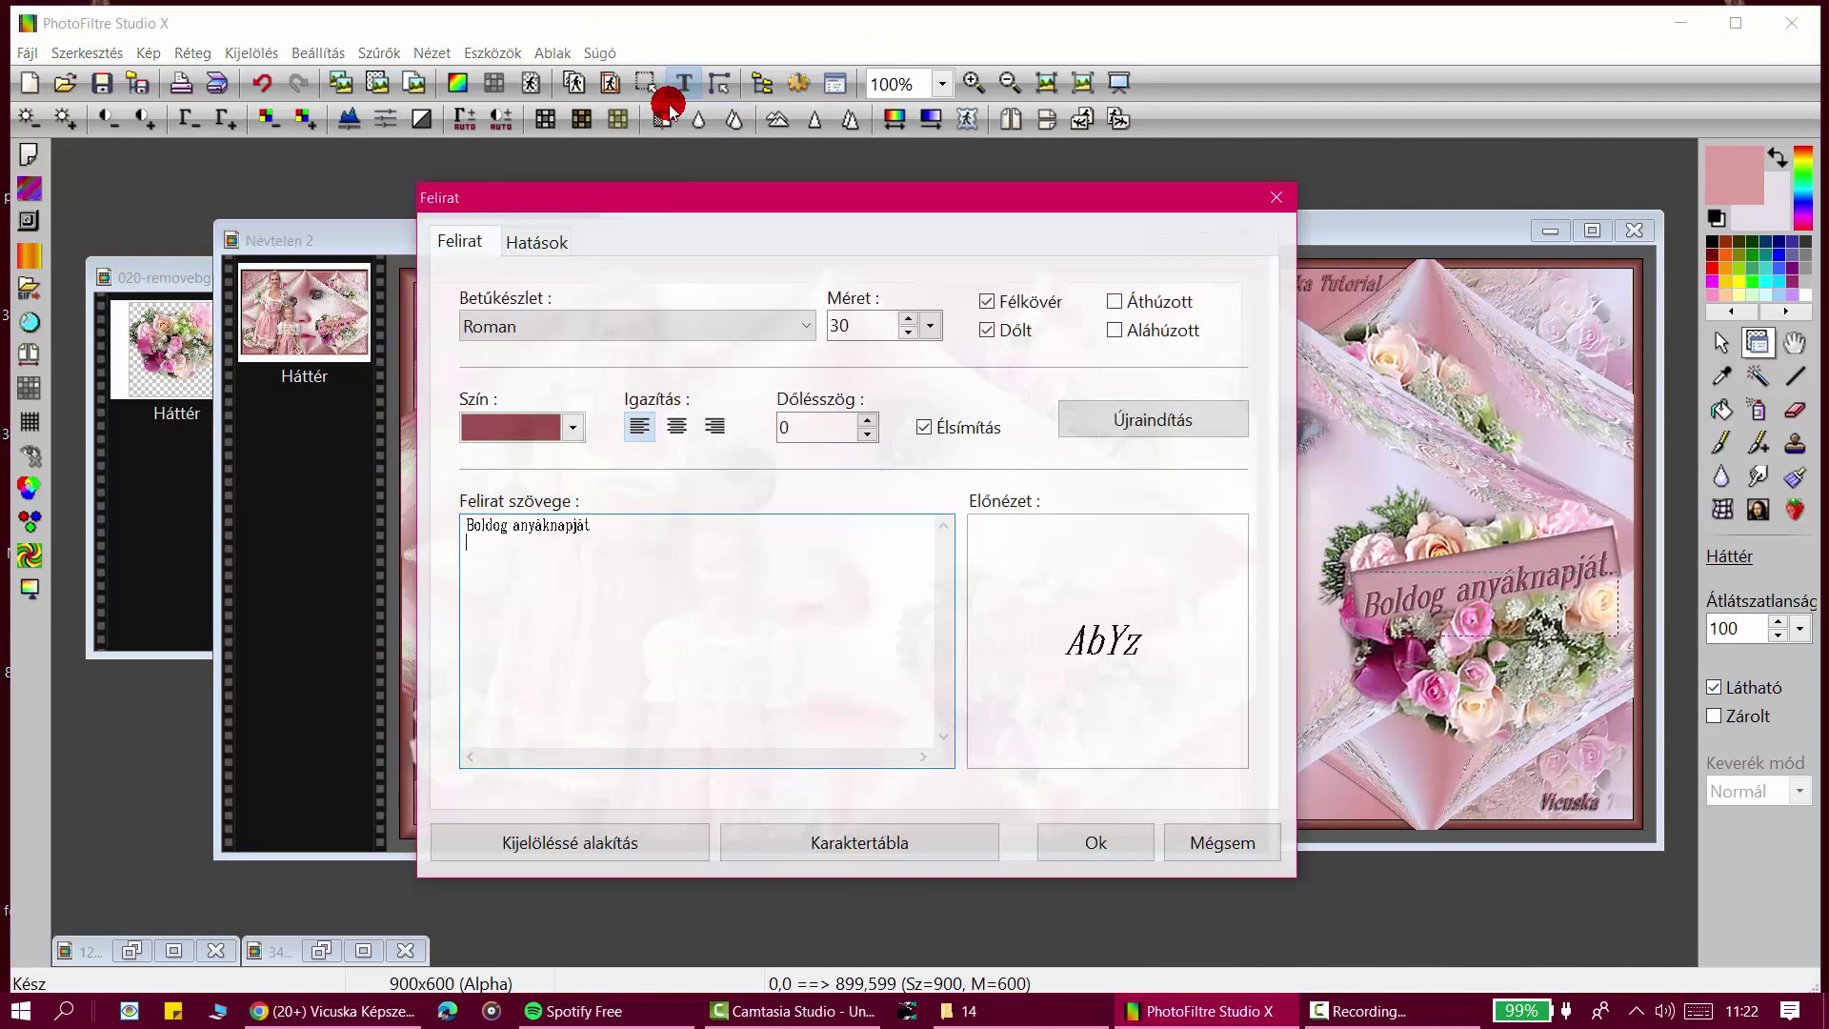
{"action": "left_click_drag", "start_coordinate": [595, 527], "coordinate": [402, 496]}
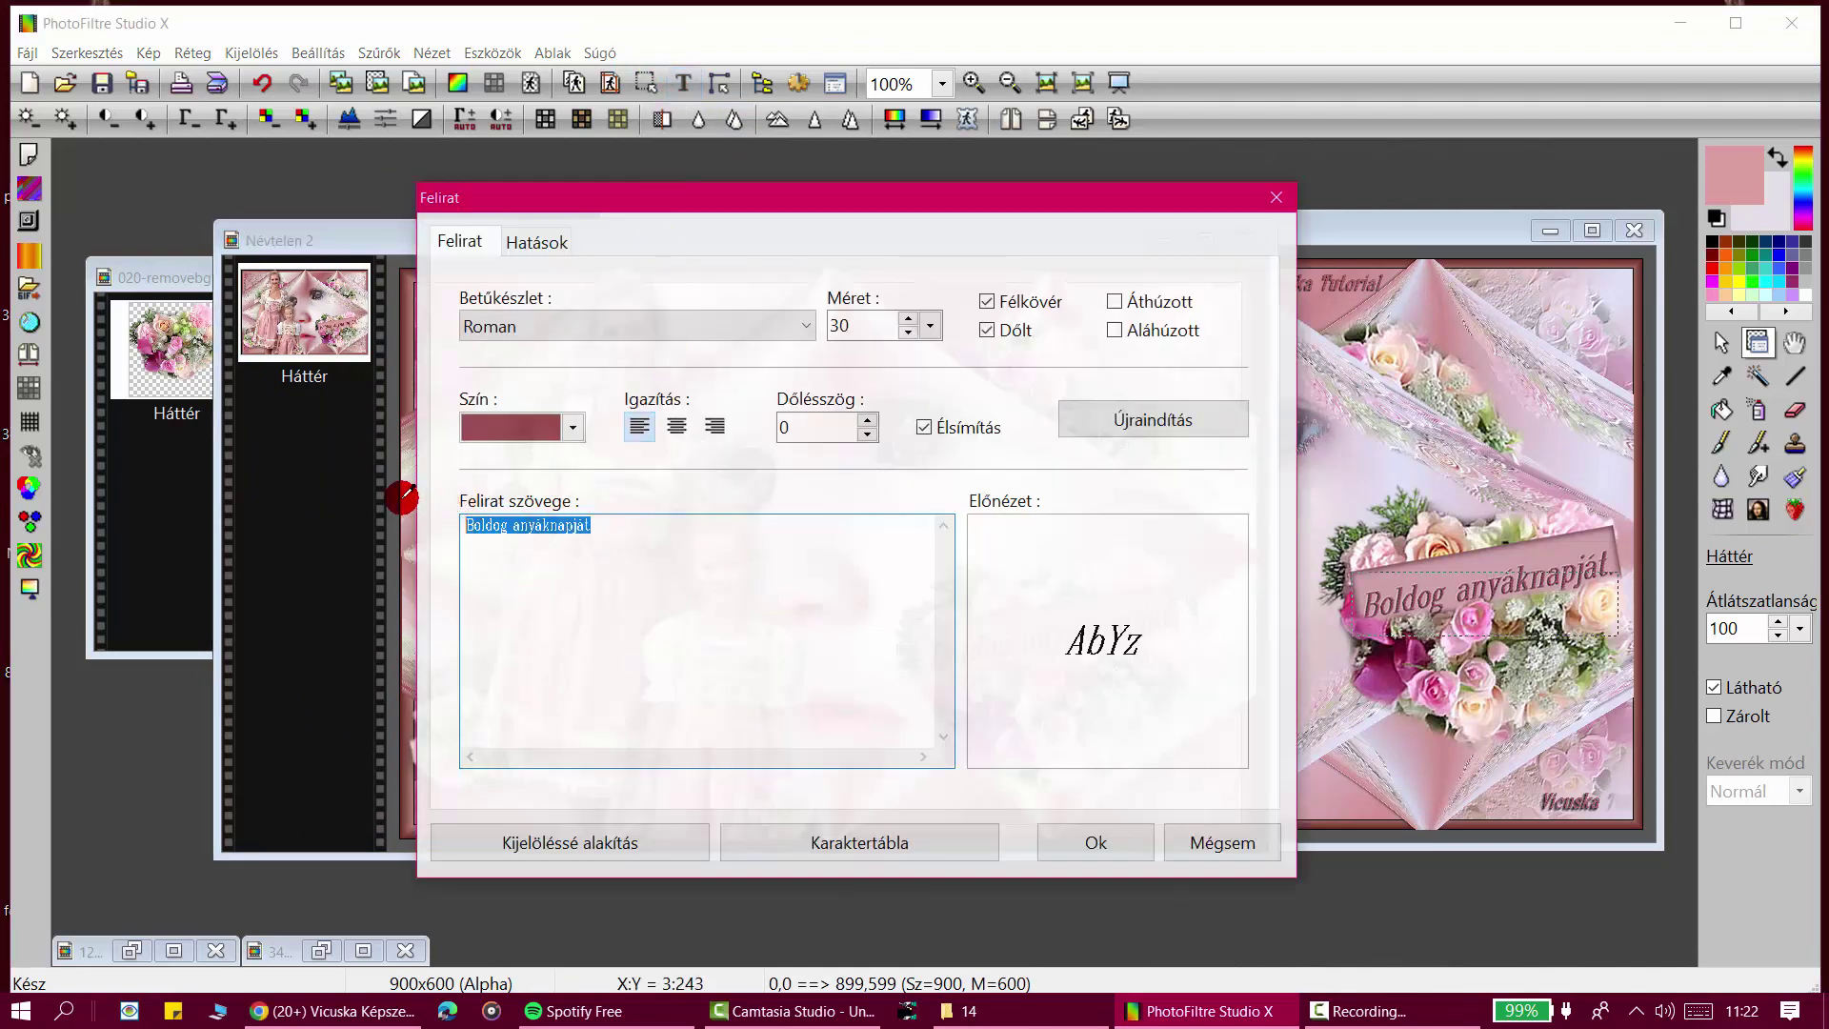
{"action": "type", "text": "Vicuska Tutorial"}
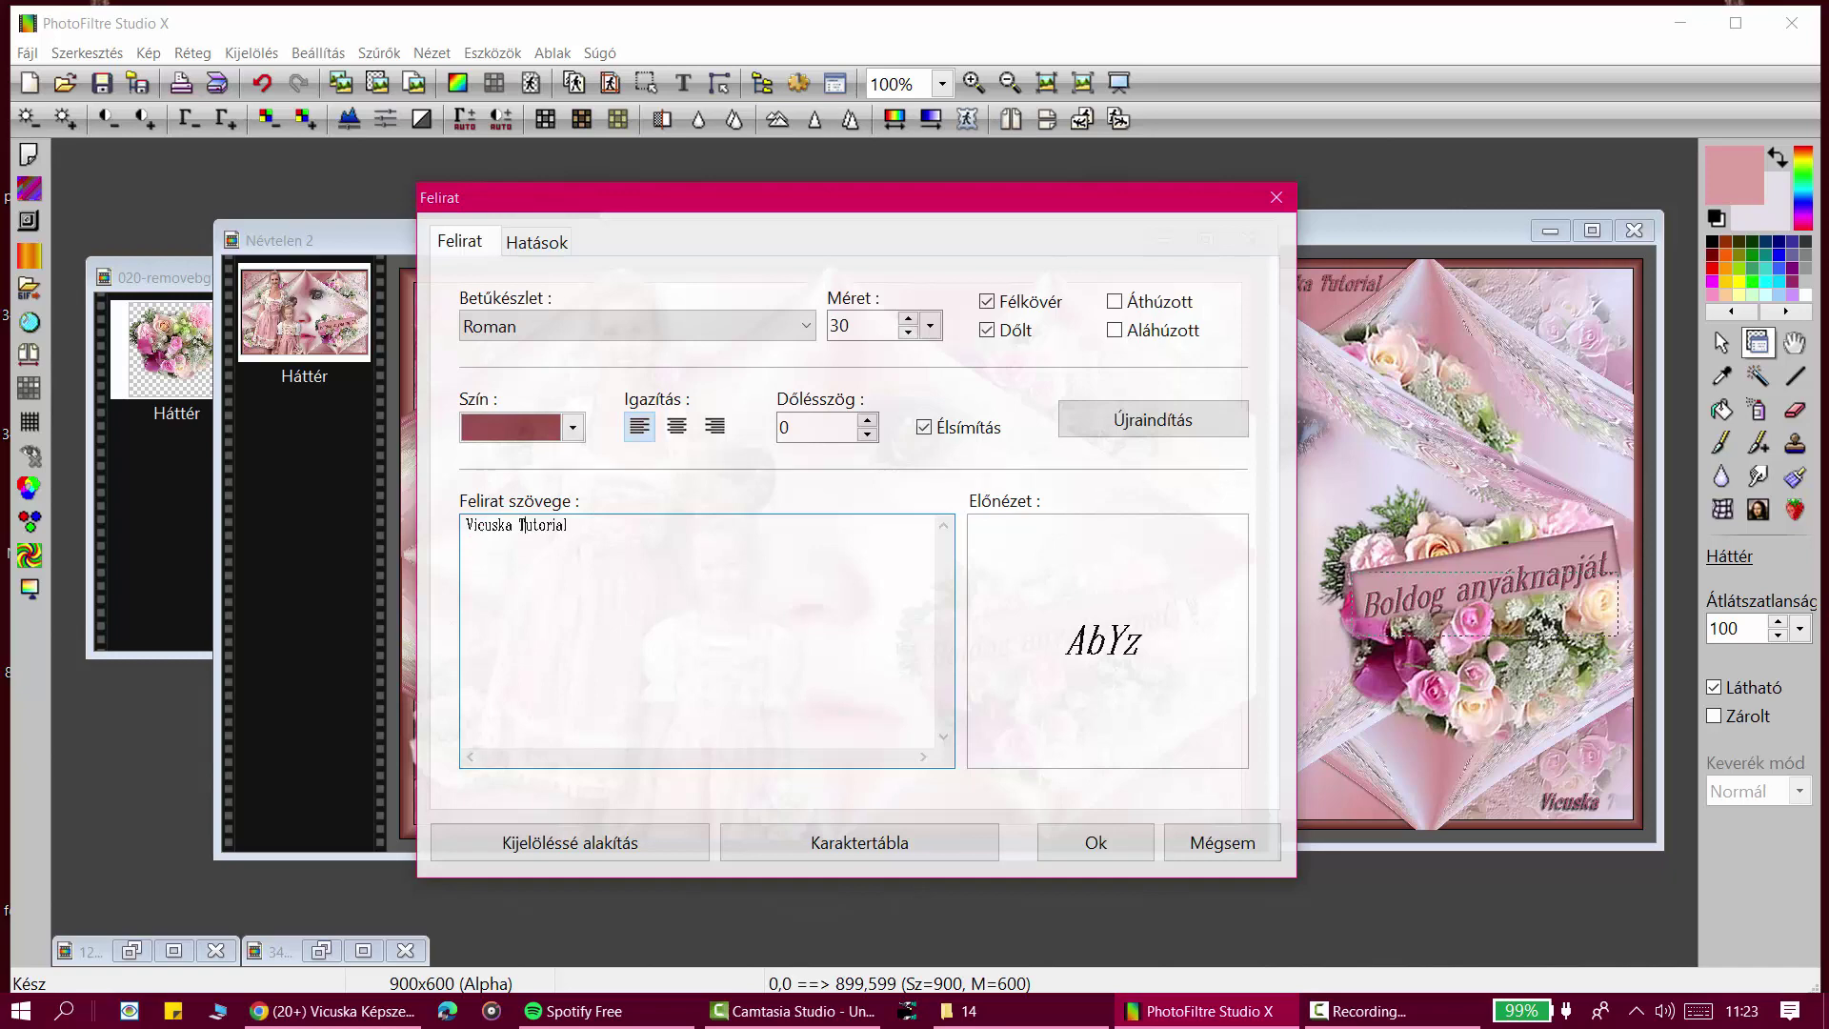
{"action": "left_click", "coordinate": [1074, 846]}
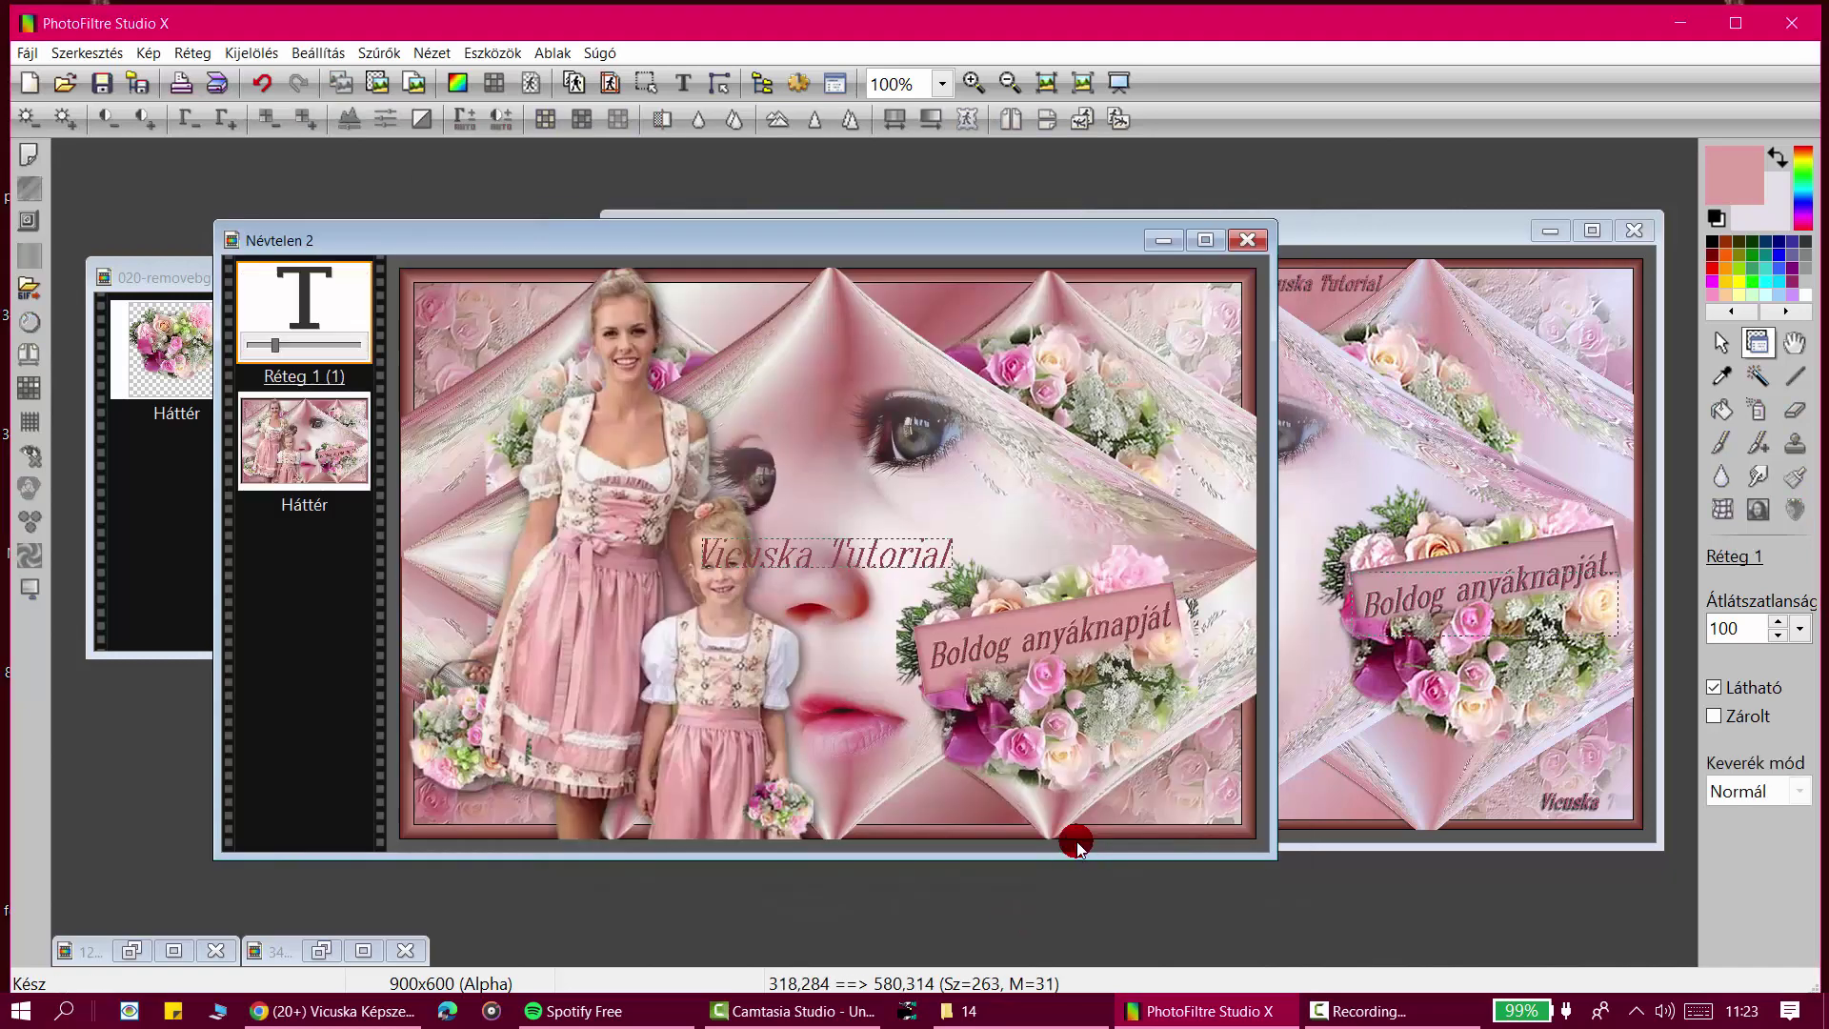
Step: Convert the "Vicuska Tutorial" text layer into an image layer
{"action": "right_click", "coordinate": [286, 305]}
{"action": "left_click", "coordinate": [381, 648]}
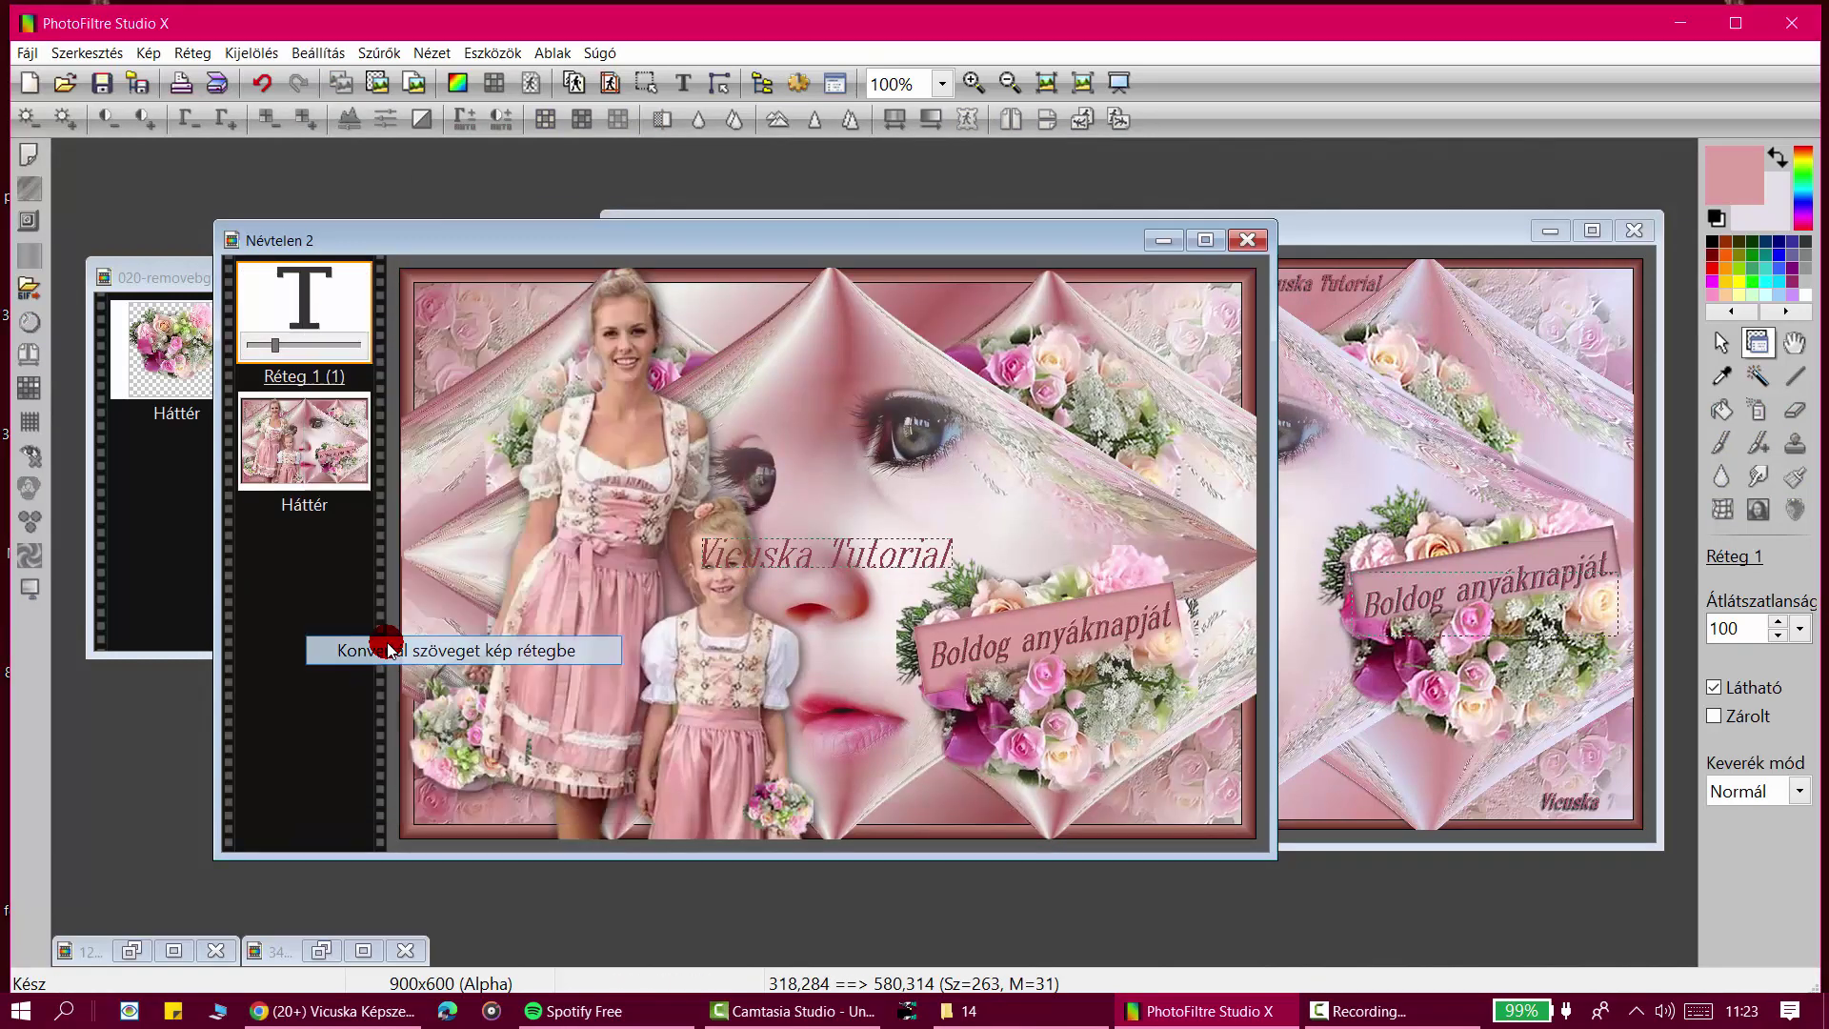
{"action": "right_click", "coordinate": [314, 298]}
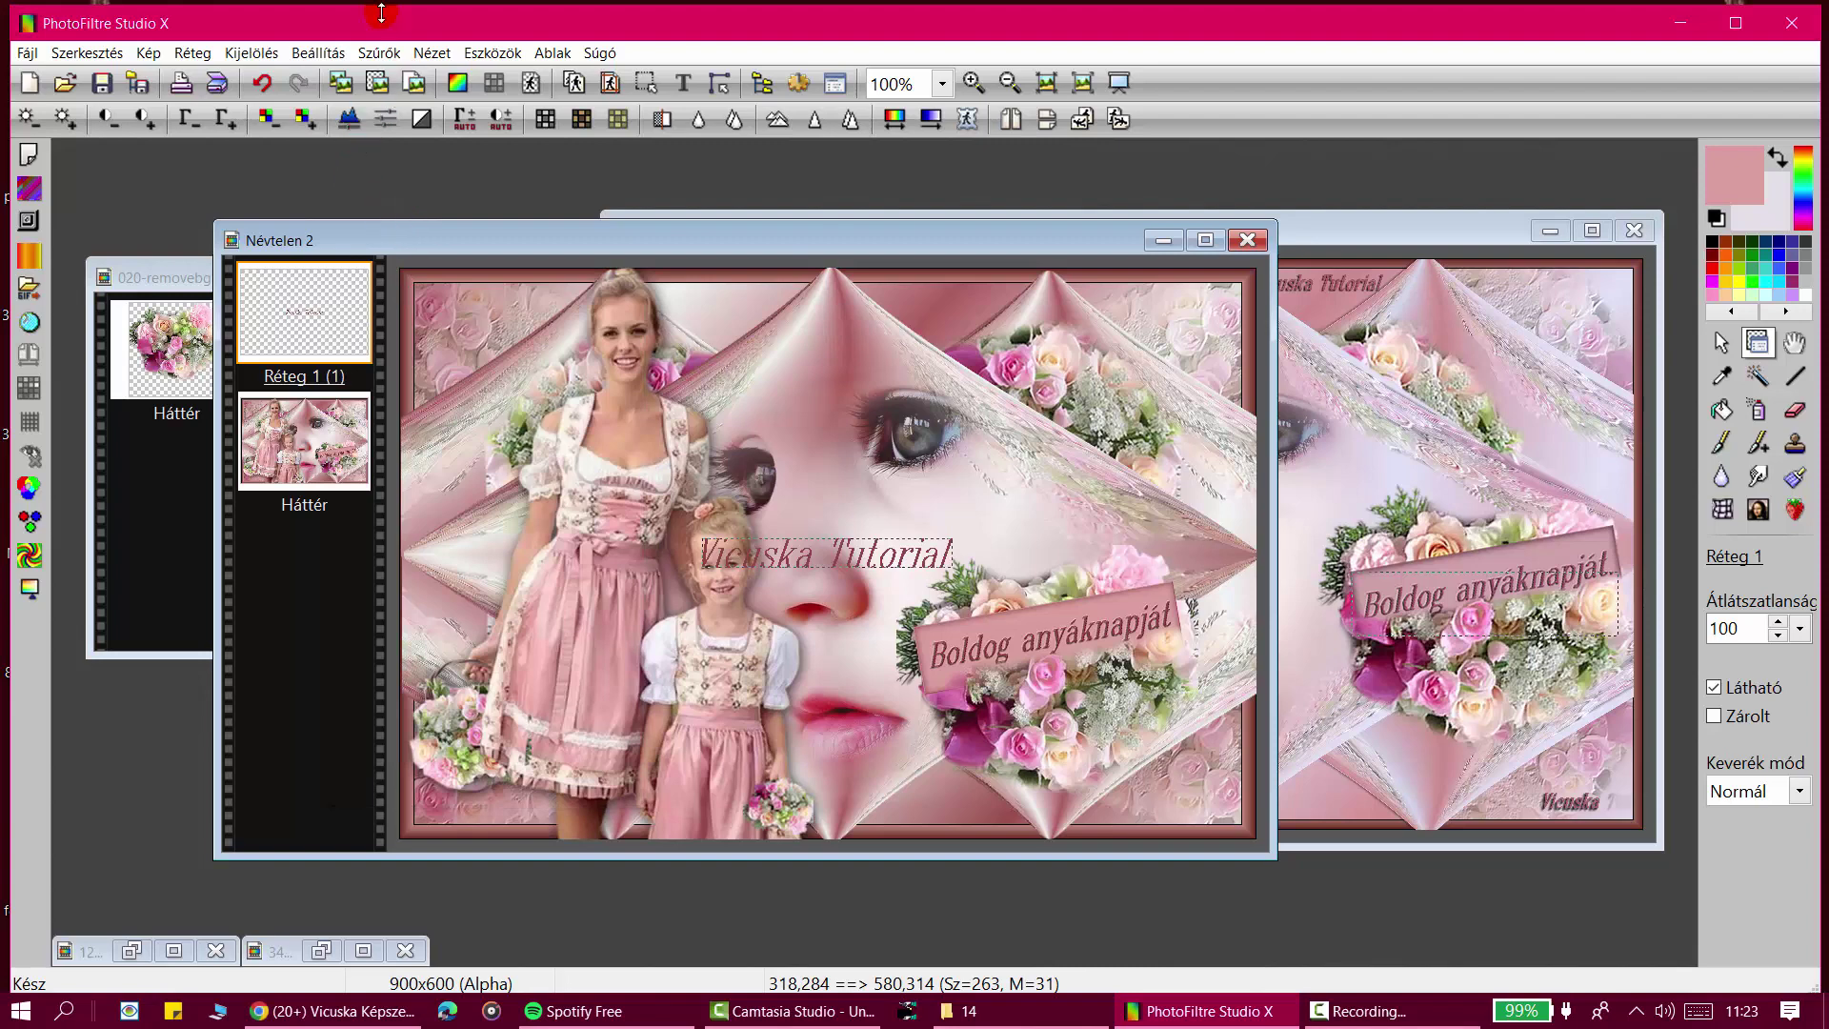
{"action": "left_click", "coordinate": [393, 54]}
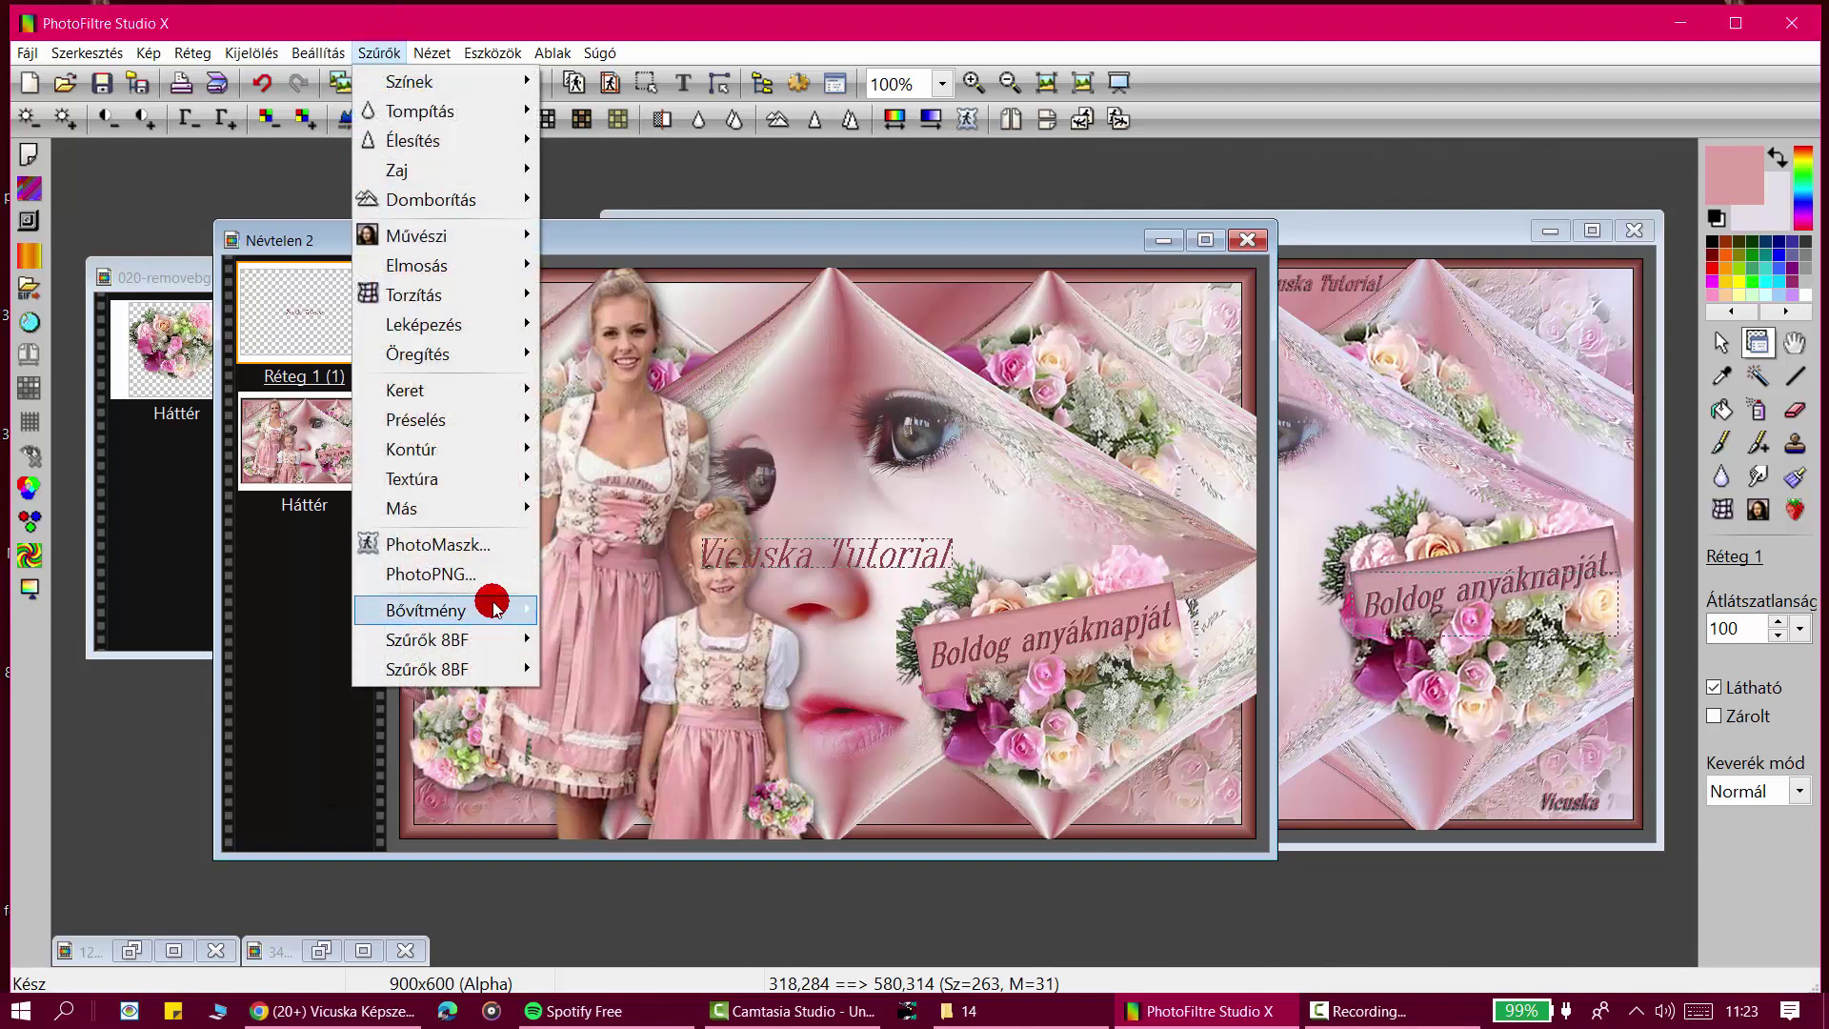
{"action": "left_click", "coordinate": [470, 575]}
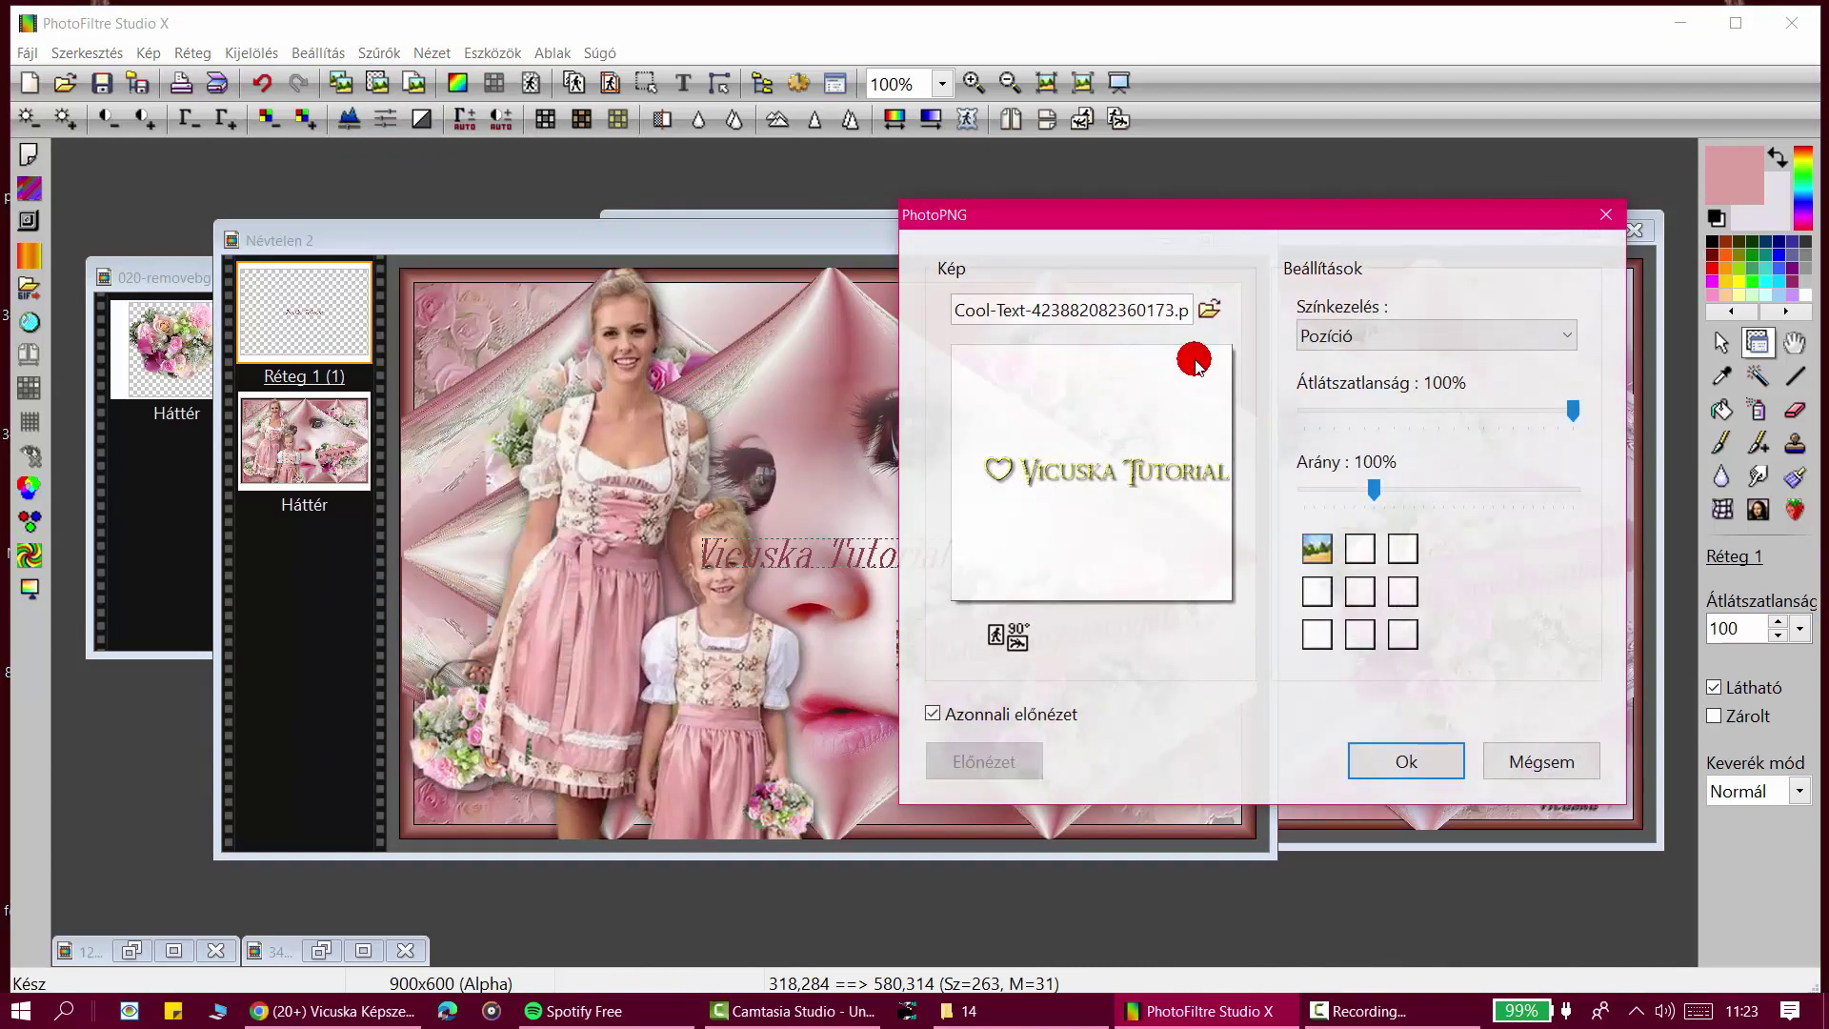
{"action": "left_click", "coordinate": [1610, 211]}
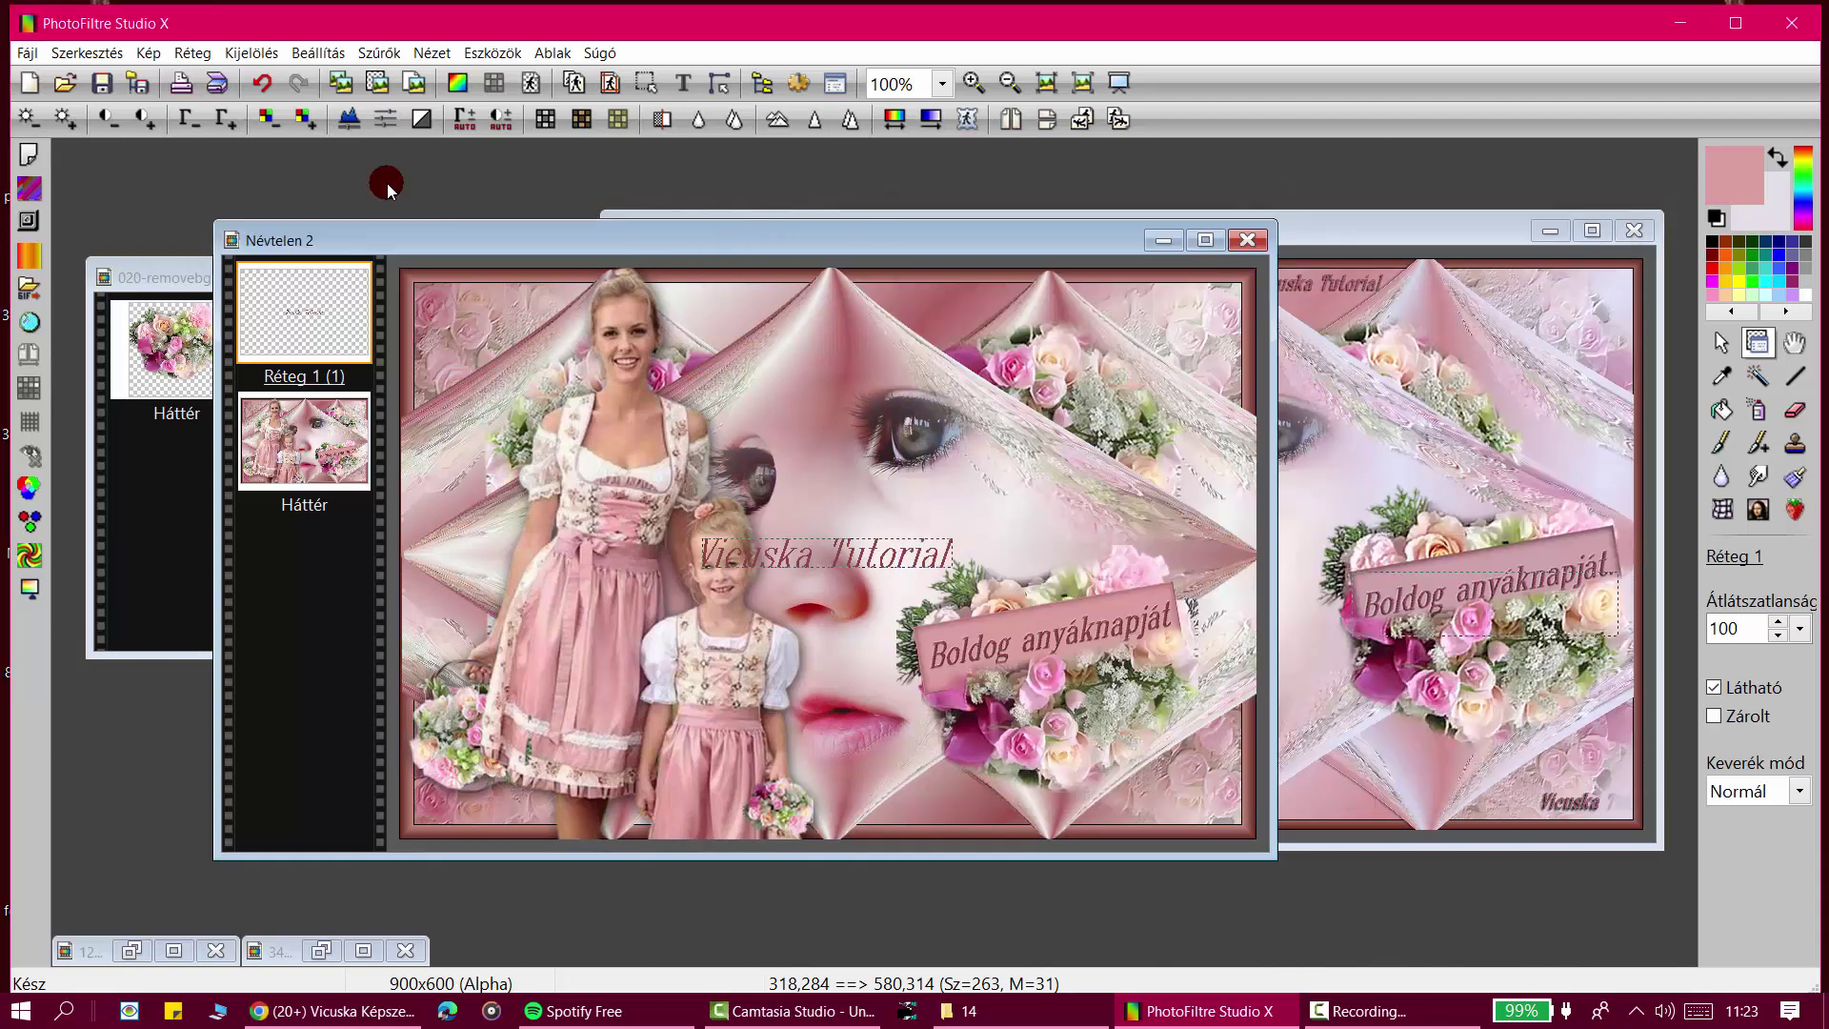
Step: Shrink the "Vicuska Tutorial" lettering to about 132 × 16 pixels and place it at the image's upper edge, beside the woman's head
{"action": "right_click", "coordinate": [305, 302]}
{"action": "left_click", "coordinate": [378, 540]}
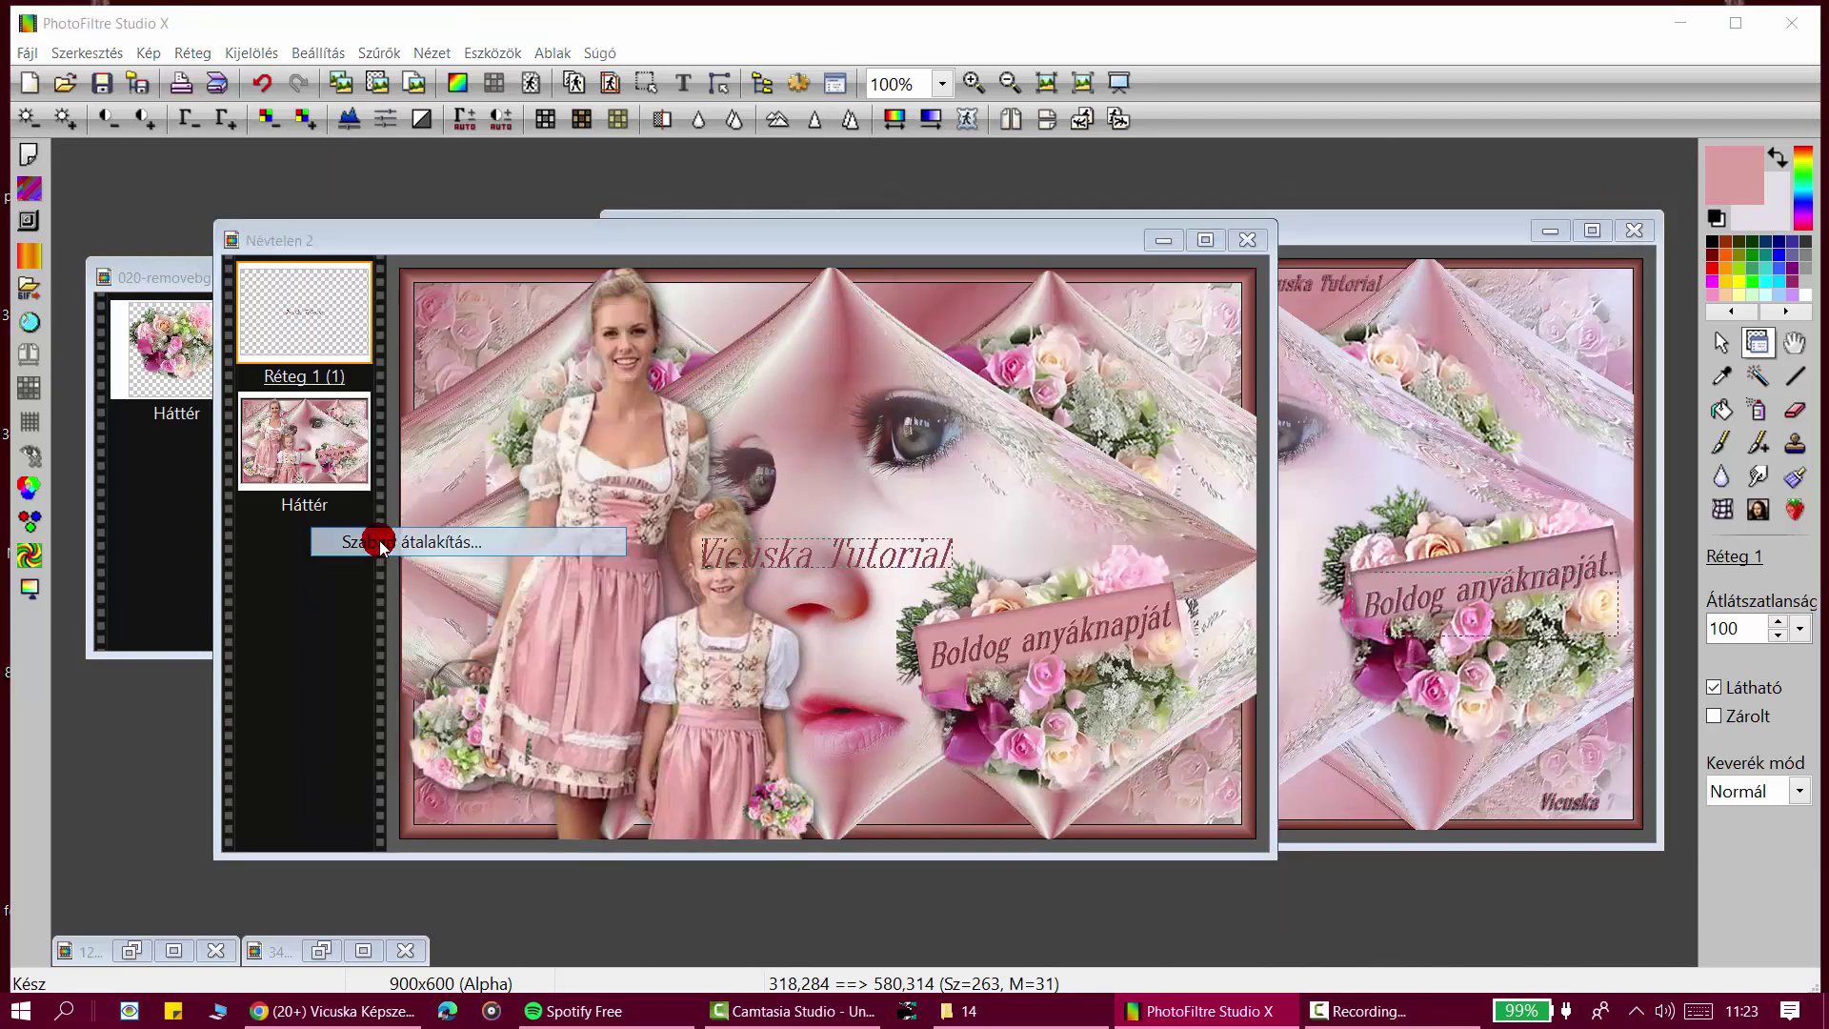
{"action": "left_click", "coordinate": [479, 457]}
{"action": "left_click_drag", "start_coordinate": [479, 458], "coordinate": [462, 451]}
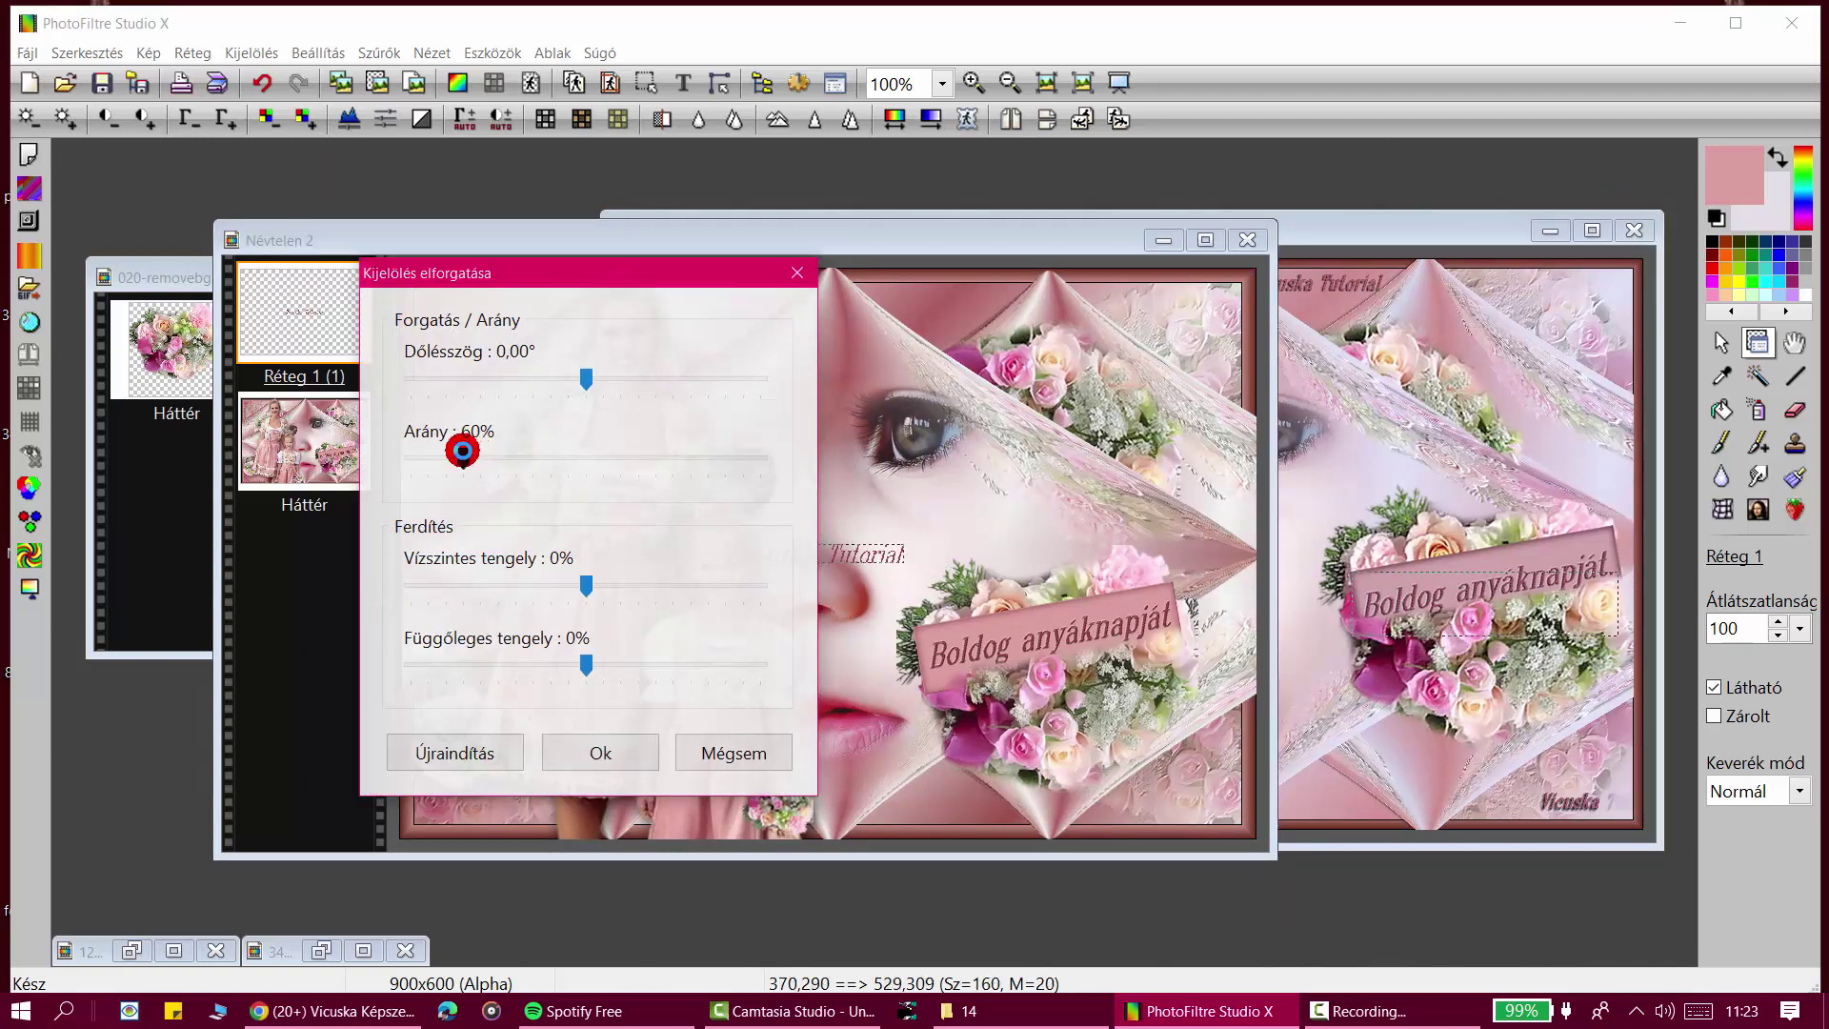
{"action": "left_click", "coordinate": [583, 750]}
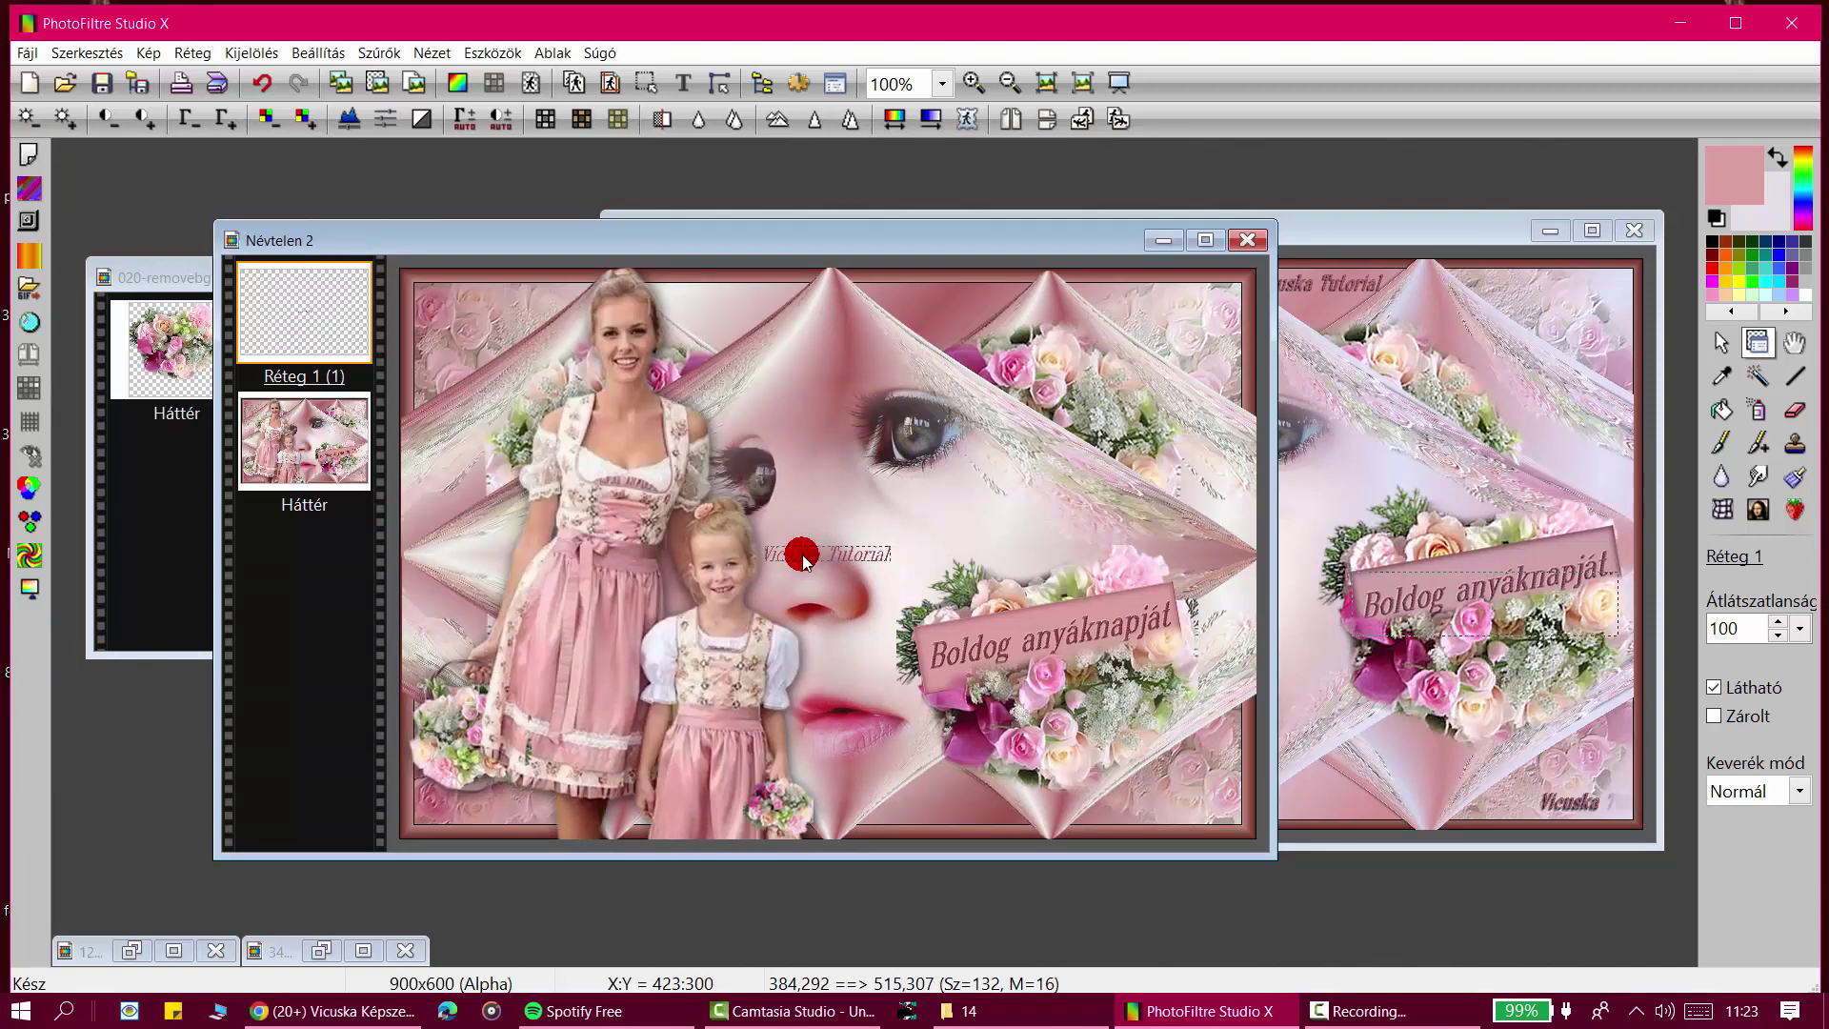
{"action": "left_click_drag", "start_coordinate": [806, 557], "coordinate": [706, 303]}
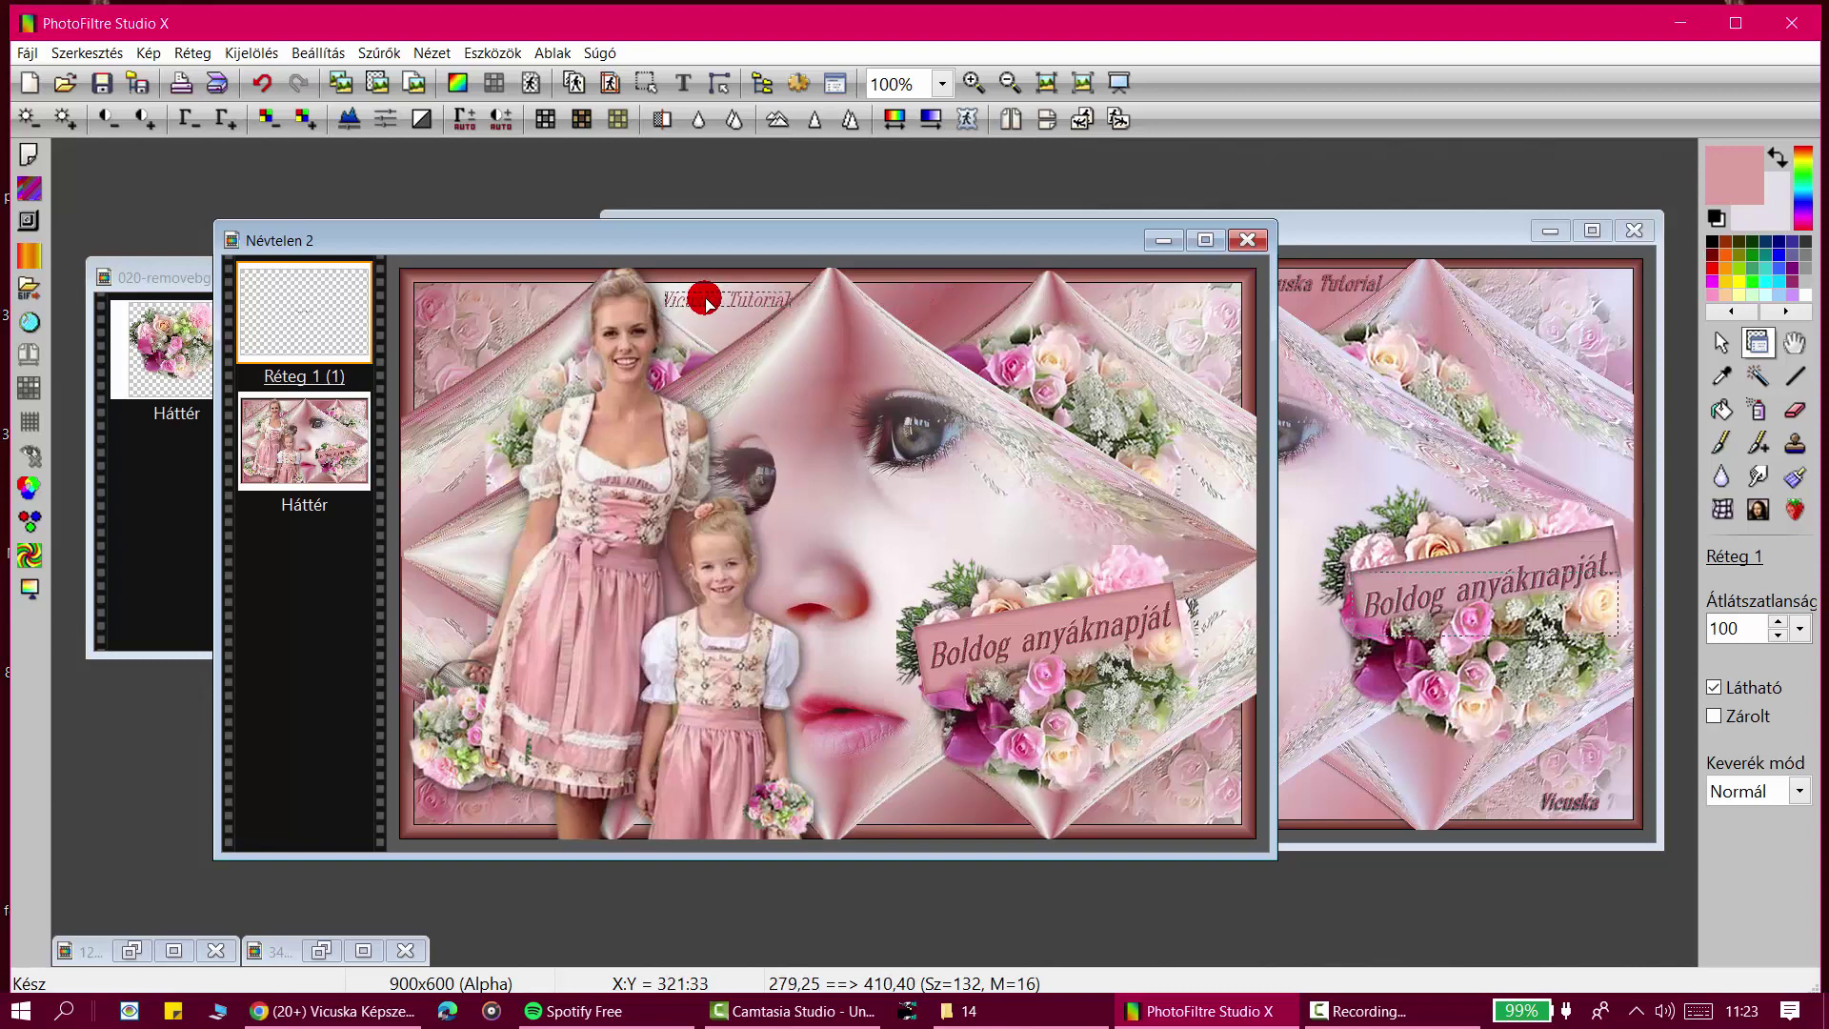
Step: Duplicate the "Vicuska Tutorial" layer and merge the copy into the original to strengthen the lettering
{"action": "right_click", "coordinate": [329, 315]}
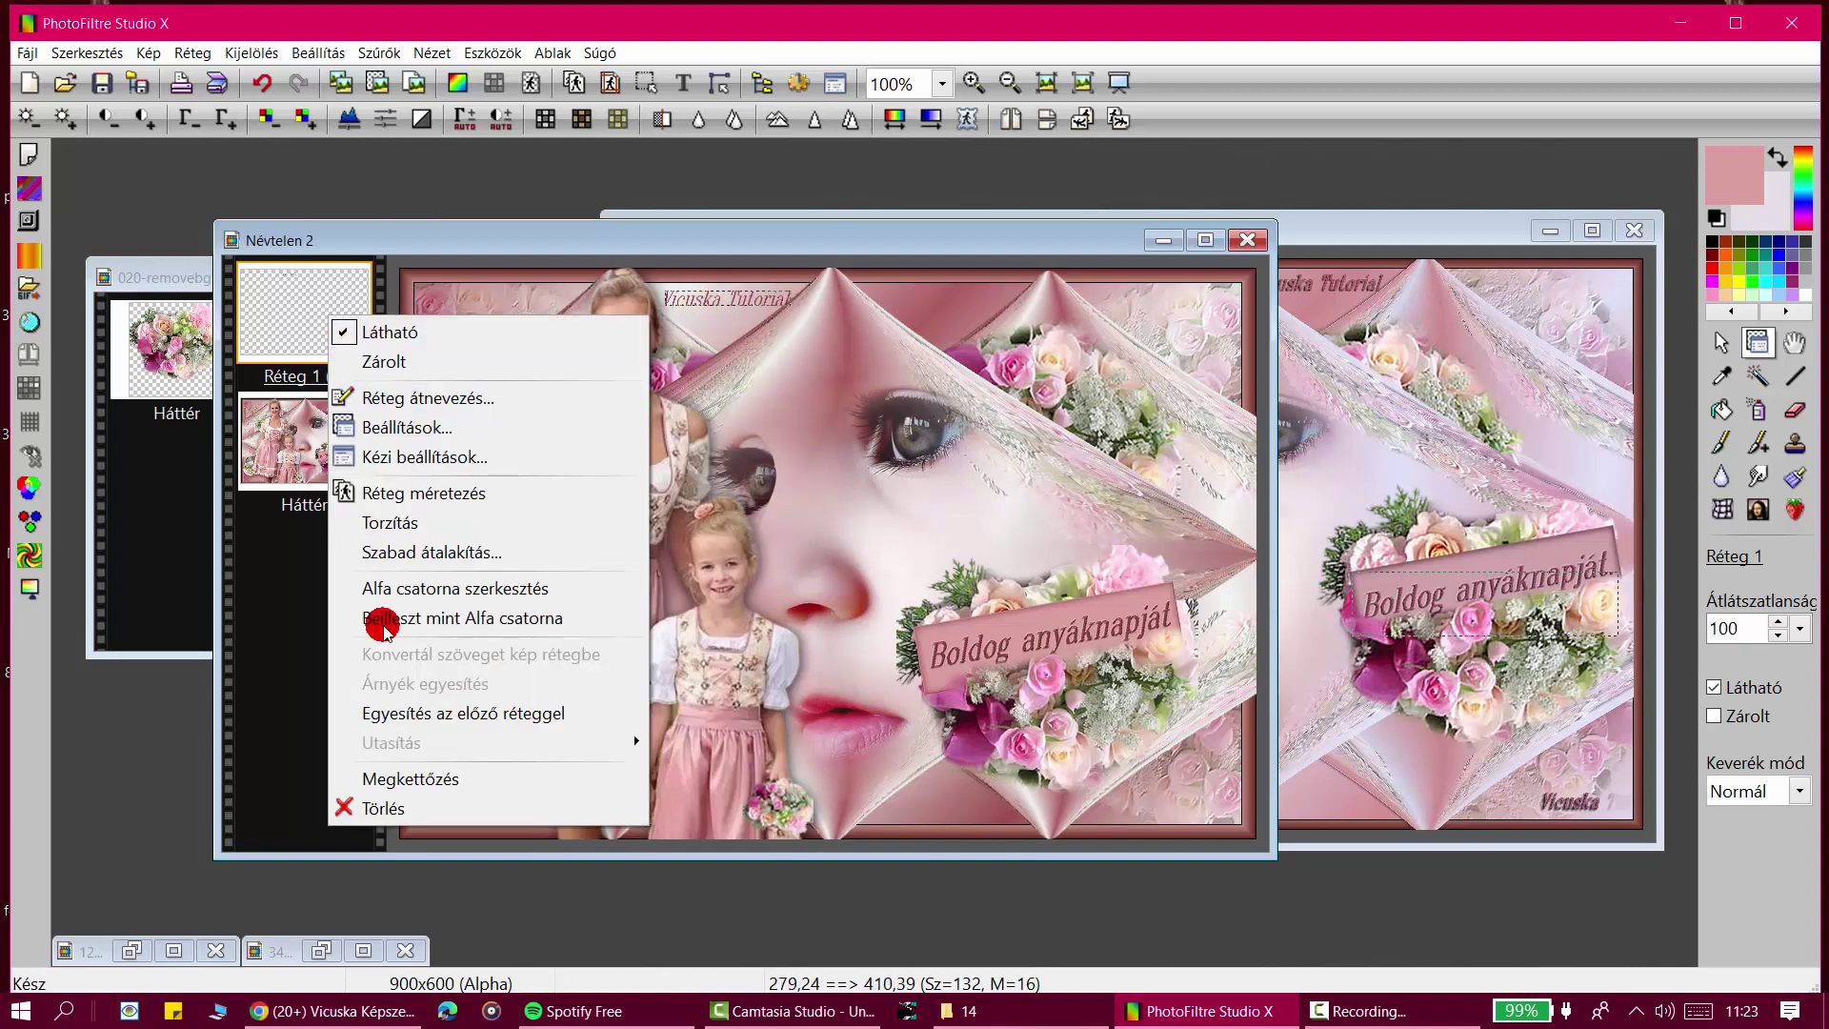
{"action": "left_click", "coordinate": [386, 780]}
{"action": "right_click", "coordinate": [303, 279]}
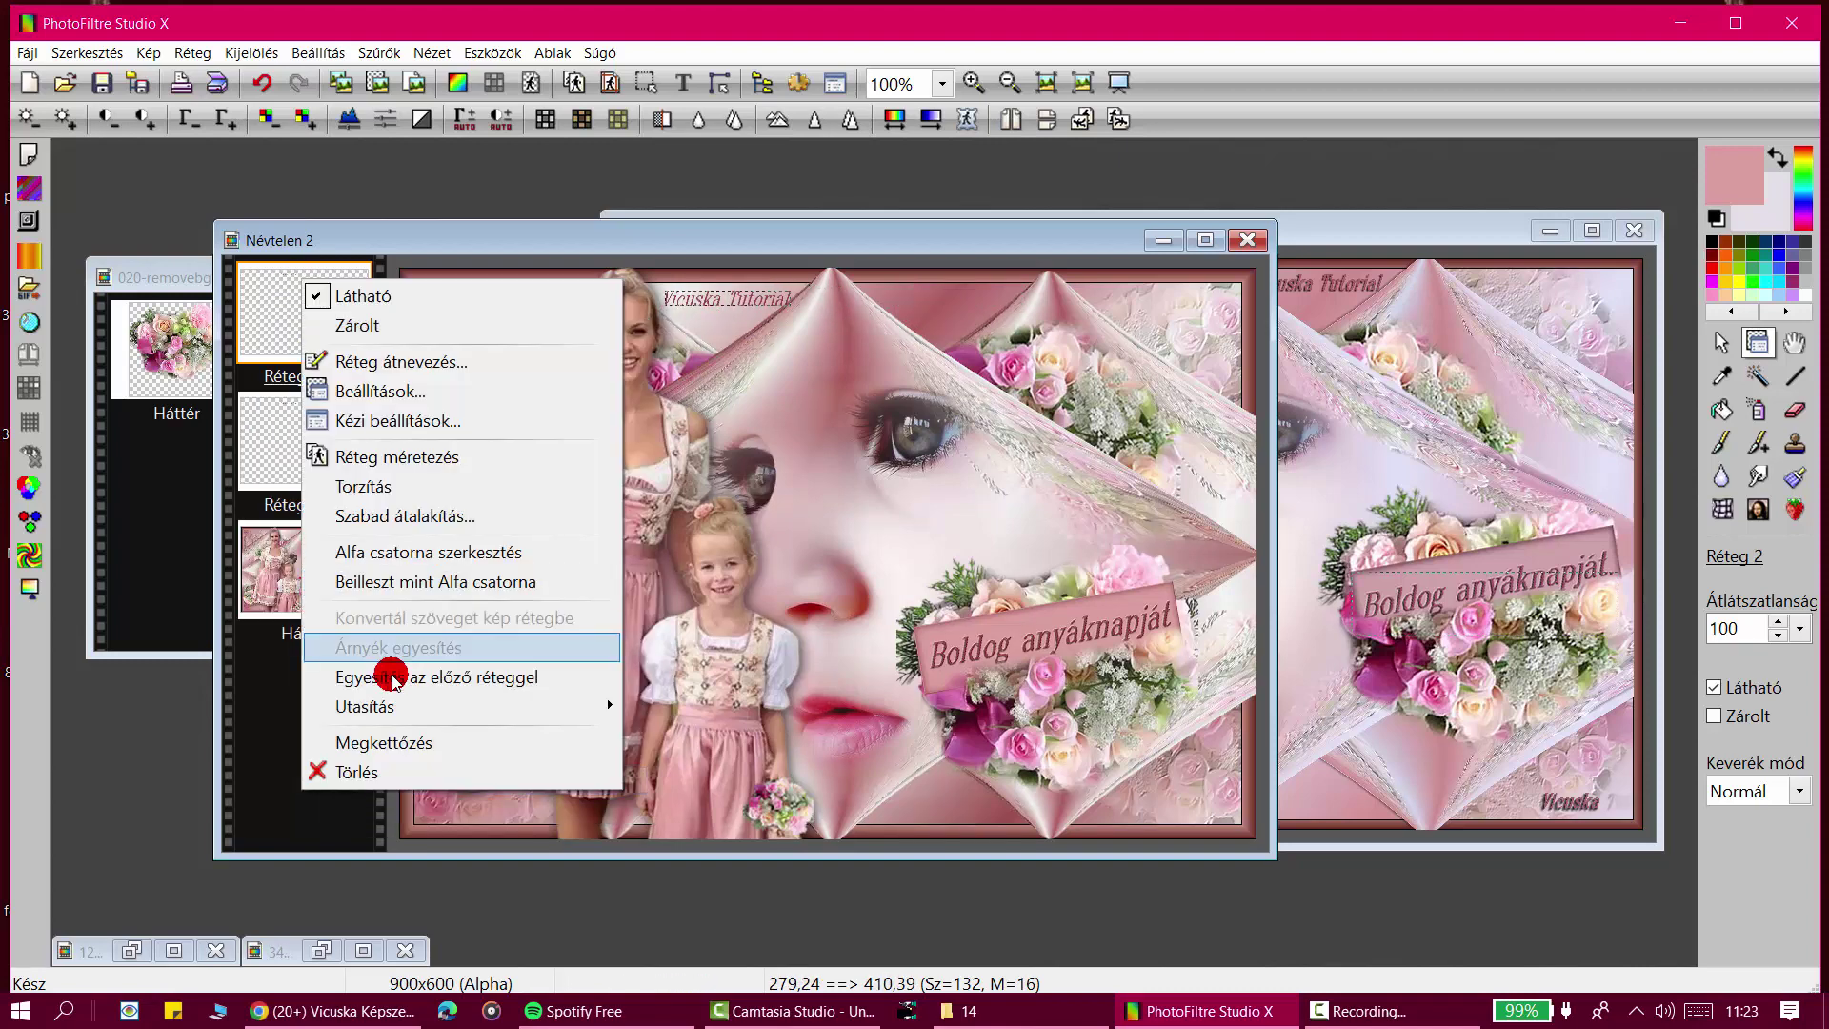
{"action": "left_click", "coordinate": [391, 677]}
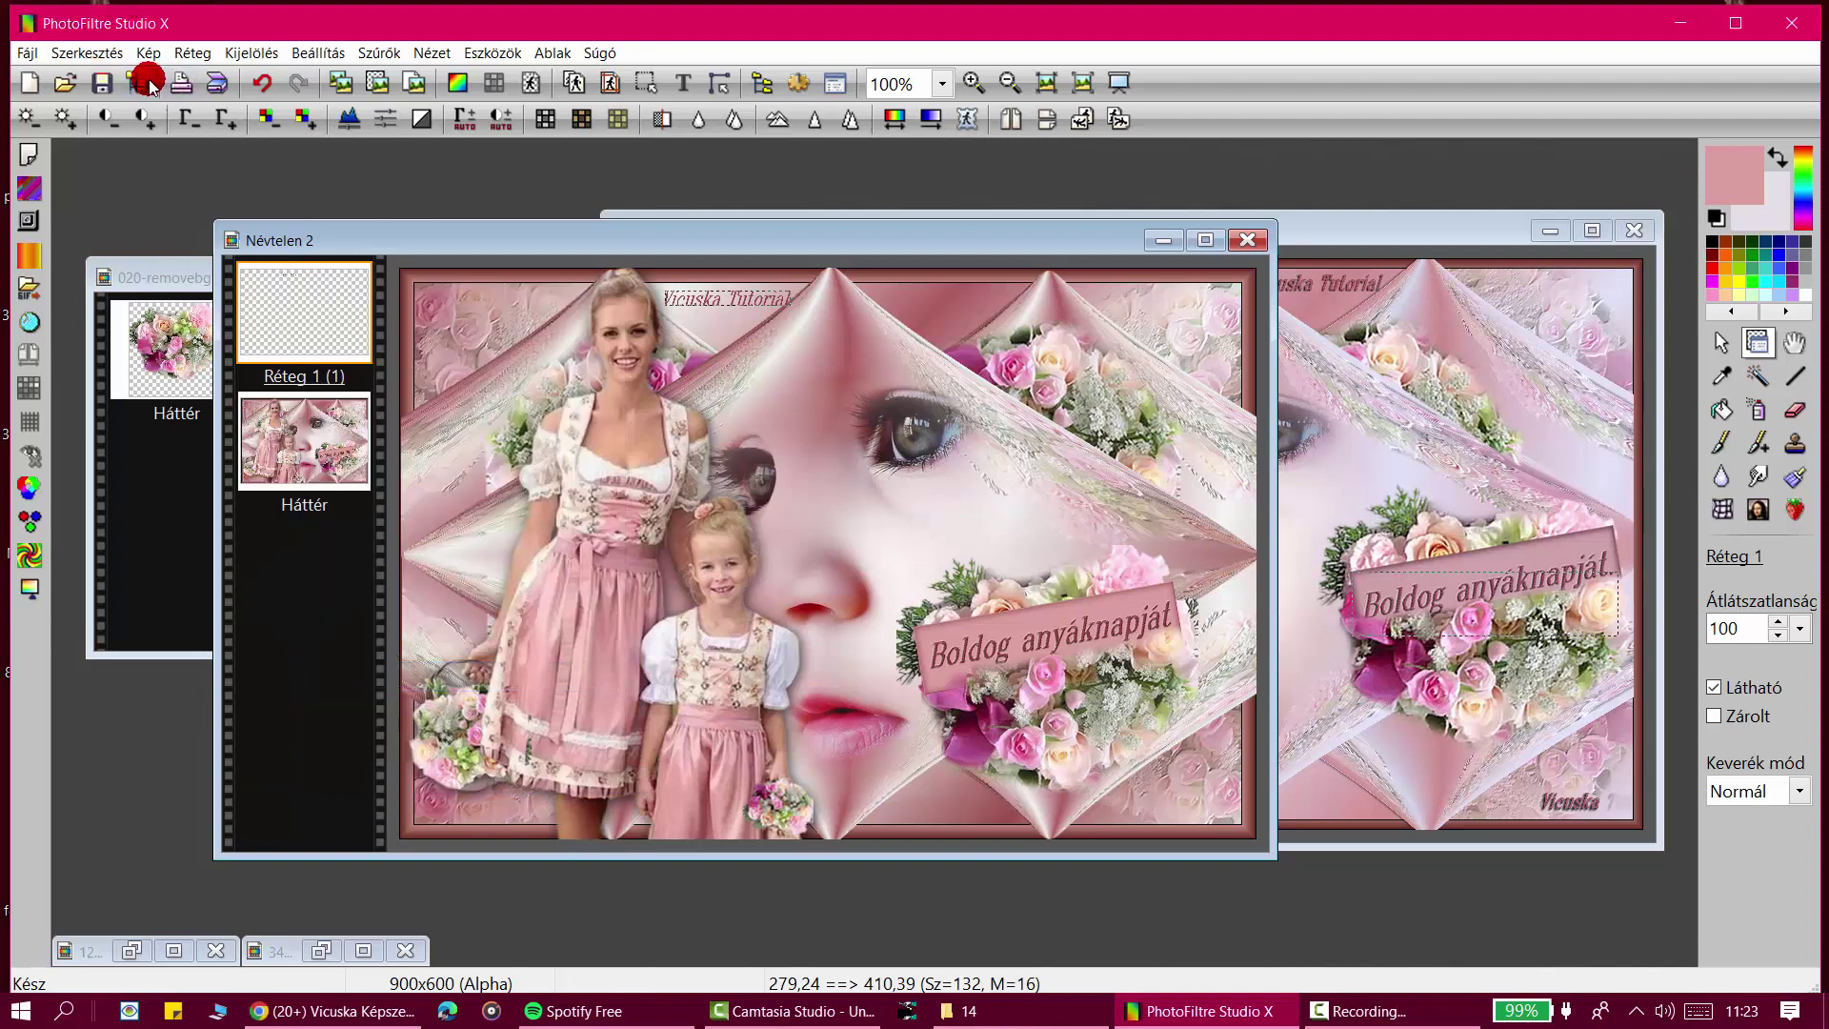
Step: Give the lettering layer a black shadow with X offset -1, Y offset 2, 60% opacity and radius 2
{"action": "left_click", "coordinate": [190, 53]}
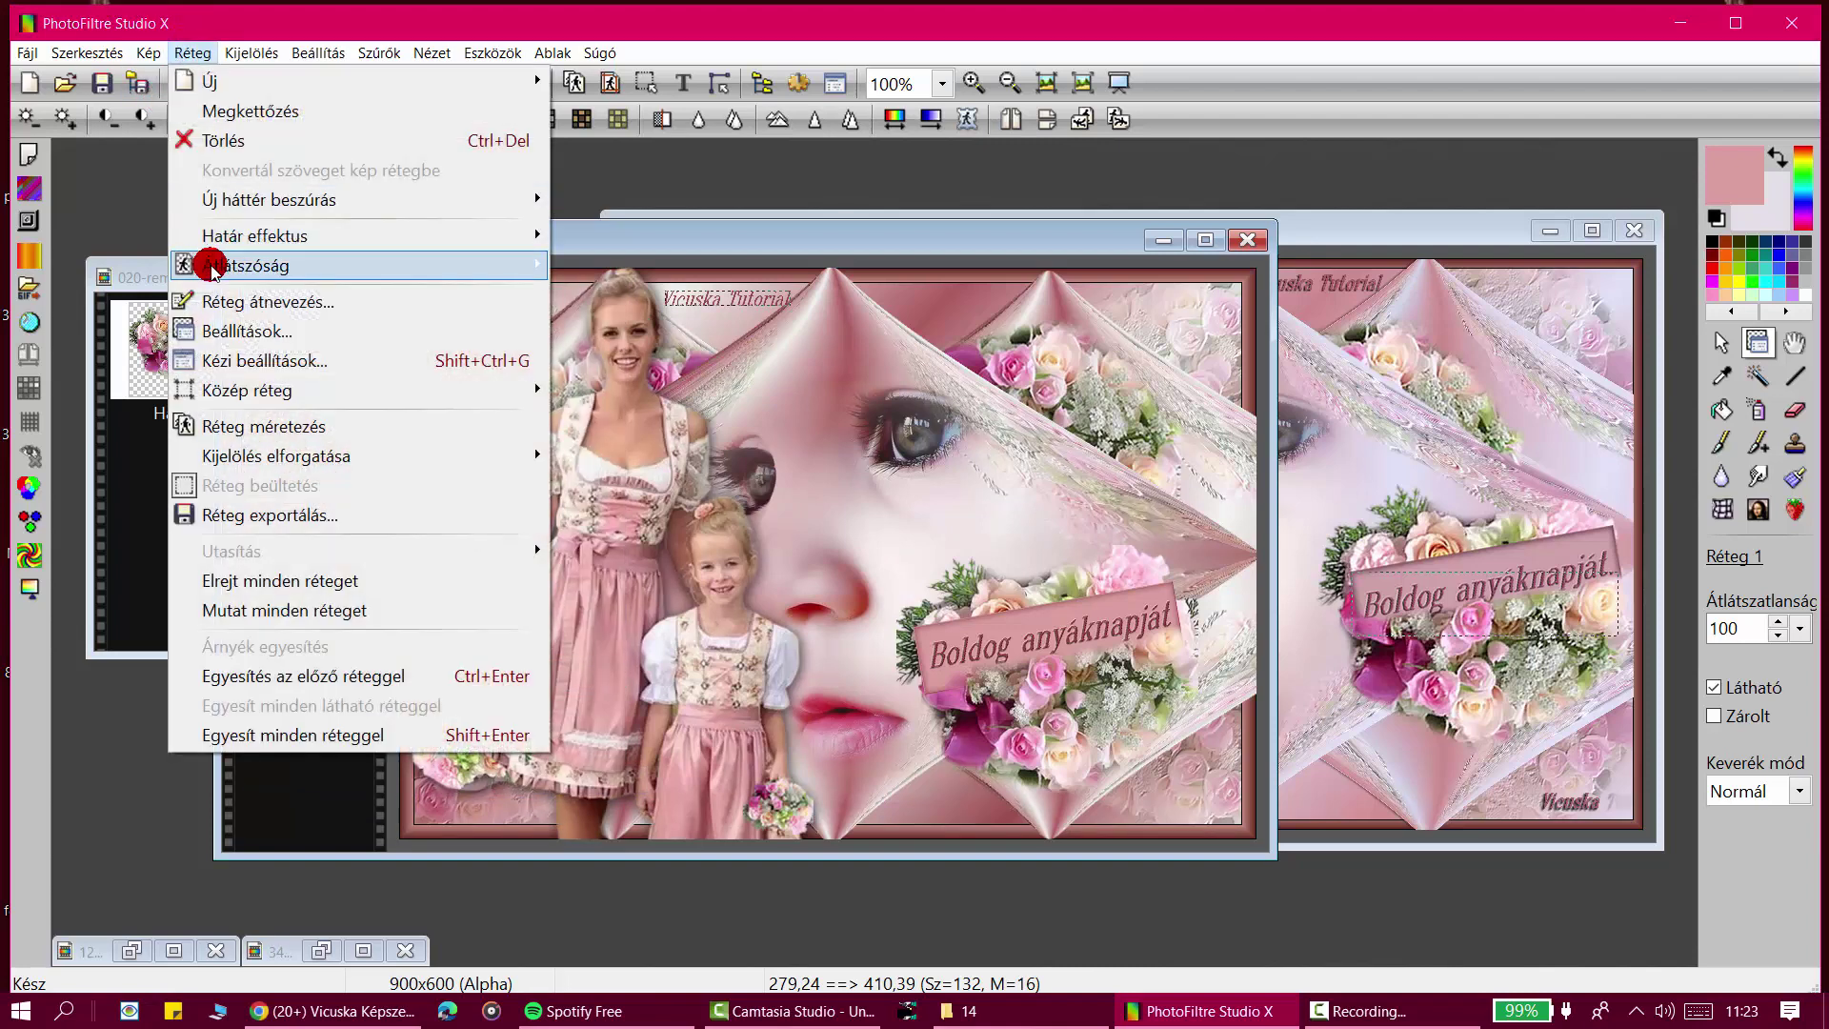
{"action": "left_click", "coordinate": [240, 330]}
{"action": "left_click", "coordinate": [303, 394]}
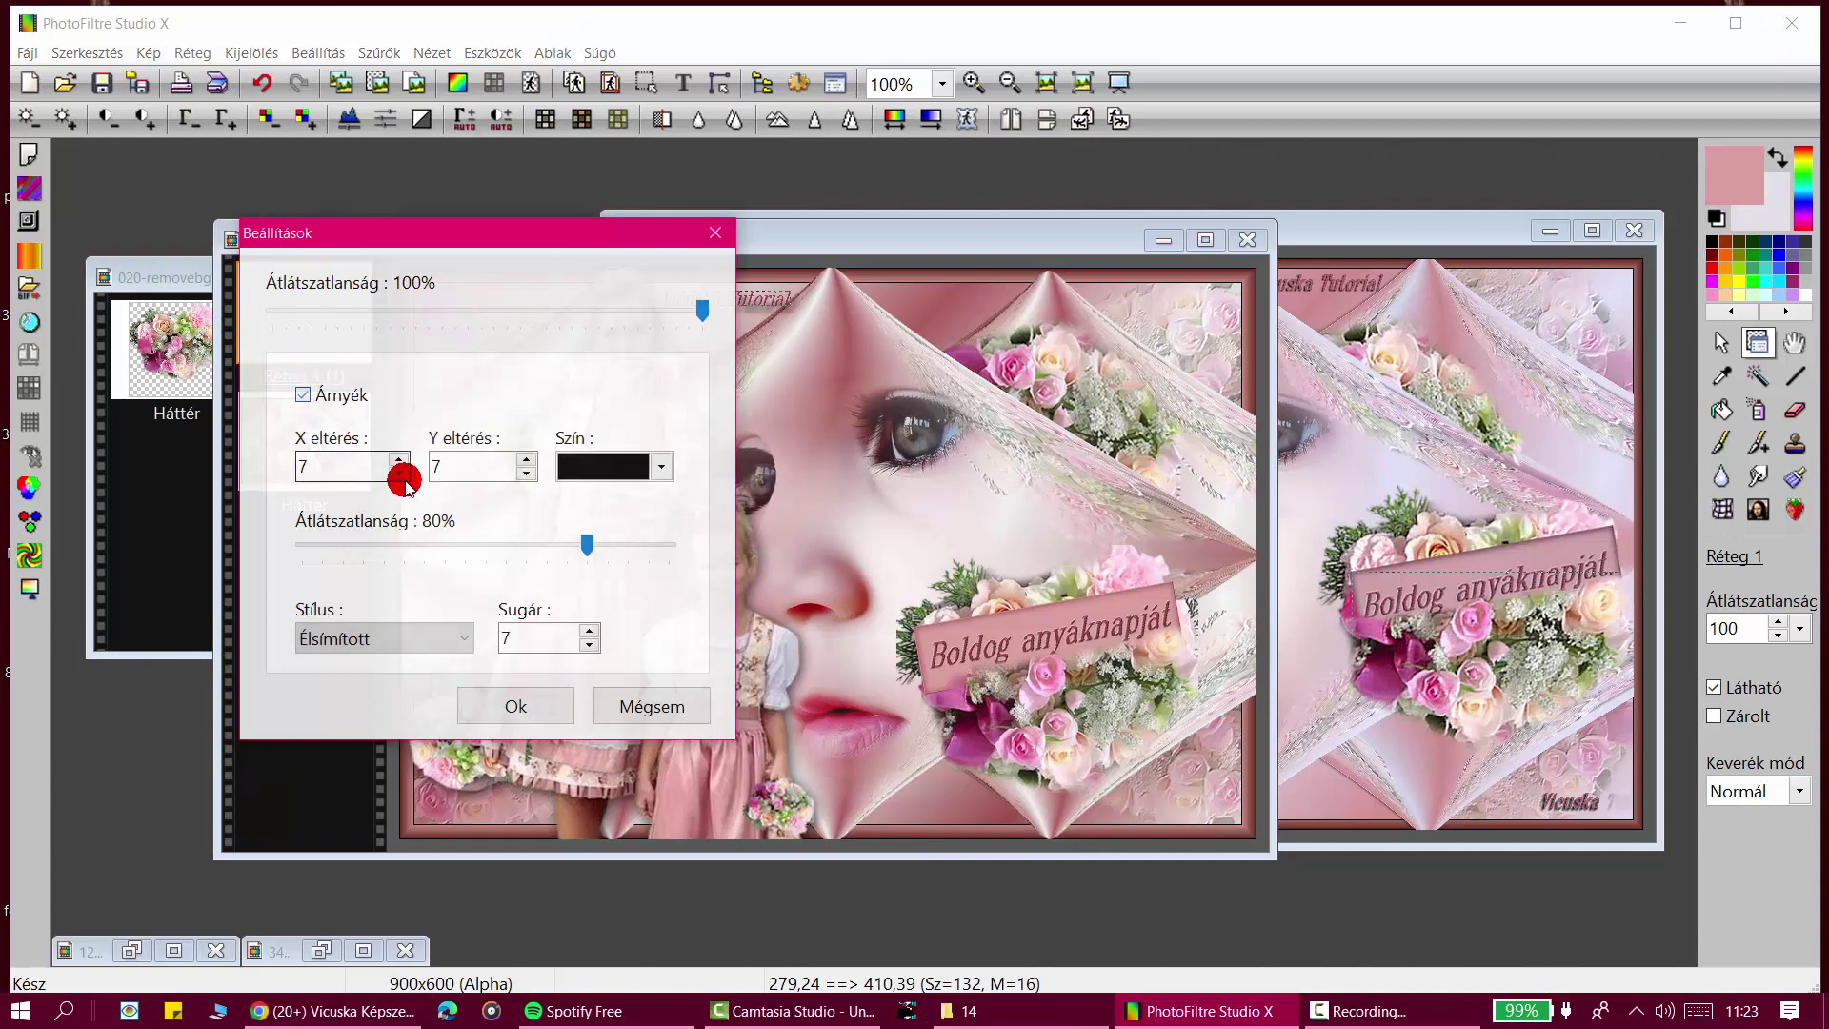
{"action": "left_click", "coordinate": [399, 473]}
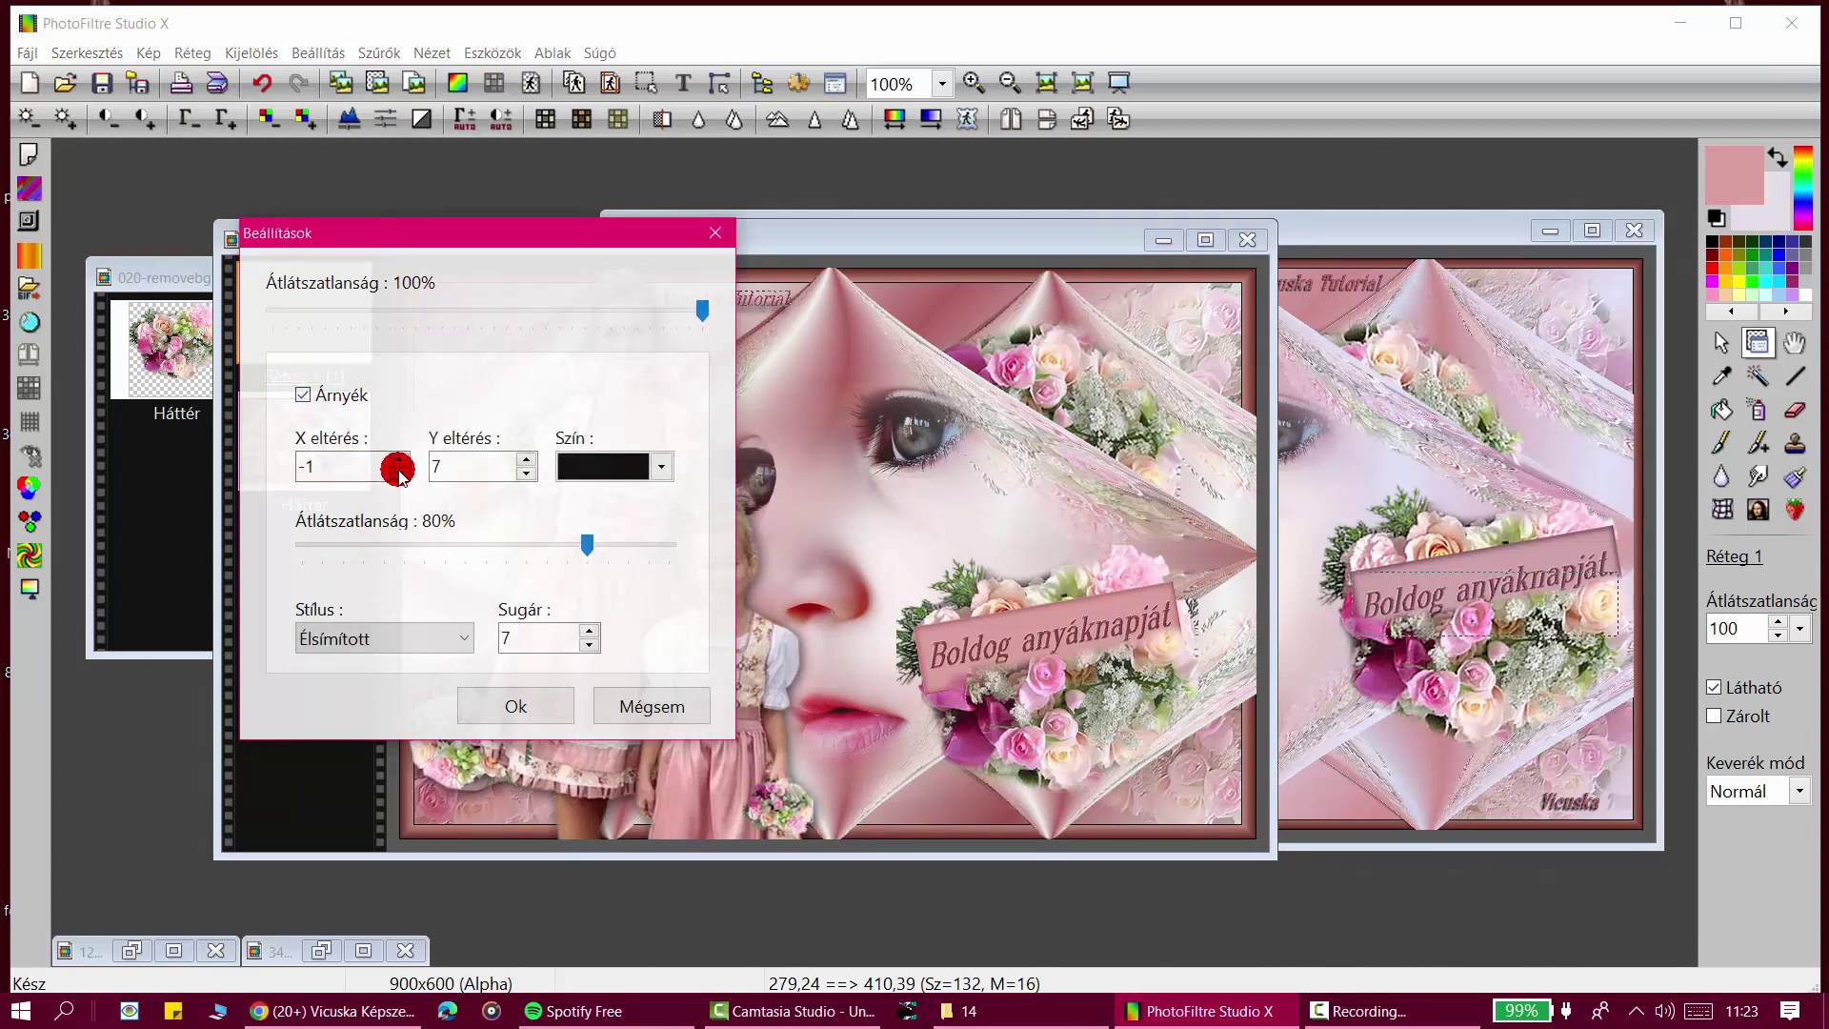
{"action": "left_click", "coordinate": [528, 462]}
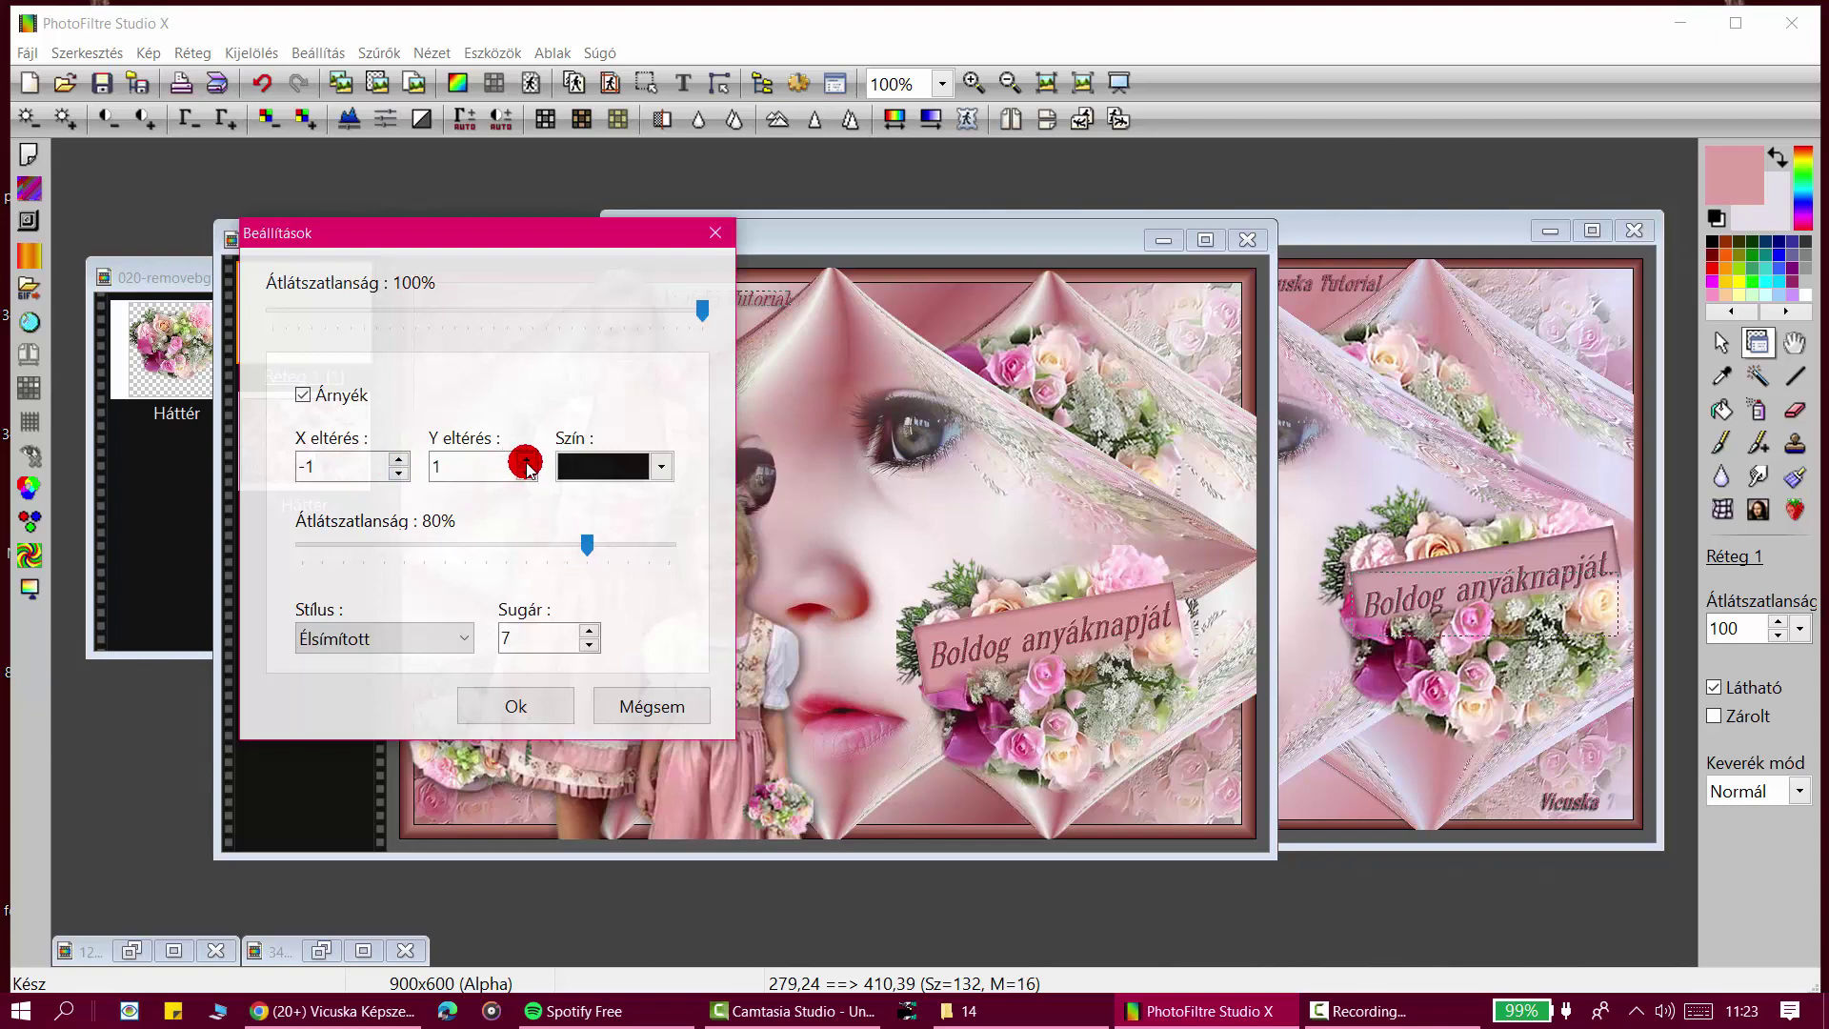
{"action": "left_click_drag", "start_coordinate": [586, 545], "coordinate": [506, 545]}
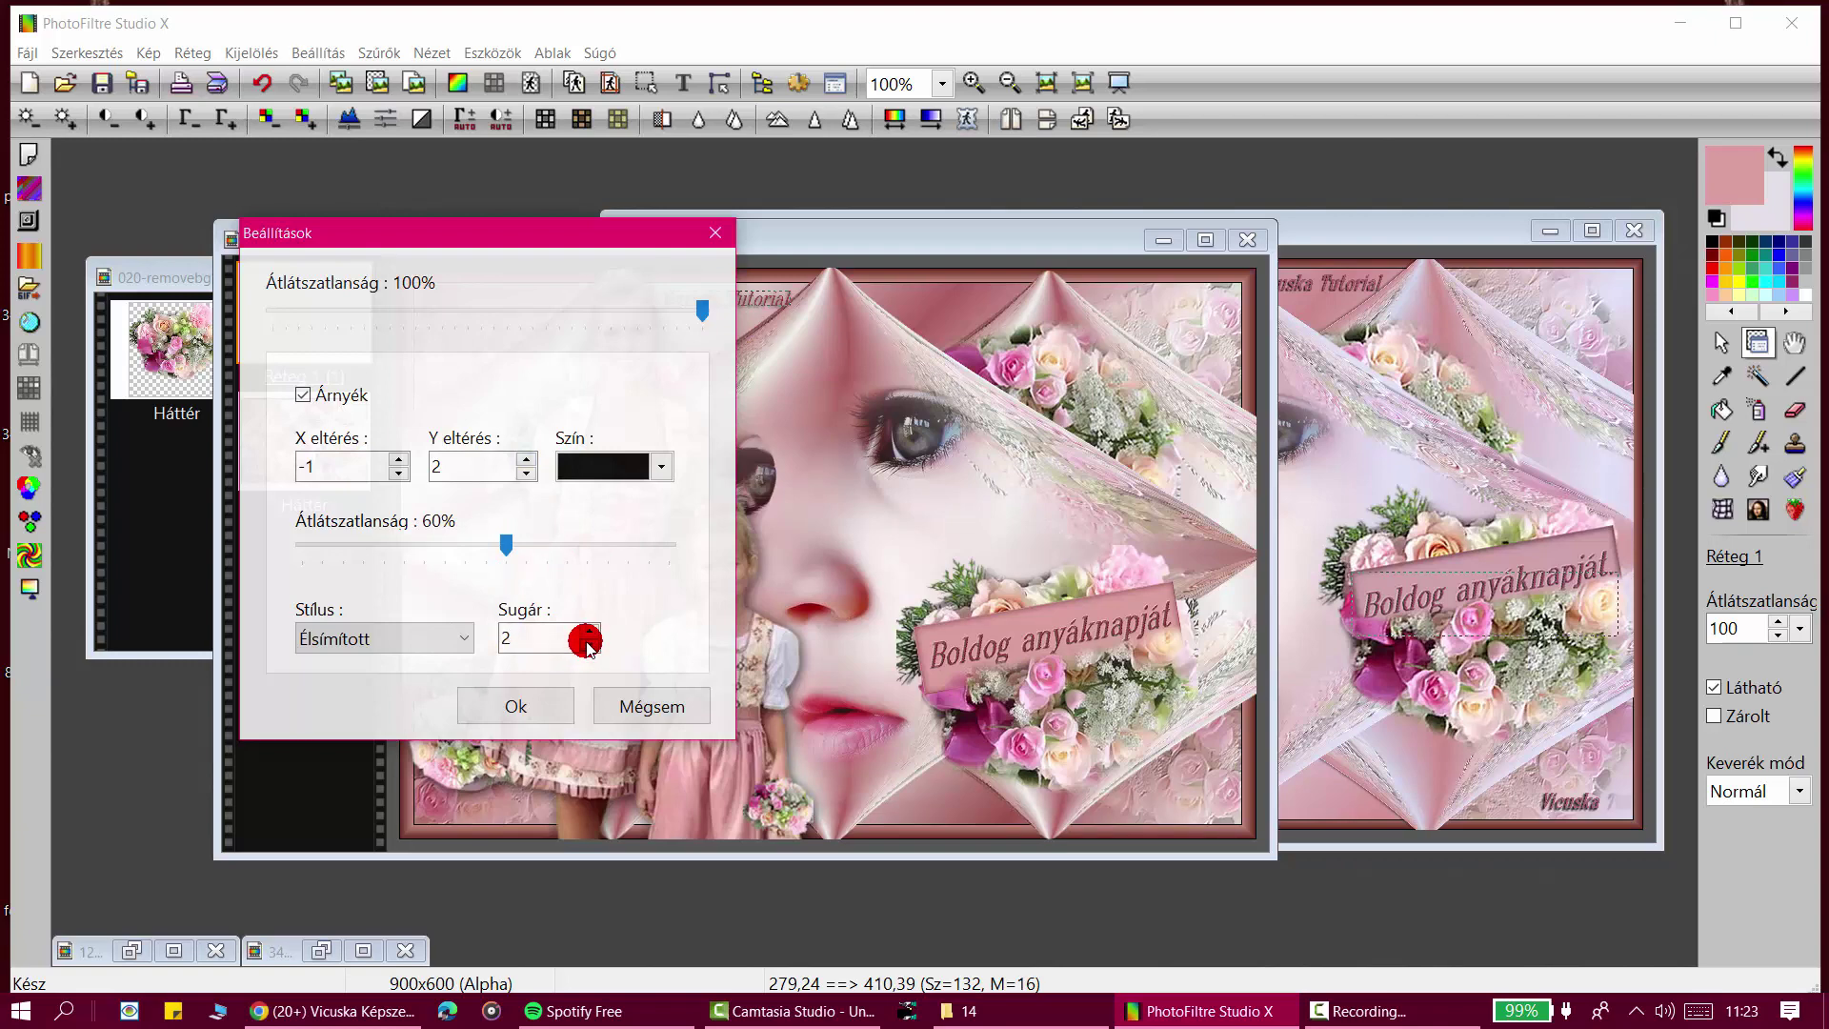
{"action": "left_click_drag", "start_coordinate": [469, 232], "coordinate": [280, 169]}
{"action": "left_click", "coordinate": [328, 644]}
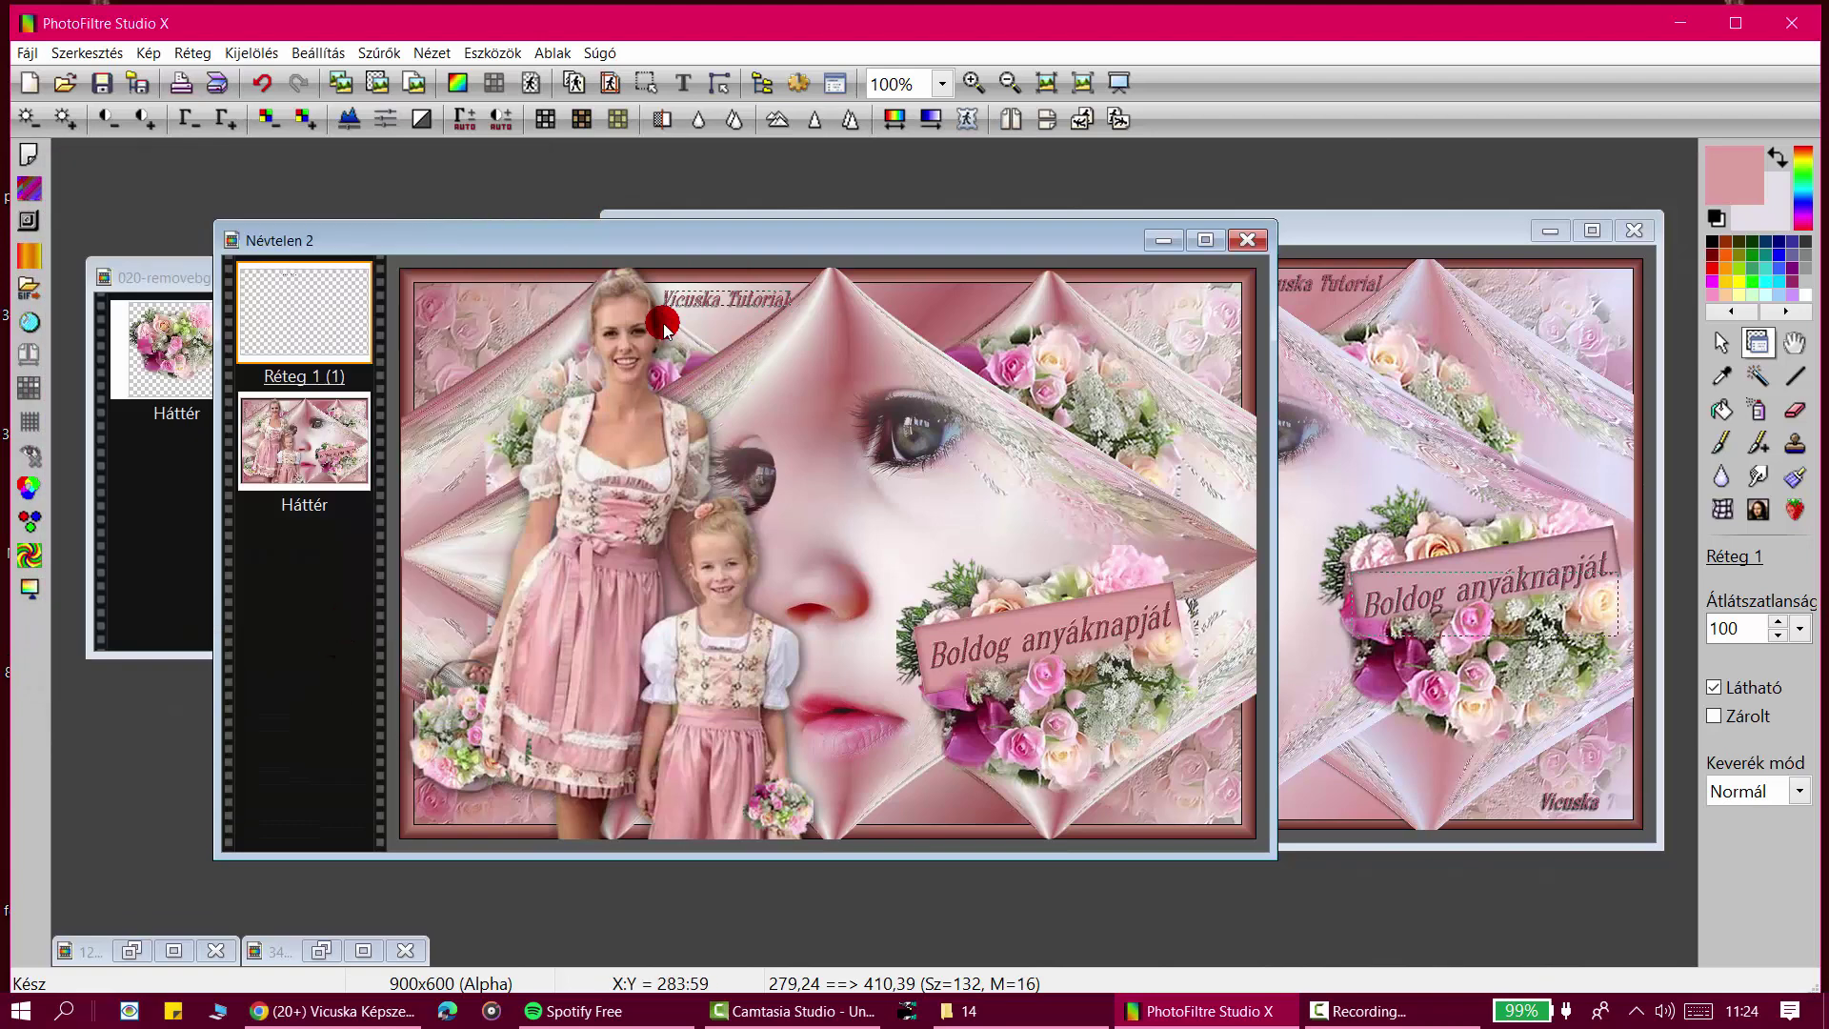
Step: Duplicate the shadowed lettering, place the copy in the image's lower-right corner and erase "Tutorial" from it, keeping only "Vicuska"
{"action": "right_click", "coordinate": [321, 301]}
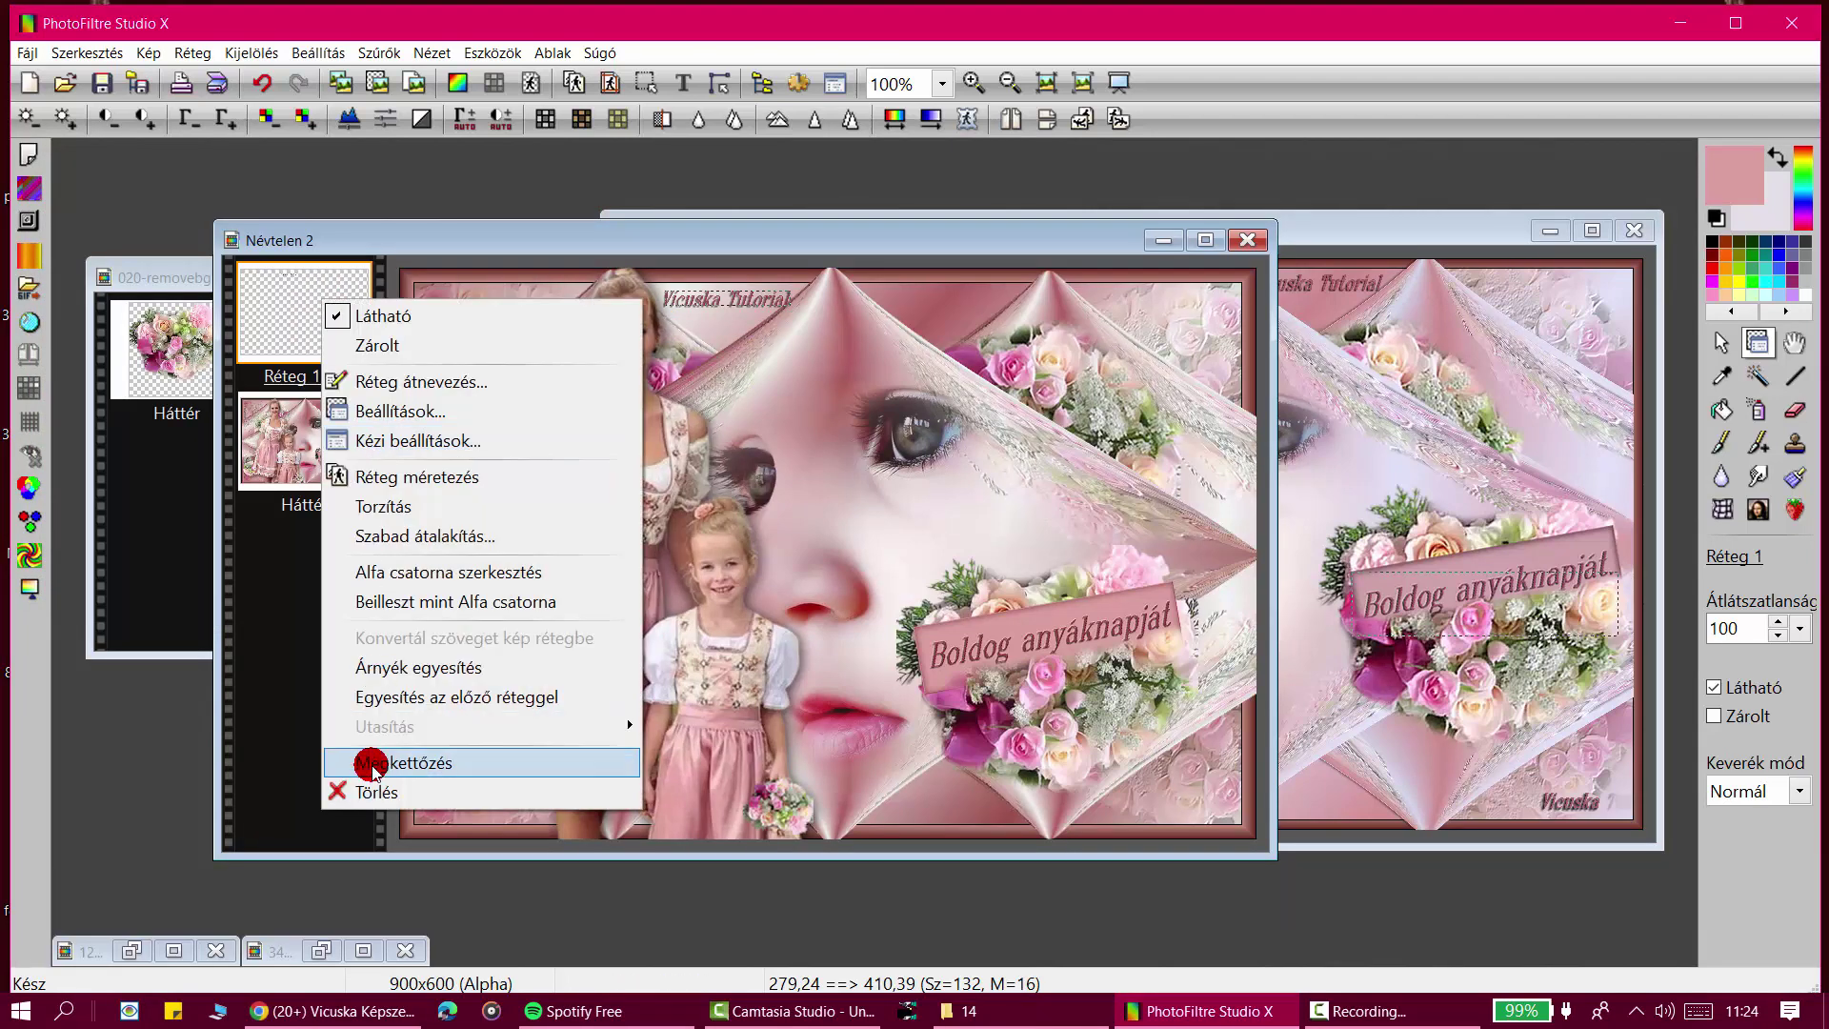
{"action": "left_click", "coordinate": [368, 759]}
{"action": "left_click_drag", "start_coordinate": [733, 303], "coordinate": [1219, 805]}
{"action": "left_click", "coordinate": [1791, 419]}
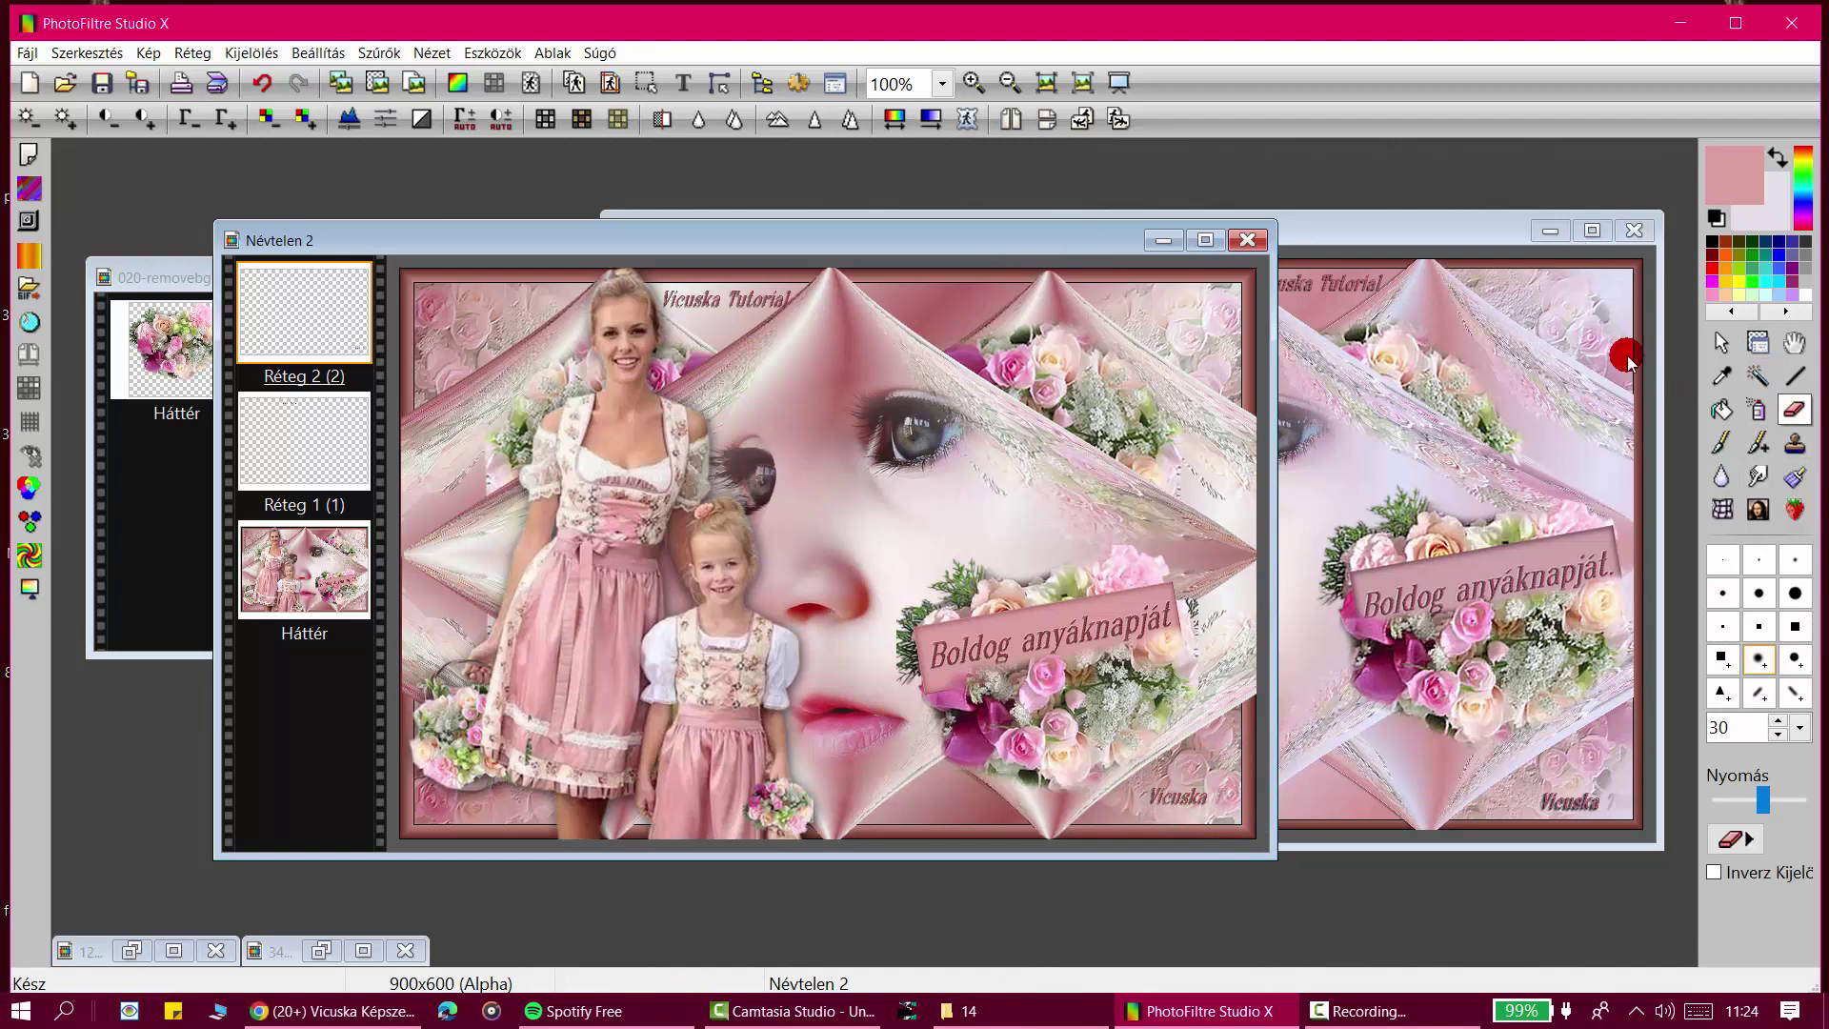
{"action": "left_click_drag", "start_coordinate": [1039, 236], "coordinate": [982, 198]}
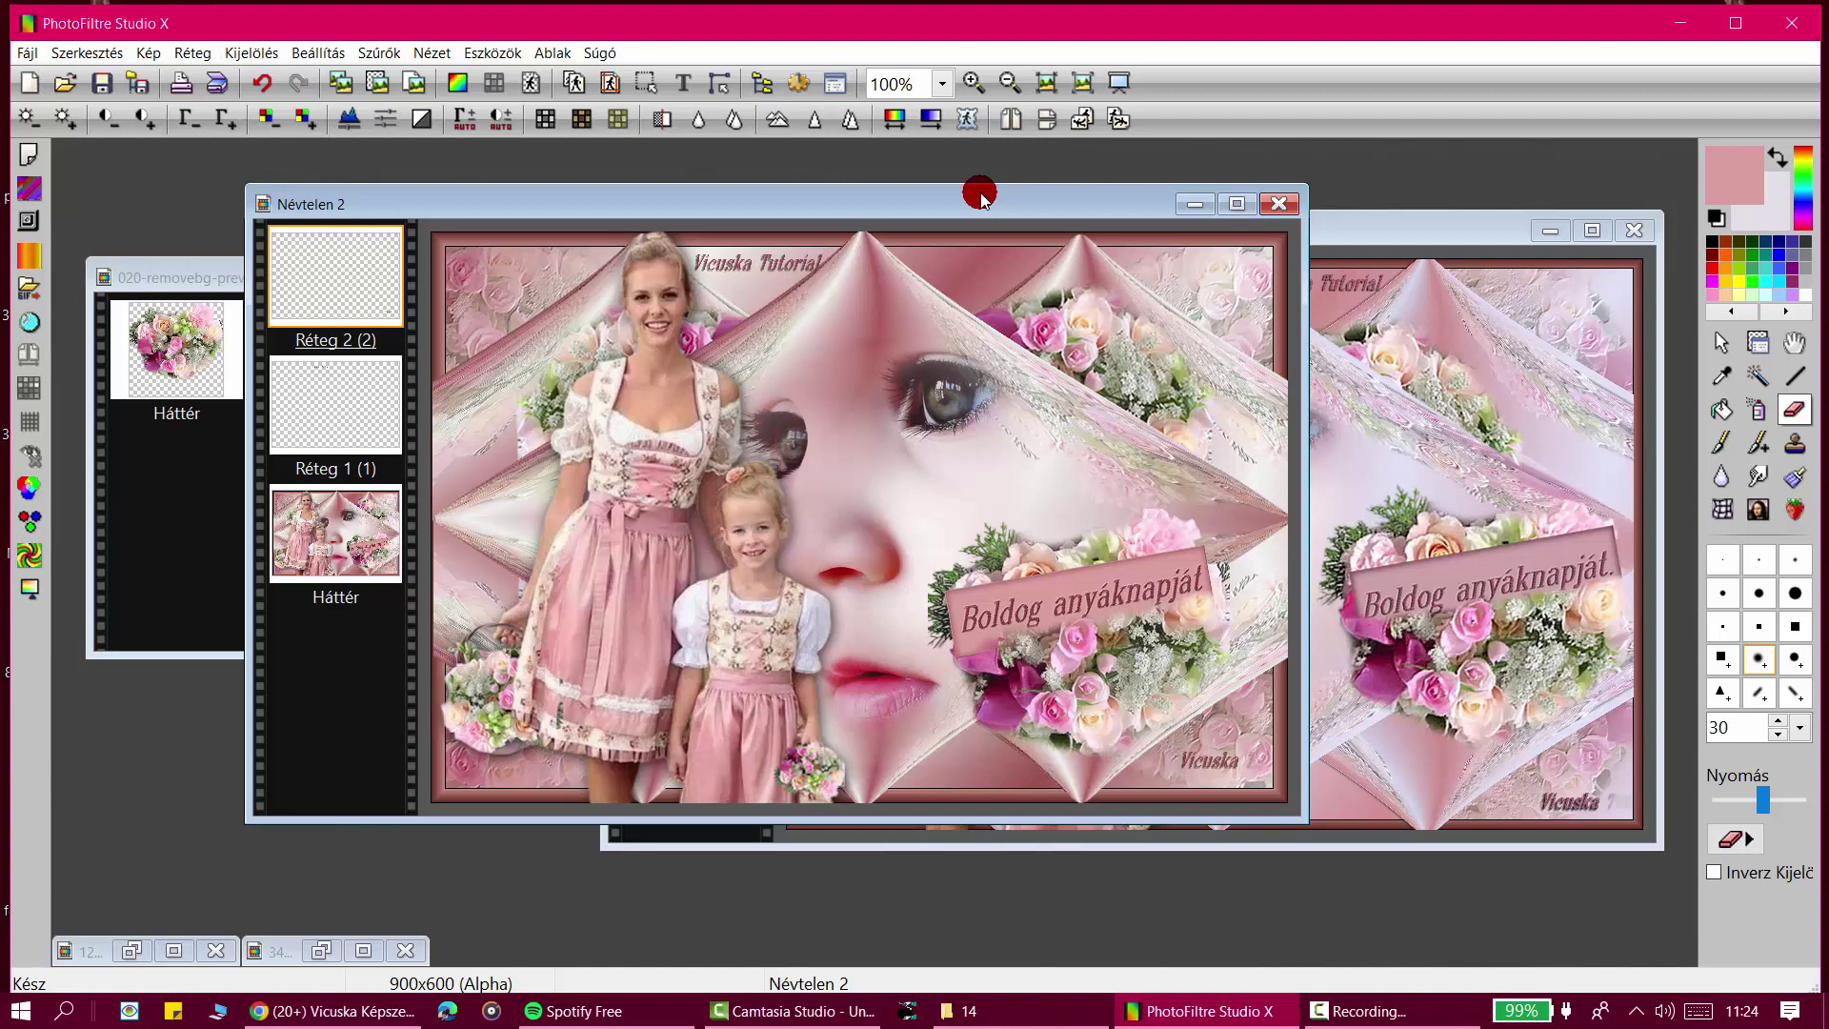
{"action": "left_click_drag", "start_coordinate": [981, 195], "coordinate": [989, 198]}
{"action": "left_click", "coordinate": [538, 1012]}
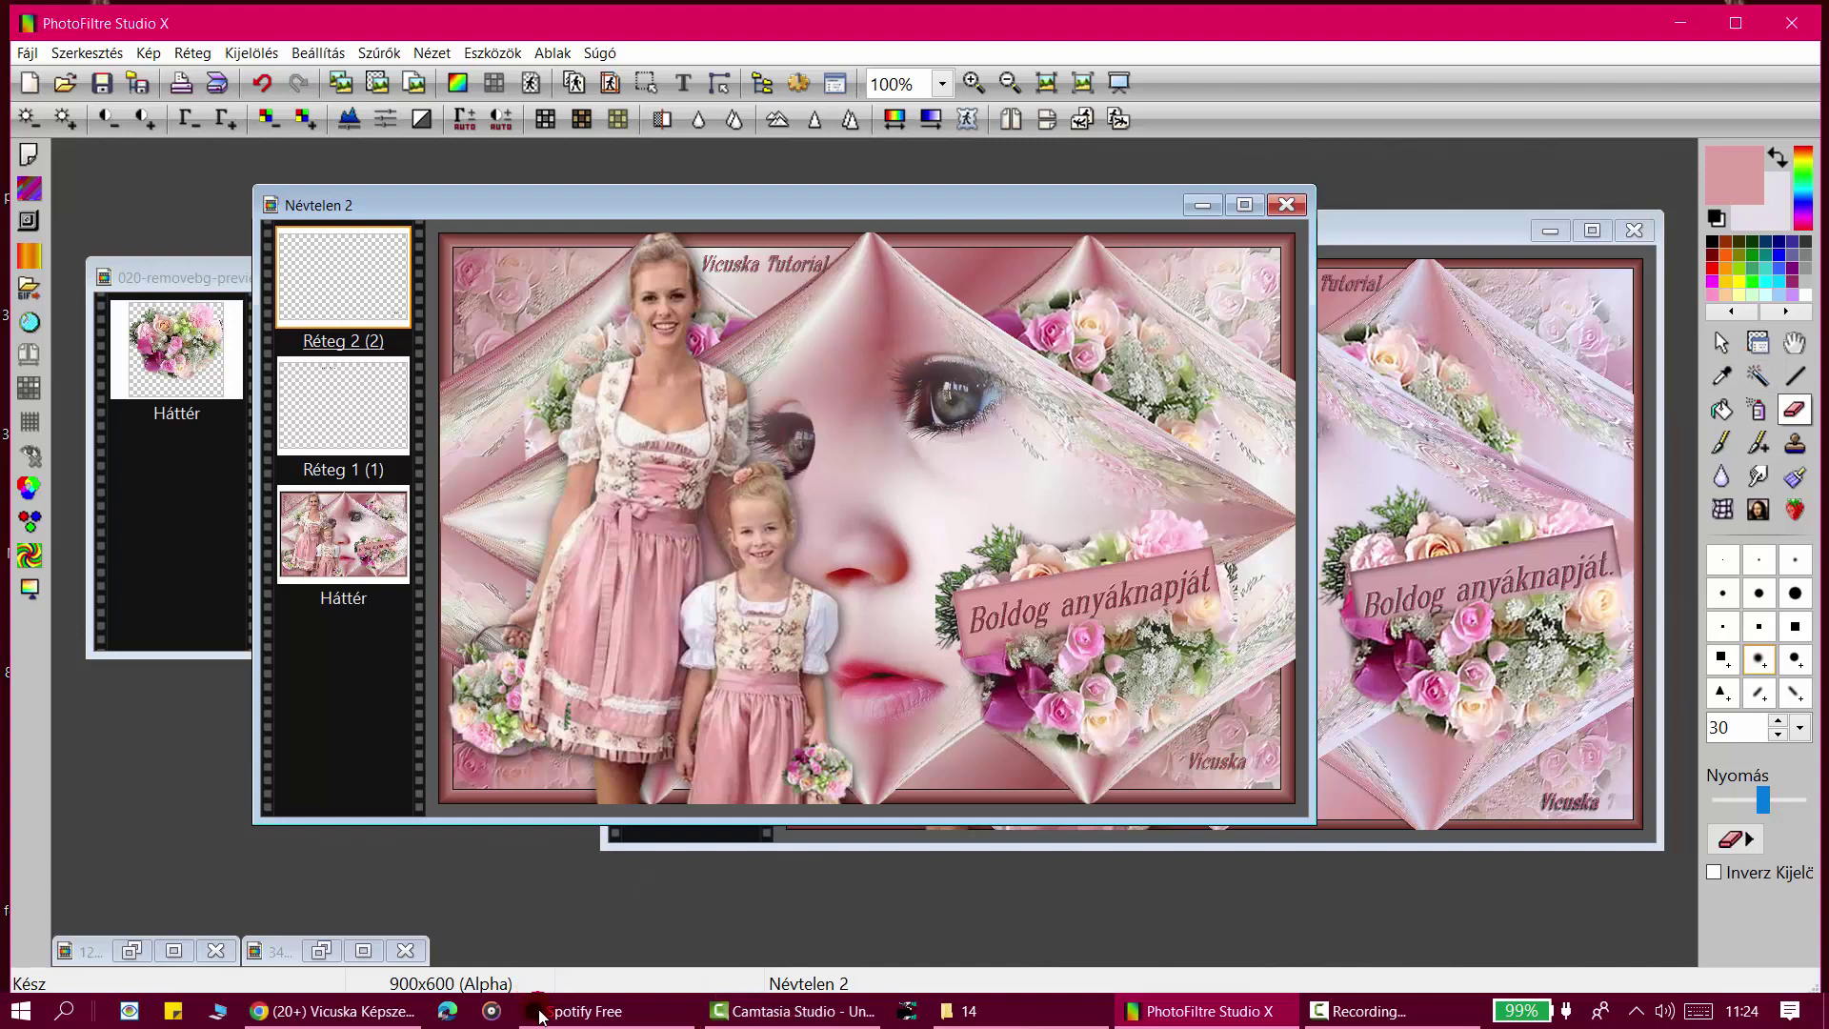
{"action": "mouse_move", "coordinate": [825, 1017]}
{"action": "left_click", "coordinate": [798, 1016]}
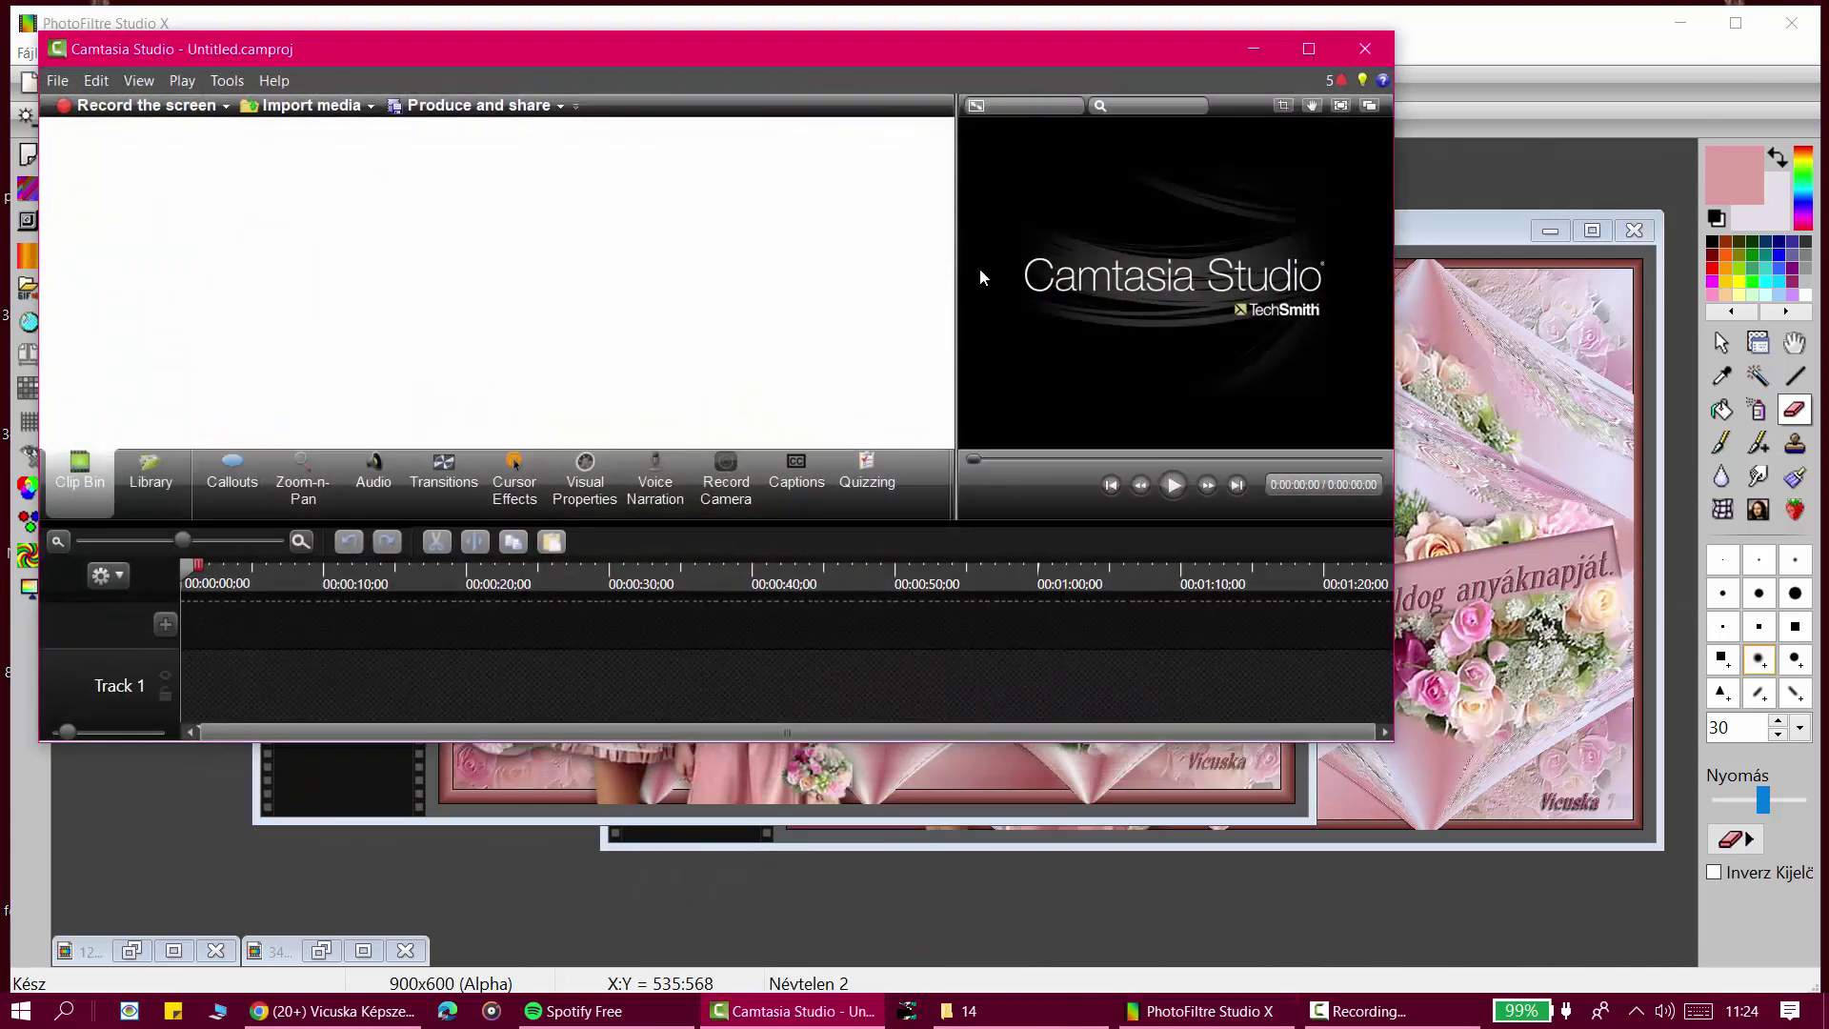
{"action": "left_click", "coordinate": [1357, 52]}
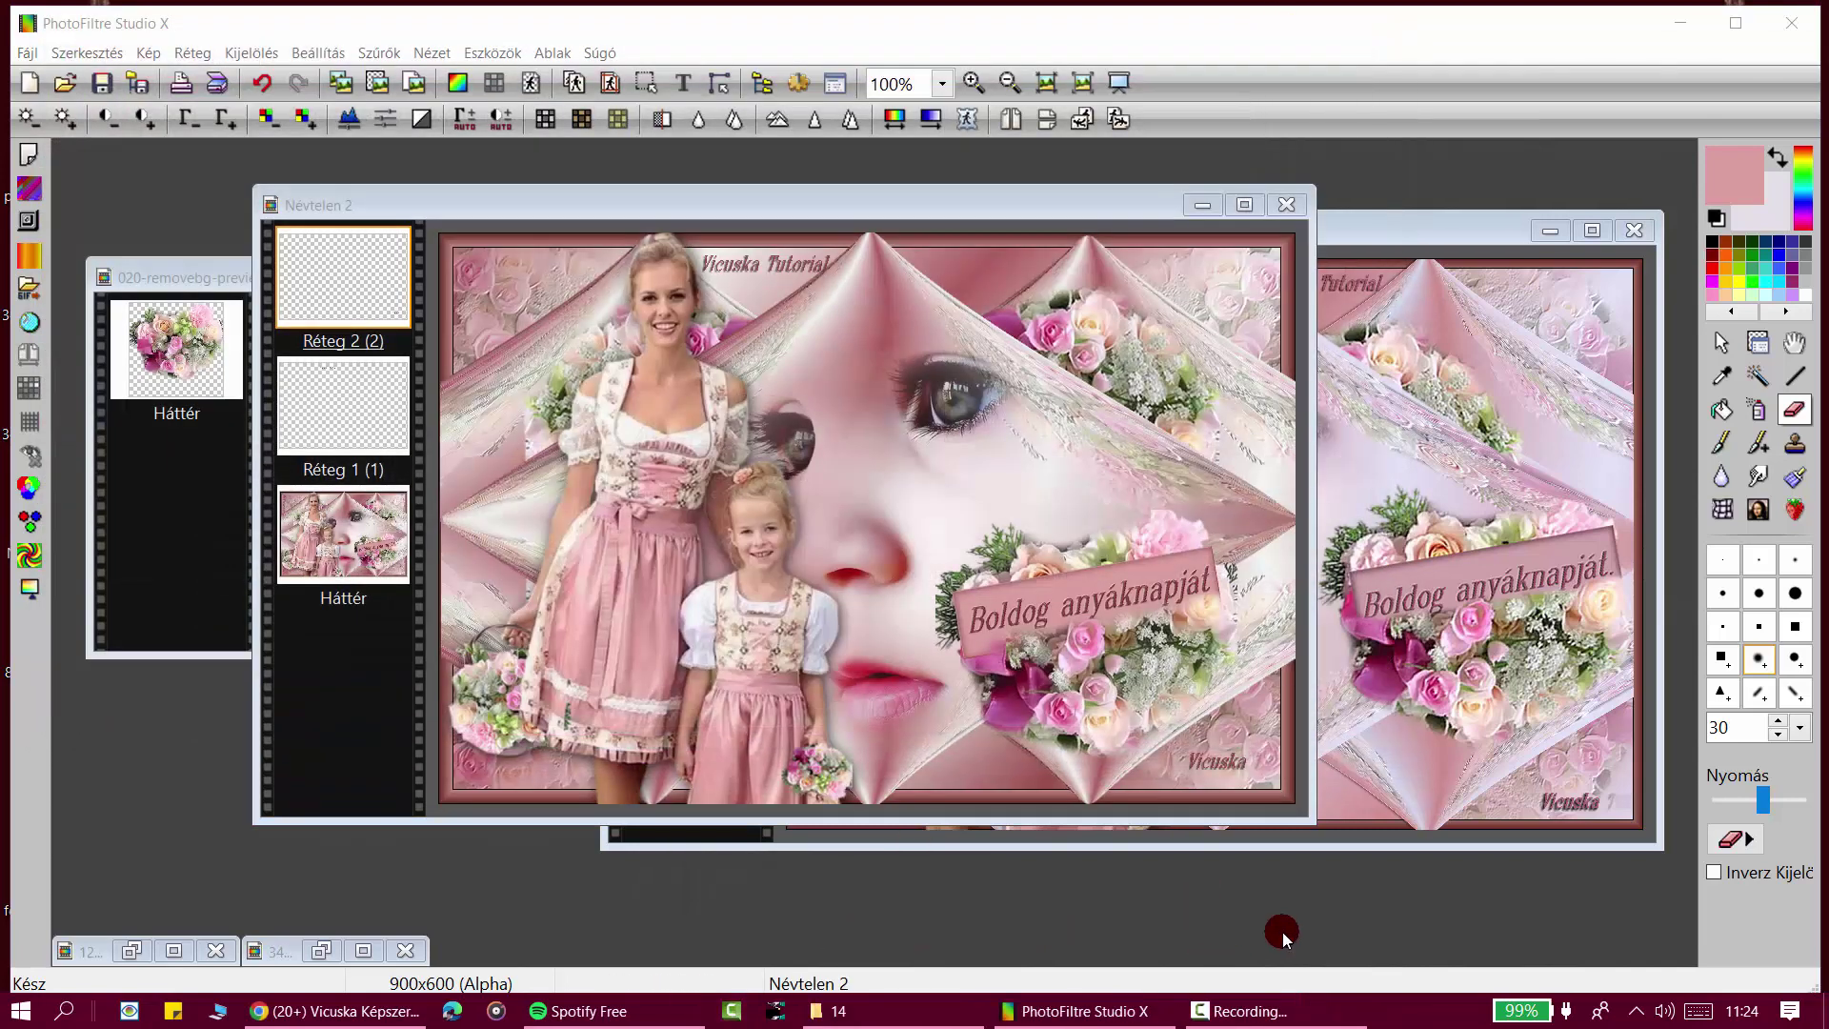
{"action": "left_click", "coordinate": [1222, 1016]}
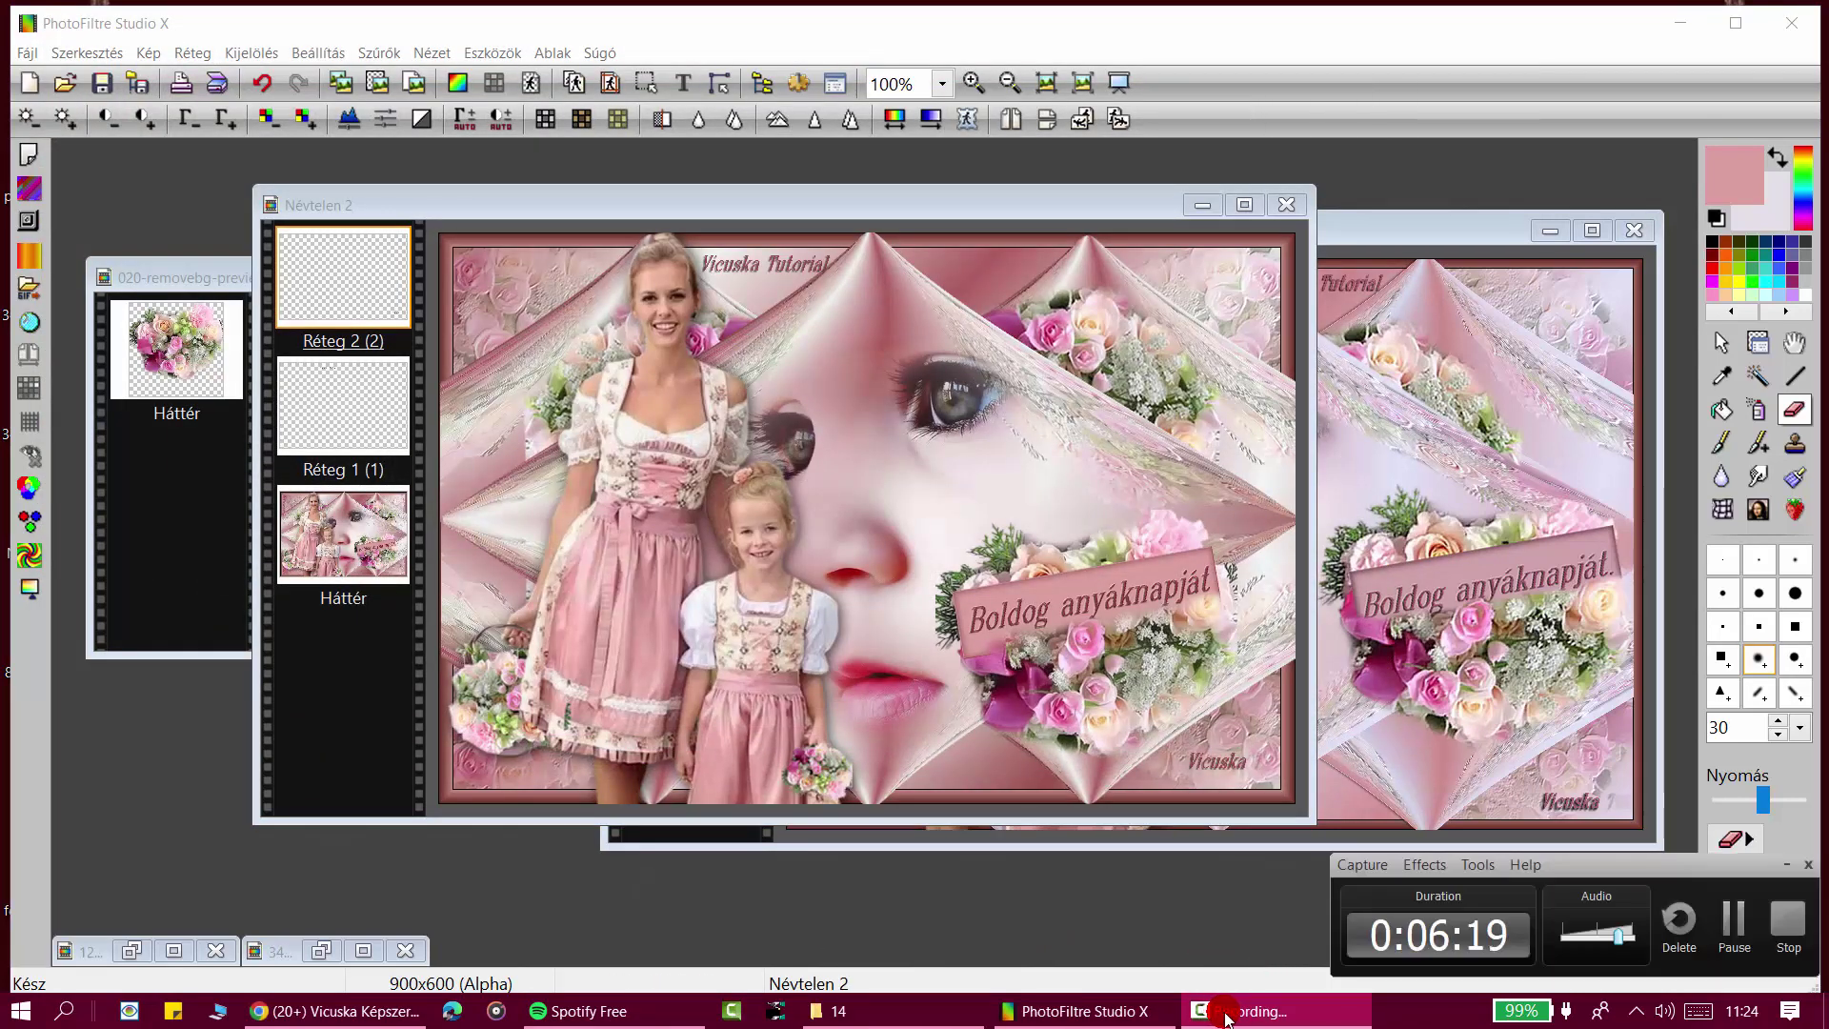